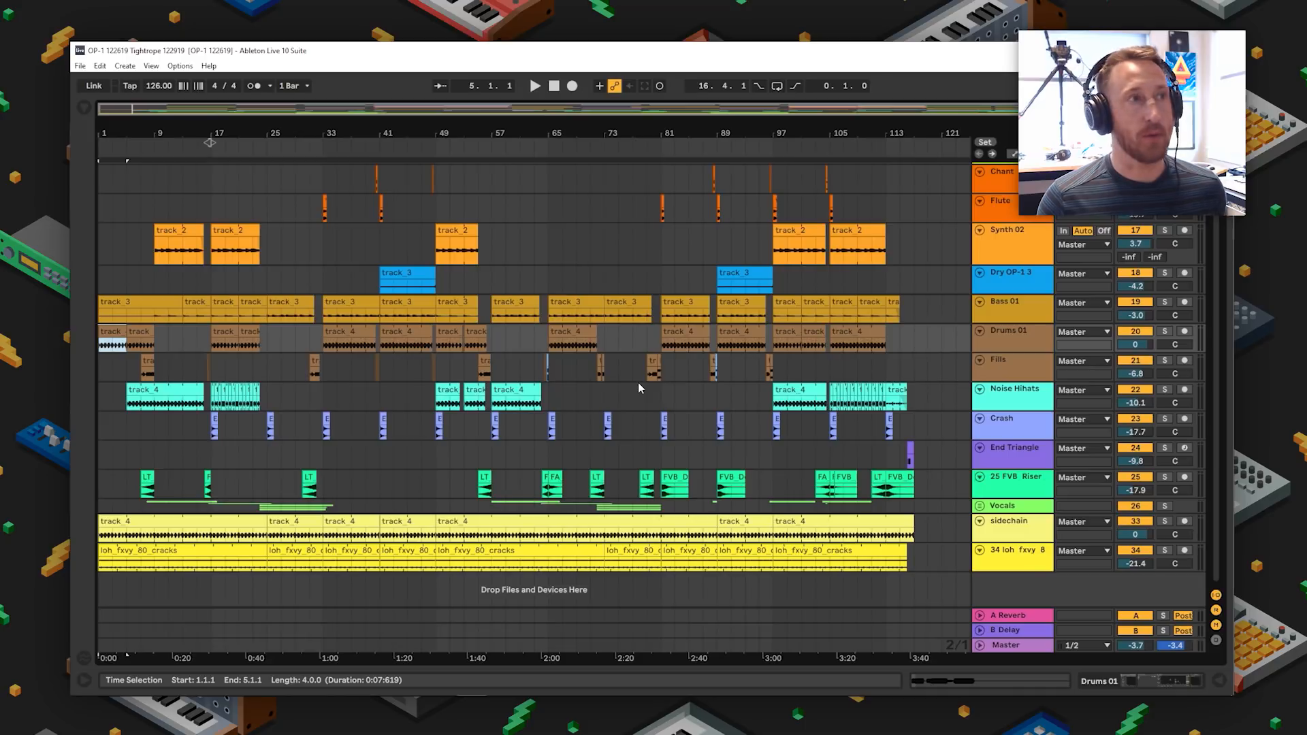
{"action": "left_click", "coordinate": [549, 247]}
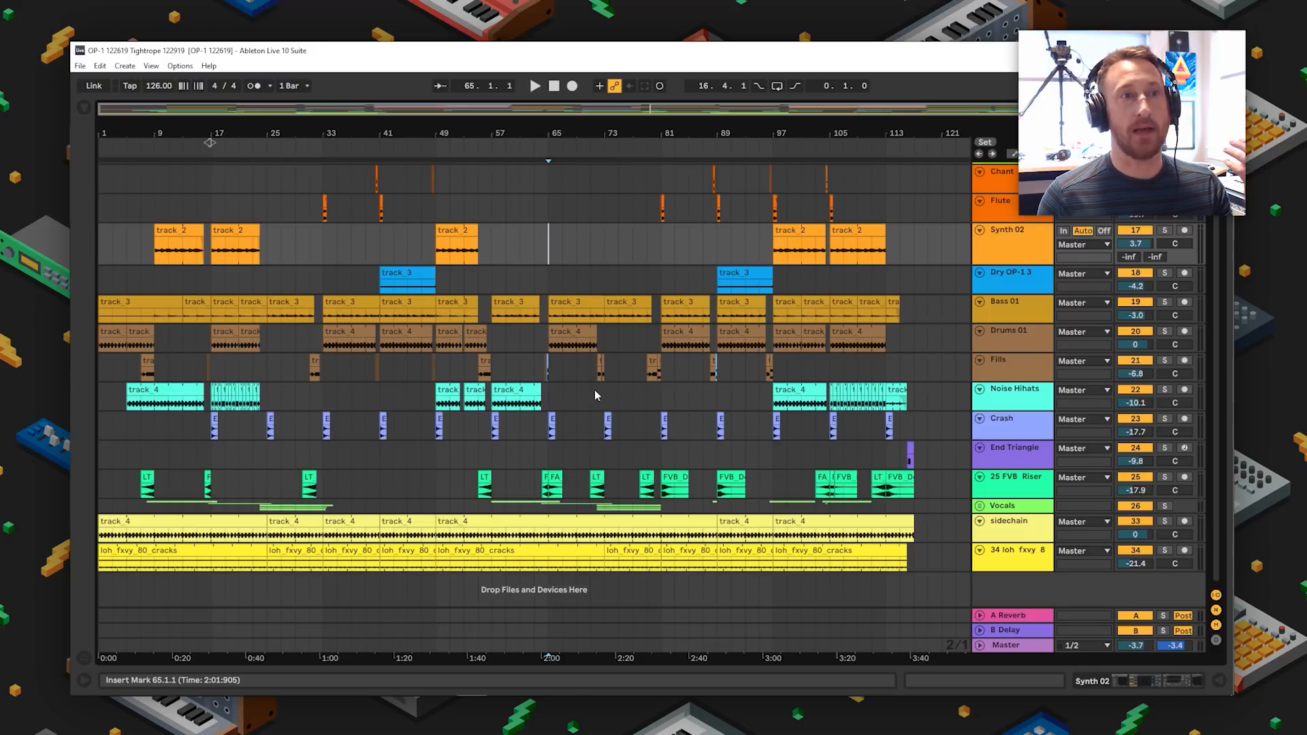
{"action": "scroll", "coordinate": [610, 395], "scroll_direction": "up", "scroll_amount": 2}
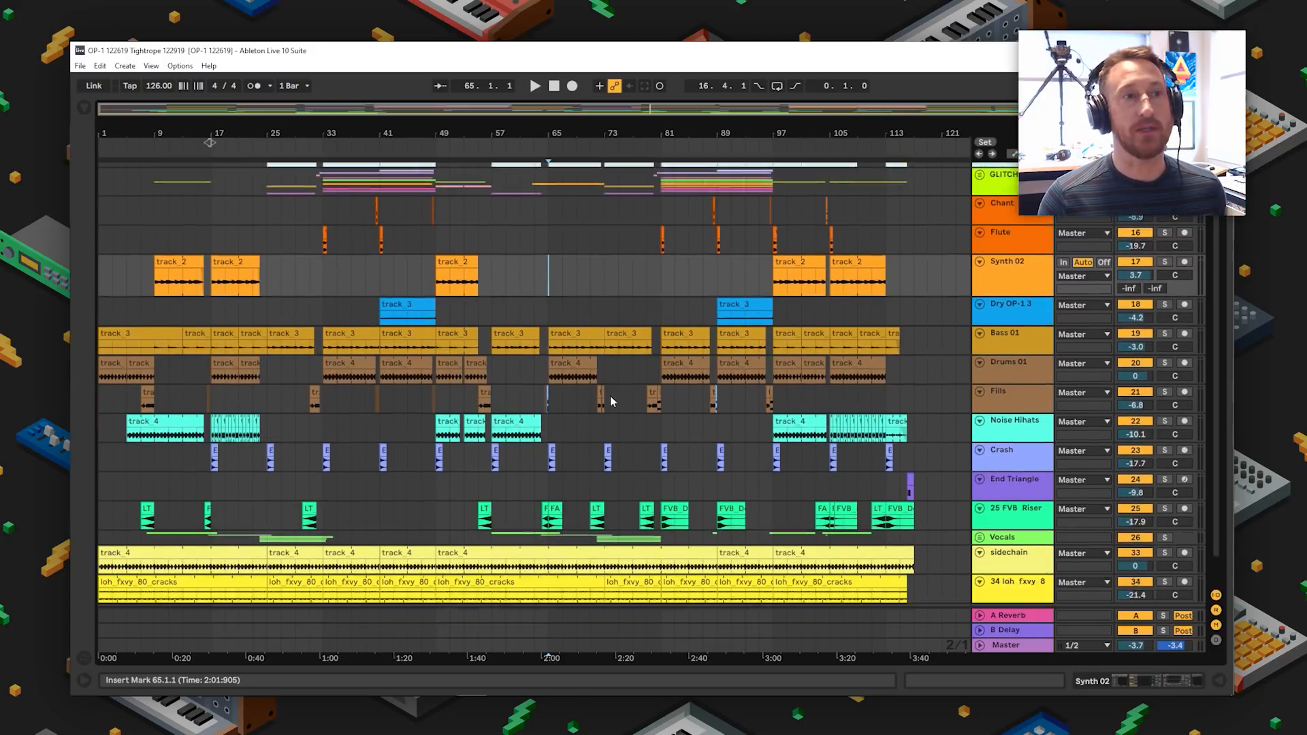
{"action": "scroll", "coordinate": [610, 395], "scroll_direction": "down", "scroll_amount": 2}
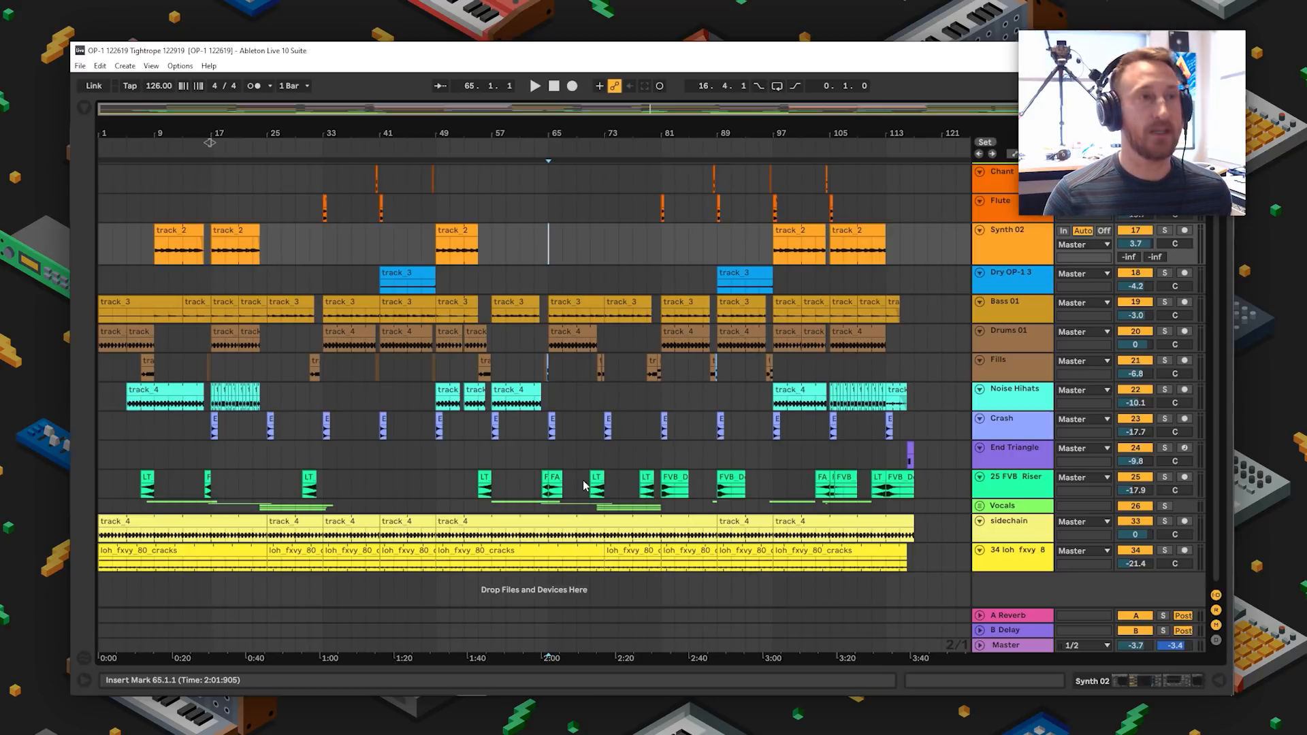
- Unfold the Vocals group to show the individual vocal tracks in the arrangement
{"action": "left_click", "coordinate": [980, 506]}
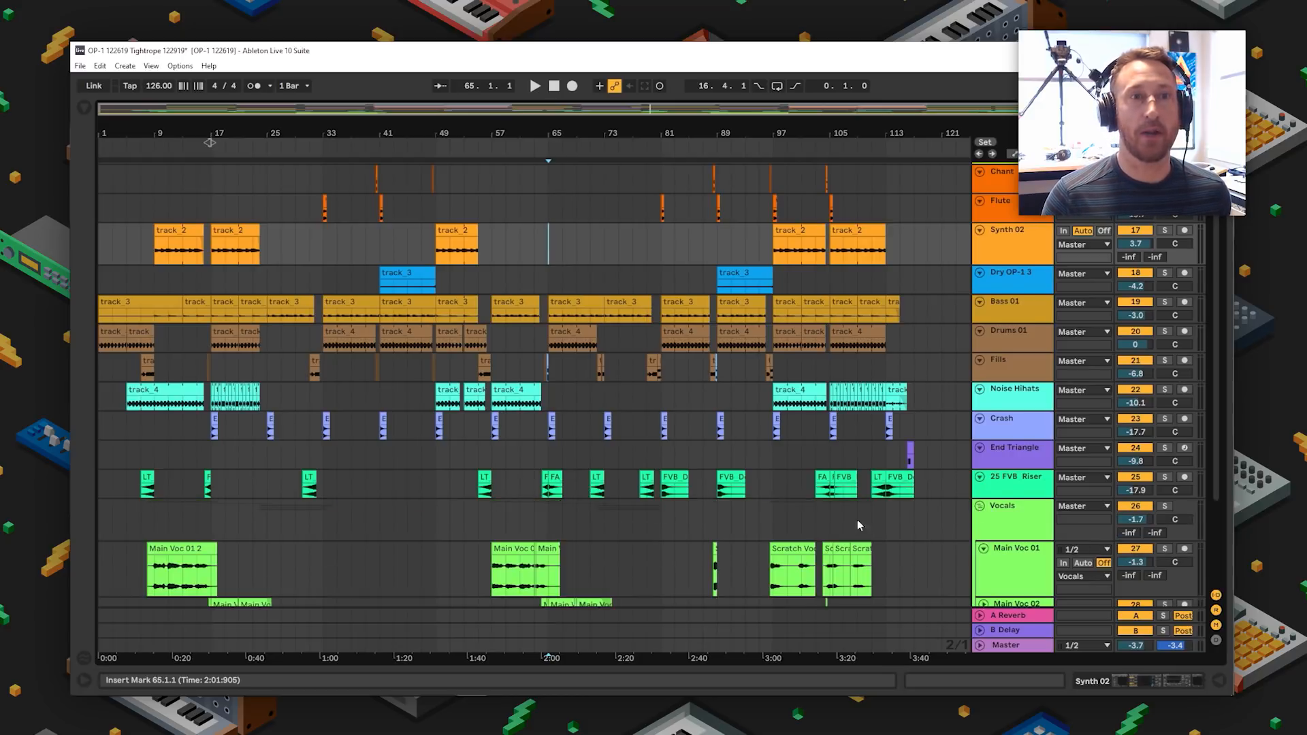
{"action": "scroll", "coordinate": [859, 525], "scroll_direction": "down", "scroll_amount": 5}
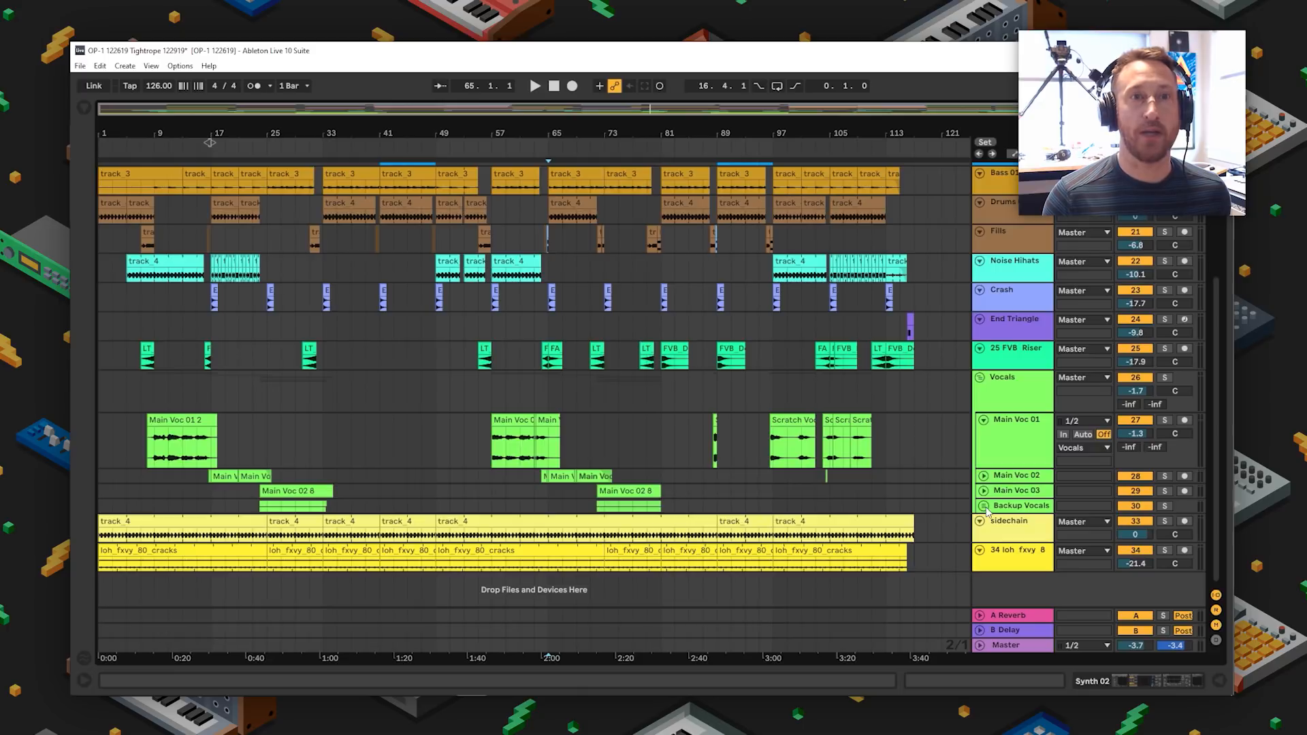
{"action": "left_click", "coordinate": [984, 507]}
{"action": "left_click", "coordinate": [984, 507]}
{"action": "scroll", "coordinate": [749, 497], "scroll_direction": "up", "scroll_amount": 3}
{"action": "scroll", "coordinate": [749, 497], "scroll_direction": "down", "scroll_amount": 3}
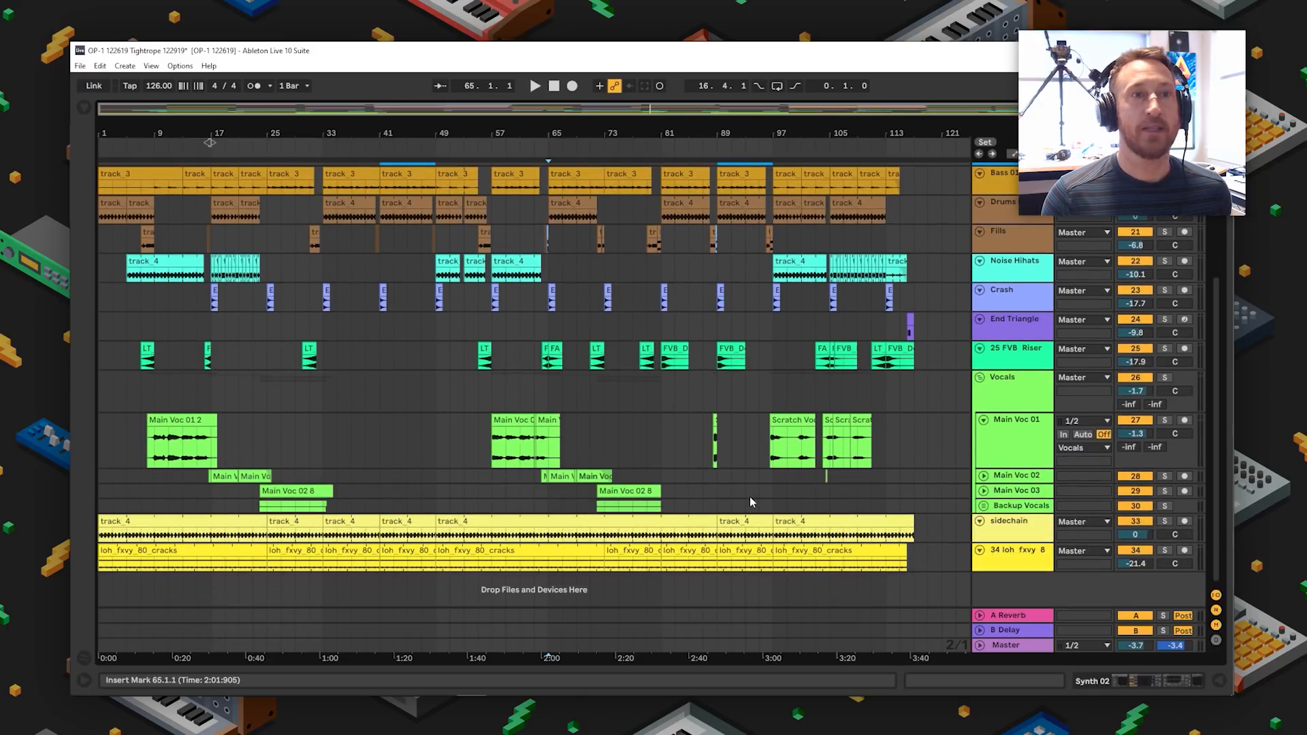
{"action": "left_click", "coordinate": [118, 395]}
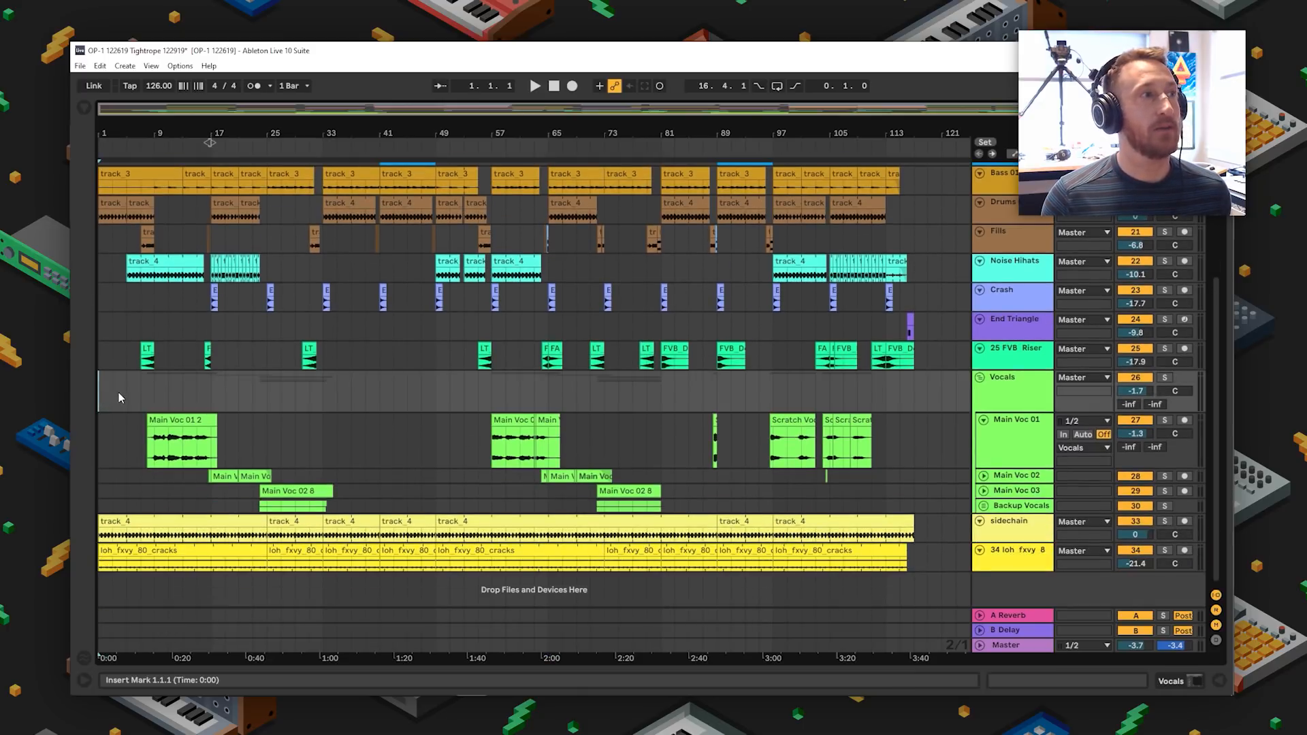
{"action": "left_click", "coordinate": [154, 395]}
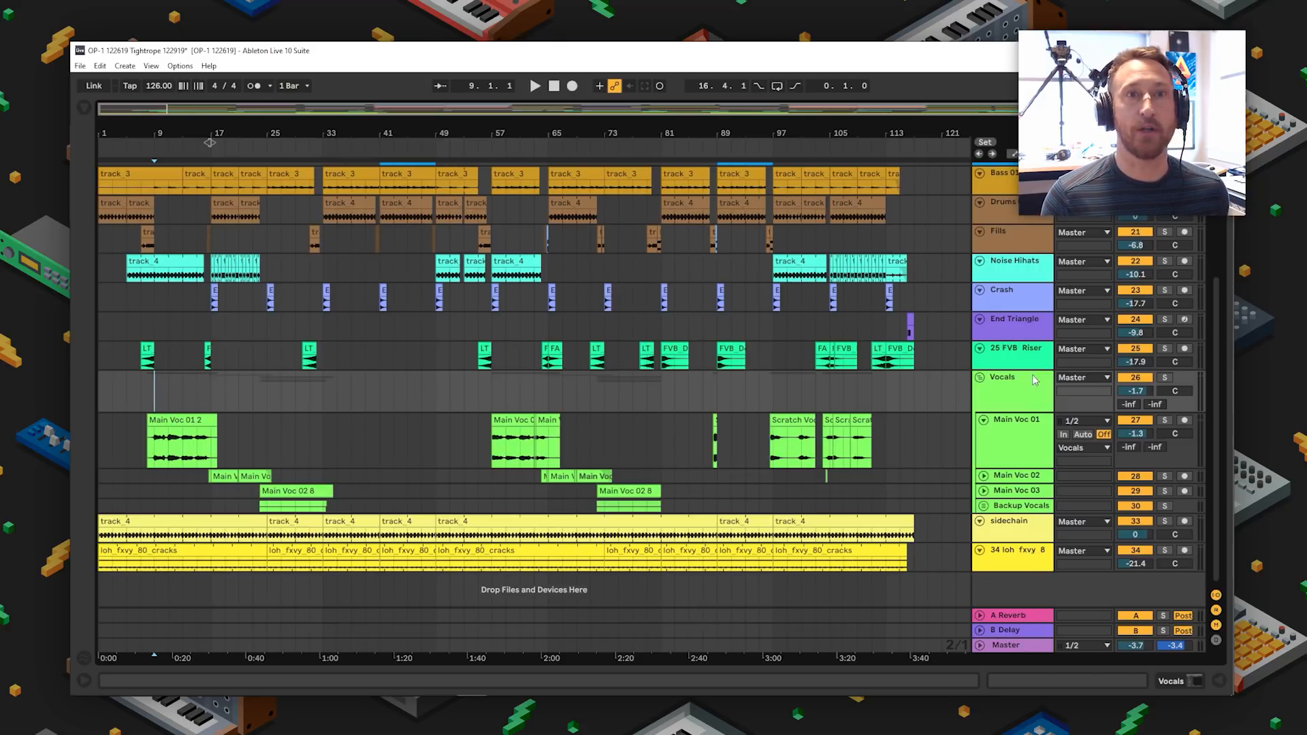
{"action": "left_click", "coordinate": [980, 377]}
{"action": "left_click", "coordinate": [981, 378]}
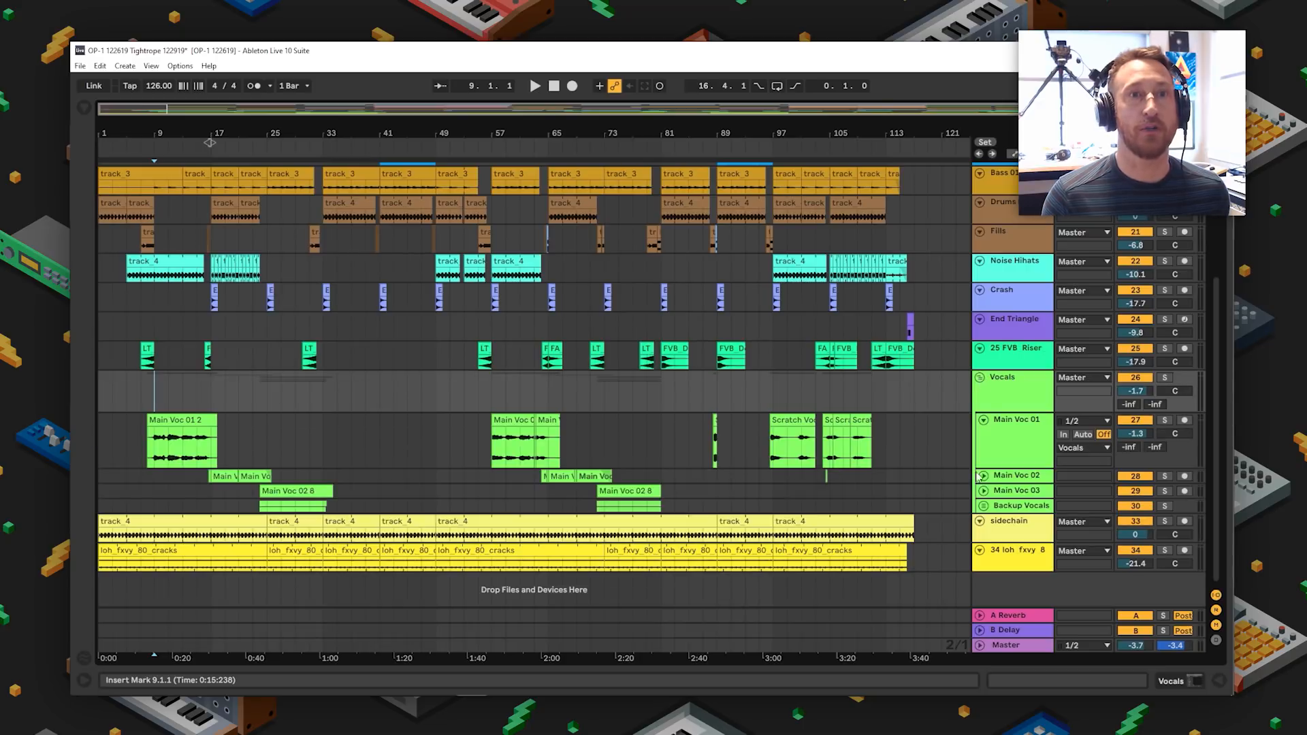
{"action": "left_click", "coordinate": [984, 508]}
{"action": "left_click", "coordinate": [984, 508]}
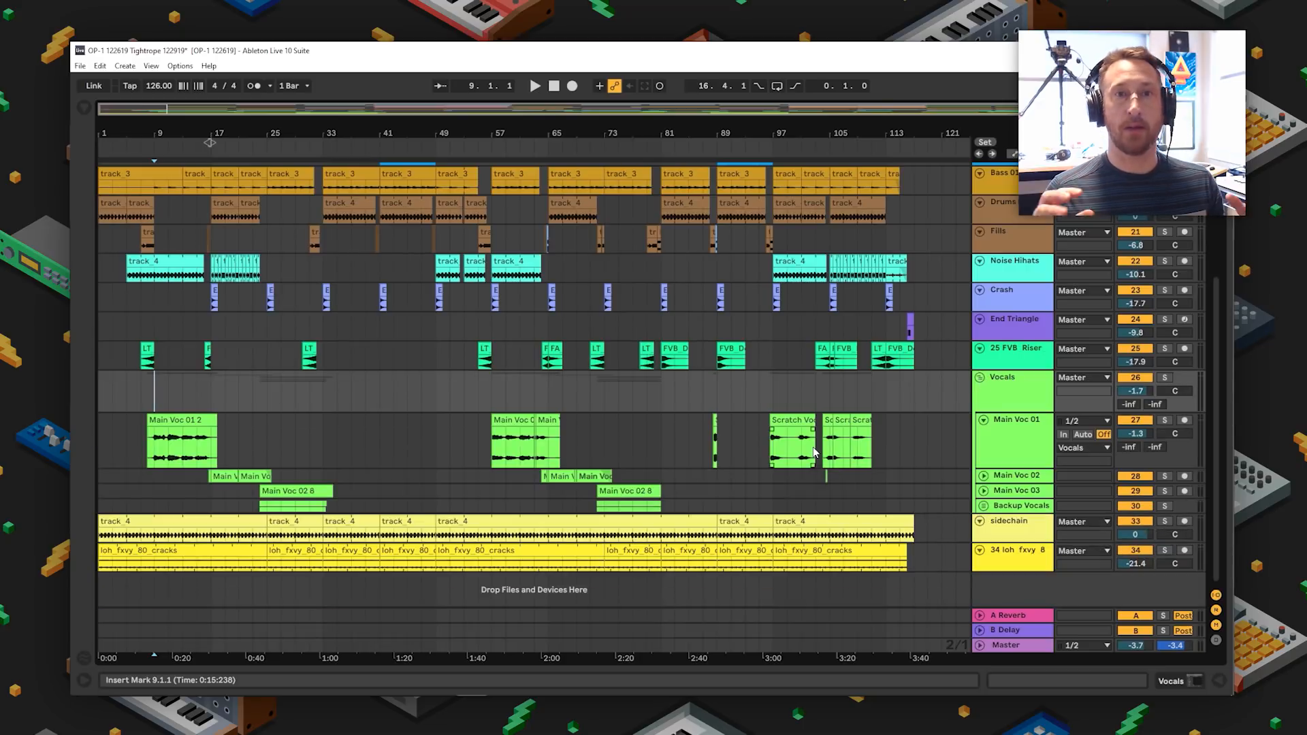
- Look over the Vocals group and Main Voc 01 track alongside the instrument tracks in the arrangement
{"action": "left_click", "coordinate": [498, 450]}
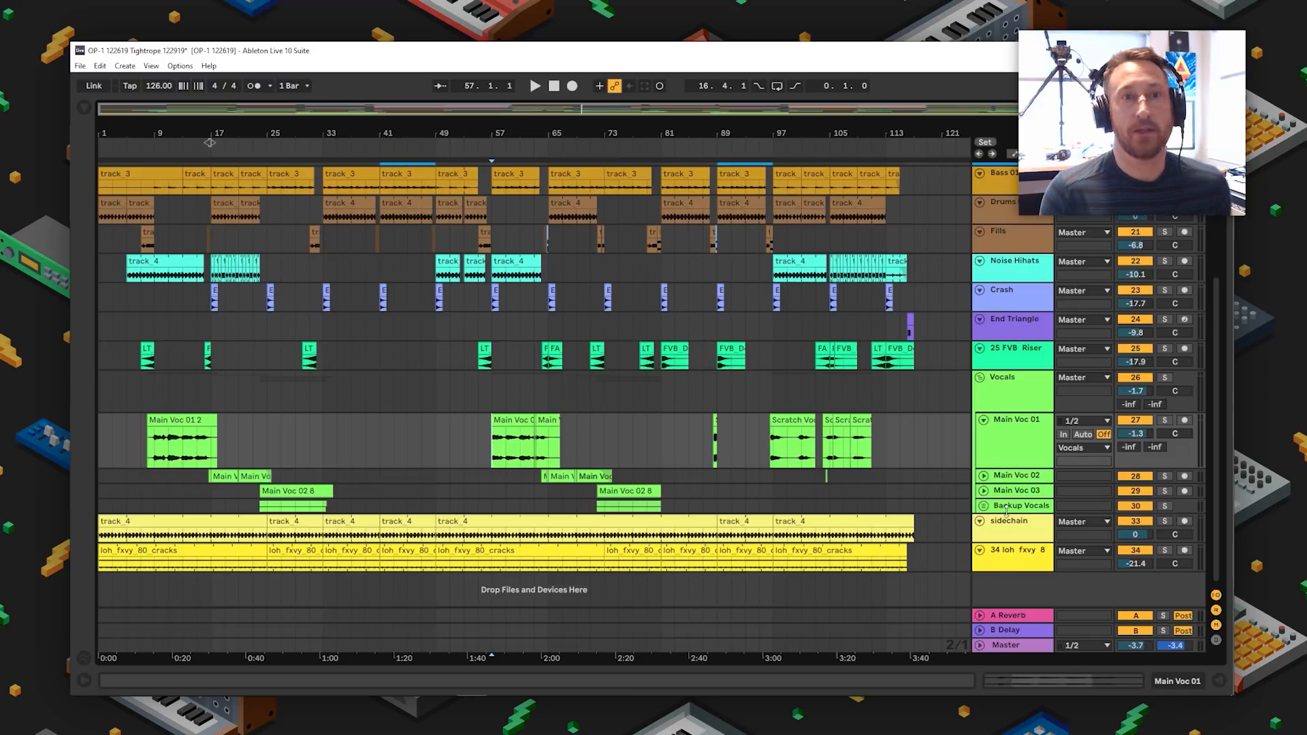
{"action": "left_click", "coordinate": [1011, 400]}
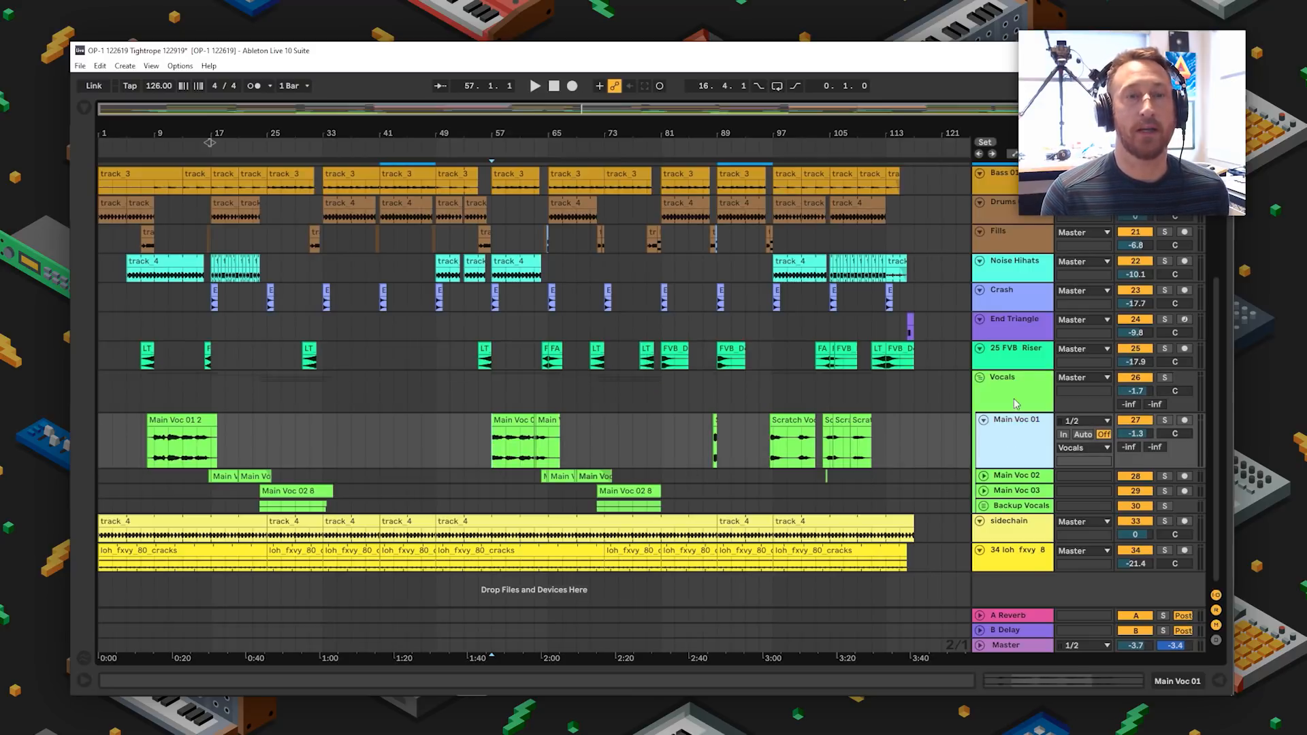
{"action": "left_click", "coordinate": [1008, 434]}
{"action": "scroll", "coordinate": [742, 481], "scroll_direction": "up", "scroll_amount": 5}
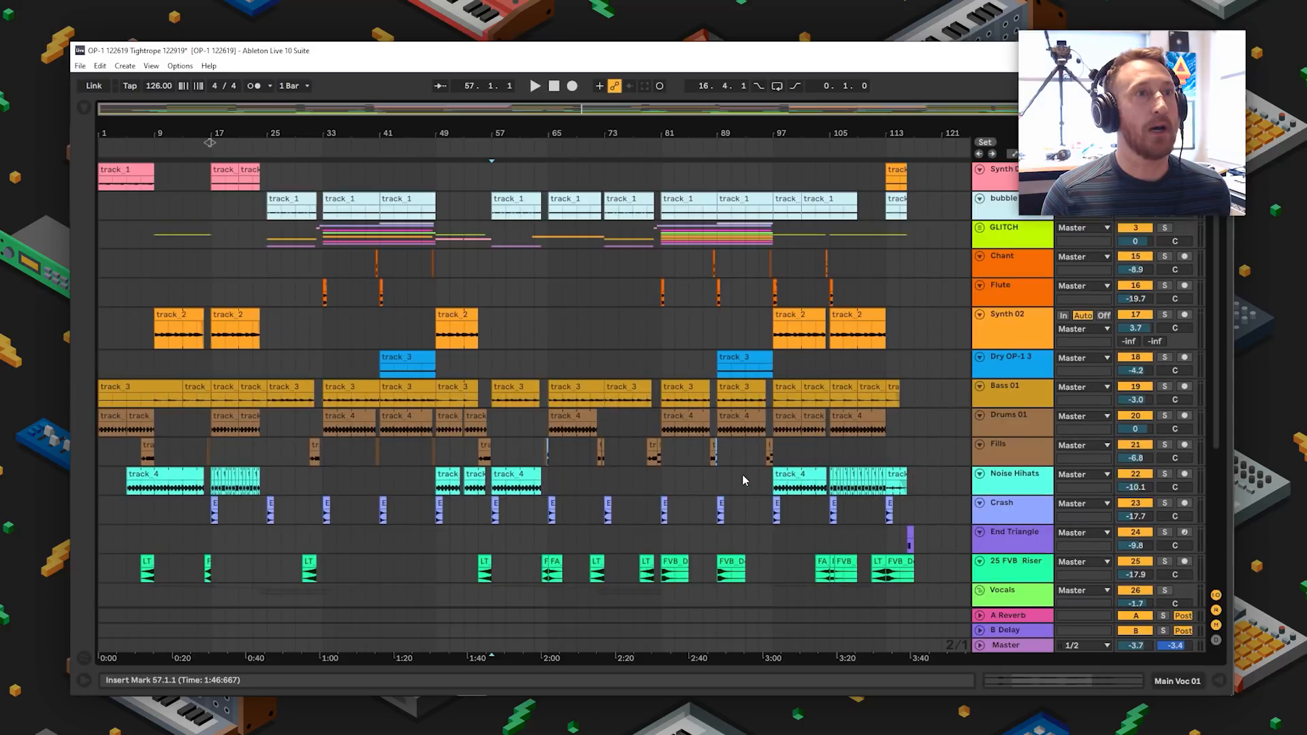
{"action": "left_click", "coordinate": [269, 212]}
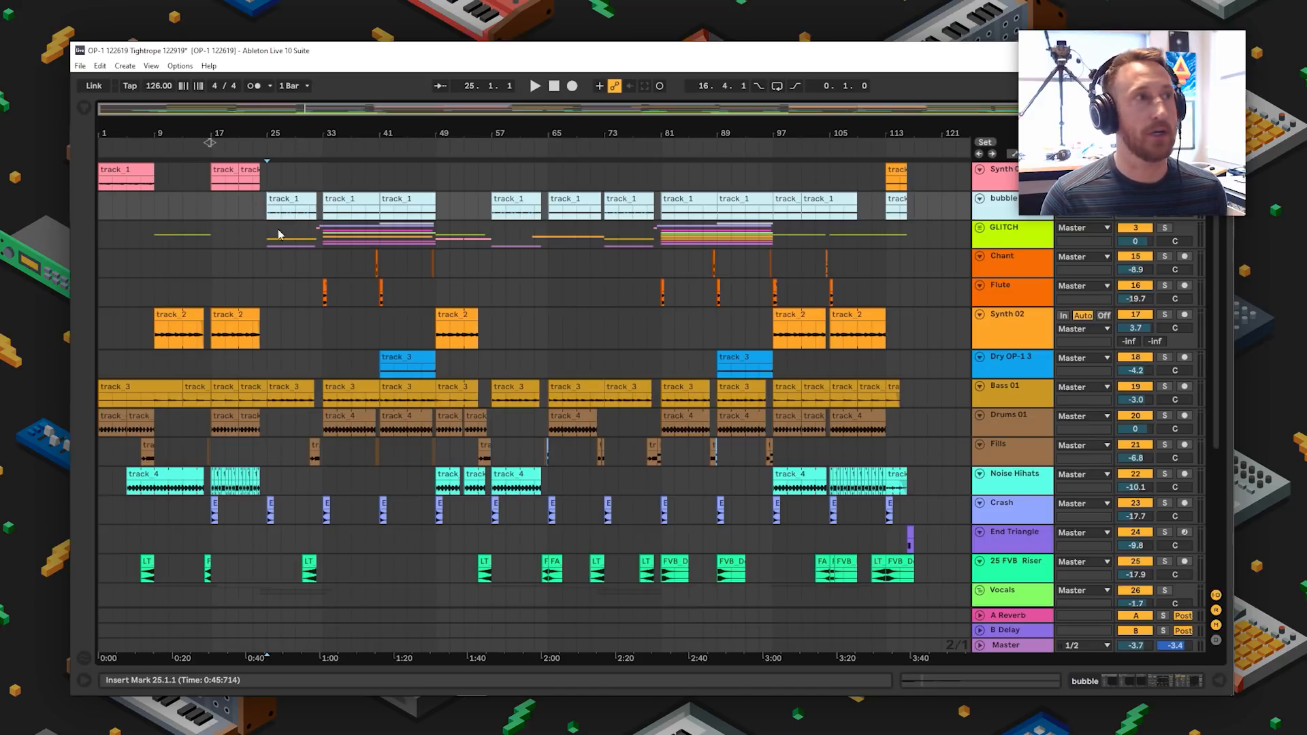
{"action": "left_click", "coordinate": [268, 294]}
{"action": "scroll", "coordinate": [356, 337], "scroll_direction": "down", "scroll_amount": 8}
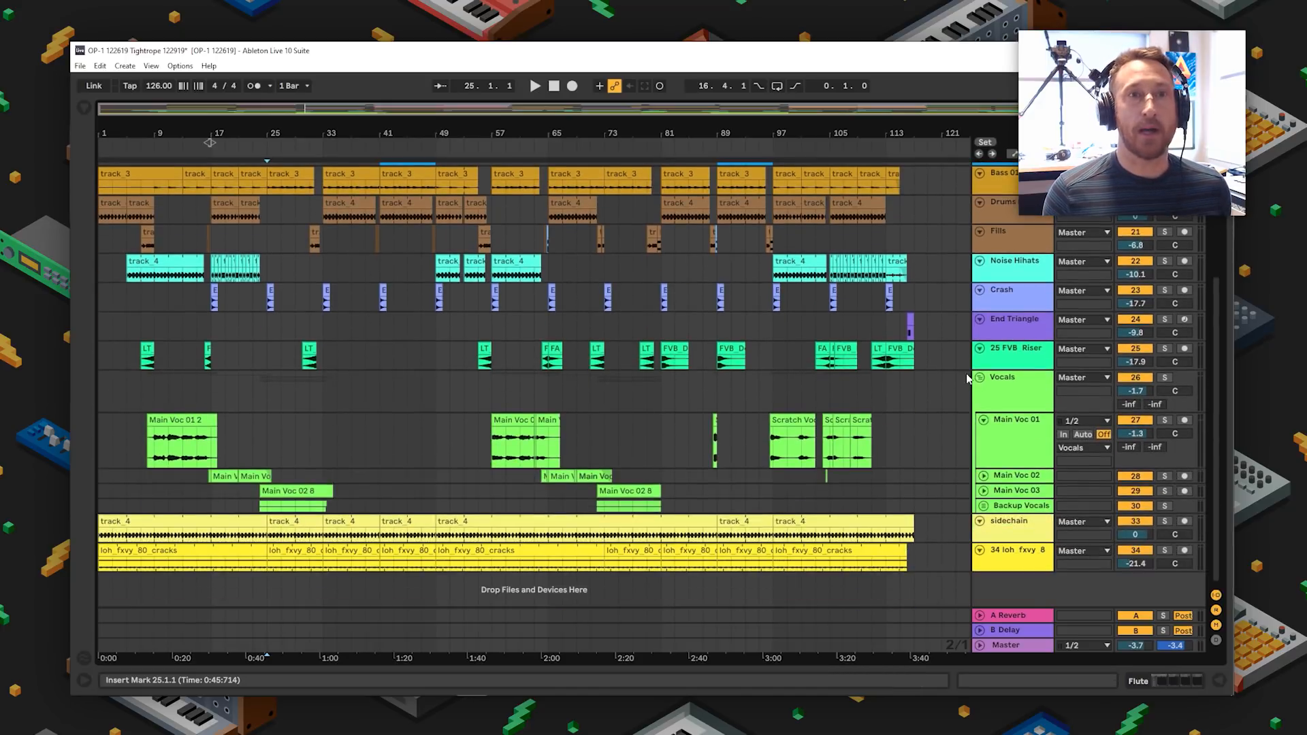
{"action": "left_click", "coordinate": [1002, 394]}
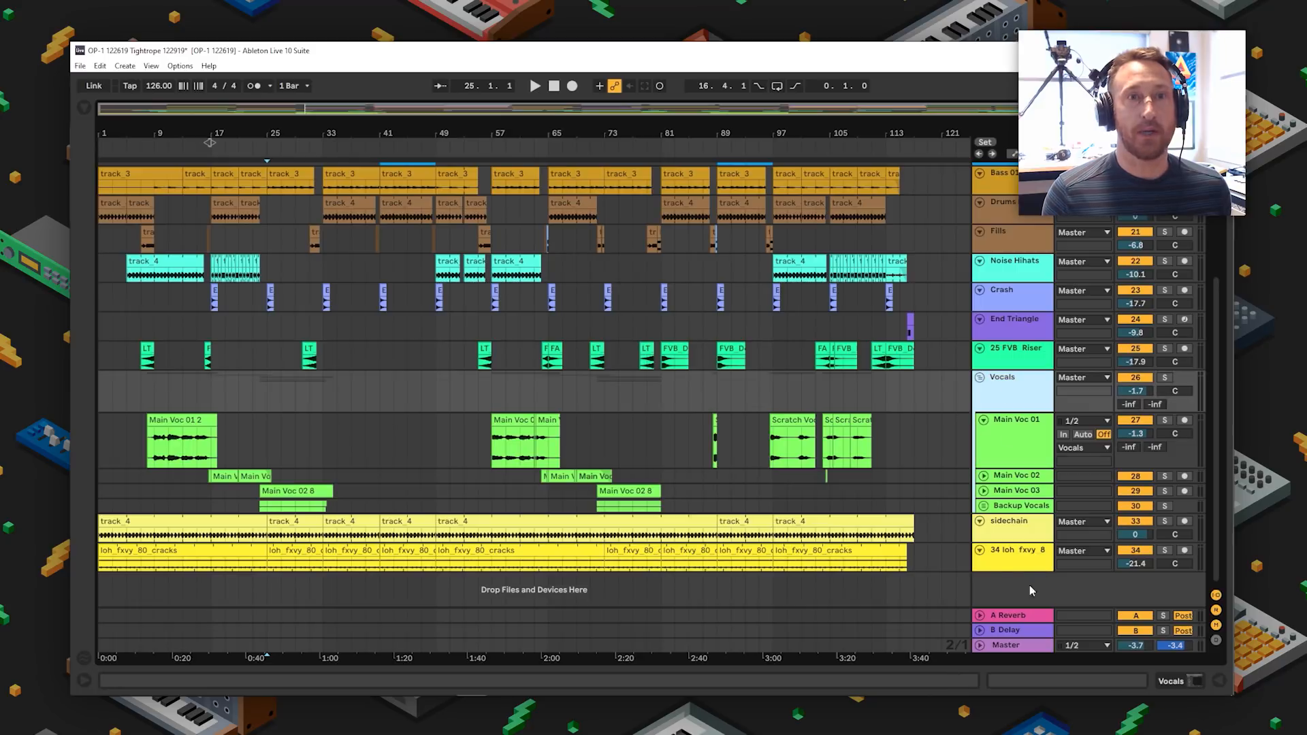
{"action": "left_click", "coordinate": [995, 554]}
{"action": "left_click", "coordinate": [1020, 441]}
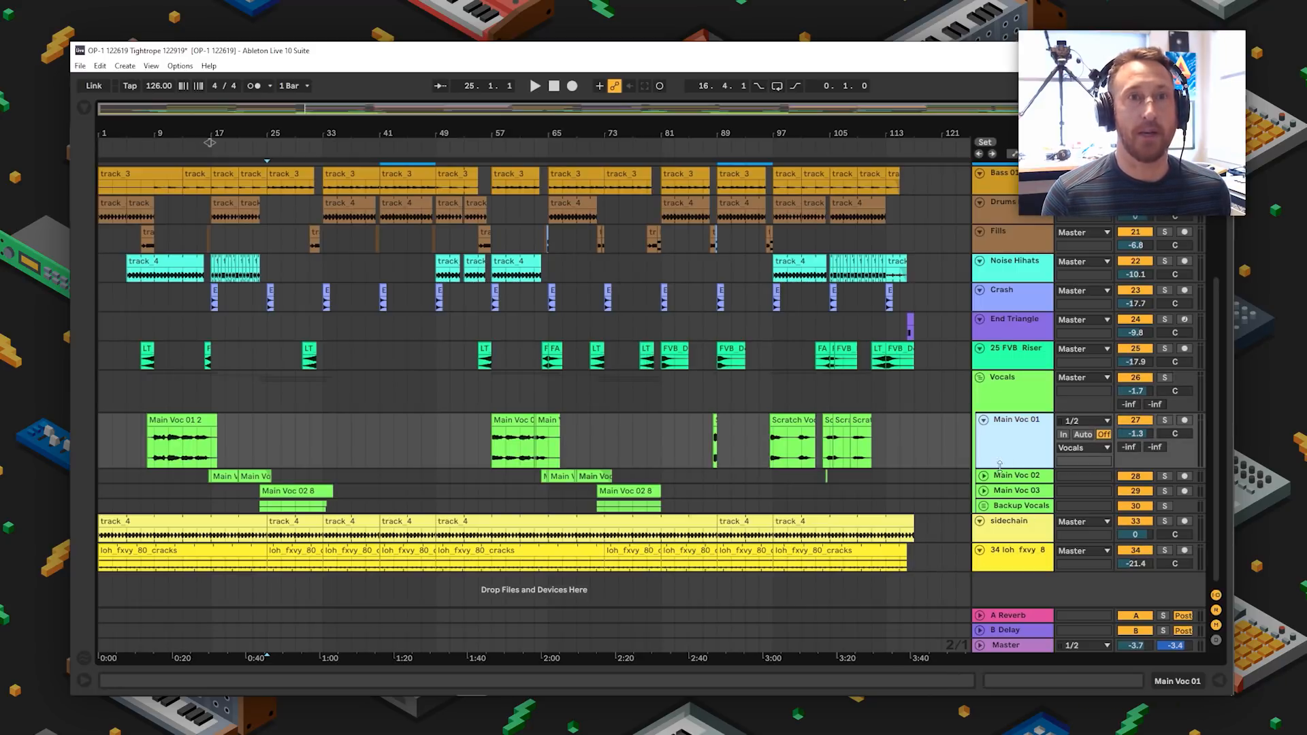
- Select the first Main Voc 01 clip and unfold the Main Voc 02 and Main Voc 03 tracks
{"action": "left_click", "coordinate": [142, 448]}
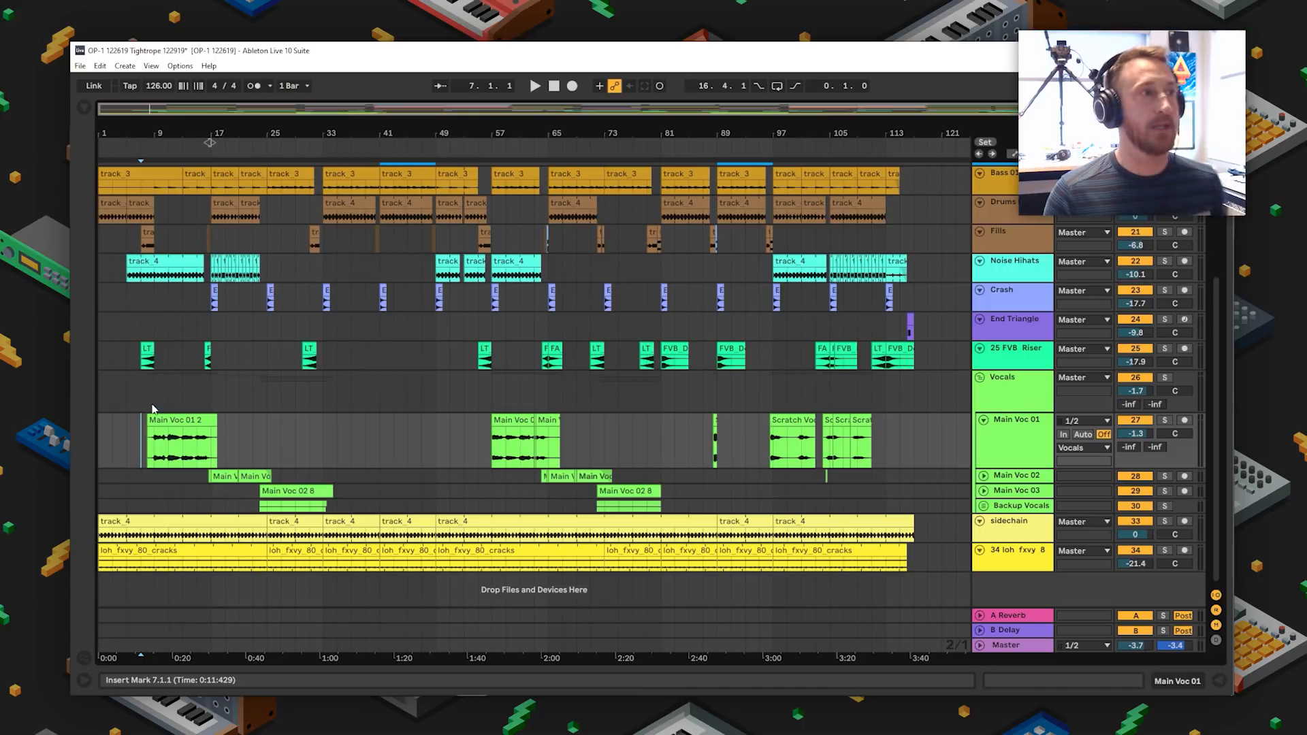
{"action": "left_click", "coordinate": [164, 417]}
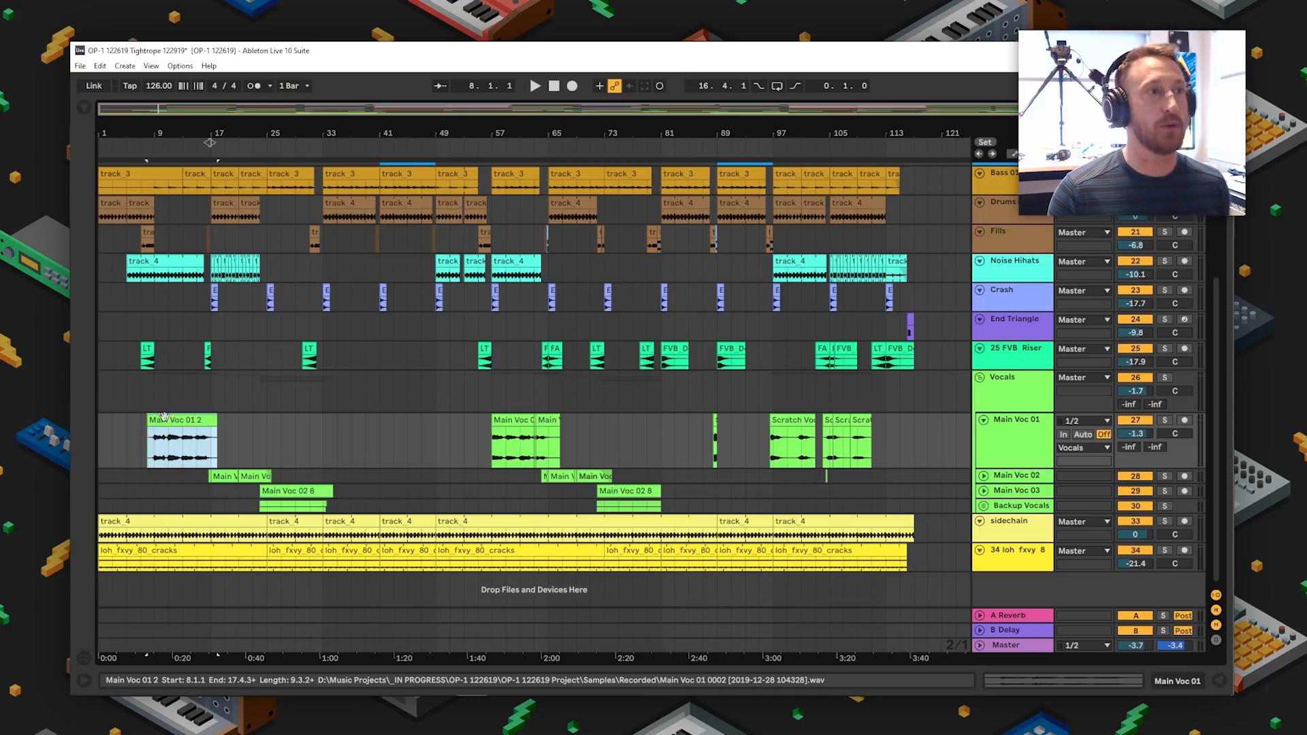
{"action": "left_click", "coordinate": [984, 475]}
{"action": "left_click", "coordinate": [983, 490]}
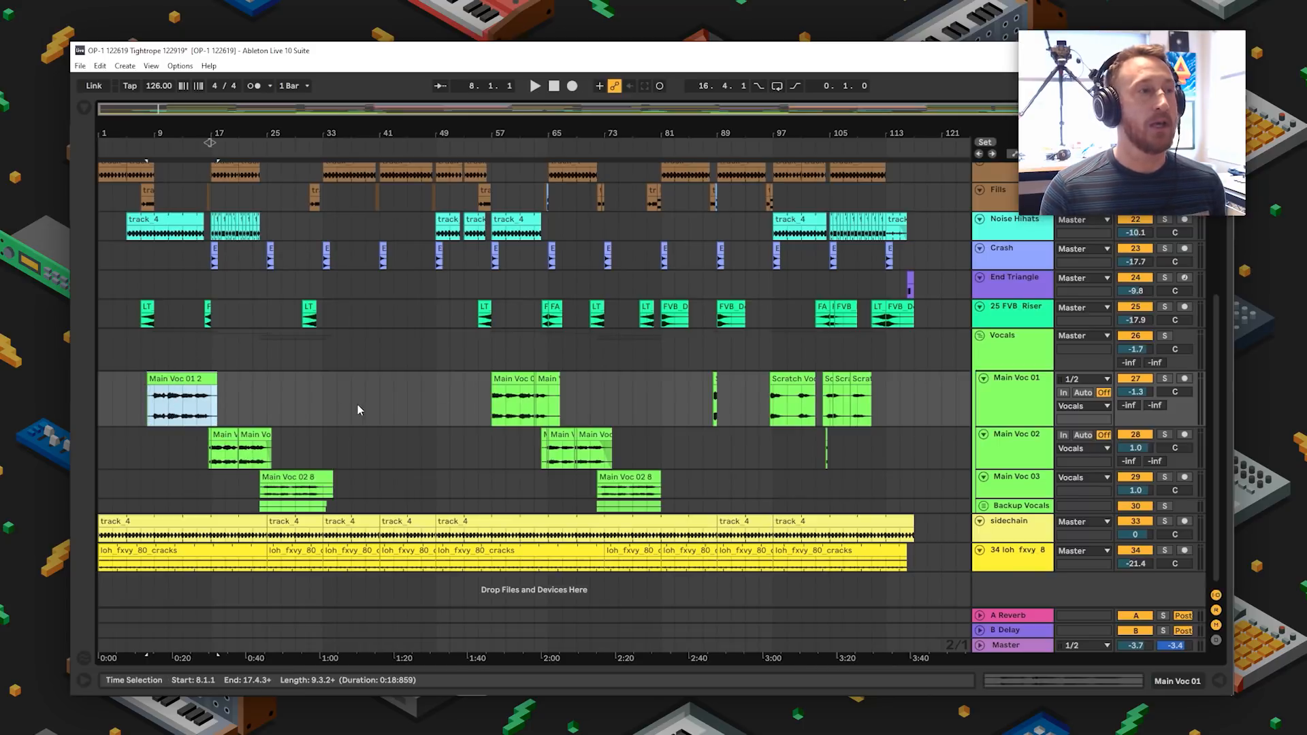
- Select the opening clips on Main Voc 02 and Main Voc 03 in turn, and unfold the Backup Vocals group
{"action": "left_click", "coordinate": [222, 434]}
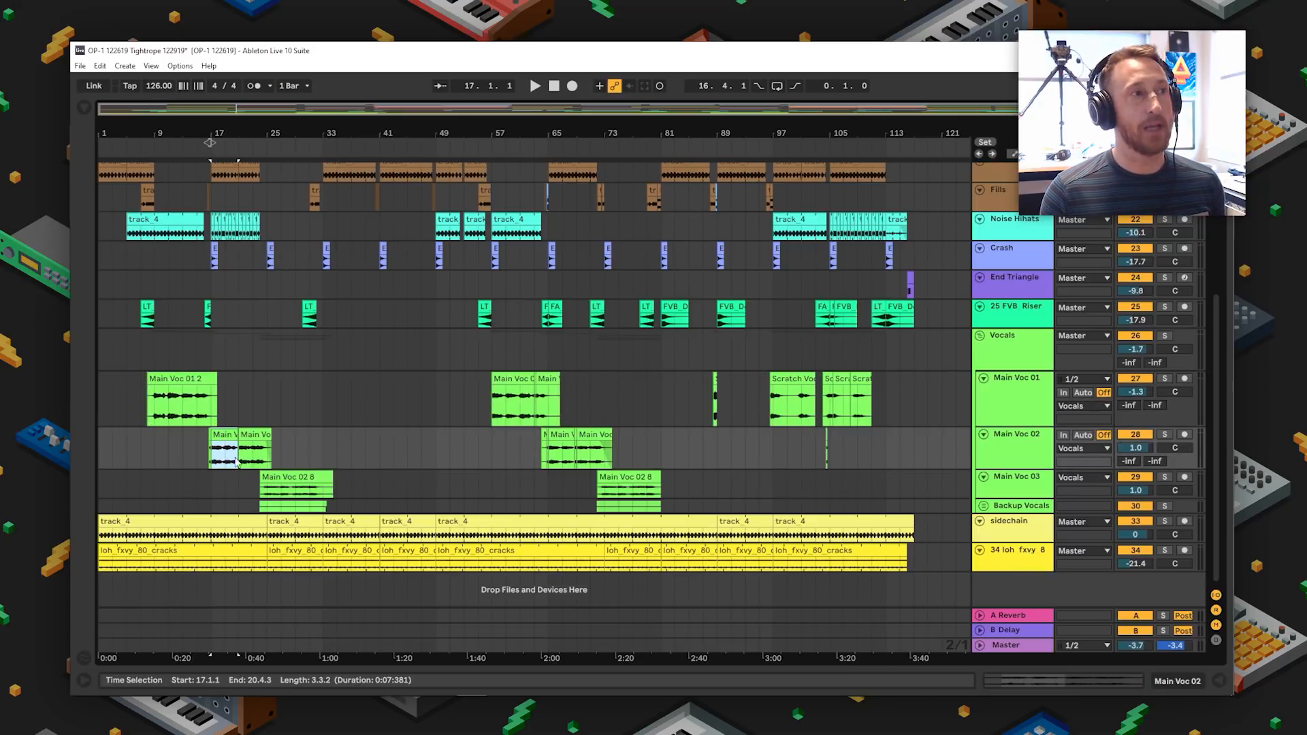
{"action": "left_click", "coordinate": [258, 433]}
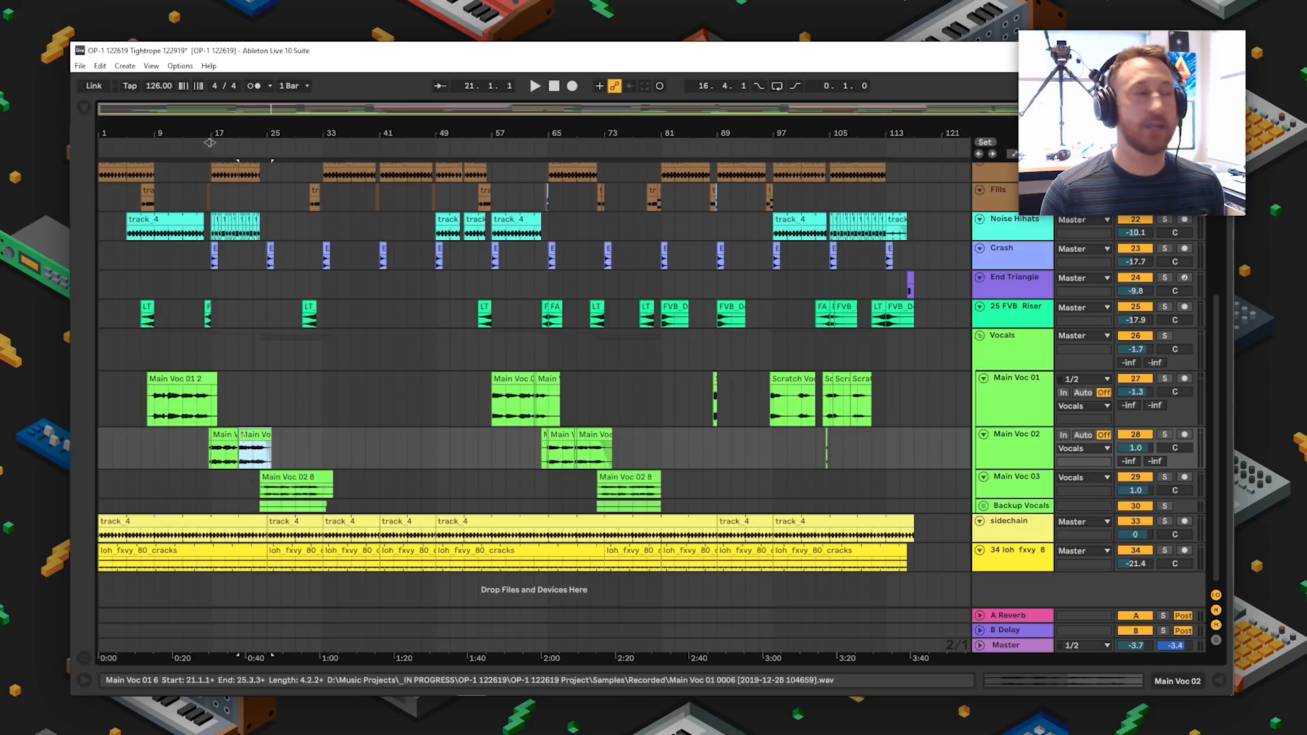
{"action": "left_click", "coordinate": [285, 475]}
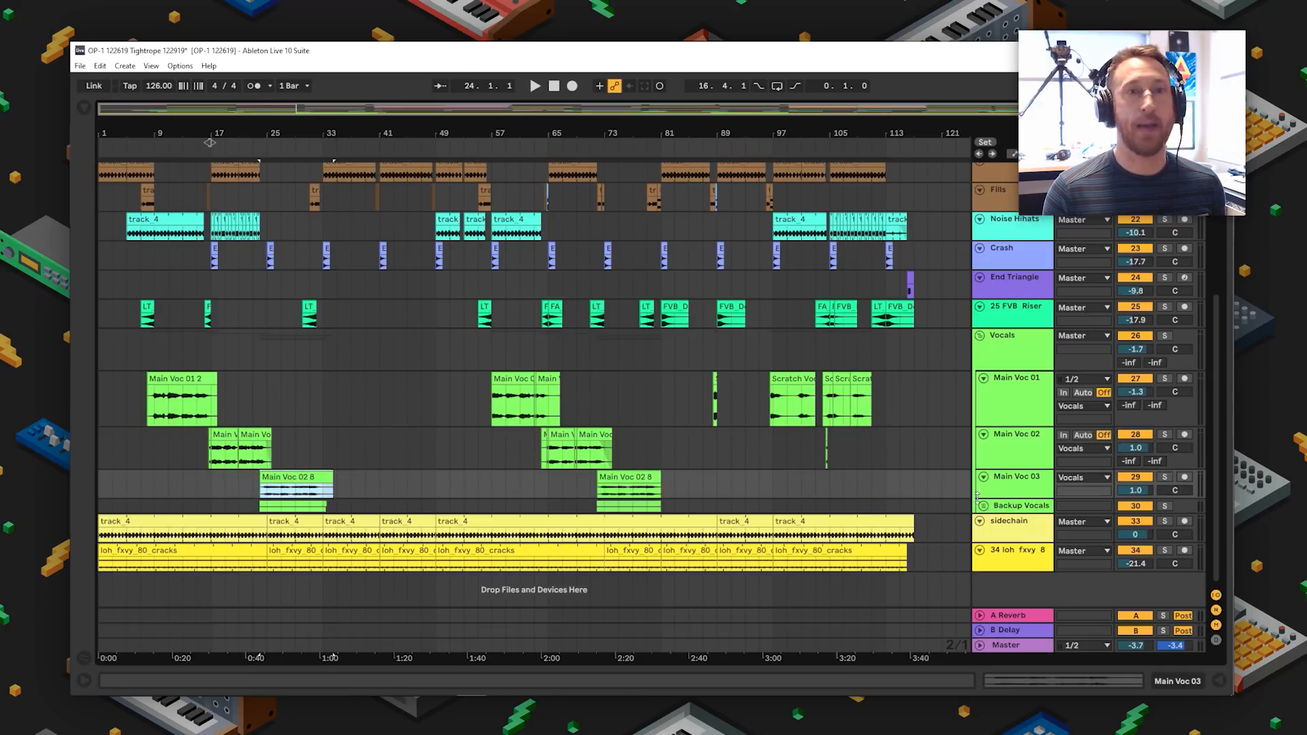
{"action": "left_click", "coordinate": [983, 505]}
{"action": "scroll", "coordinate": [575, 426], "scroll_direction": "down", "scroll_amount": 3}
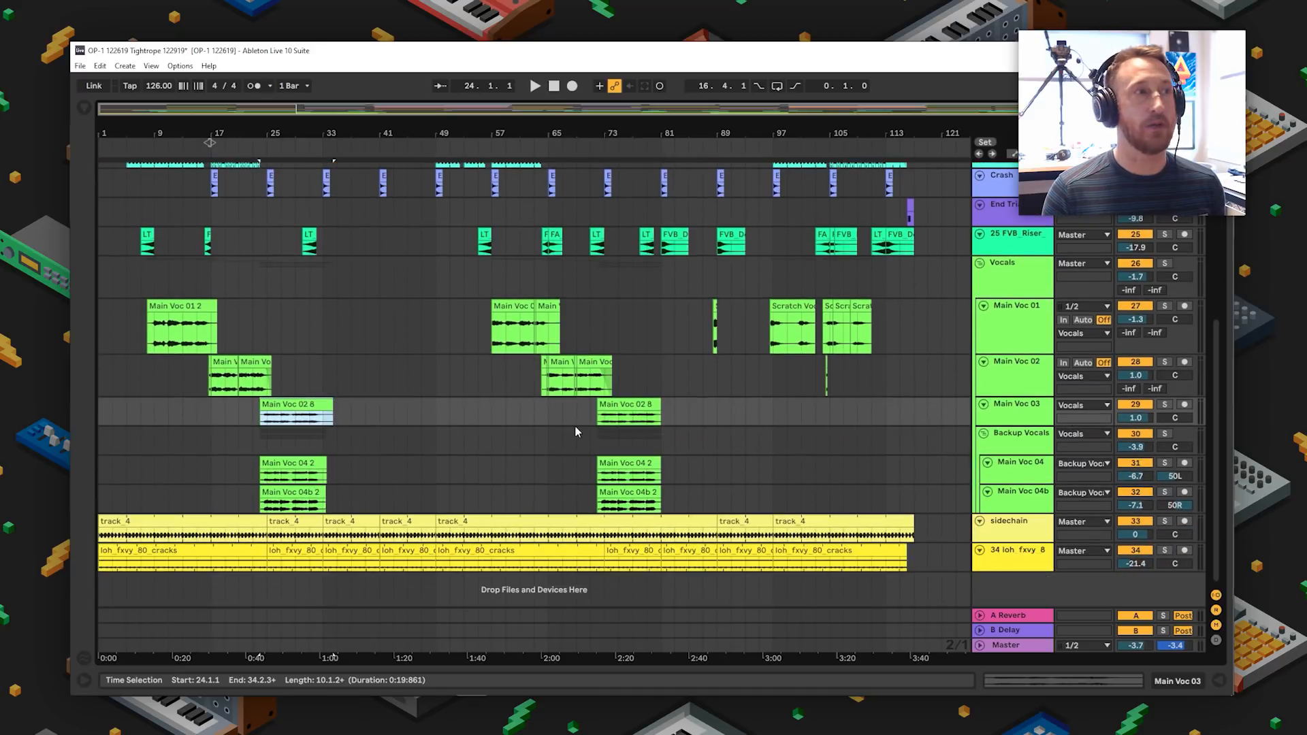
- Solo the Vocals group, play a few bars from bar 9, and stop playback
{"action": "left_click", "coordinate": [152, 343]}
{"action": "key", "text": "space"}
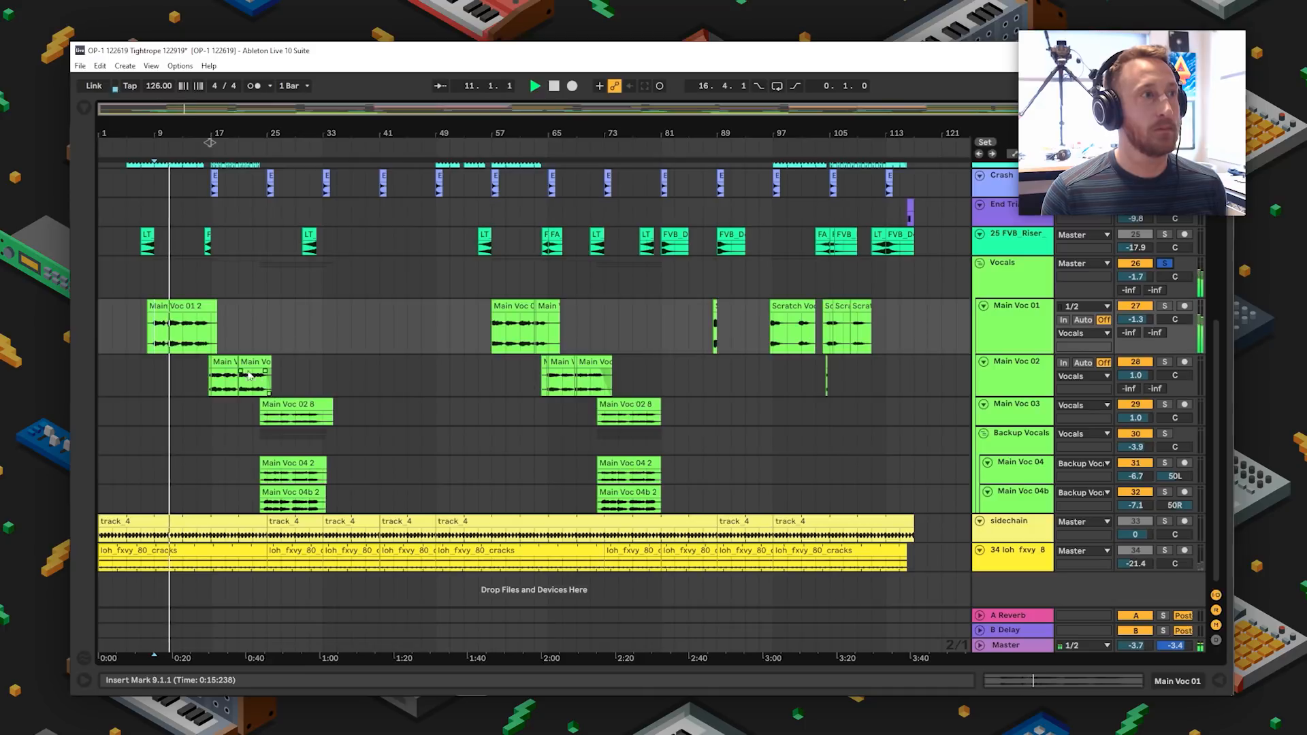
{"action": "left_click", "coordinate": [223, 361]}
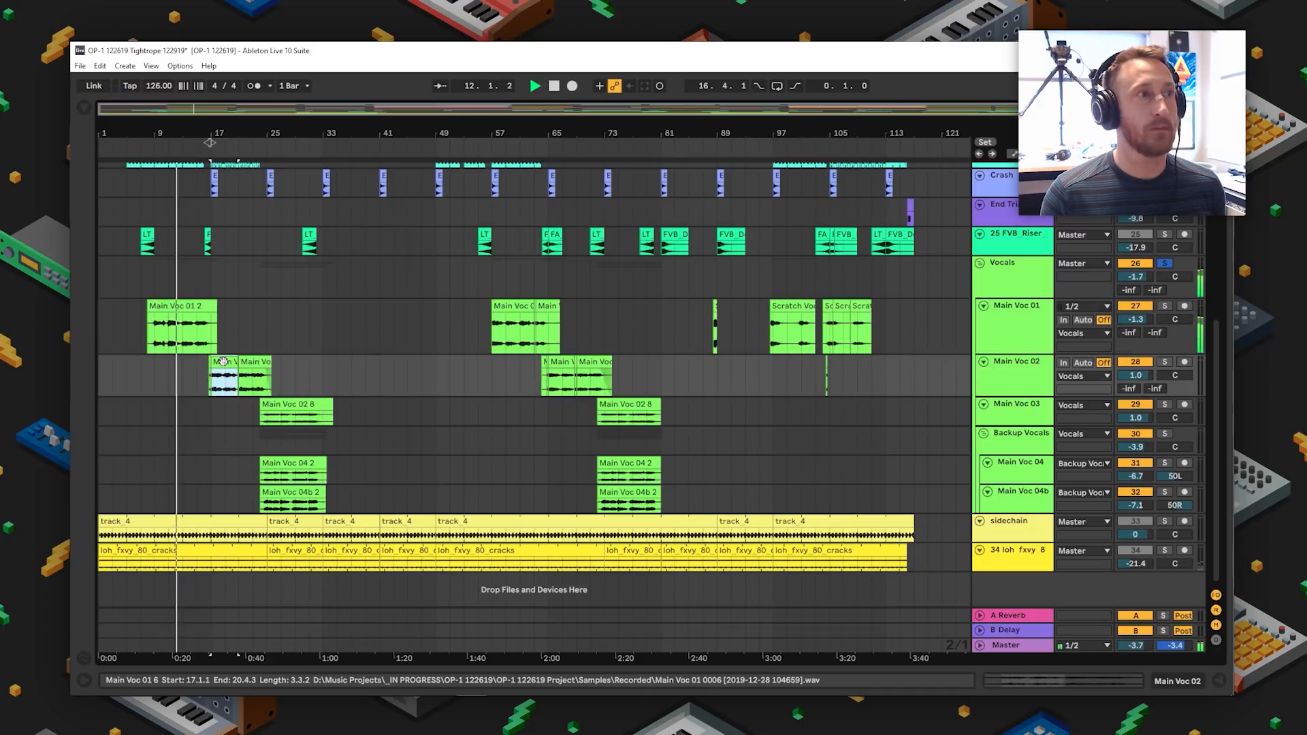
{"action": "key", "text": "space"}
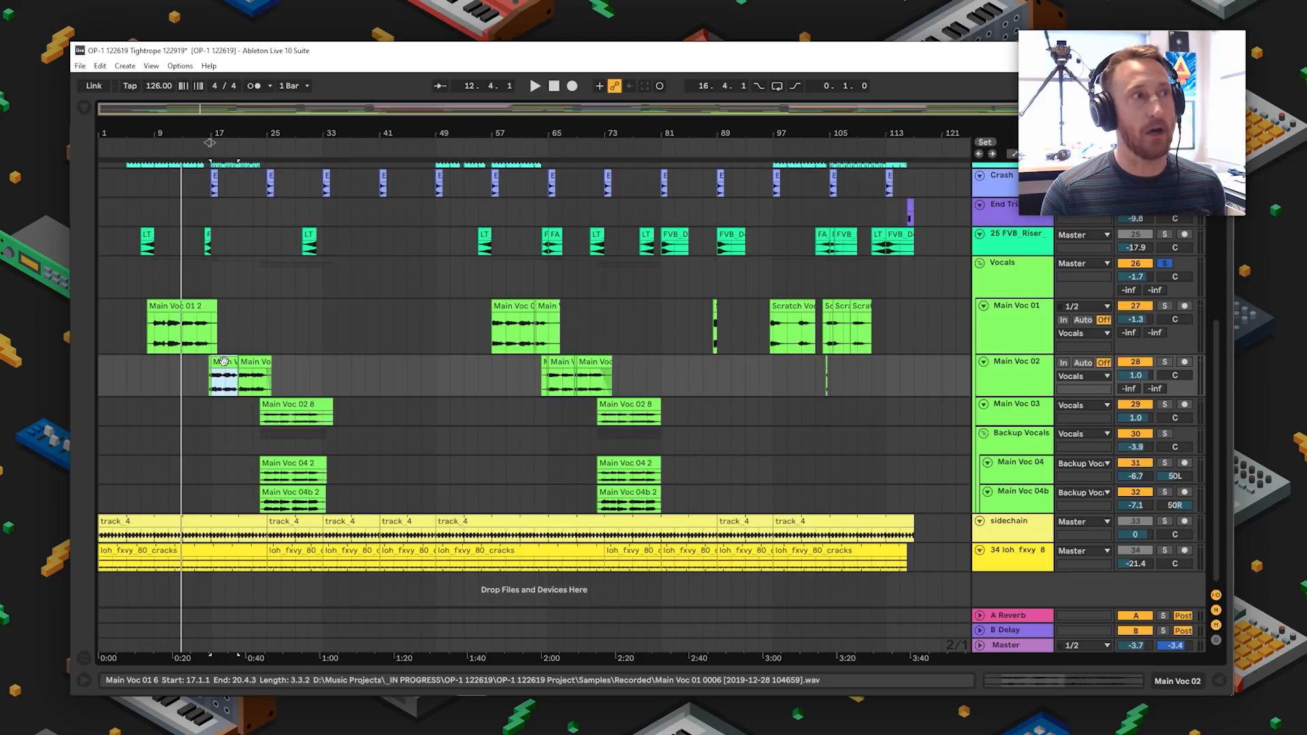
- Show the Vocals group's device chain and open the Neutron 3 plug-in window, placing it over the middle of the arrangement
{"action": "left_click", "coordinate": [1041, 289]}
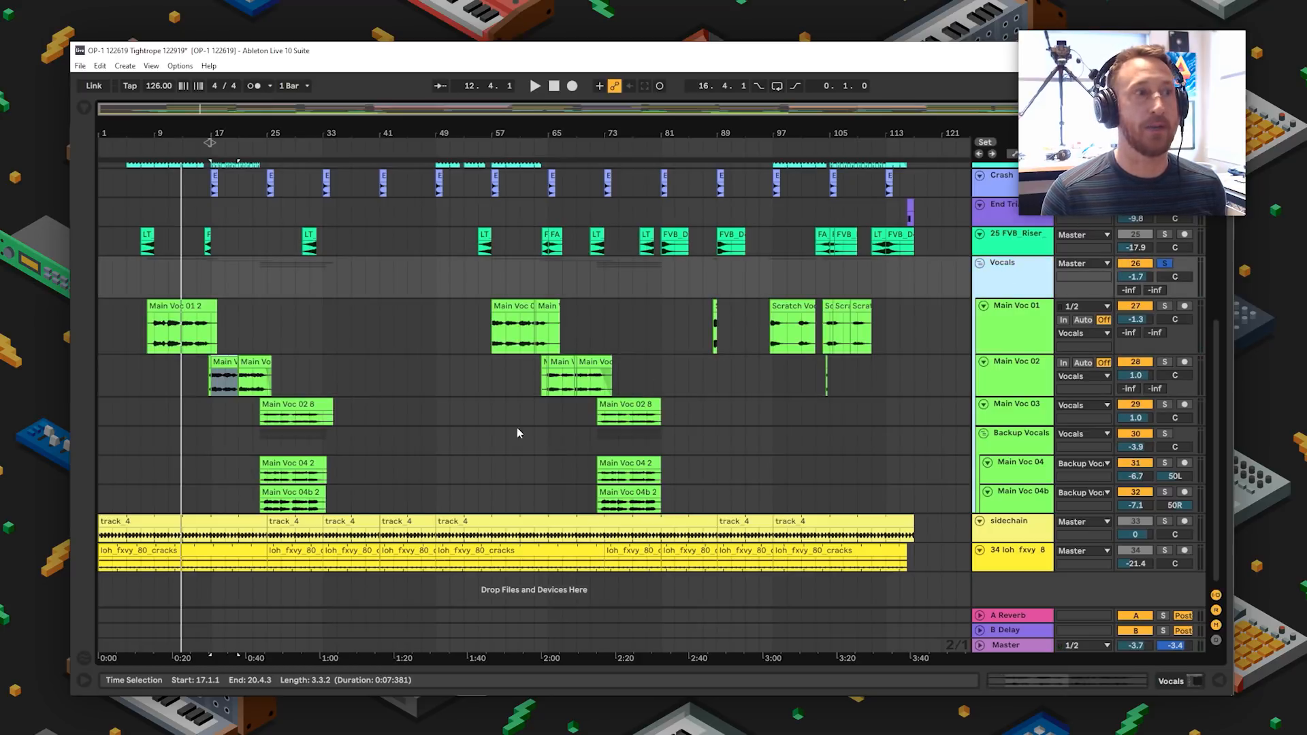
{"action": "double_click", "coordinate": [1023, 277]}
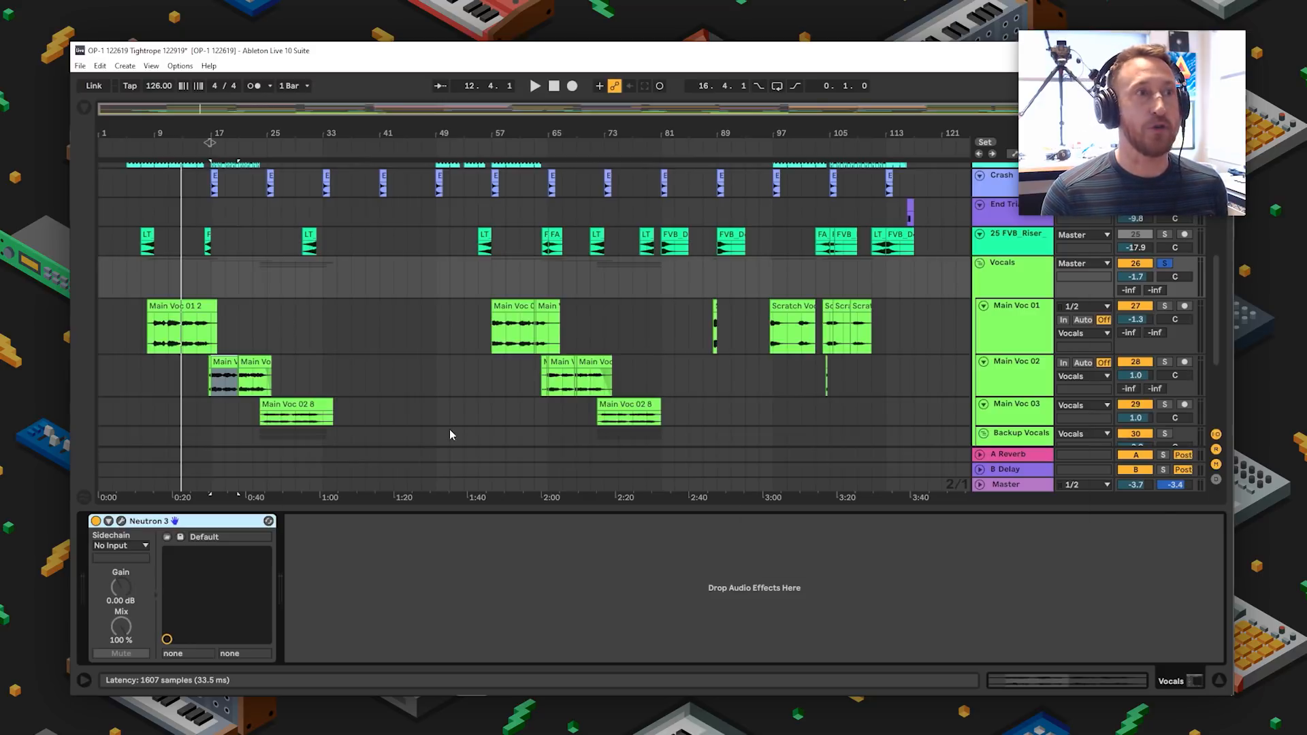
{"action": "left_click", "coordinate": [1076, 237]}
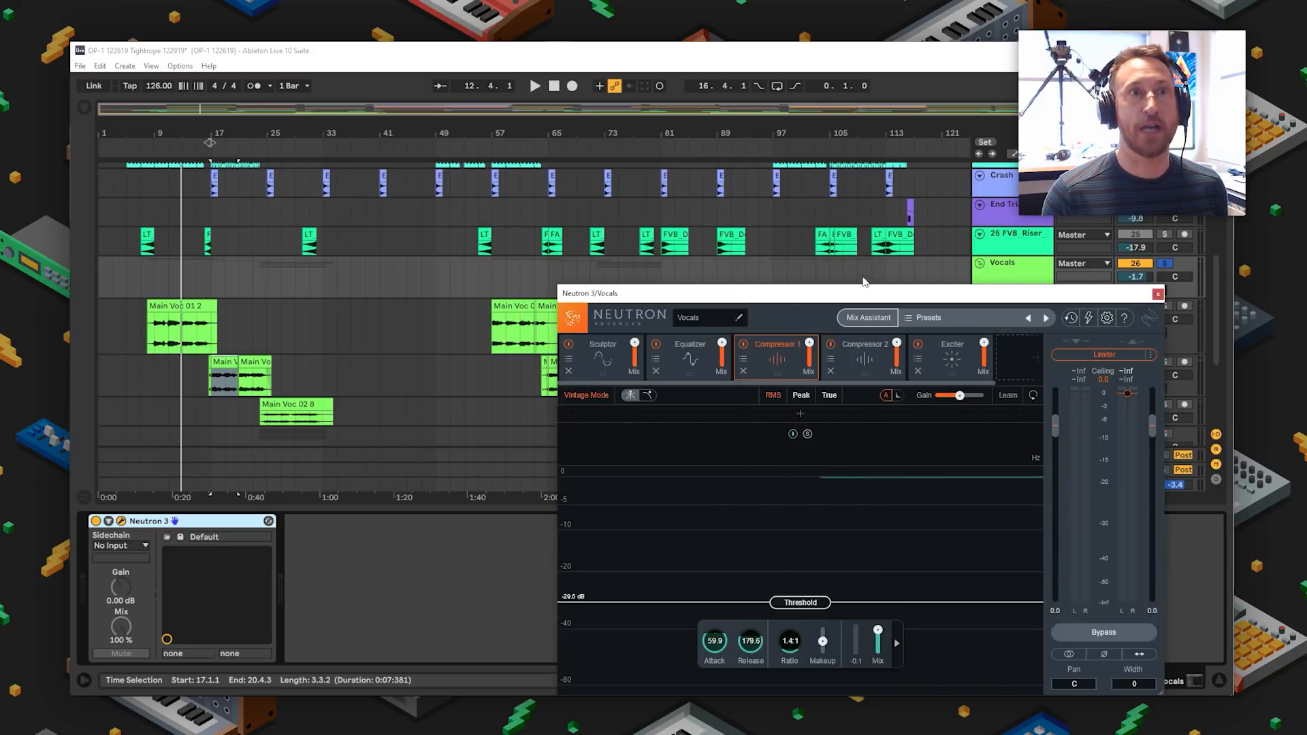
{"action": "left_click_drag", "start_coordinate": [869, 297], "coordinate": [686, 178]}
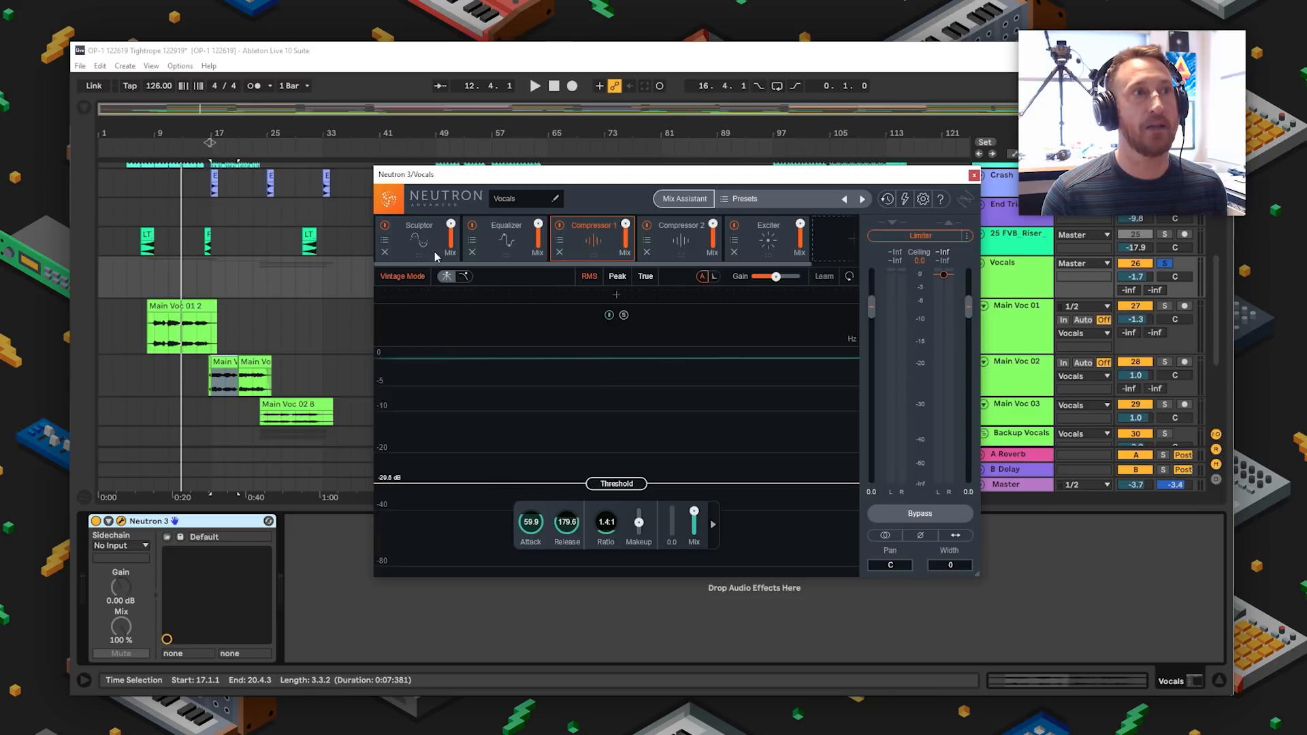
- Inspect Neutron 3's Equalizer, Compressor 1, Compressor 2, Exciter and Sculptor modules, and close the plug-in window
{"action": "left_click", "coordinate": [515, 237]}
{"action": "left_click", "coordinate": [582, 239]}
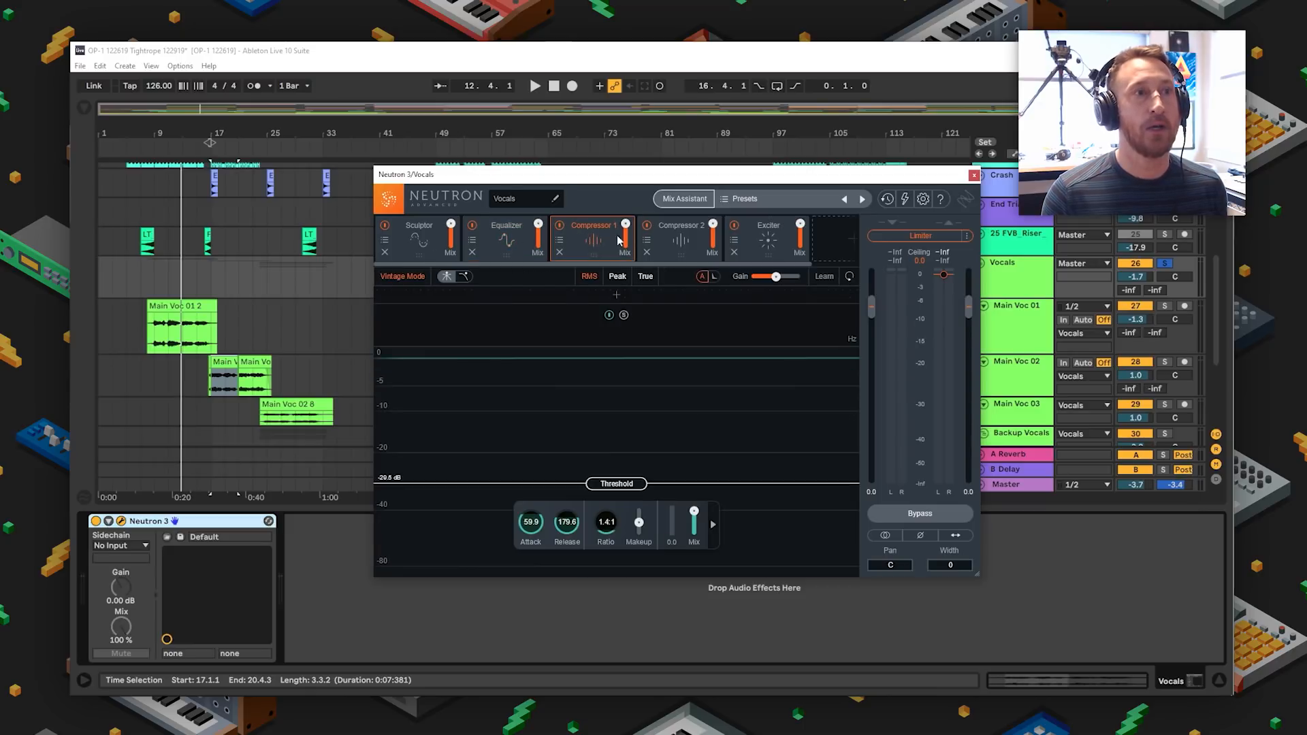
{"action": "left_click", "coordinate": [685, 244]}
{"action": "left_click", "coordinate": [751, 250]}
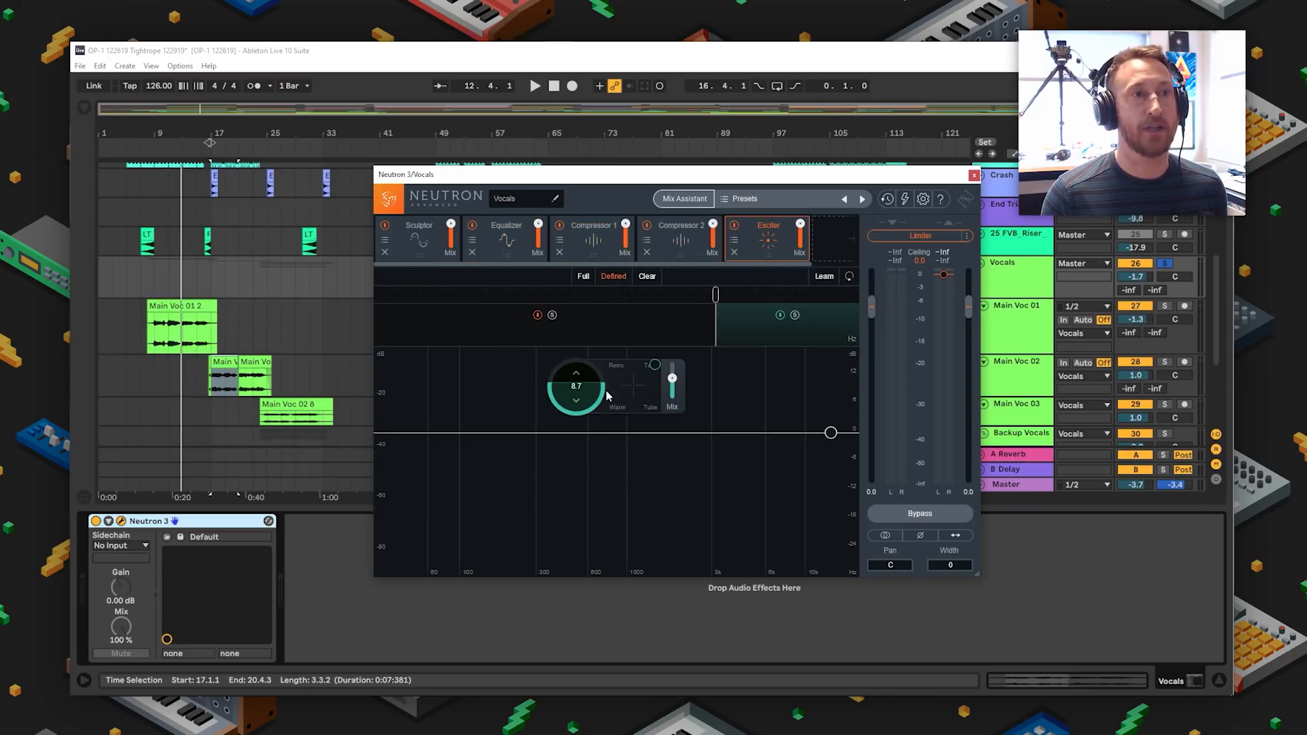
{"action": "left_click", "coordinate": [417, 238]}
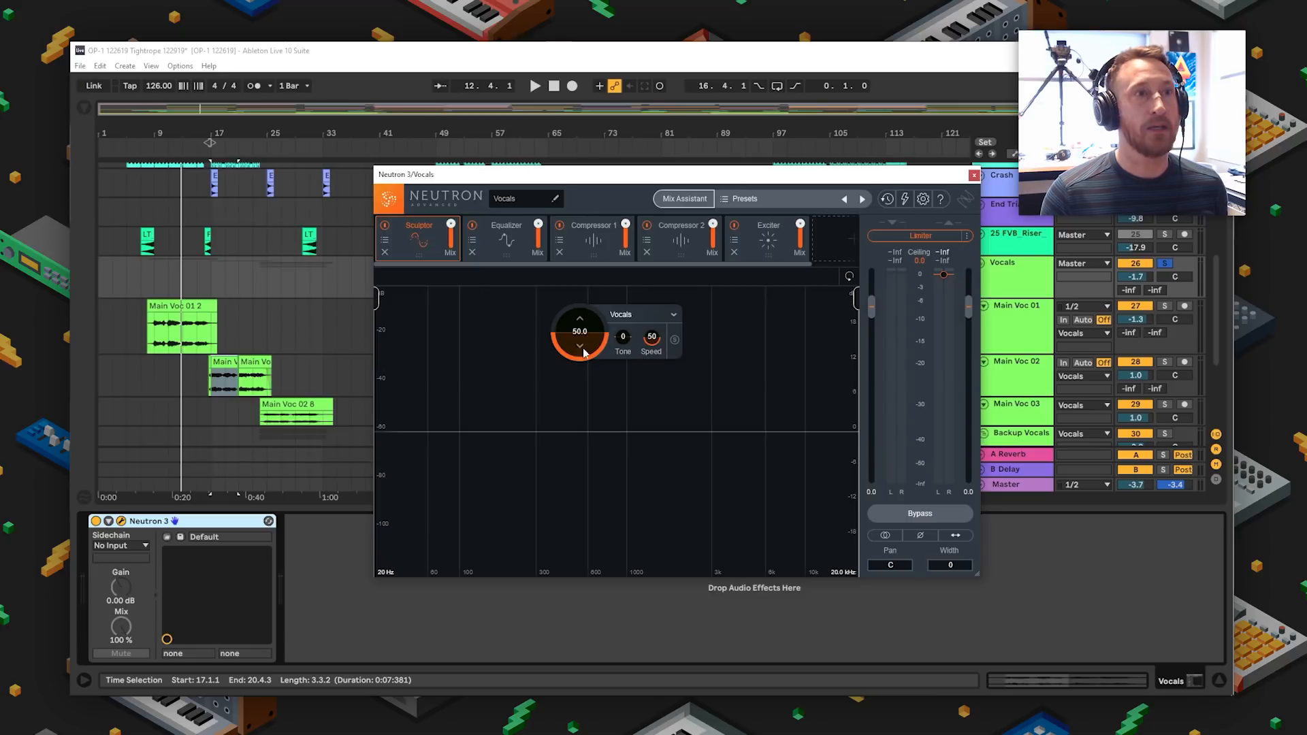
{"action": "left_click", "coordinate": [973, 177]}
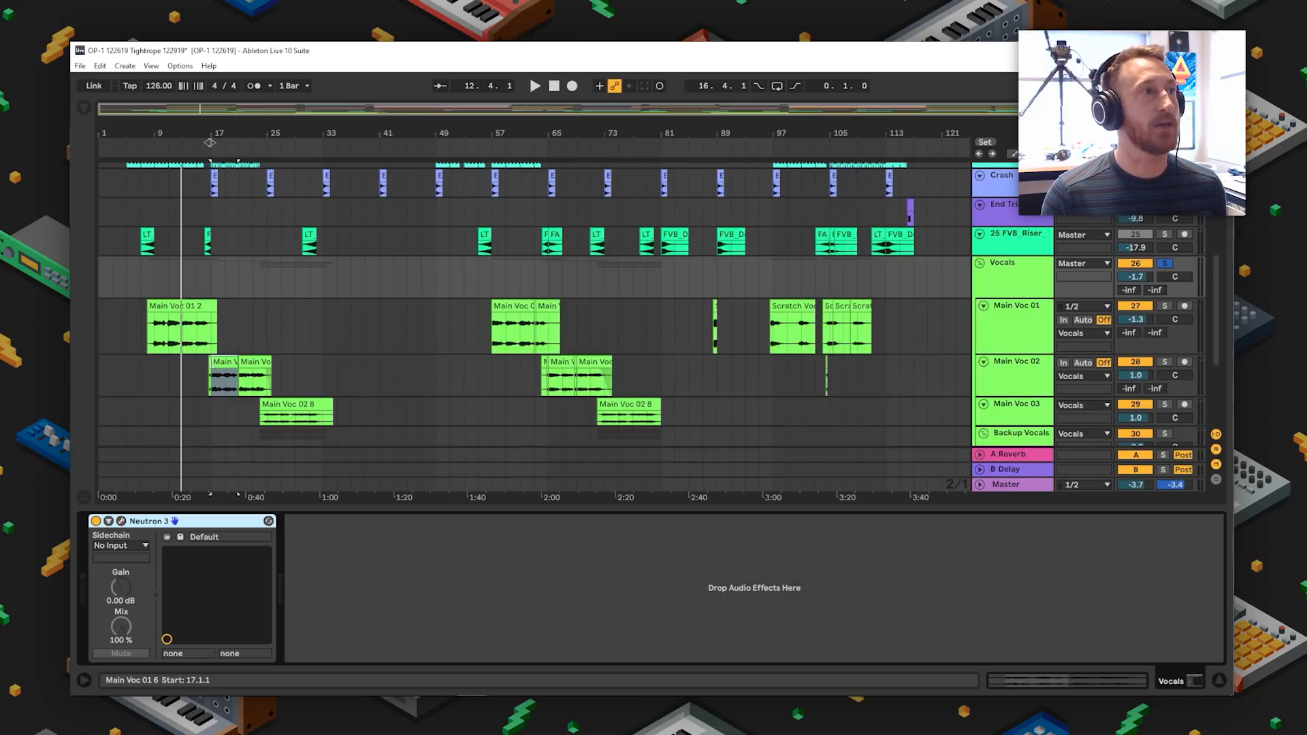
- Play the Main Voc 02 part from bar 17, select the first Main Voc 03 clip and stop playback
{"action": "key", "text": "space"}
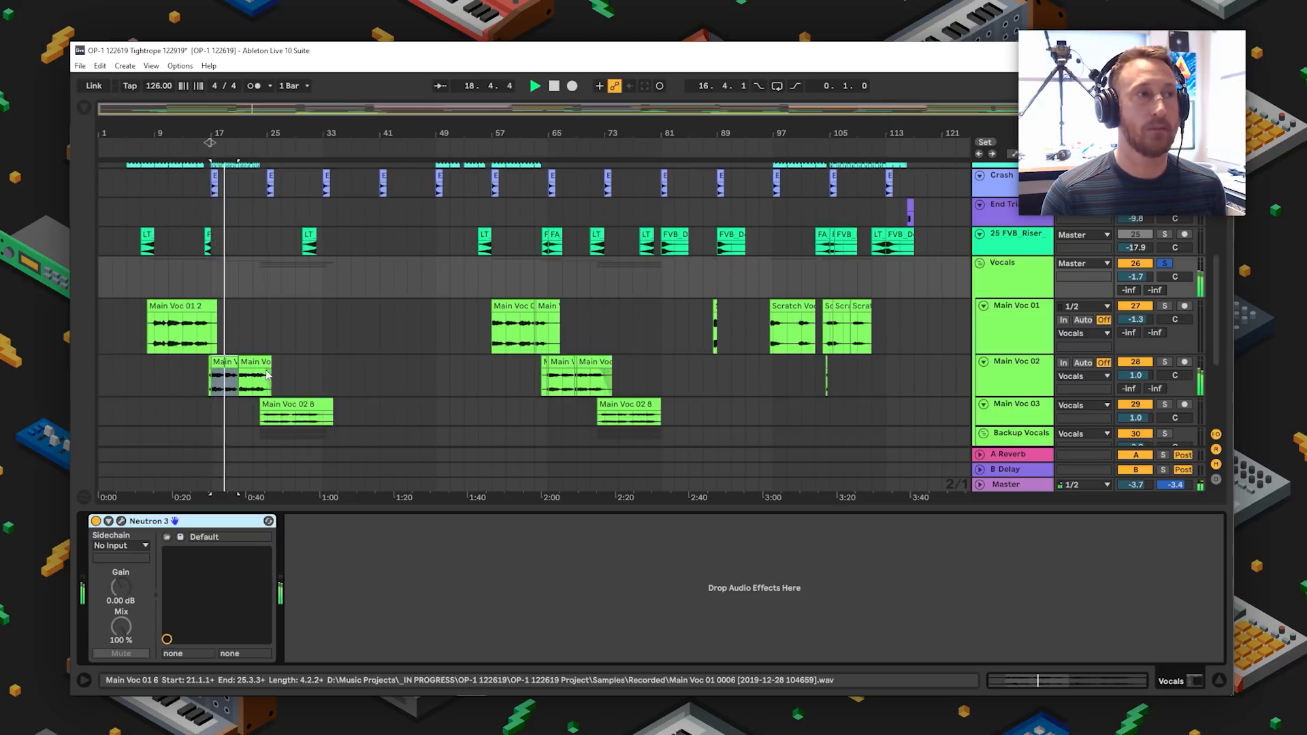
{"action": "scroll", "coordinate": [289, 370], "scroll_direction": "down", "scroll_amount": 2}
{"action": "left_click", "coordinate": [284, 358]}
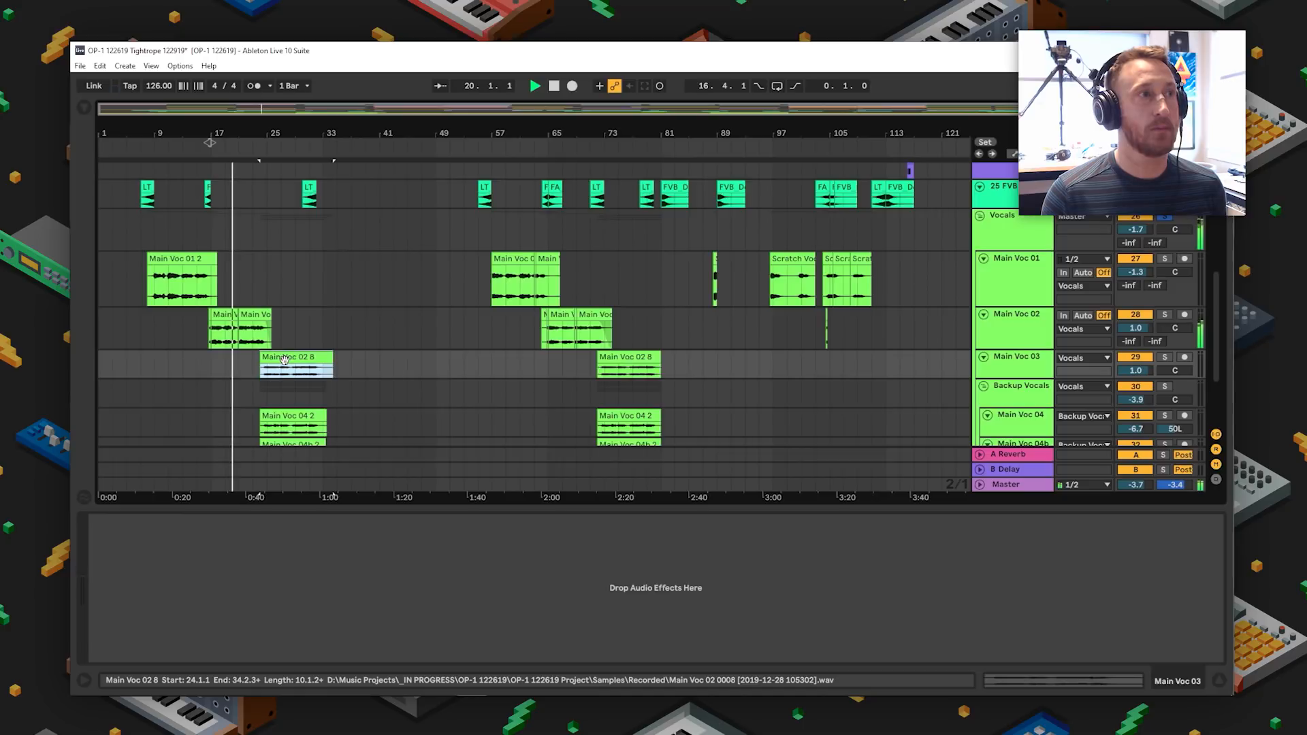
{"action": "key", "text": "space"}
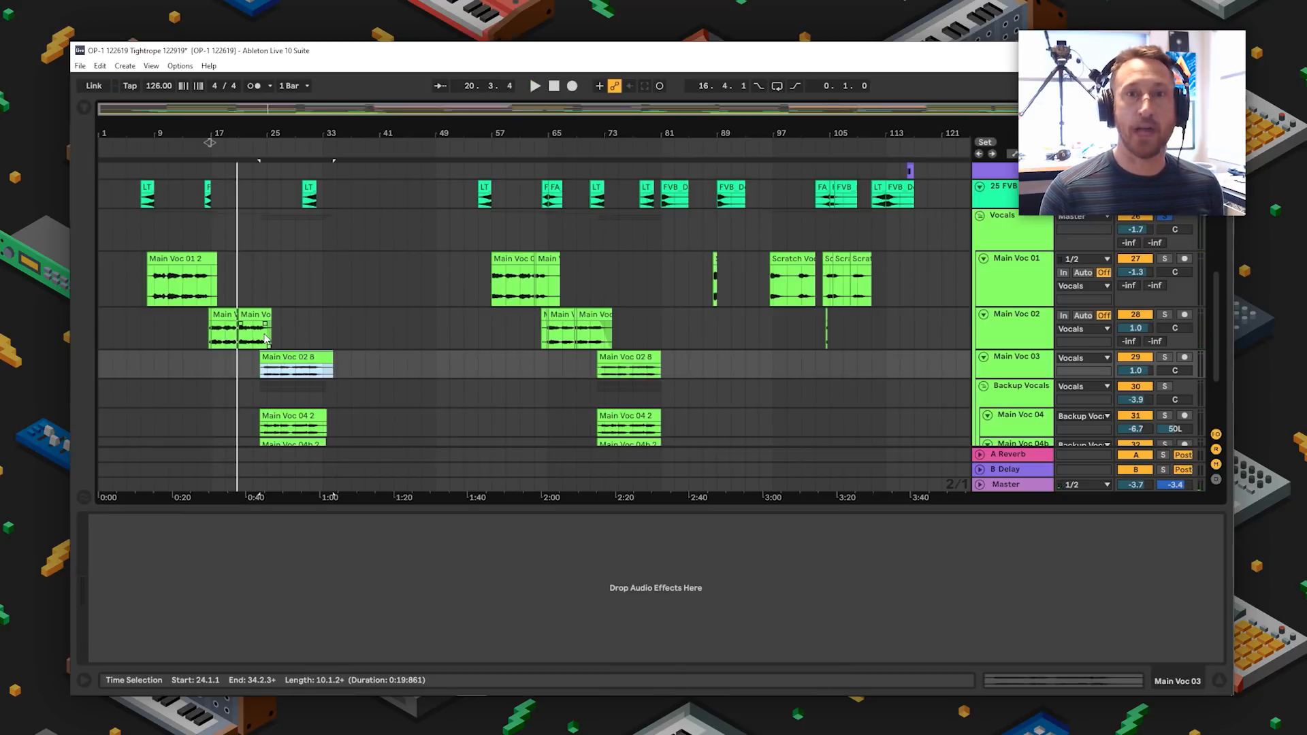
- Play short passages of Main Voc 01 from bar 11 and of Main Voc 02 from bar 17, stopping after each
{"action": "left_click", "coordinate": [170, 289]}
{"action": "key", "text": "space"}
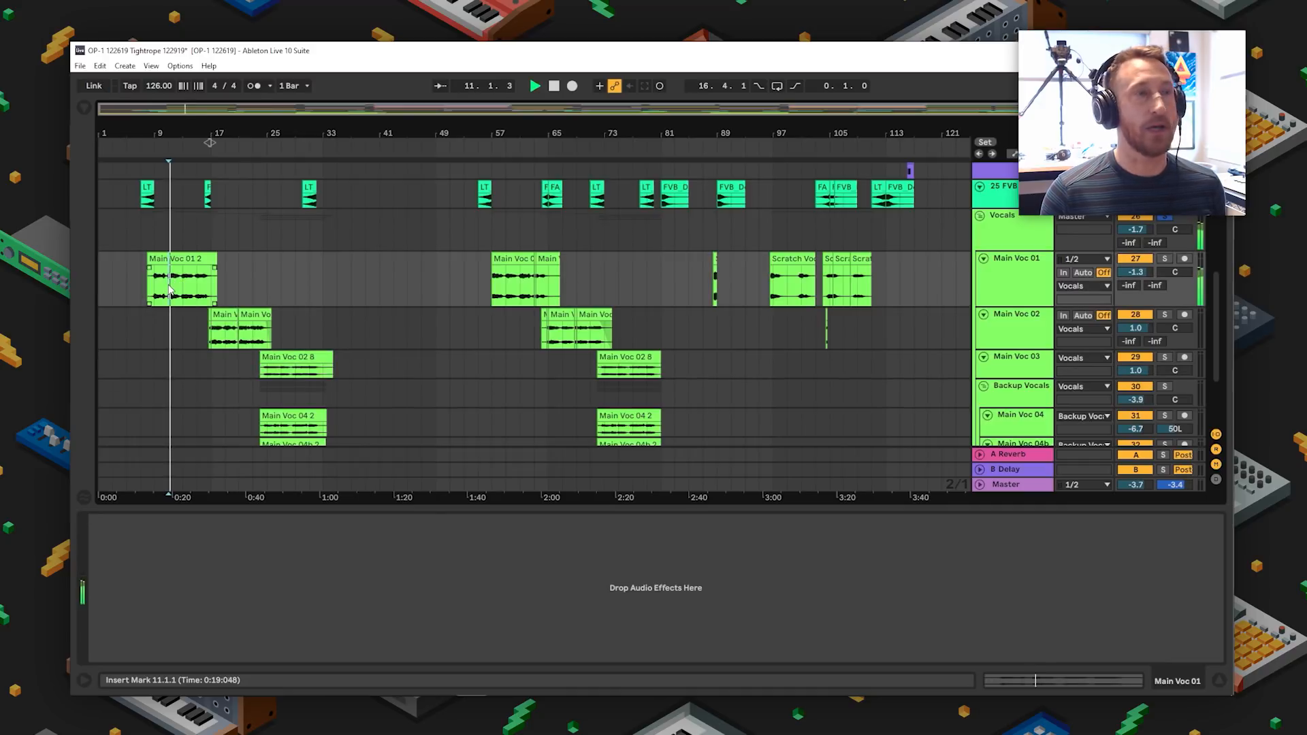
{"action": "key", "text": "space"}
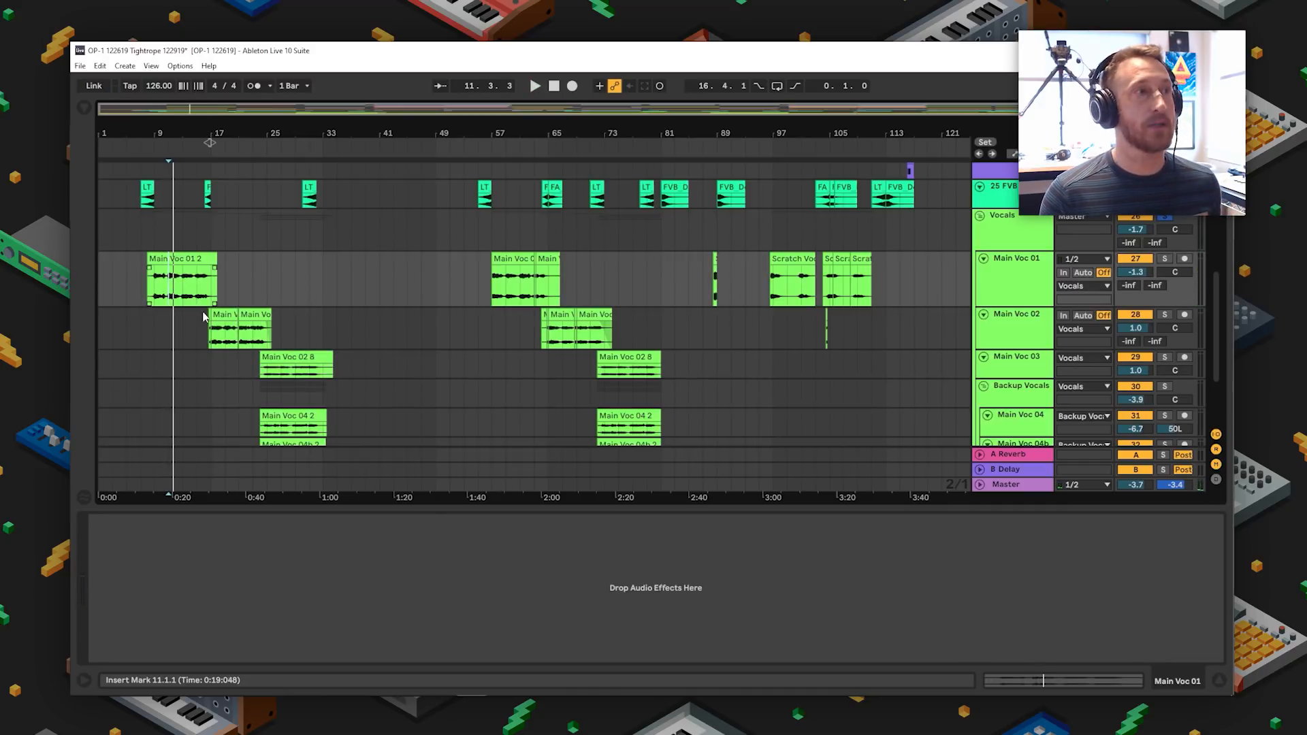
{"action": "left_click", "coordinate": [226, 317]}
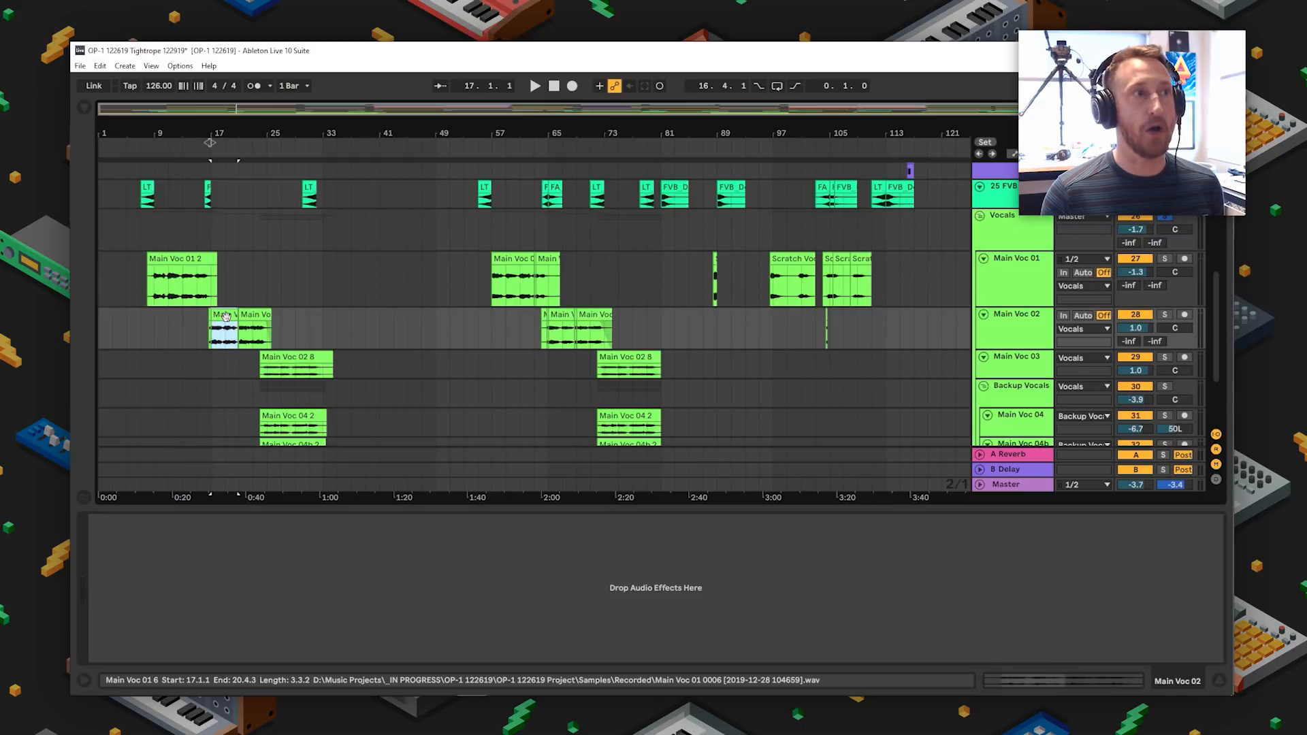
{"action": "key", "text": "space"}
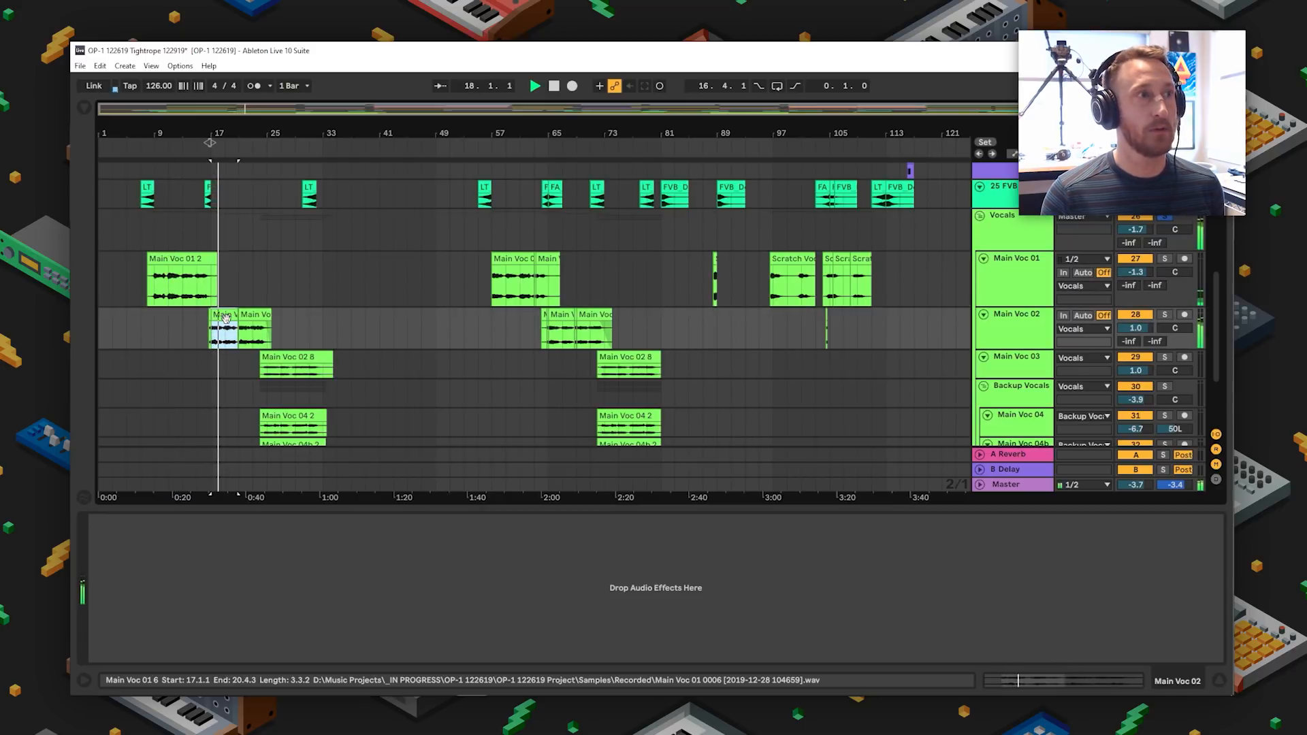
{"action": "key", "text": "space"}
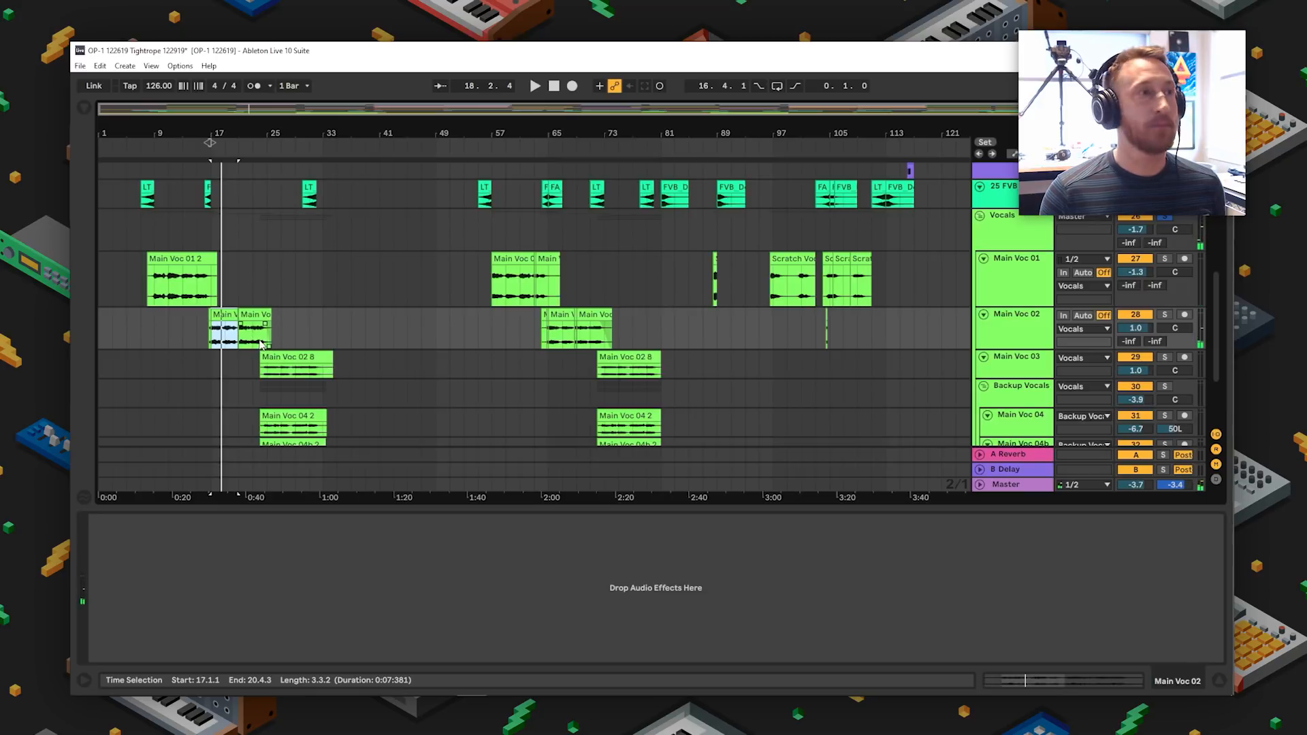
- Play the first Main Voc 03 clip from bar 24, solo its track during playback, and stop
{"action": "left_click", "coordinate": [292, 356]}
{"action": "scroll", "coordinate": [317, 381], "scroll_direction": "down", "scroll_amount": 2}
{"action": "key", "text": "space"}
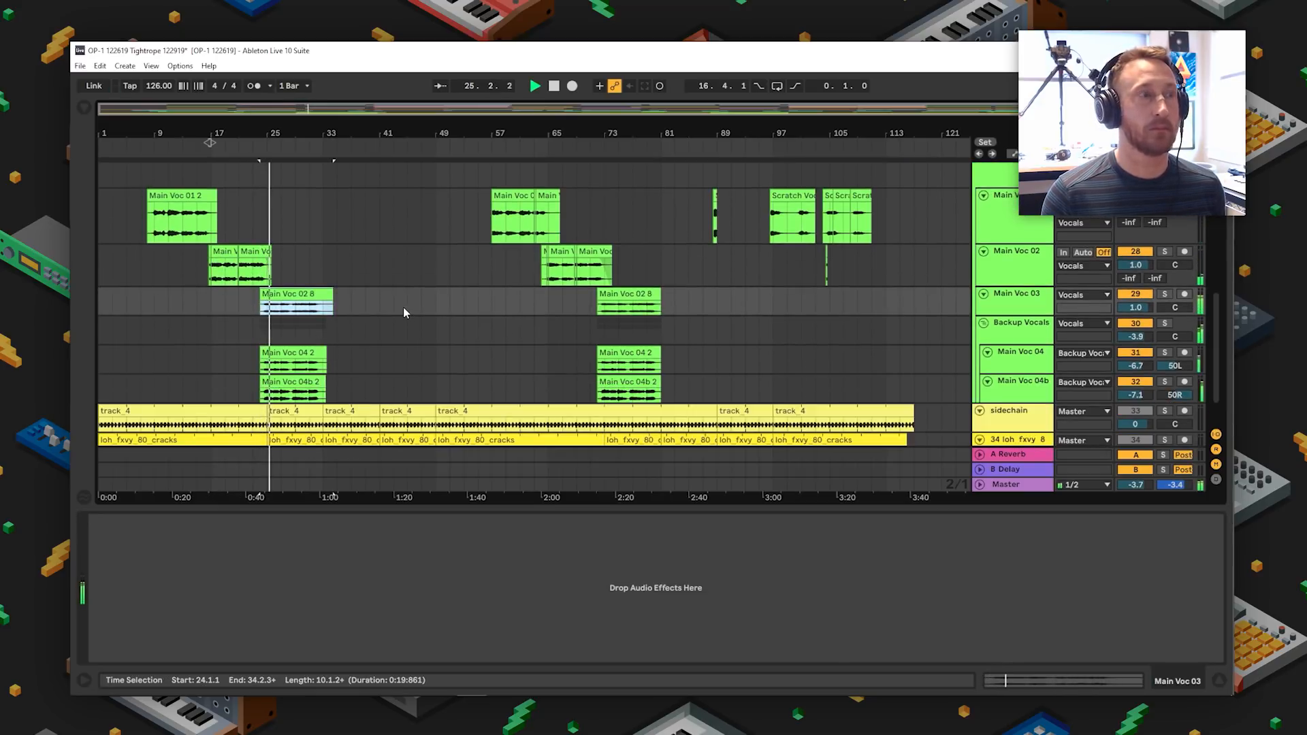
{"action": "left_click", "coordinate": [1164, 294]}
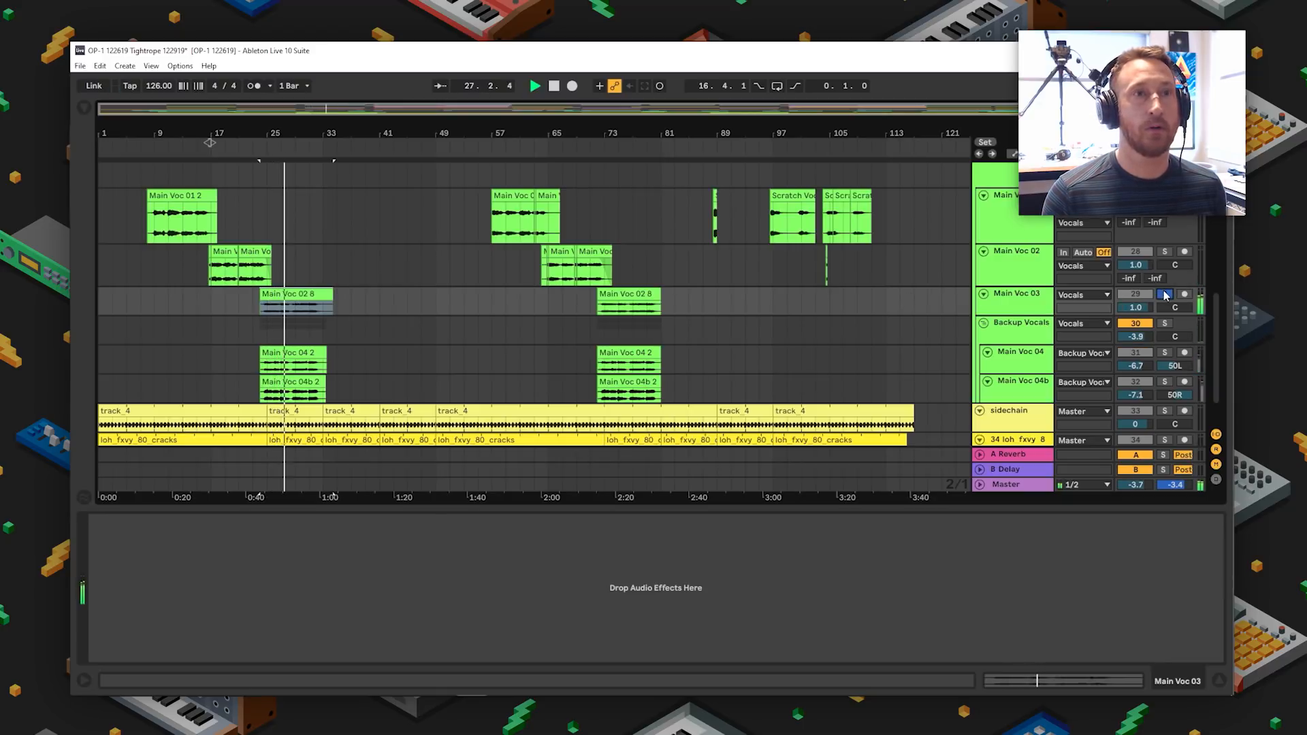
{"action": "key", "text": "space"}
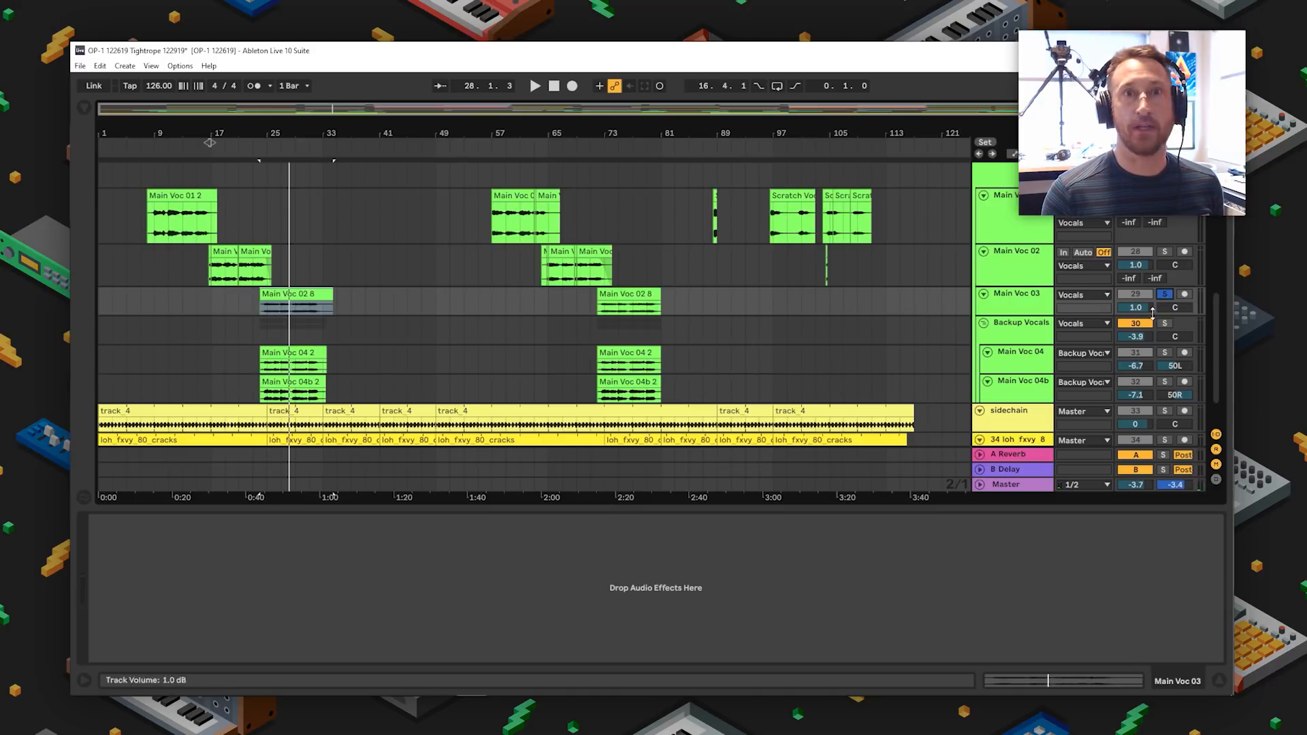
- Solo the Backup Vocals group, play it from bar 25, and stop playback
{"action": "left_click", "coordinate": [1164, 323]}
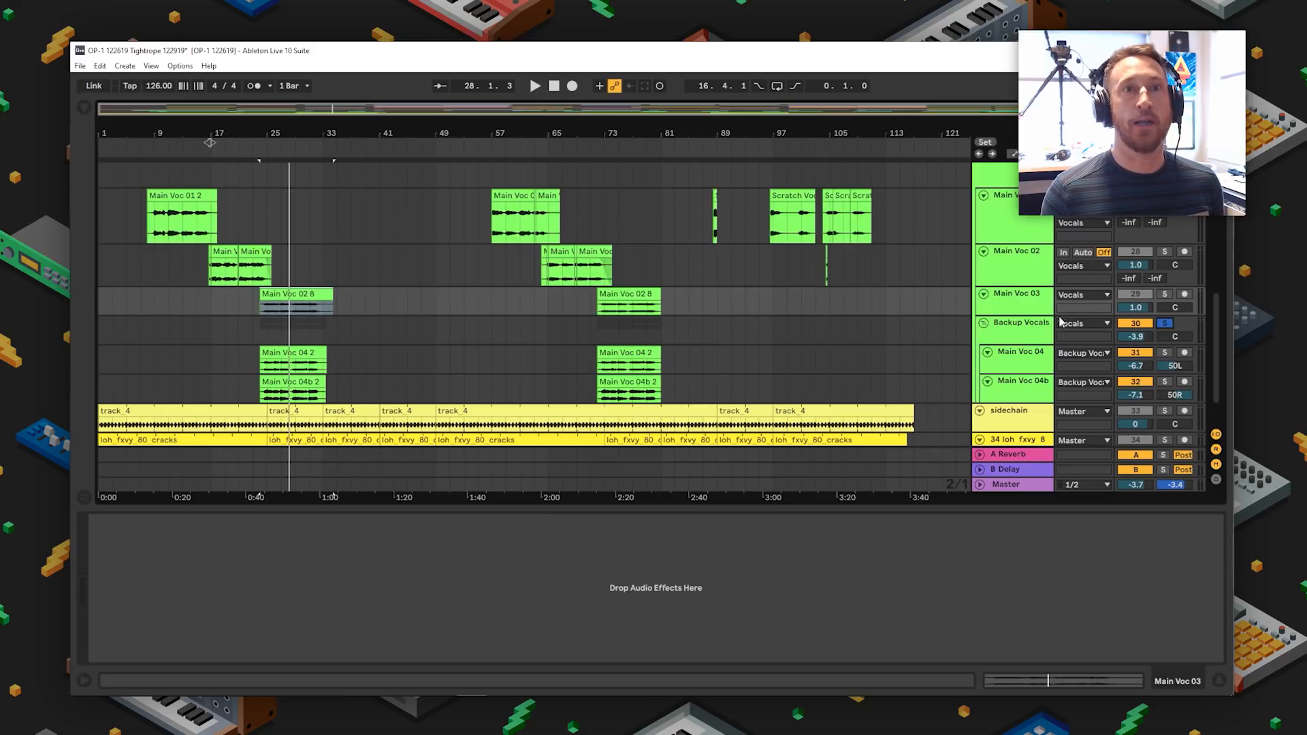
{"action": "left_click", "coordinate": [291, 320]}
{"action": "left_click", "coordinate": [270, 336]}
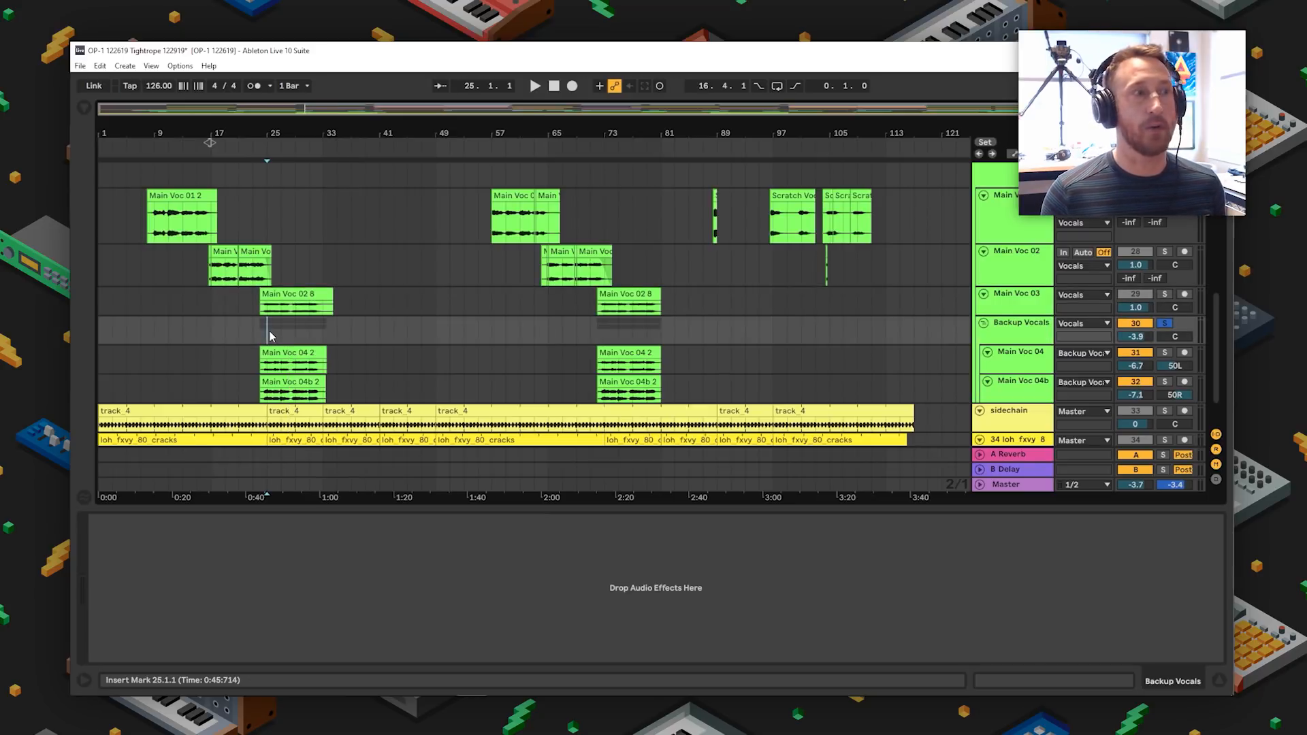
{"action": "key", "text": "space"}
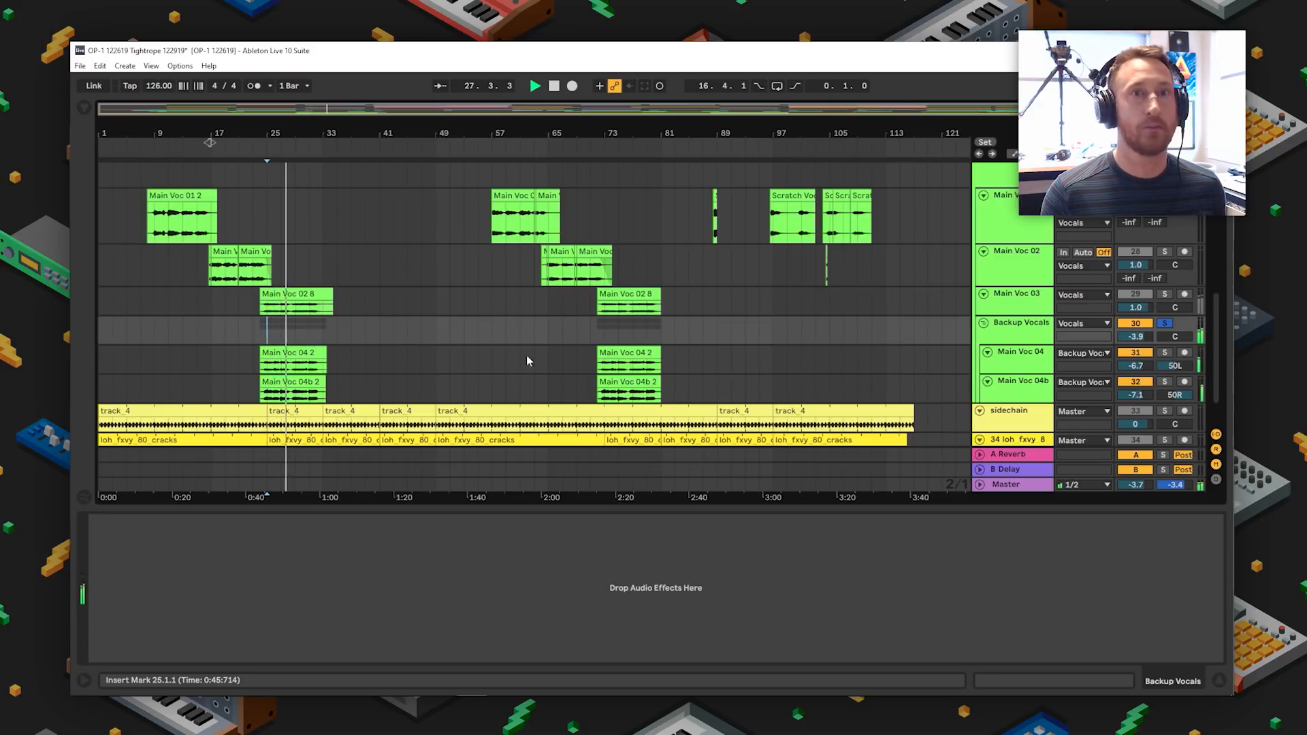
{"action": "key", "text": "space"}
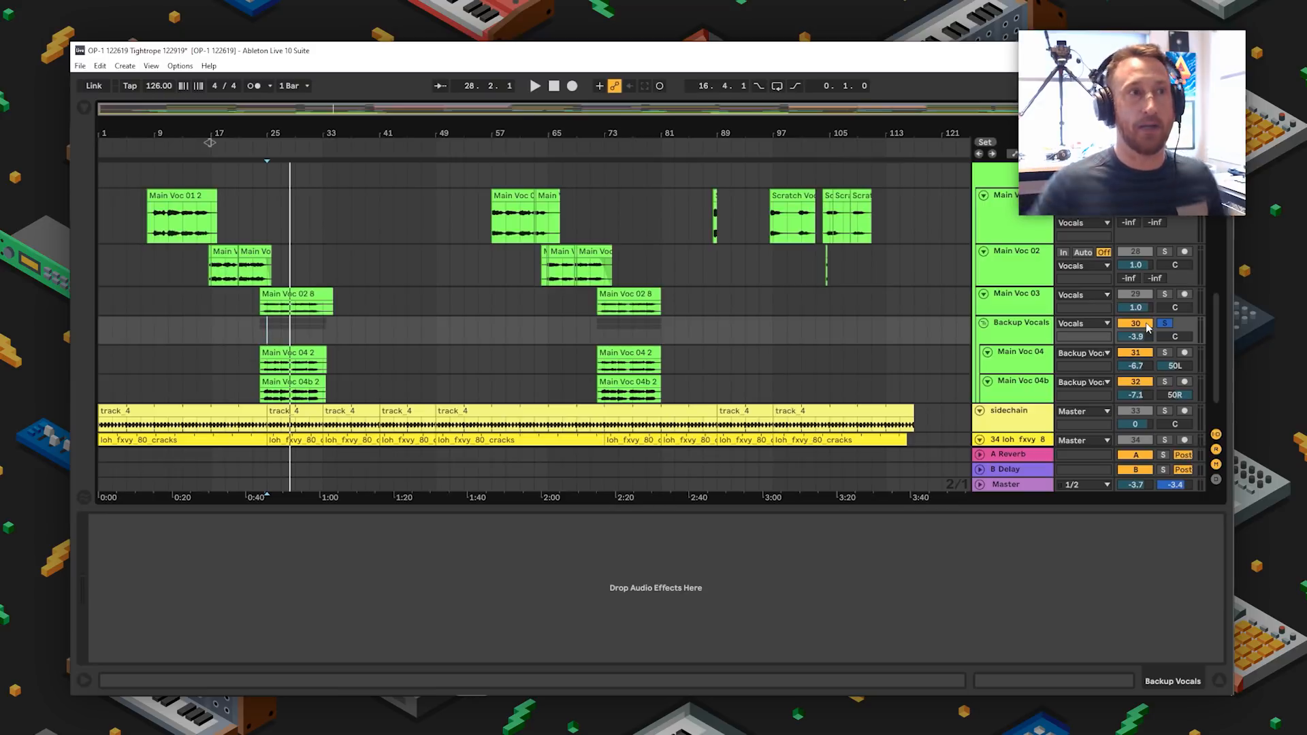
- Play Main Voc 03 together with the Backup Vocals group from bar 29, and stop playback
{"action": "left_click", "coordinate": [1165, 294]}
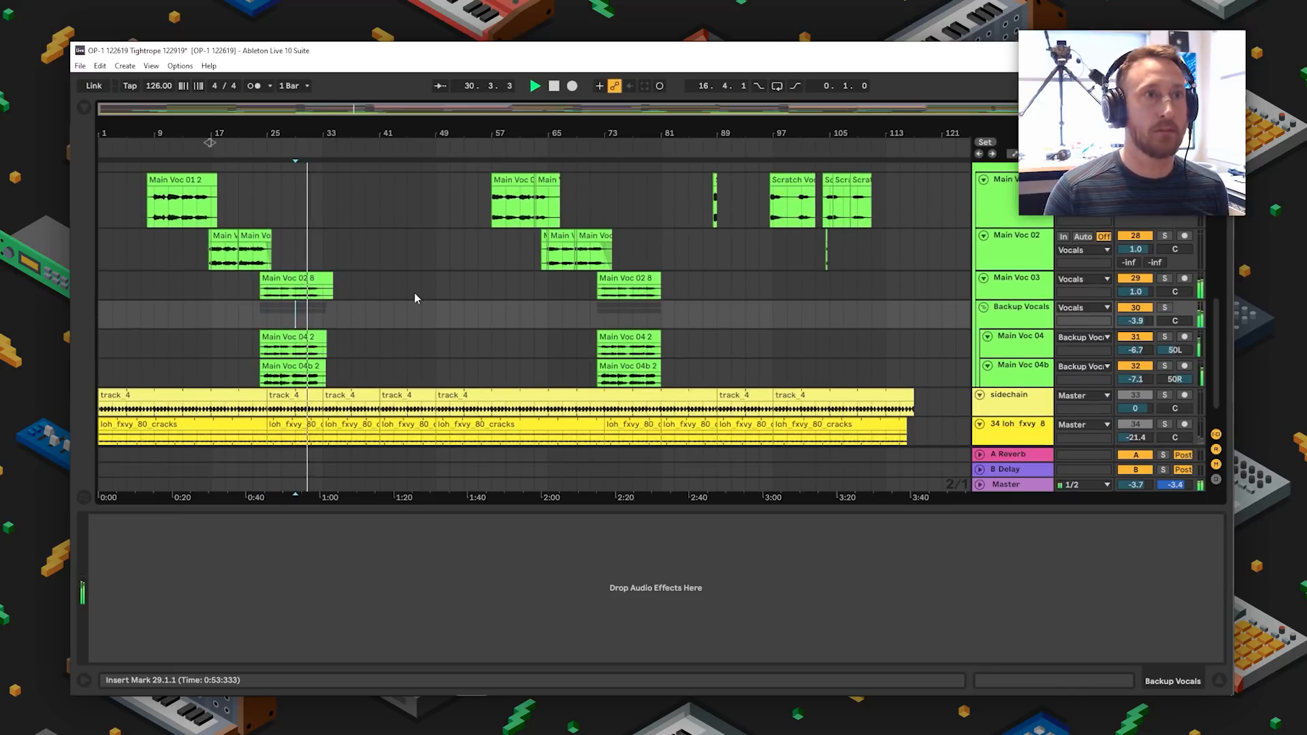
{"action": "scroll", "coordinate": [509, 320], "scroll_direction": "up", "scroll_amount": 2}
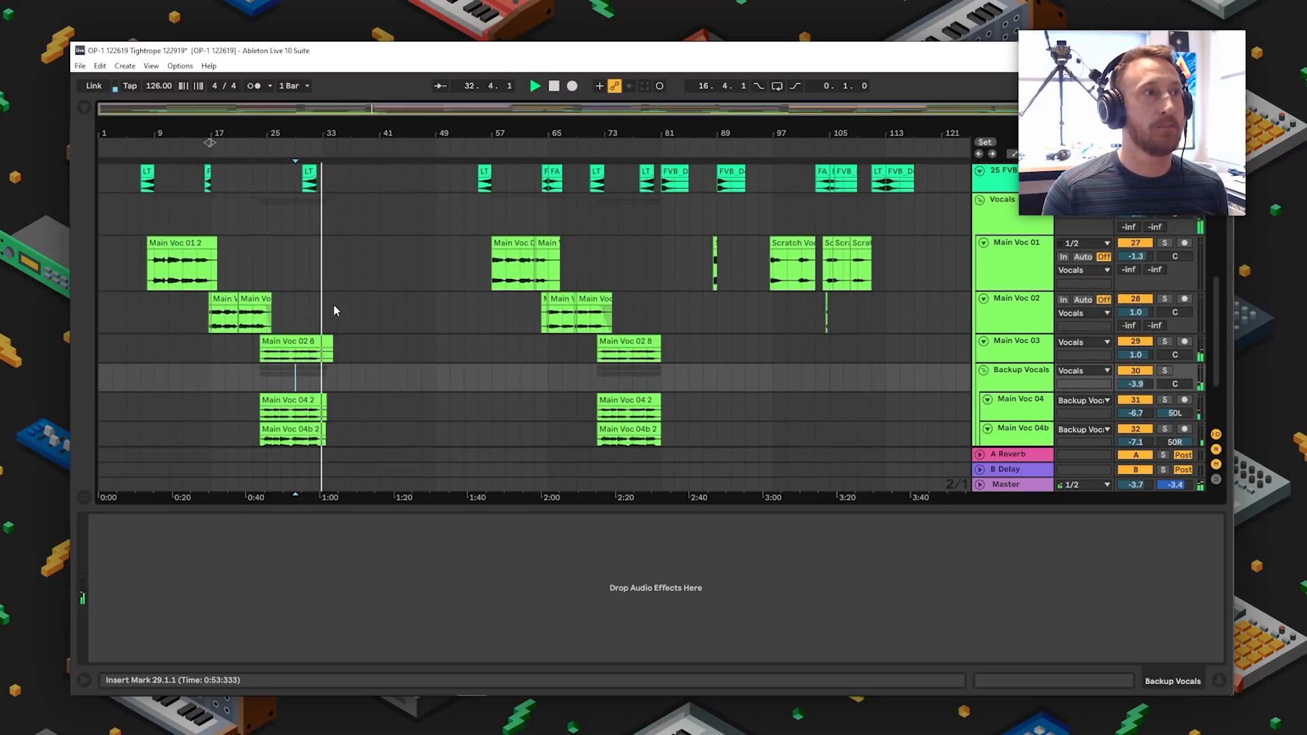
{"action": "key", "text": "space"}
- Select the short clip at 16.4.1 that opens Main Voc 02, play the transition into bar 17, and stop
{"action": "left_click_drag", "start_coordinate": [211, 134], "coordinate": [268, 210]}
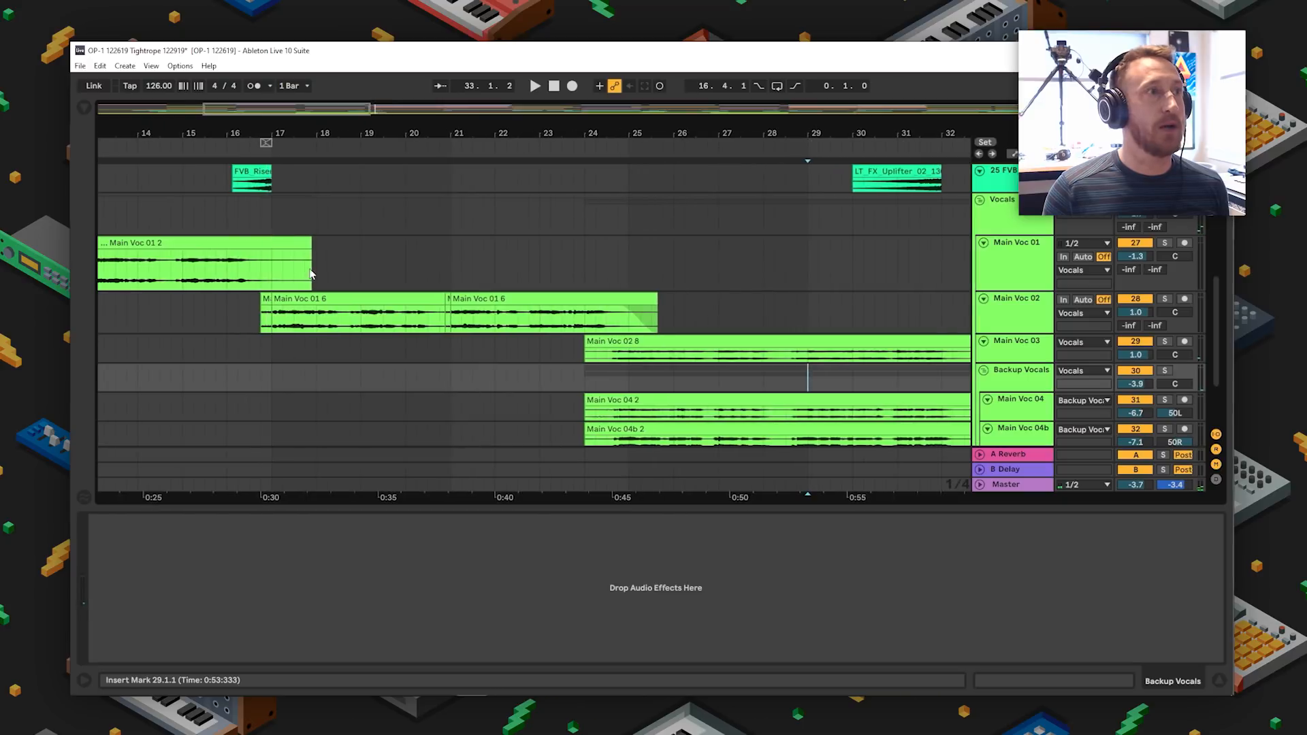
{"action": "left_click", "coordinate": [266, 298]}
{"action": "left_click_drag", "start_coordinate": [278, 126], "coordinate": [399, 210]}
{"action": "key", "text": "space"}
{"action": "key", "text": "space"}
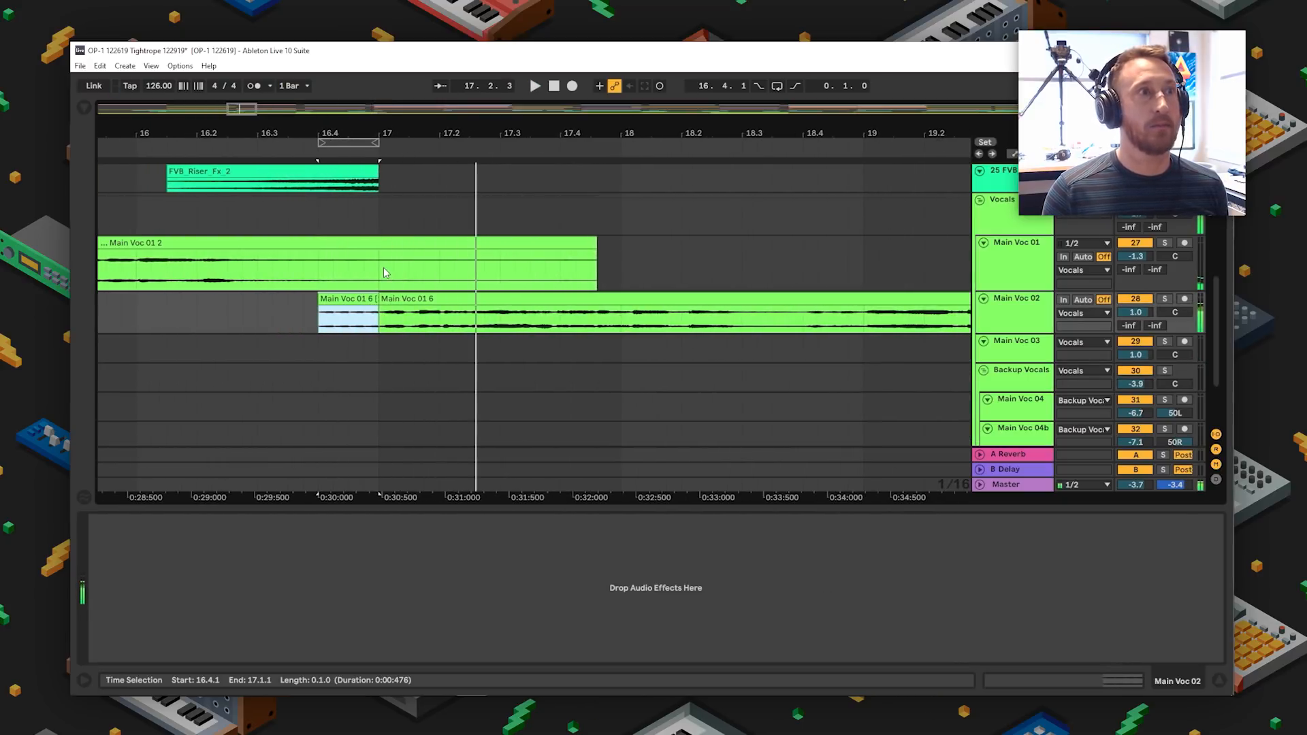
- Make the Main Voc 02 track taller and inspect the volume envelopes of its short clips at 16.4.1 and 20.4.3
{"action": "left_click_drag", "start_coordinate": [1028, 334], "coordinate": [1028, 402]}
{"action": "double_click", "coordinate": [341, 299]}
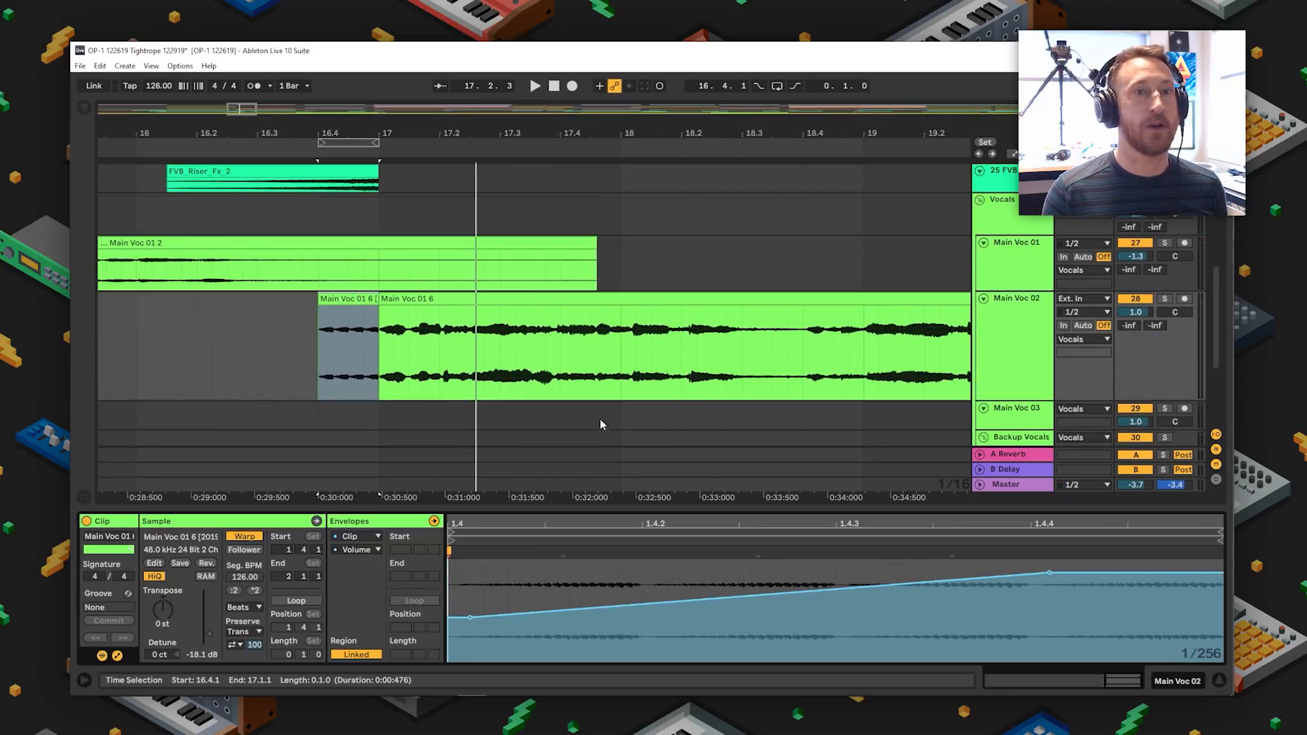
{"action": "left_click_drag", "start_coordinate": [824, 133], "coordinate": [447, 90]}
{"action": "left_click_drag", "start_coordinate": [588, 334], "coordinate": [596, 334]}
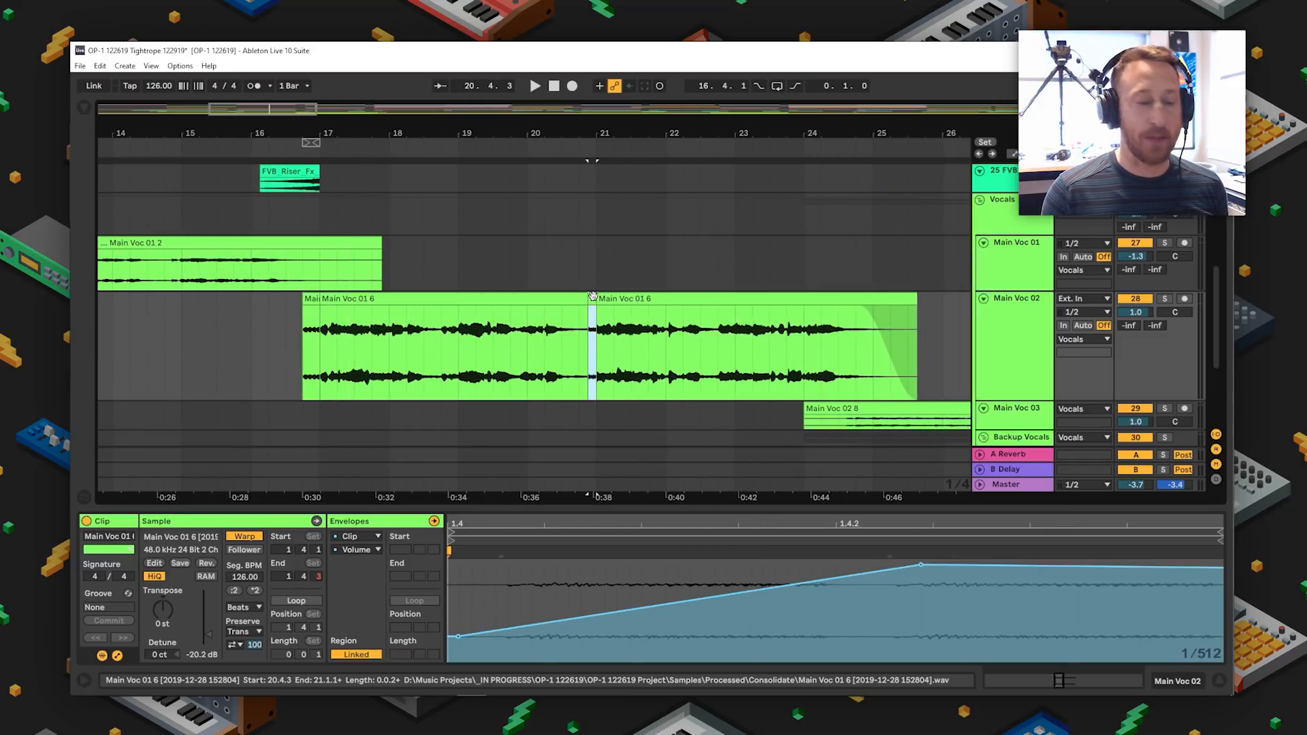
- Select the short Main Voc 01 clip at bar 63 to inspect its envelope
{"action": "left_click_drag", "start_coordinate": [740, 132], "coordinate": [280, 62]}
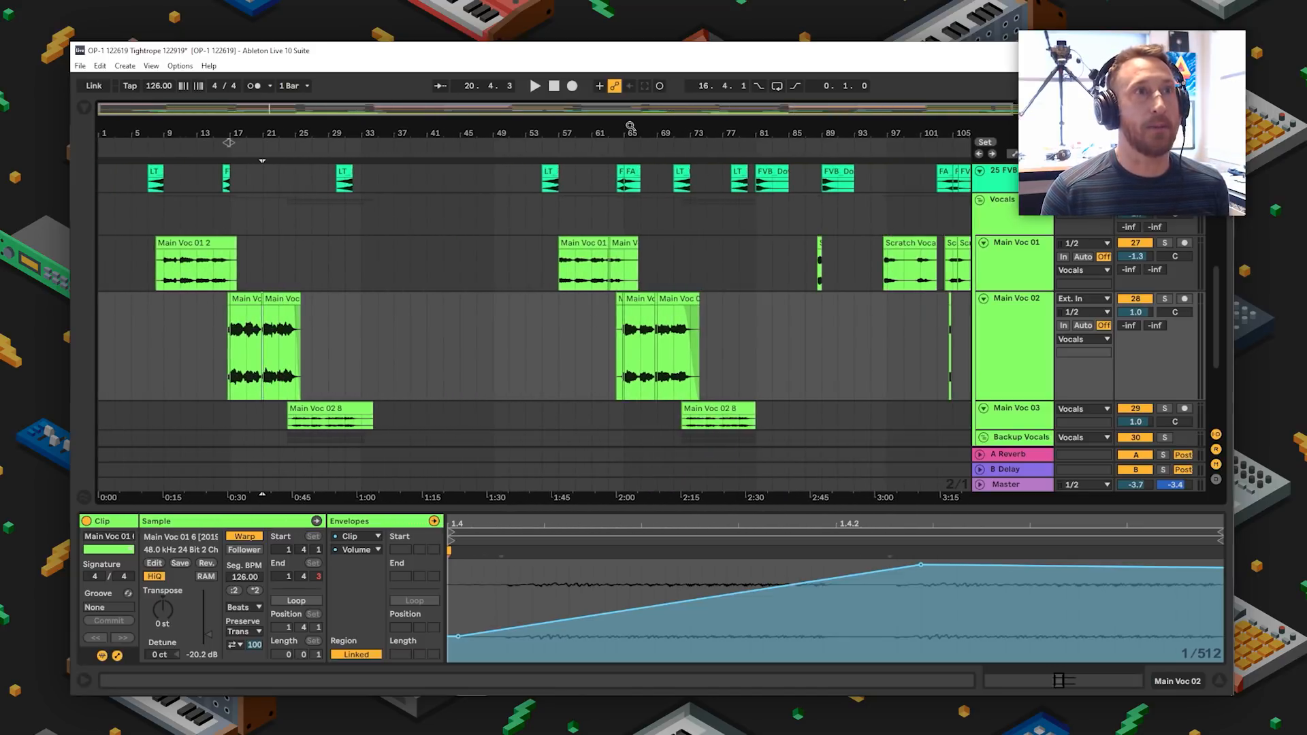
{"action": "left_click_drag", "start_coordinate": [630, 130], "coordinate": [612, 209]}
{"action": "left_click", "coordinate": [392, 243]}
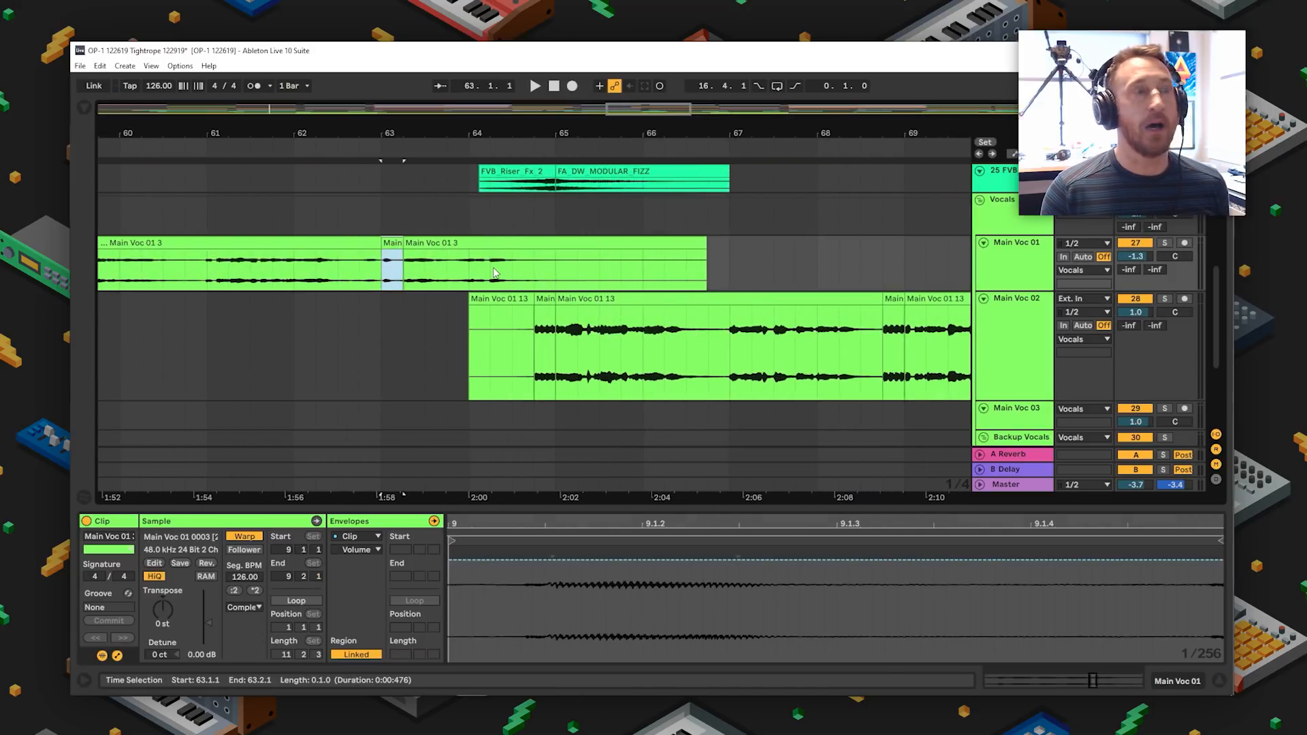
- Solo Main Voc 02, play its short clip from 64.4.1, and stop playback
{"action": "left_click", "coordinate": [1164, 300]}
{"action": "left_click", "coordinate": [545, 300]}
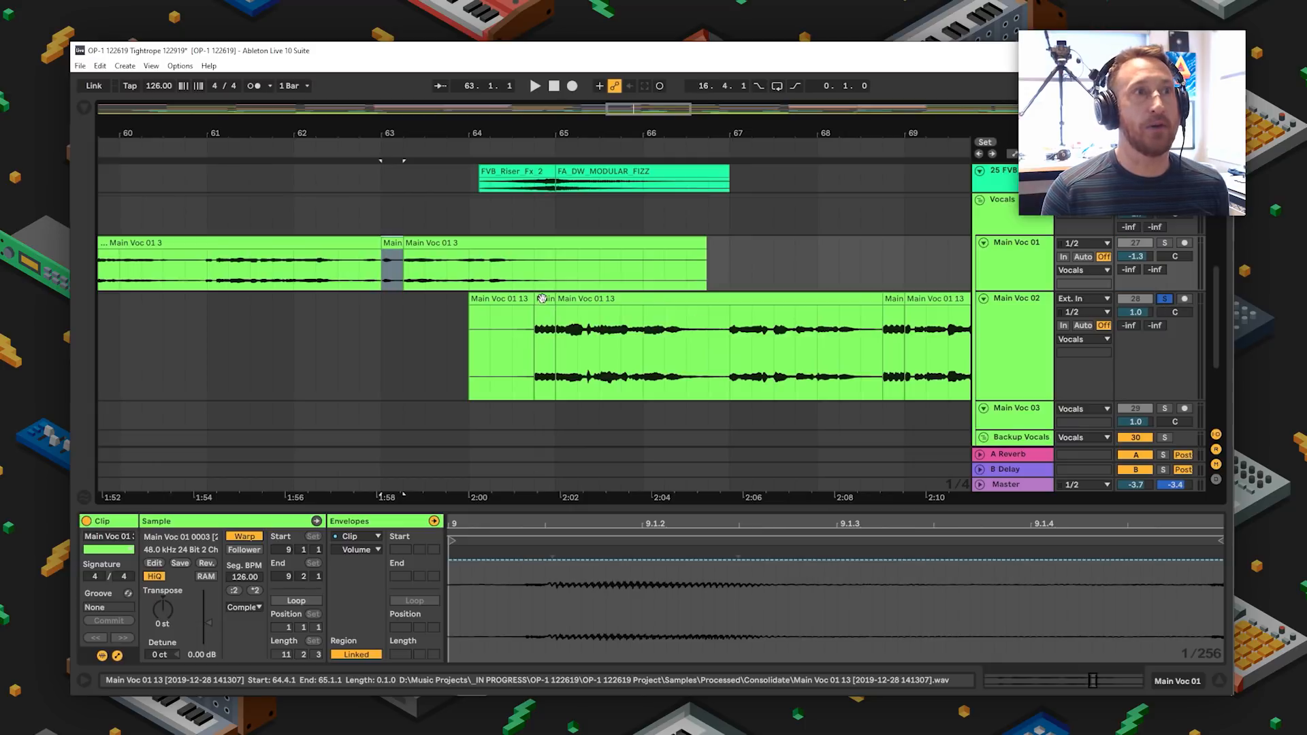
{"action": "key", "text": "space"}
{"action": "left_click_drag", "start_coordinate": [929, 128], "coordinate": [431, 71]}
{"action": "key", "text": "space"}
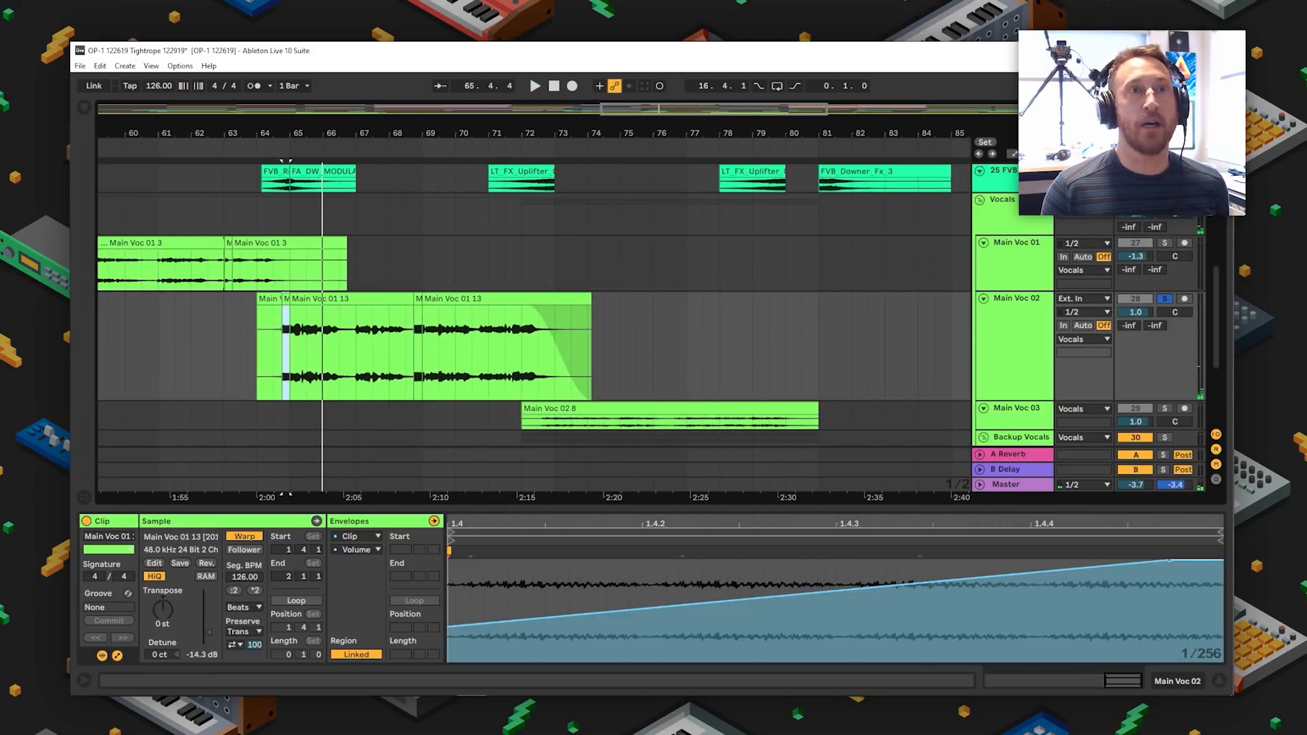
- Select the Scratch Vocals clip at 88.3.1 on Main Voc 01 to show its clip settings
{"action": "left_click_drag", "start_coordinate": [887, 132], "coordinate": [762, 83]}
{"action": "left_click_drag", "start_coordinate": [759, 132], "coordinate": [684, 232]}
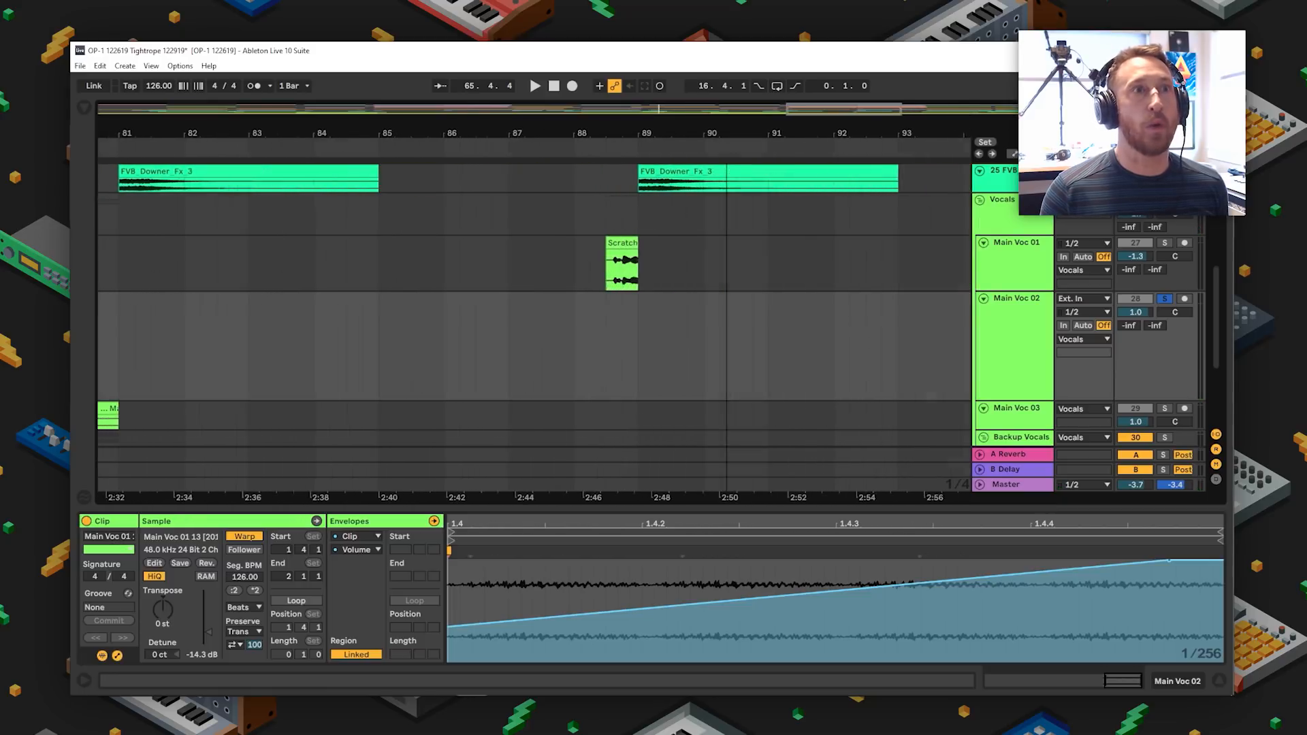
{"action": "left_click", "coordinate": [622, 246]}
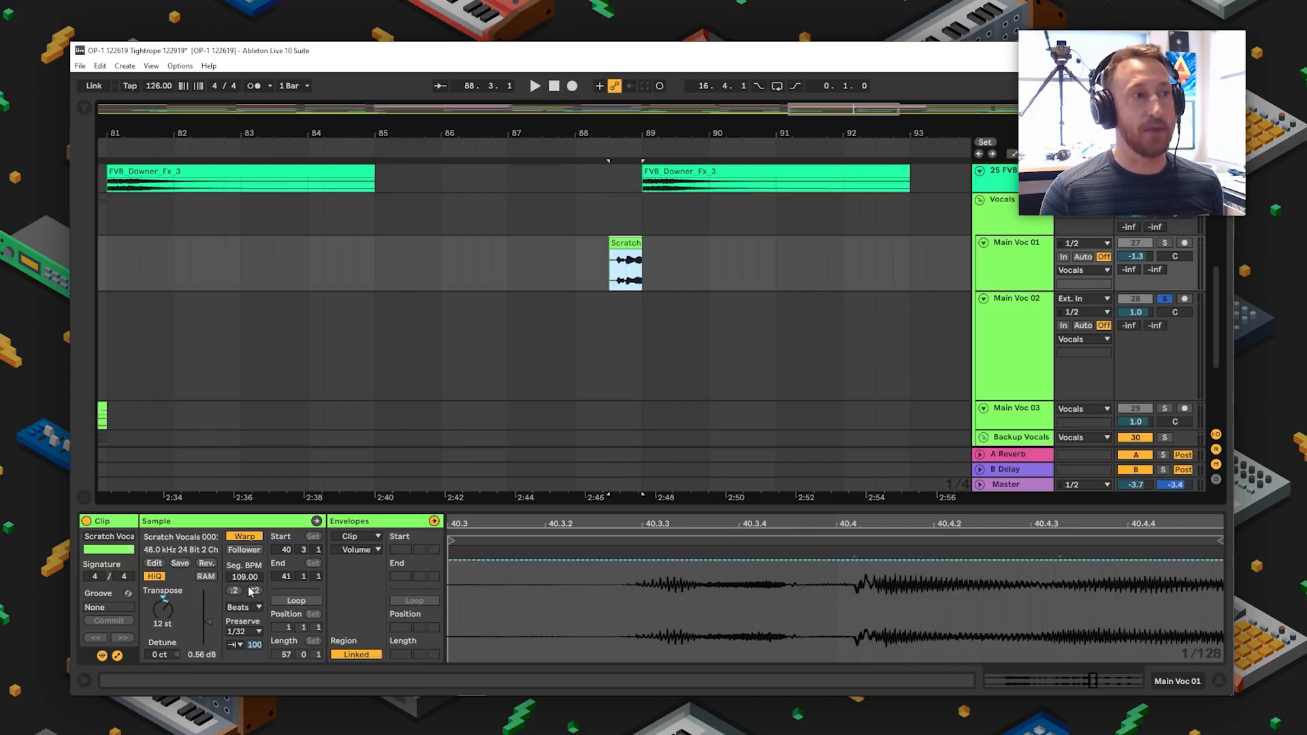
- Set the Scratch Vocals clip's warp mode to Complex and audition it with Main Voc 01 soloed
{"action": "left_click", "coordinate": [241, 607]}
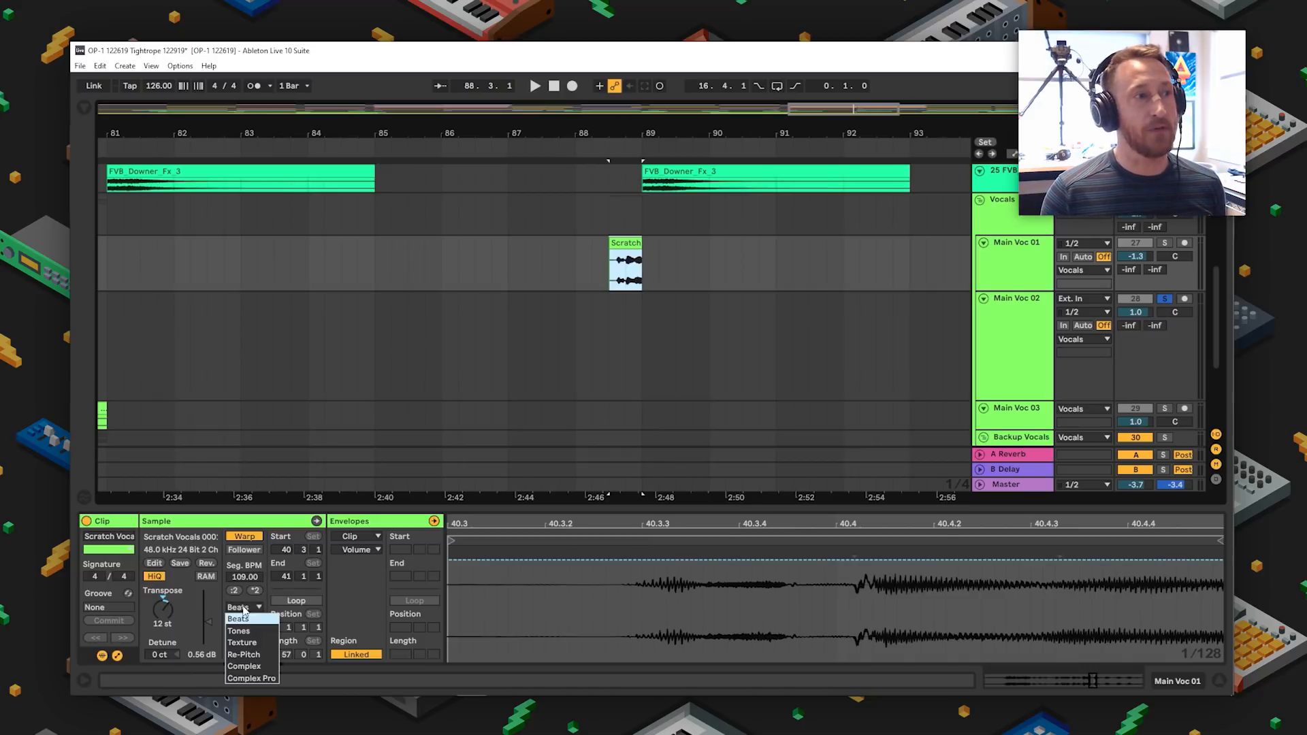
{"action": "left_click", "coordinate": [261, 667]}
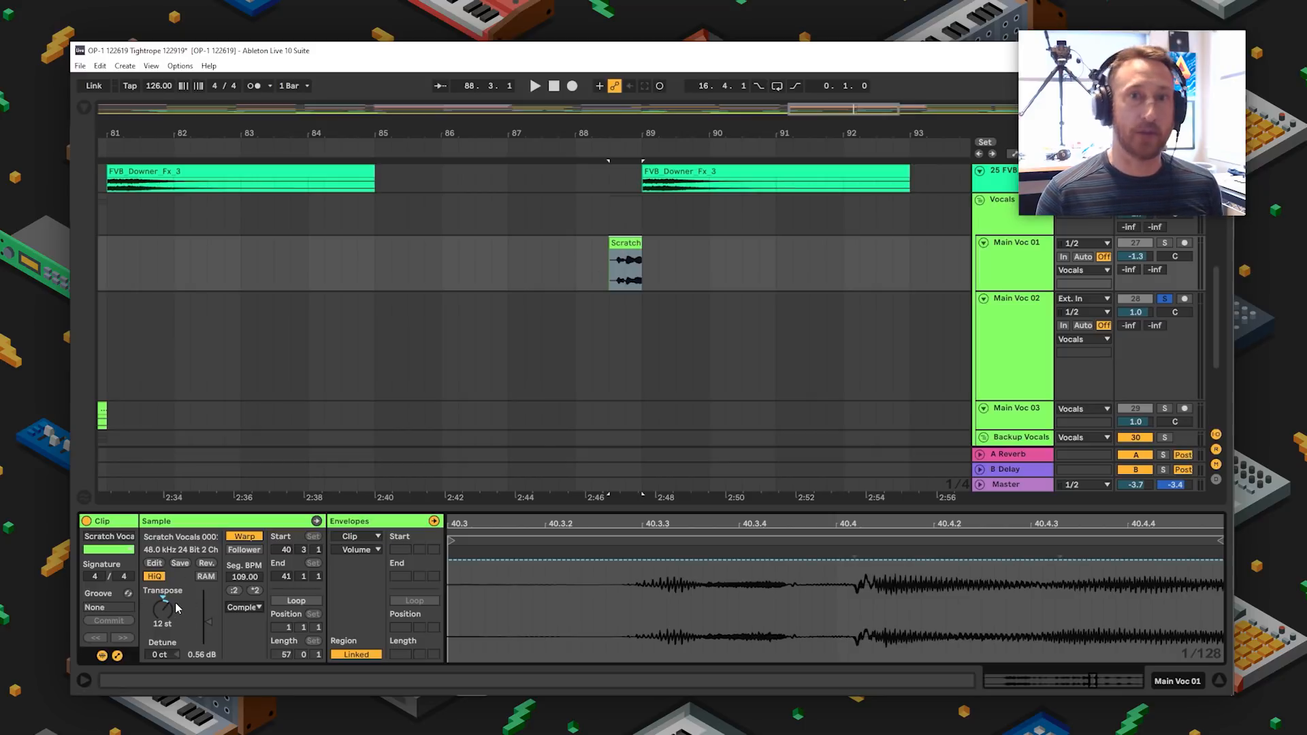
{"action": "key", "text": "space"}
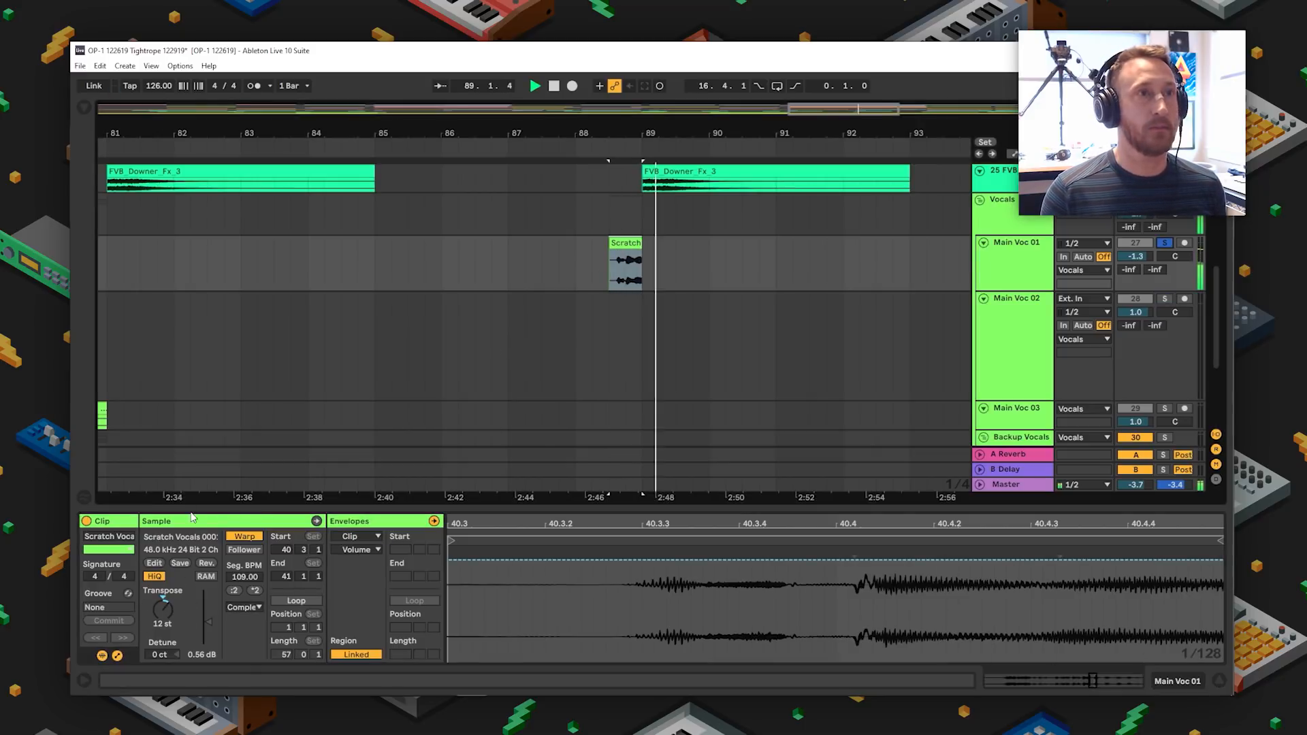
{"action": "key", "text": "space"}
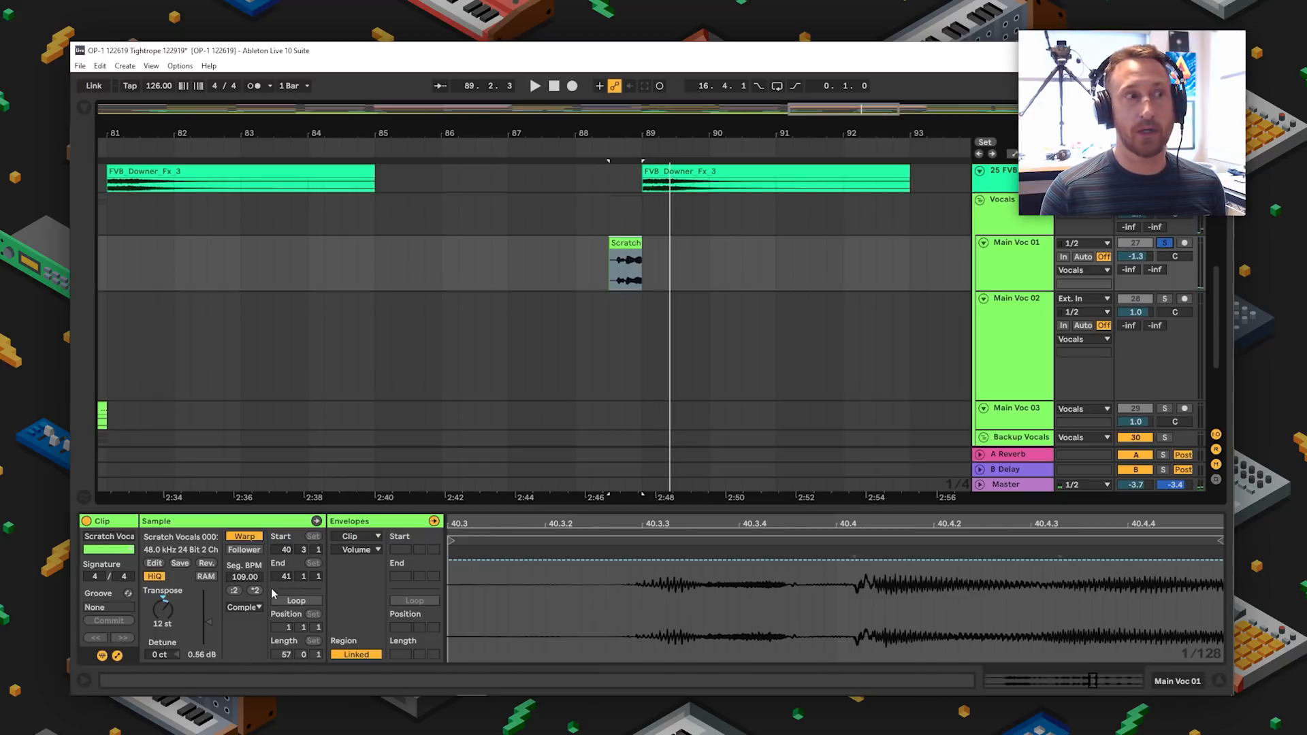
- Set the Scratch Vocals clip's warp mode to Complex Pro and audition the clip
{"action": "left_click", "coordinate": [250, 608]}
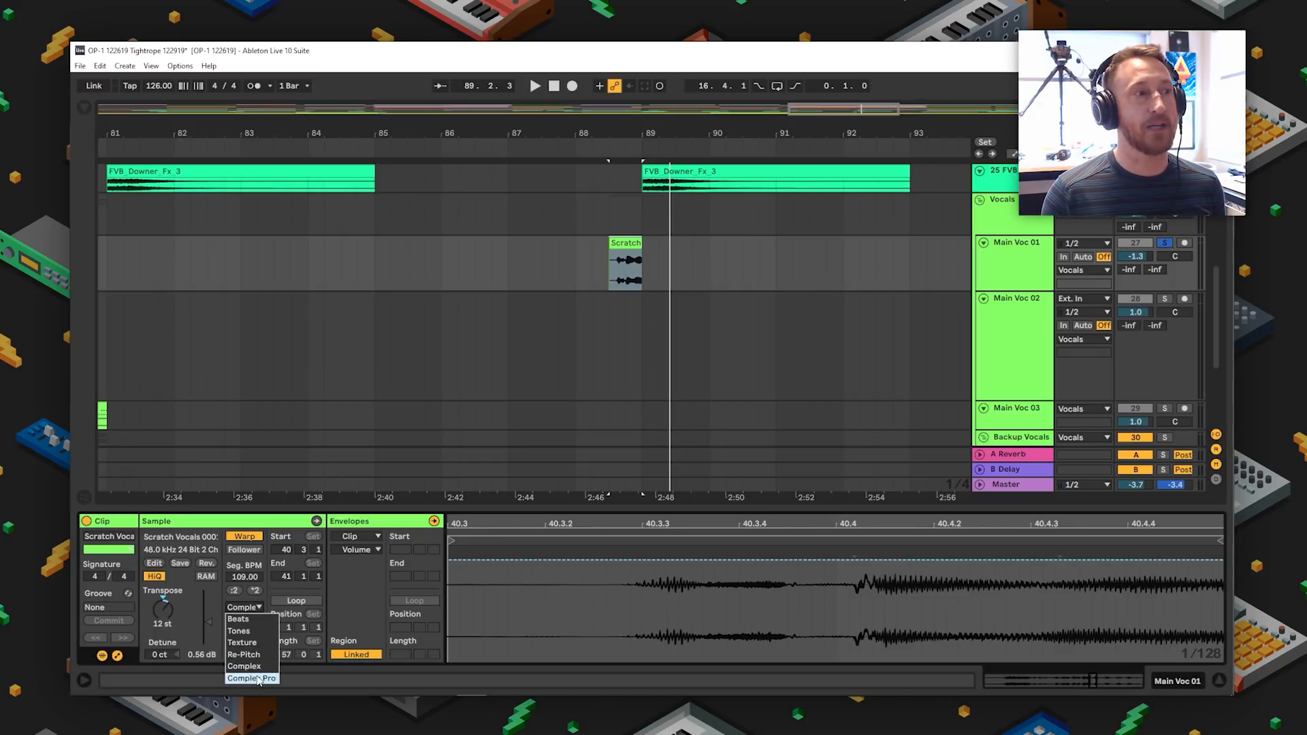
{"action": "left_click", "coordinate": [259, 672]}
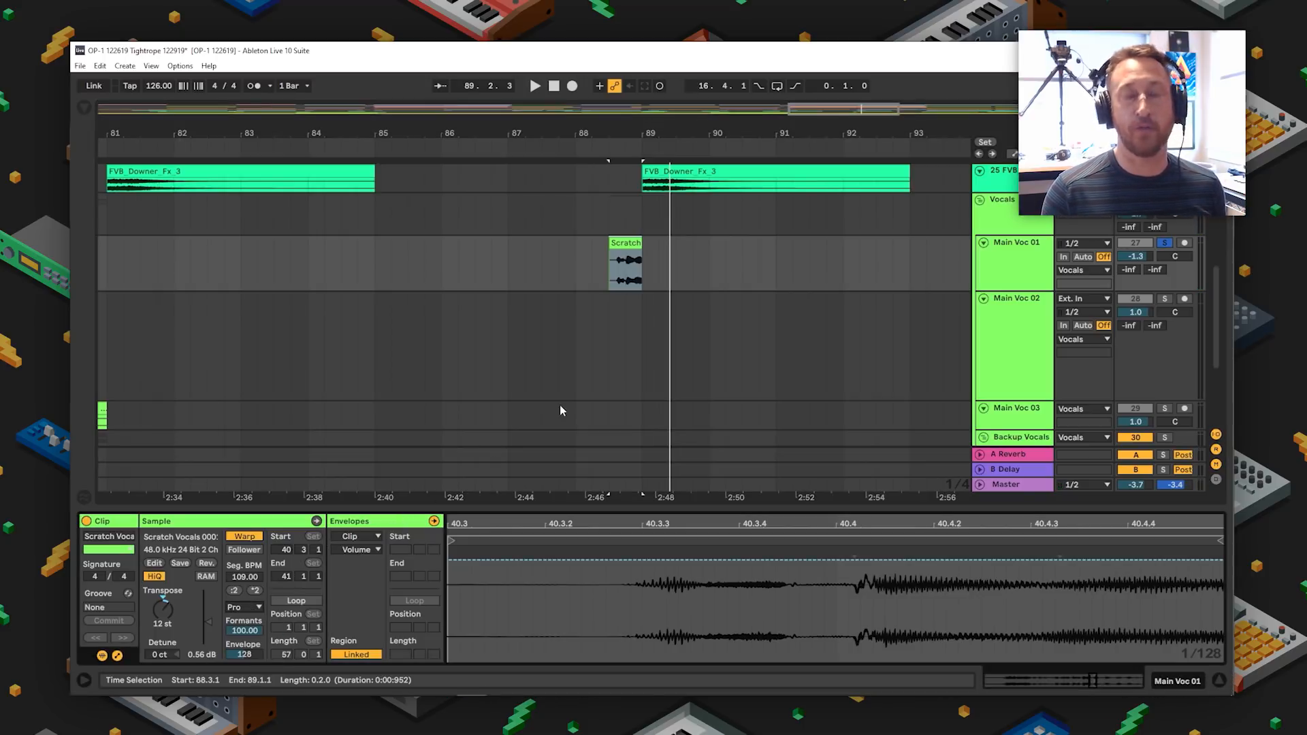
{"action": "key", "text": "space"}
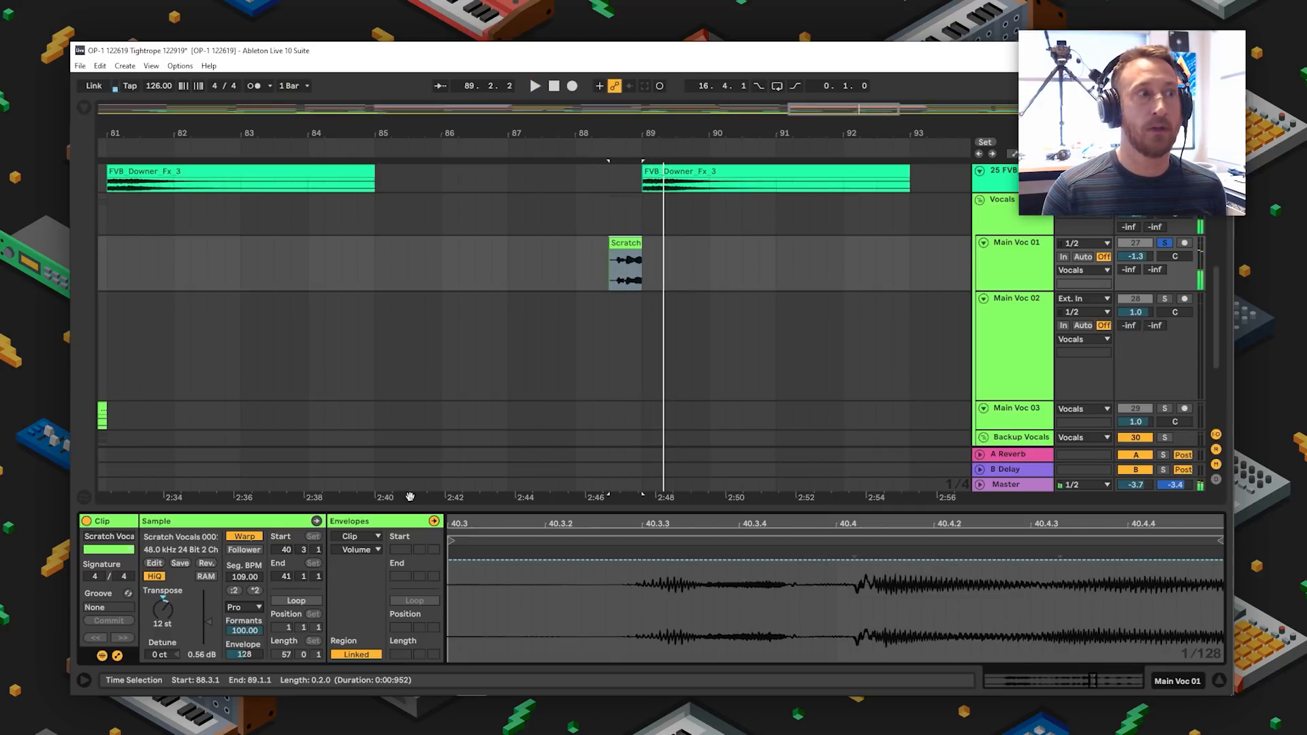
- Set the Scratch Vocals clip's warp mode to Beats and review its Preserve options, keeping 1/32
{"action": "left_click", "coordinate": [246, 607]}
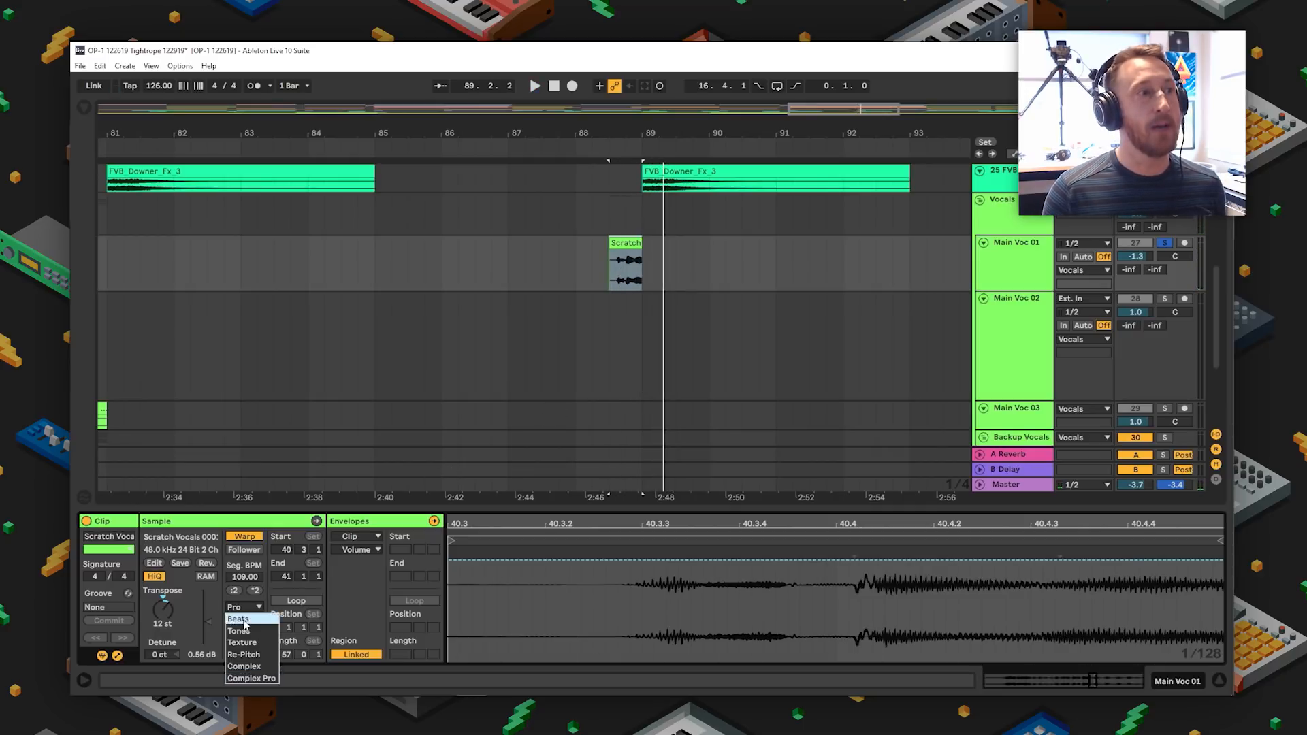
{"action": "left_click", "coordinate": [240, 620]}
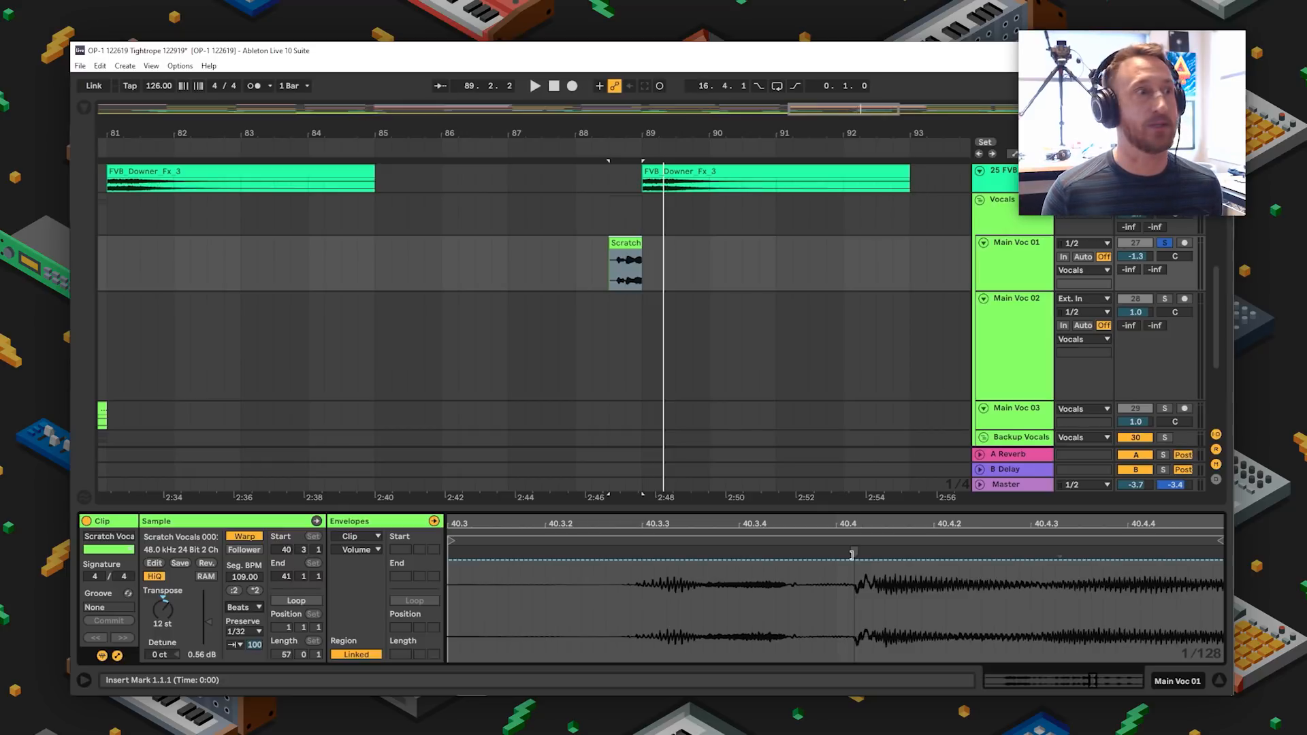
{"action": "left_click", "coordinate": [243, 631]}
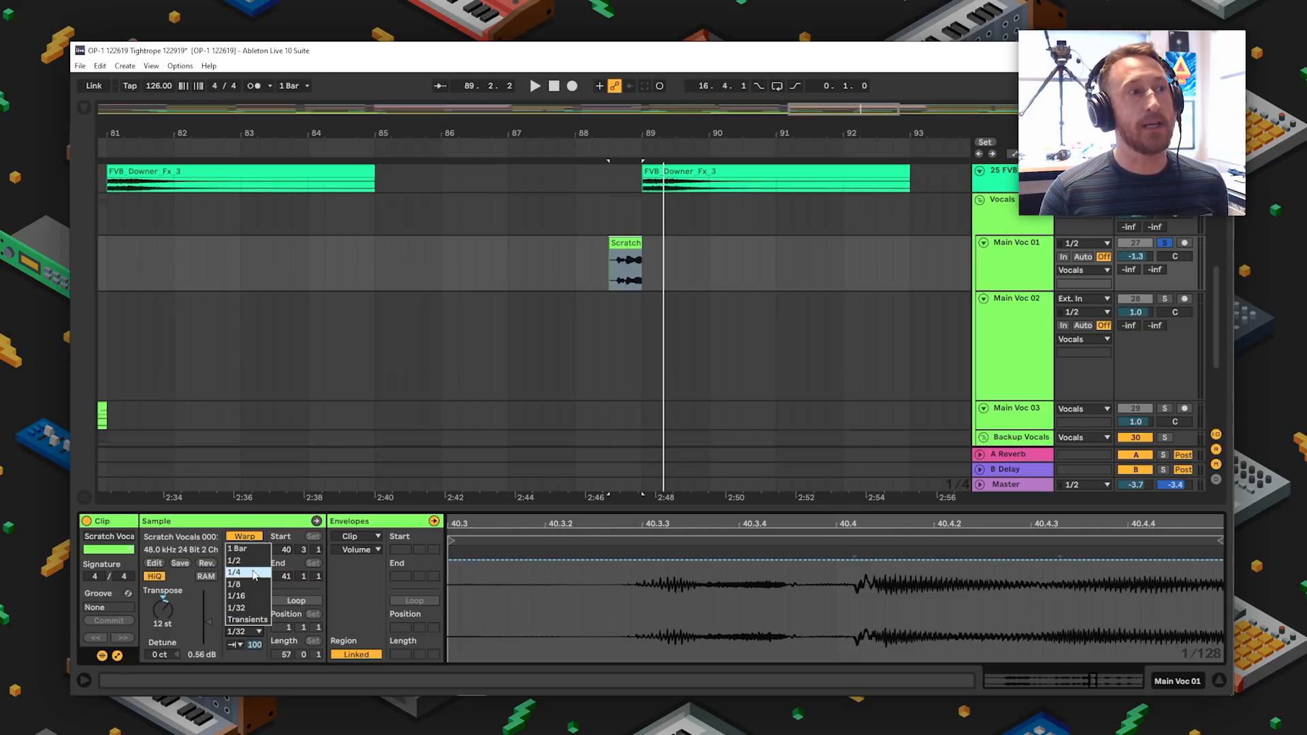
{"action": "left_click", "coordinate": [245, 655]}
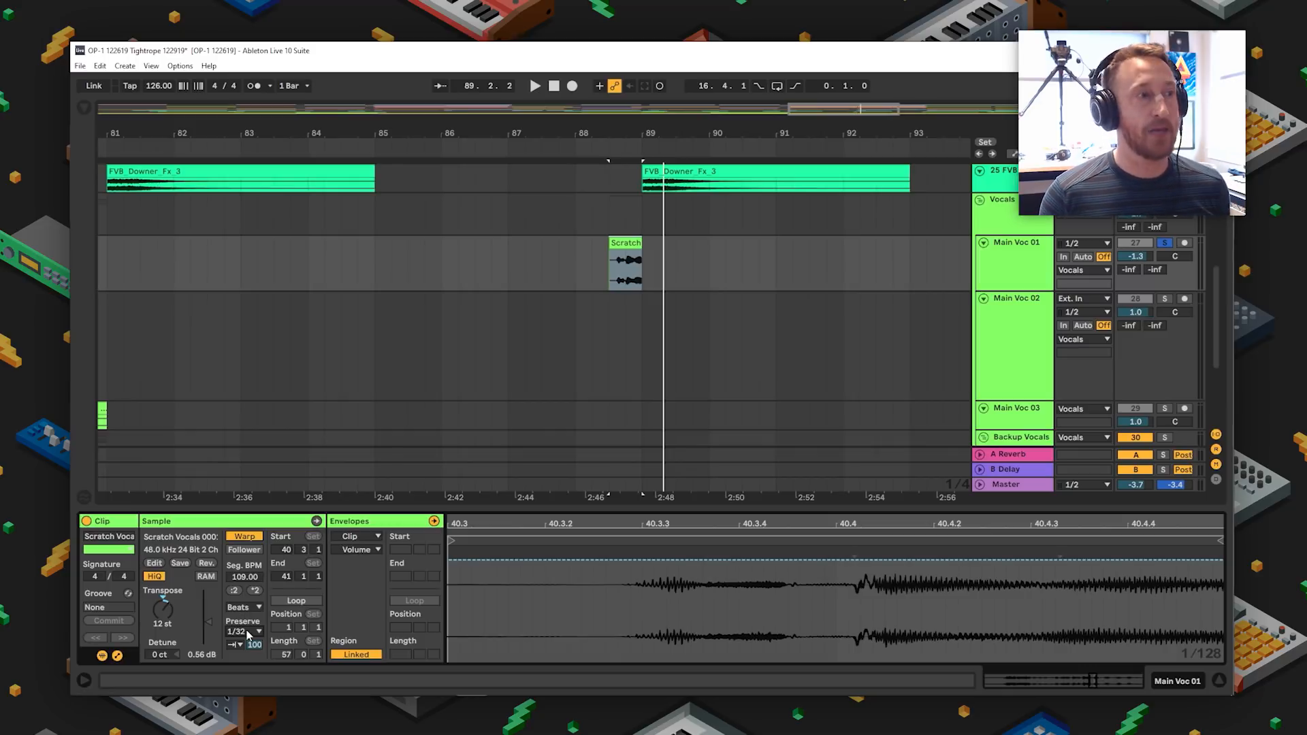
{"action": "left_click", "coordinate": [248, 633]}
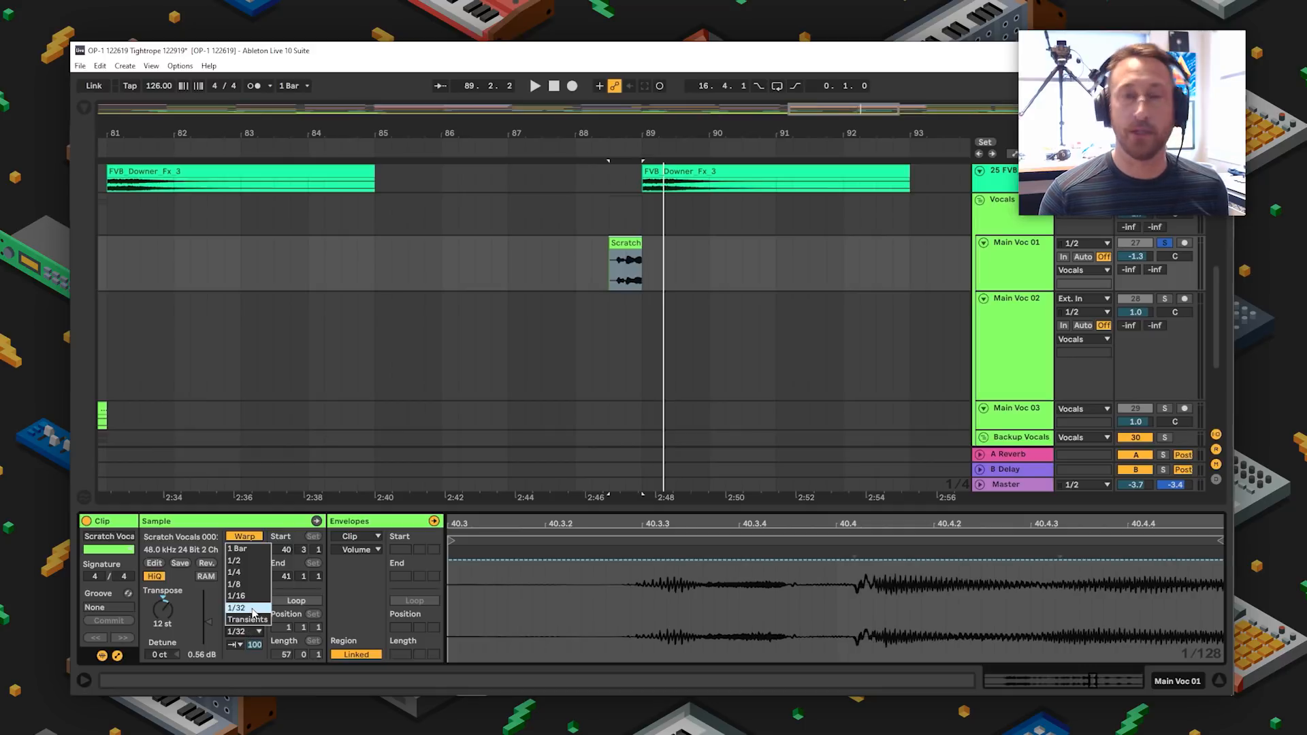
{"action": "left_click", "coordinate": [199, 645]}
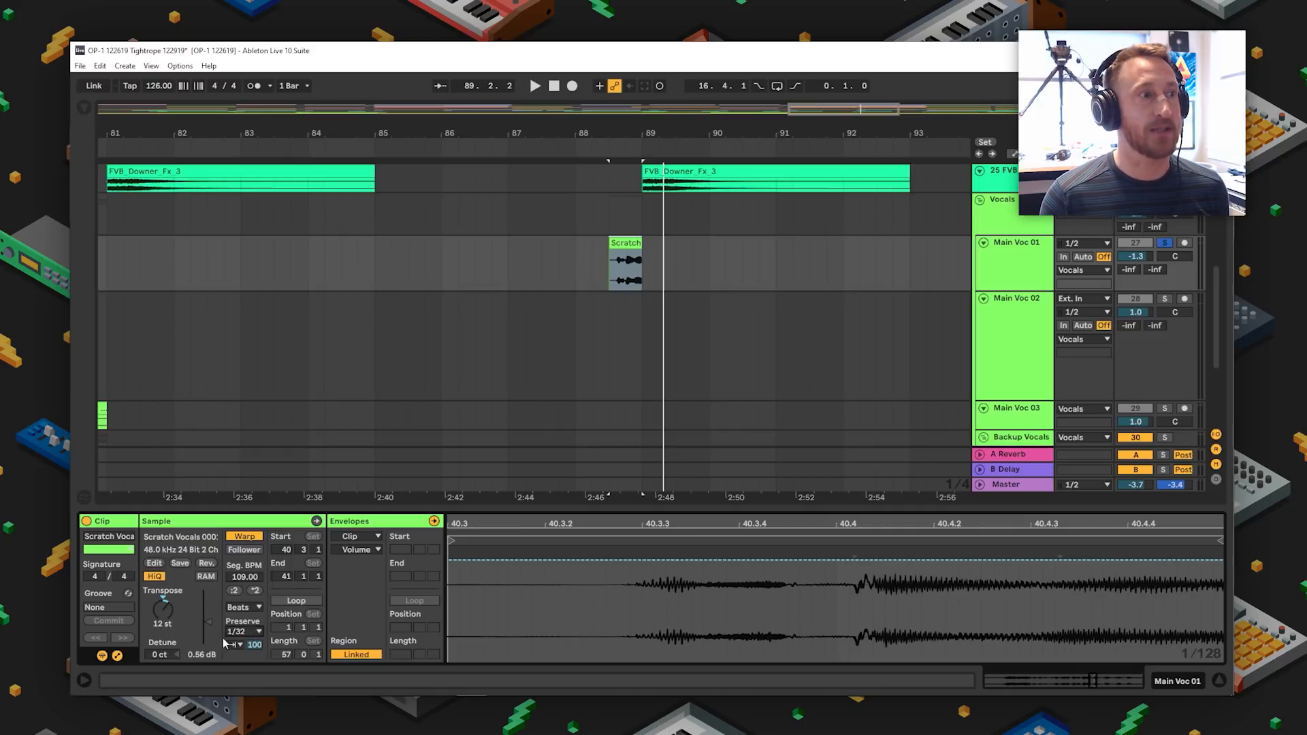
- Audition the Scratch Vocals clip at 88.3.1 in Beats warp mode and stop playback
{"action": "key", "text": "space"}
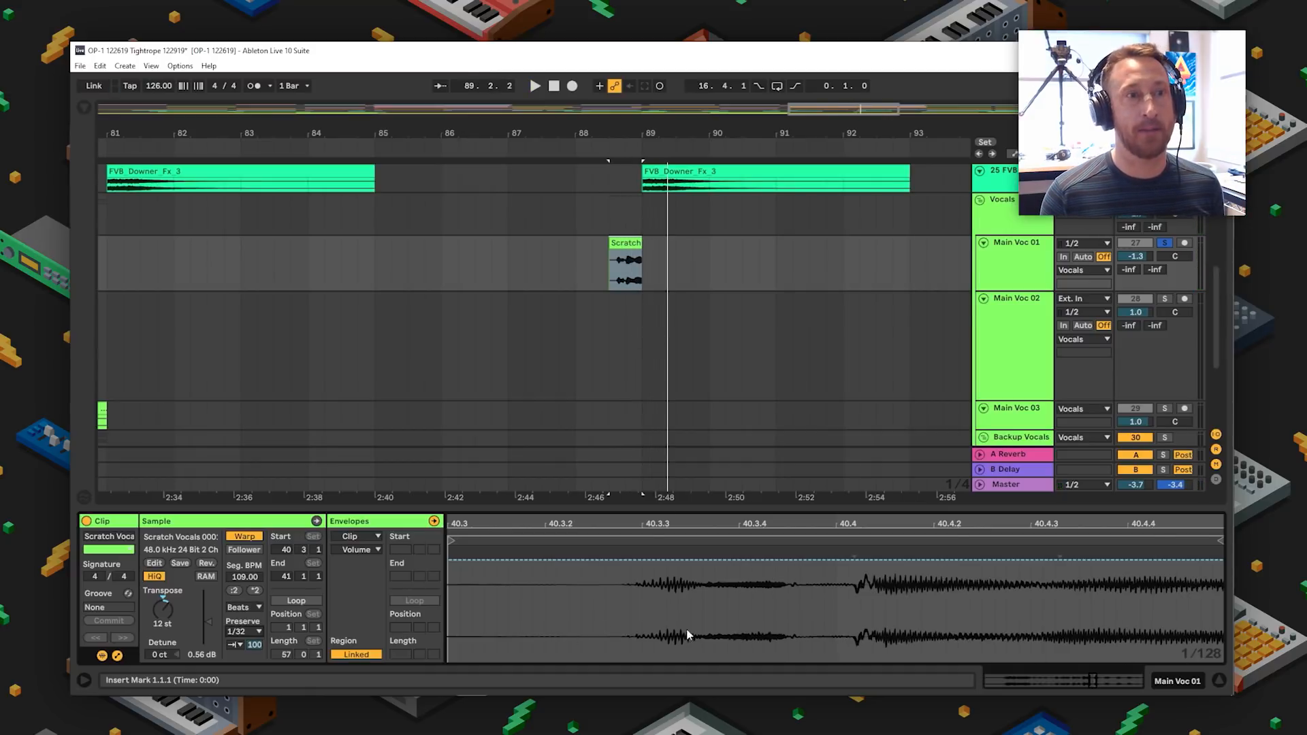
{"action": "left_click_drag", "start_coordinate": [757, 524], "coordinate": [604, 524]}
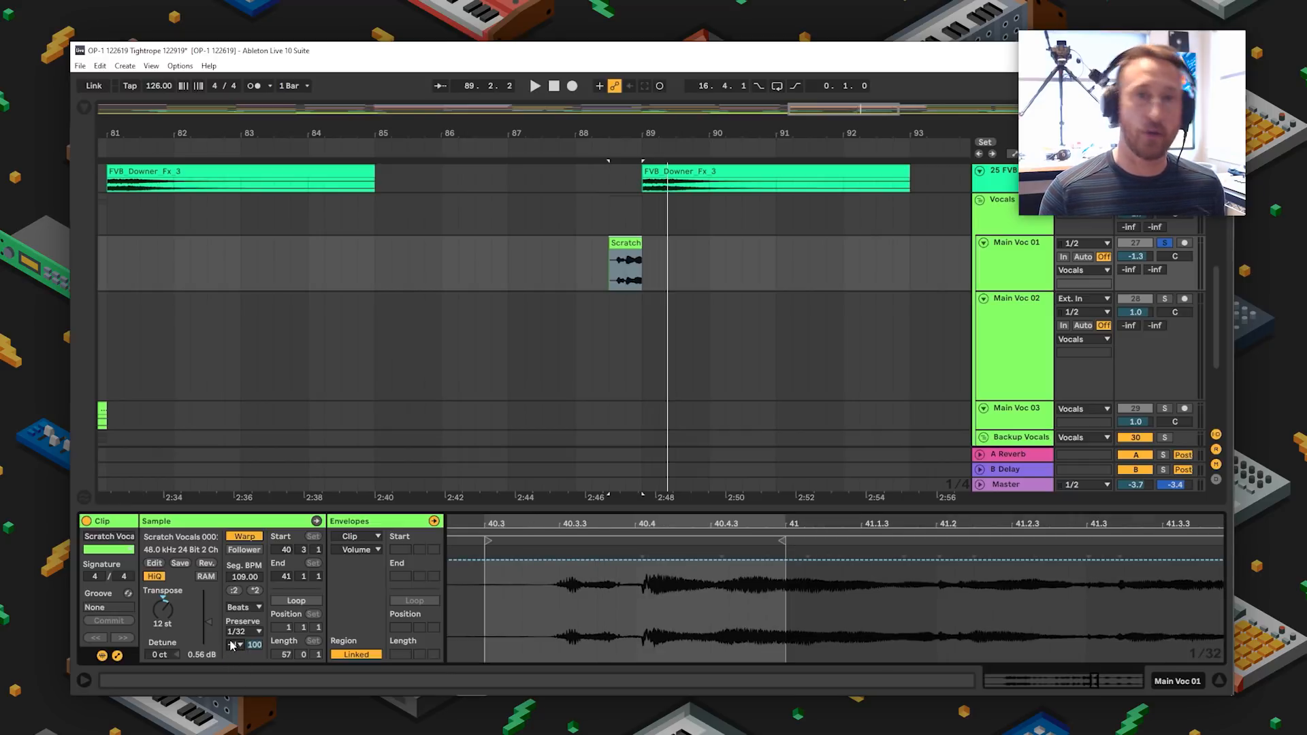
{"action": "key", "text": "space"}
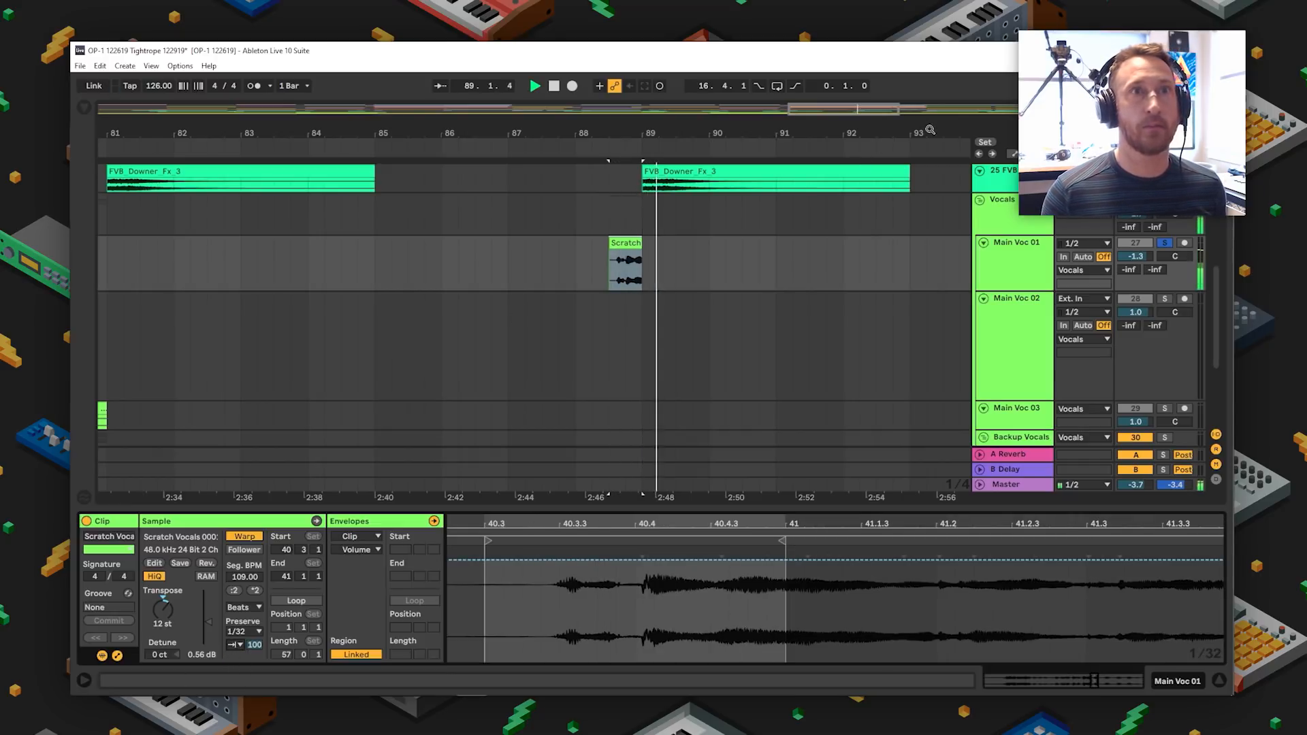
{"action": "key", "text": "space"}
- Go to the Scratch Vocals 1 clips on Main Voc 01 and play the first one from 100.3.1
{"action": "left_click_drag", "start_coordinate": [930, 129], "coordinate": [519, 77]}
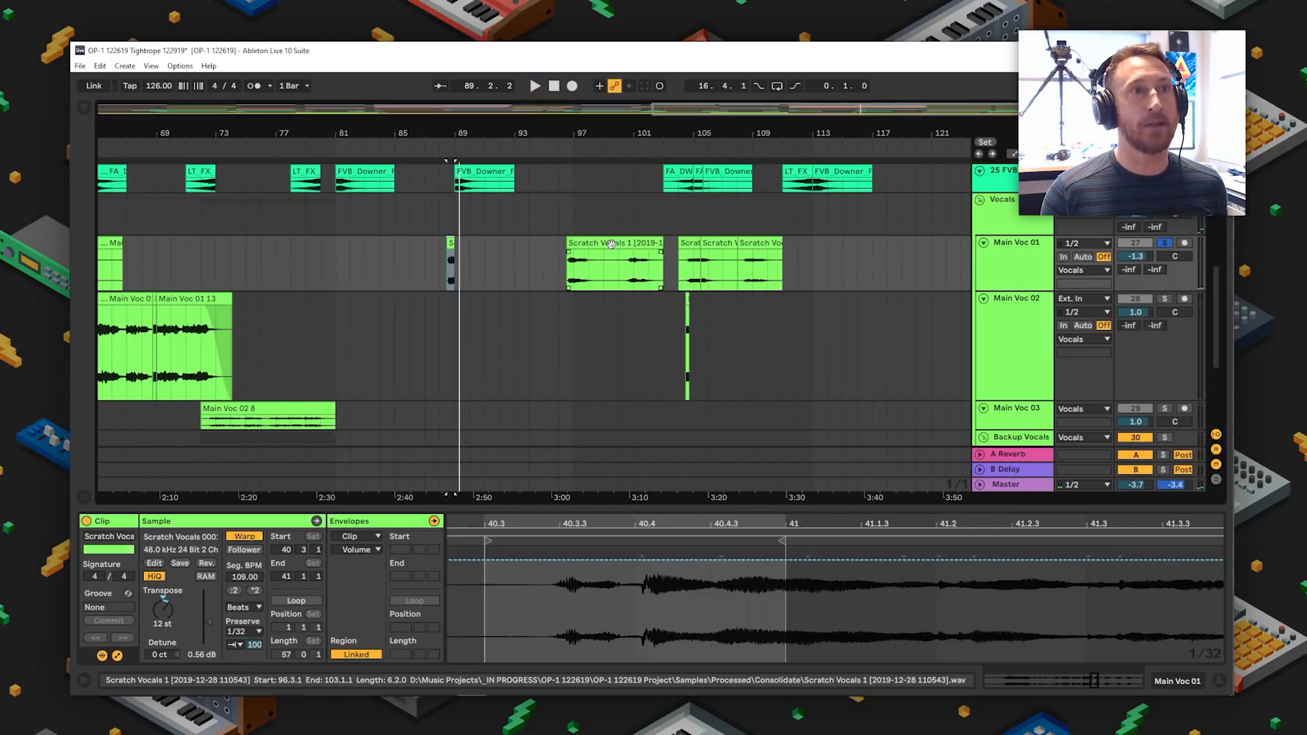
{"action": "left_click_drag", "start_coordinate": [706, 136], "coordinate": [706, 205]}
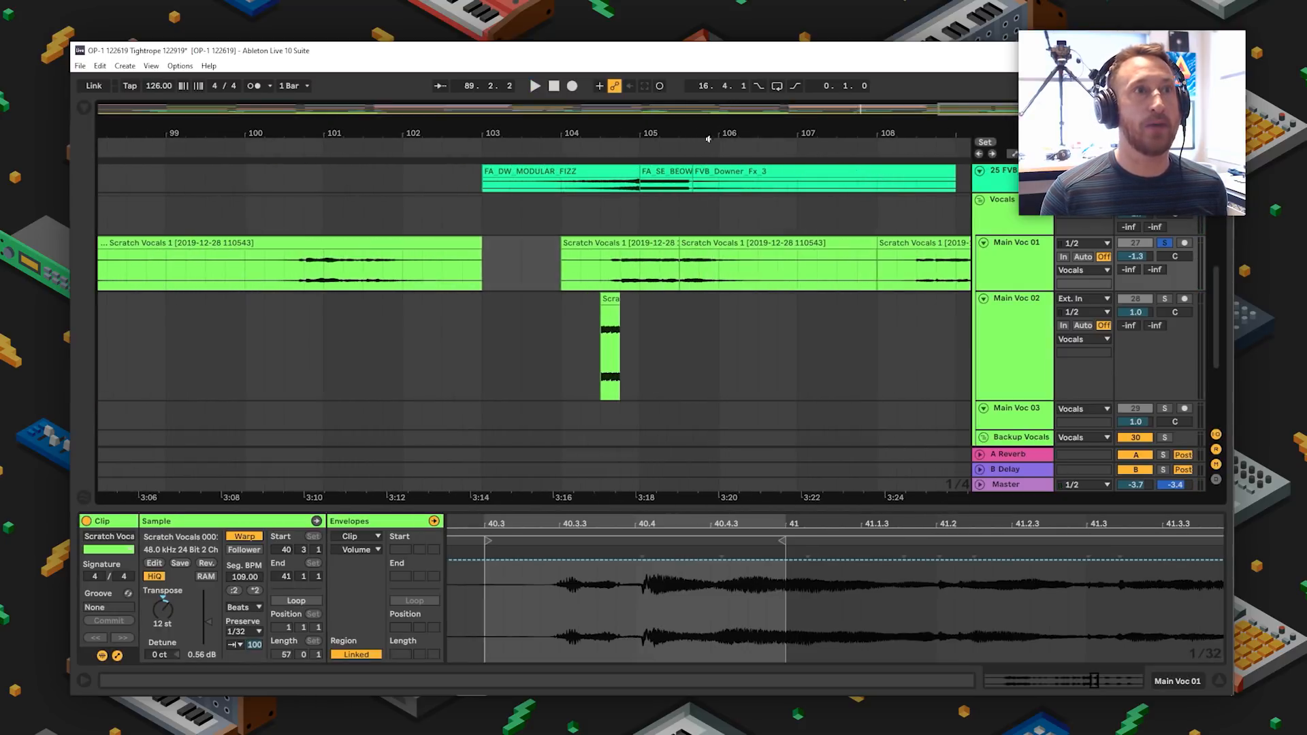
{"action": "left_click", "coordinate": [636, 244]}
{"action": "left_click", "coordinate": [294, 284]}
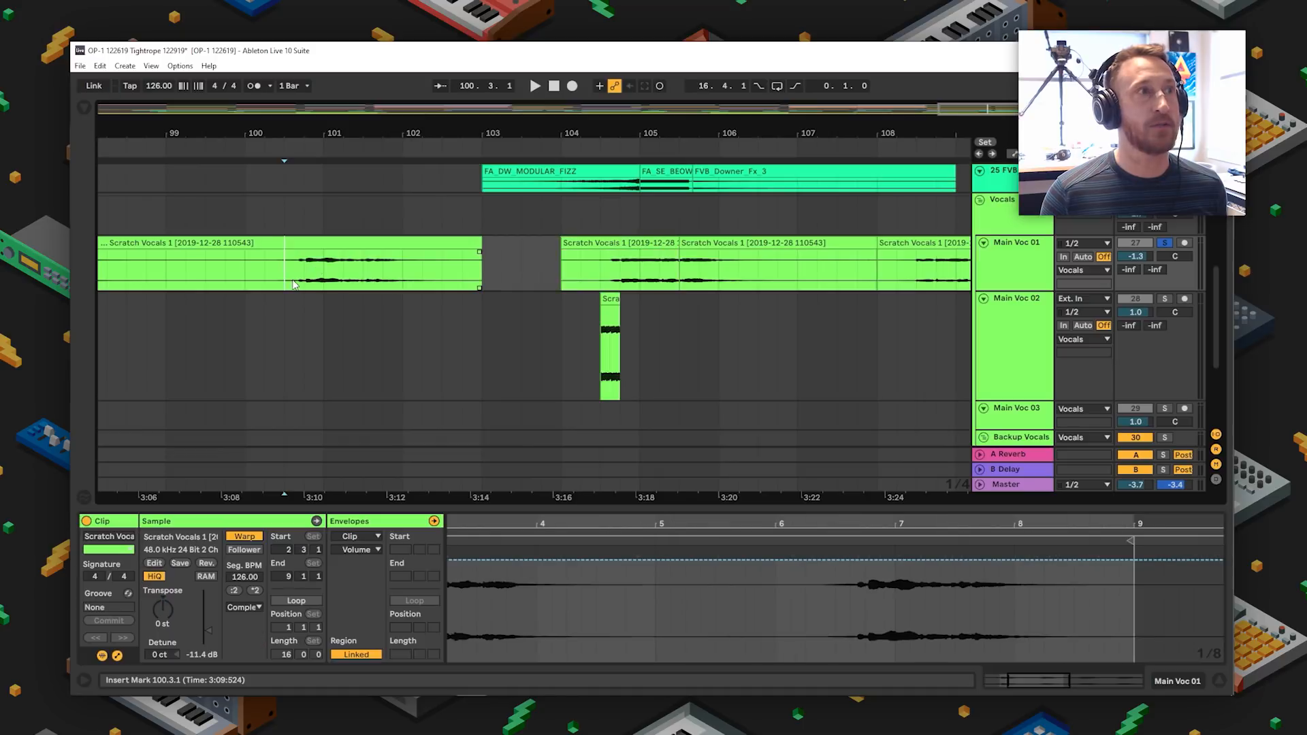
{"action": "key", "text": "space"}
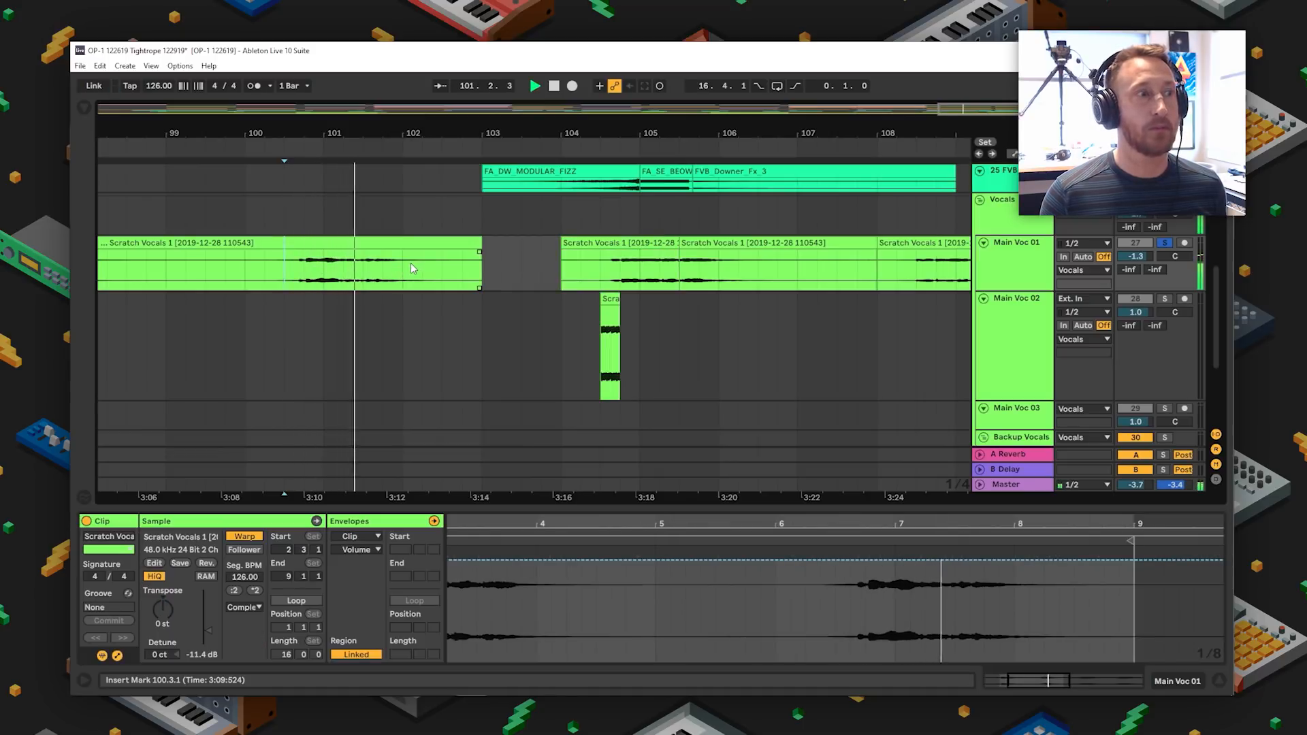
- Check the transient loop mode of the Scratch Vocals 1 clip at 104.1.1 and audition it from 104.3.1
{"action": "left_click", "coordinate": [596, 278]}
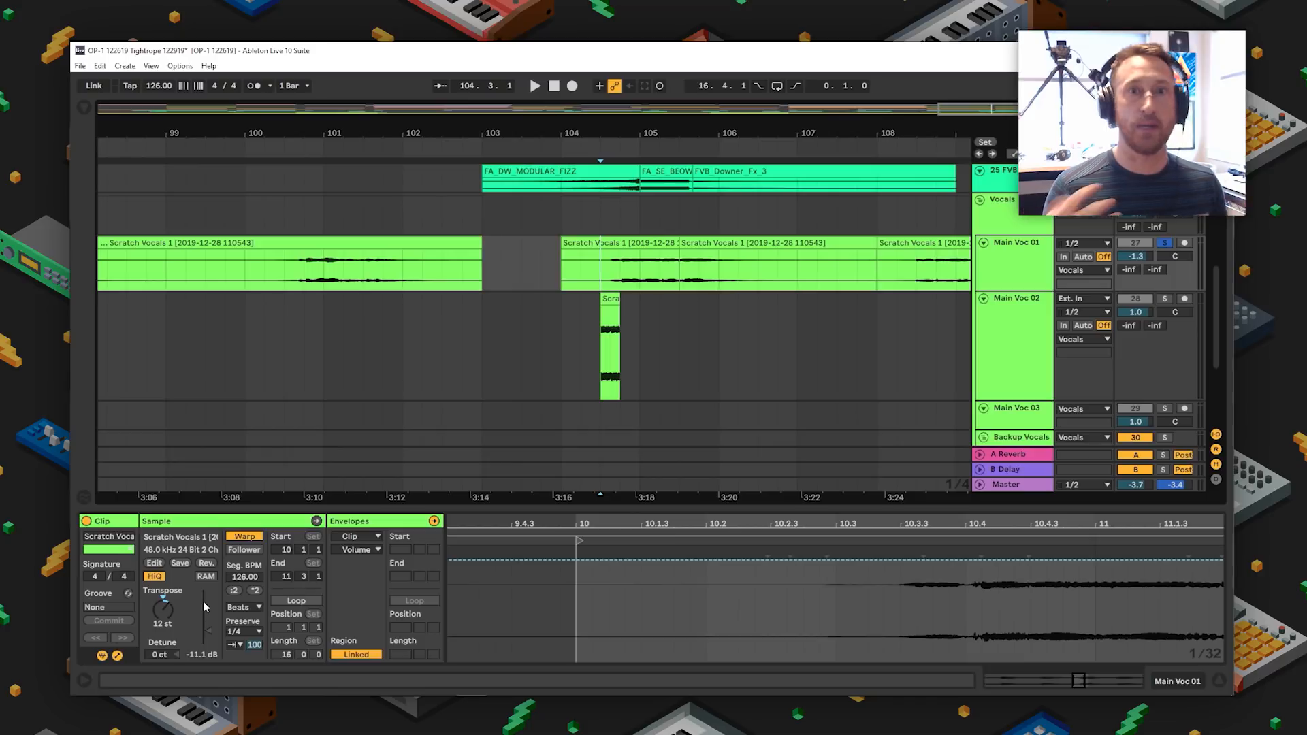
{"action": "left_click", "coordinate": [234, 645]}
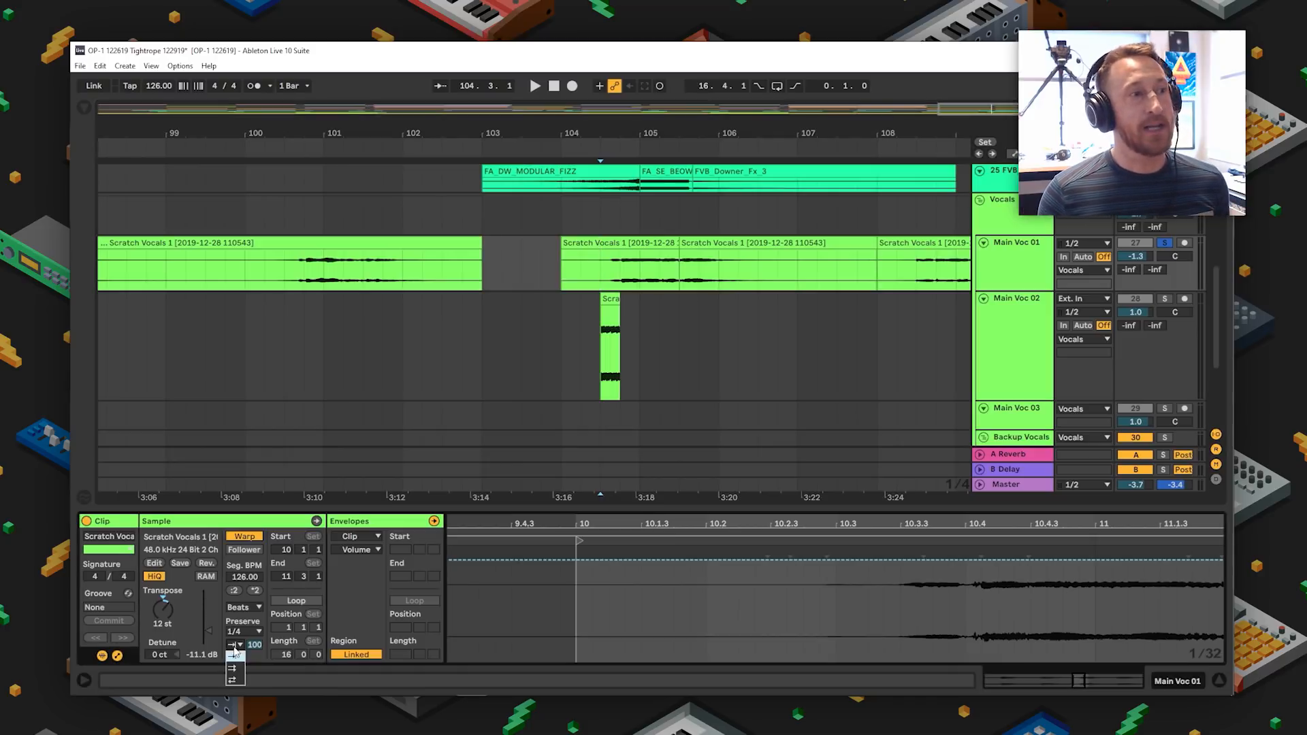
{"action": "left_click", "coordinate": [236, 657]}
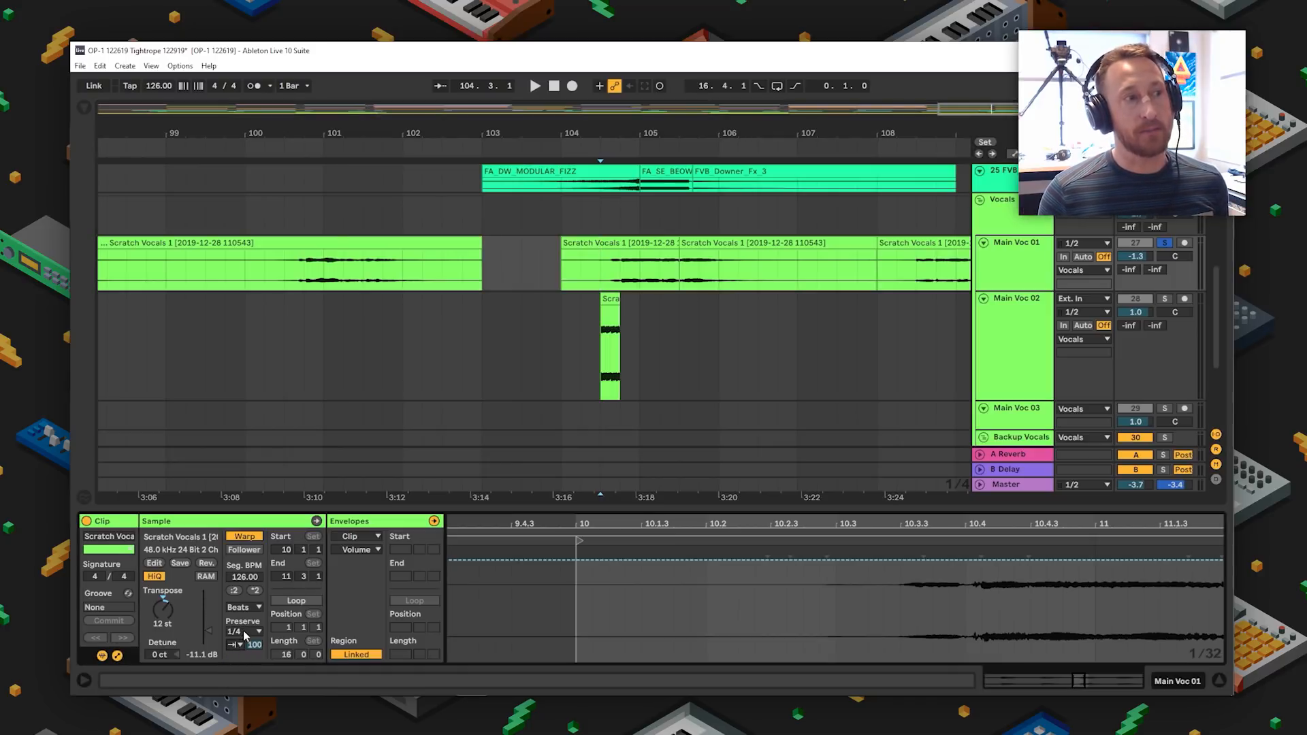
{"action": "key", "text": "space"}
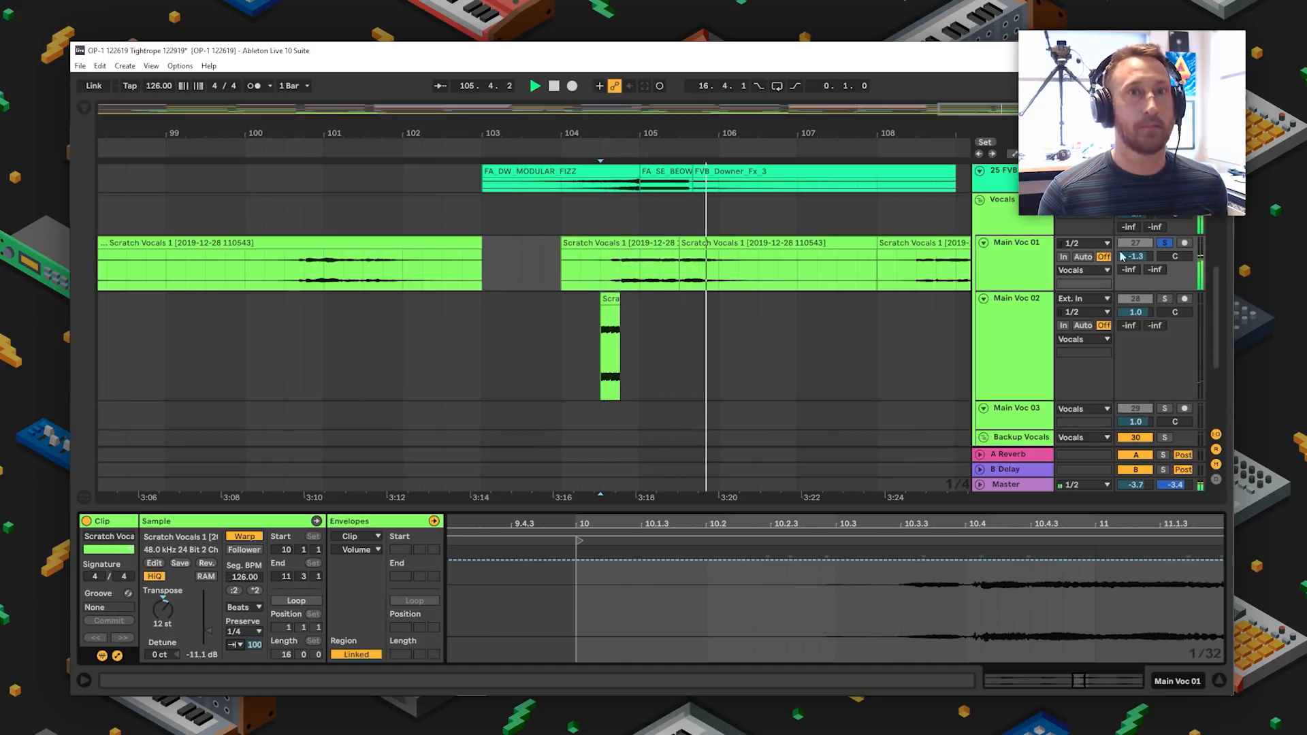
{"action": "key", "text": "space"}
- Unsolo Main Voc 01 and play the full mix from 104.3.1
{"action": "left_click", "coordinate": [1164, 243]}
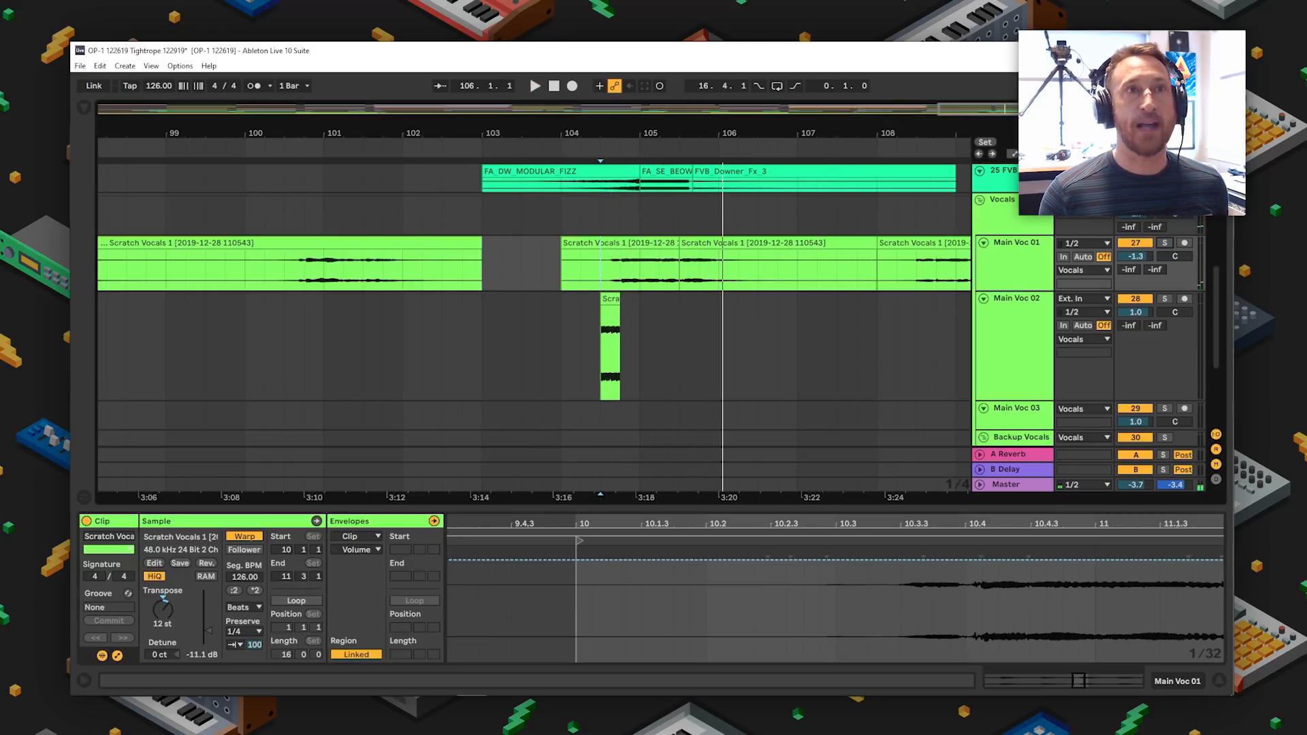
{"action": "left_click_drag", "start_coordinate": [832, 131], "coordinate": [699, 131]}
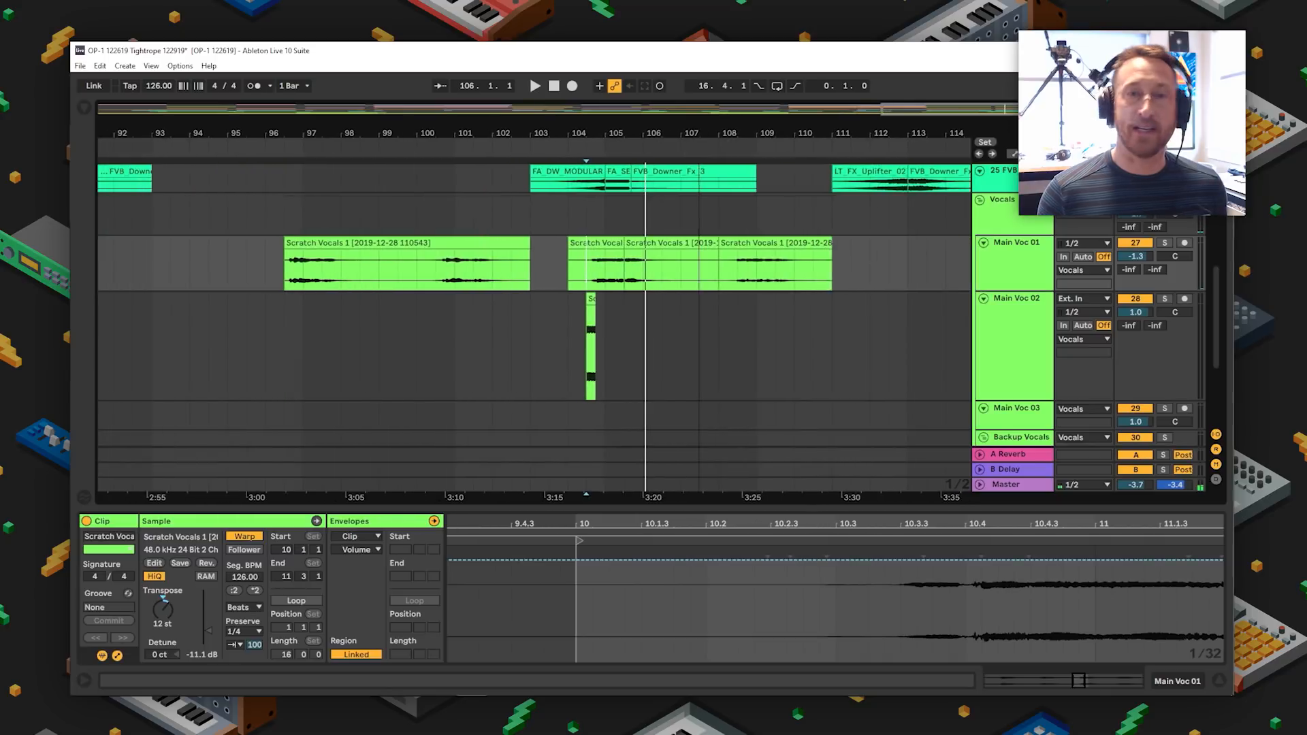
{"action": "left_click", "coordinate": [585, 285]}
{"action": "key", "text": "space"}
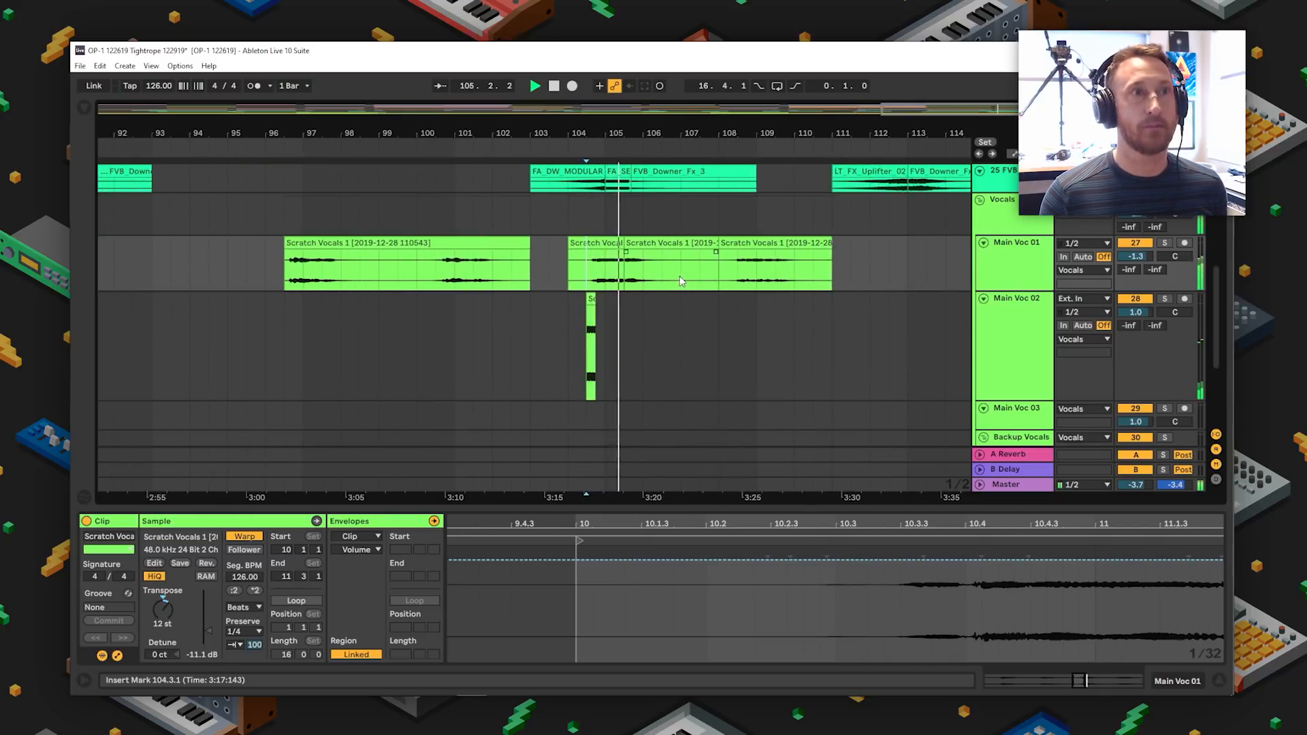
- Select the Scratch Vocals 1 clip at 108.1.1, audition it with Main Voc 01 soloed, and unsolo the track
{"action": "left_click", "coordinate": [742, 278]}
{"action": "left_click", "coordinate": [743, 243]}
{"action": "key", "text": "space"}
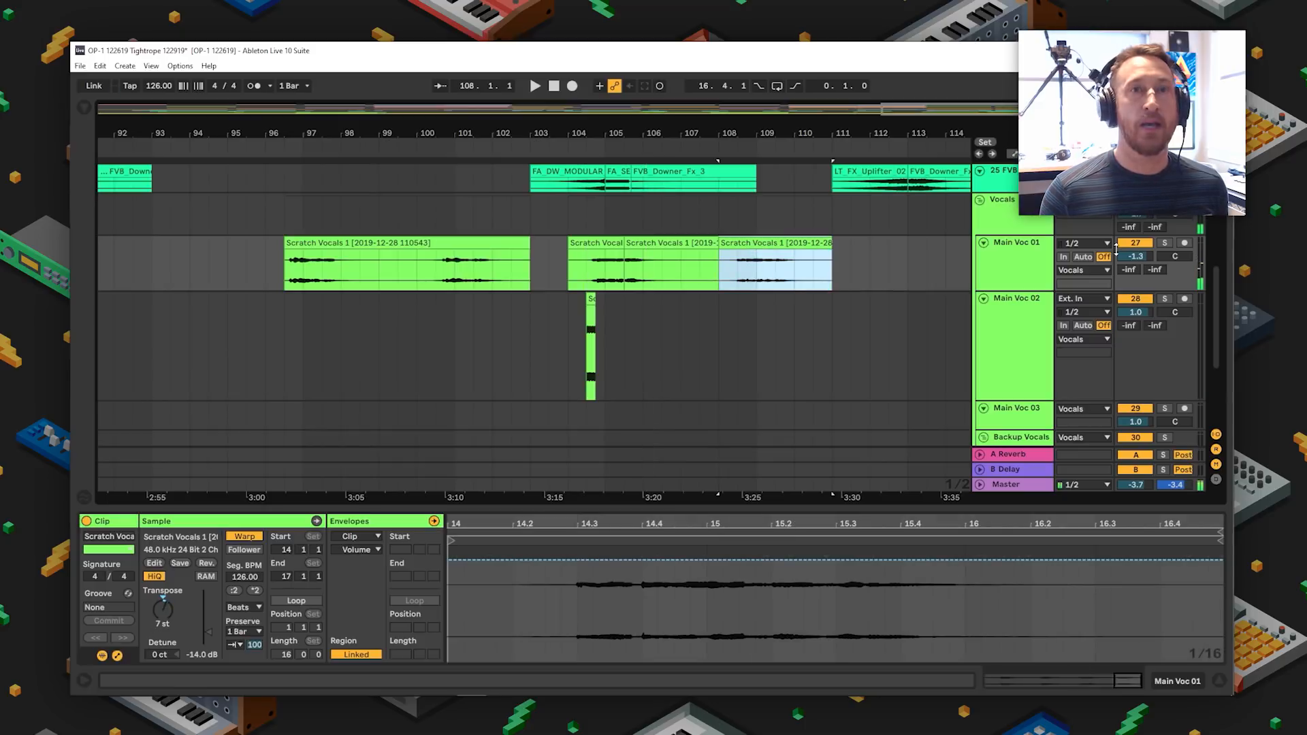
{"action": "left_click", "coordinate": [1165, 244]}
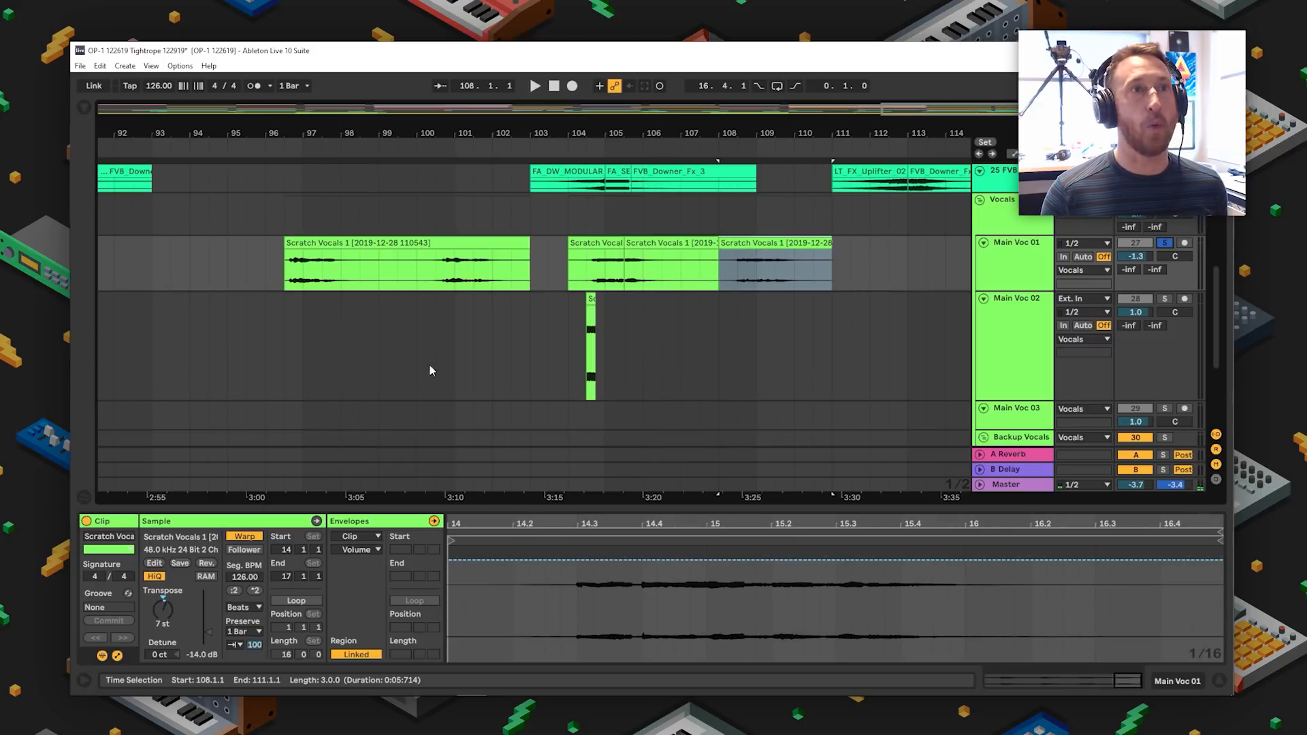
{"action": "key", "text": "space"}
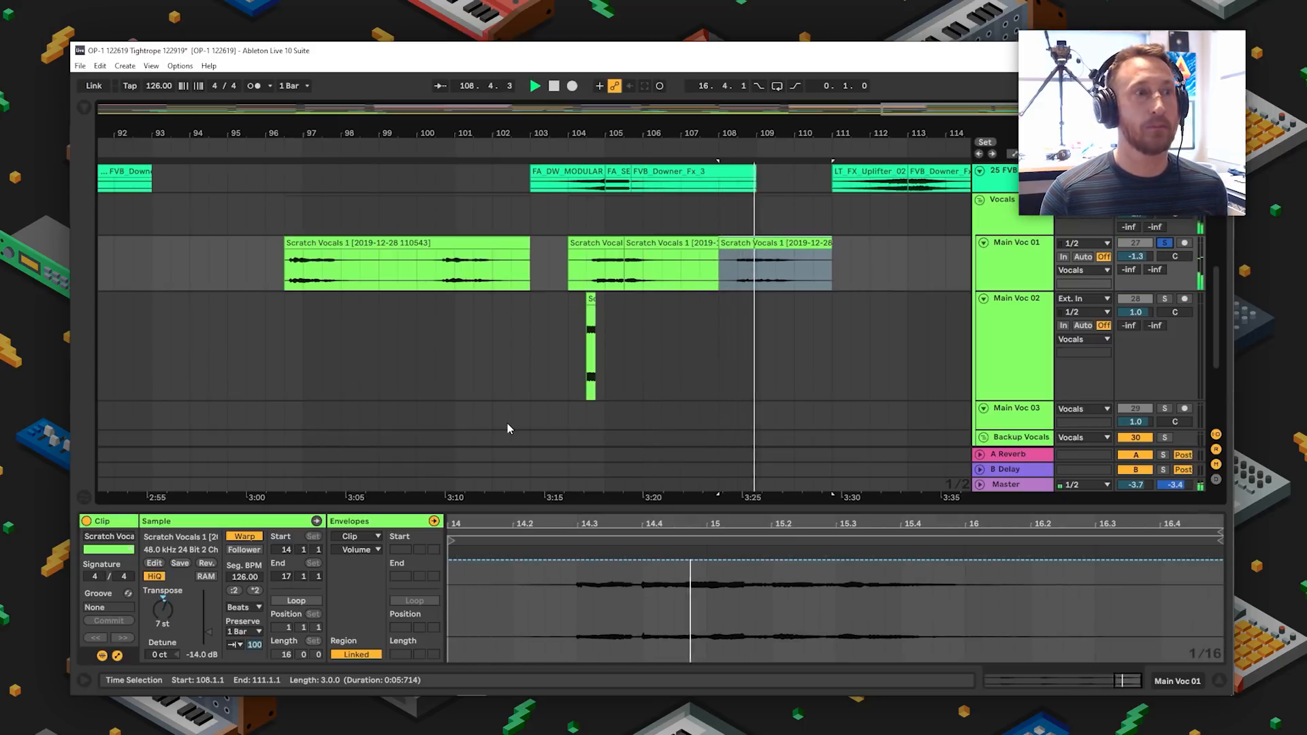
{"action": "left_click", "coordinate": [1163, 244]}
- Play the scratch vocal section in the full mix from 104.1.1 and stop playback
{"action": "left_click_drag", "start_coordinate": [733, 128], "coordinate": [733, 41]}
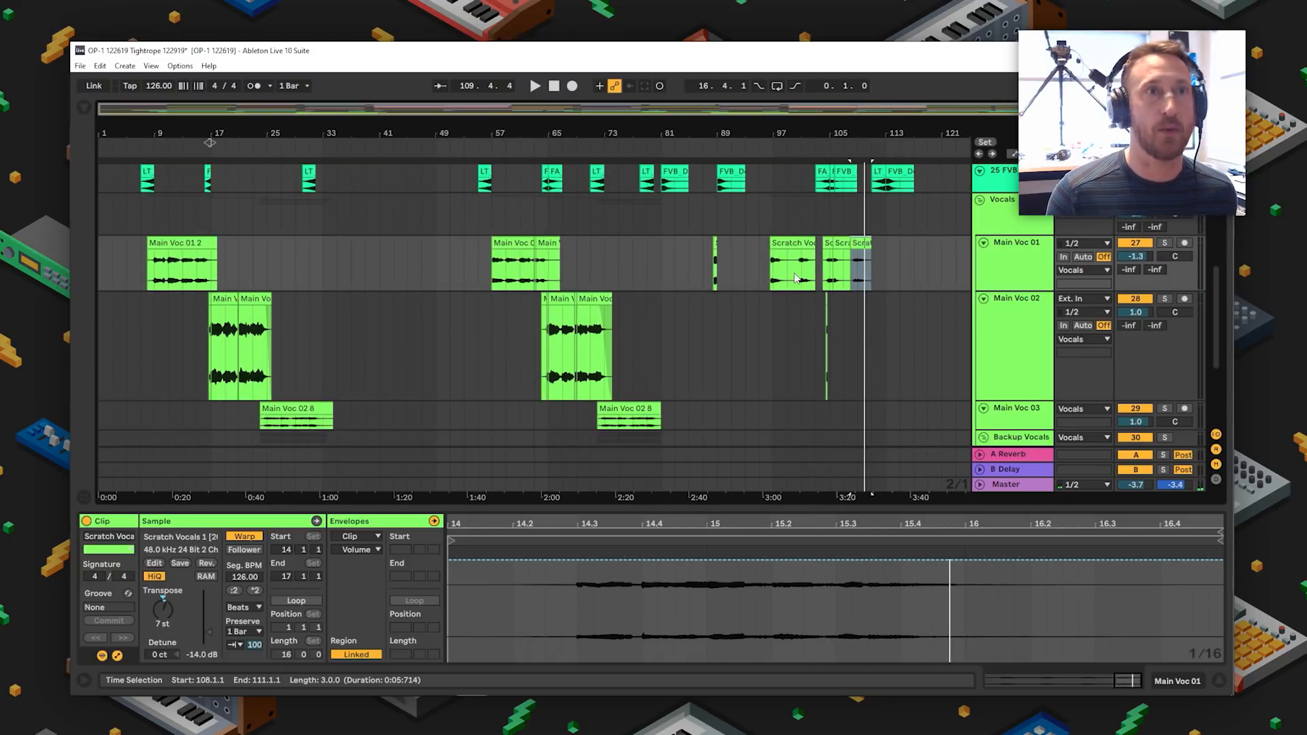
{"action": "left_click", "coordinate": [830, 276]}
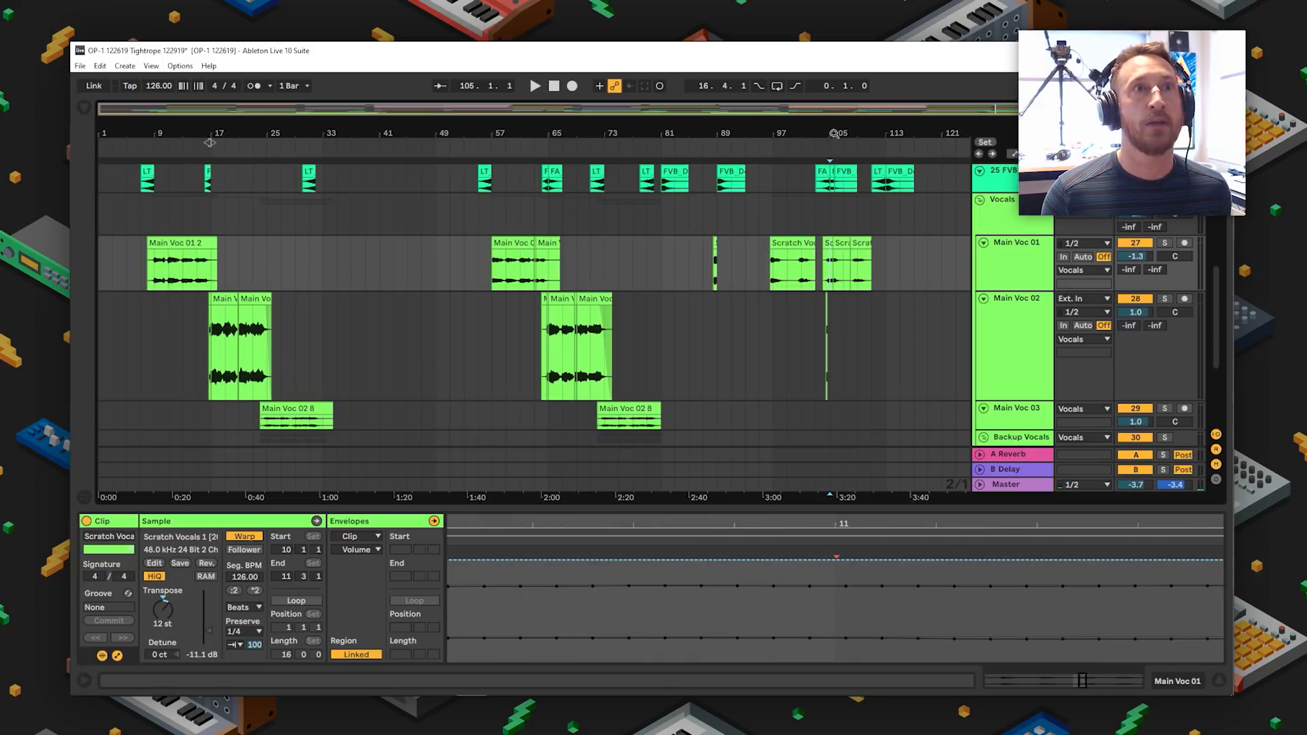
{"action": "left_click_drag", "start_coordinate": [834, 133], "coordinate": [829, 224]}
{"action": "left_click", "coordinate": [826, 275]}
{"action": "key", "text": "space"}
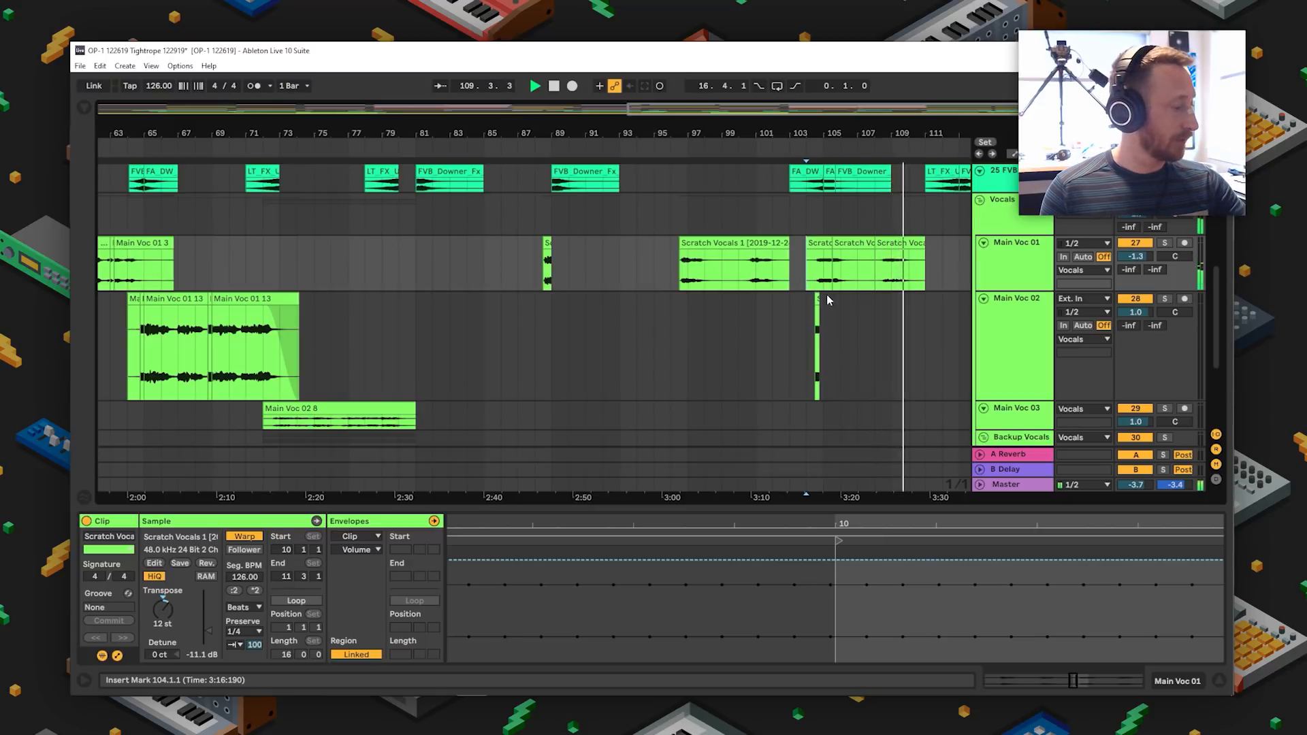
{"action": "key", "text": "space"}
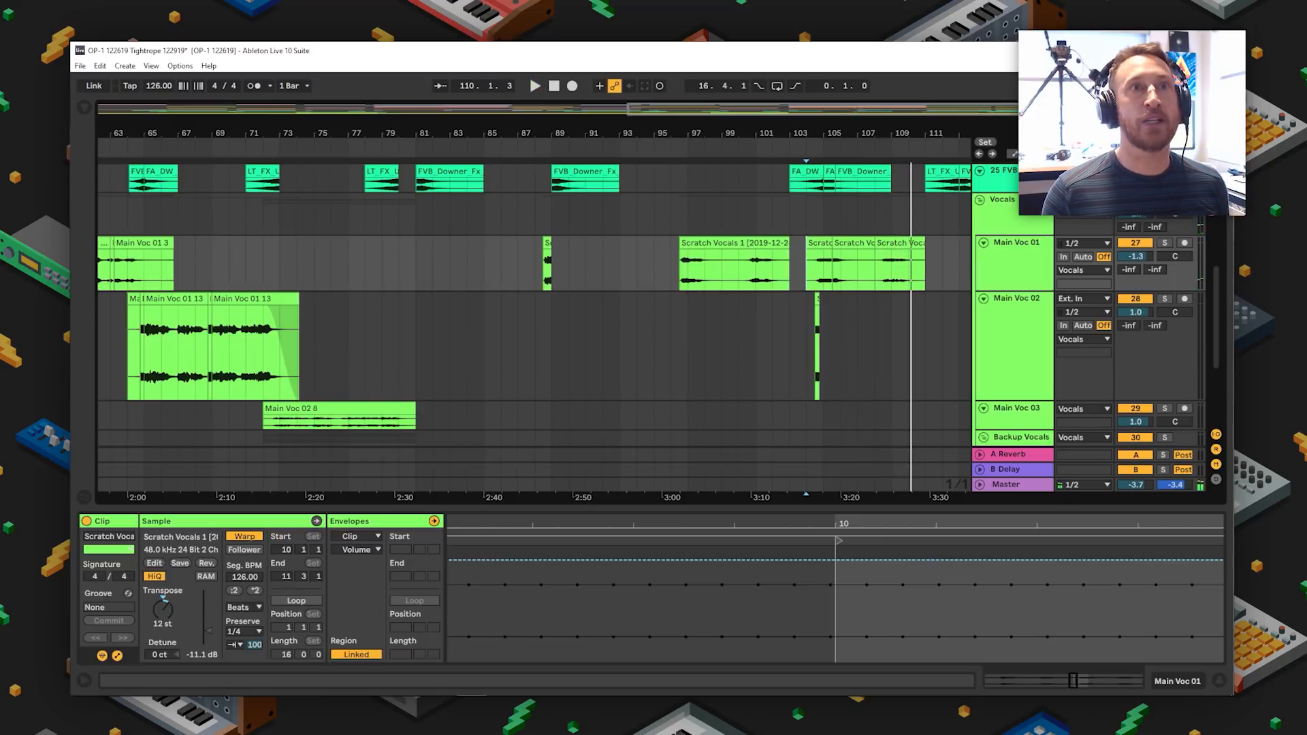
- Fold the Vocals group and play the sidechain track's track_4 clip from 49.1.1
{"action": "left_click_drag", "start_coordinate": [872, 134], "coordinate": [872, 75]}
{"action": "left_click", "coordinate": [979, 200]}
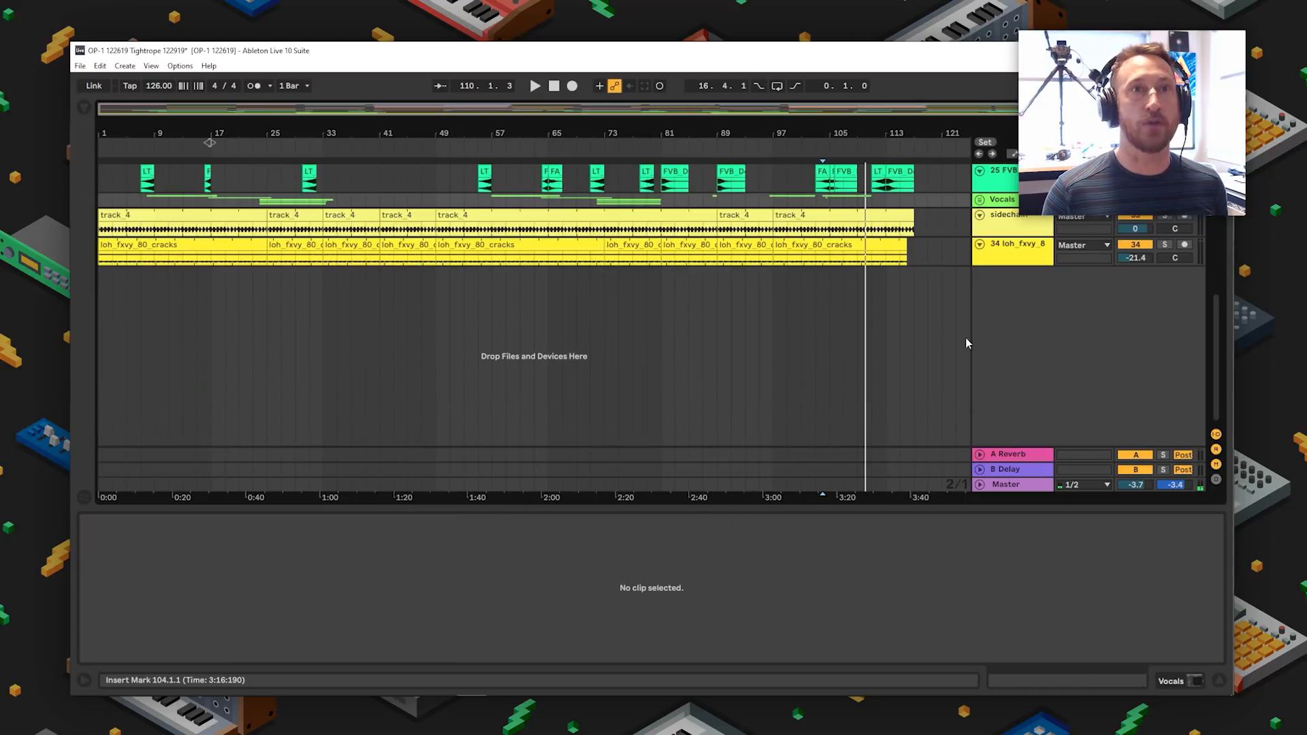
{"action": "left_click", "coordinate": [615, 213]}
{"action": "key", "text": "space"}
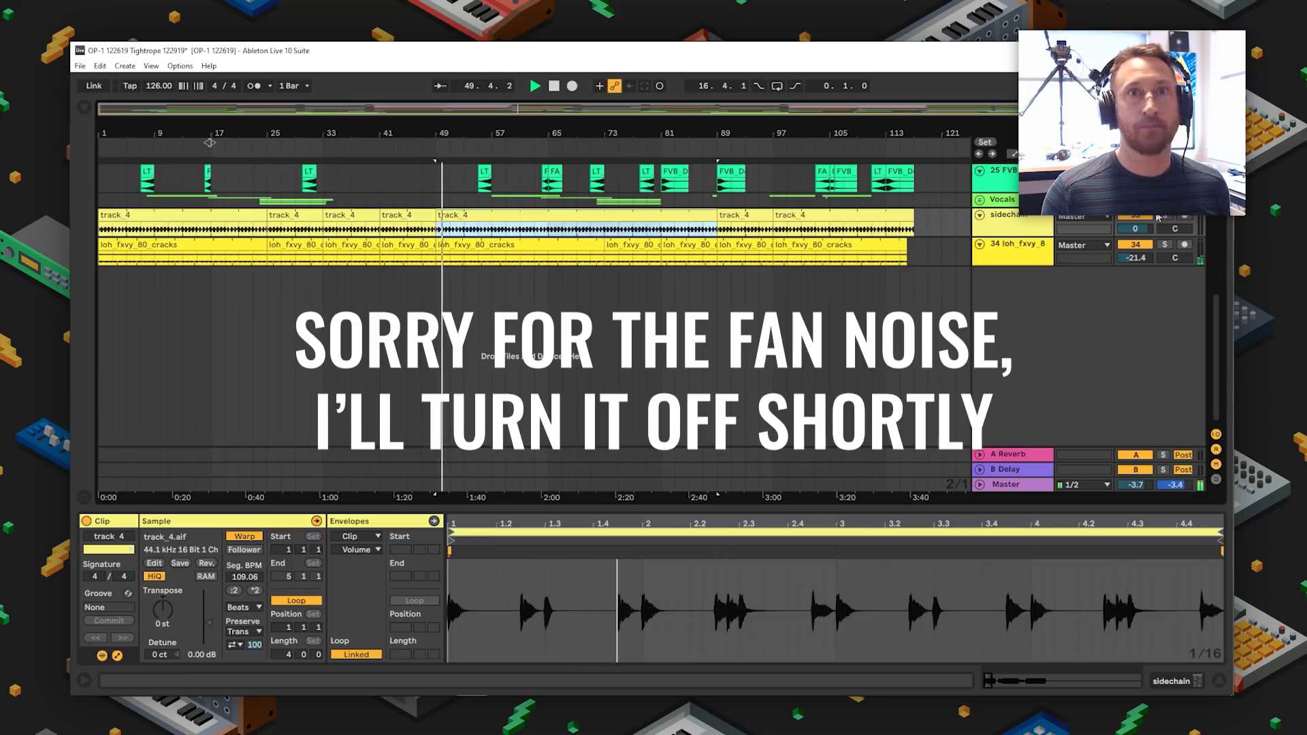
- Show the sidechain track's Utility device, bypass it to hear the track, and re-enable it
{"action": "key", "text": "shift+Tab"}
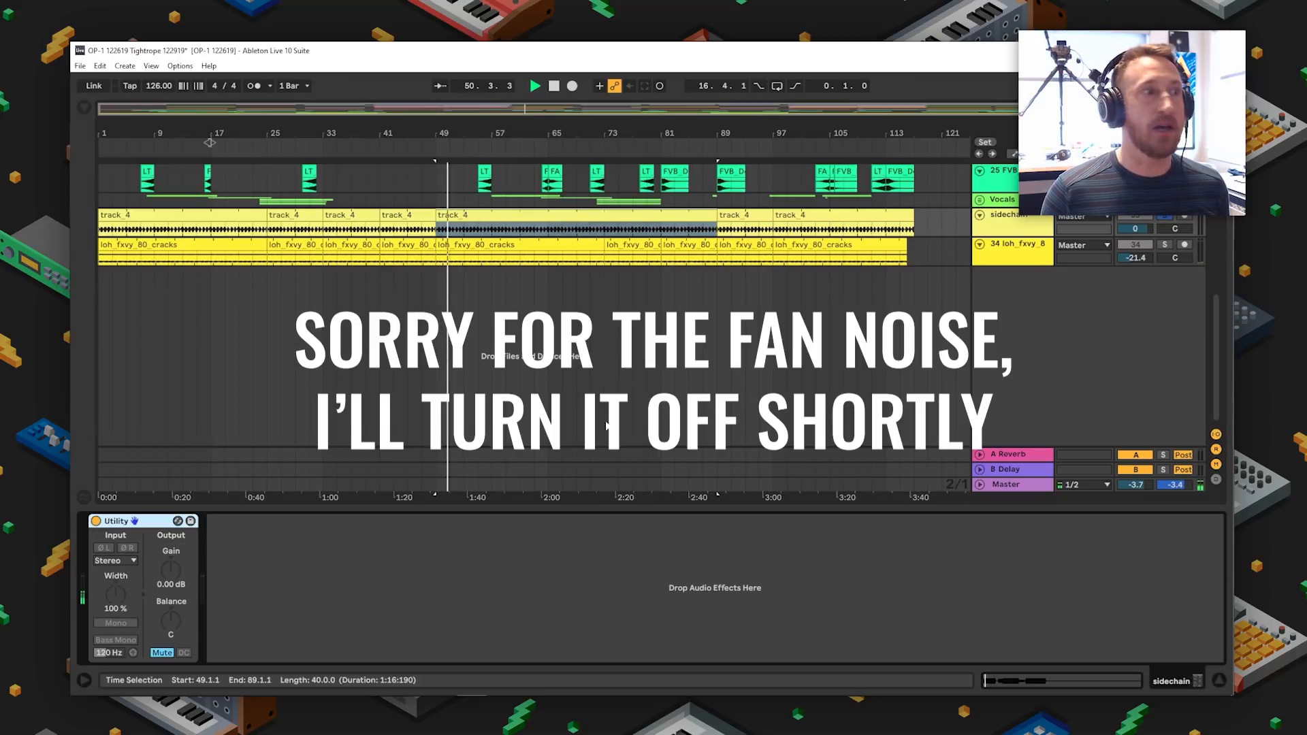
{"action": "left_click", "coordinate": [96, 521]}
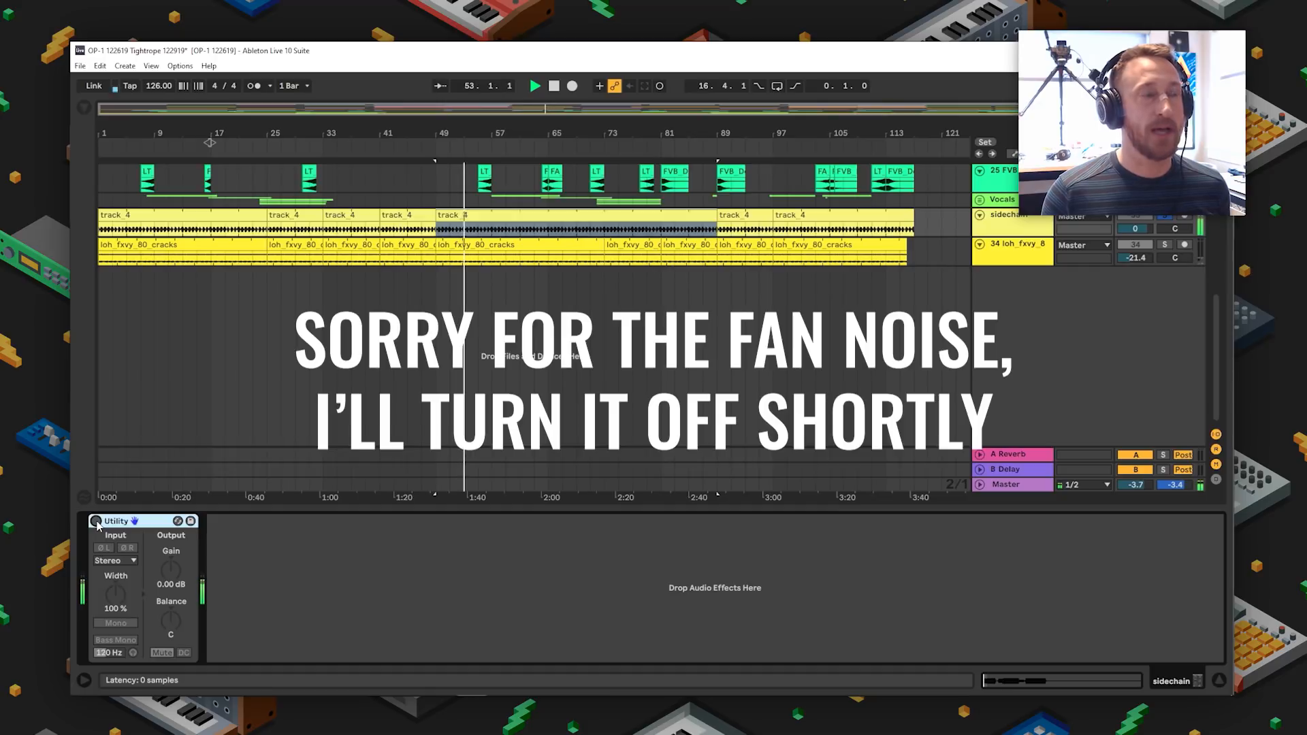
{"action": "left_click", "coordinate": [96, 521]}
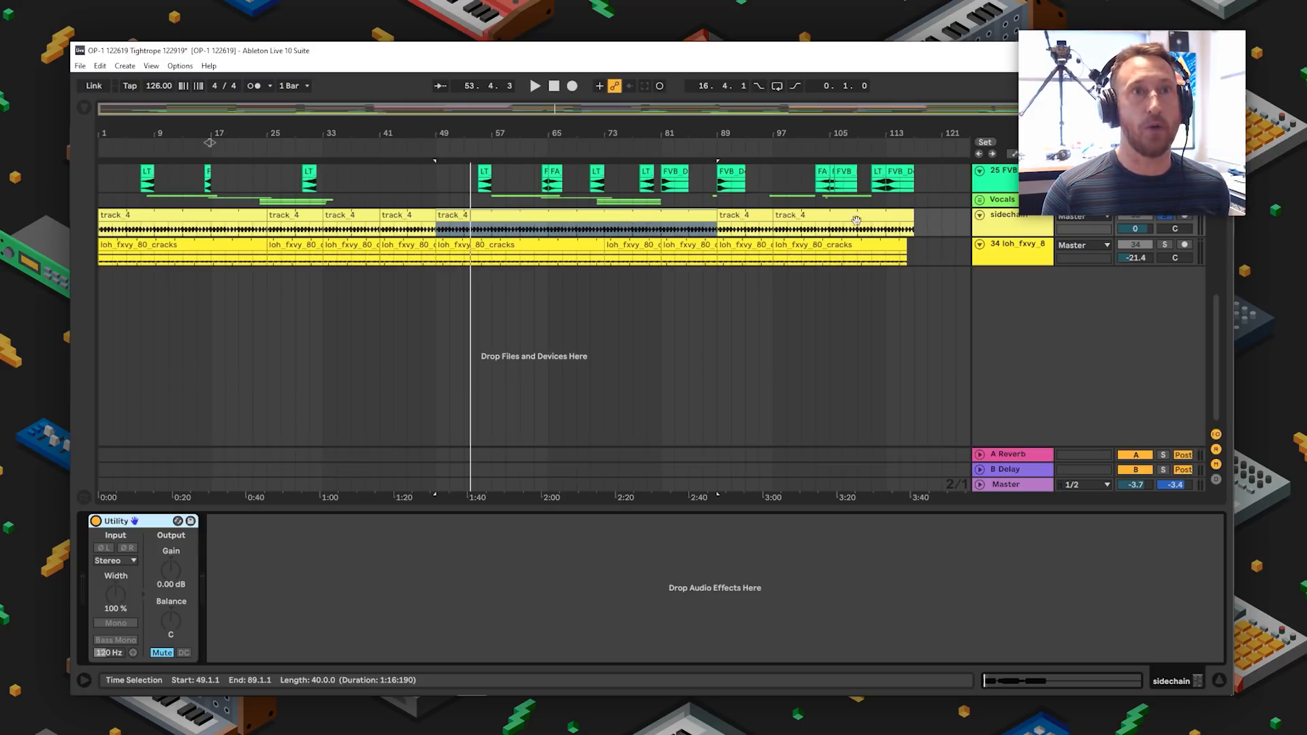
- Select the loh_fxvy_80_cracks track, play it soloed from 49.1.1, and examine its sidechained Compressor
{"action": "left_click", "coordinate": [1028, 225]}
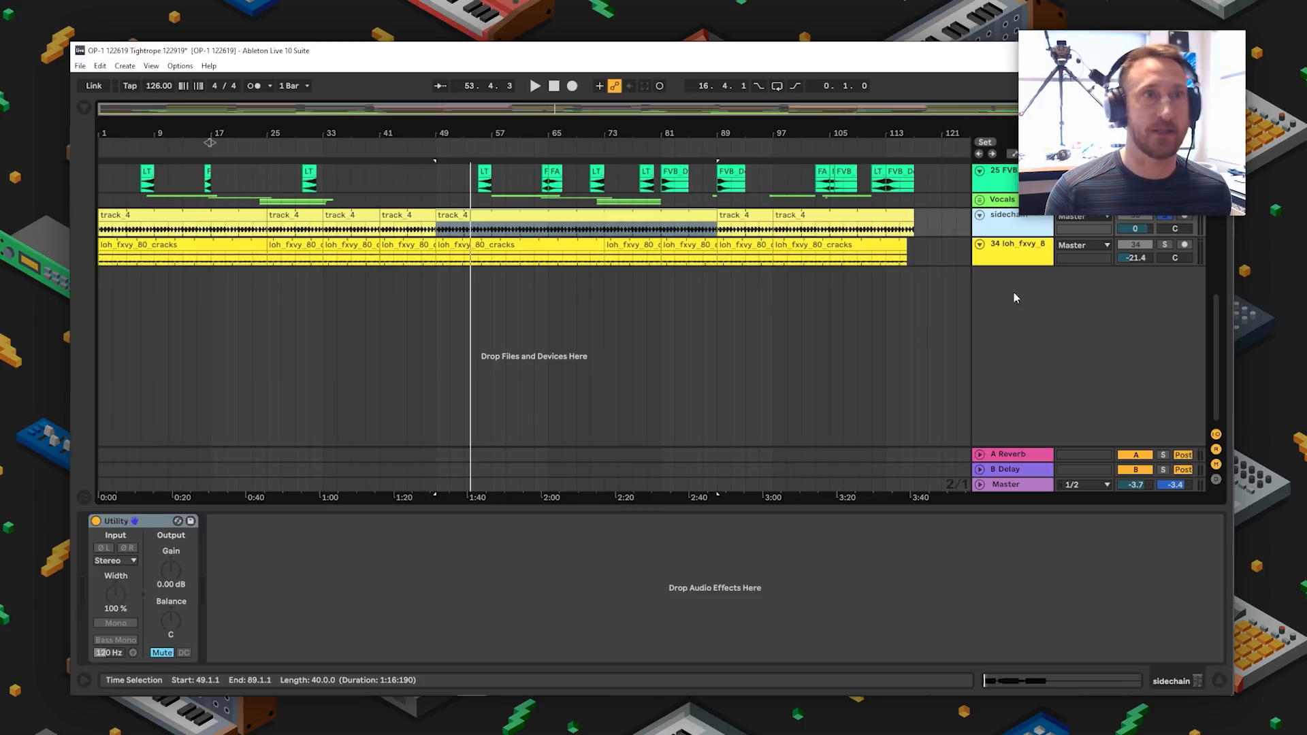
{"action": "left_click", "coordinate": [1024, 246]}
{"action": "key", "text": "space"}
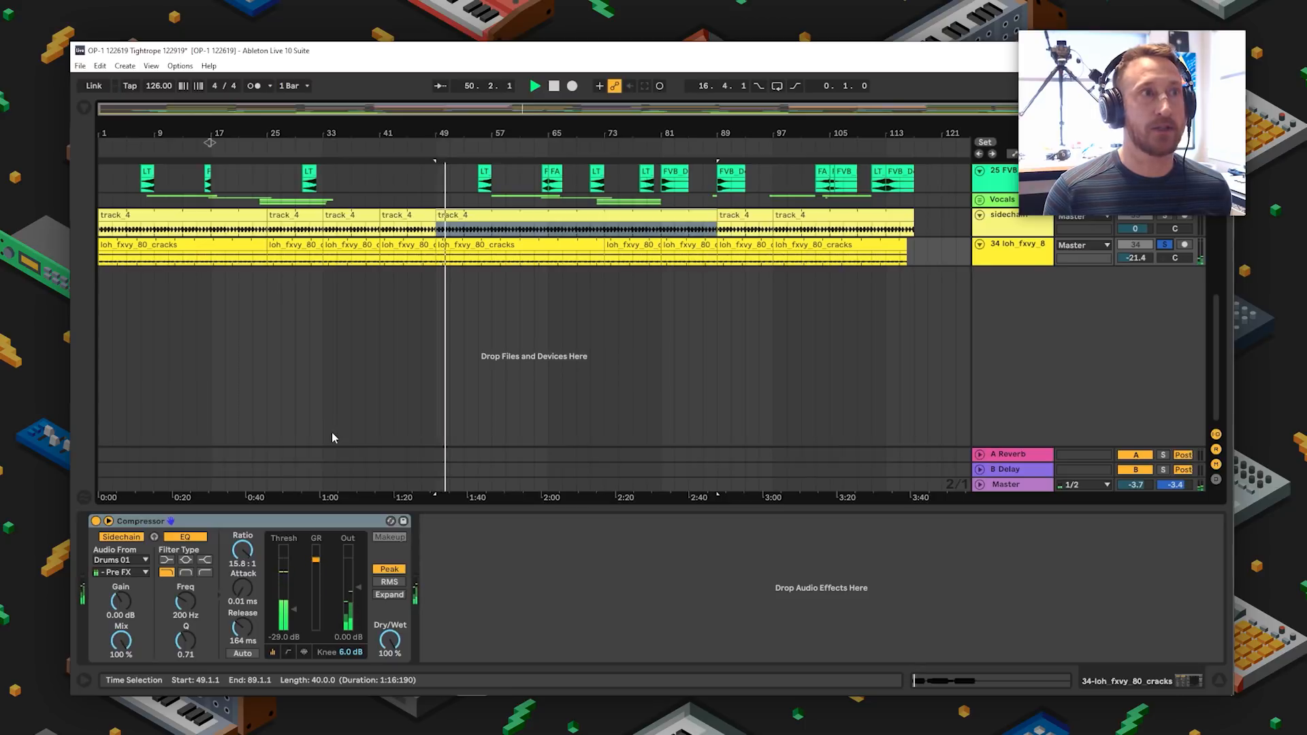
{"action": "left_click", "coordinate": [290, 526]}
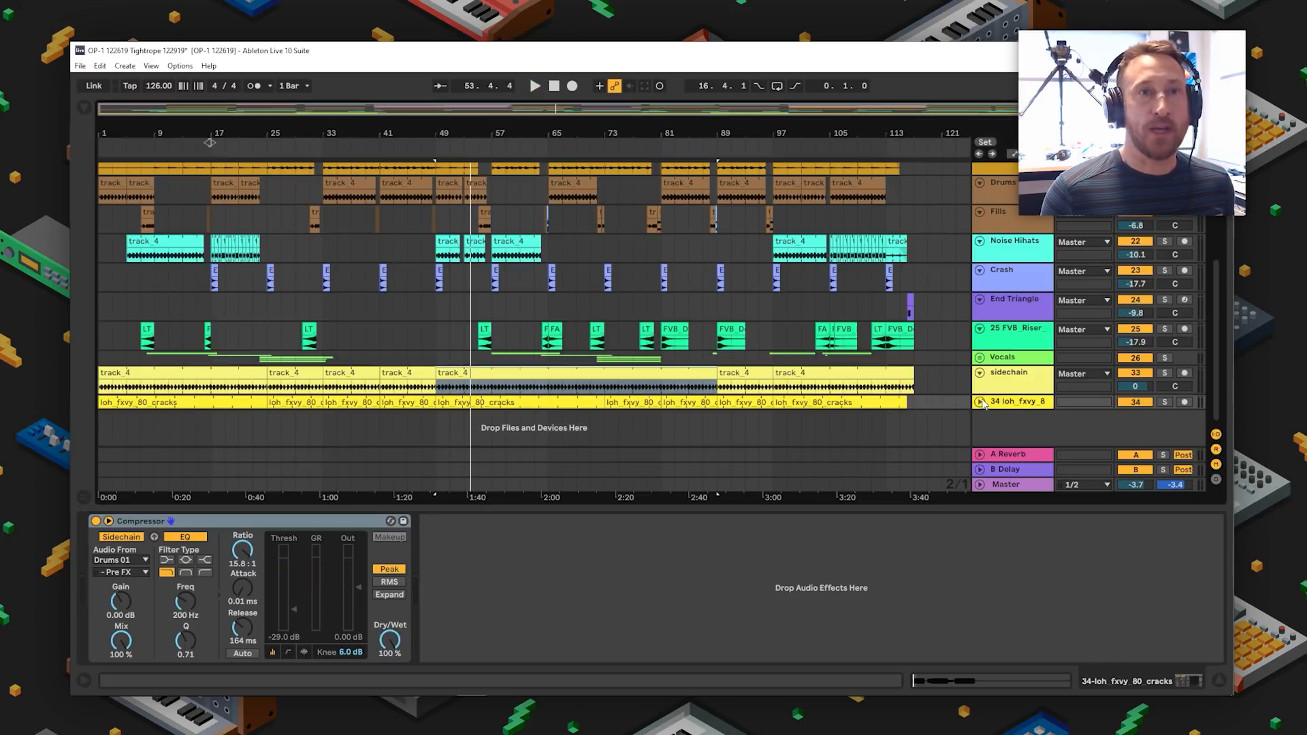
- Enlarge the 25 FVB_Riser track in the arrangement and select its uplifter clip at 55.1.1
{"action": "left_click", "coordinate": [1002, 358]}
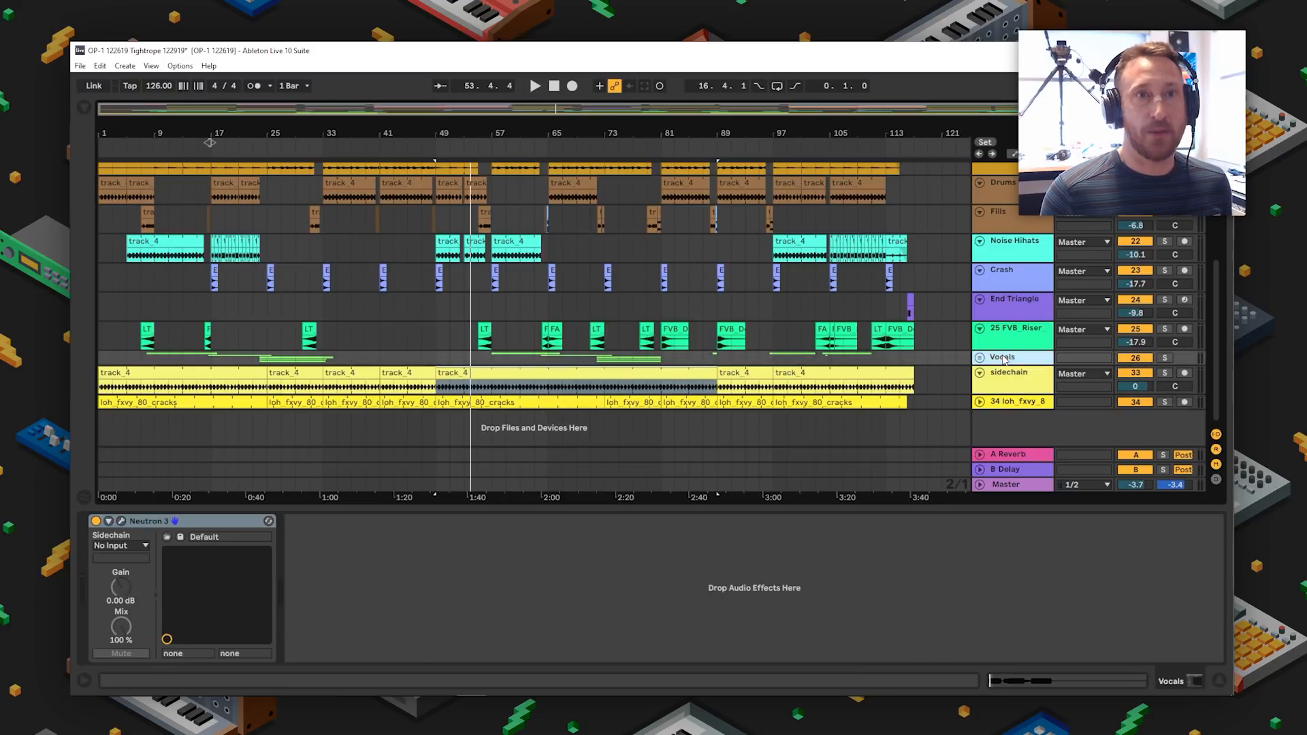
{"action": "left_click", "coordinate": [1002, 344]}
{"action": "left_click_drag", "start_coordinate": [989, 348], "coordinate": [989, 403]}
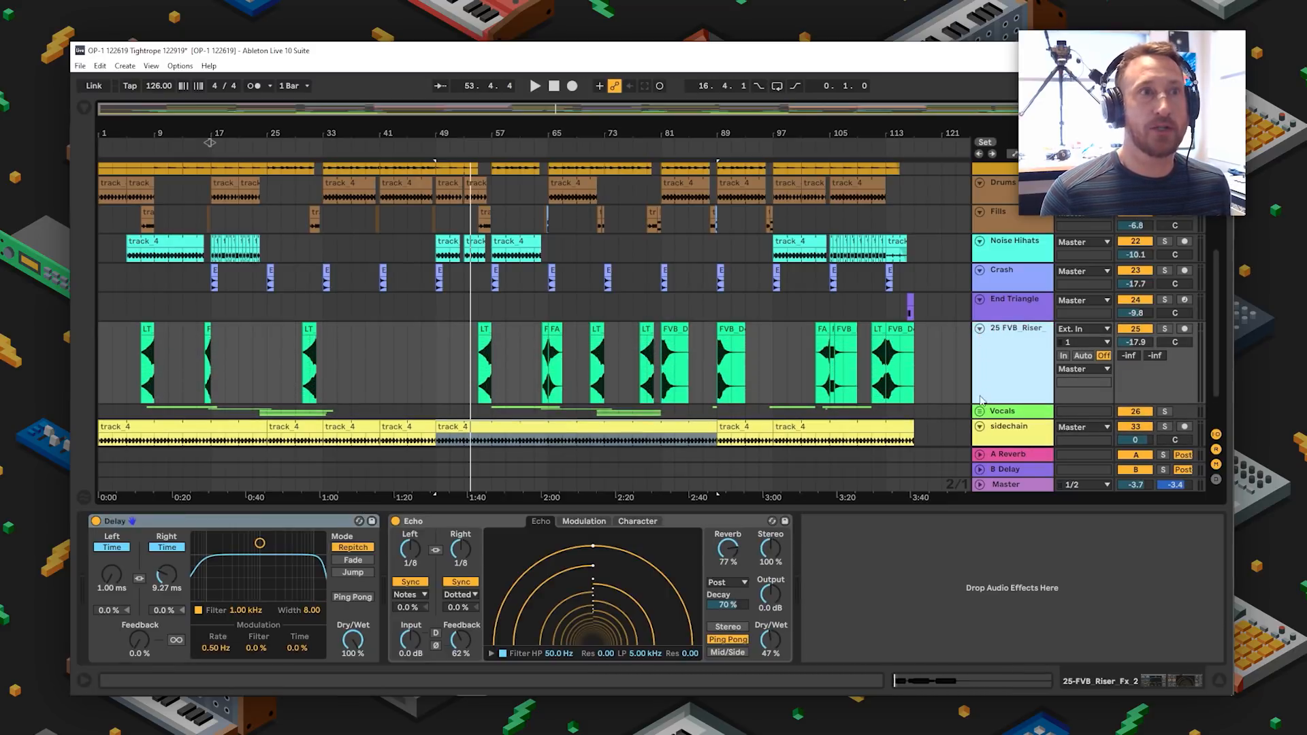
{"action": "left_click", "coordinate": [486, 328]}
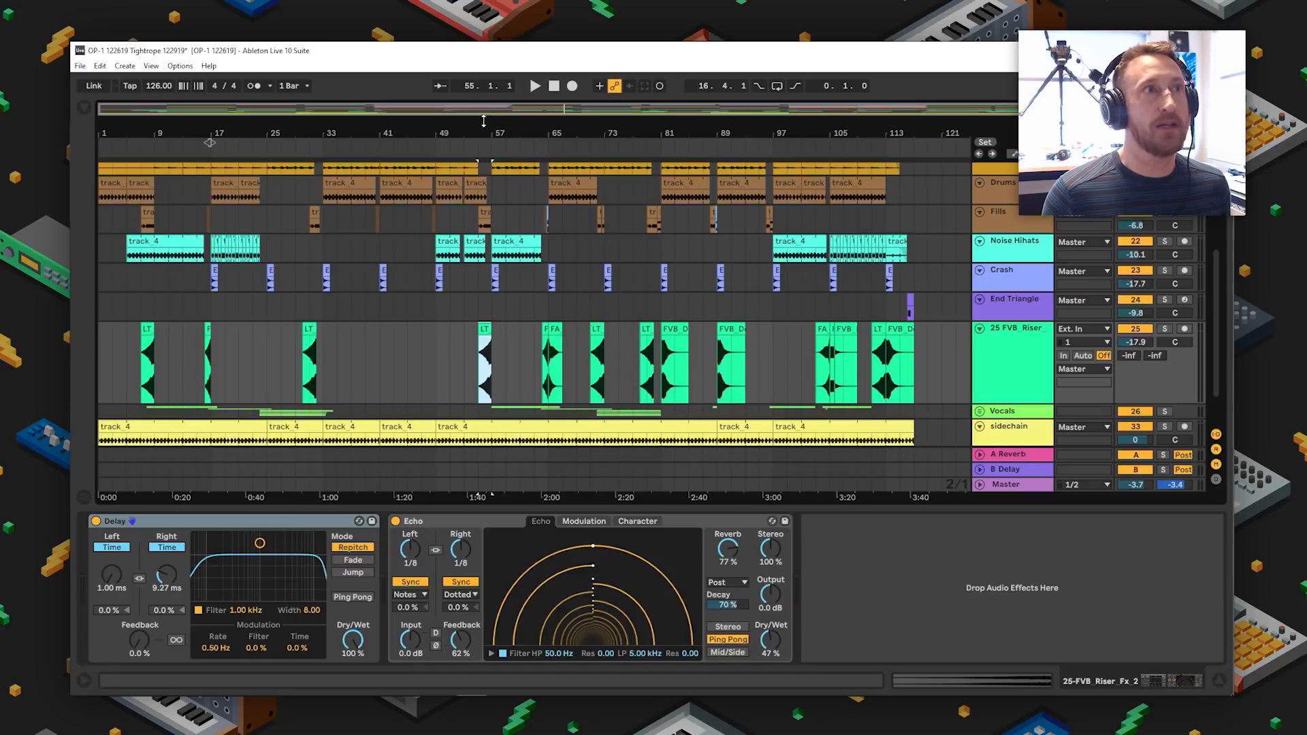
- Play the 25 FVB_Riser track soloed from the uplifter clip at 55.1.1 and from the riser clip at 64.1.3
{"action": "left_click_drag", "start_coordinate": [484, 126], "coordinate": [447, 178]}
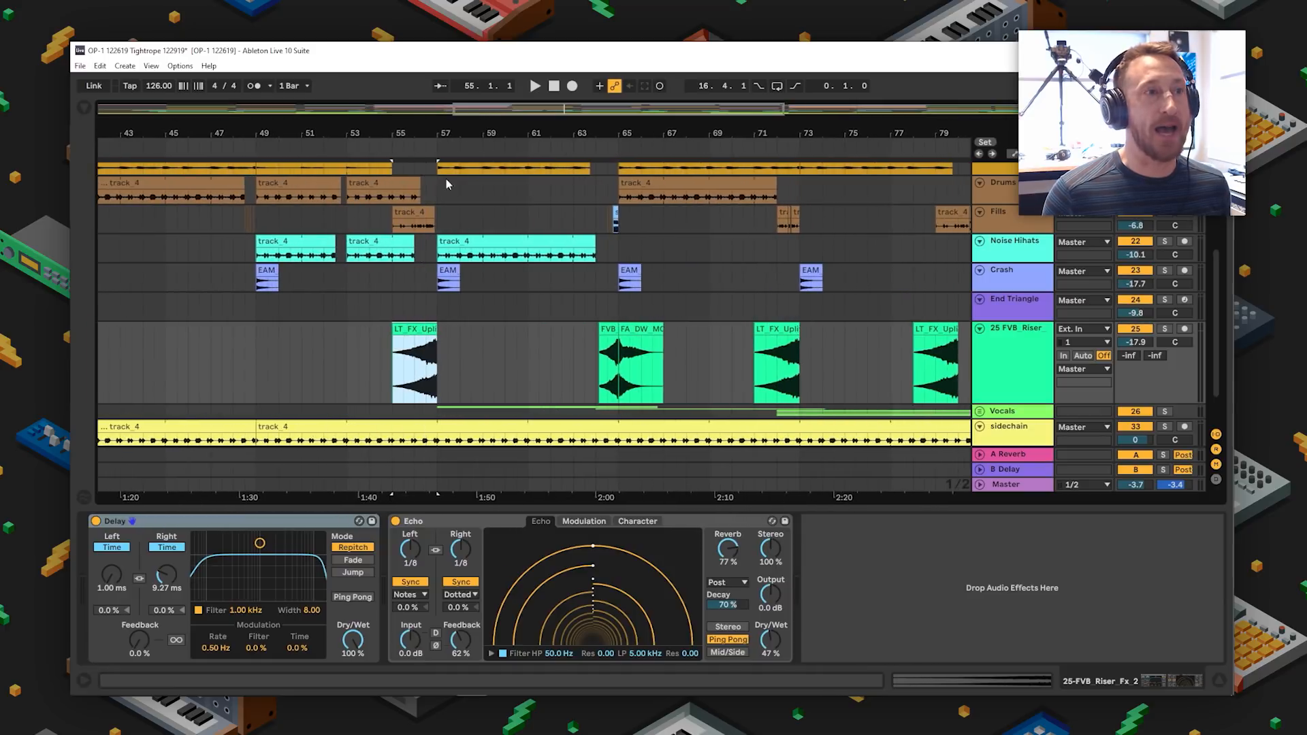
{"action": "left_click", "coordinate": [407, 358]}
{"action": "left_click", "coordinate": [1164, 328]}
{"action": "key", "text": "space"}
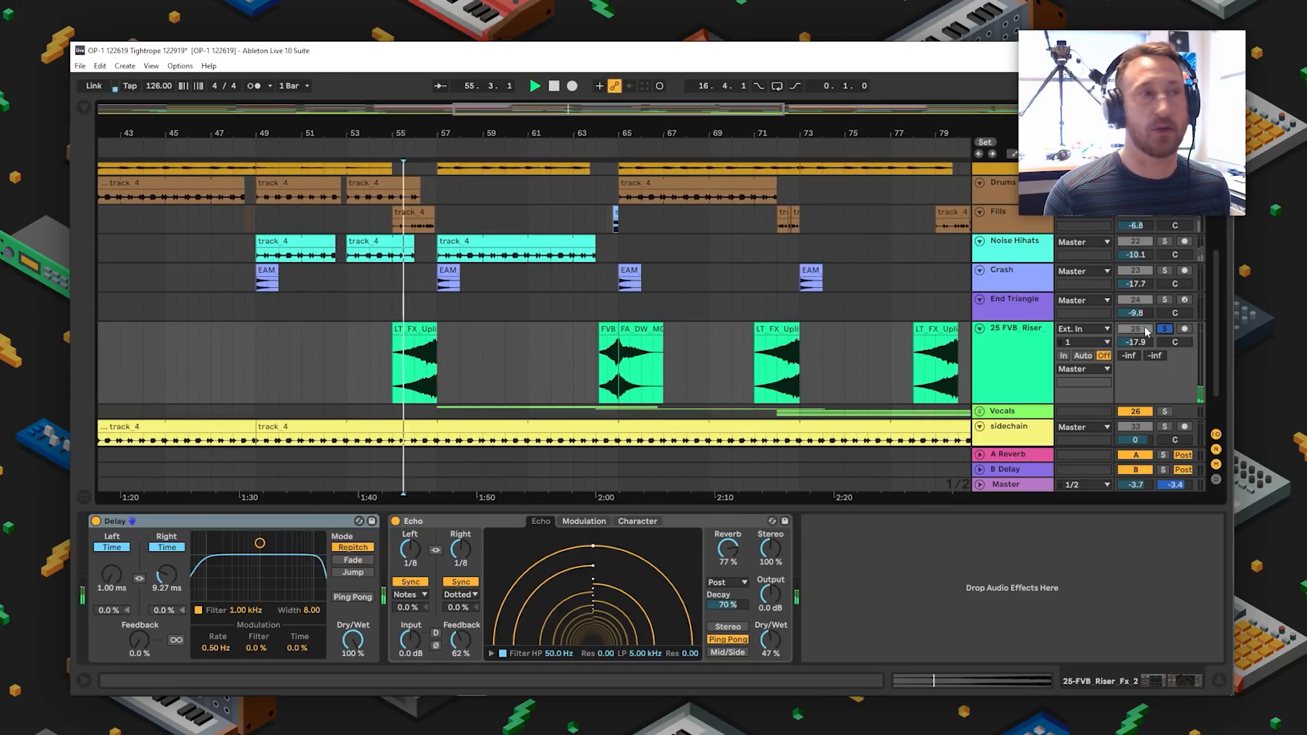
{"action": "left_click", "coordinate": [609, 329]}
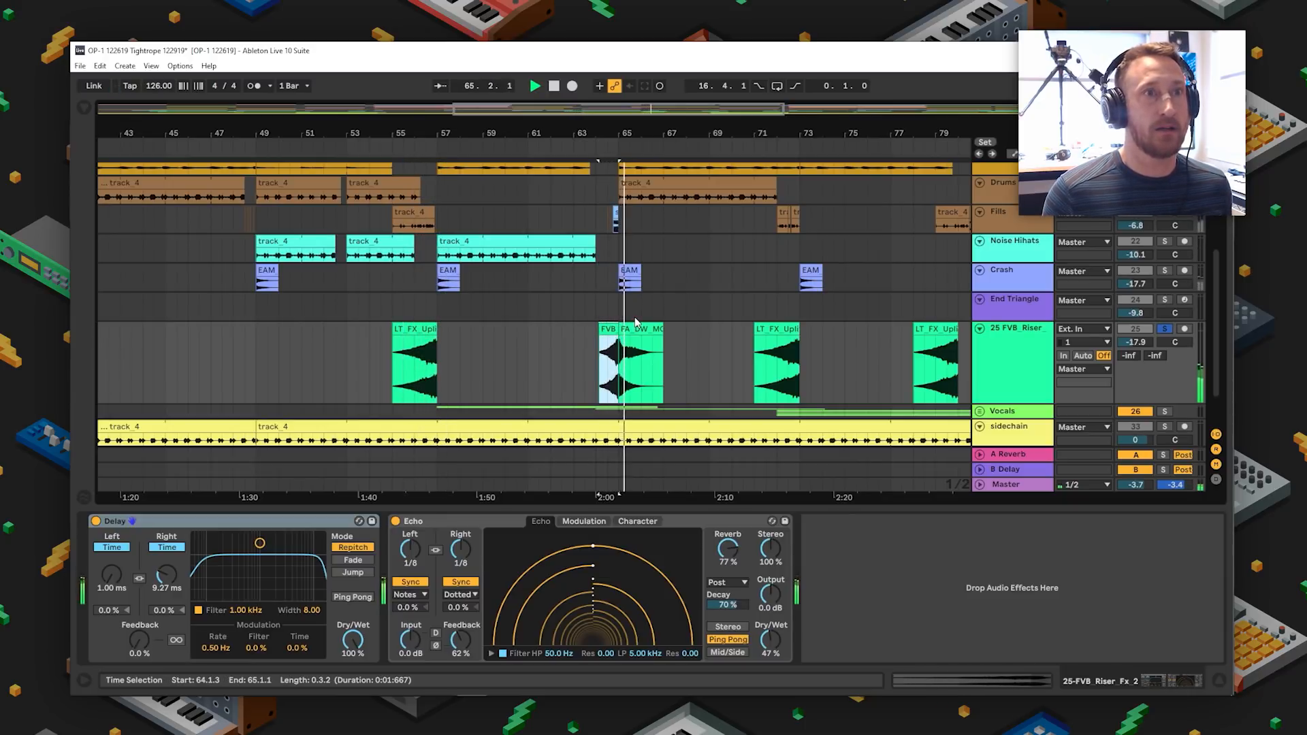
{"action": "key", "text": "space"}
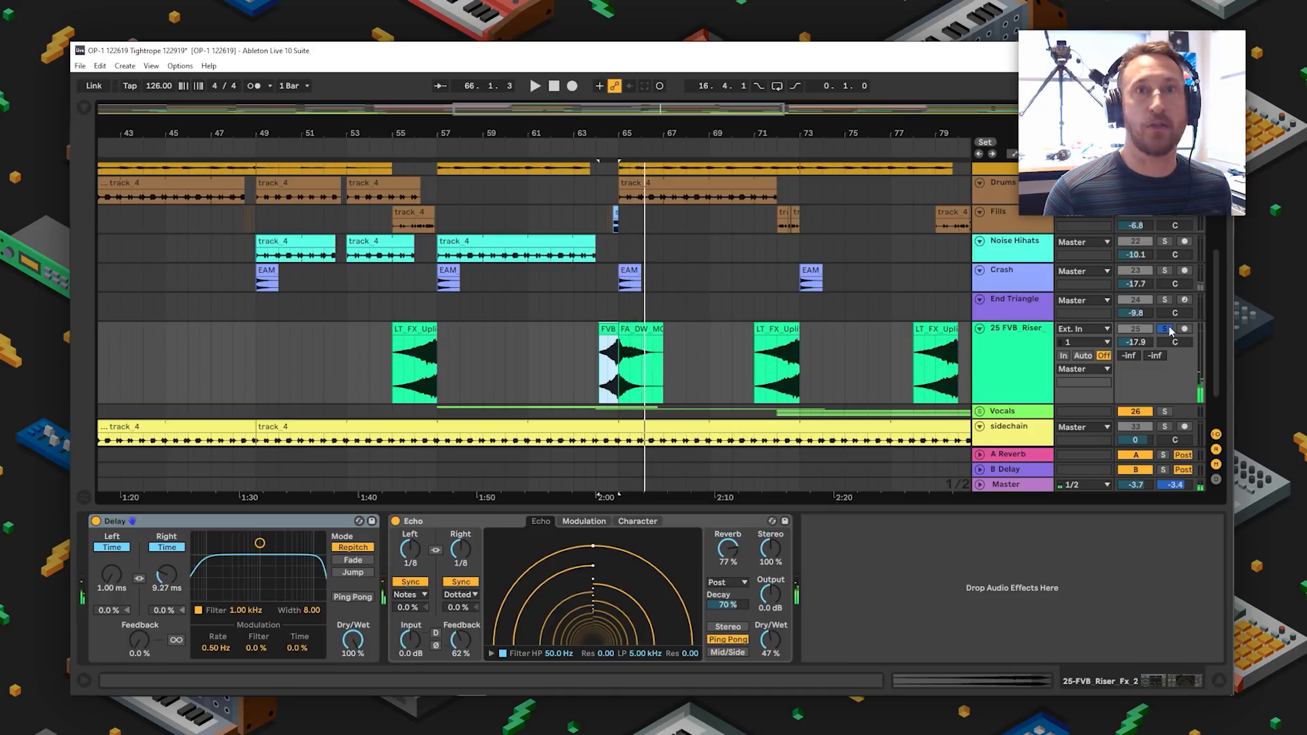
- Examine the riser track's Delay device and its riser and downer clips across the whole song
{"action": "key", "text": "minus"}
{"action": "key", "text": "minus"}
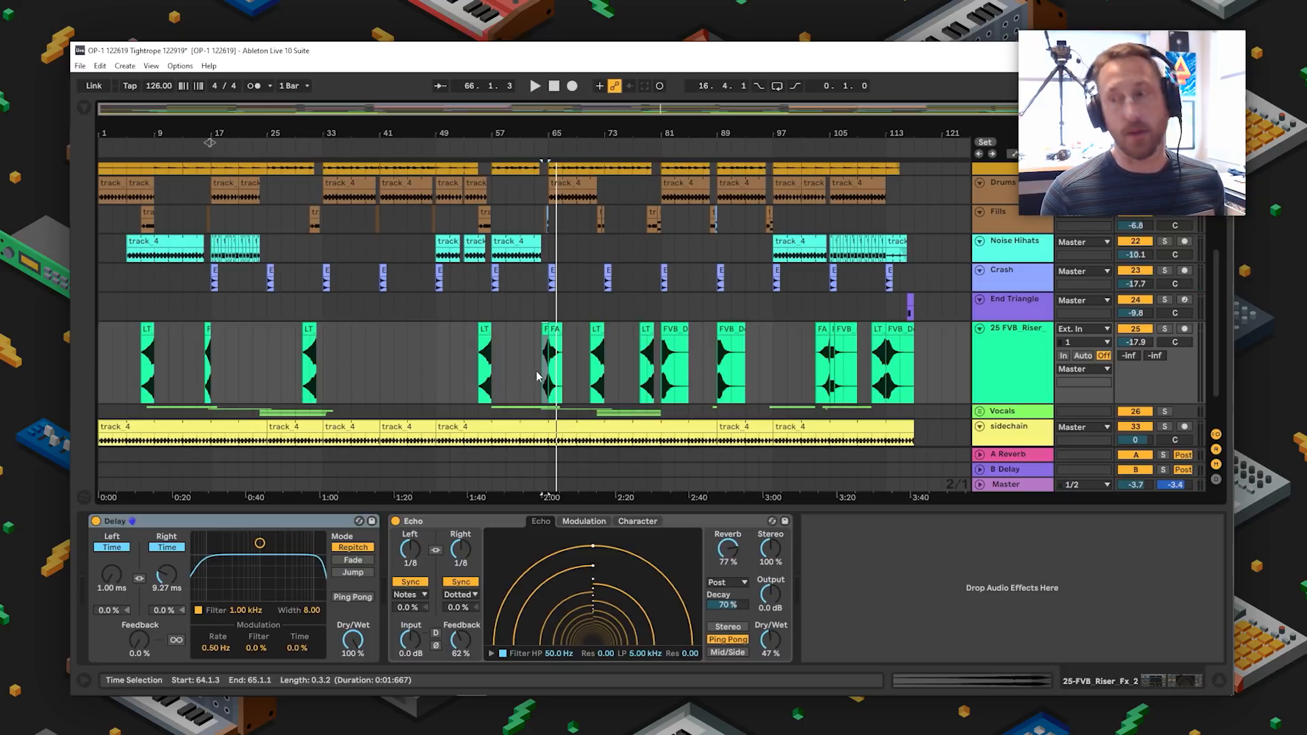
{"action": "left_click", "coordinate": [227, 523]}
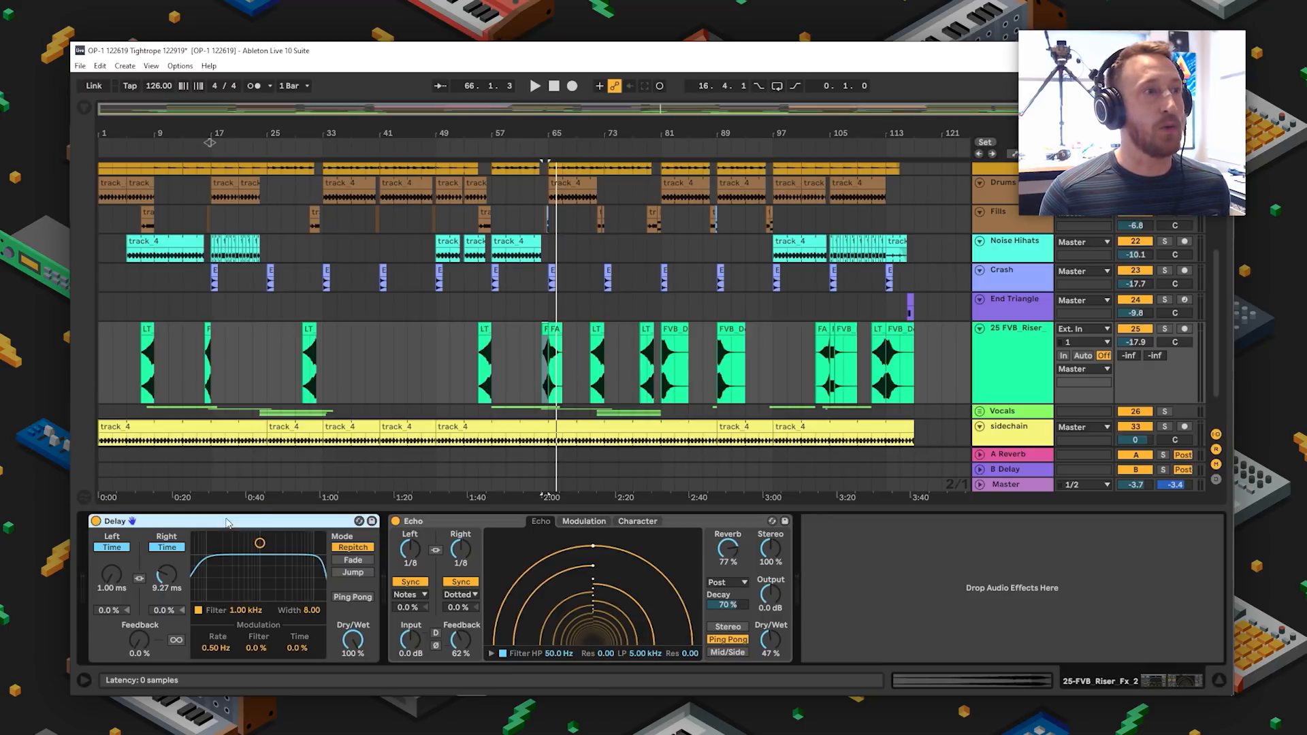
{"action": "left_click_drag", "start_coordinate": [921, 383], "coordinate": [99, 384]}
{"action": "left_click", "coordinate": [674, 329]}
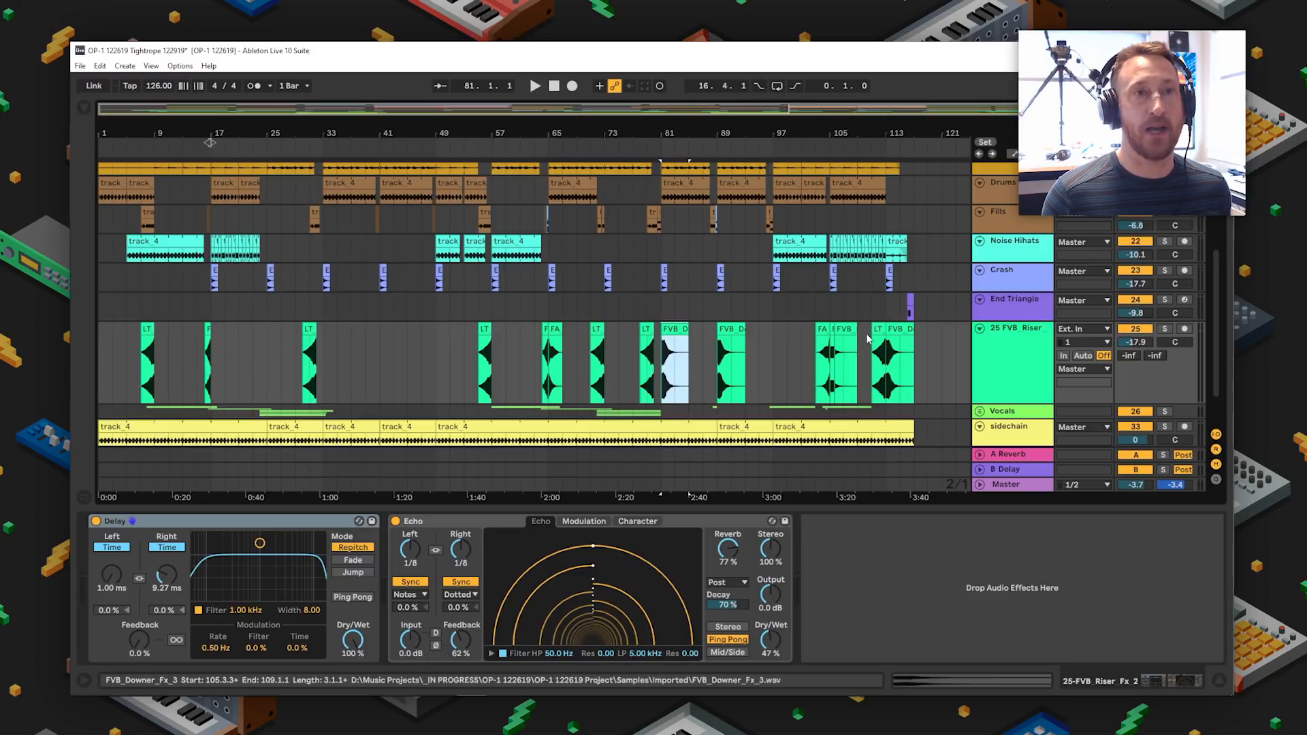
{"action": "left_click", "coordinate": [897, 329]}
{"action": "left_click_drag", "start_coordinate": [929, 371], "coordinate": [101, 357]}
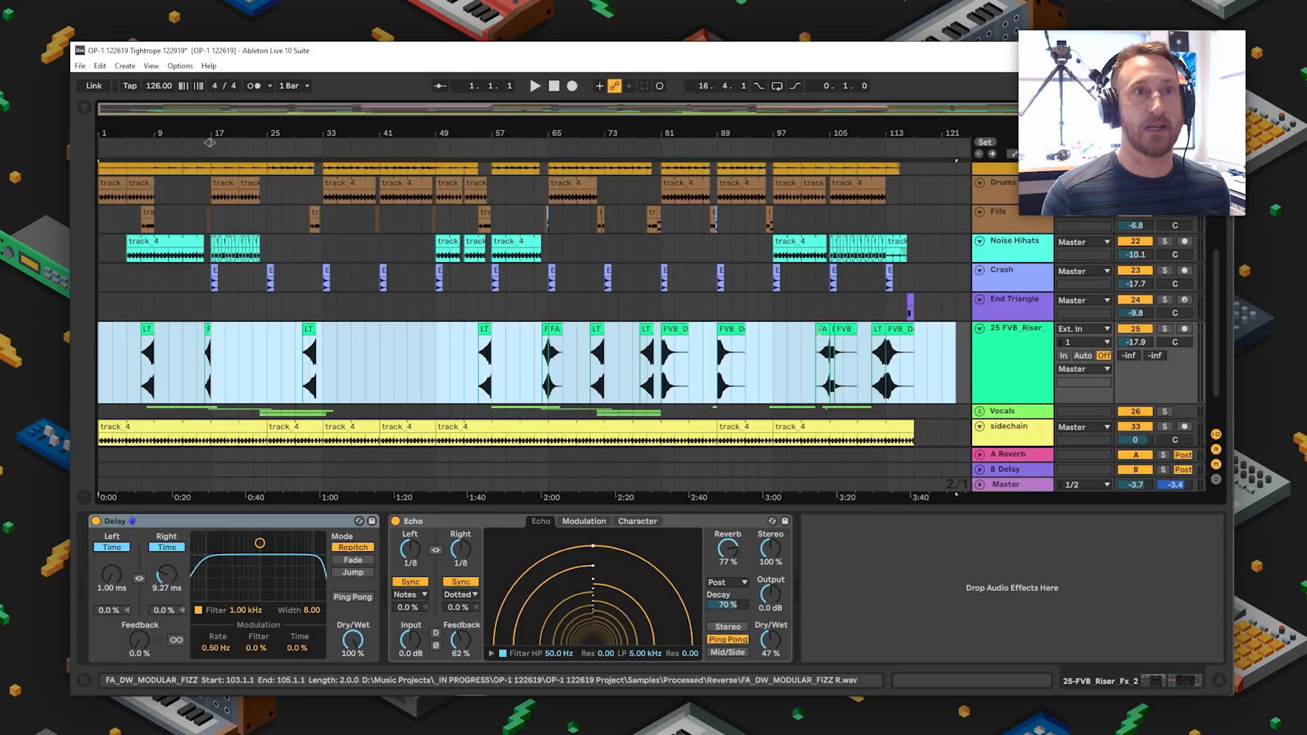
- Play the reversed FA_DW_MODULAR_FIZZ clip from 103.1.1 in the full mix and with the riser track soloed
{"action": "left_click", "coordinate": [822, 331]}
{"action": "key", "text": "space"}
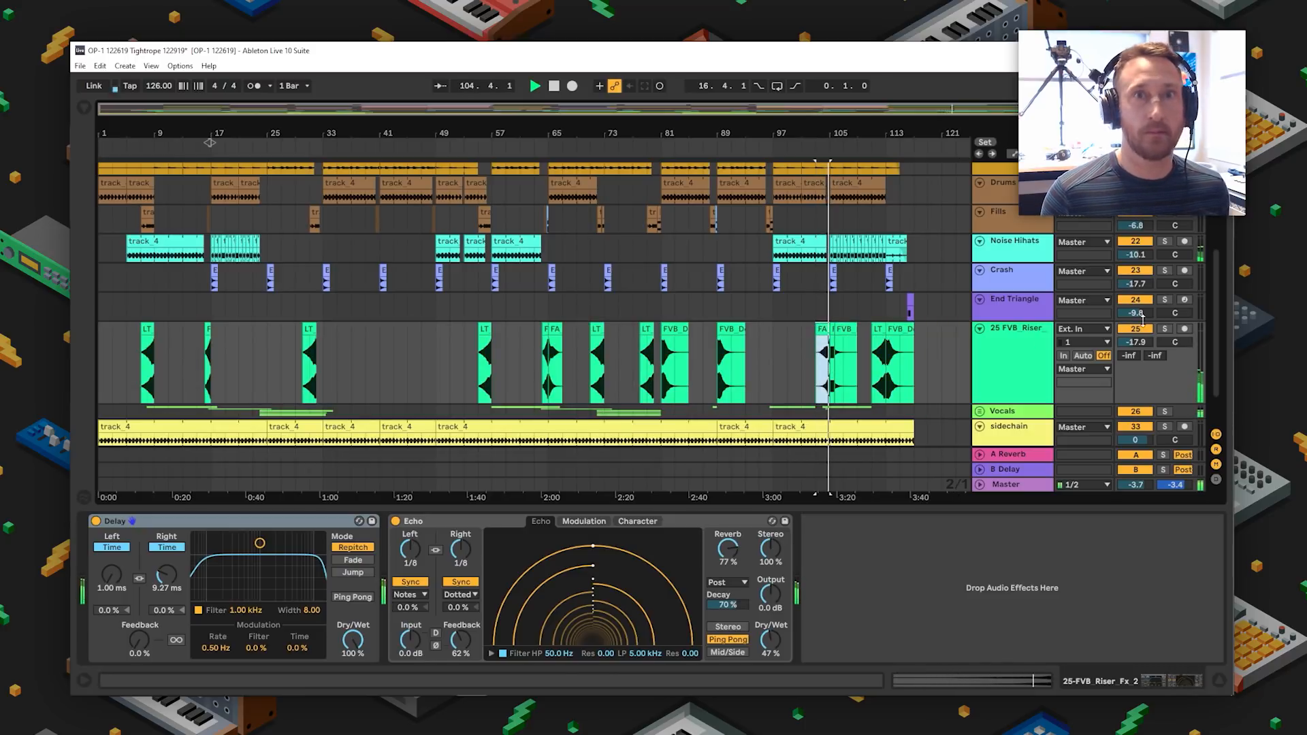
{"action": "left_click", "coordinate": [1165, 329]}
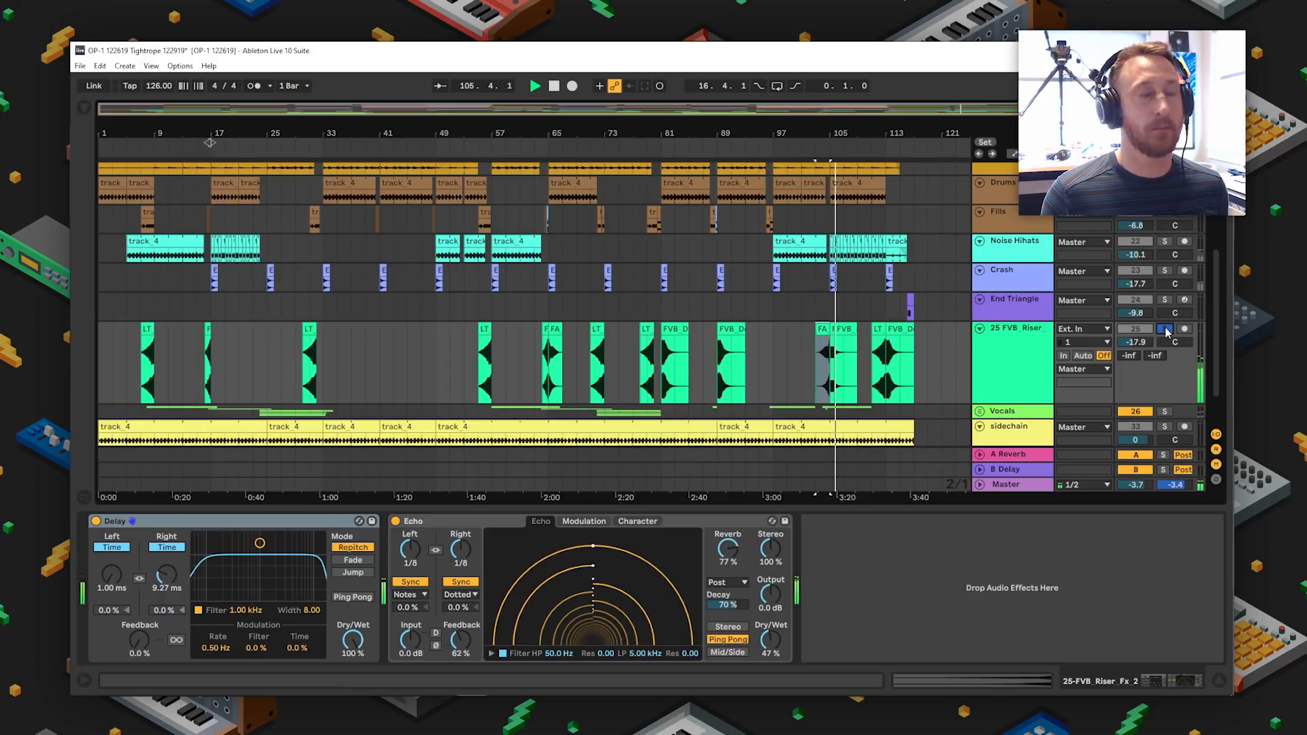
{"action": "left_click", "coordinate": [1165, 329]}
{"action": "key", "text": "space"}
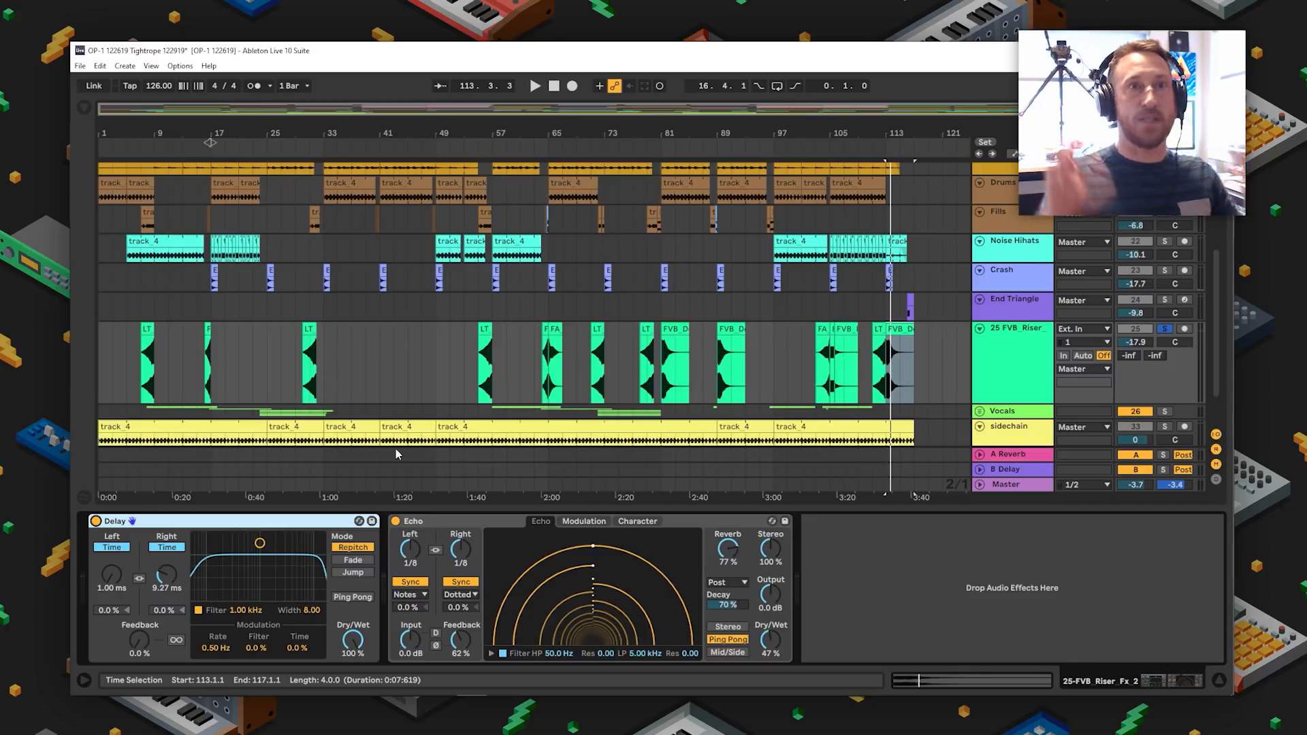
- Solo the End Triangle track and play its clip from 116.1.1
{"action": "left_click", "coordinate": [1164, 300]}
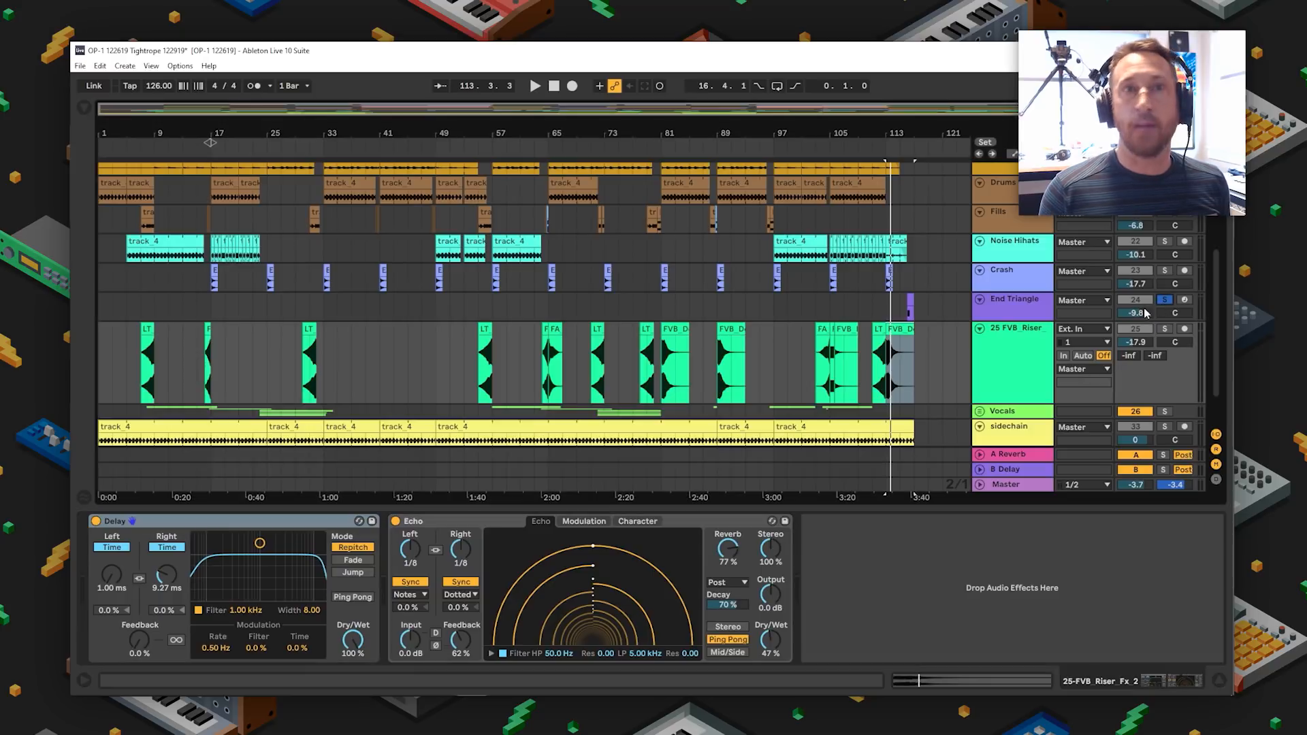
{"action": "left_click", "coordinate": [911, 301]}
{"action": "left_click", "coordinate": [911, 299]}
{"action": "key", "text": "space"}
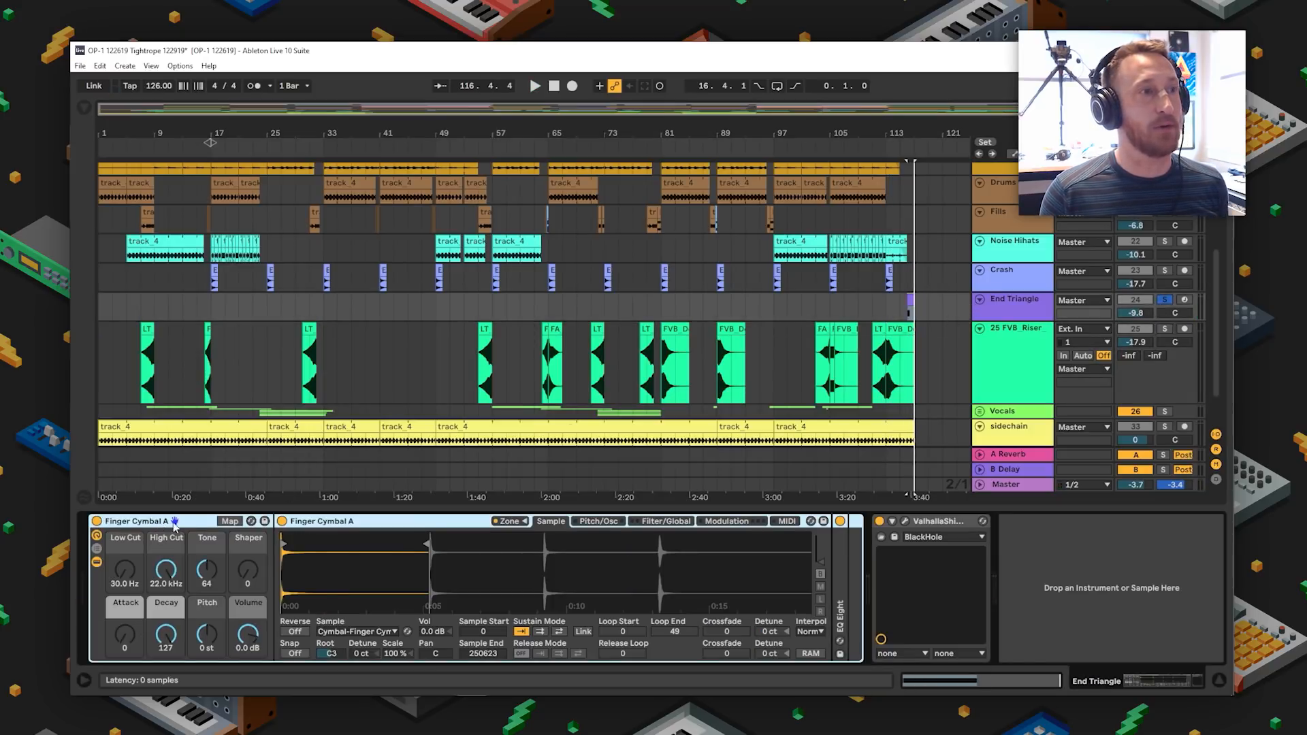
- Open the End Triangle track's ValhallaShimmer reverb and compare the clip with the reverb on and bypassed
{"action": "left_click", "coordinate": [905, 521]}
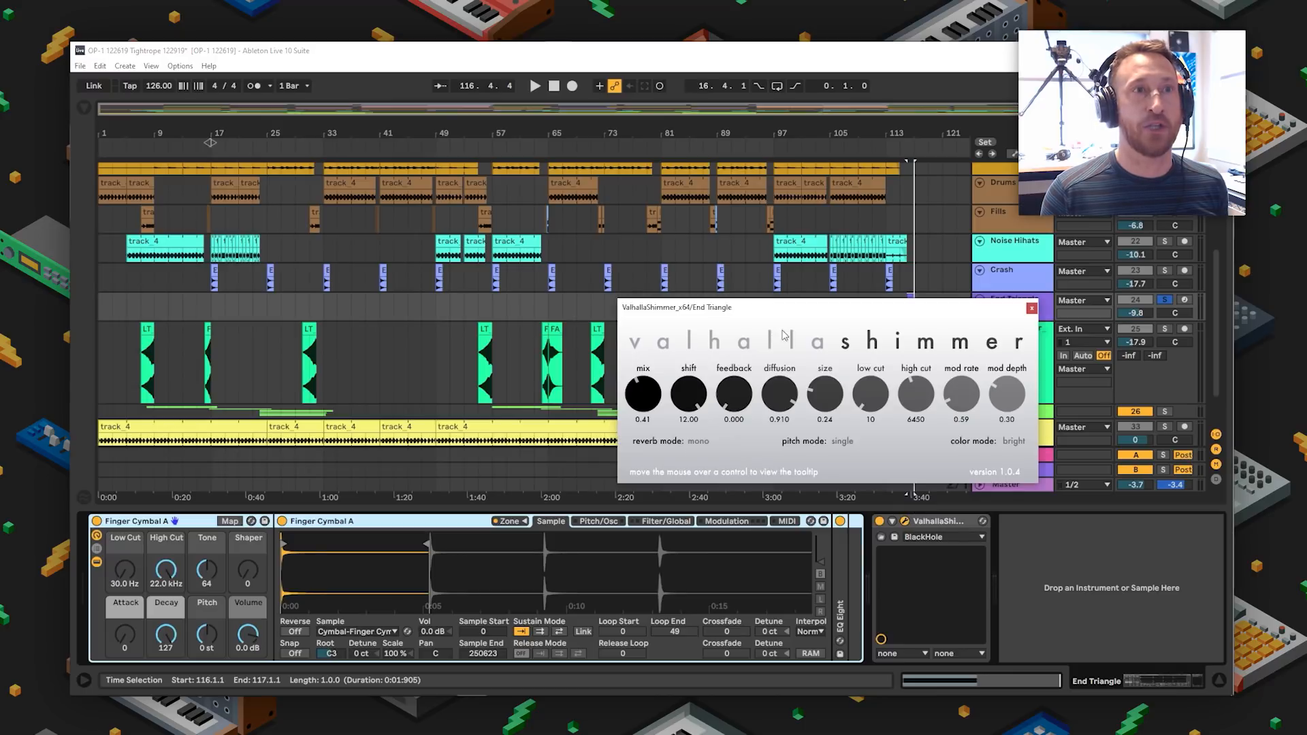
{"action": "left_click_drag", "start_coordinate": [789, 301], "coordinate": [684, 291]}
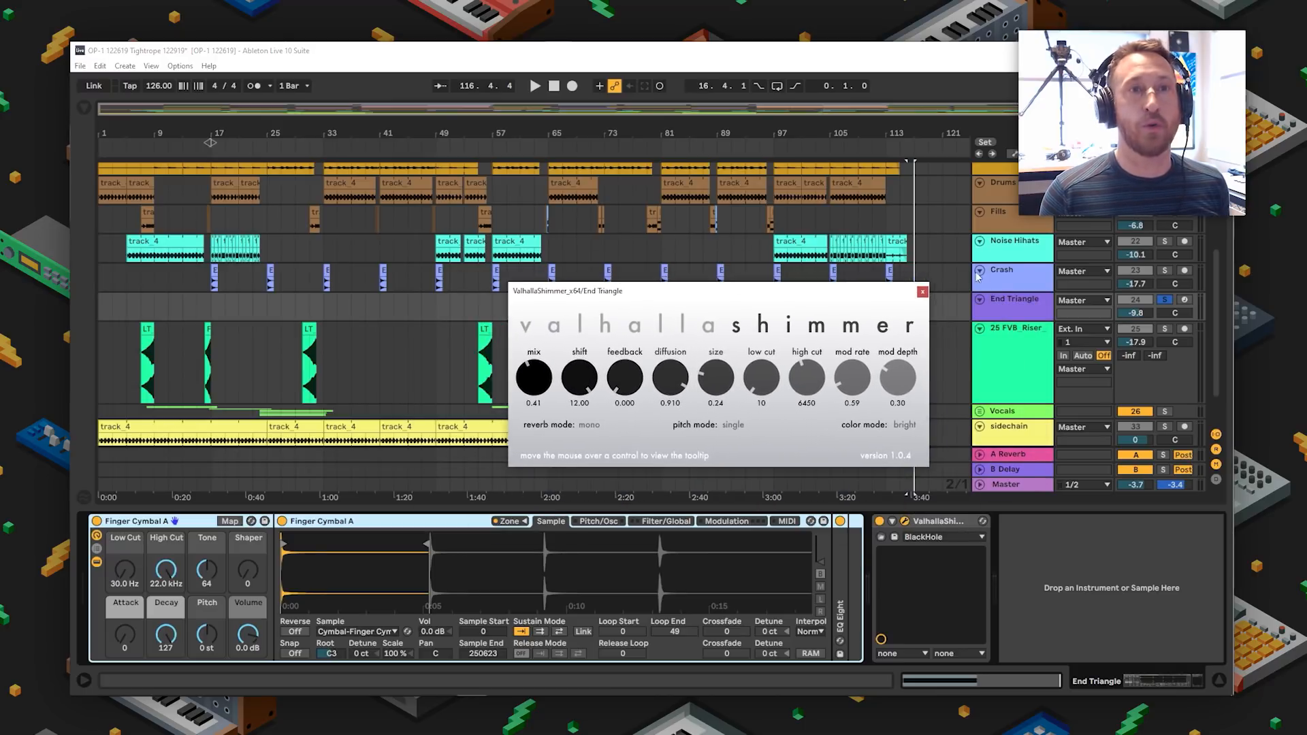
{"action": "key", "text": "space"}
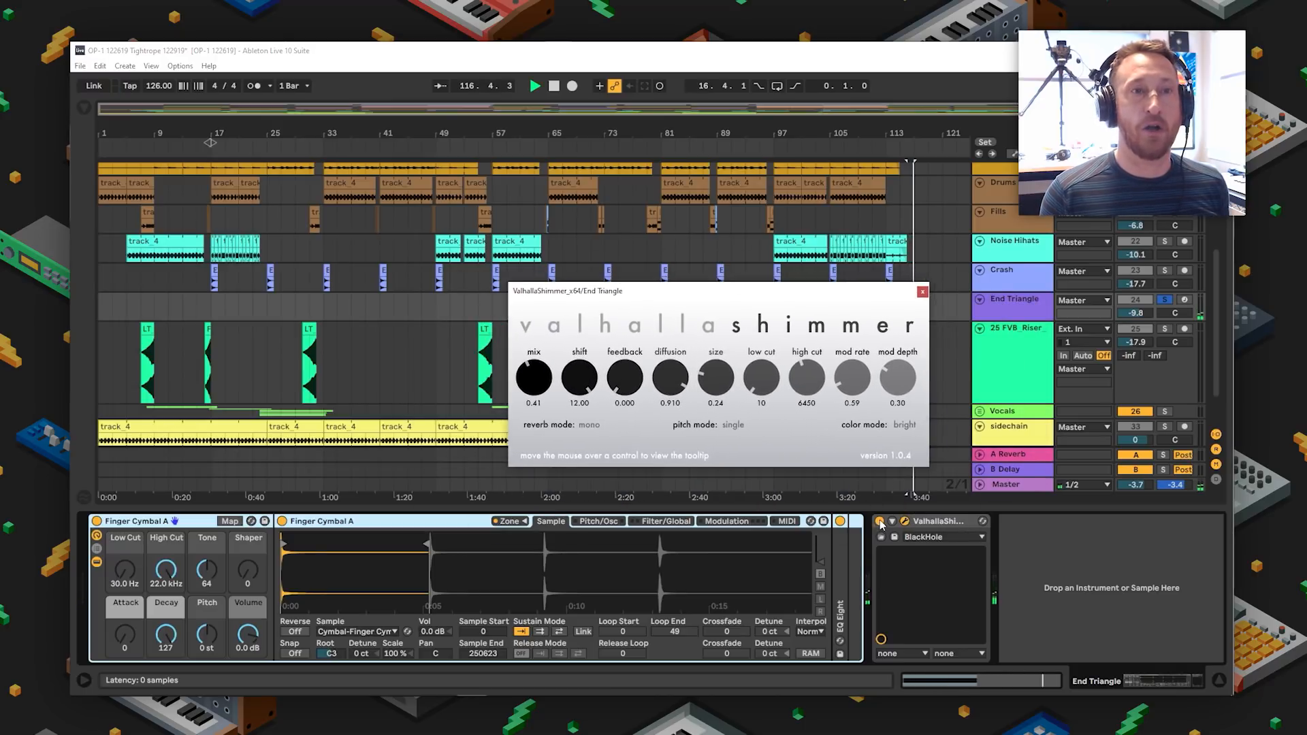
{"action": "left_click", "coordinate": [879, 522]}
{"action": "key", "text": "space"}
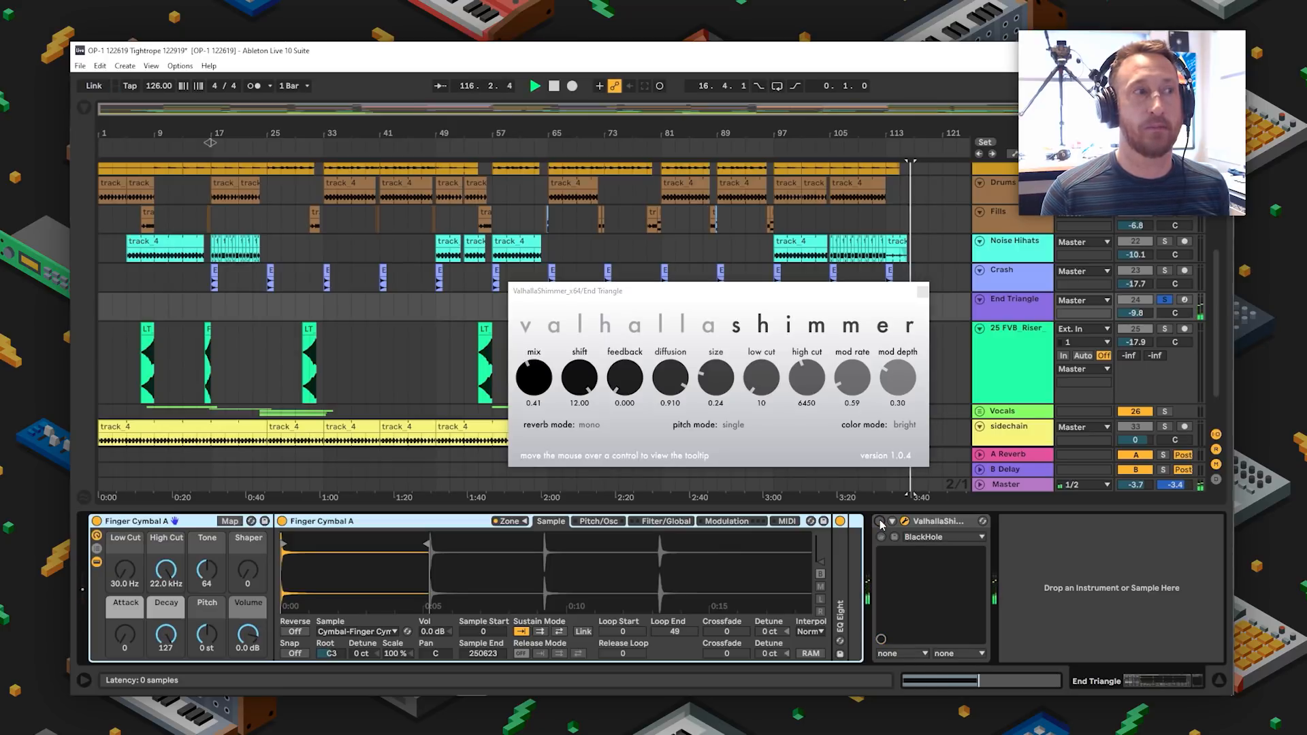
{"action": "left_click", "coordinate": [879, 521]}
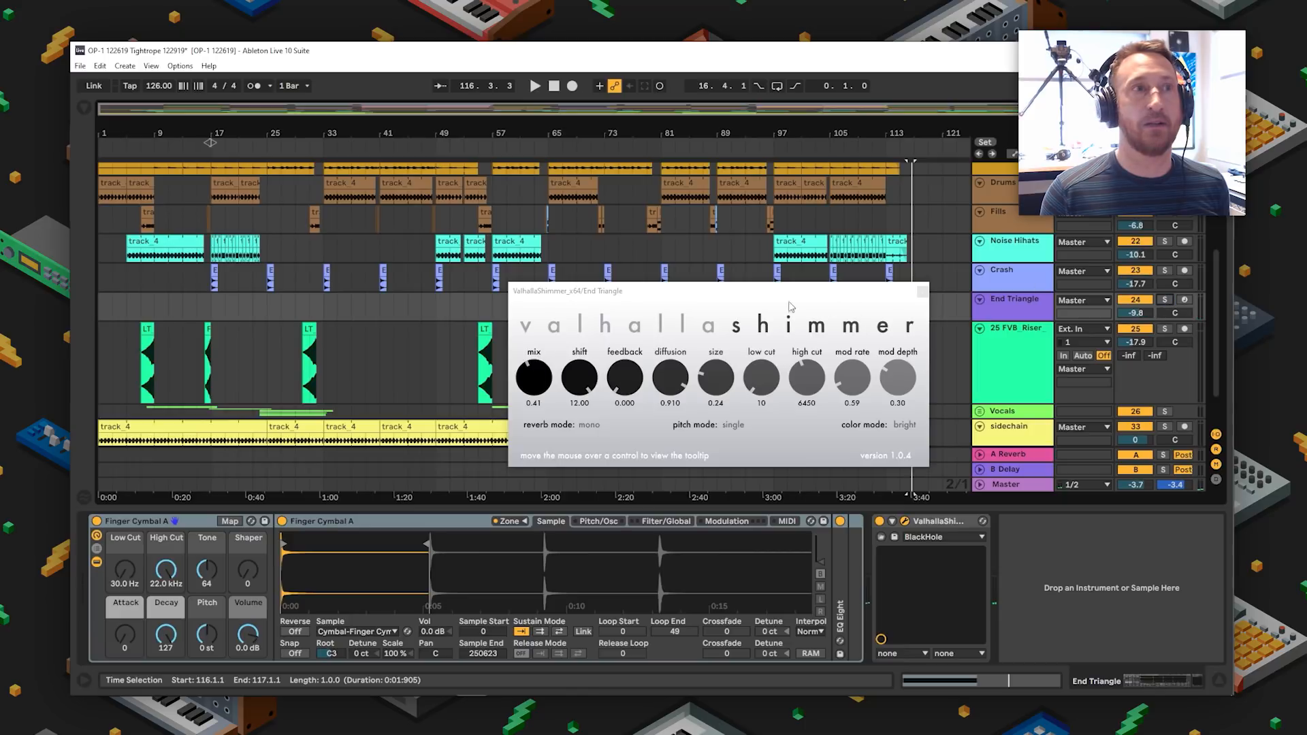
- Play the Crash track's clip at 81.1.1 soloed, then unsolo the track
{"action": "left_click_drag", "start_coordinate": [665, 293], "coordinate": [633, 419]}
{"action": "left_click", "coordinate": [665, 272]}
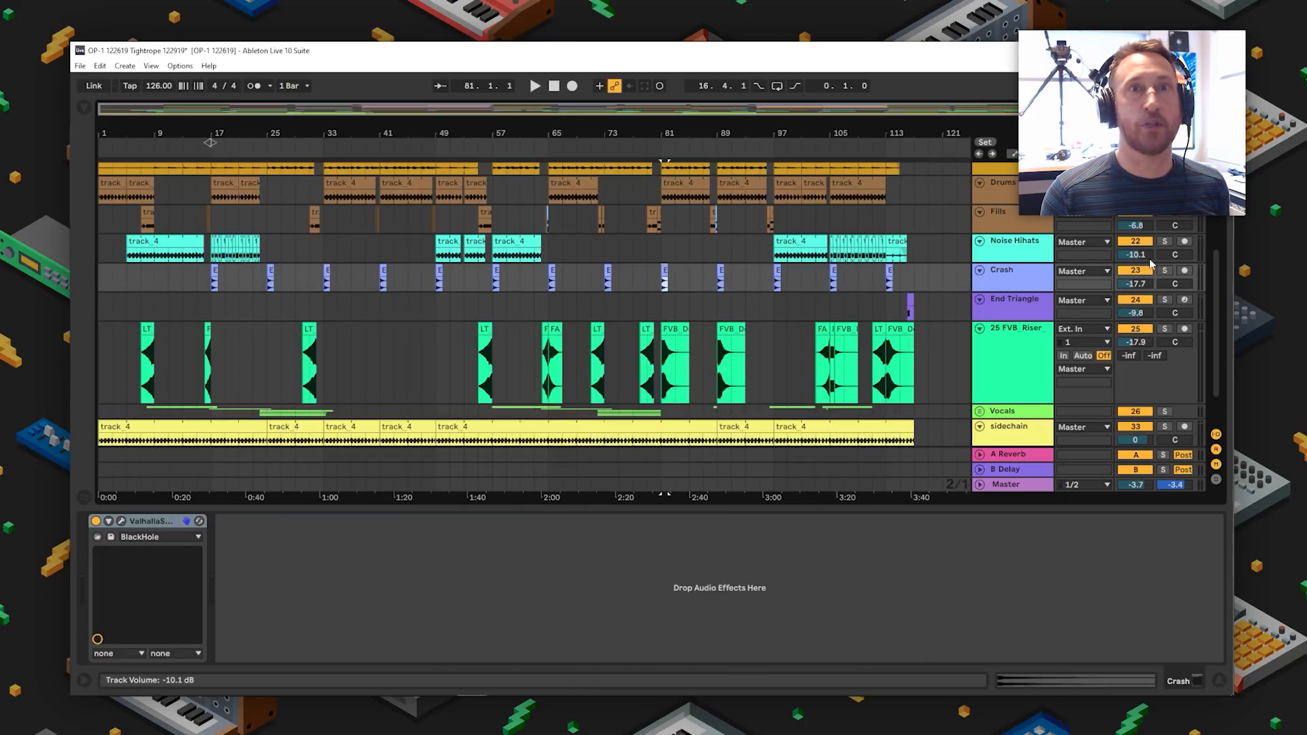
{"action": "left_click", "coordinate": [1164, 271]}
{"action": "key", "text": "space"}
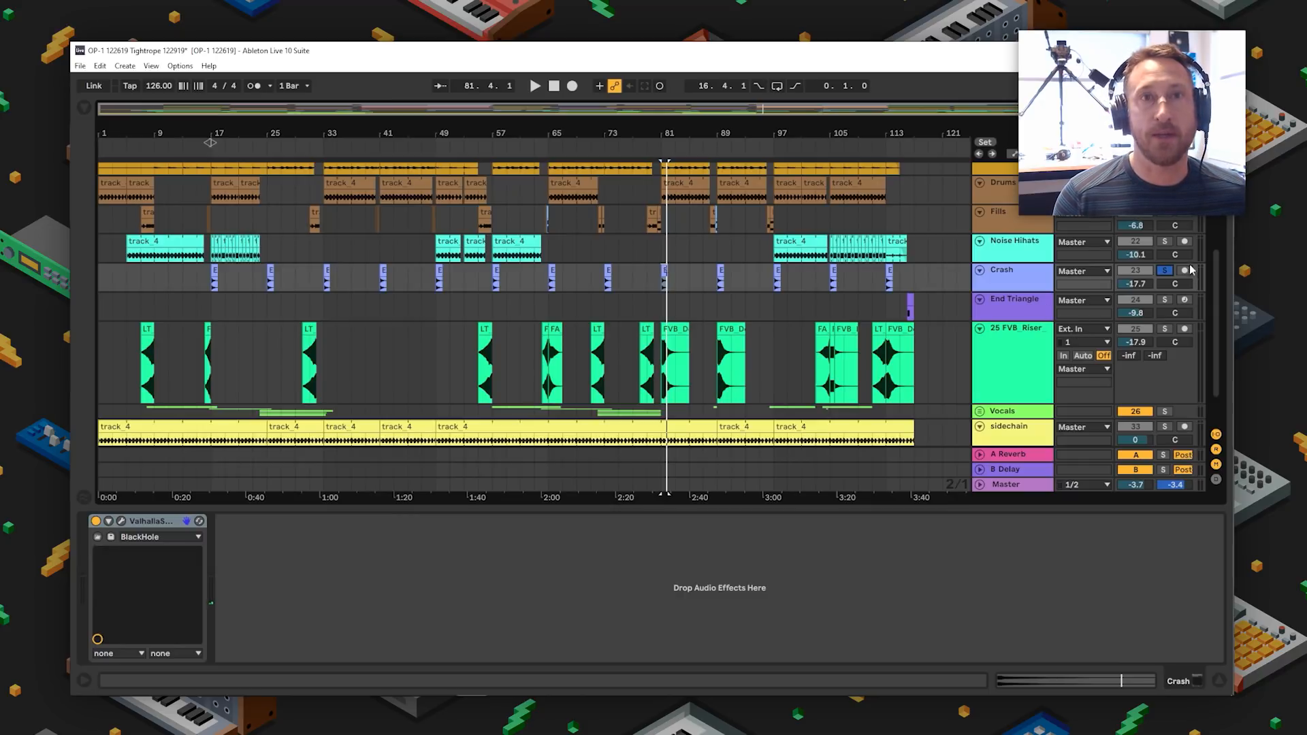
{"action": "left_click", "coordinate": [1164, 271]}
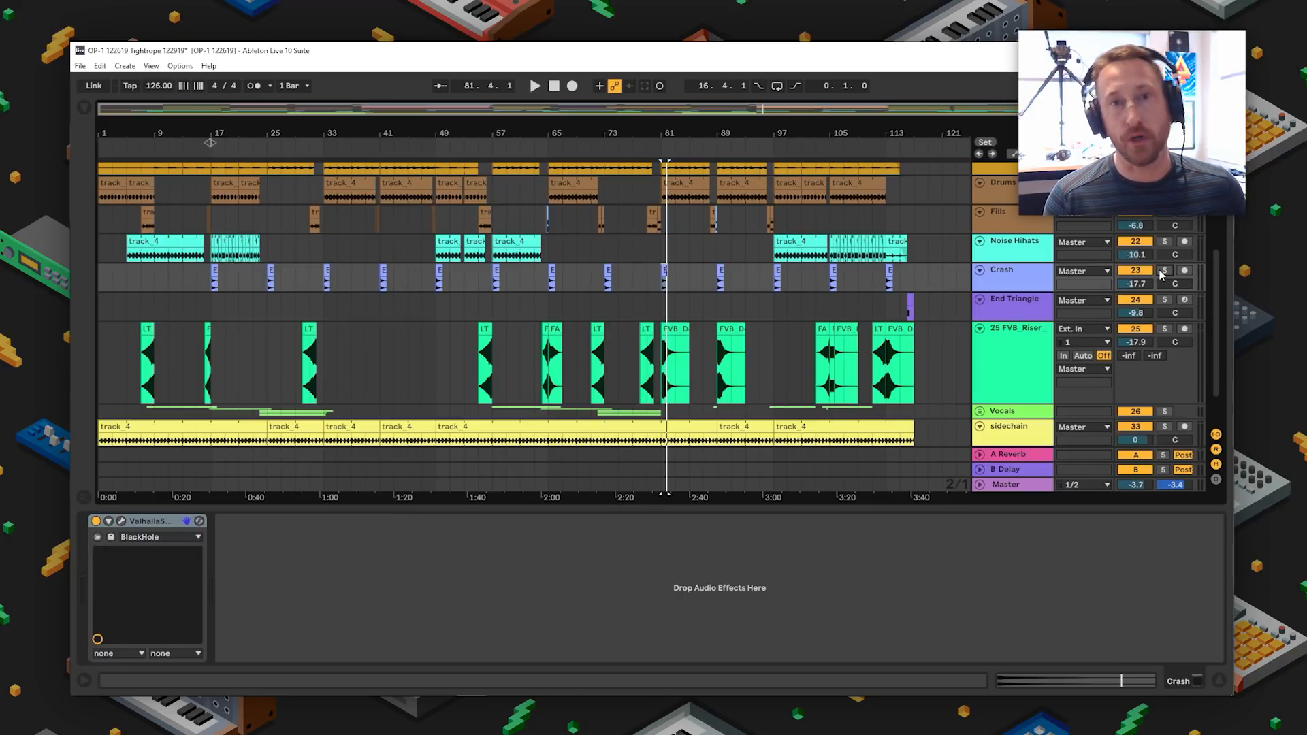
- Solo the Noise Hihats track and play its clip from 97.1.1 with the Texture device bypassed
{"action": "left_click", "coordinate": [1165, 242]}
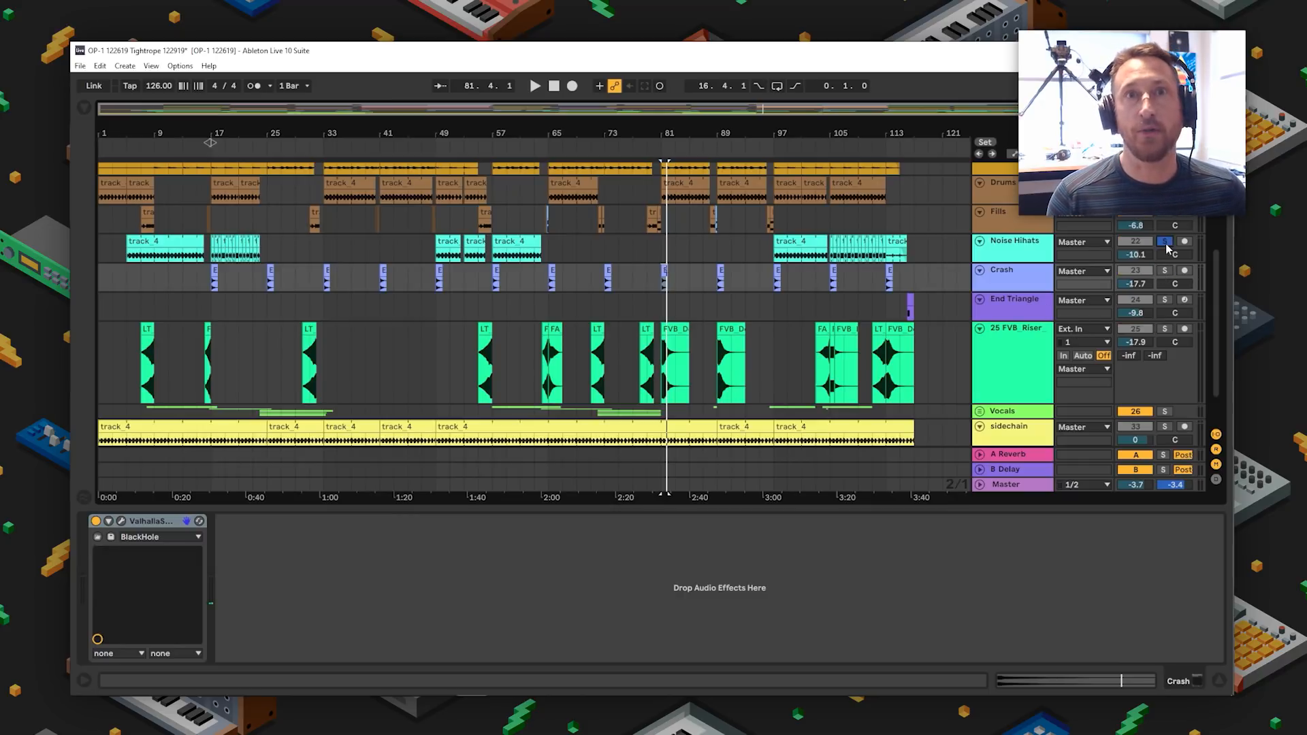
{"action": "left_click", "coordinate": [793, 237]}
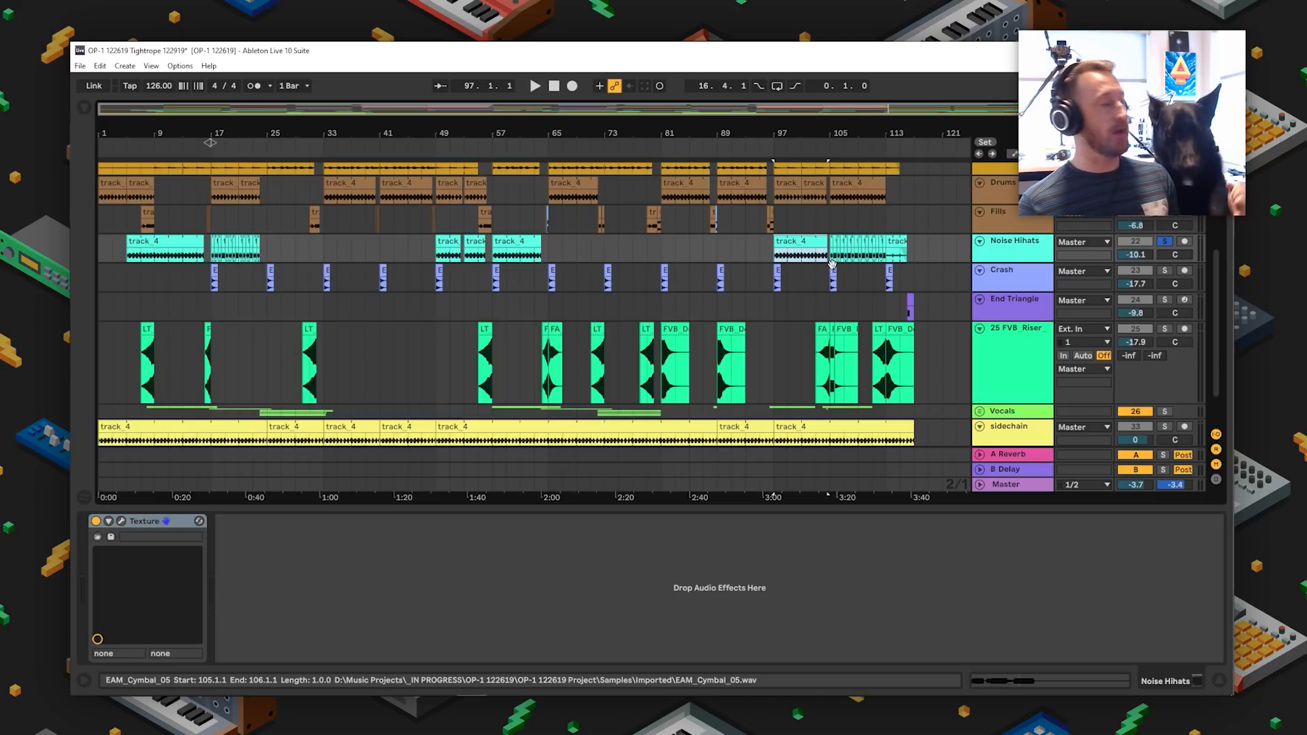
{"action": "scroll", "coordinate": [1008, 249], "scroll_direction": "up", "scroll_amount": 1}
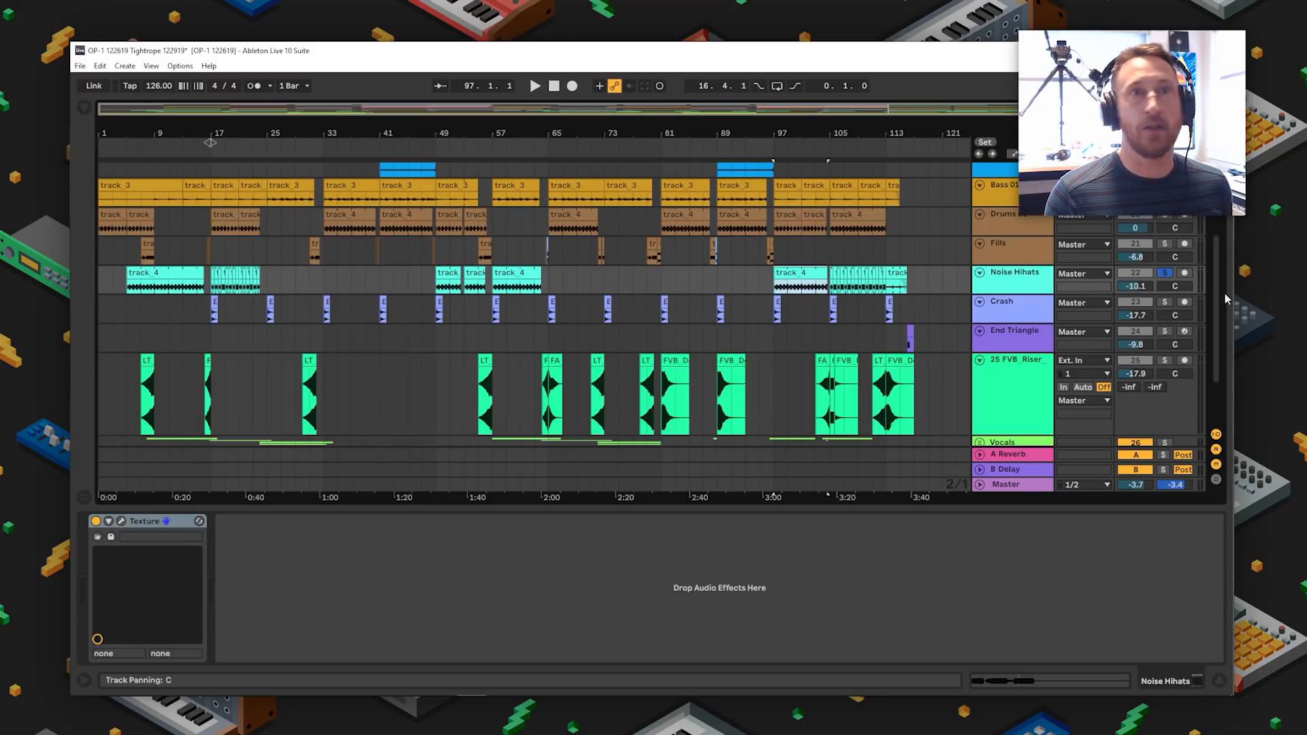
{"action": "left_click", "coordinate": [95, 522]}
{"action": "key", "text": "space"}
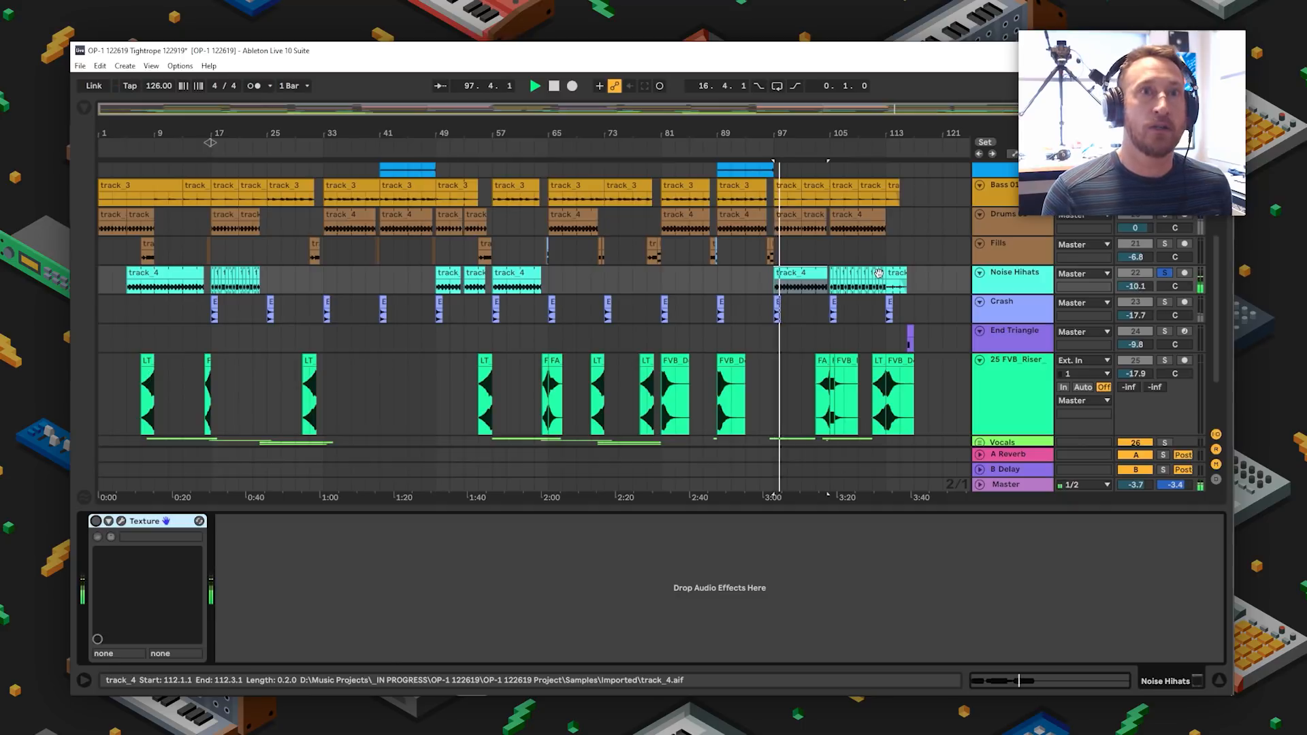
{"action": "key", "text": "space"}
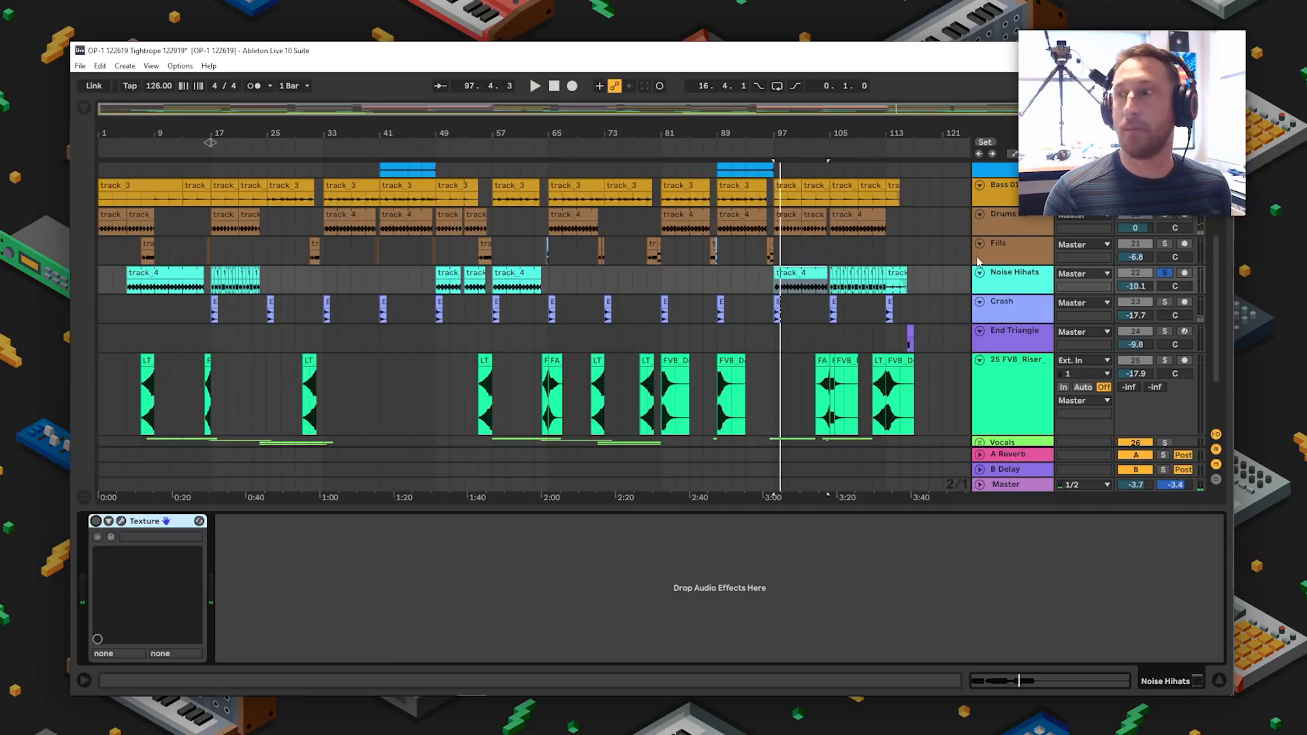
- Compare the device chains of the Drums 01 and Noise Hihats tracks
{"action": "left_click", "coordinate": [1003, 226]}
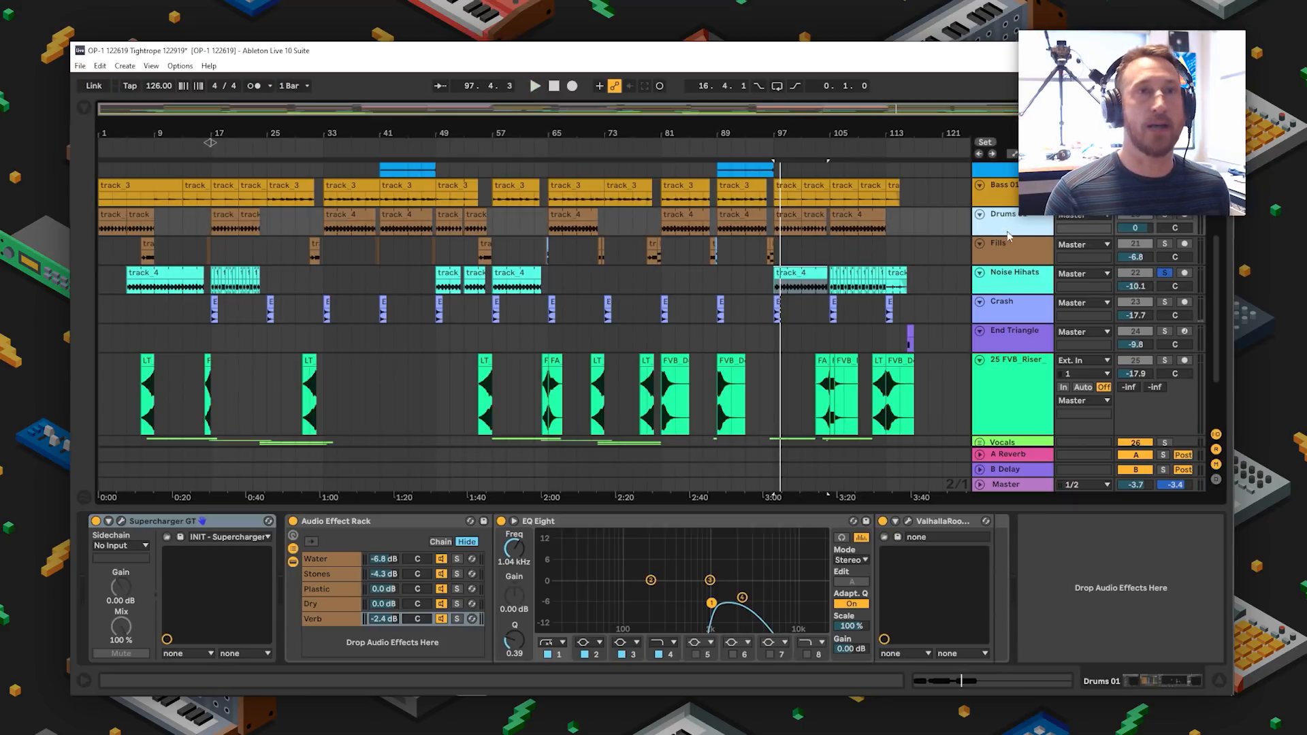
{"action": "left_click", "coordinate": [1007, 280]}
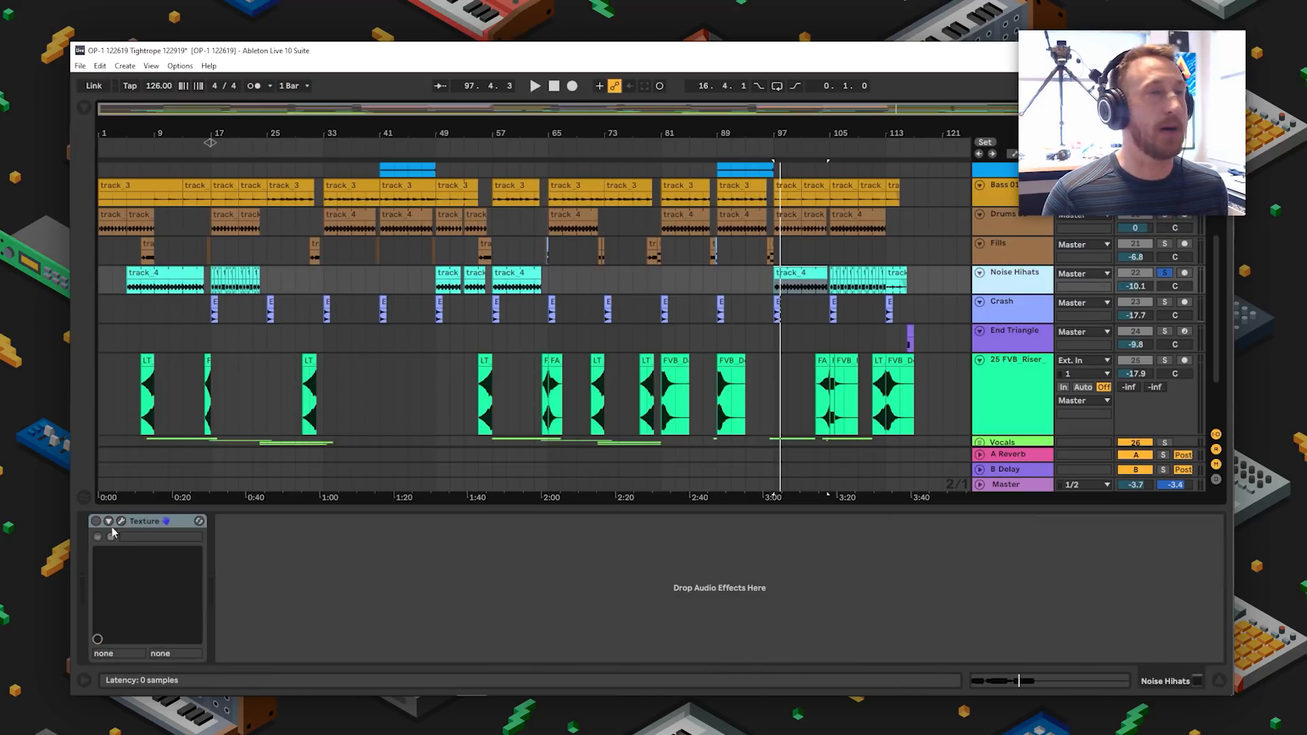
{"action": "left_click", "coordinate": [1160, 218]}
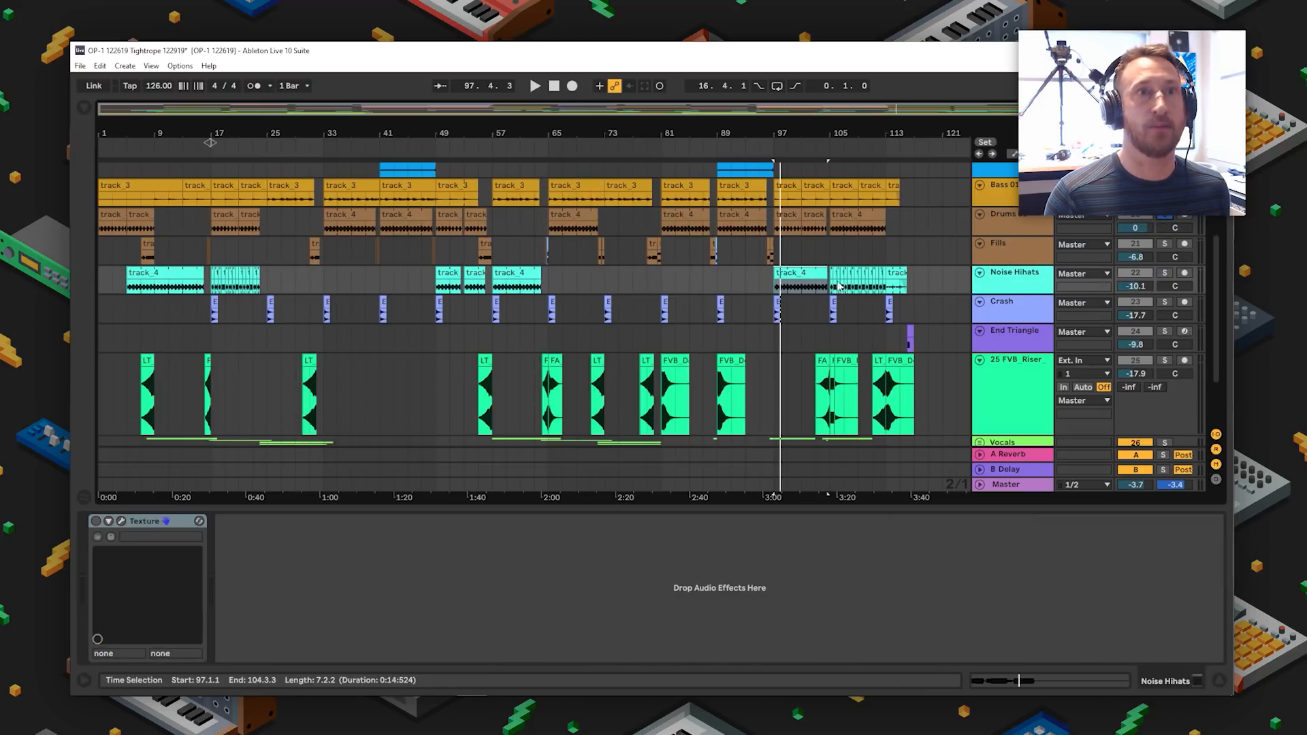
{"action": "left_click", "coordinate": [1029, 277]}
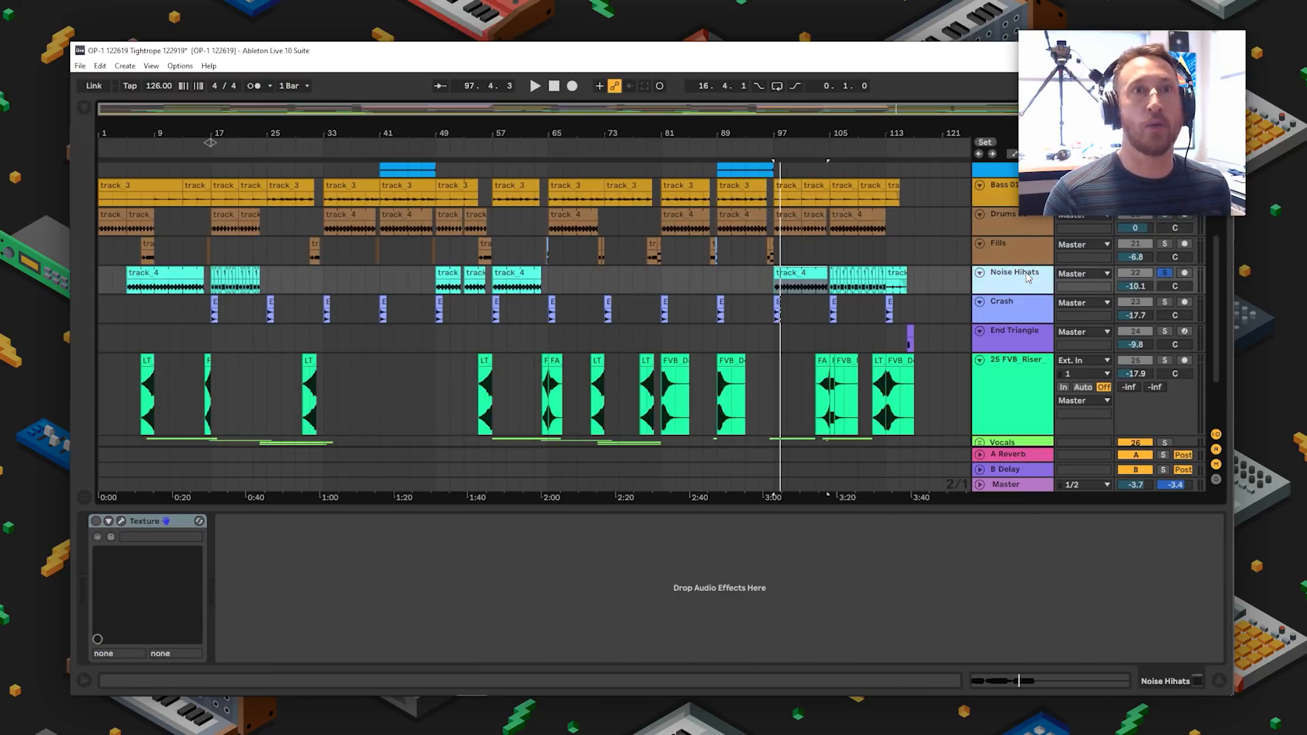
{"action": "left_click", "coordinate": [995, 219]}
- Open the Texture plug-in window of the Noise Hihats track and move it clear of the device view
{"action": "left_click", "coordinate": [1014, 279]}
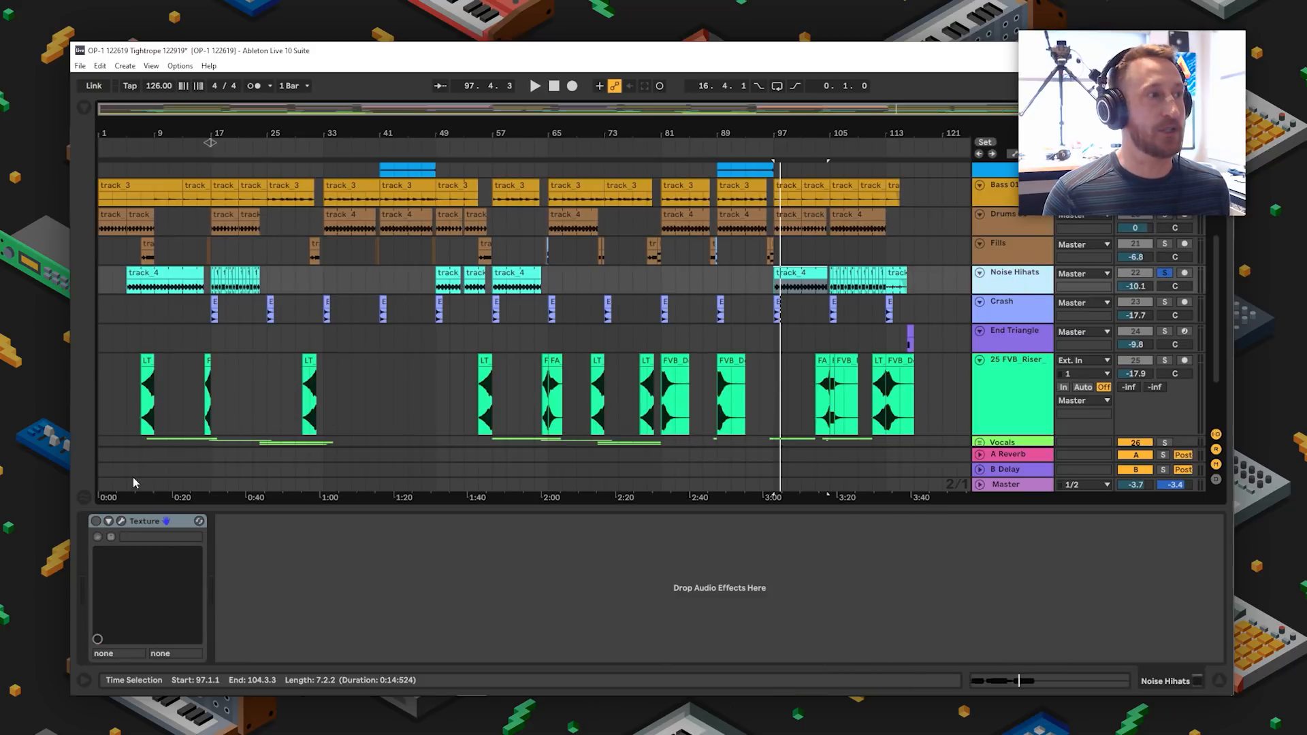
{"action": "left_click", "coordinate": [121, 522]}
{"action": "left_click_drag", "start_coordinate": [812, 316], "coordinate": [465, 156]}
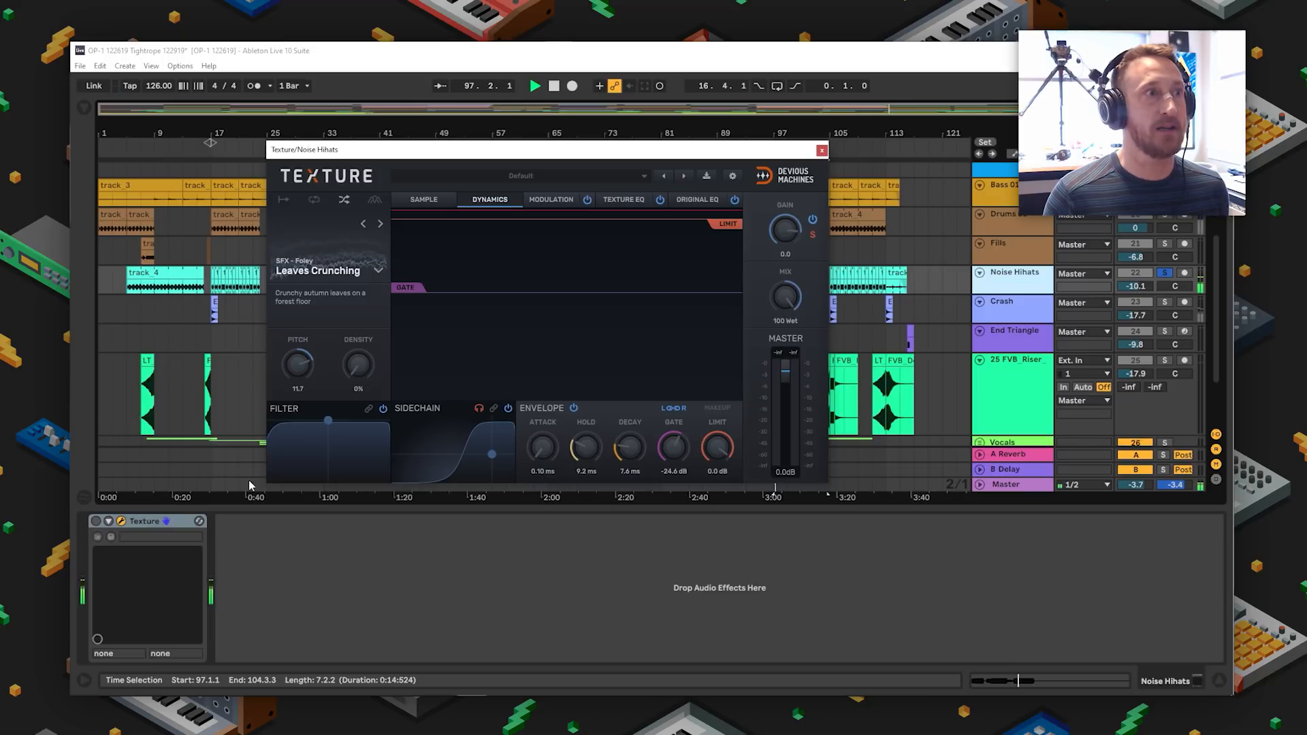
- Turn the Texture device back on, audition the Leather and Marker Pen noise sources, and return to Leaves Crunching
{"action": "left_click", "coordinate": [97, 522]}
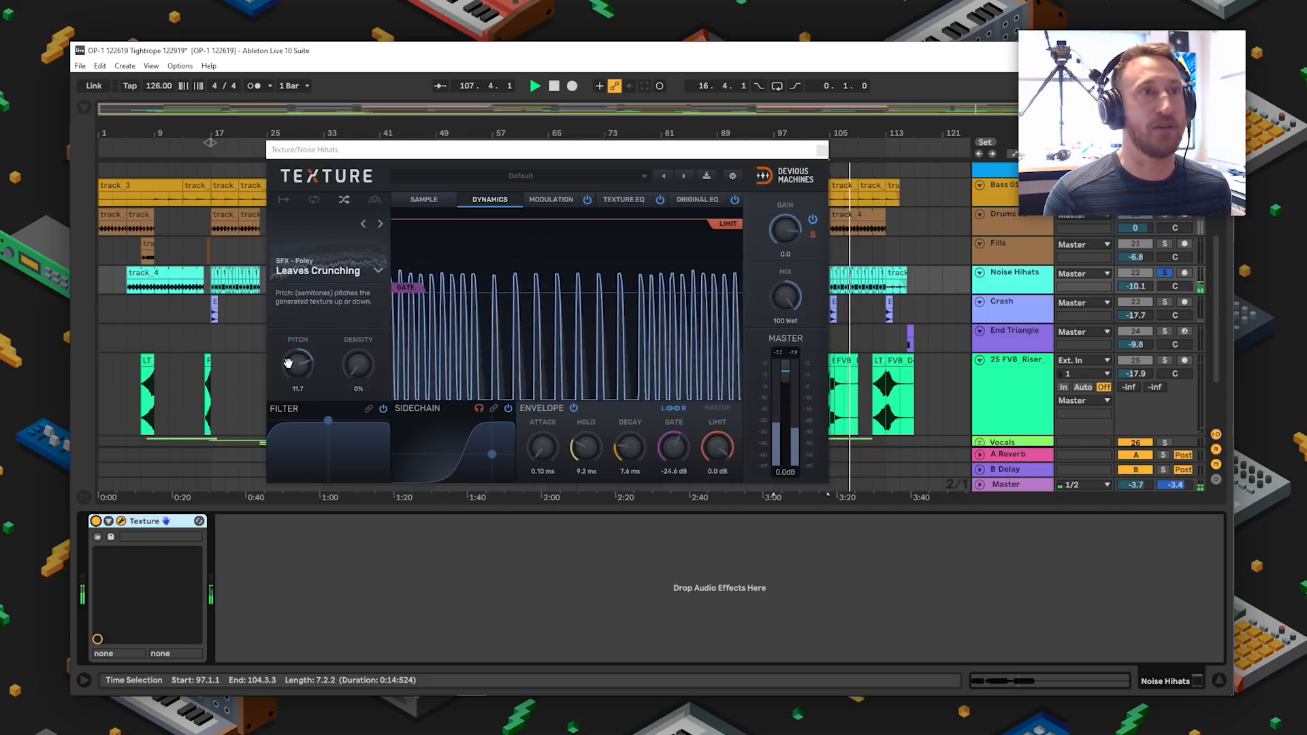
{"action": "key", "text": "space"}
{"action": "left_click", "coordinate": [363, 224]}
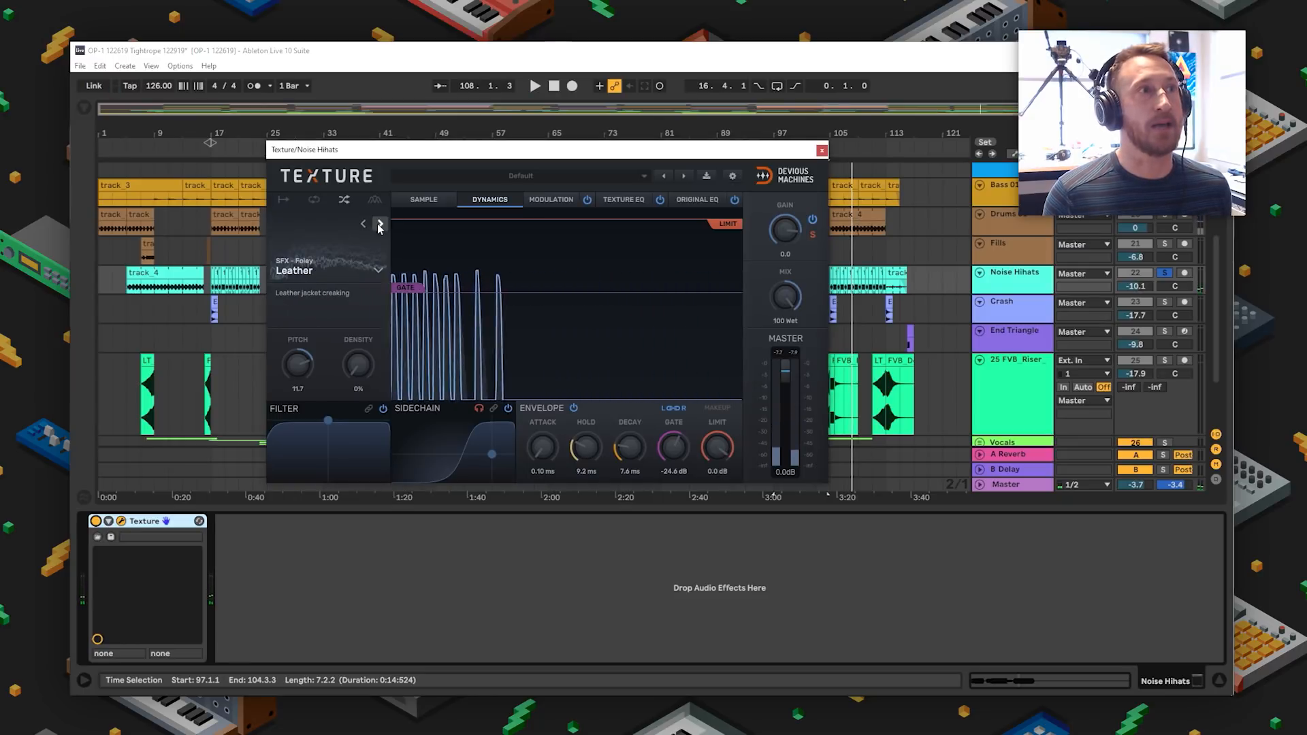
{"action": "key", "text": "space"}
{"action": "left_click", "coordinate": [380, 224]}
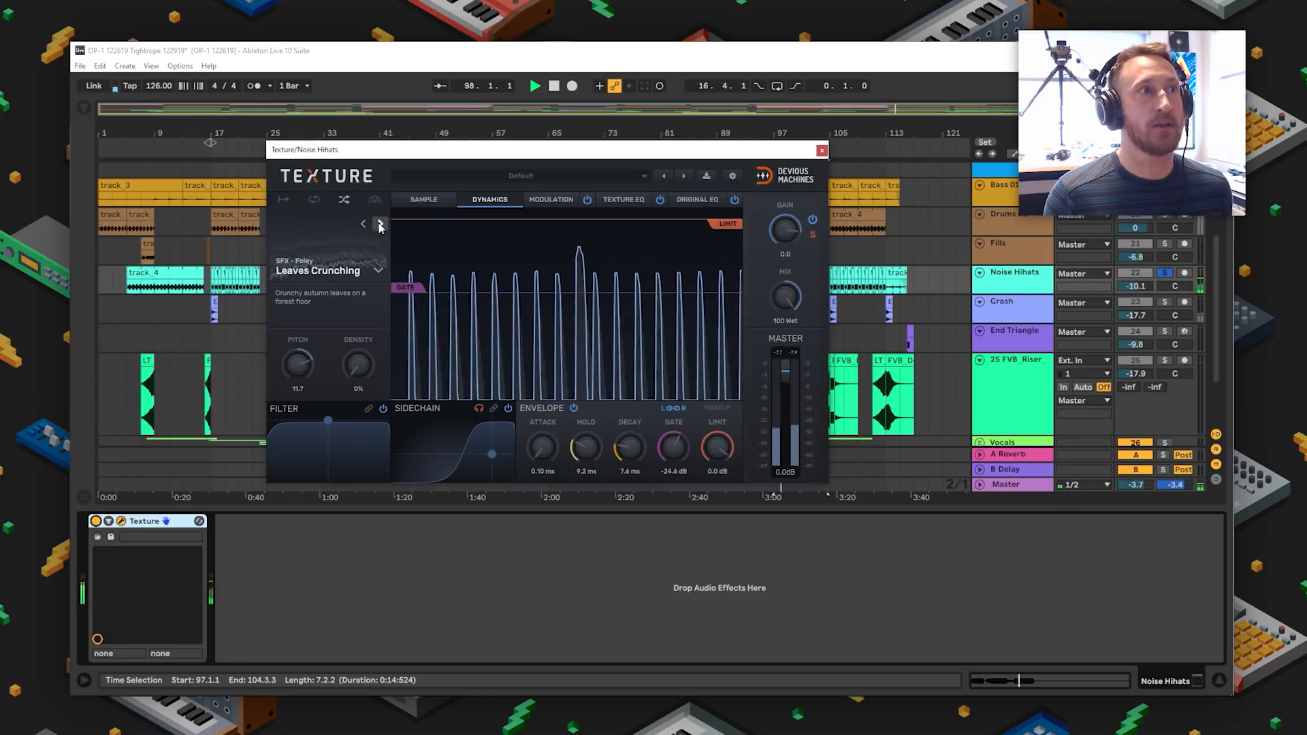
{"action": "left_click", "coordinate": [381, 224]}
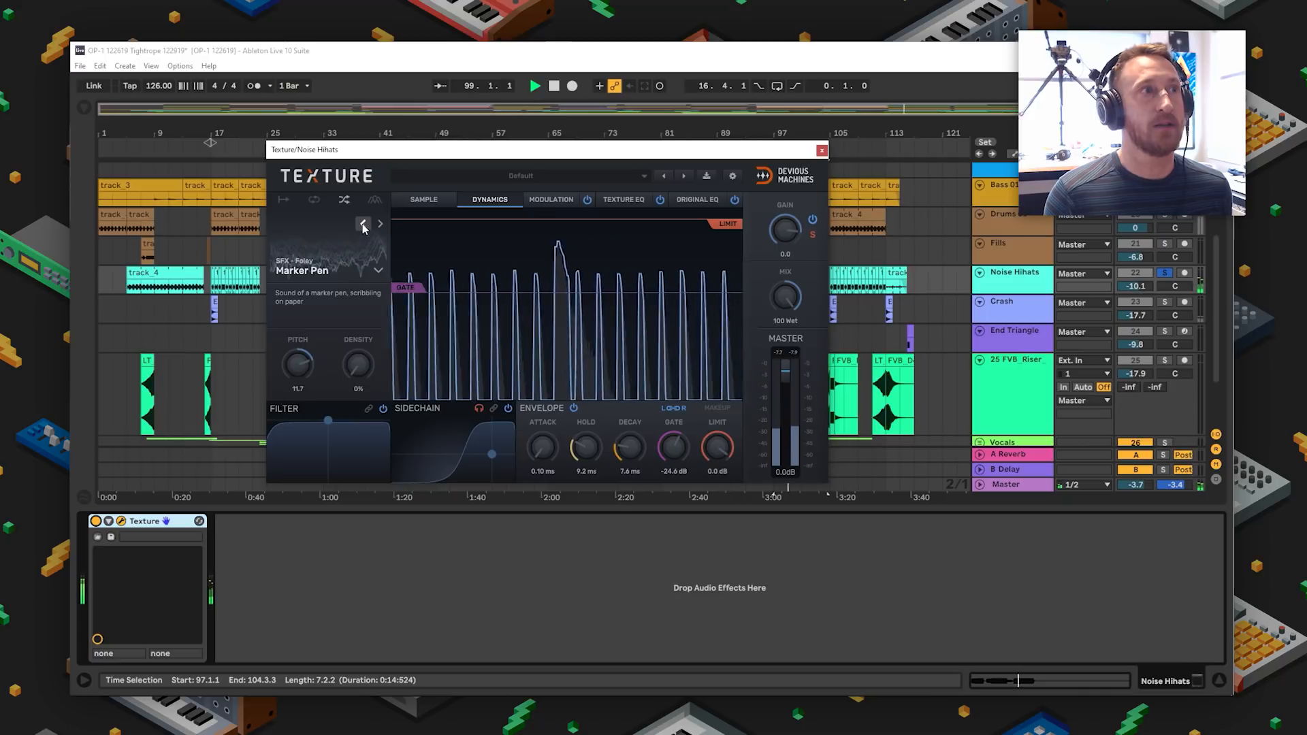
{"action": "left_click", "coordinate": [363, 224]}
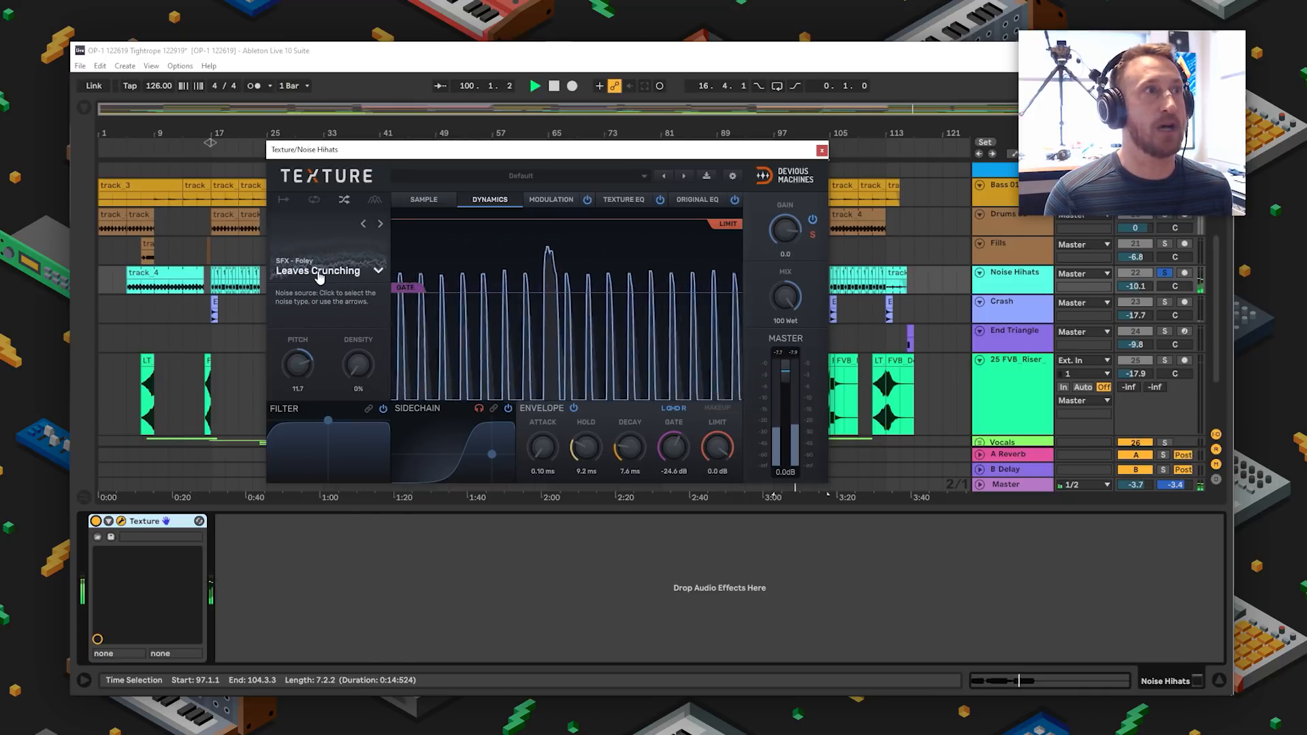
- Check Texture's noise source list while keeping Leaves Crunching, then close the plug-in window and stop playback
{"action": "left_click", "coordinate": [378, 271]}
{"action": "left_click", "coordinate": [564, 153]}
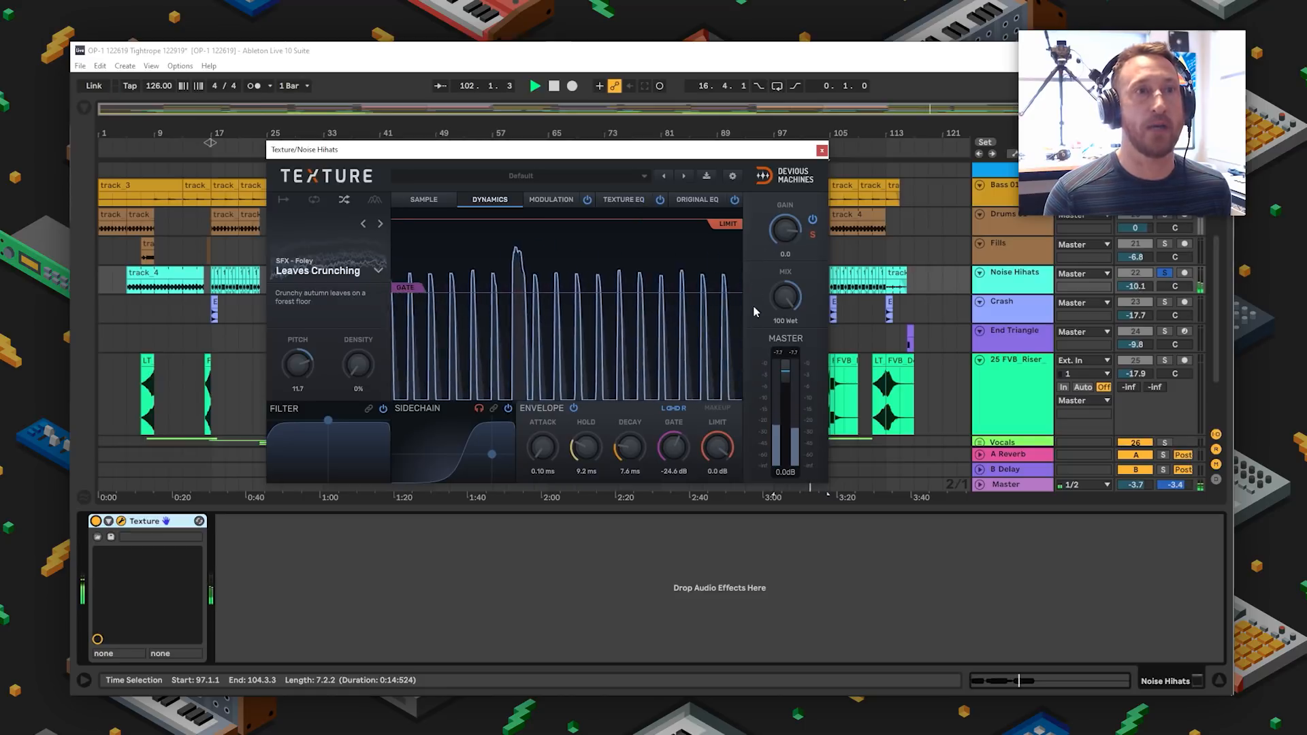
{"action": "left_click", "coordinate": [822, 150]}
{"action": "key", "text": "space"}
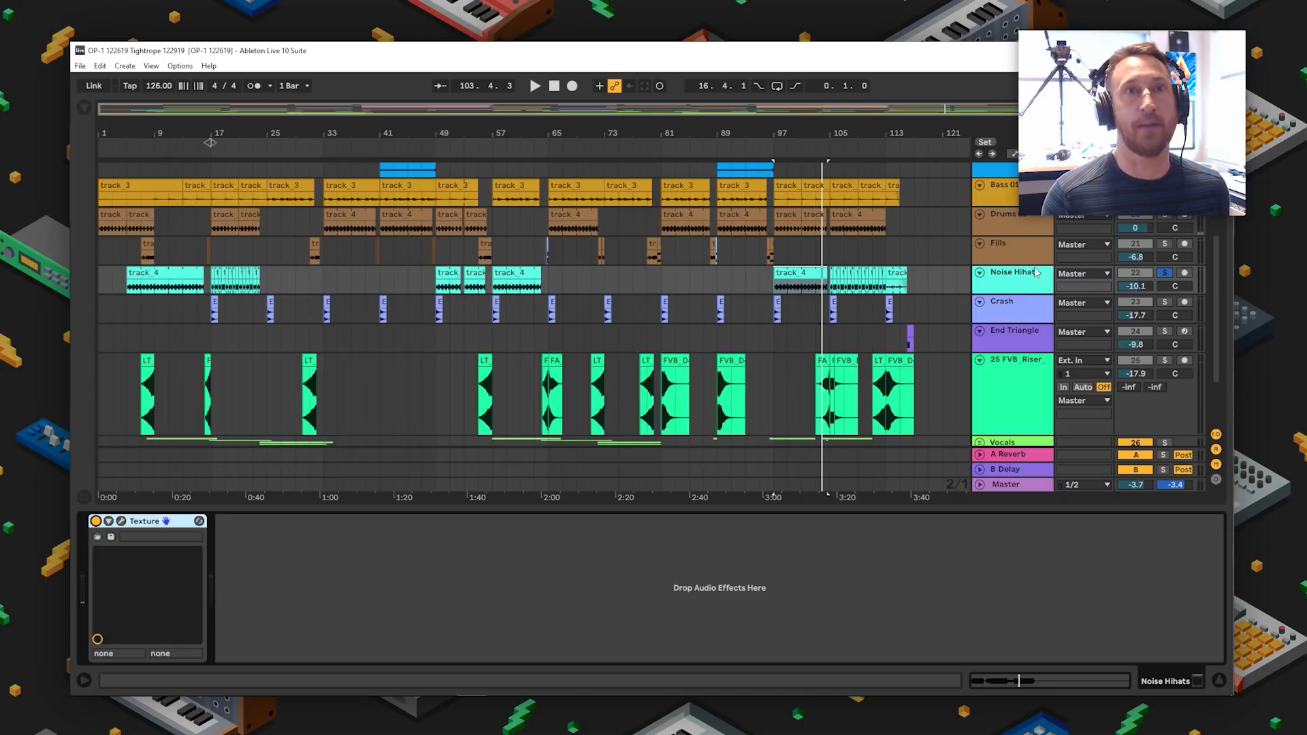
- Unsolo the Noise Hihats track and select the Fills clip at 79.1.1
{"action": "left_click", "coordinate": [1165, 244]}
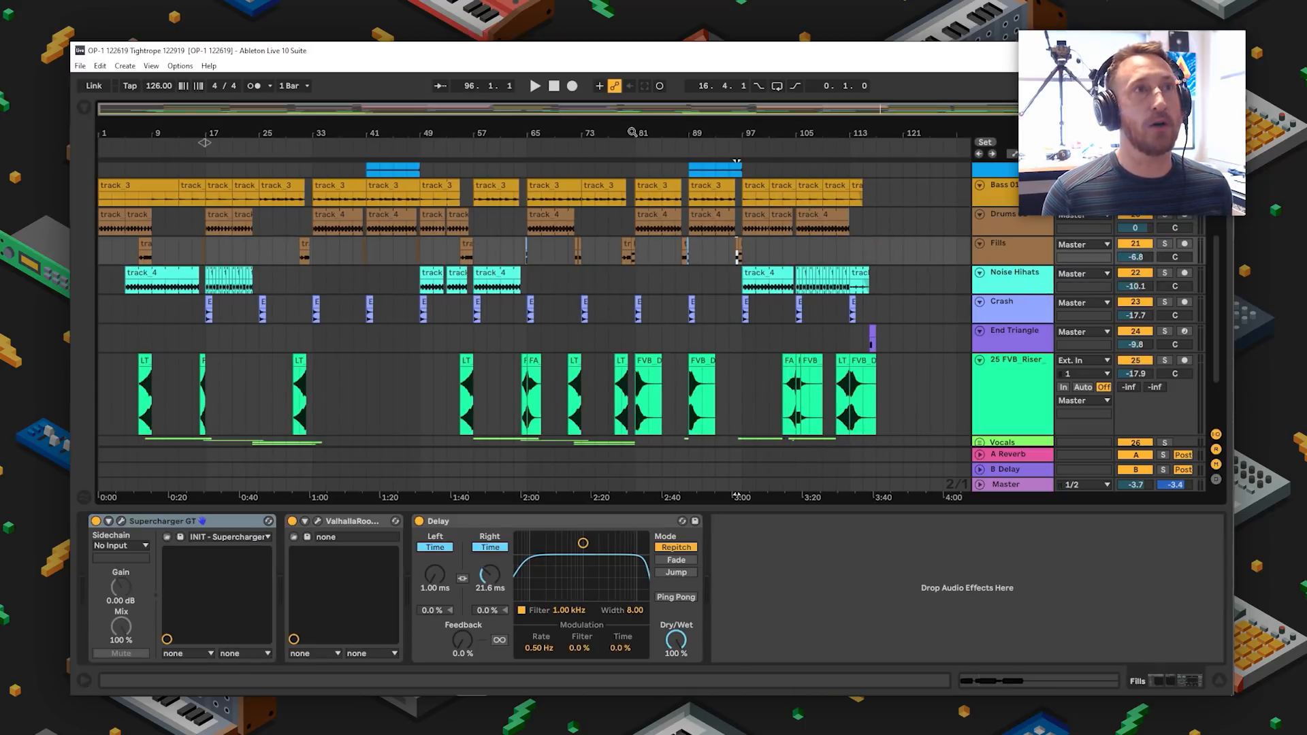
{"action": "left_click_drag", "start_coordinate": [633, 133], "coordinate": [644, 131]}
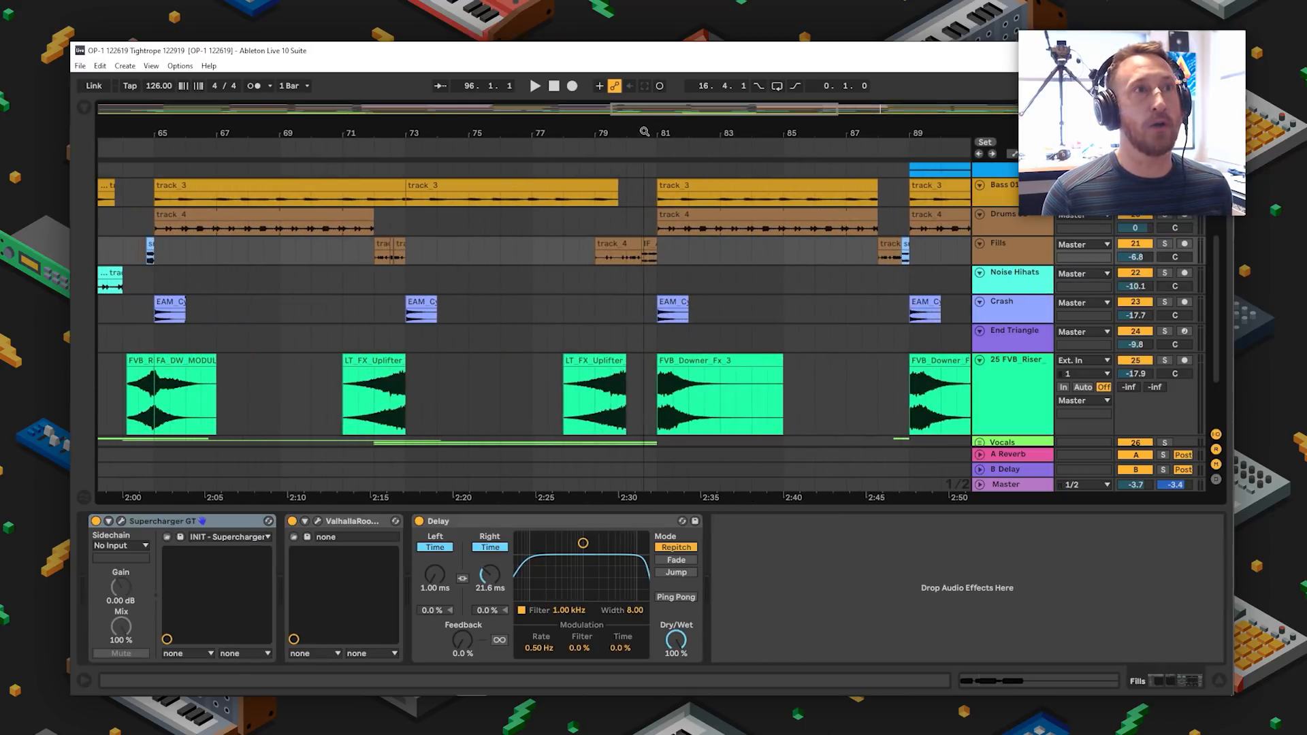
{"action": "left_click", "coordinate": [748, 213]}
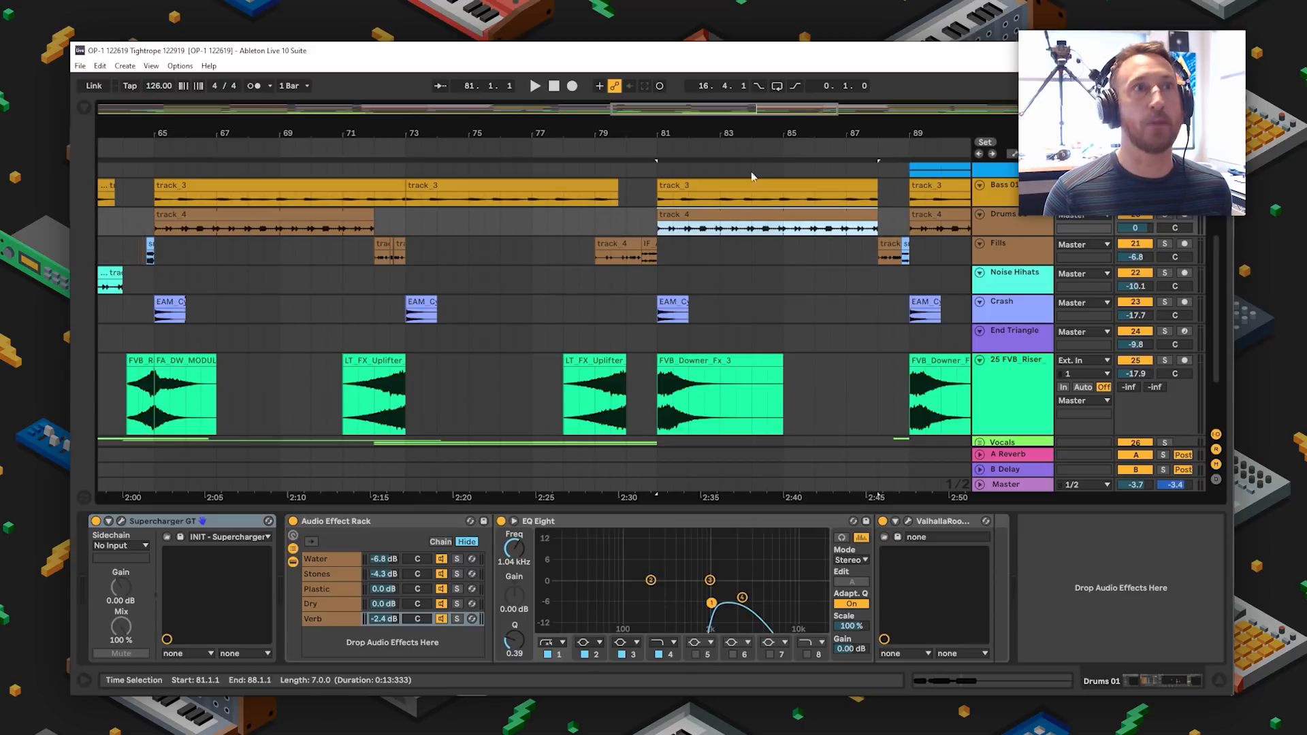
{"action": "left_click_drag", "start_coordinate": [633, 128], "coordinate": [626, 182]}
{"action": "left_click", "coordinate": [578, 250]}
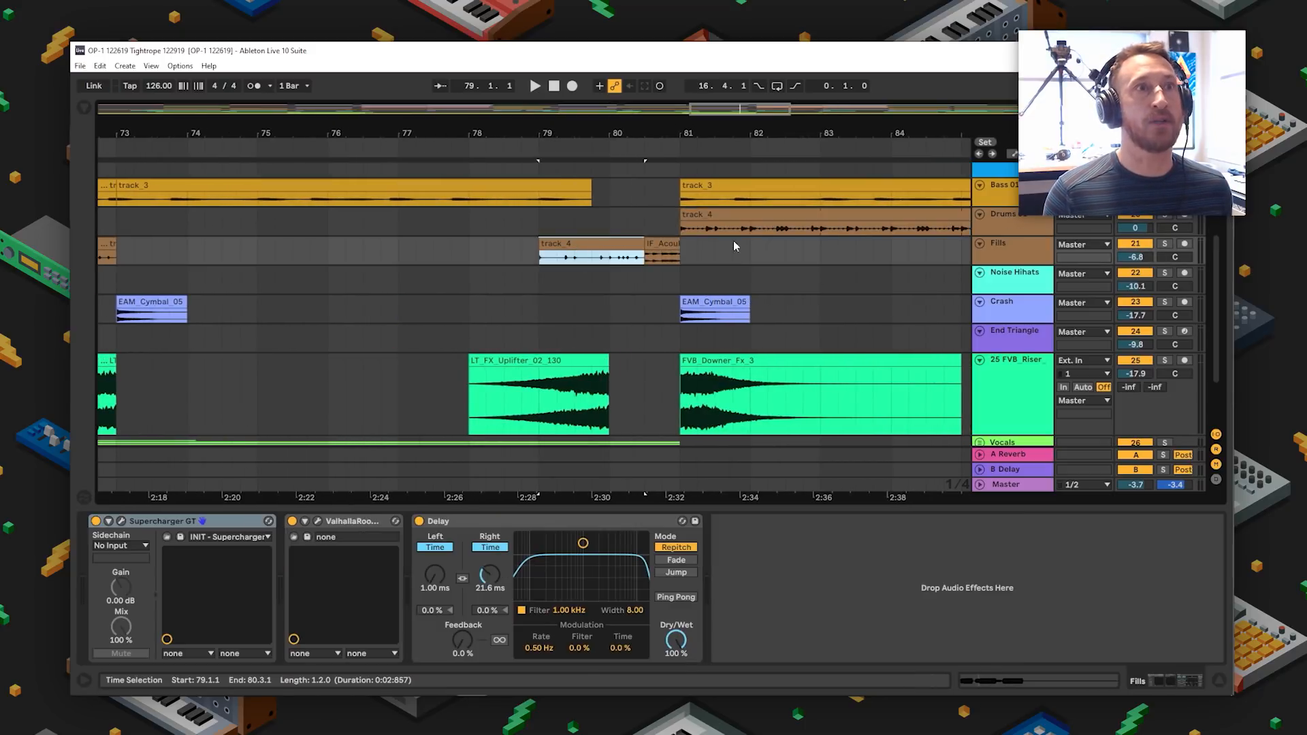
- Examine the Drums 01 and Bass 01 clips that start at 81.1.1 and the tracks around them
{"action": "left_click", "coordinate": [711, 215]}
{"action": "left_click", "coordinate": [715, 186]}
{"action": "scroll", "coordinate": [742, 243], "scroll_direction": "up", "scroll_amount": 5}
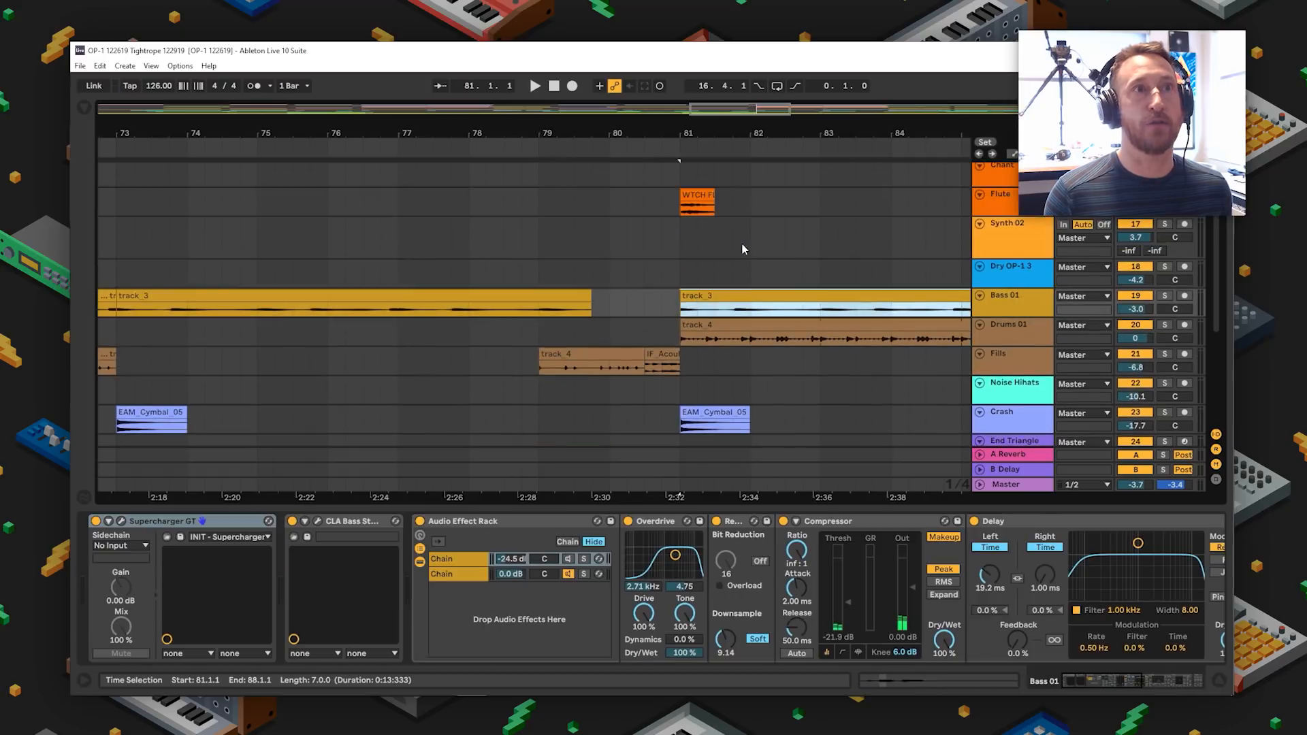
{"action": "scroll", "coordinate": [693, 263], "scroll_direction": "down", "scroll_amount": 5}
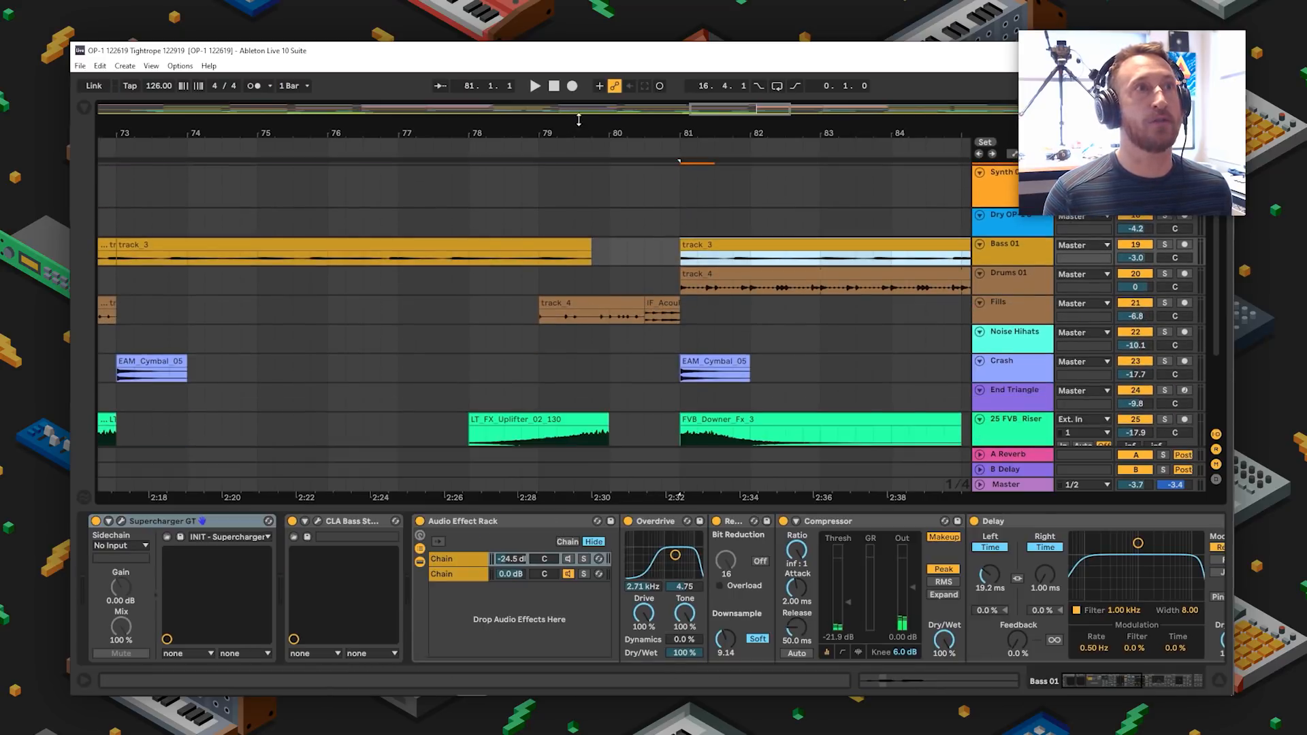
- Solo the Fills track and play its clip from 79.1.1
{"action": "left_click_drag", "start_coordinate": [578, 122], "coordinate": [580, 42]}
{"action": "left_click", "coordinate": [497, 244]}
{"action": "scroll", "coordinate": [501, 255], "scroll_direction": "down", "scroll_amount": 1}
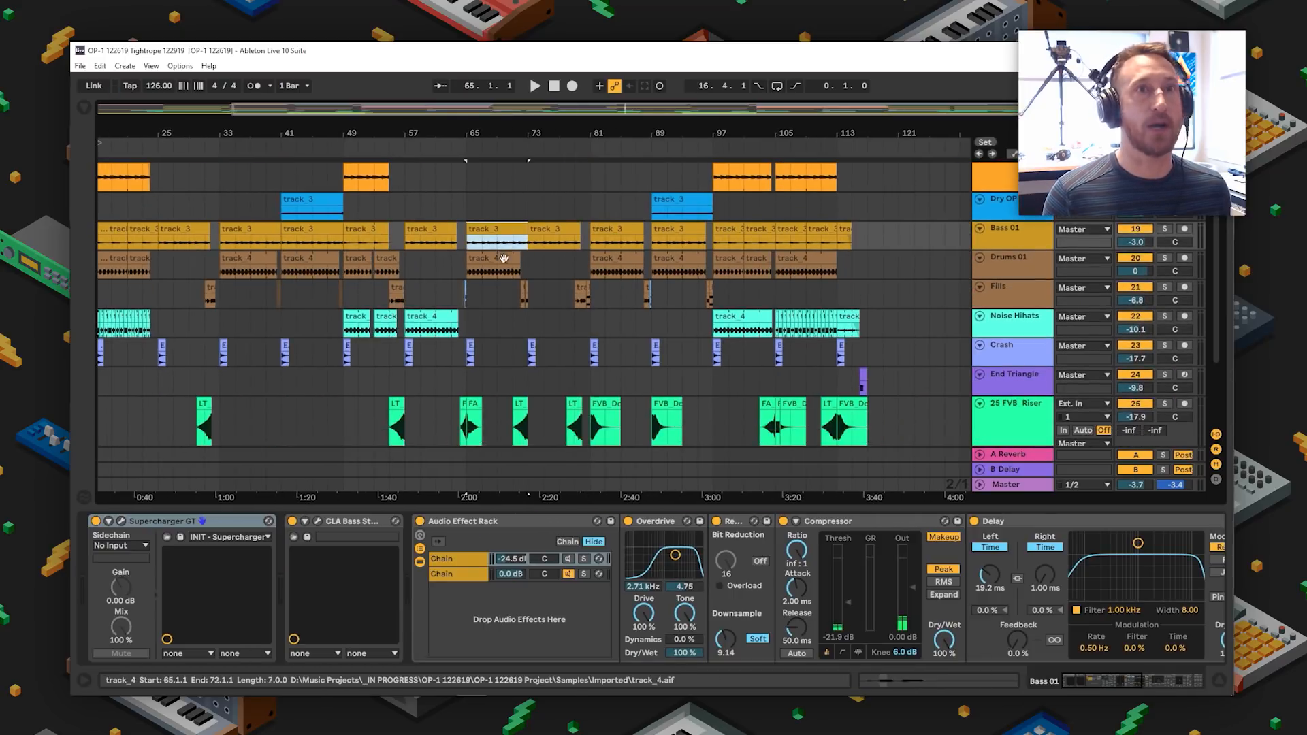
{"action": "left_click", "coordinate": [578, 282]}
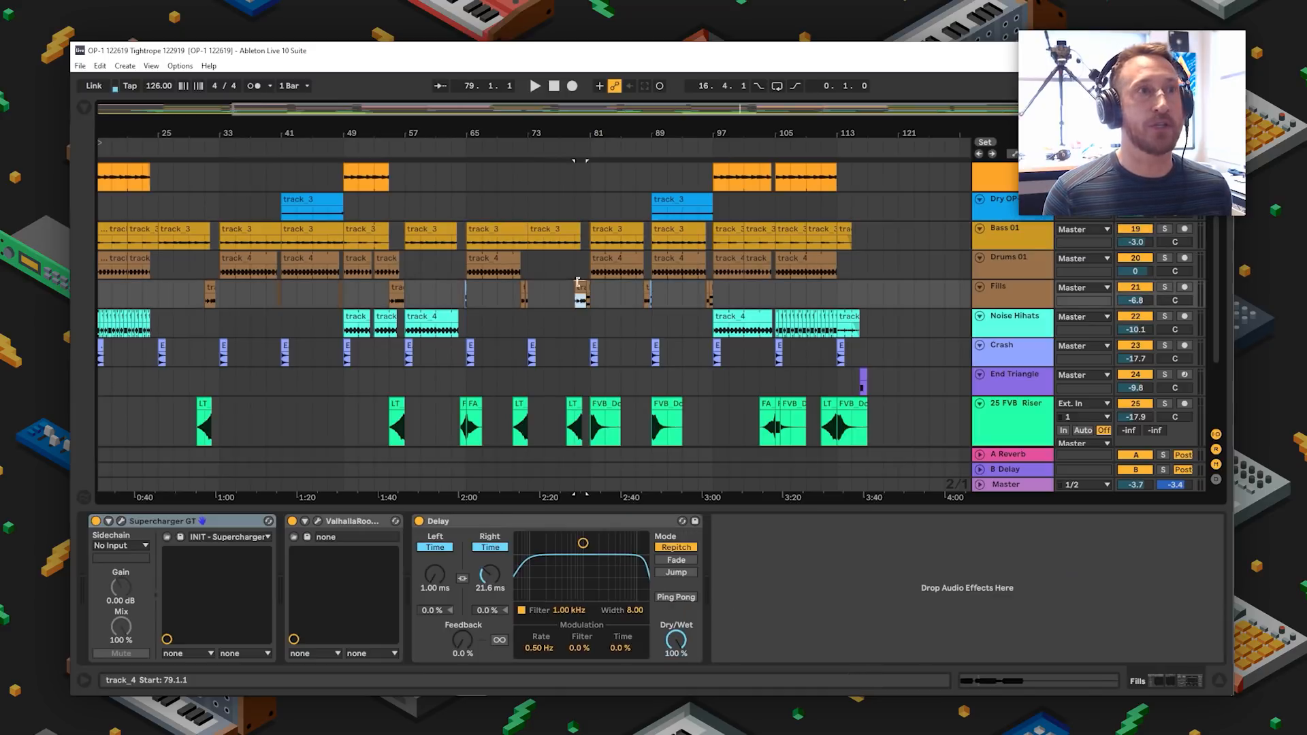
{"action": "left_click", "coordinate": [1165, 287]}
{"action": "key", "text": "space"}
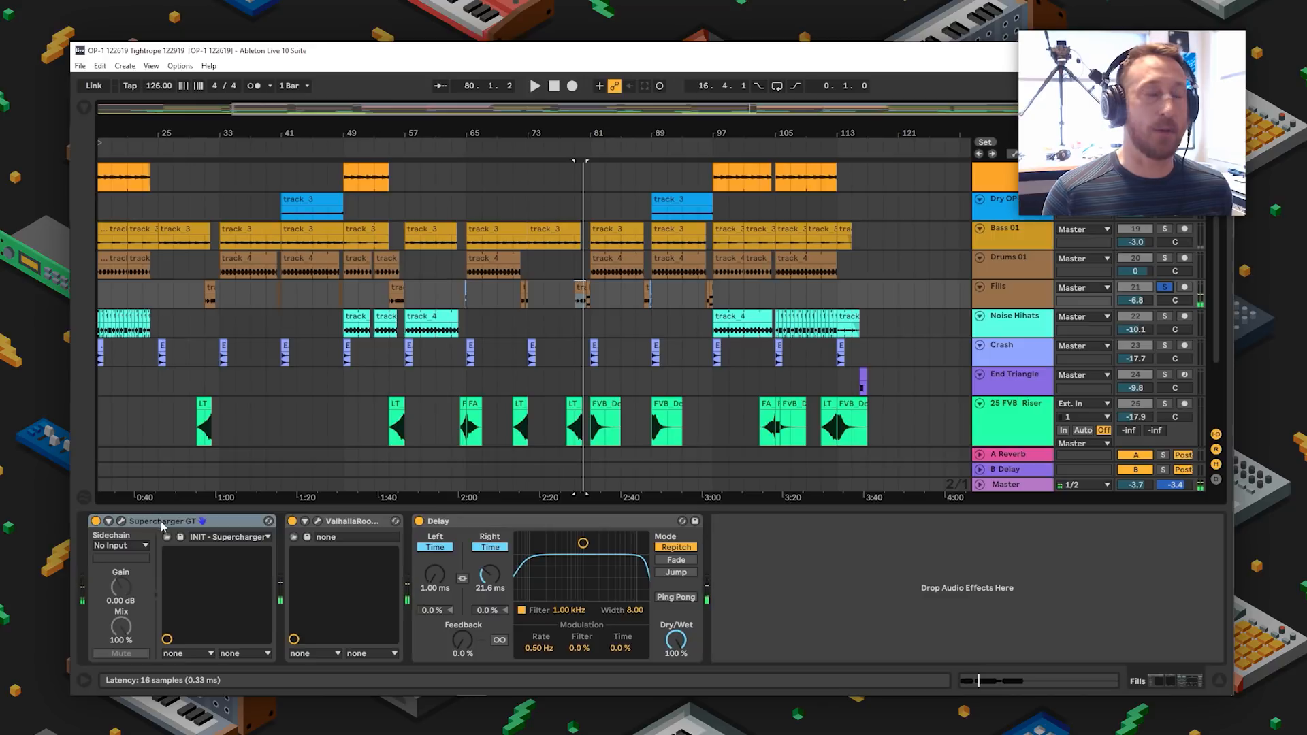
- Open the Supercharger GT window of the Fills track, move it clear to examine its settings, and close it
{"action": "left_click", "coordinate": [121, 520]}
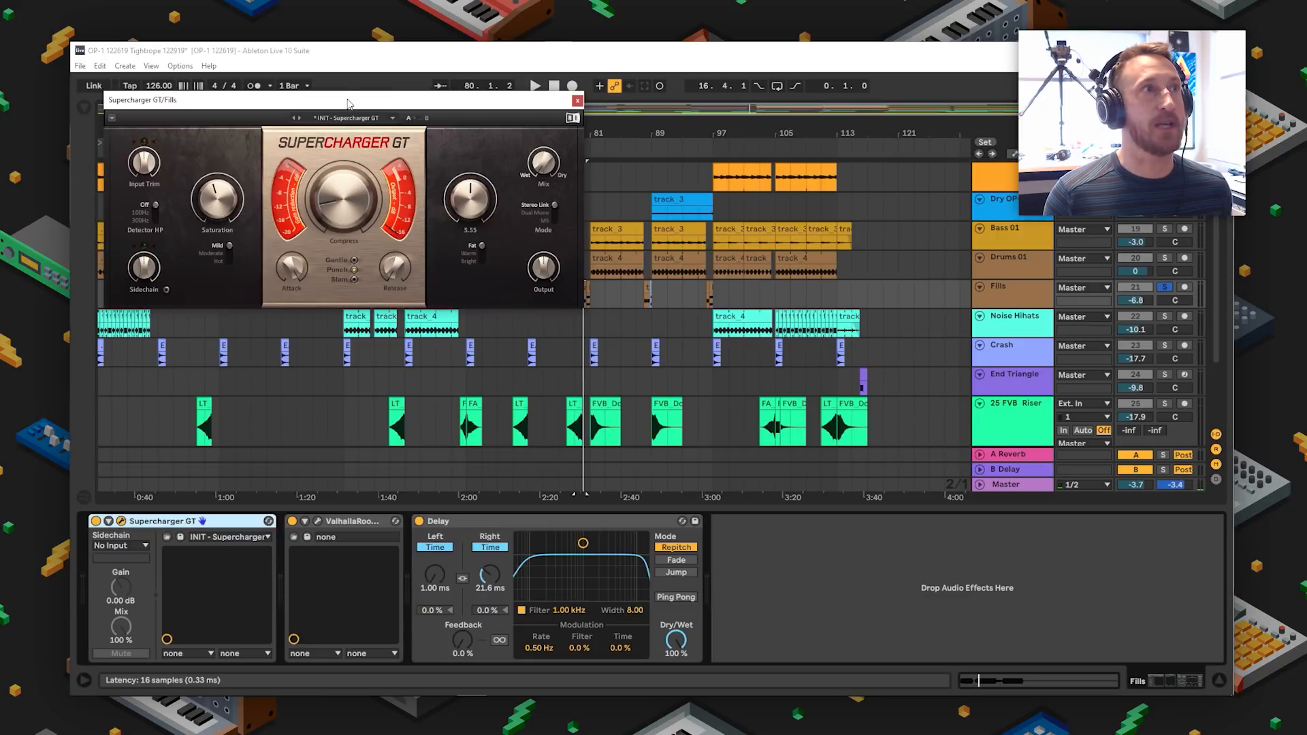
{"action": "left_click_drag", "start_coordinate": [348, 104], "coordinate": [601, 256]}
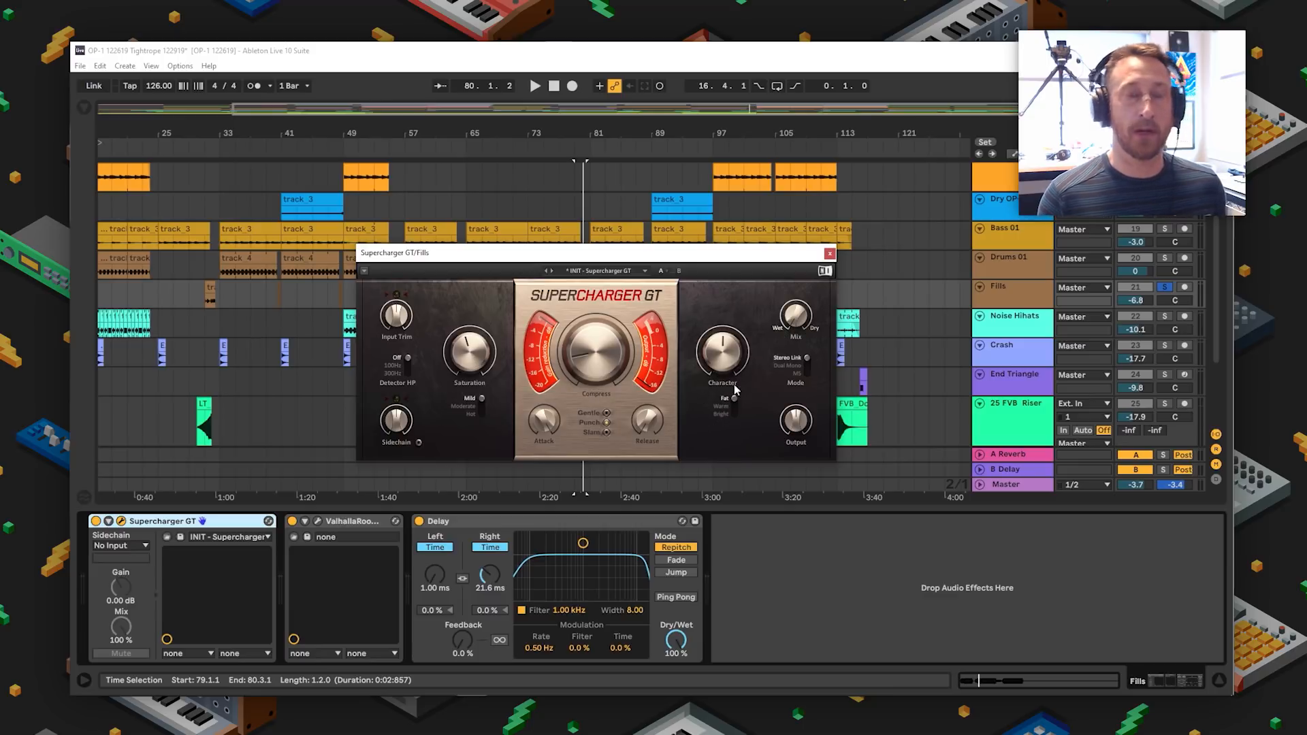
{"action": "left_click", "coordinate": [829, 254]}
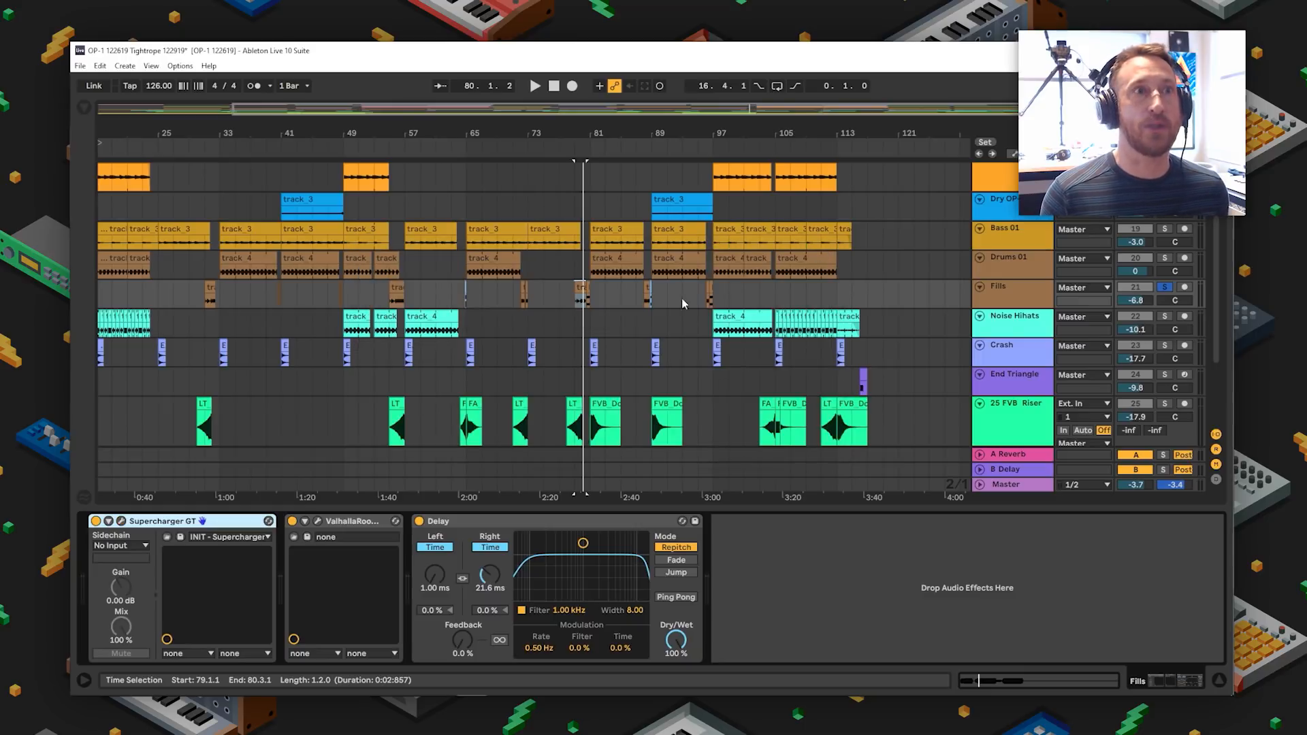
- Place the insert marker at 81.1.1 on the Fills track and review the Supercharger GT window again
{"action": "left_click", "coordinate": [605, 301]}
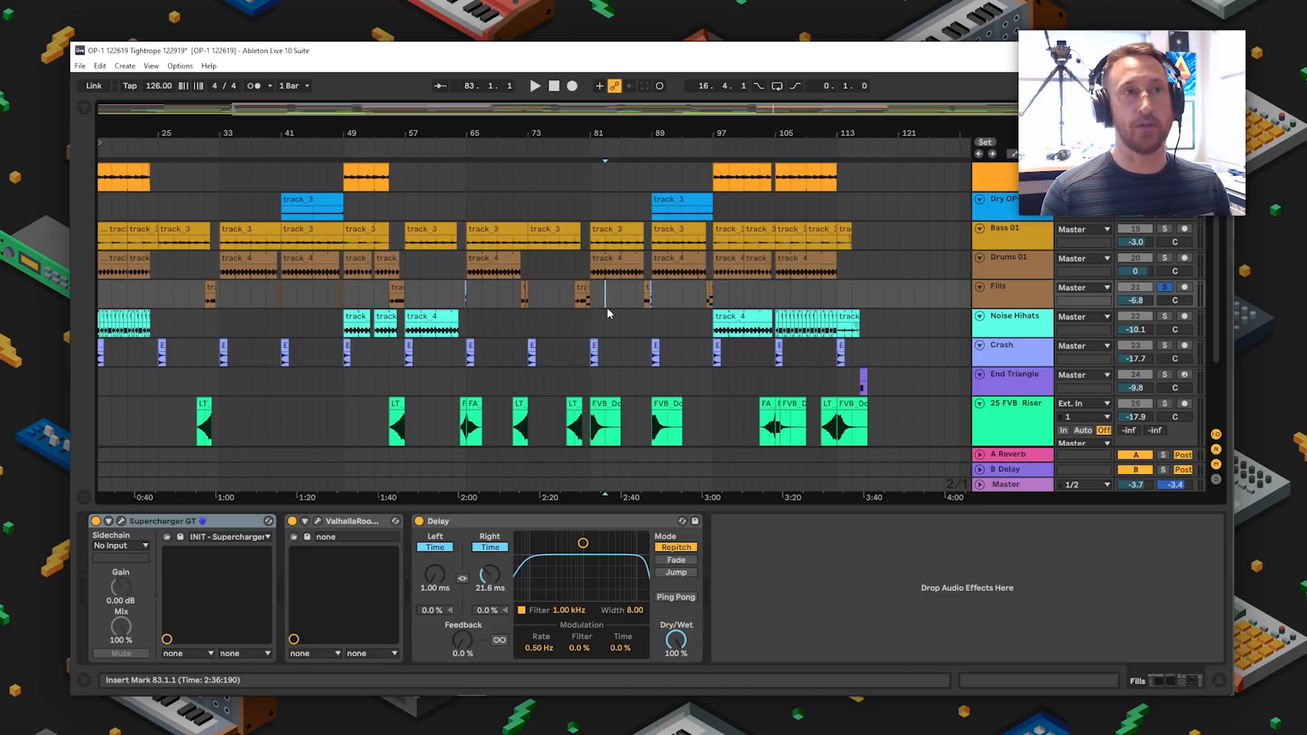
{"action": "left_click", "coordinate": [594, 296]}
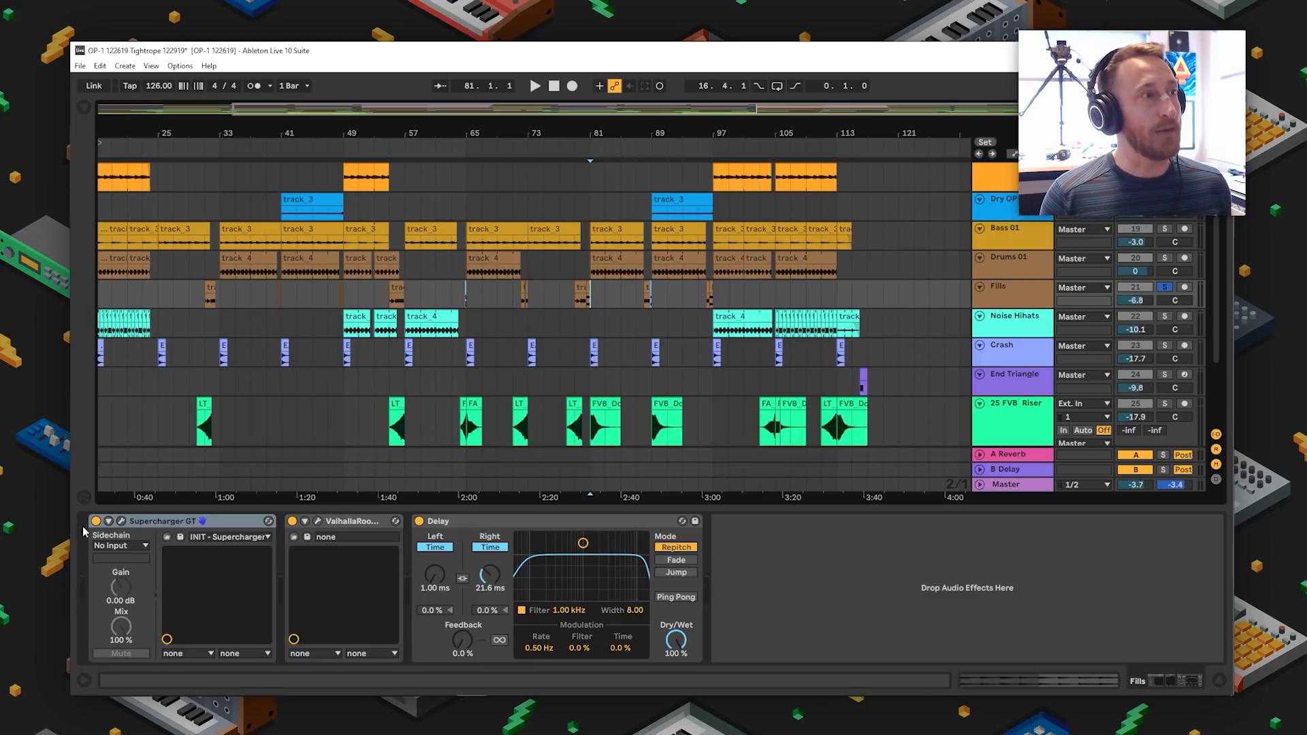
{"action": "left_click", "coordinate": [122, 521]}
{"action": "left_click_drag", "start_coordinate": [600, 259], "coordinate": [625, 227]}
{"action": "left_click", "coordinate": [691, 219]}
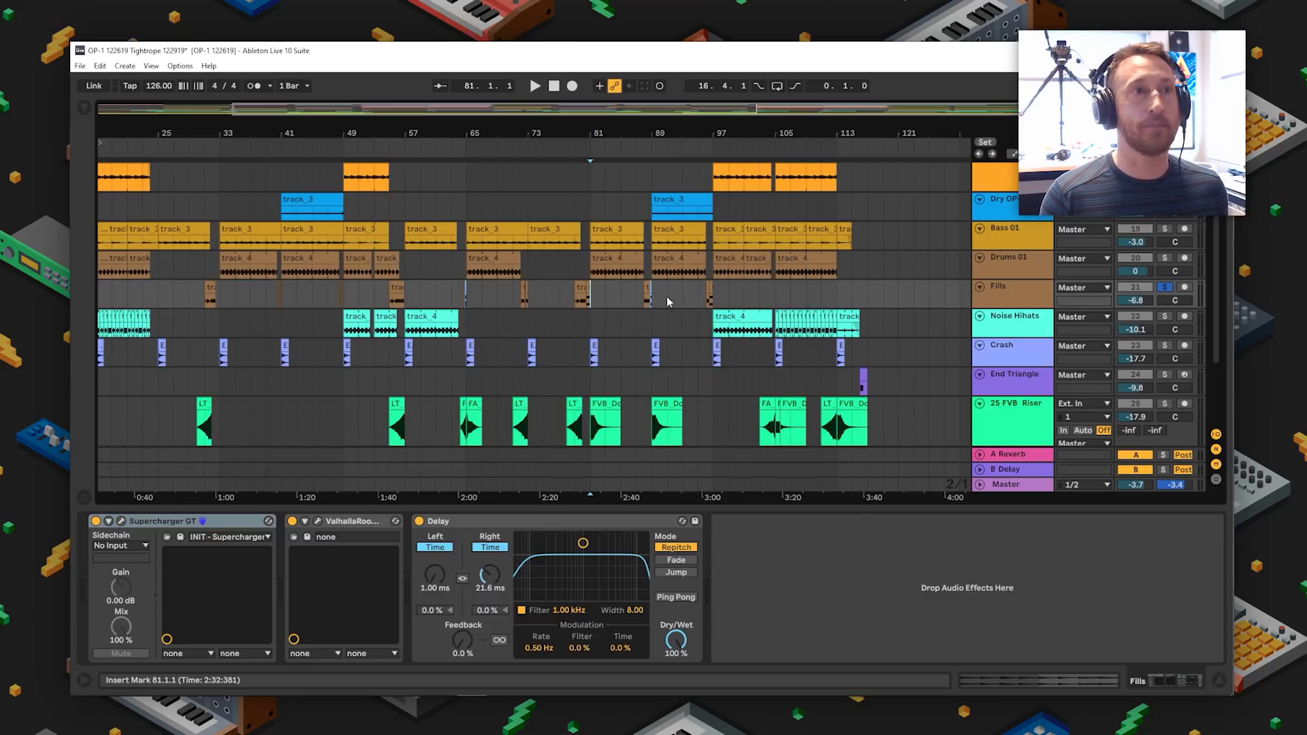
- Play the short sm101 clip at 88.4.1 on the Fills track
{"action": "left_click", "coordinate": [647, 287]}
{"action": "left_click_drag", "start_coordinate": [654, 134], "coordinate": [605, 268]}
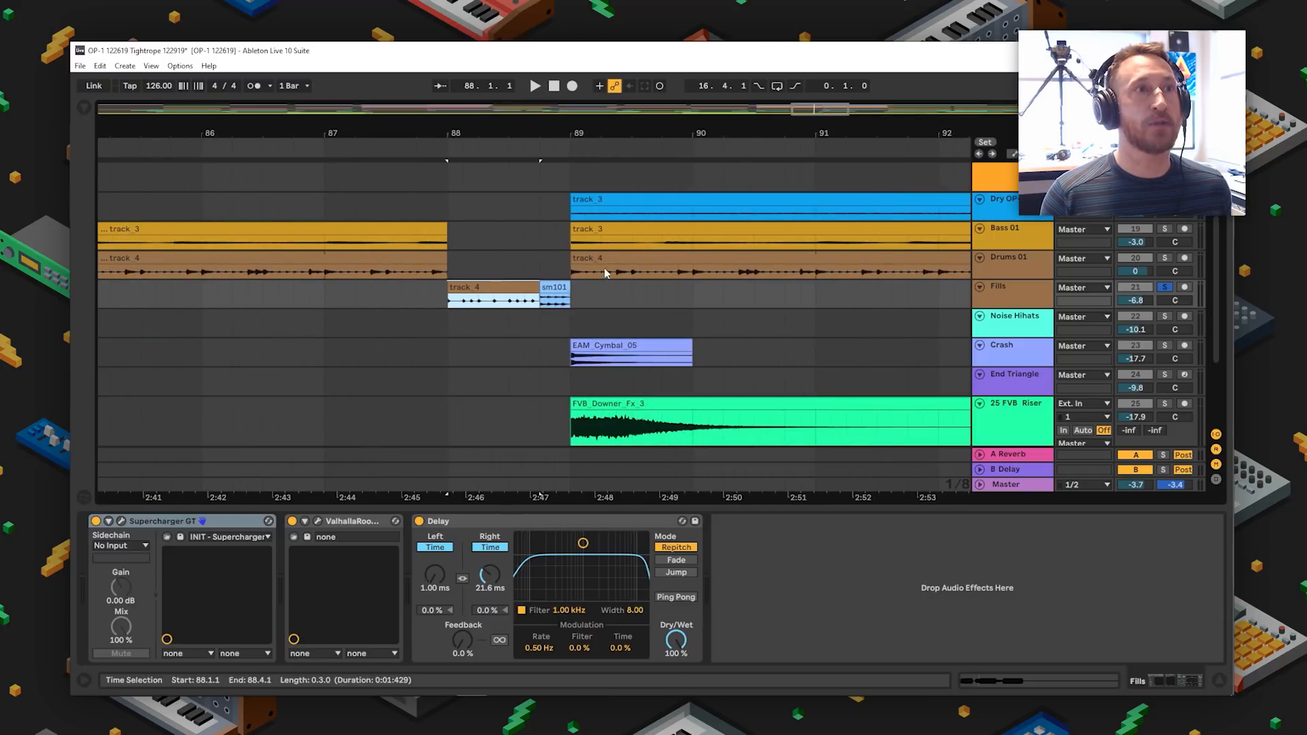
{"action": "left_click", "coordinate": [606, 272]}
{"action": "left_click", "coordinate": [566, 301]}
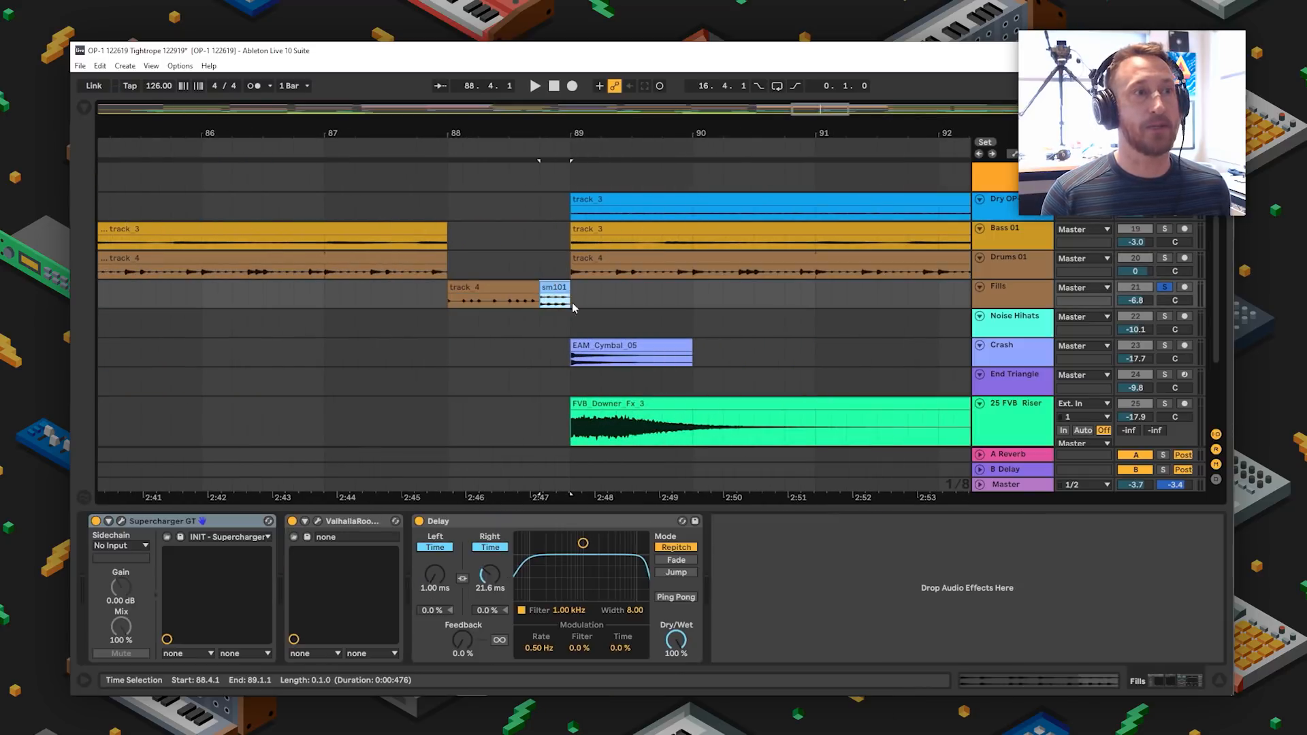
{"action": "key", "text": "space"}
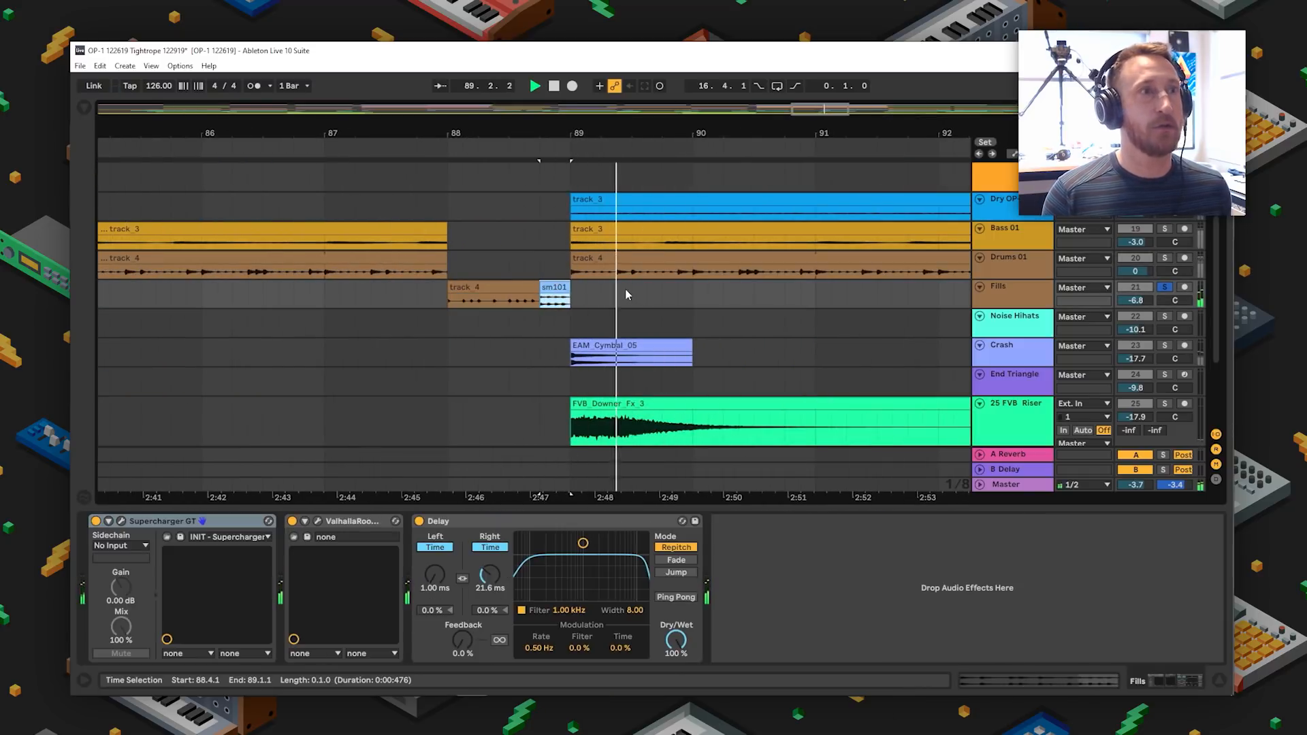
- Play the Fills clip just before bar 81, then select the track_4 clip at 79.1.1 and stop playback
{"action": "left_click_drag", "start_coordinate": [571, 131], "coordinate": [696, 57]}
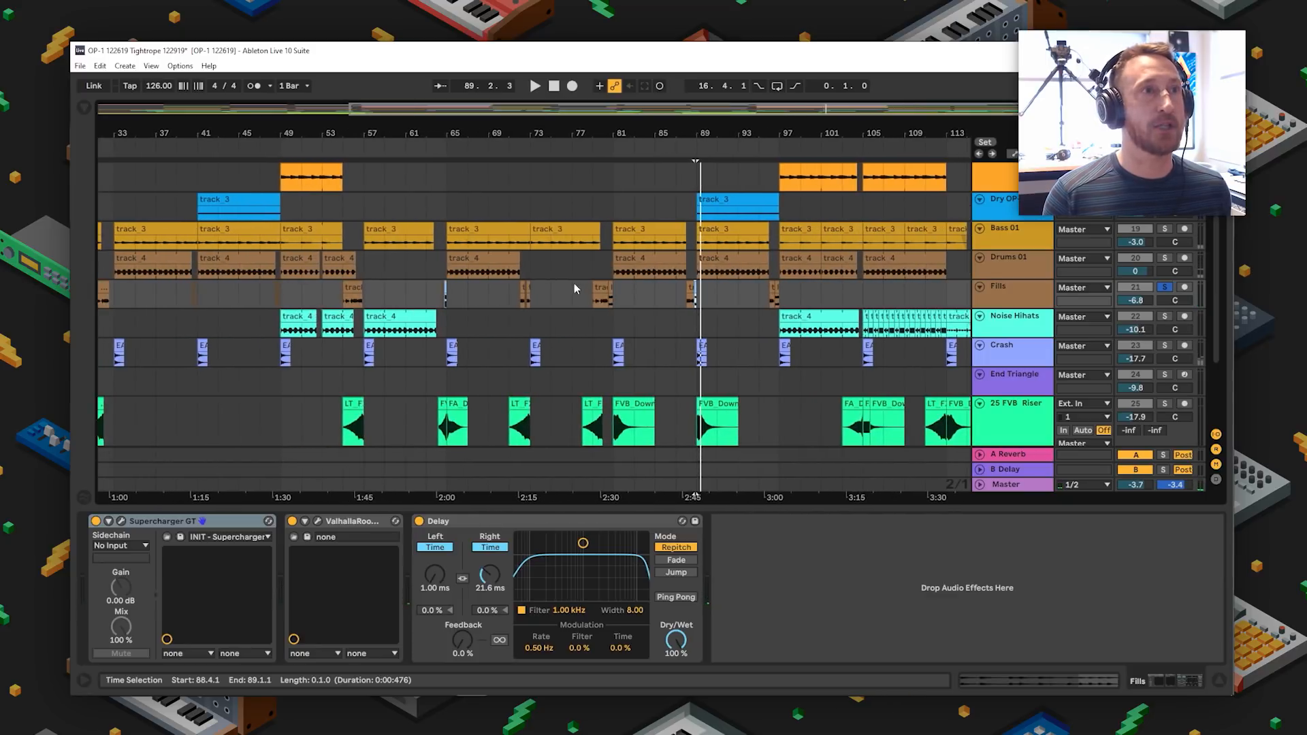
{"action": "left_click", "coordinate": [606, 285]}
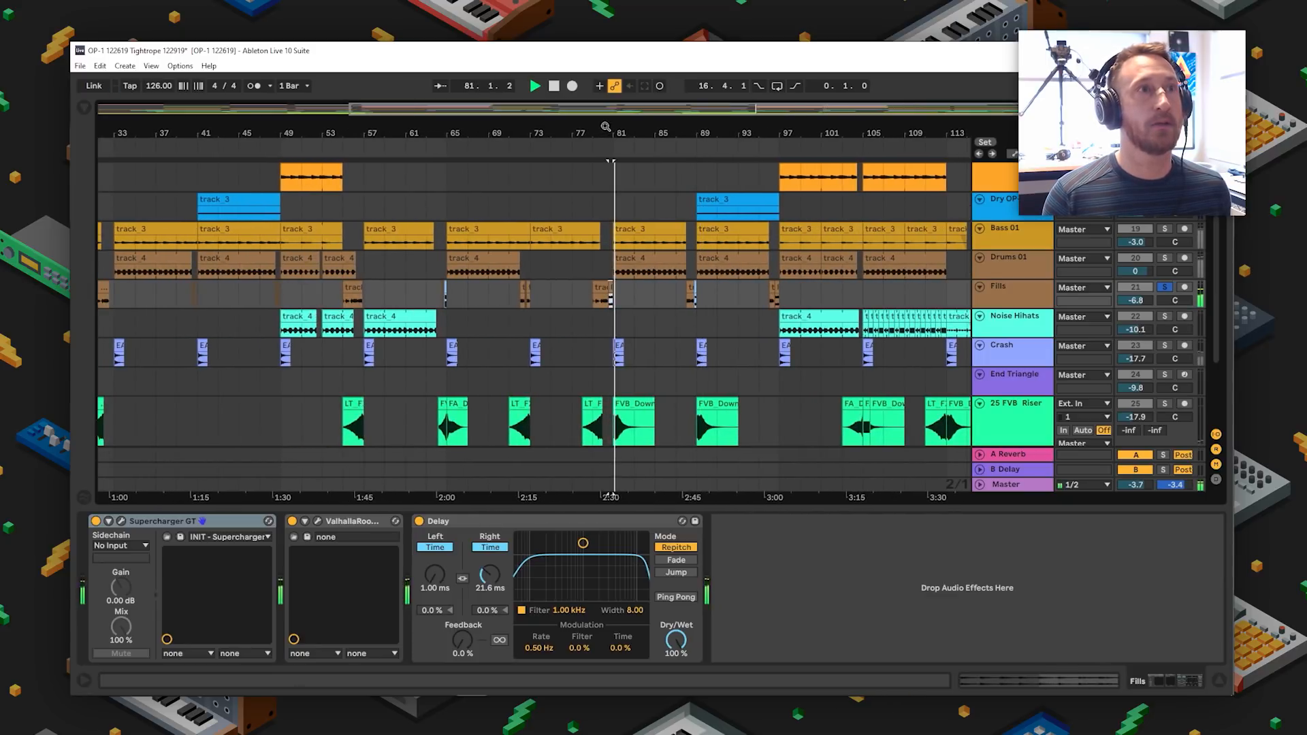
{"action": "left_click", "coordinate": [601, 283]}
{"action": "key", "text": "space"}
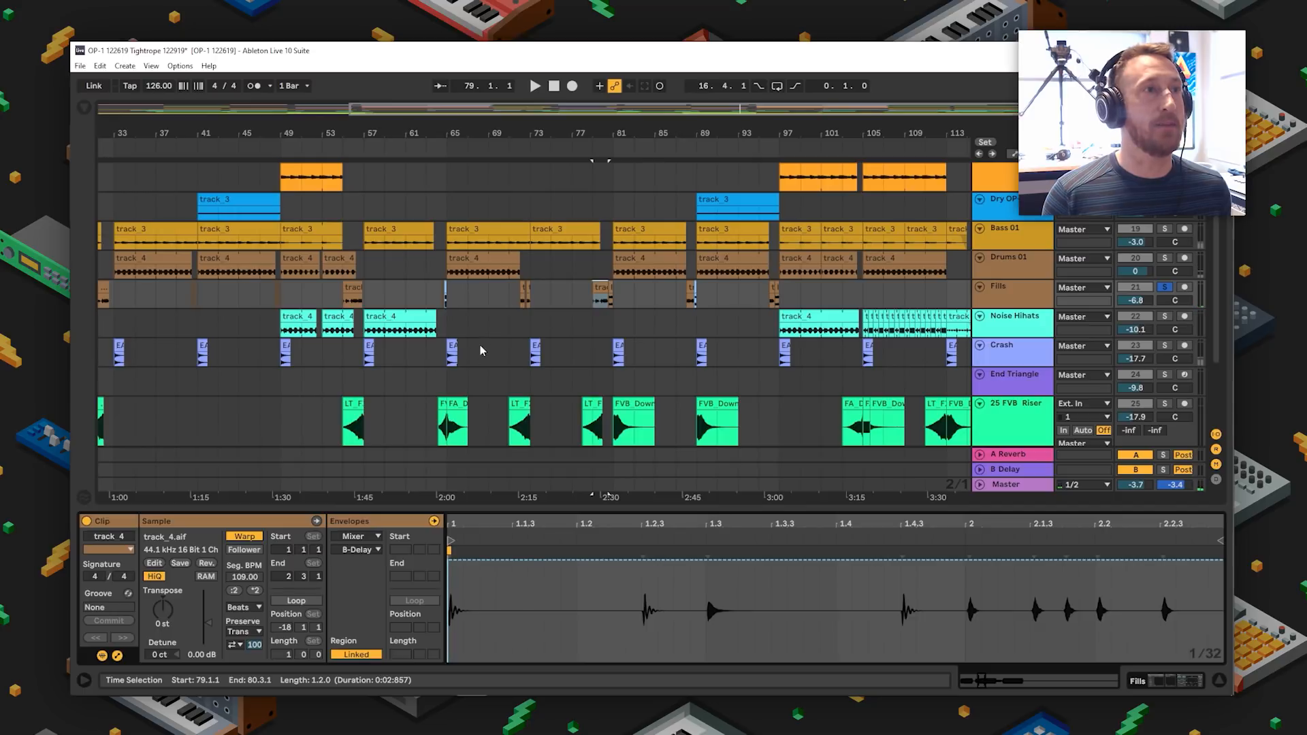
- Play the Fills track's track_4 clip from 72.1.1 and stop playback
{"action": "left_click_drag", "start_coordinate": [525, 132], "coordinate": [526, 210]}
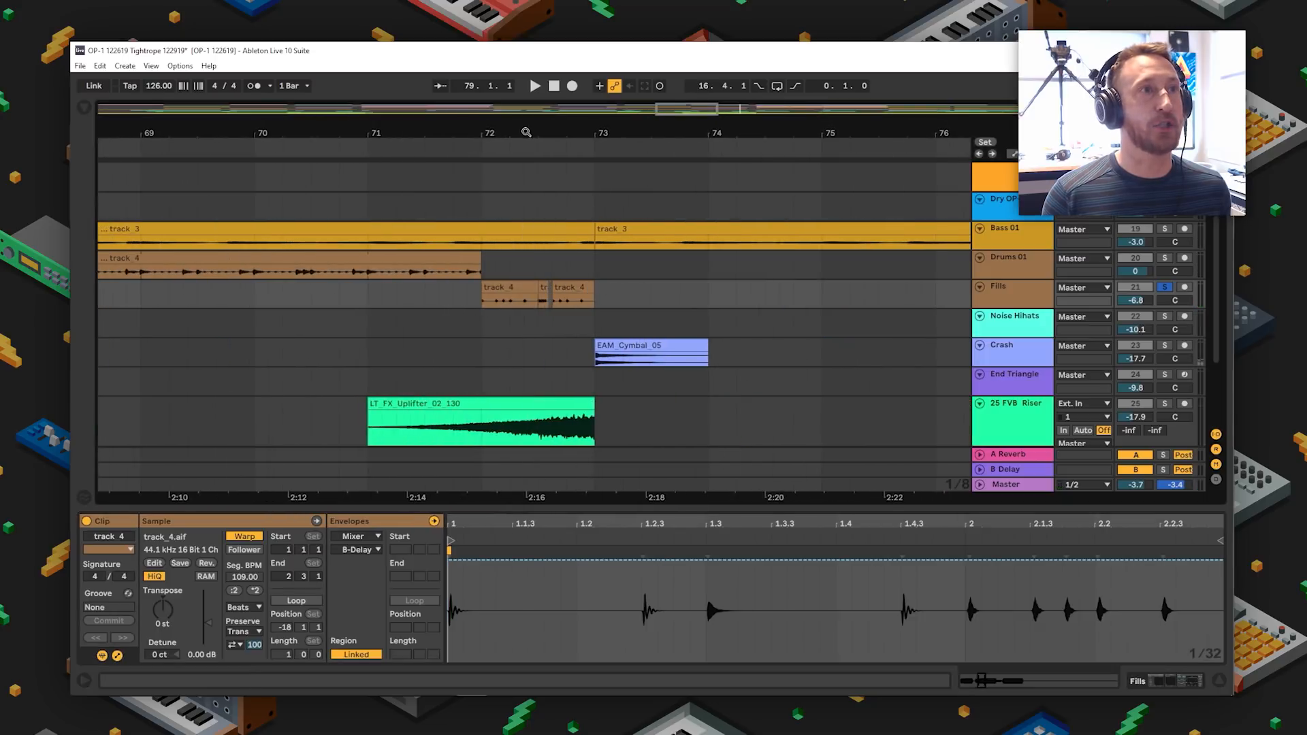
{"action": "left_click", "coordinate": [565, 282]}
{"action": "key", "text": "space"}
{"action": "left_click", "coordinate": [510, 288]}
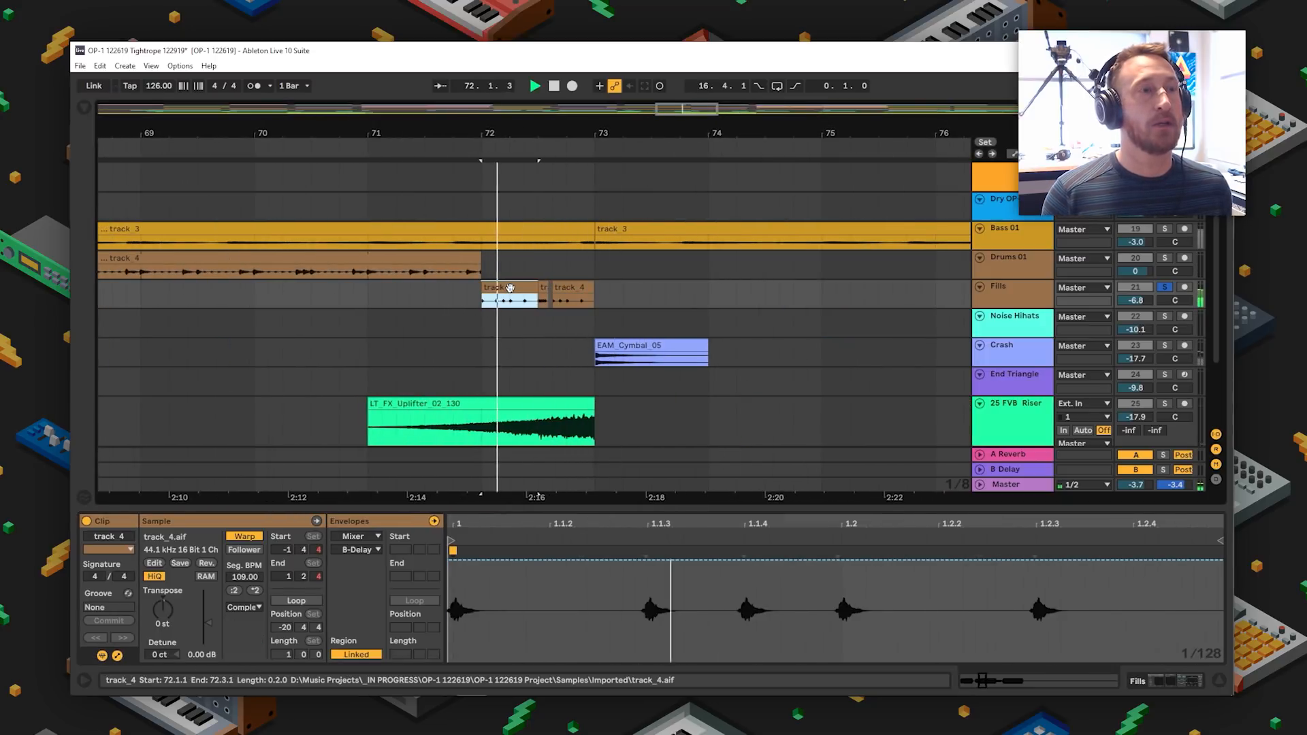
{"action": "key", "text": "space"}
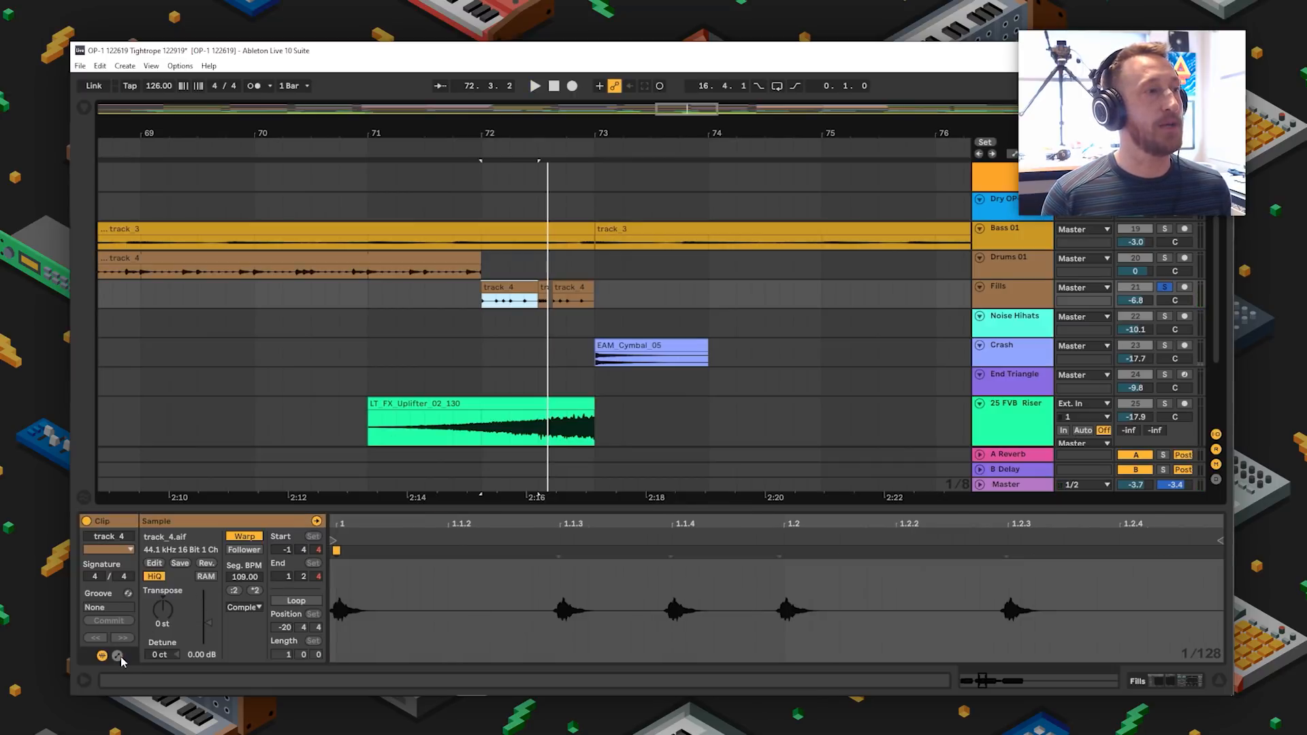
- Display the Transpose envelope of the Fills clip at 72.1.1 and examine its full curve
{"action": "left_click", "coordinate": [349, 537]}
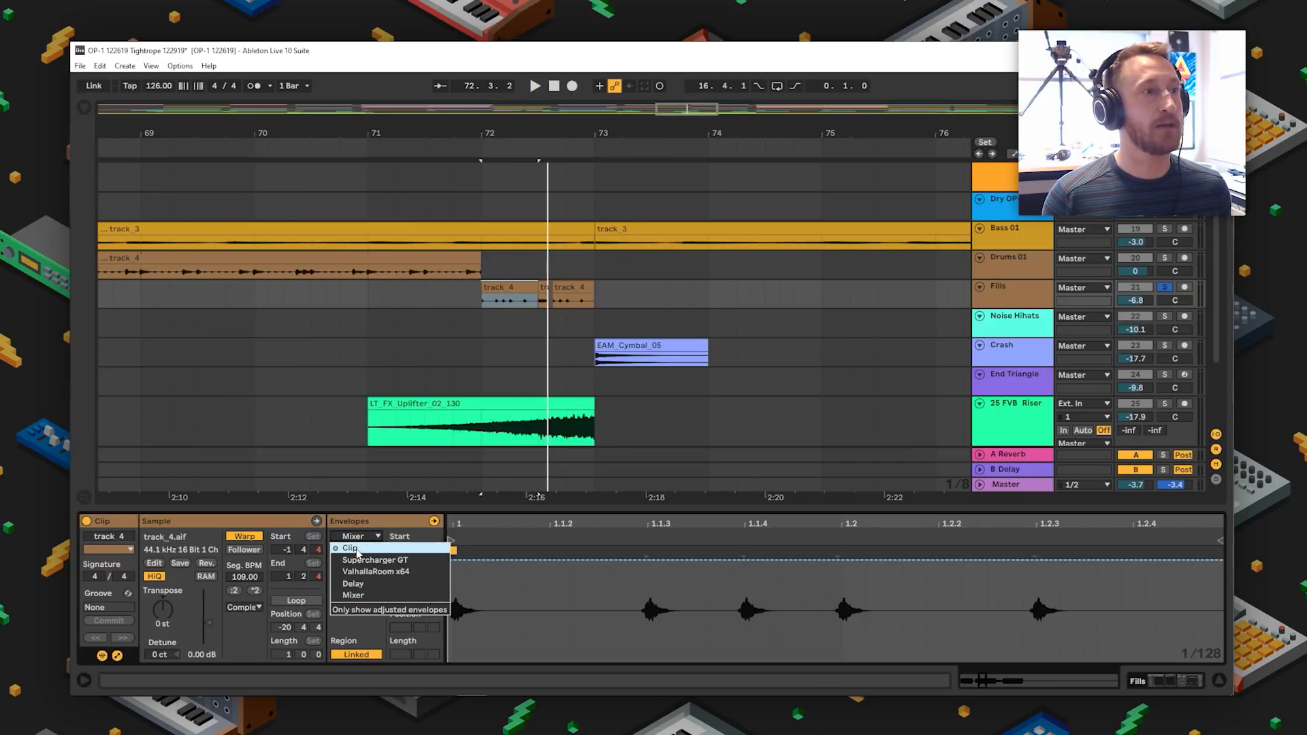
{"action": "left_click", "coordinate": [353, 546]}
{"action": "left_click", "coordinate": [358, 549]}
{"action": "left_click", "coordinate": [361, 574]}
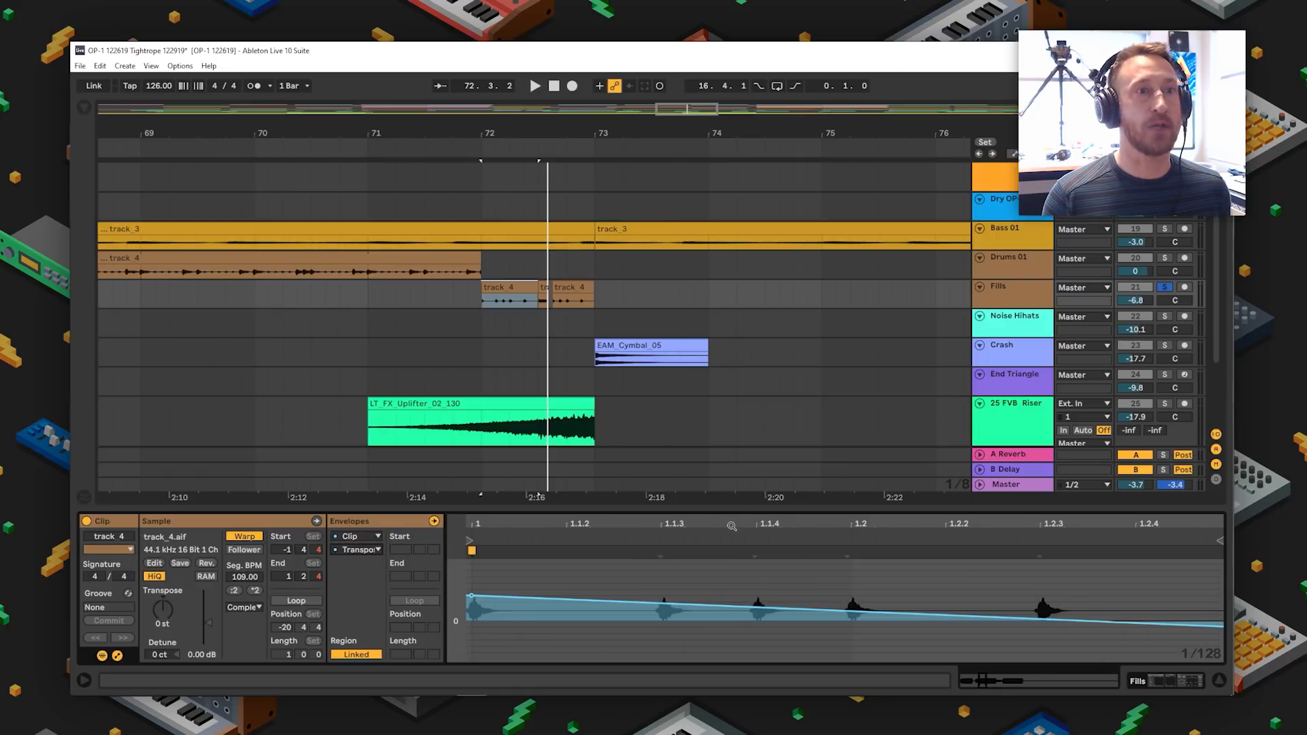
{"action": "left_click_drag", "start_coordinate": [732, 525], "coordinate": [639, 526]}
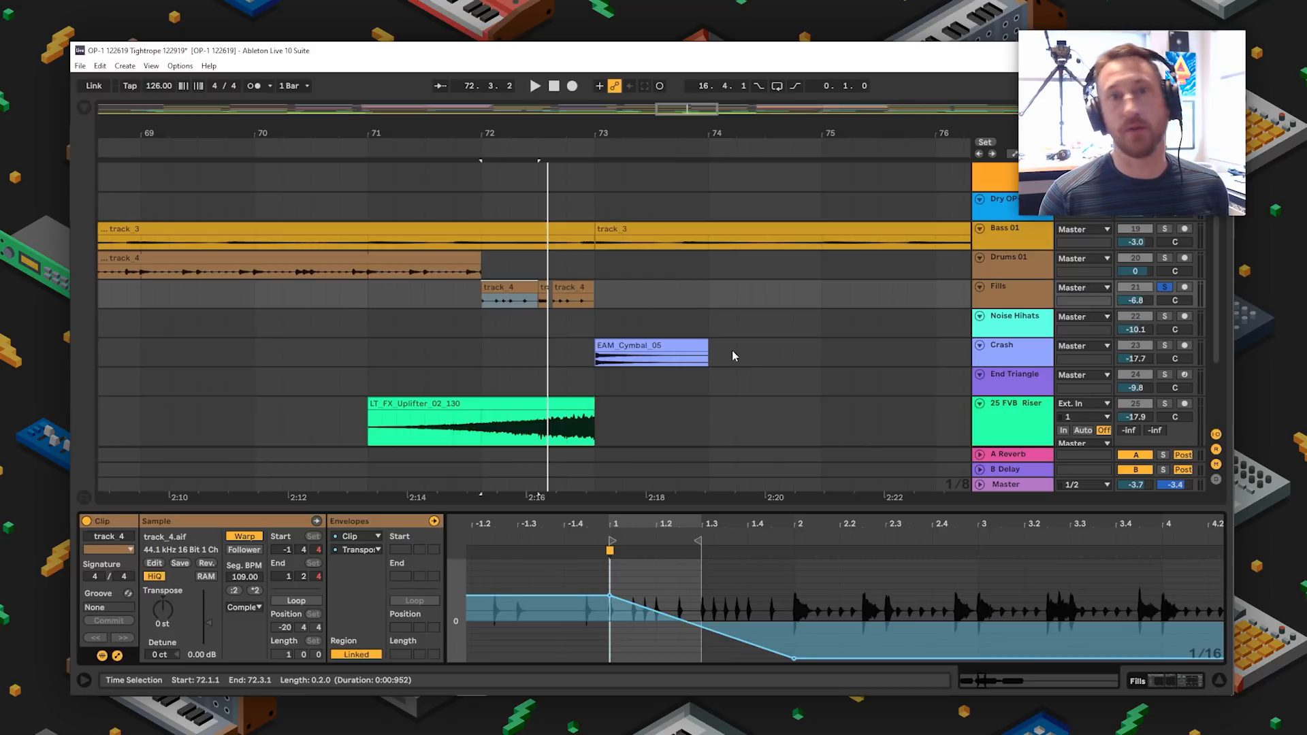
- Play the Fills track's track_4 clip at 72.3.3 and turn off the Fills solo
{"action": "left_click", "coordinate": [567, 294]}
{"action": "key", "text": "space"}
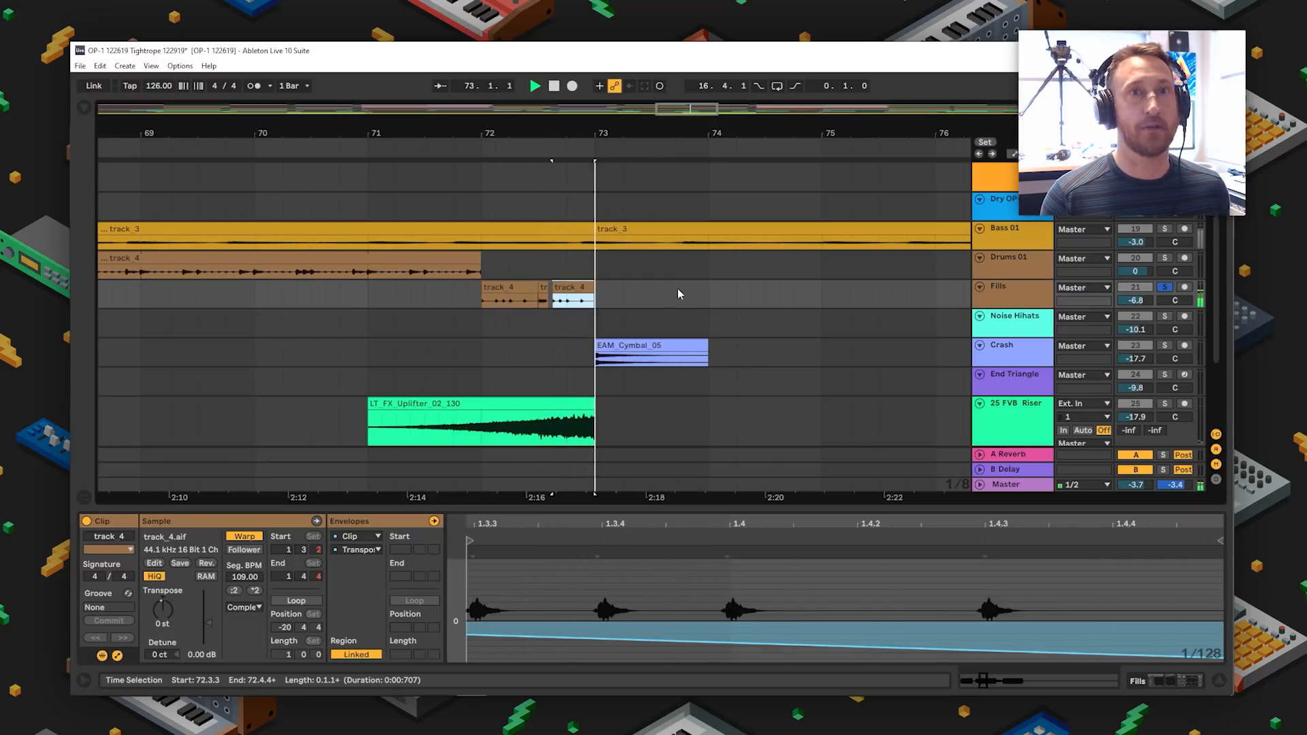
{"action": "left_click", "coordinate": [1167, 288]}
- Select the Drums 01 clip at 41.1.1, solo the Drums 01 track, and display its devices
{"action": "mouse_move", "coordinate": [592, 133]}
{"action": "left_mouse_down"}
{"action": "mouse_move", "coordinate": [564, 105]}
{"action": "mouse_move", "coordinate": [708, 102]}
{"action": "left_mouse_up"}
{"action": "left_click", "coordinate": [411, 293]}
{"action": "left_click", "coordinate": [414, 257]}
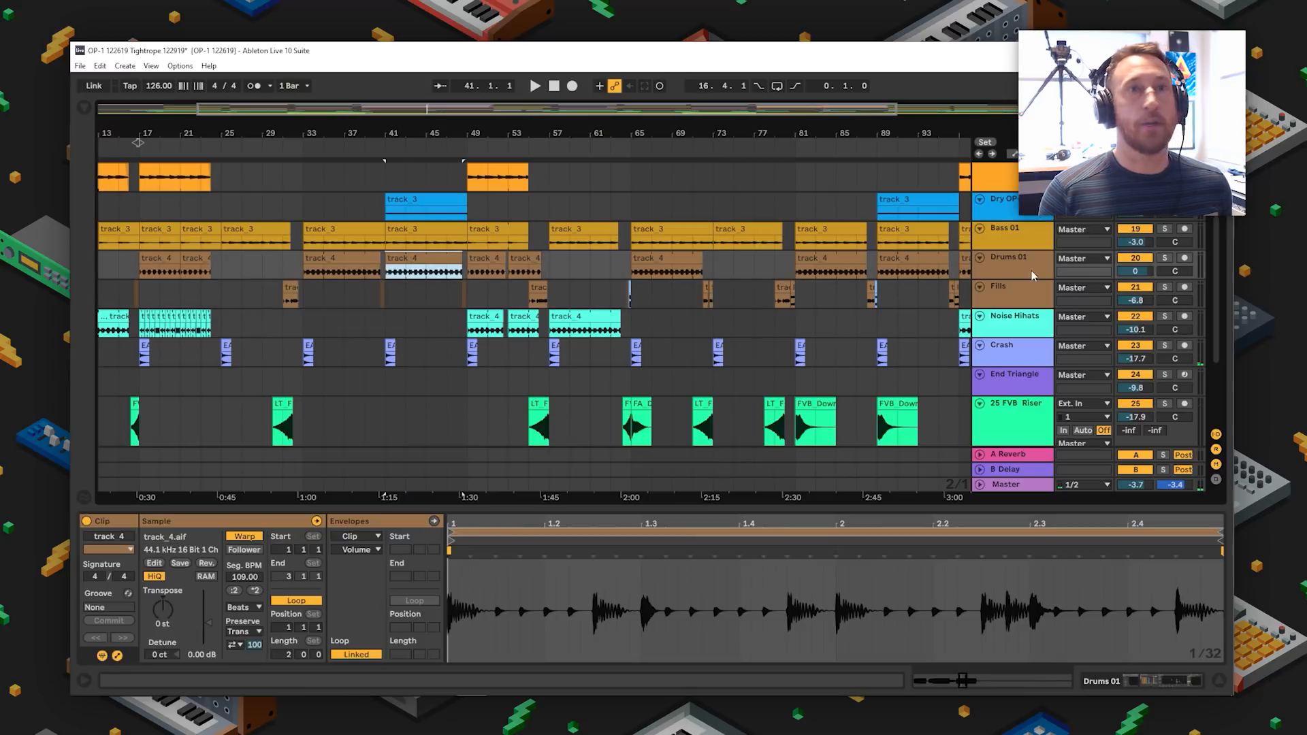
{"action": "left_click", "coordinate": [1023, 258]}
{"action": "left_click", "coordinate": [1166, 259]}
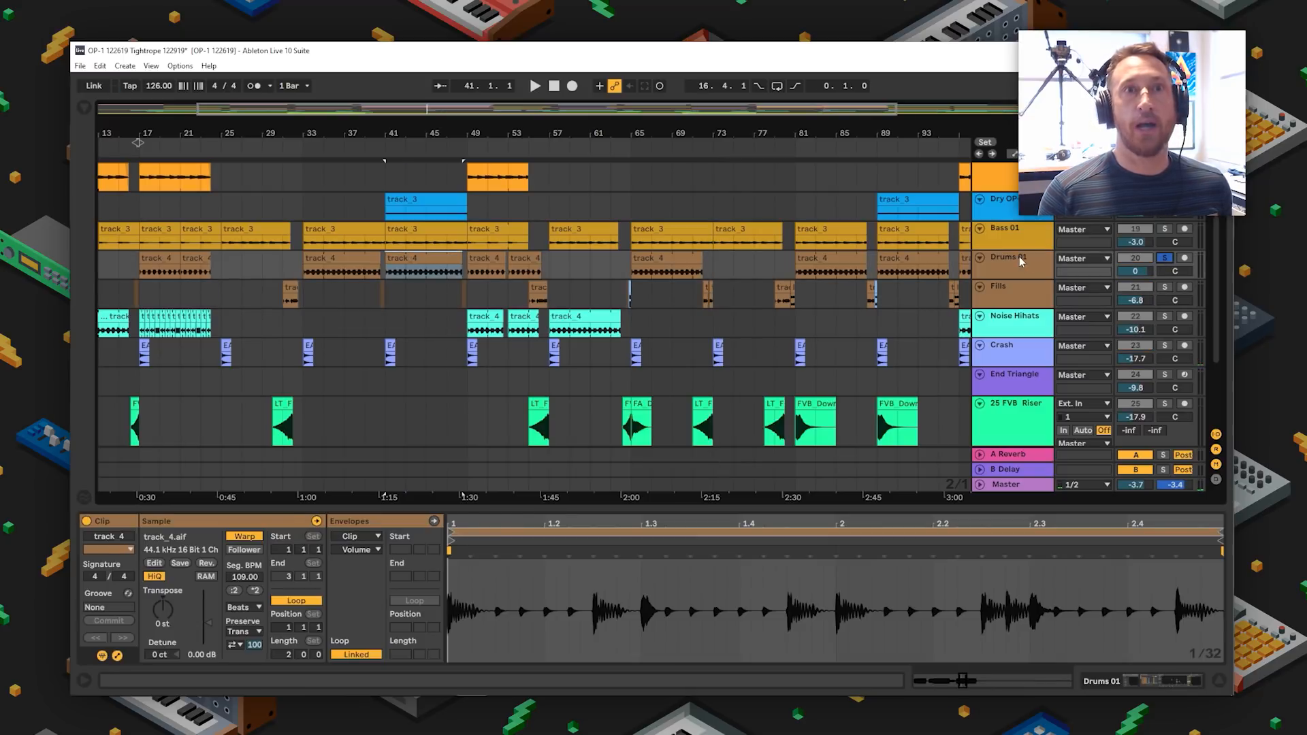
{"action": "double_click", "coordinate": [1021, 260]}
- Compare the soloed drums with the Audio Effect Rack bypassed and enabled, leaving the rack on and playback stopped
{"action": "left_click", "coordinate": [293, 520]}
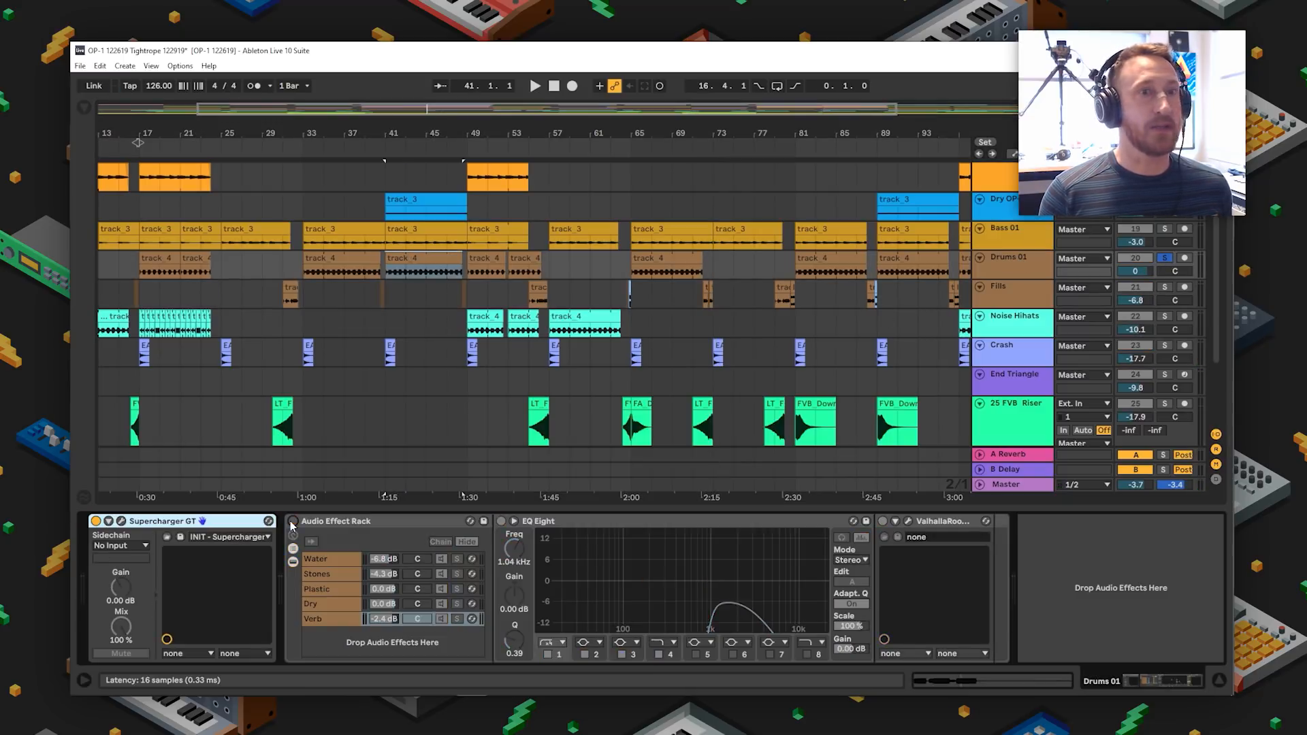
{"action": "key", "text": "space"}
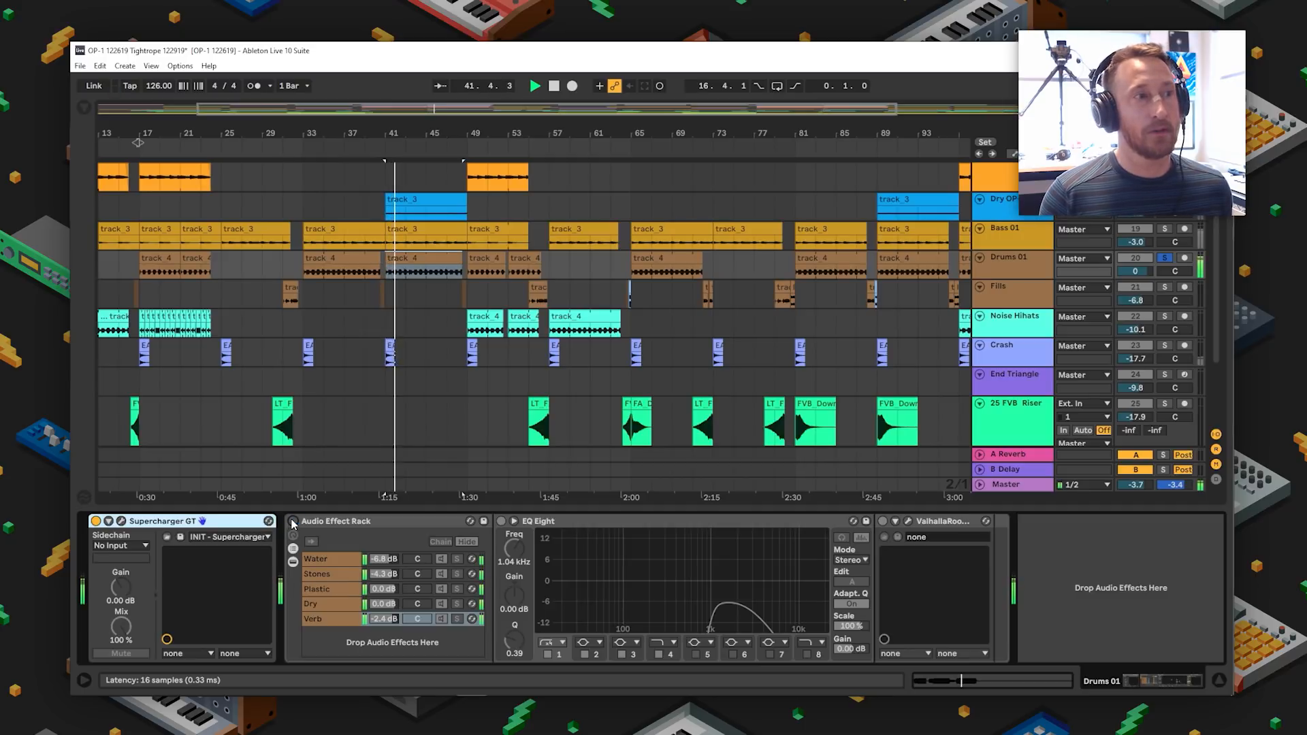
{"action": "left_click", "coordinate": [301, 522]}
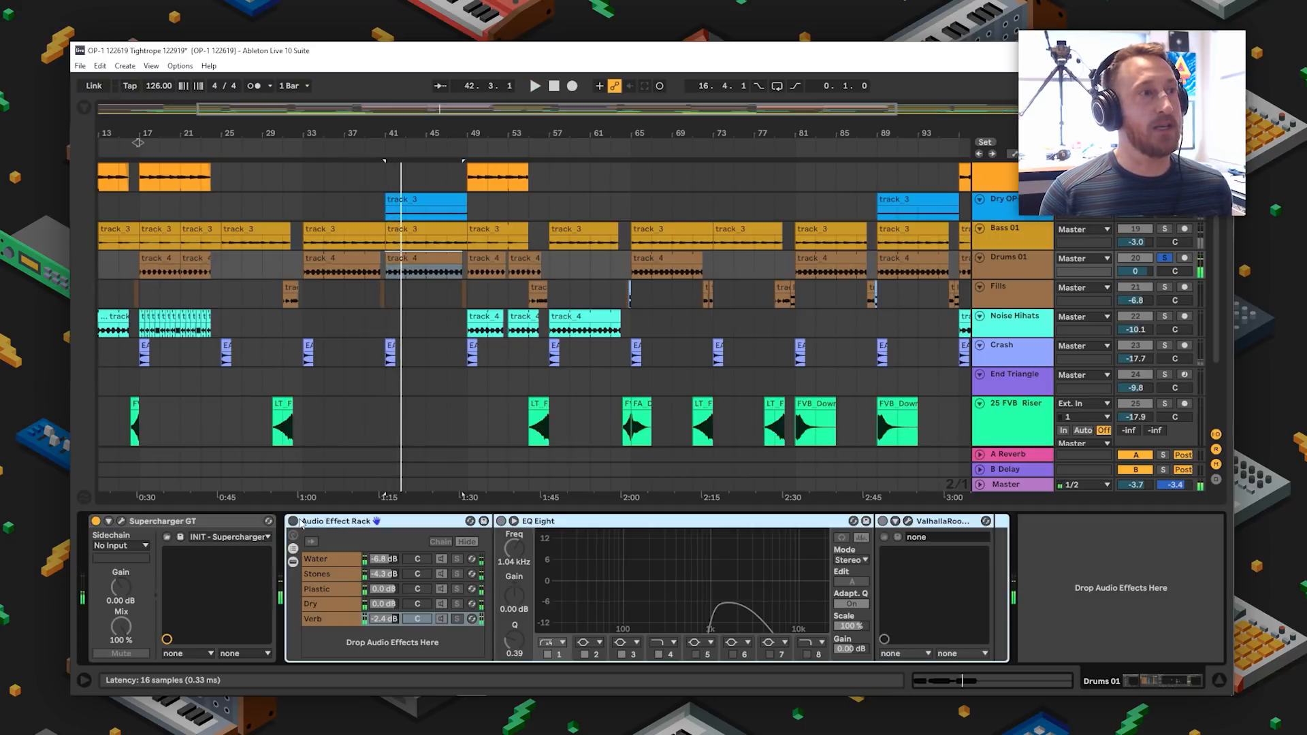
{"action": "left_click", "coordinate": [293, 521]}
{"action": "key", "text": "space"}
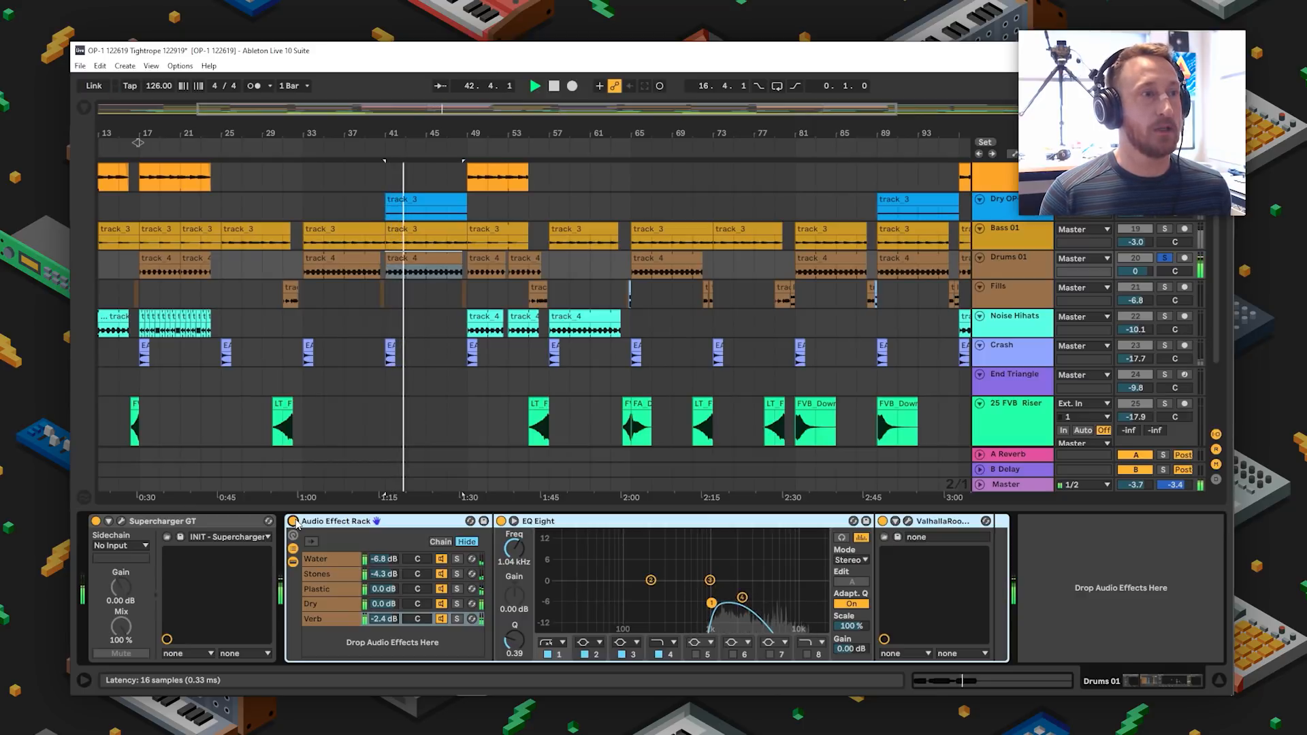
{"action": "left_click", "coordinate": [293, 521]}
{"action": "left_click", "coordinate": [293, 521]}
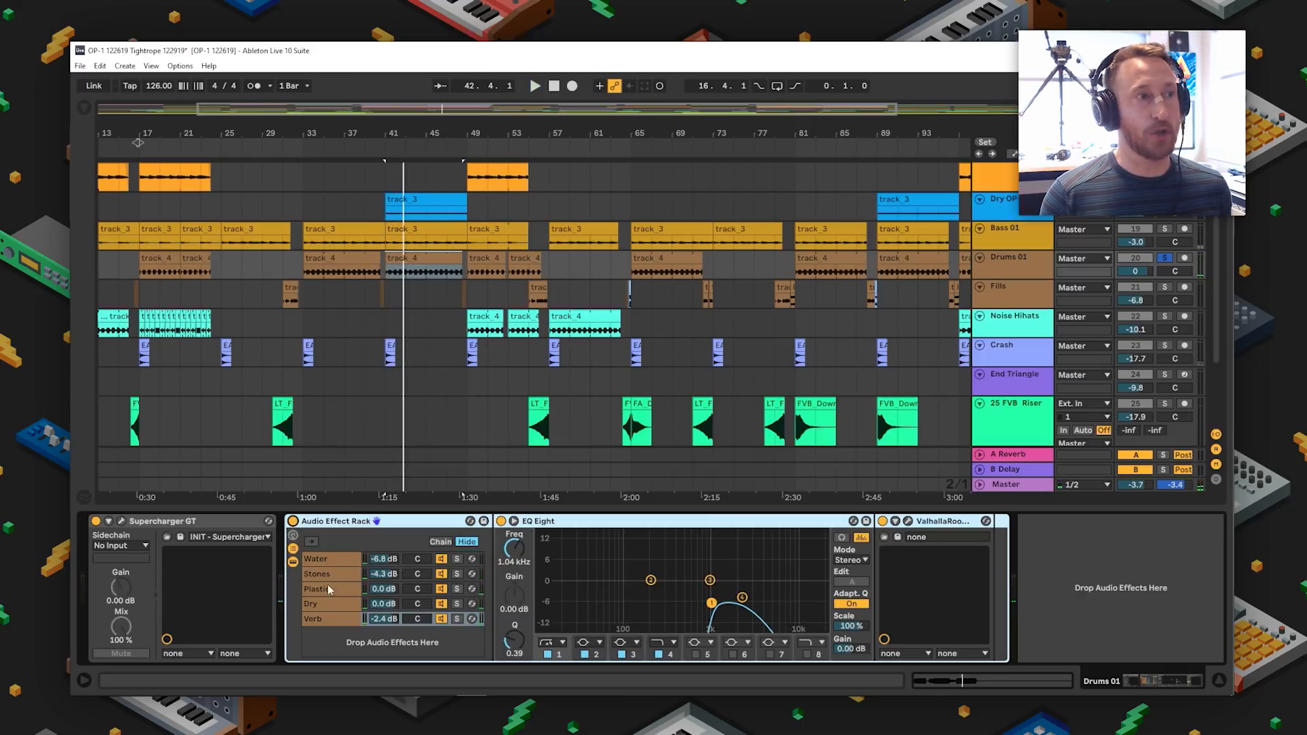
- Play the drums while soloing the Water, Stones, Plastic, Dry and Verb chains of the Audio Effect Rack in turn
{"action": "left_click", "coordinate": [341, 567]}
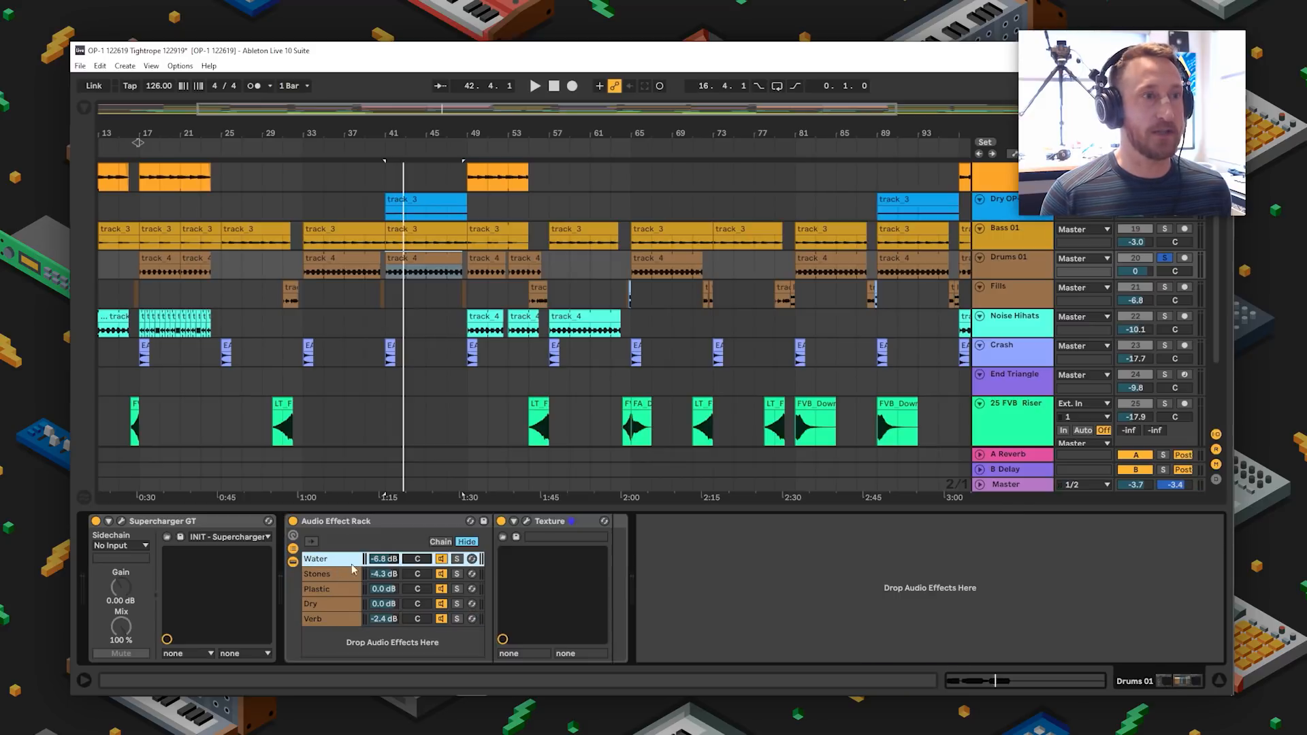
{"action": "left_click", "coordinate": [457, 559]}
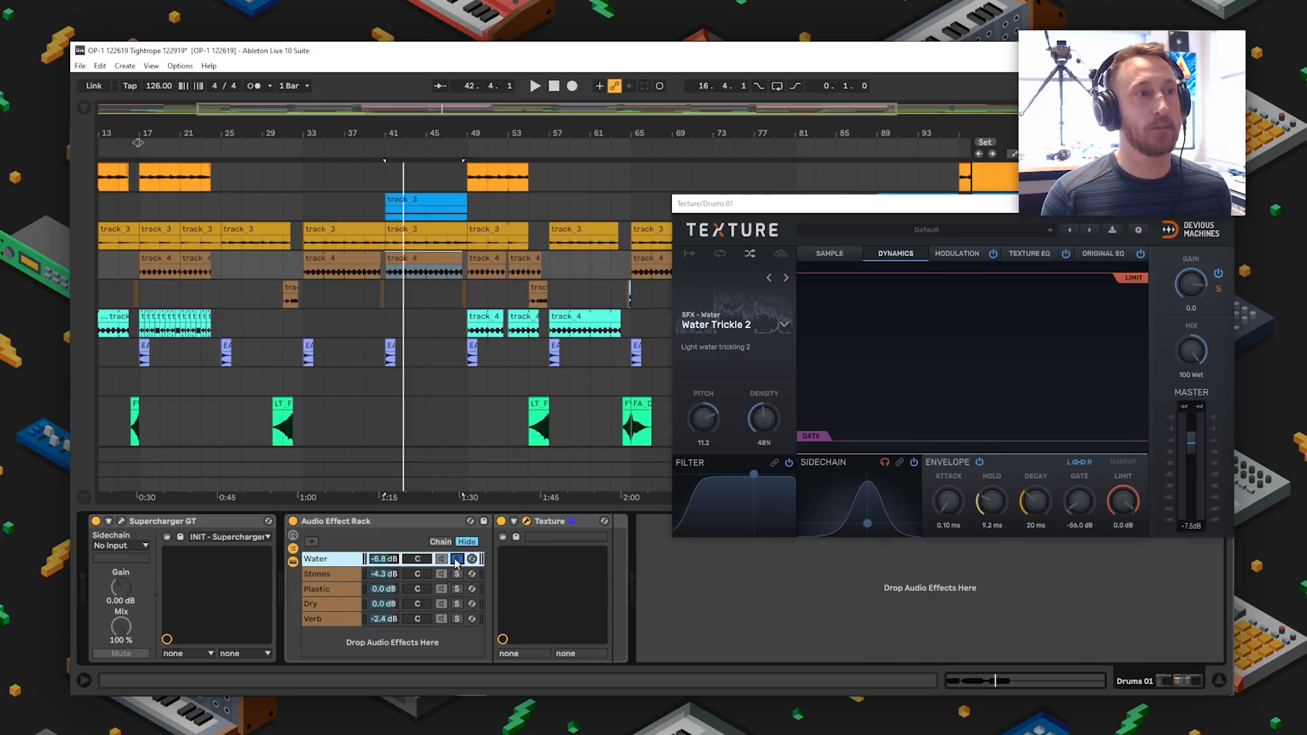
{"action": "key", "text": "space"}
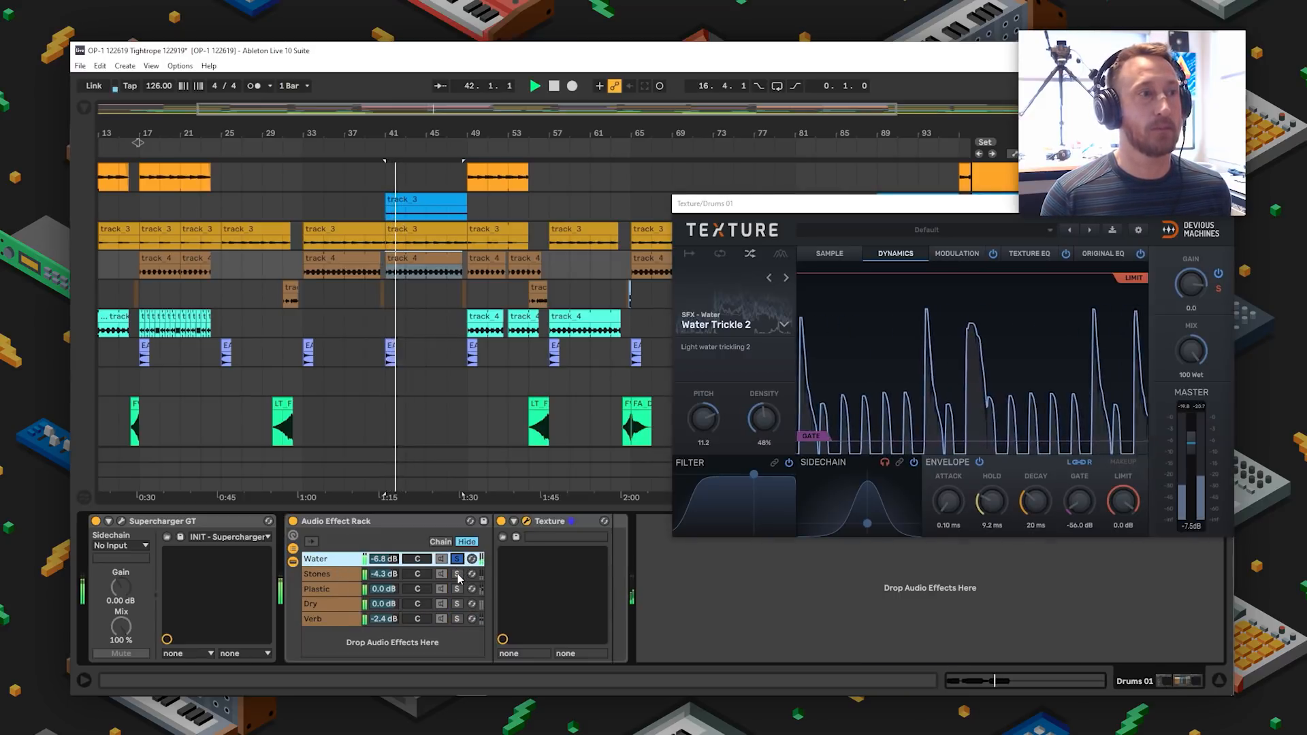
{"action": "left_click", "coordinate": [457, 574]}
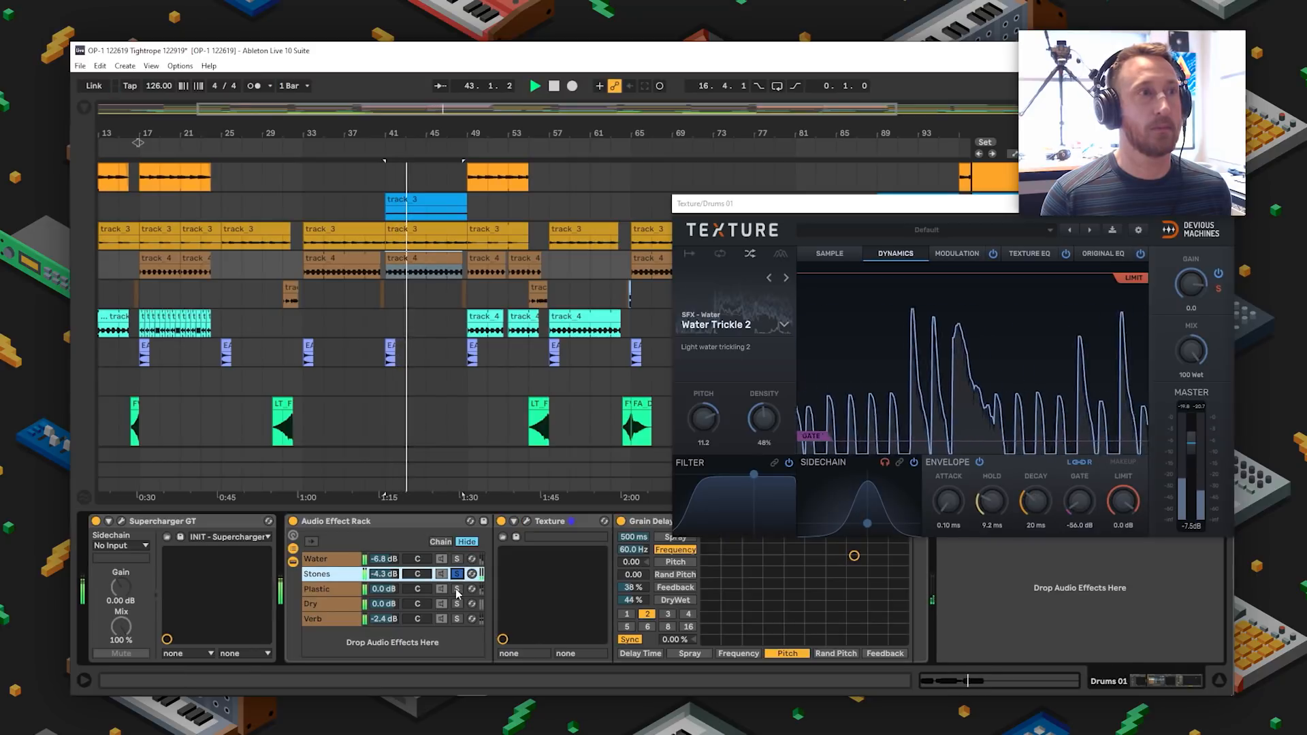
{"action": "left_click", "coordinate": [457, 589]}
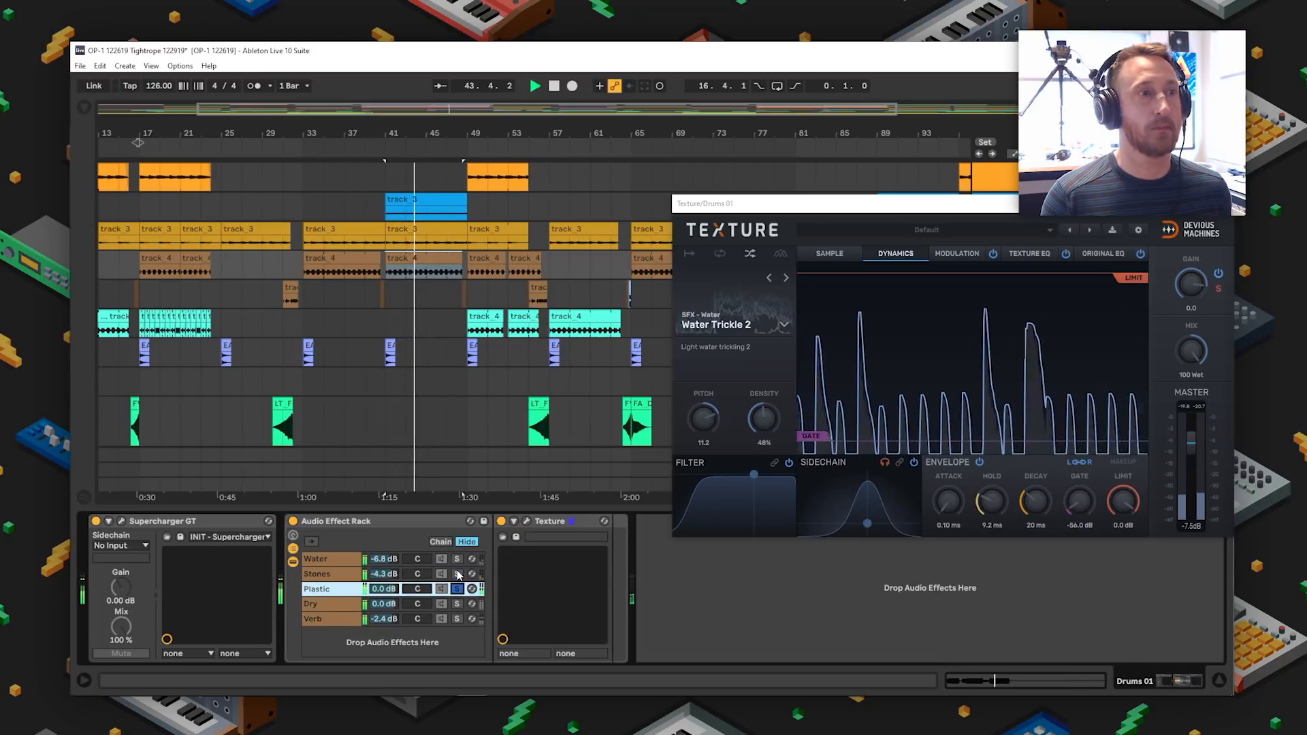
{"action": "left_click", "coordinate": [457, 605]}
{"action": "left_click", "coordinate": [457, 619]}
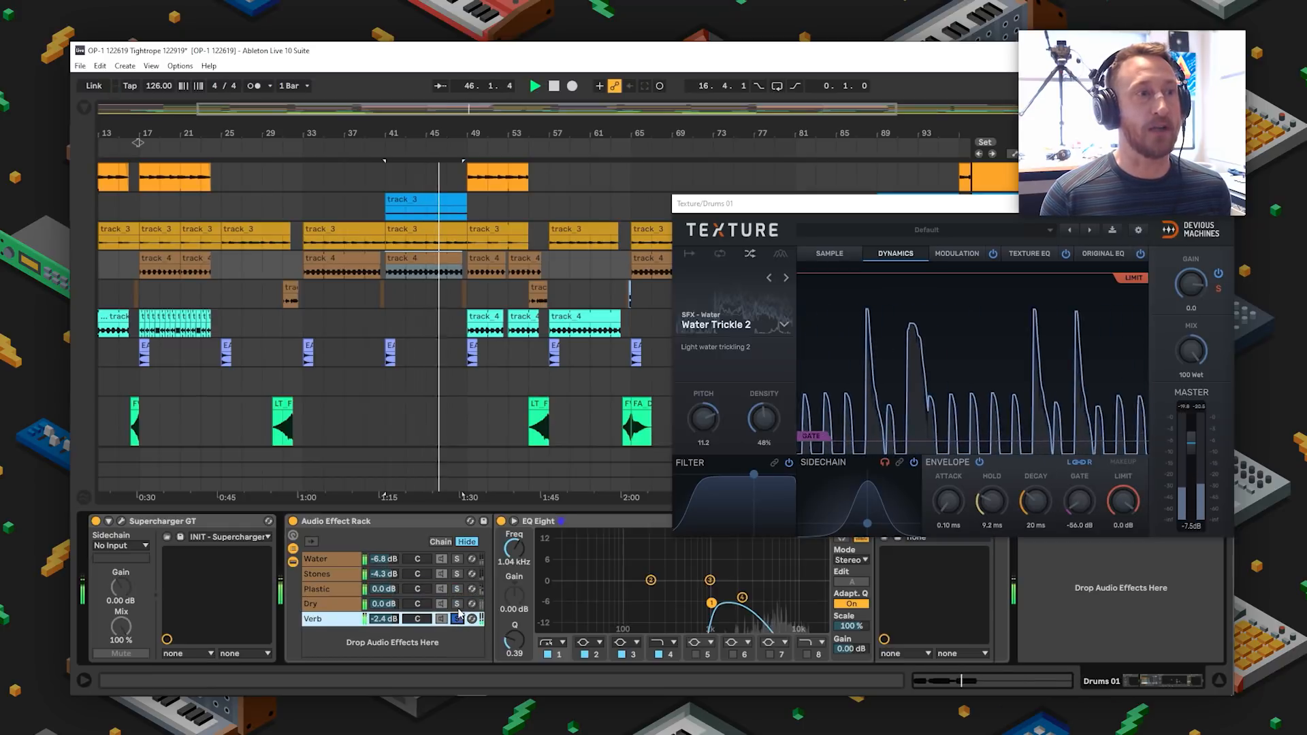
- Close the Texture window and open the Verb chain's ValhallaRoom settings clear of the device chain
{"action": "left_click_drag", "start_coordinate": [762, 205], "coordinate": [429, 99]}
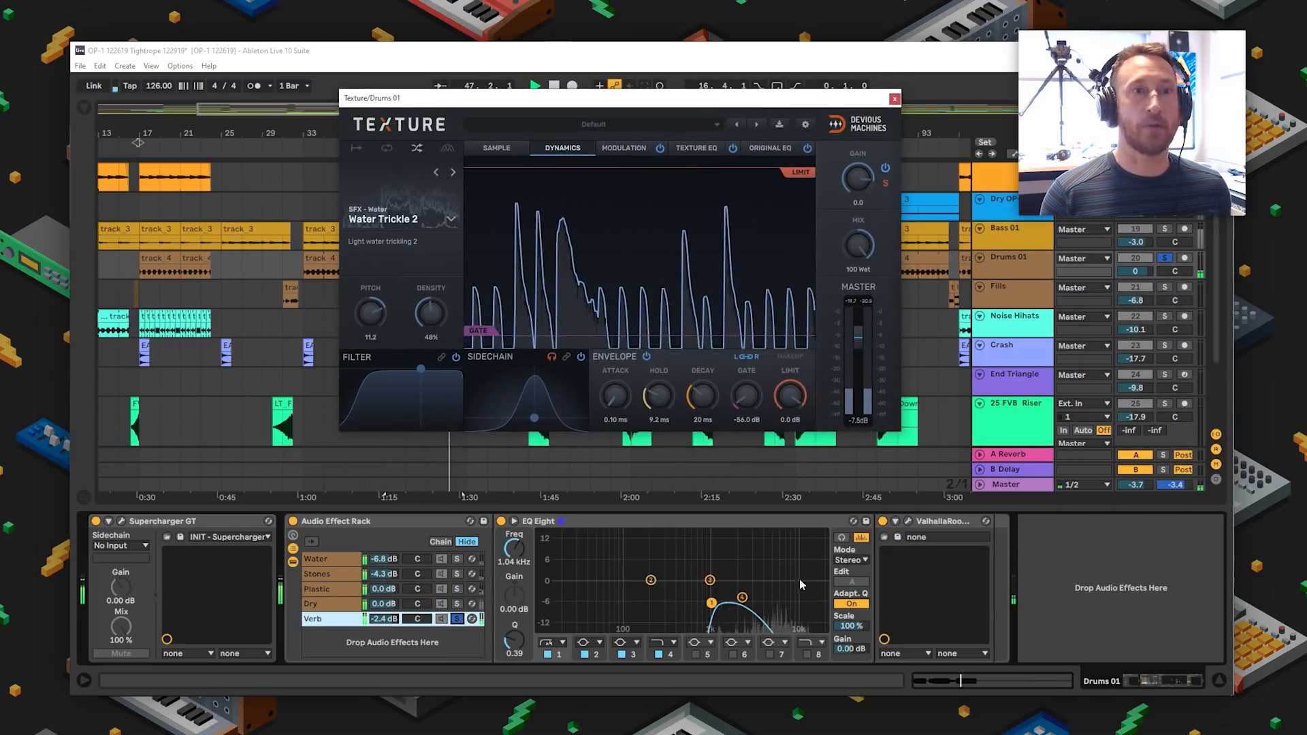
{"action": "left_click", "coordinate": [895, 100]}
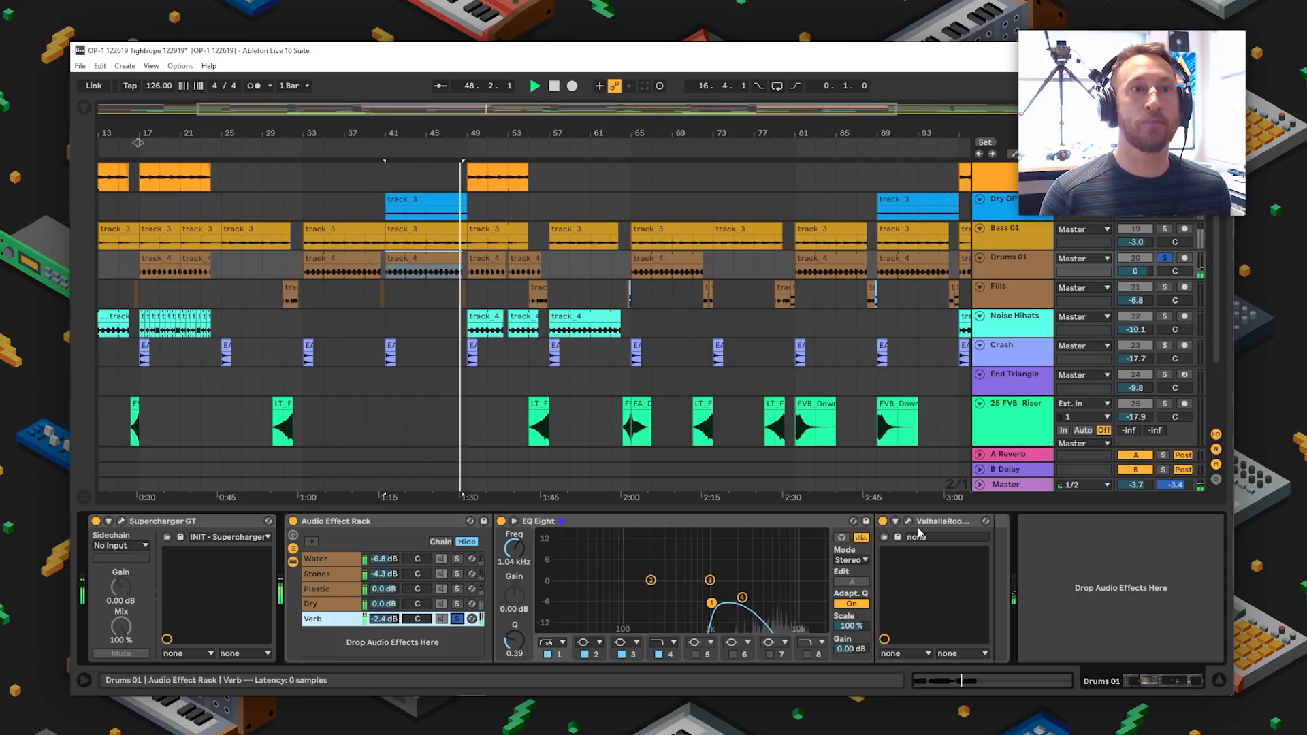
{"action": "left_click", "coordinate": [907, 522]}
{"action": "left_click_drag", "start_coordinate": [724, 392], "coordinate": [670, 160]}
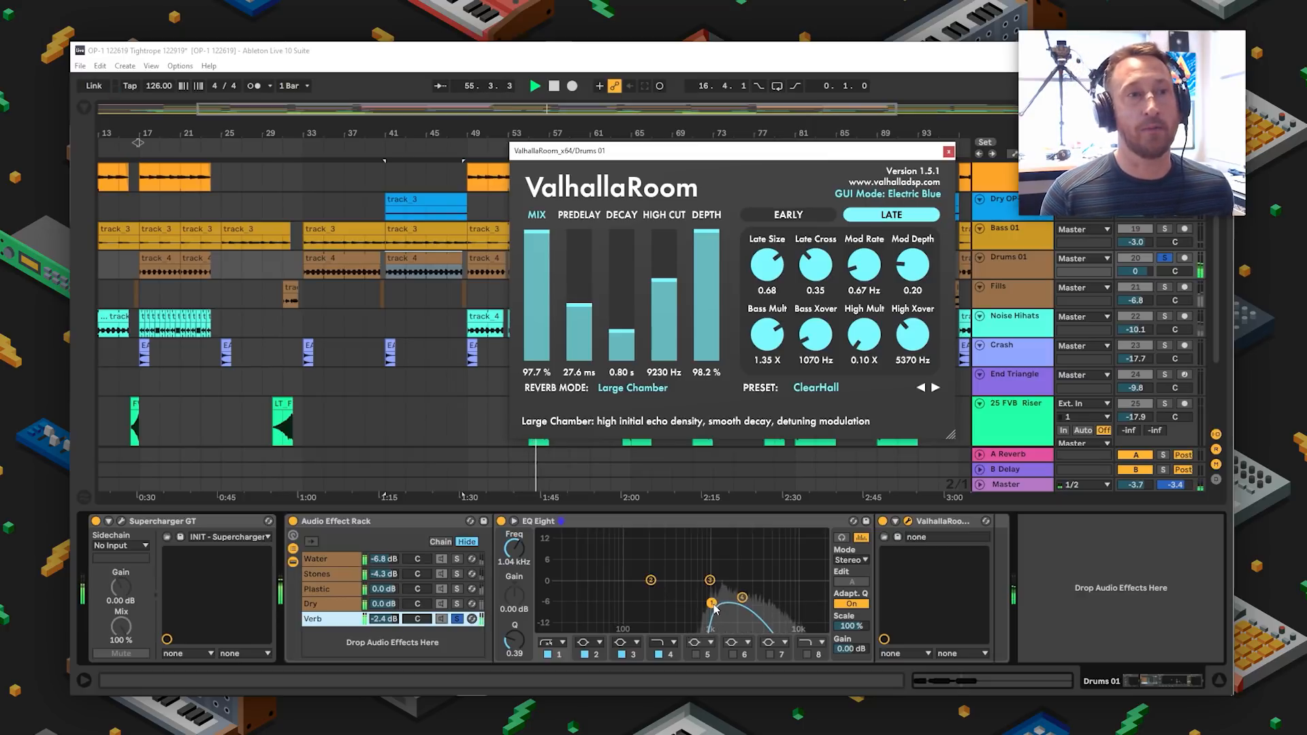
- Compare the Verb chain with EQ Eight bypassed and enabled, and end with the chain's solo off and ValhallaRoom closed
{"action": "left_click", "coordinate": [501, 520]}
{"action": "left_click", "coordinate": [415, 262]}
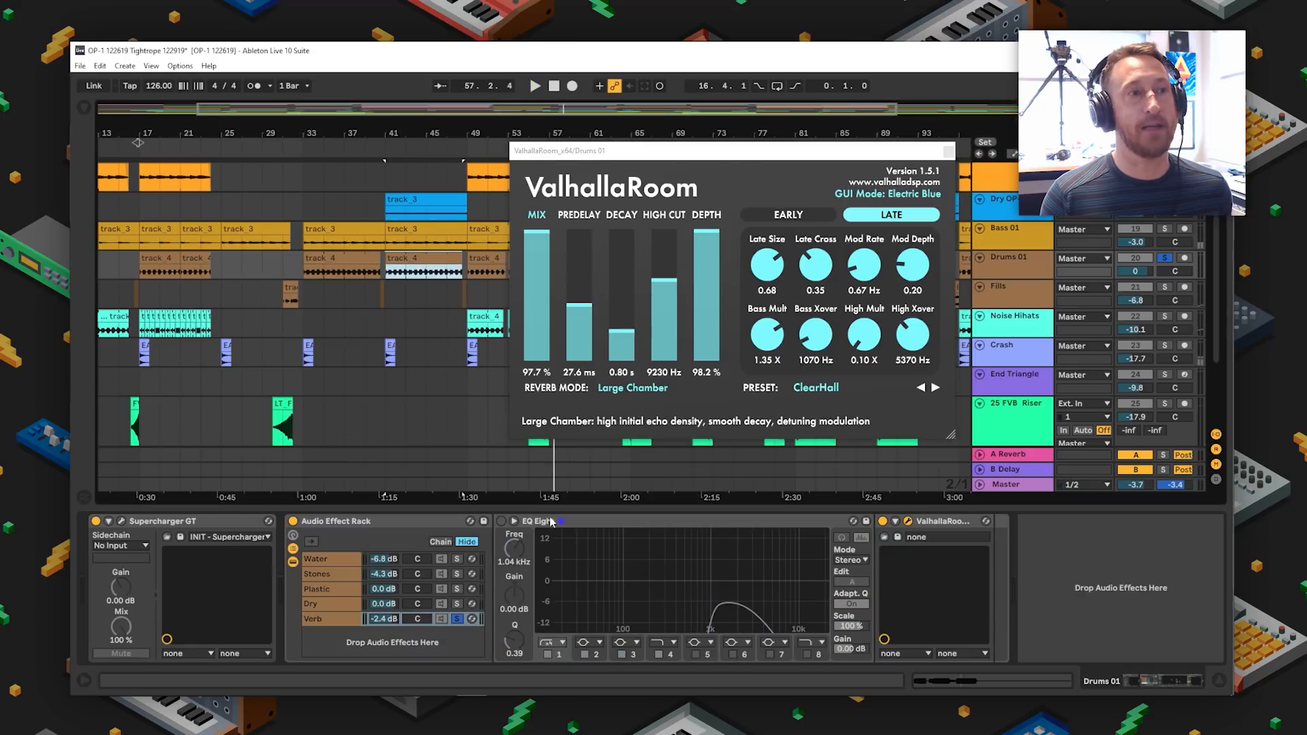
{"action": "key", "text": "space"}
{"action": "left_click", "coordinate": [501, 521]}
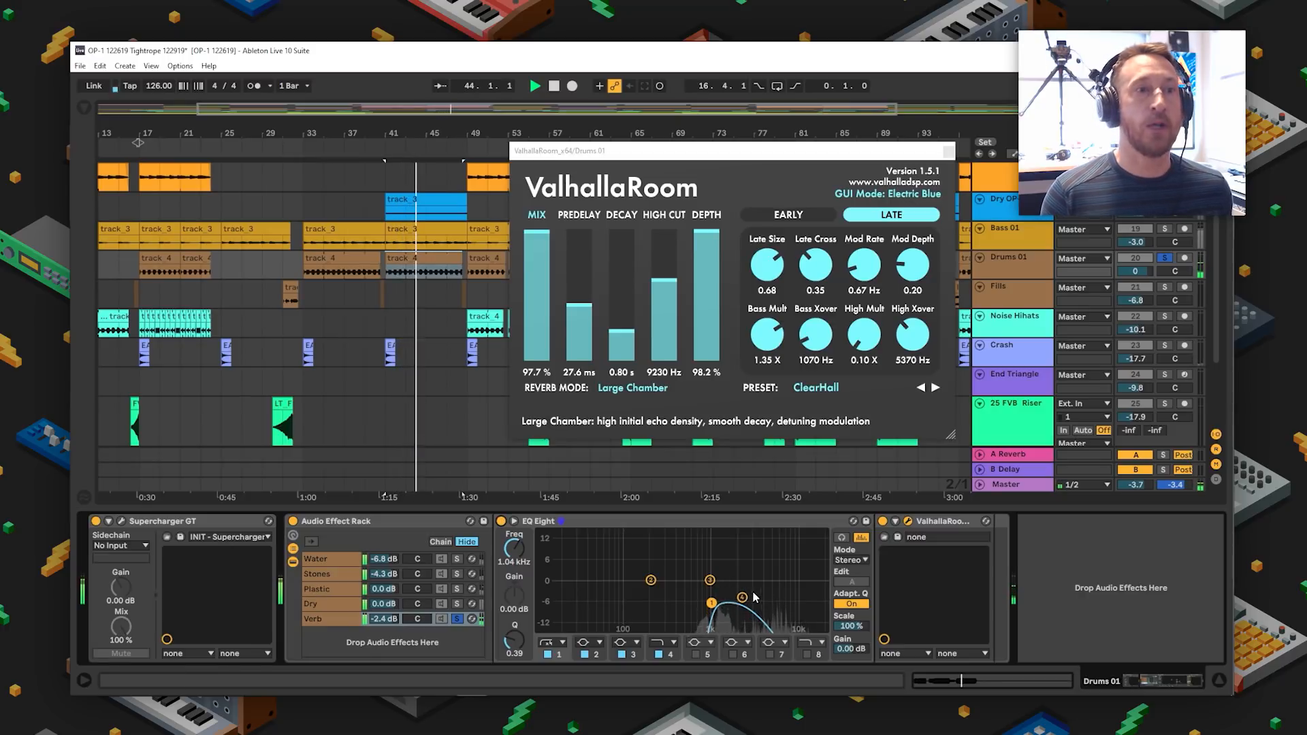
{"action": "left_click", "coordinate": [456, 620]}
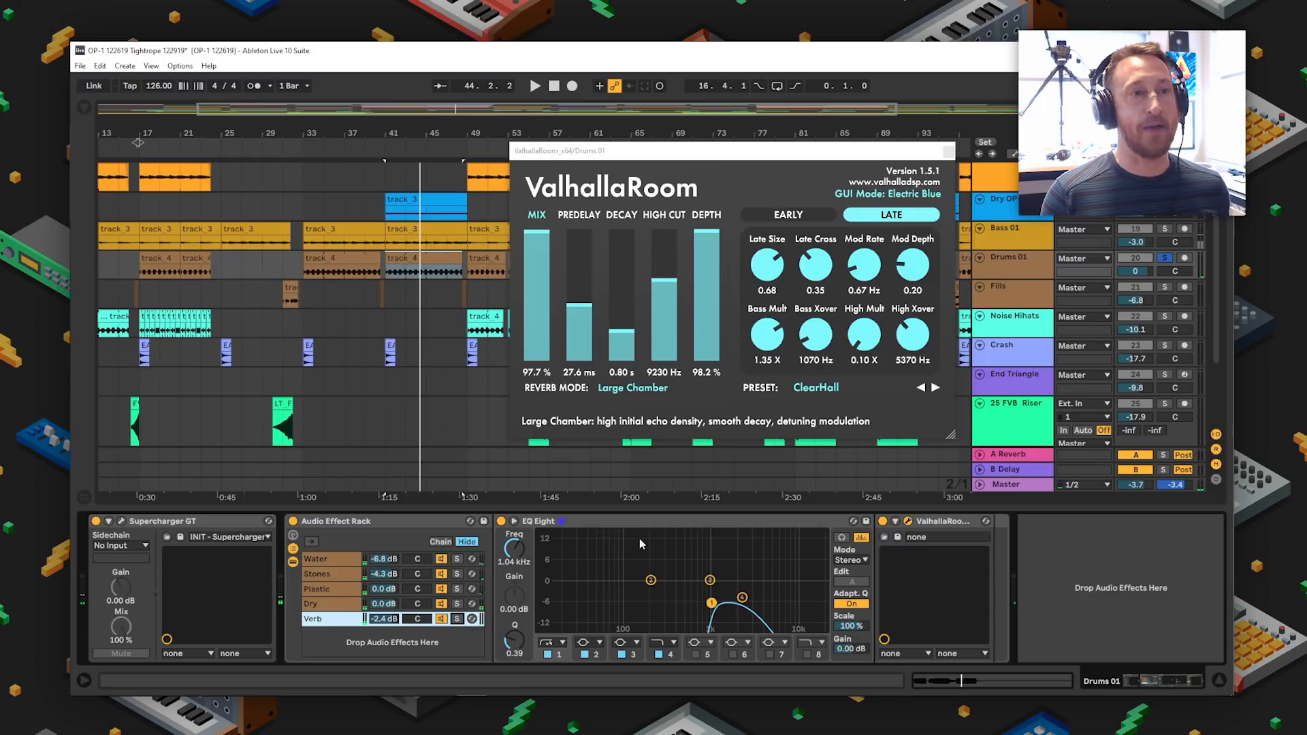
{"action": "left_click", "coordinate": [948, 150]}
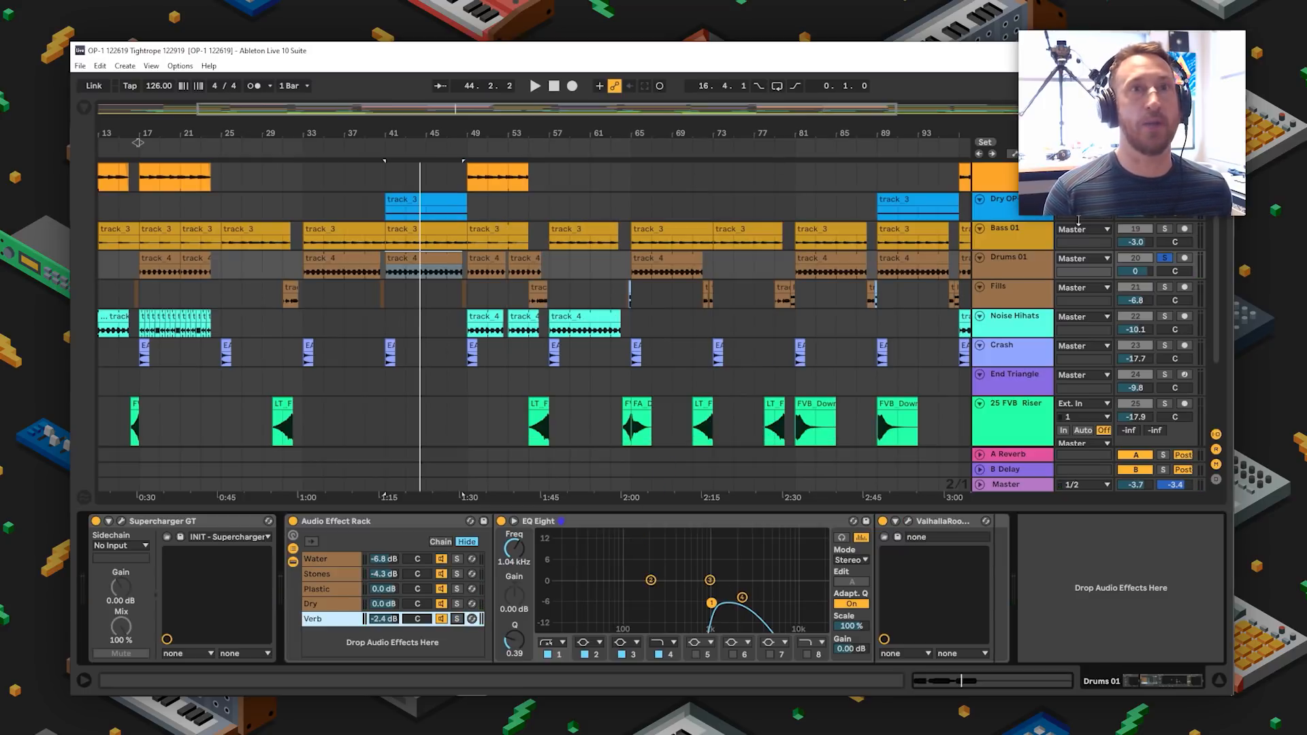
- Play the fully processed drums from 41.1.1 and turn off the Drums 01 solo to hear the whole mix
{"action": "key", "text": "space"}
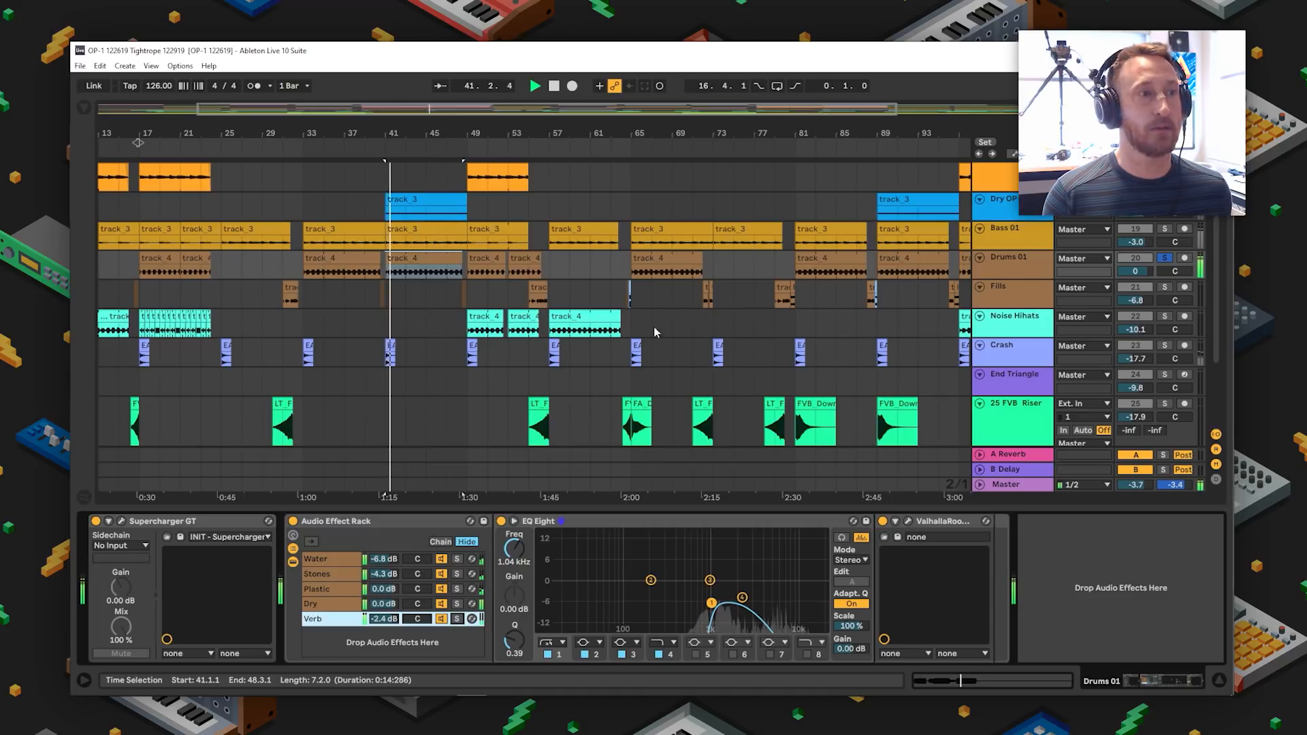
{"action": "left_click", "coordinate": [1165, 258]}
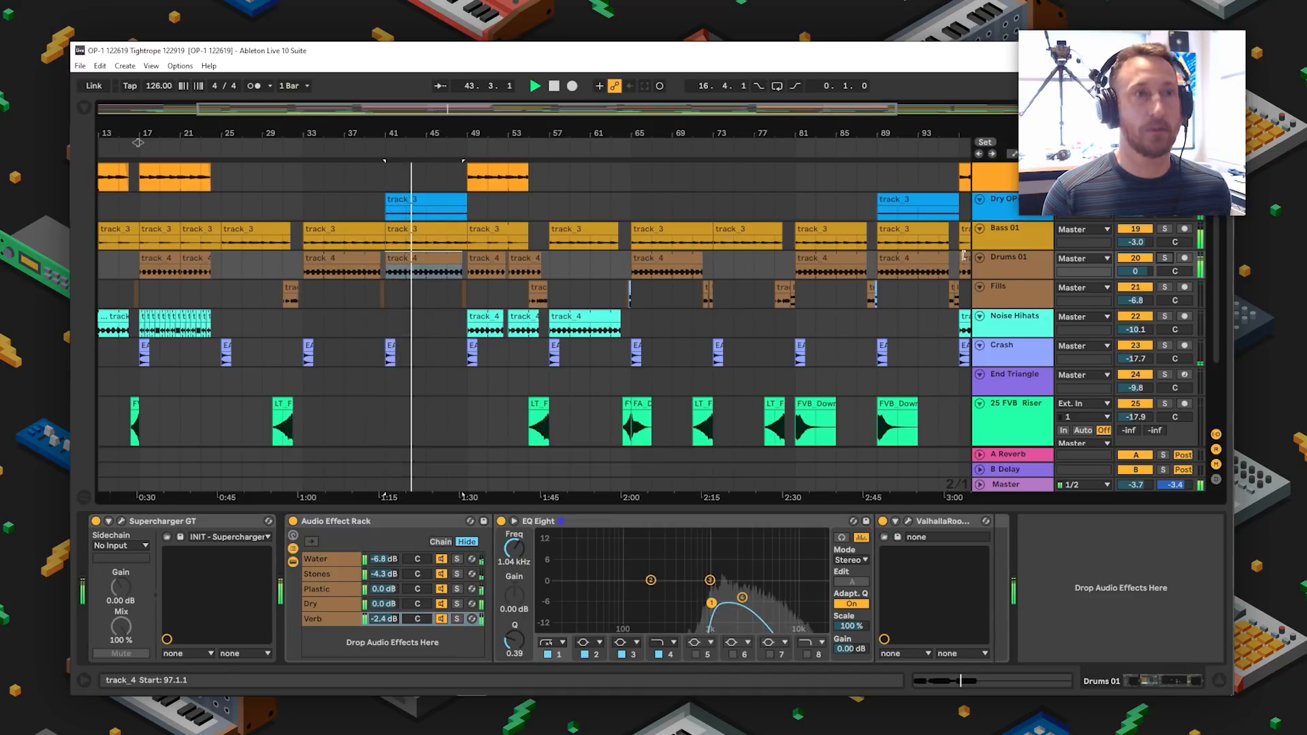
- Display the Bass 01 devices and play its soloed track_3 clip from 41.1.1
{"action": "left_click", "coordinate": [1008, 231]}
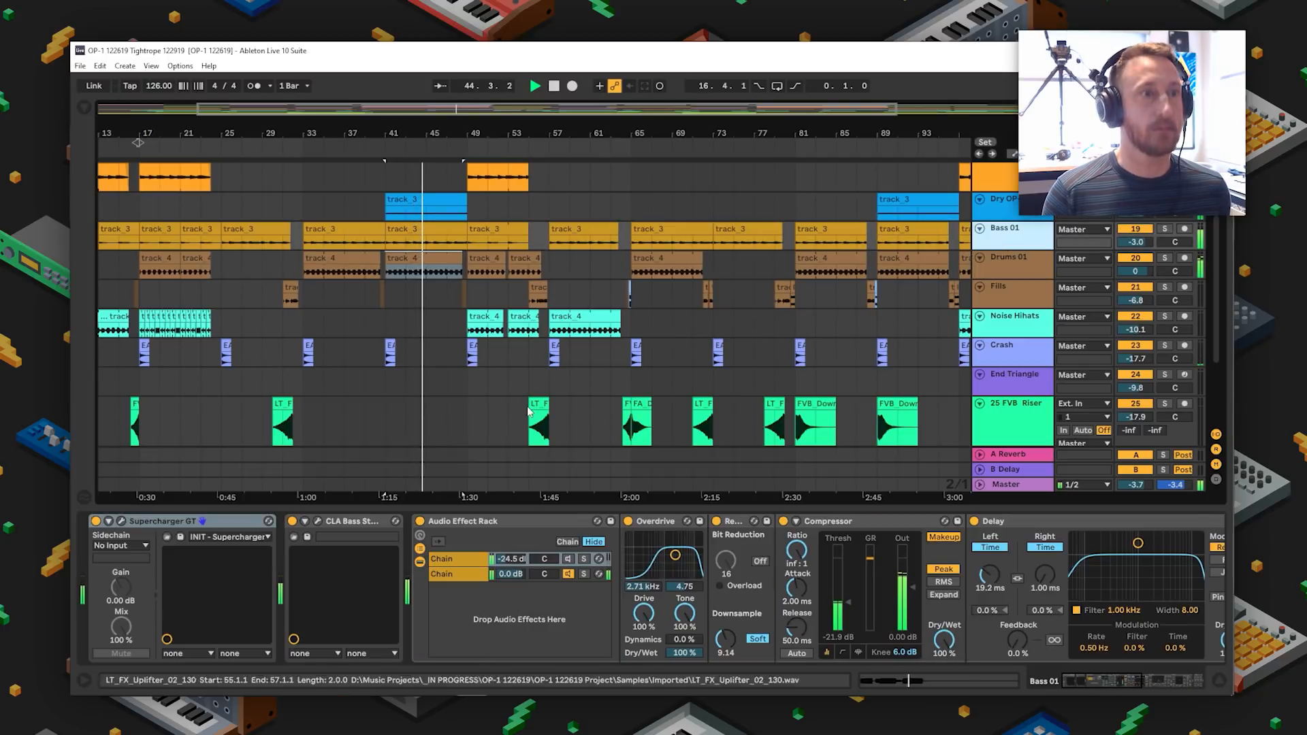
{"action": "left_click", "coordinate": [463, 560]}
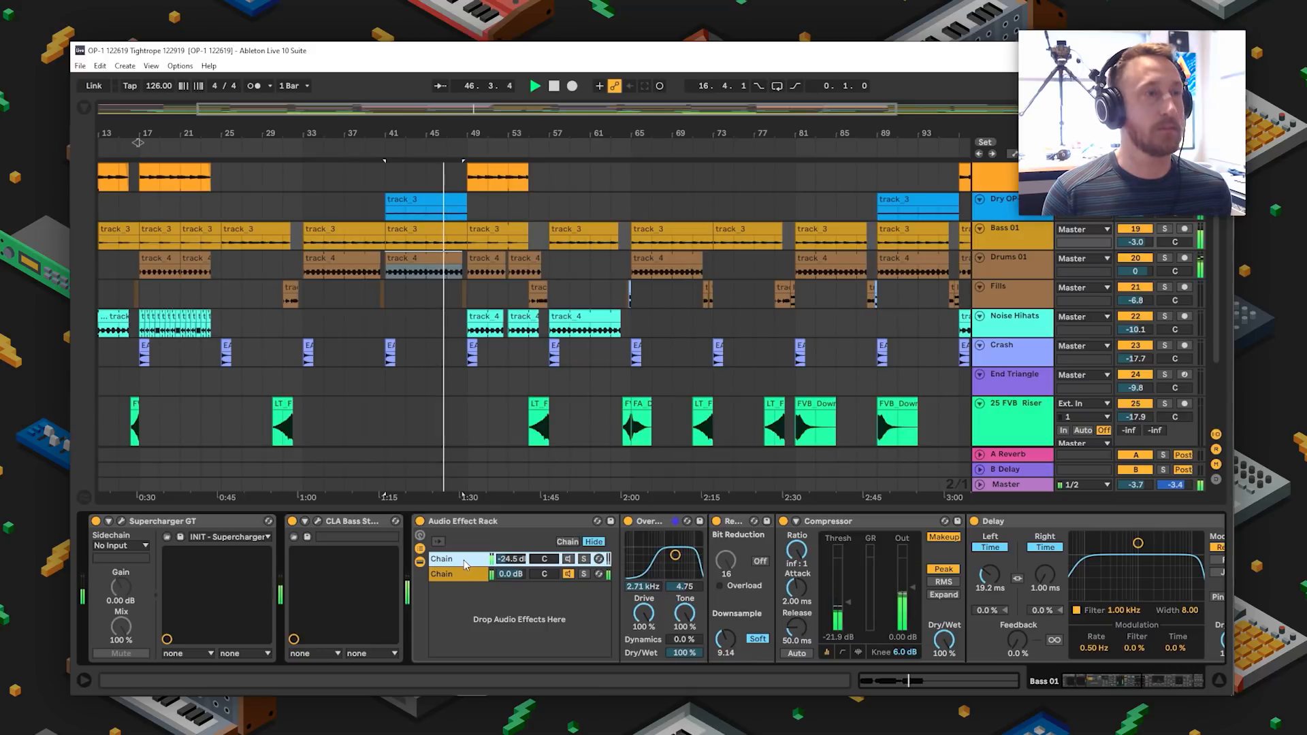
{"action": "key", "text": "space"}
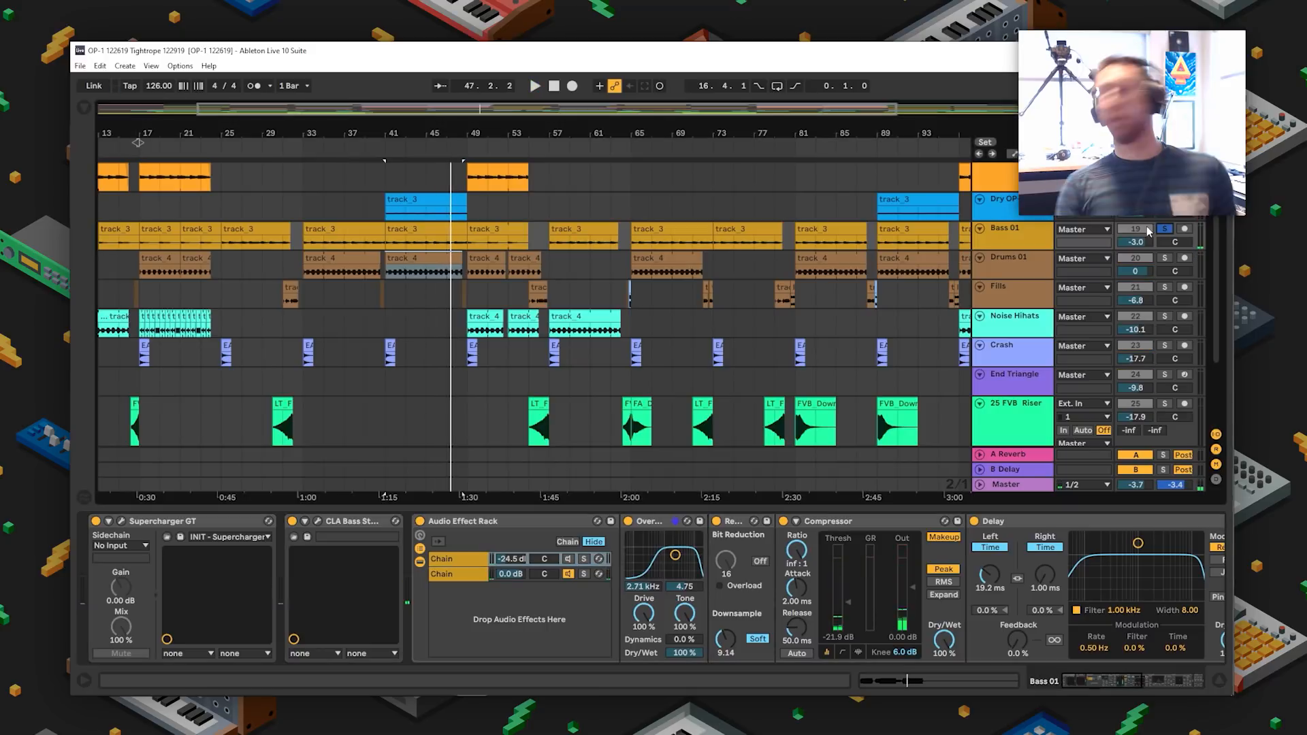
{"action": "left_click", "coordinate": [385, 240]}
{"action": "key", "text": "space"}
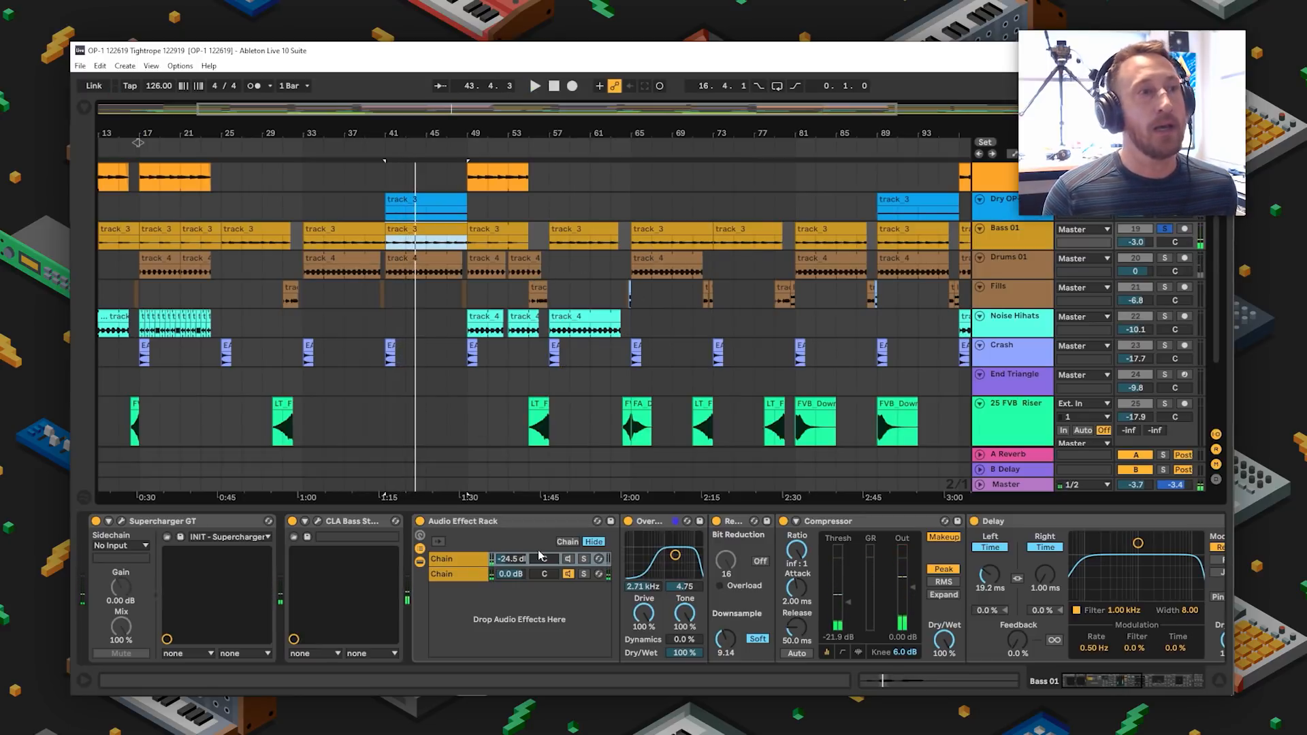
- Play the bass with only the rack's first chain soloed, and display the second chain with the chain solo off
{"action": "left_click", "coordinate": [439, 558]}
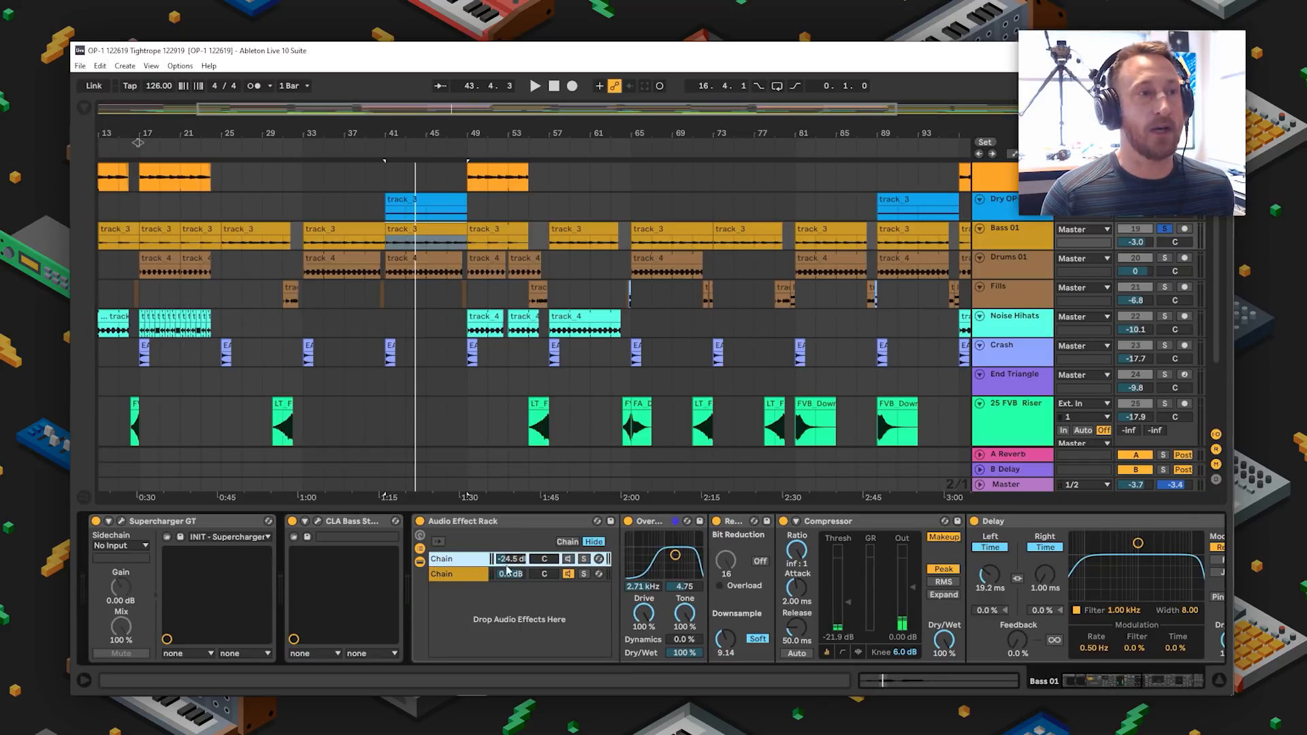
{"action": "key", "text": "space"}
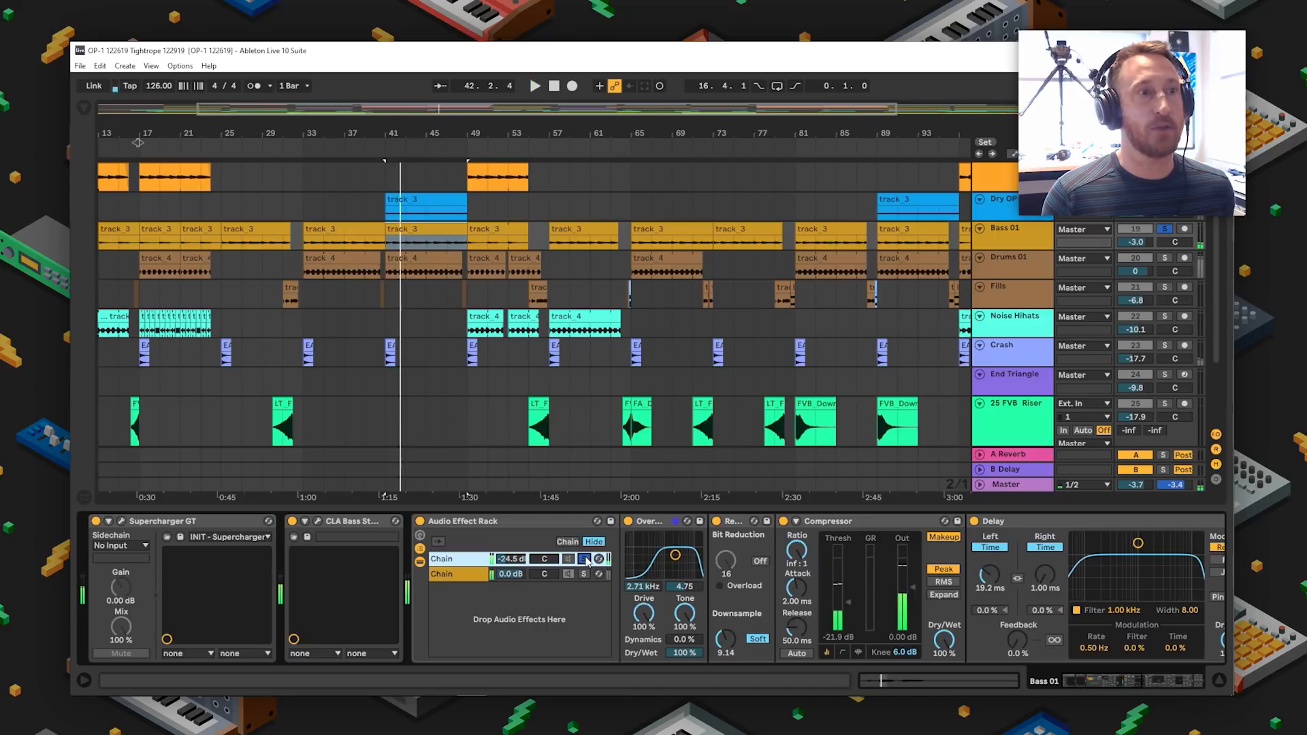
{"action": "left_click", "coordinate": [470, 576]}
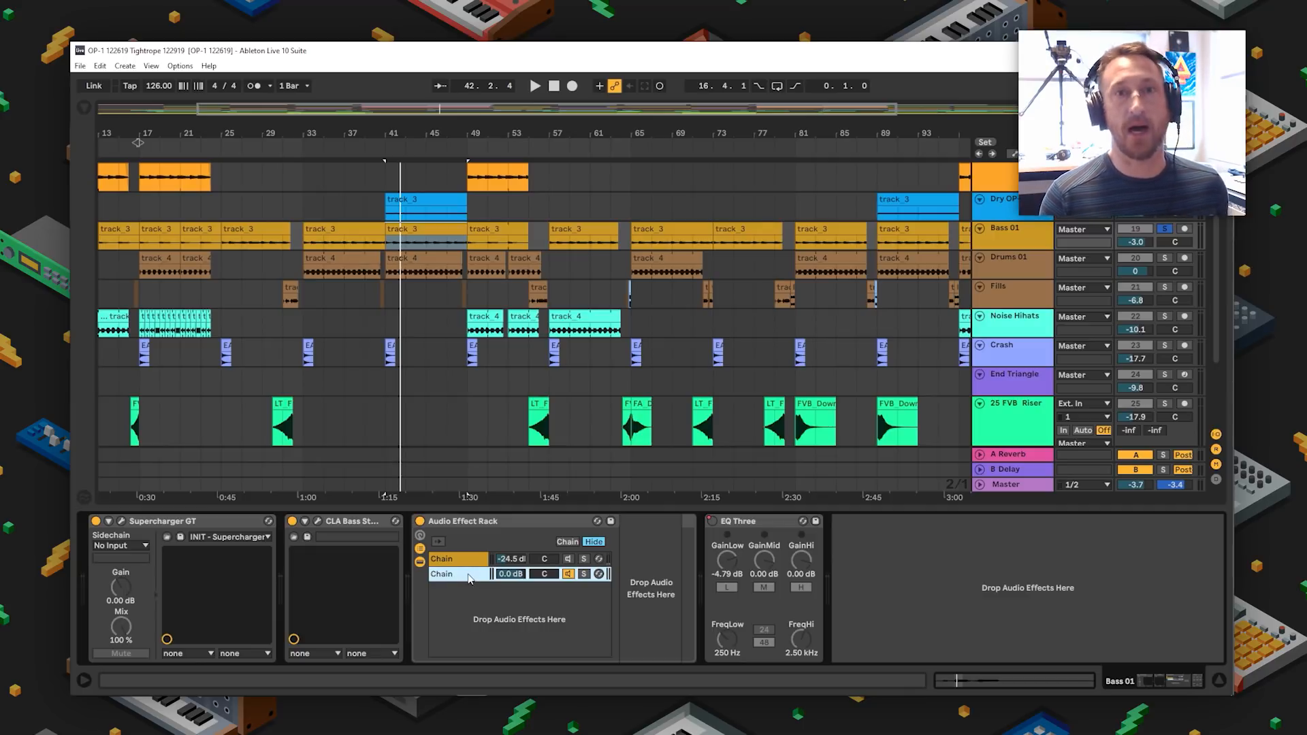
- Examine the Supercharger GT and CLA Bass settings on the Bass 01 track, closing each plug-in window
{"action": "left_click", "coordinate": [441, 229]}
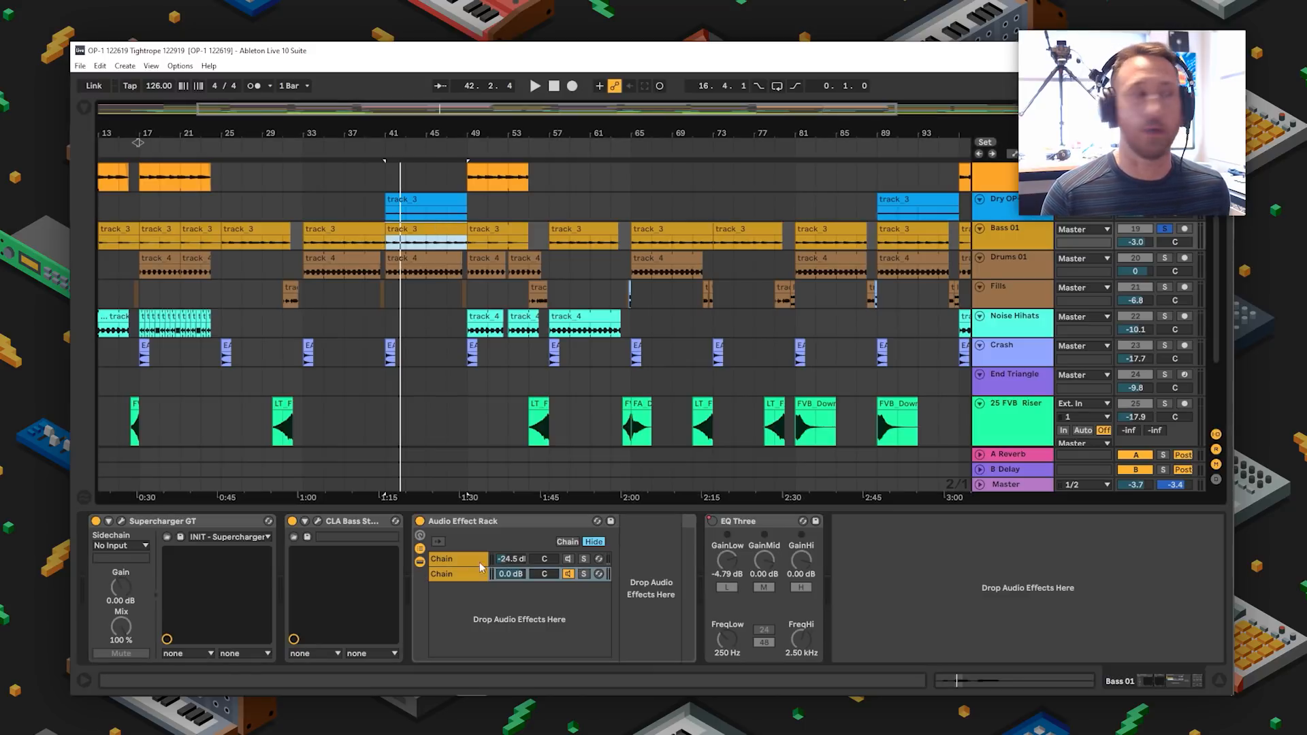
{"action": "left_click", "coordinate": [121, 521]}
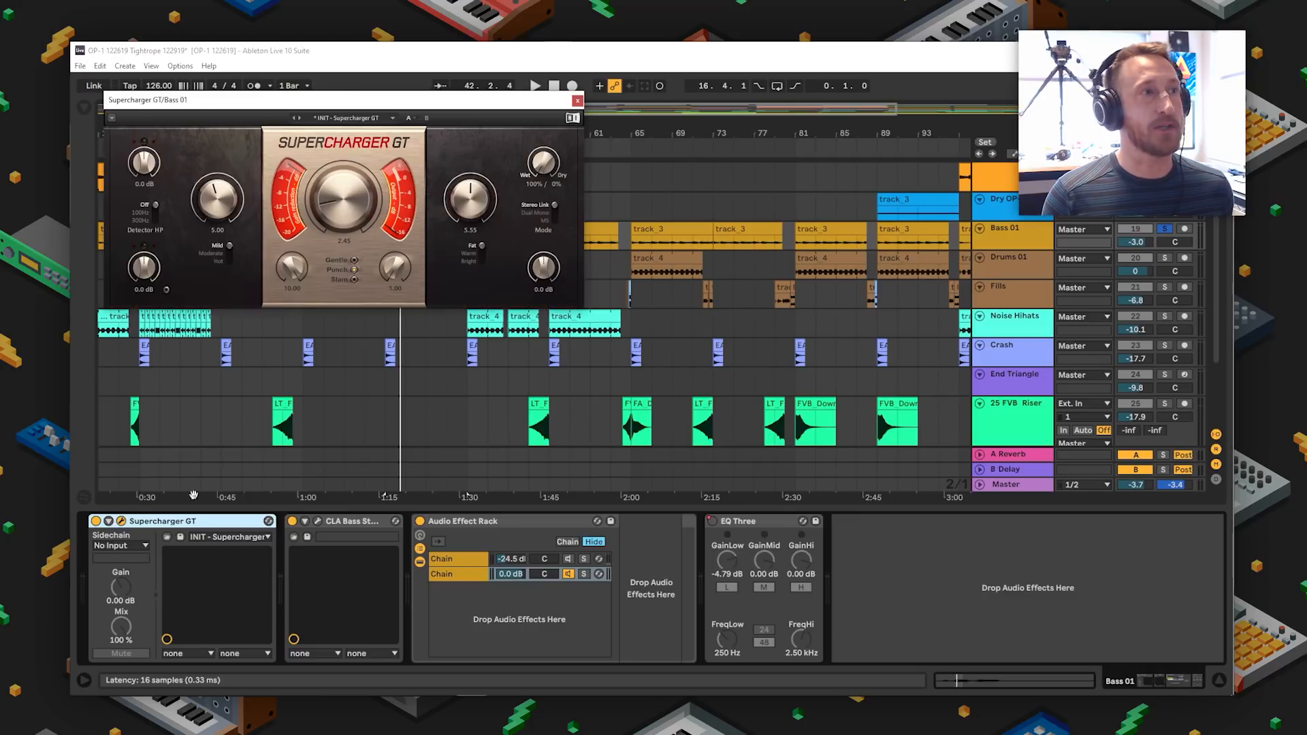
{"action": "left_click", "coordinate": [578, 102]}
{"action": "left_click", "coordinate": [317, 521]}
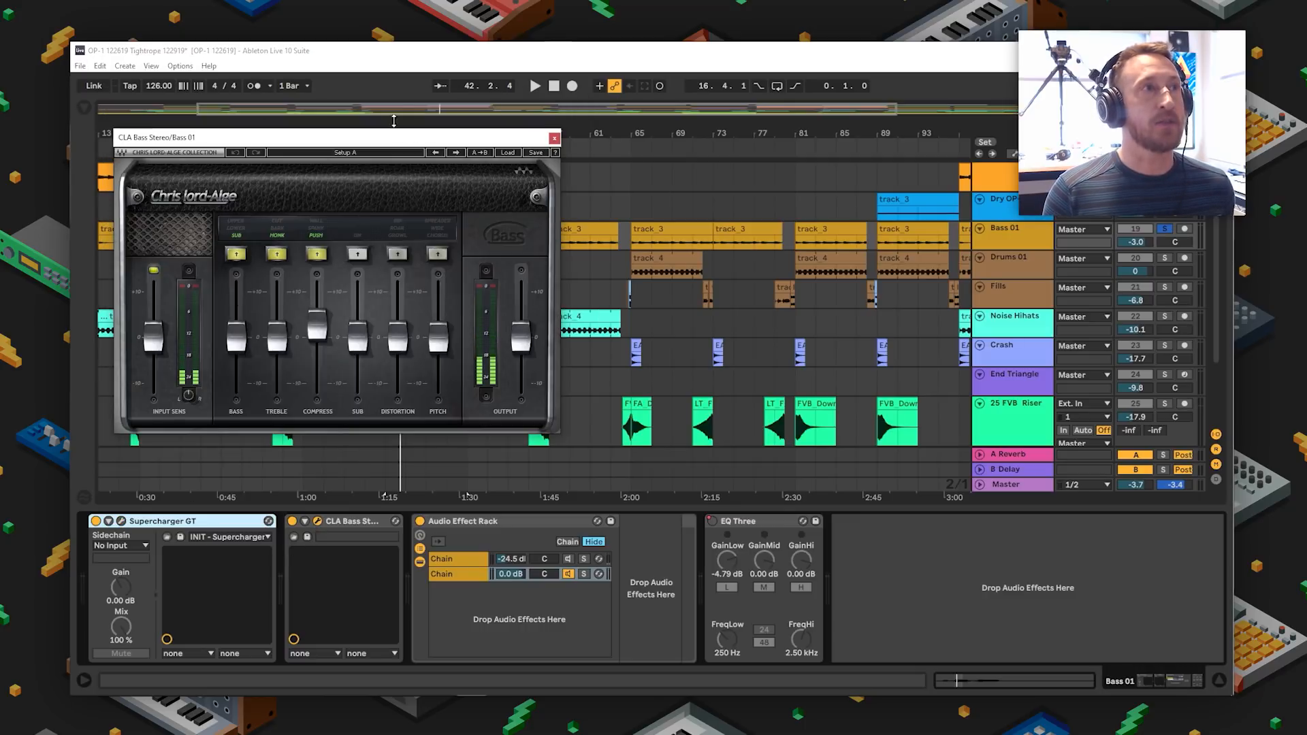
{"action": "left_click_drag", "start_coordinate": [390, 141], "coordinate": [608, 206]}
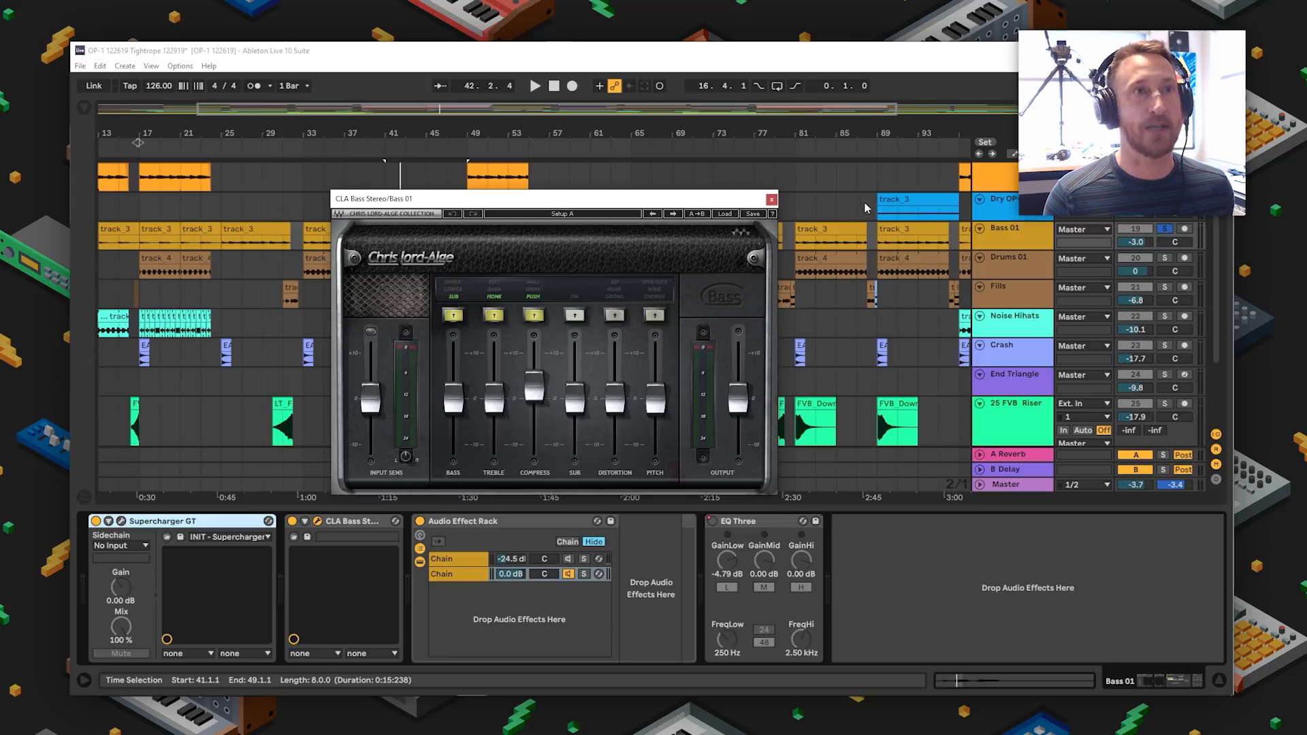
{"action": "left_click", "coordinate": [772, 199]}
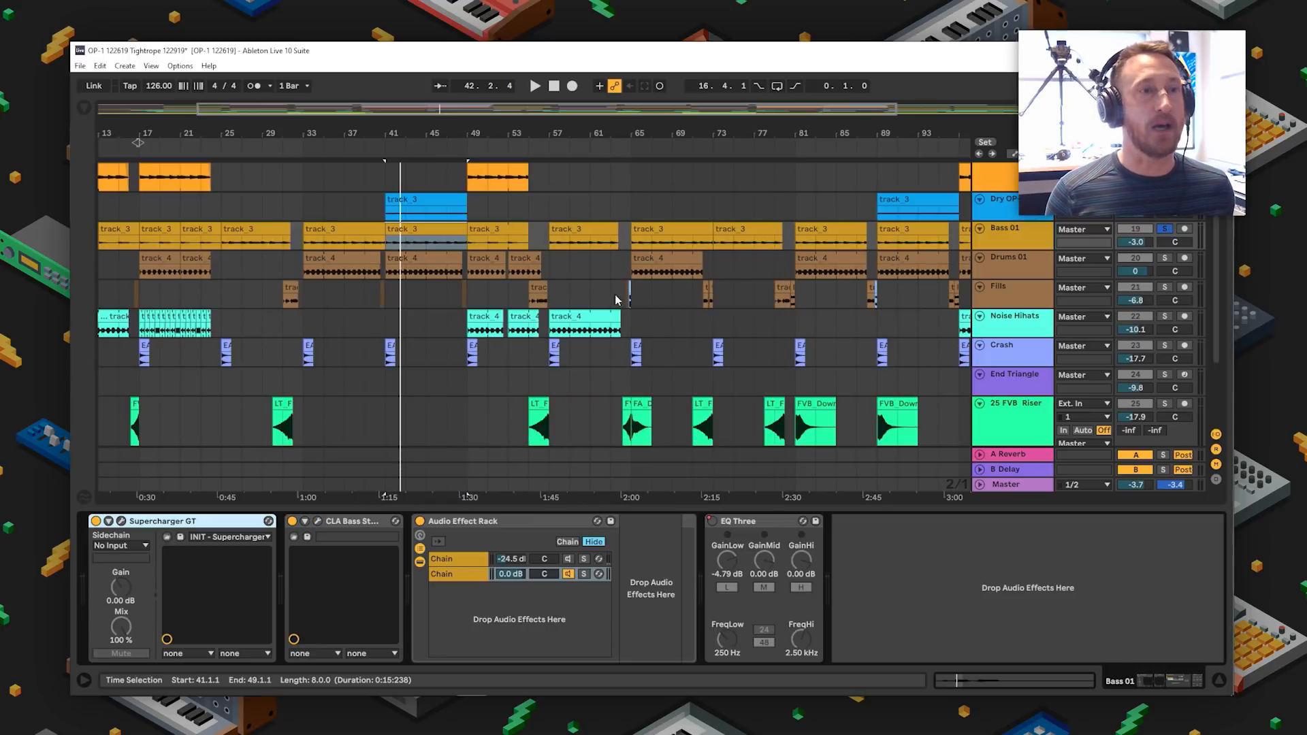
- Select EQ Three on the Bass 01 track and display its Device On automation in the arrangement
{"action": "left_click", "coordinate": [760, 530]}
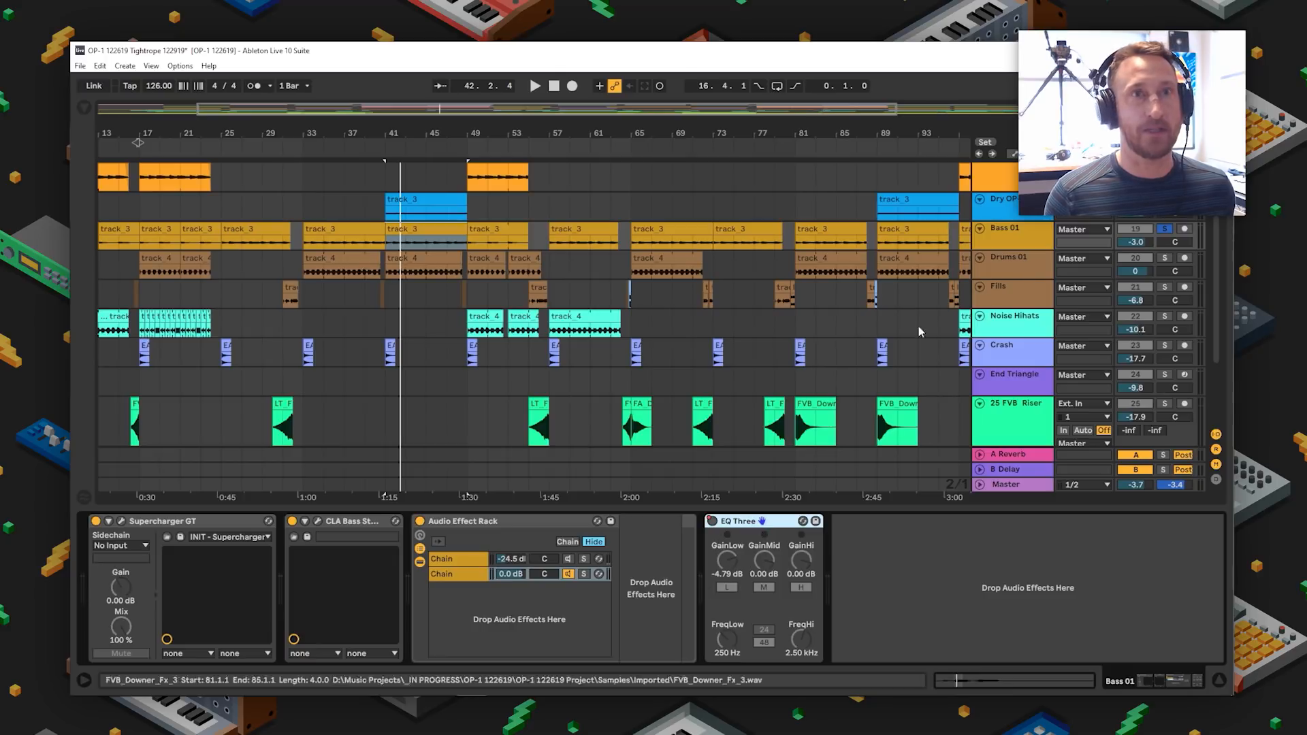
{"action": "key", "text": "a"}
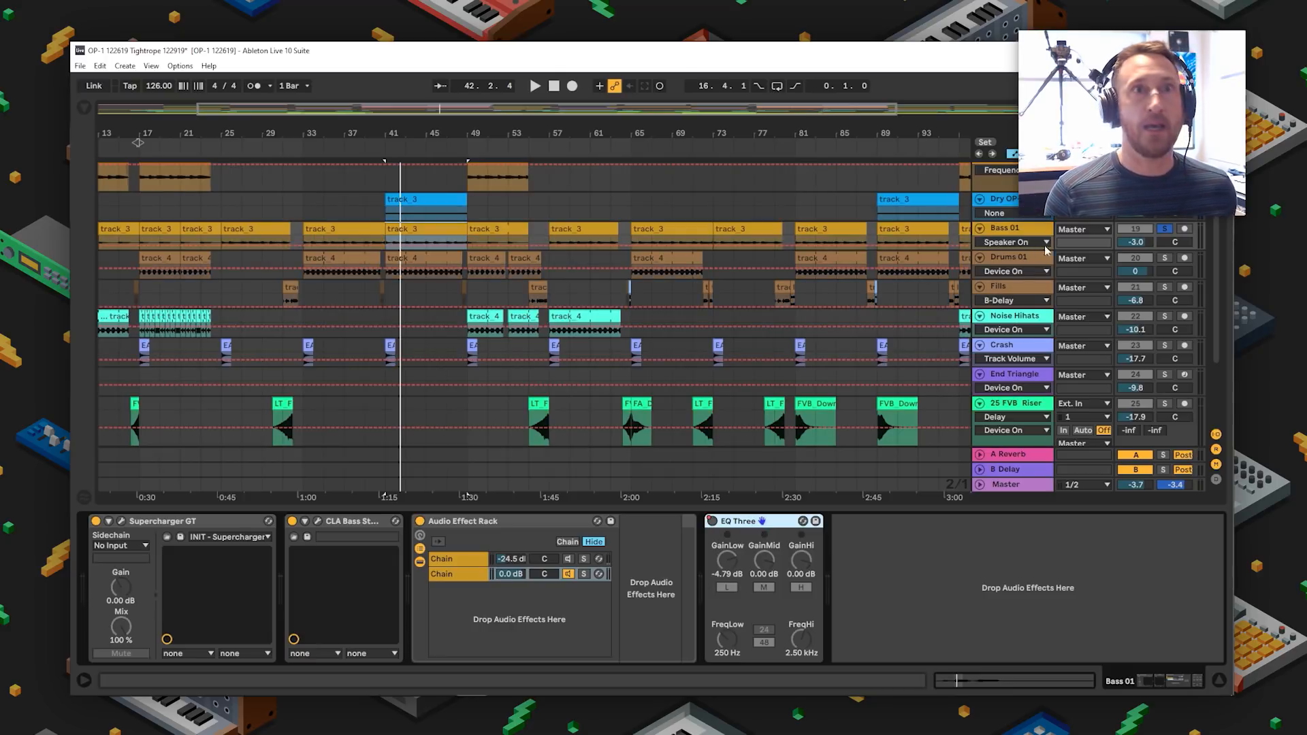
{"action": "left_click", "coordinate": [1007, 243]}
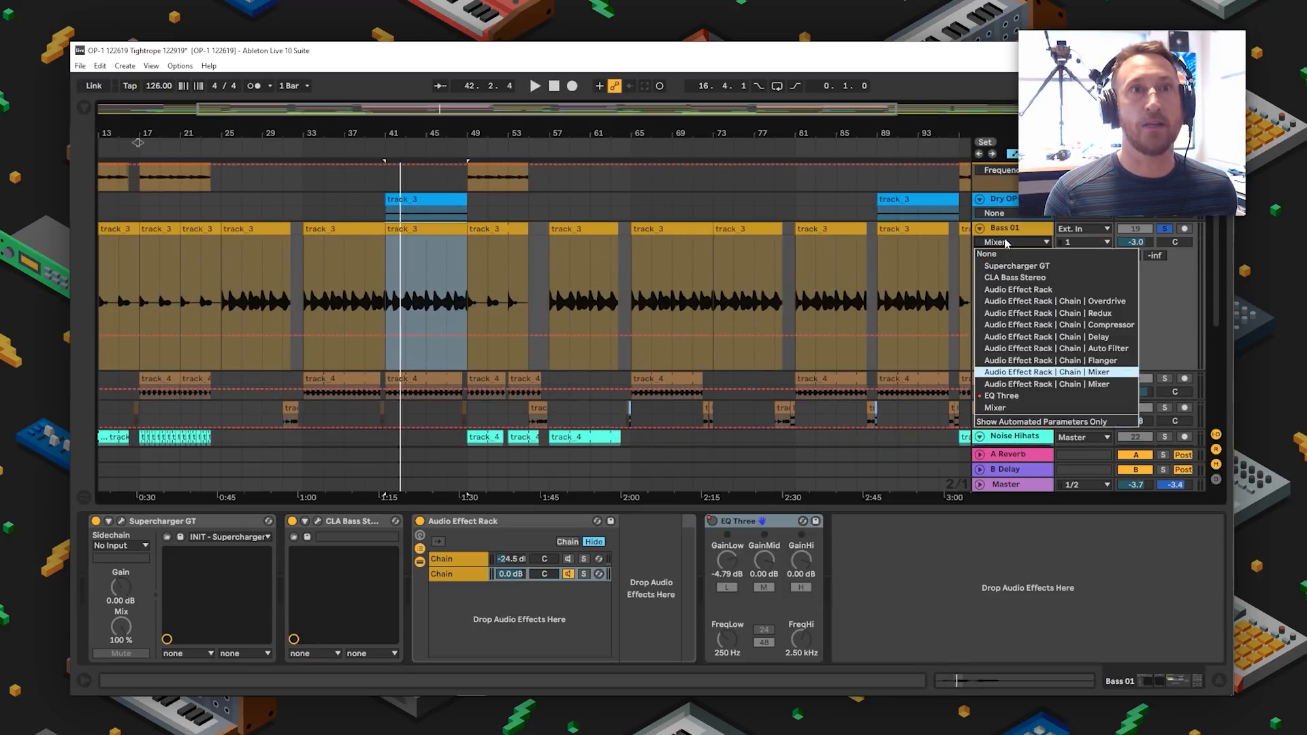
{"action": "left_click", "coordinate": [1002, 396]}
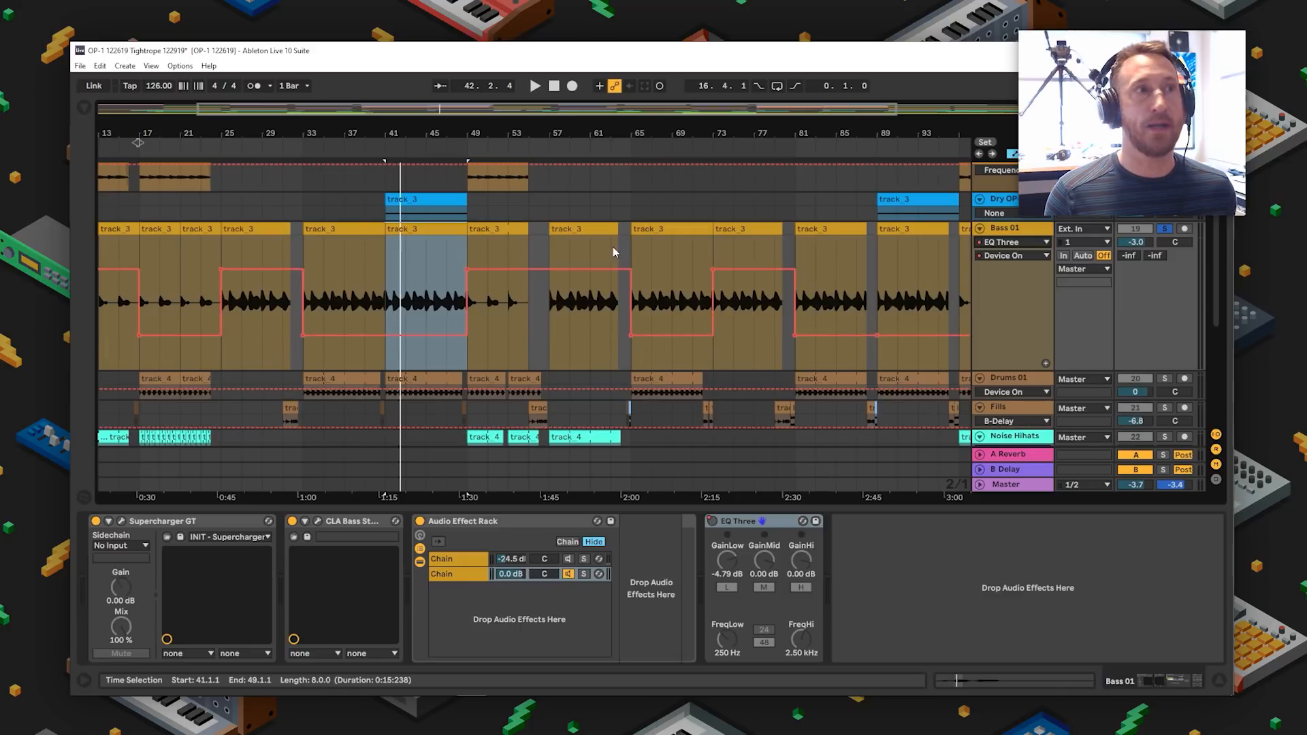
- Play the bass from 49.1.1, turn off the Bass 01 solo, and replay the section with the whole mix
{"action": "left_click_drag", "start_coordinate": [549, 128], "coordinate": [546, 99]}
{"action": "left_click", "coordinate": [421, 257]}
{"action": "key", "text": "space"}
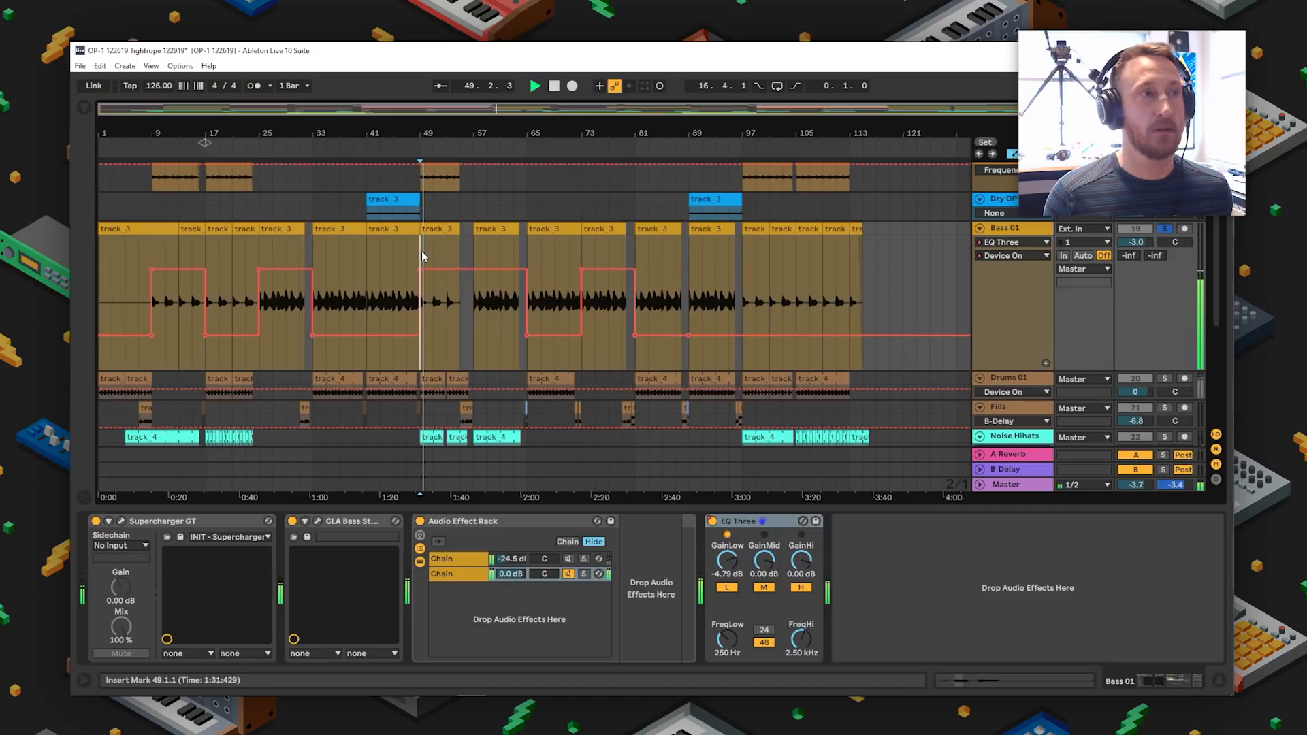
{"action": "left_click", "coordinate": [1164, 229]}
{"action": "key", "text": "space"}
{"action": "key", "text": "space"}
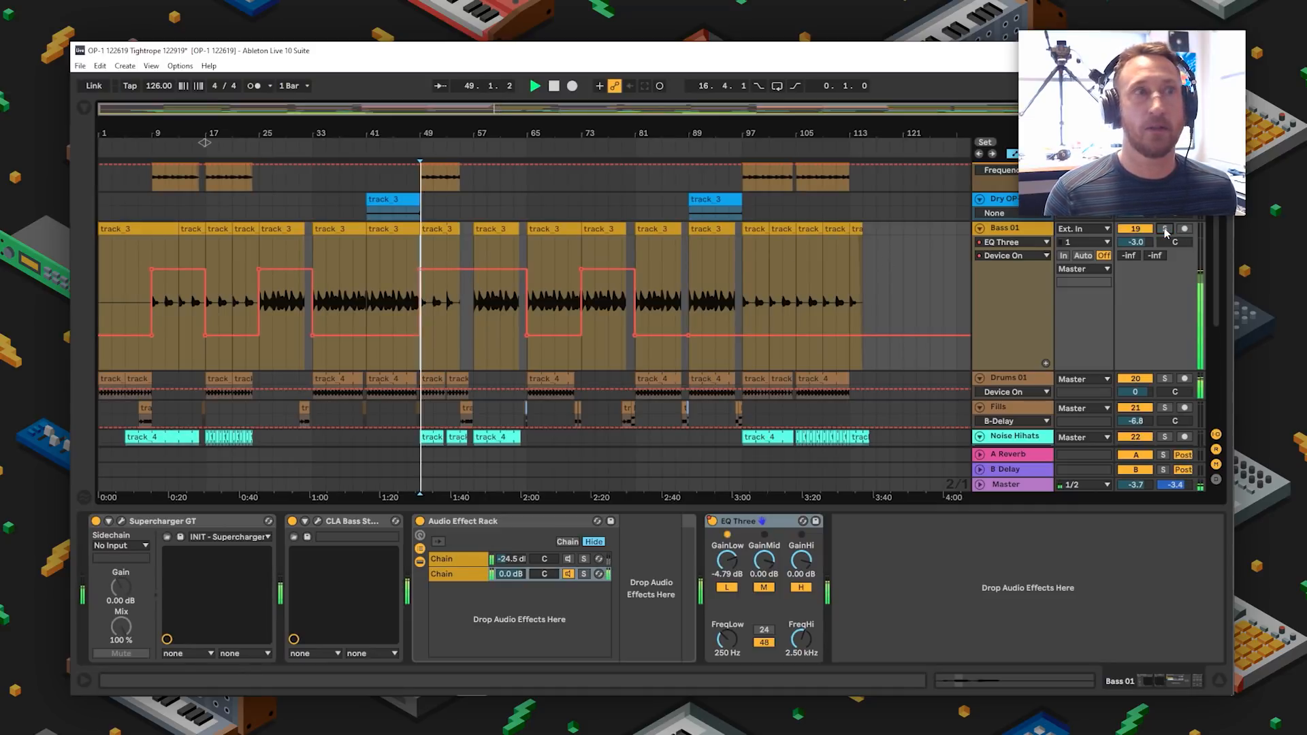
{"action": "key", "text": "space"}
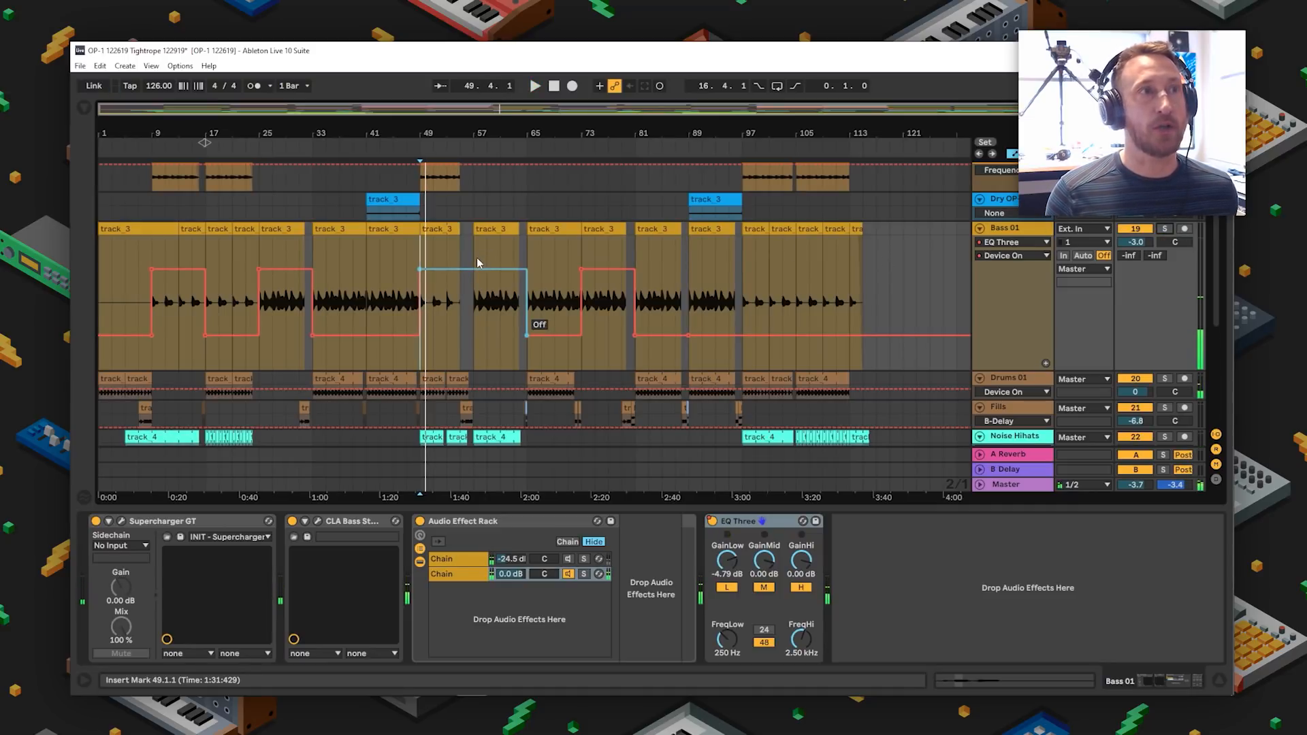
- Play the whole mix briefly from 57.1.1, where the Bass 01 EQ Three is automated on
{"action": "left_click", "coordinate": [477, 253]}
{"action": "key", "text": "space"}
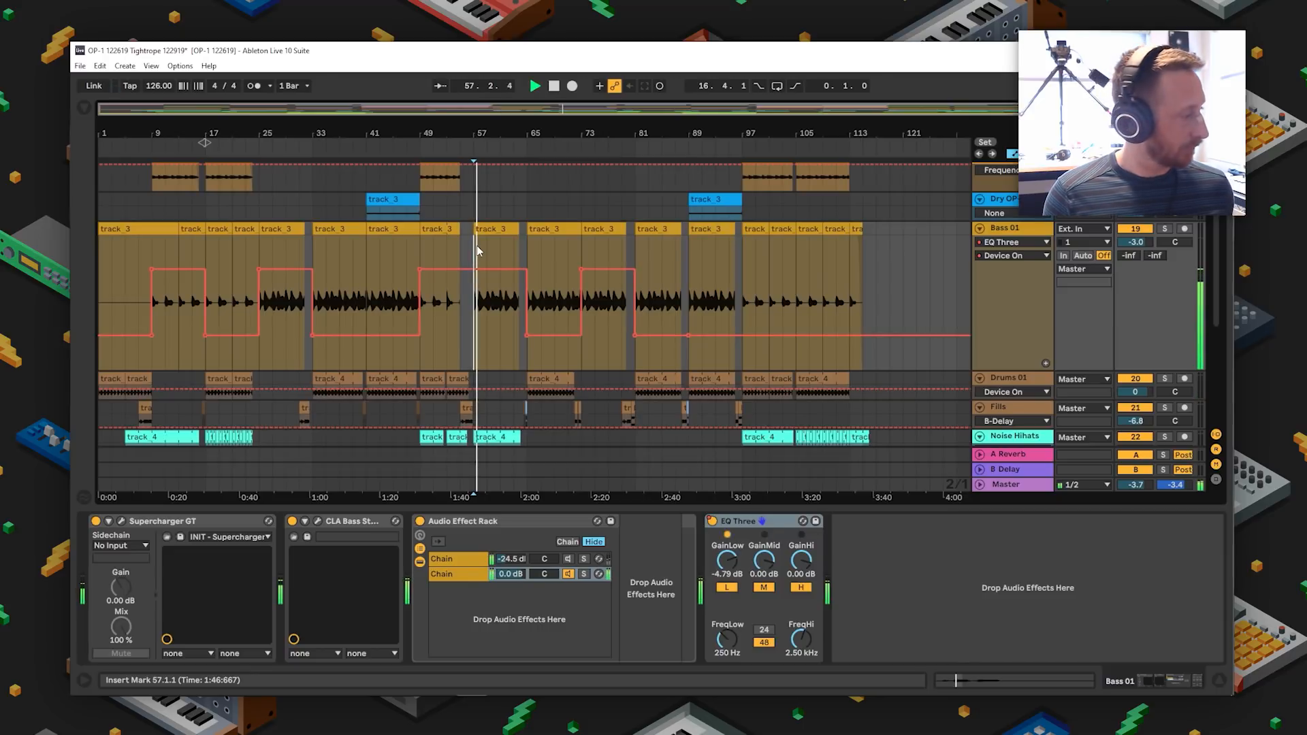
{"action": "key", "text": "space"}
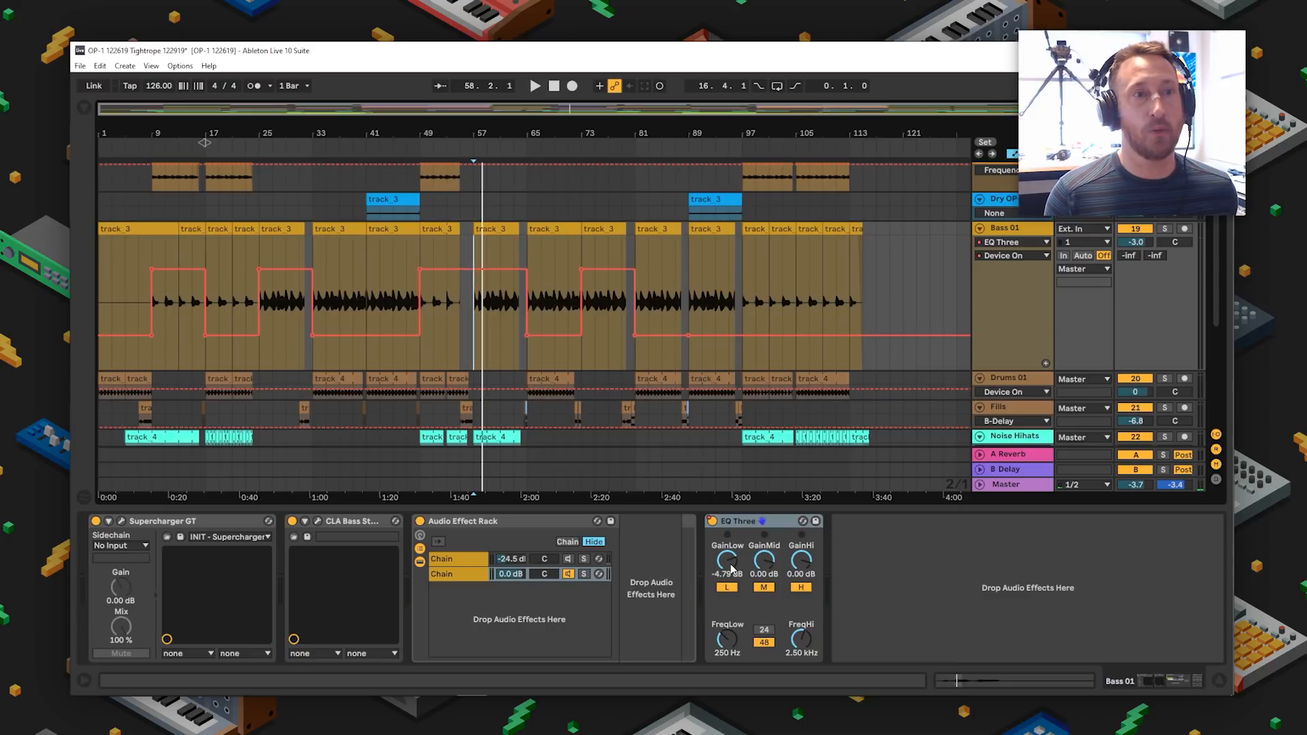
- Set the Bass 01 EQ Three low gain to -6.06 dB and display its Device On automation again
{"action": "left_click_drag", "start_coordinate": [732, 569], "coordinate": [732, 573]}
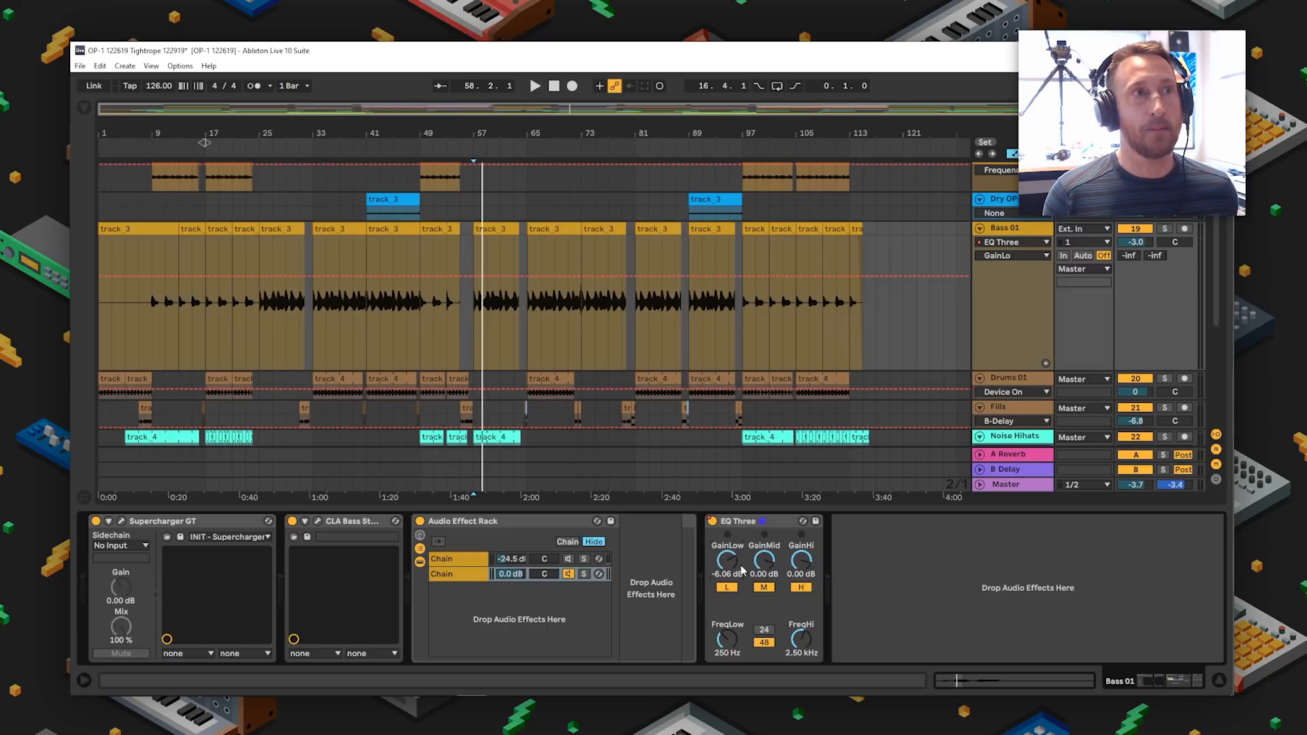
{"action": "right_click", "coordinate": [720, 524]}
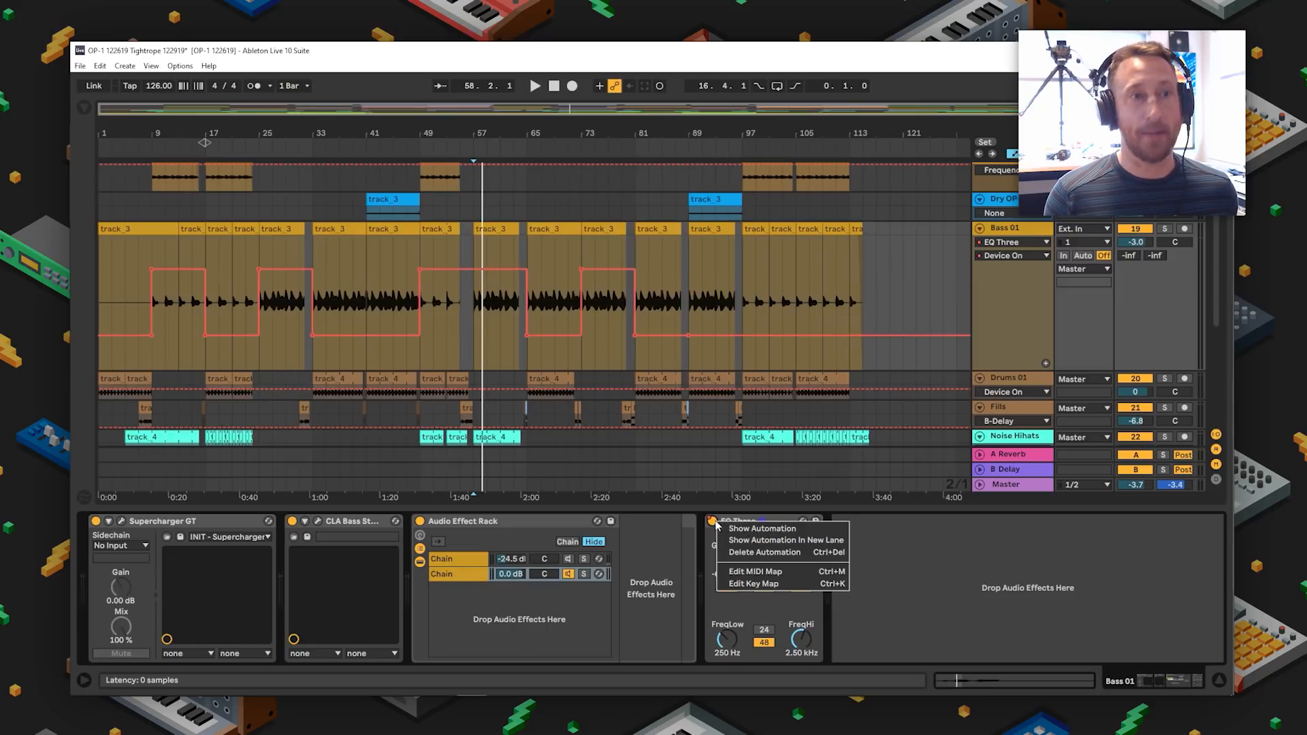
{"action": "left_click", "coordinate": [723, 531]}
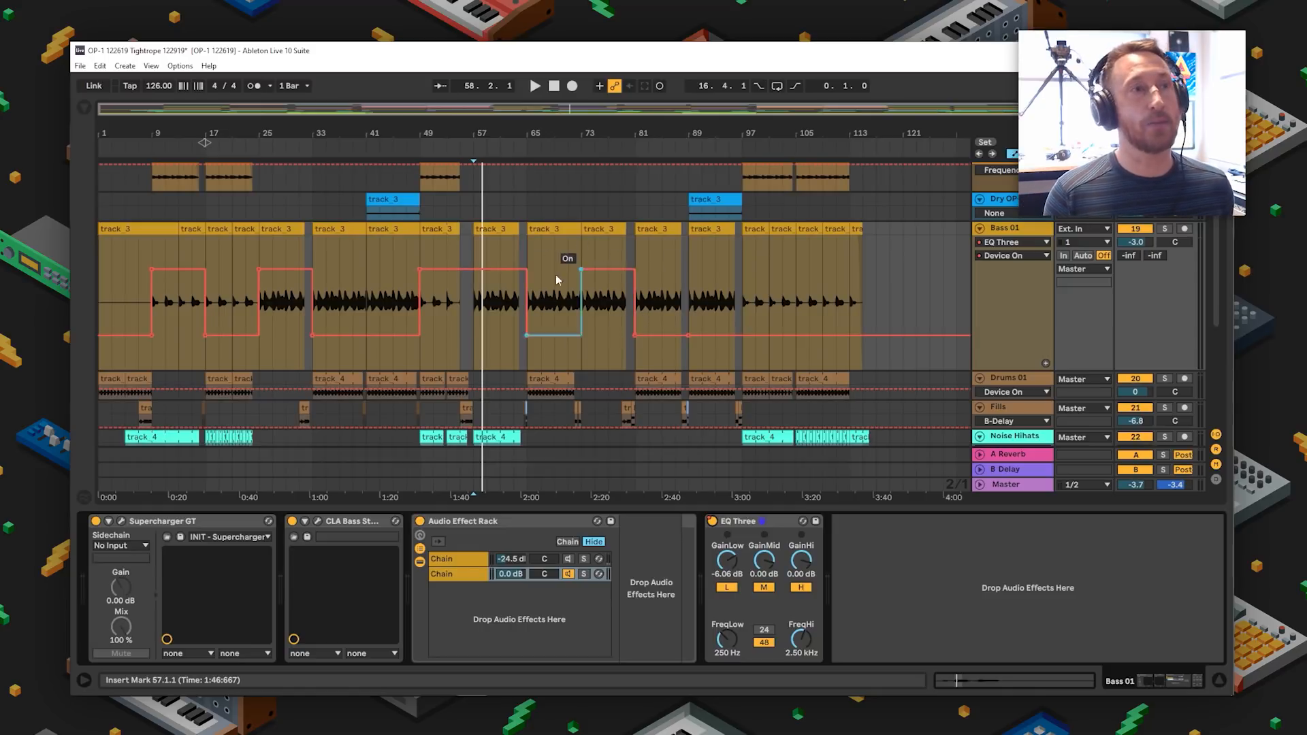
- Turn off the automation display to show the plain clips on the arrangement tracks
{"action": "left_click_drag", "start_coordinate": [444, 133], "coordinate": [444, 140]}
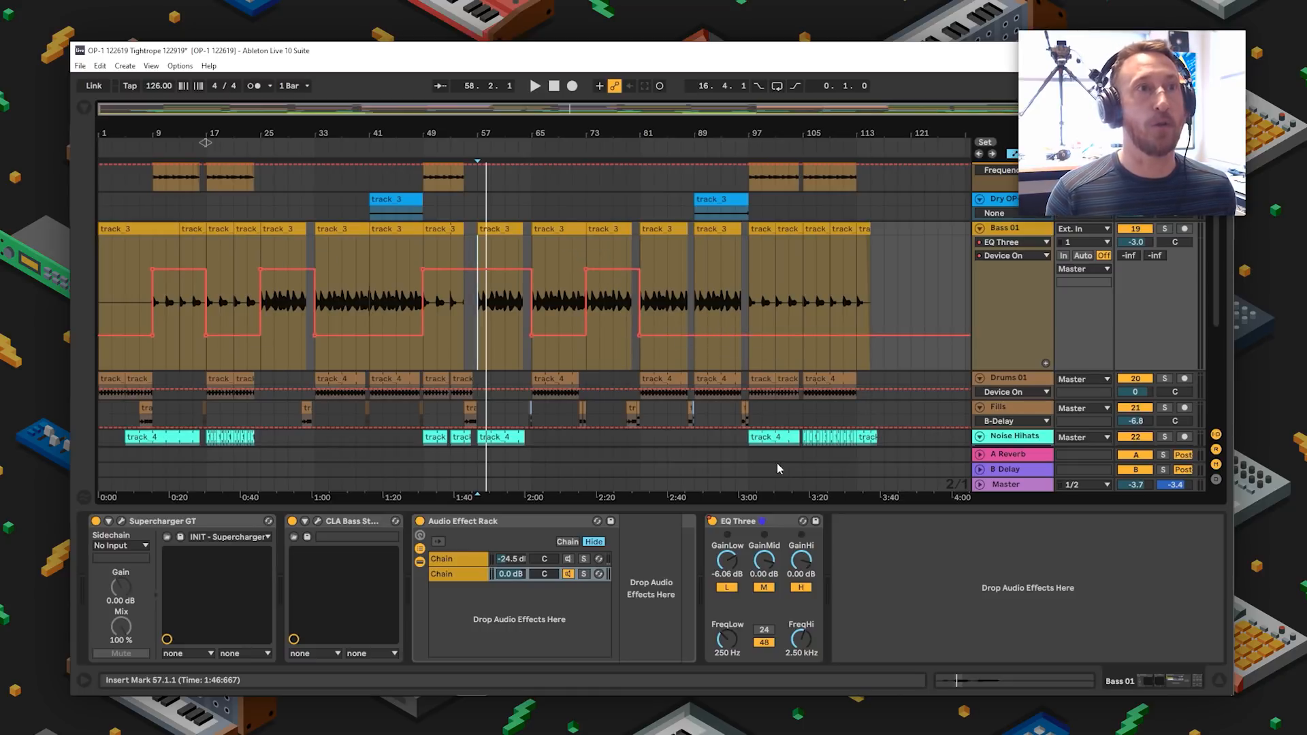
{"action": "left_click", "coordinate": [1014, 153]}
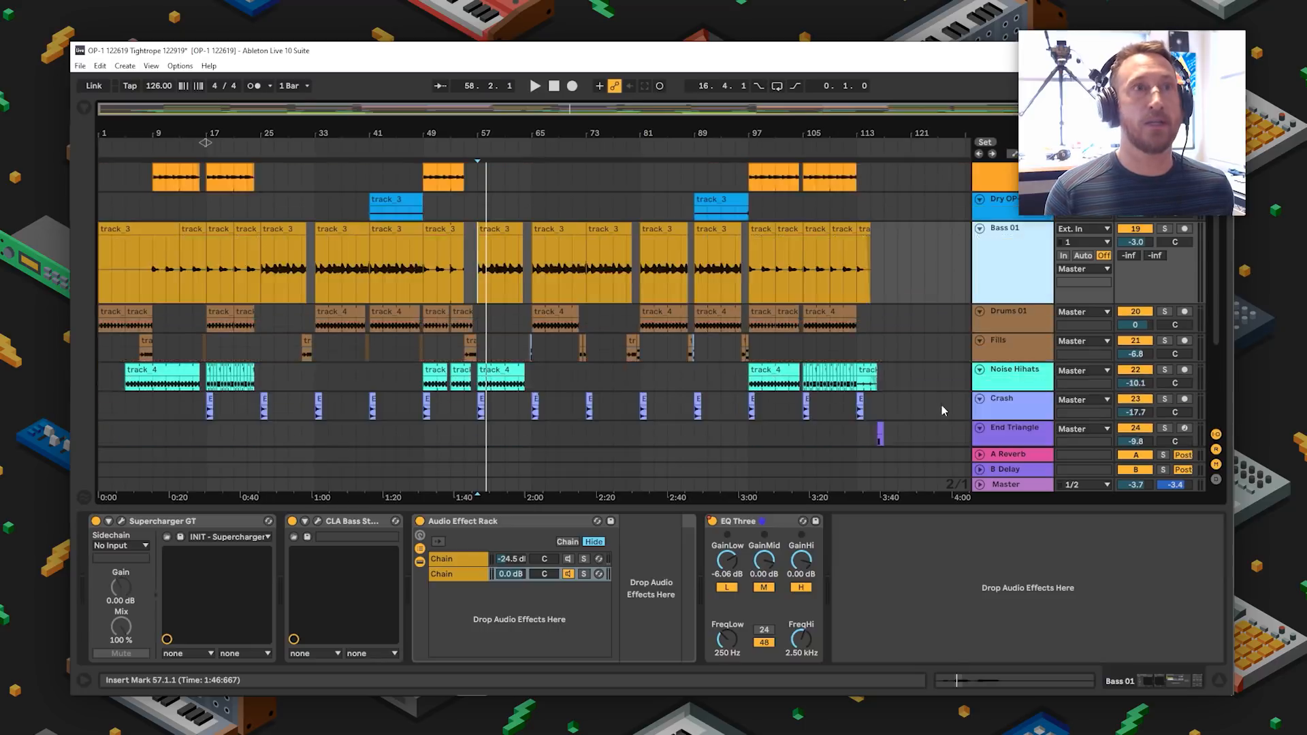
{"action": "scroll", "coordinate": [938, 407], "scroll_direction": "up", "scroll_amount": 3}
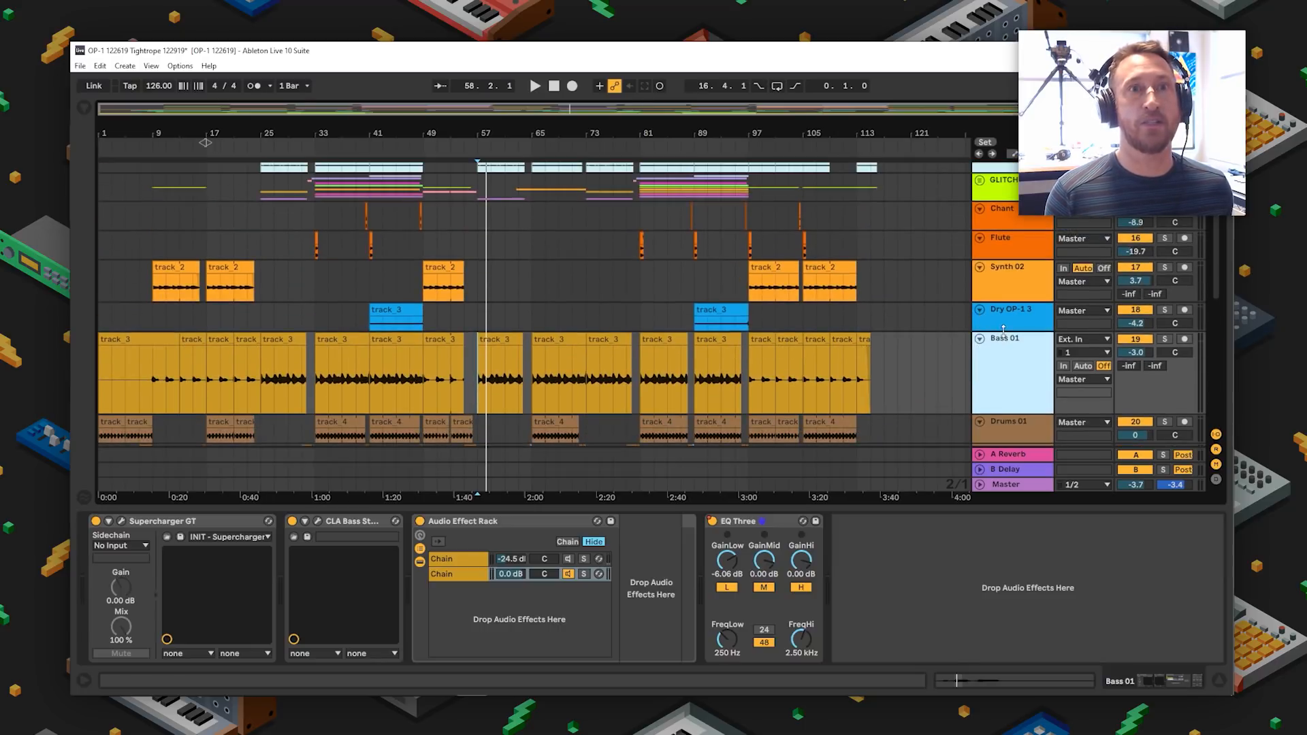
- Make the Dry OP-1 3 track taller and play its clip at bar 41 soloed
{"action": "left_click_drag", "start_coordinate": [1004, 331], "coordinate": [1004, 371]}
{"action": "left_click", "coordinate": [391, 340]}
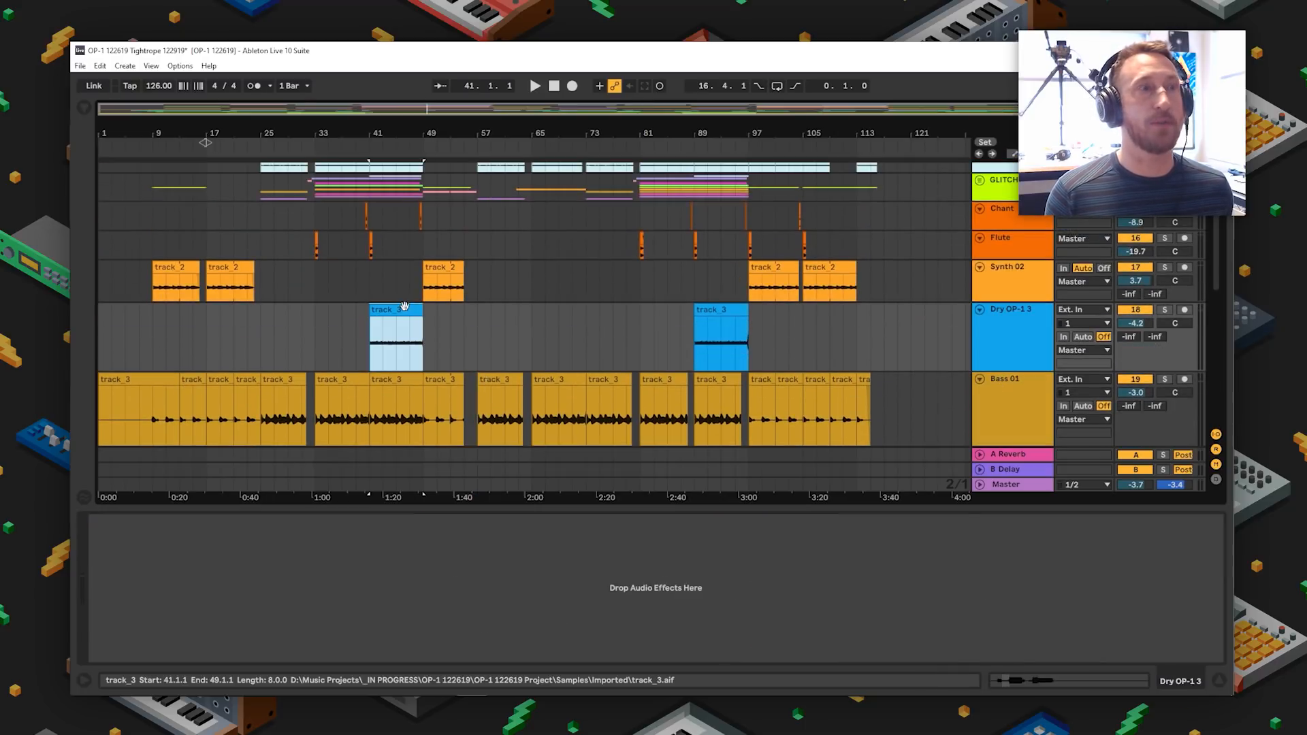
{"action": "left_click", "coordinate": [1165, 310]}
{"action": "key", "text": "space"}
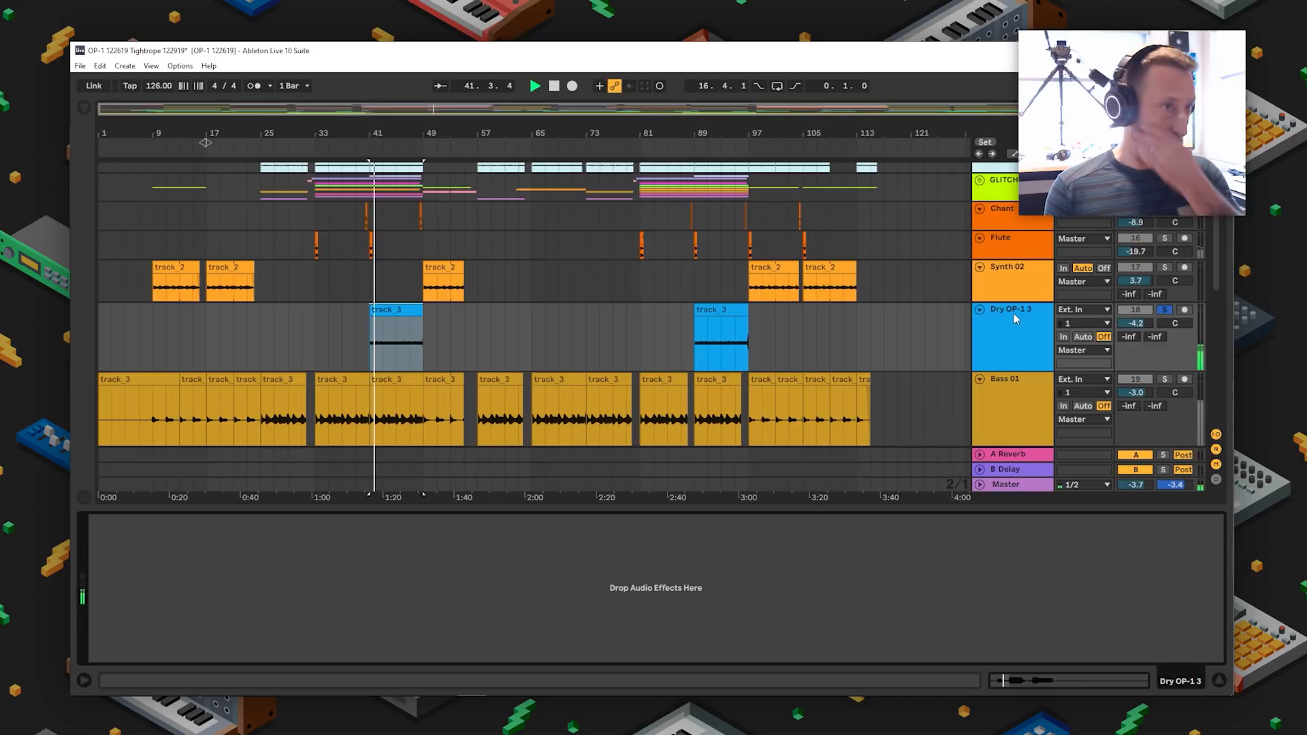
- Compare Dry OP-1 3 in the full mix and soloed from bar 41, leave it unsoloed, and save the set
{"action": "left_click", "coordinate": [1165, 310]}
{"action": "key", "text": "space"}
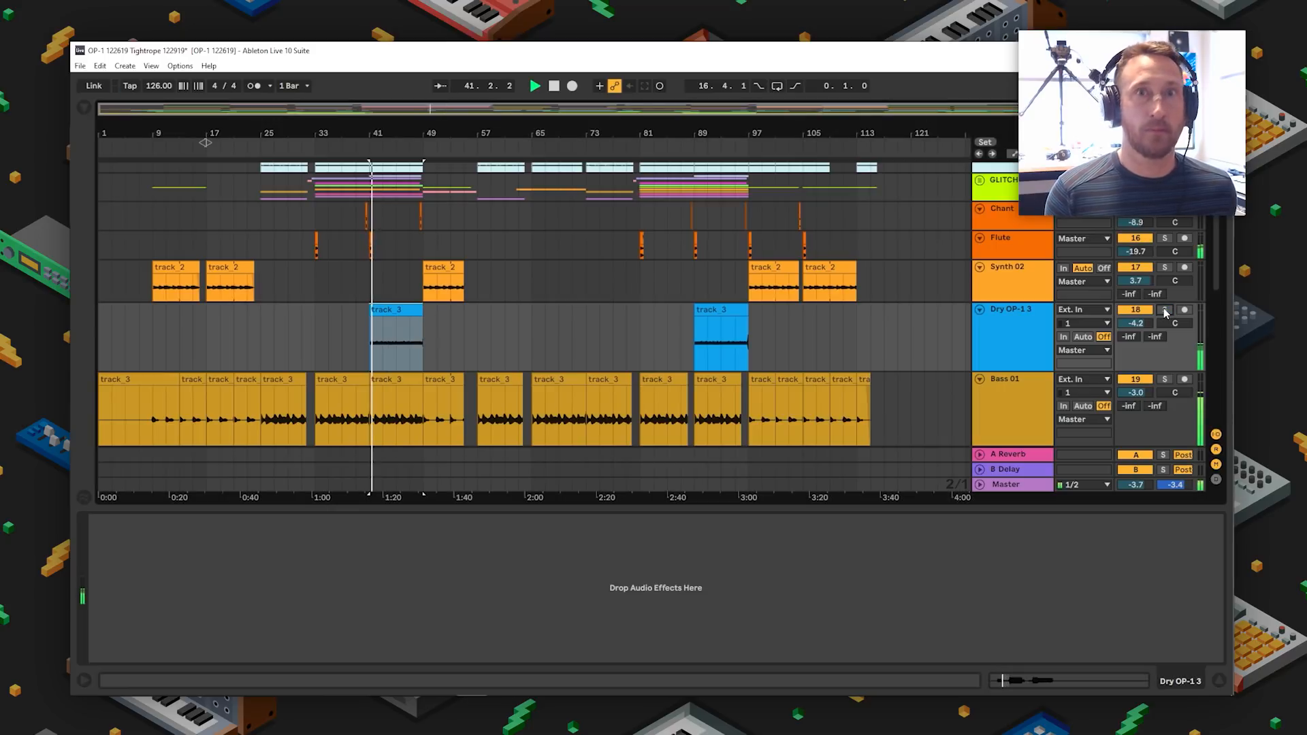
{"action": "left_click", "coordinate": [1165, 310]}
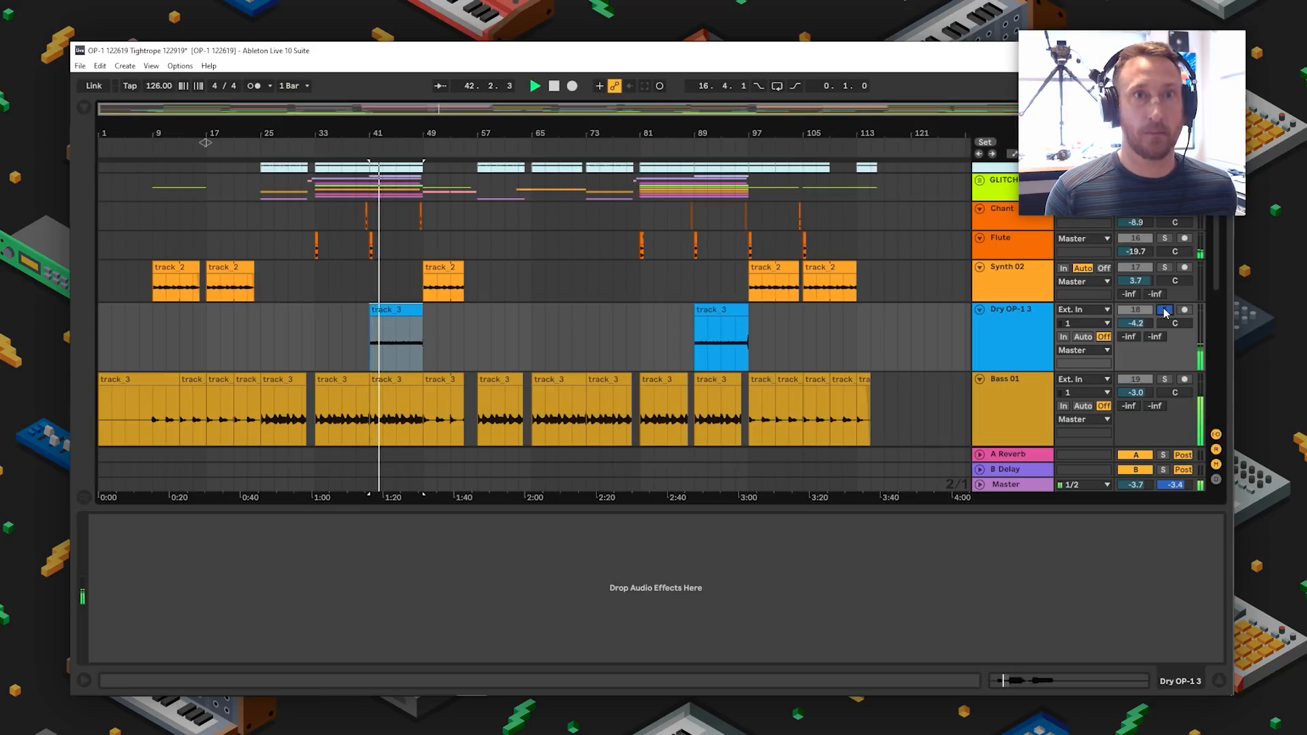
{"action": "left_click", "coordinate": [1164, 310]}
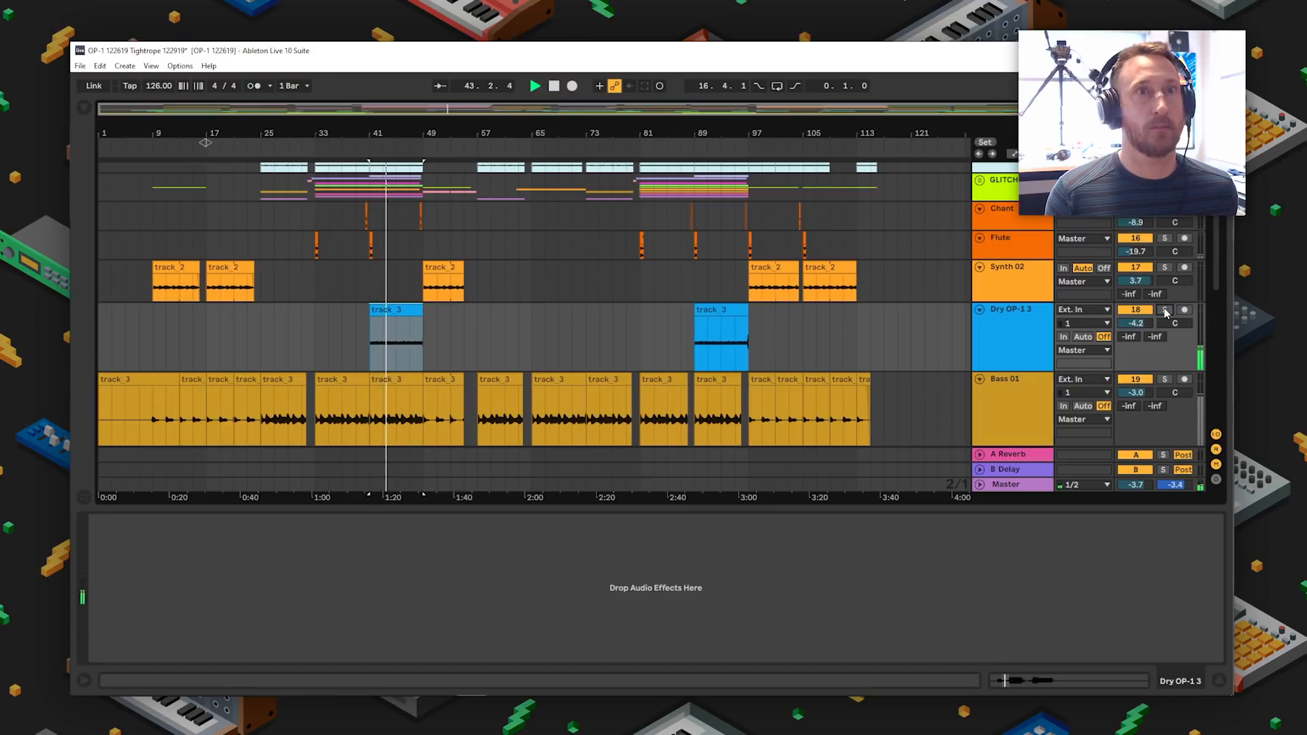
{"action": "key", "text": "space"}
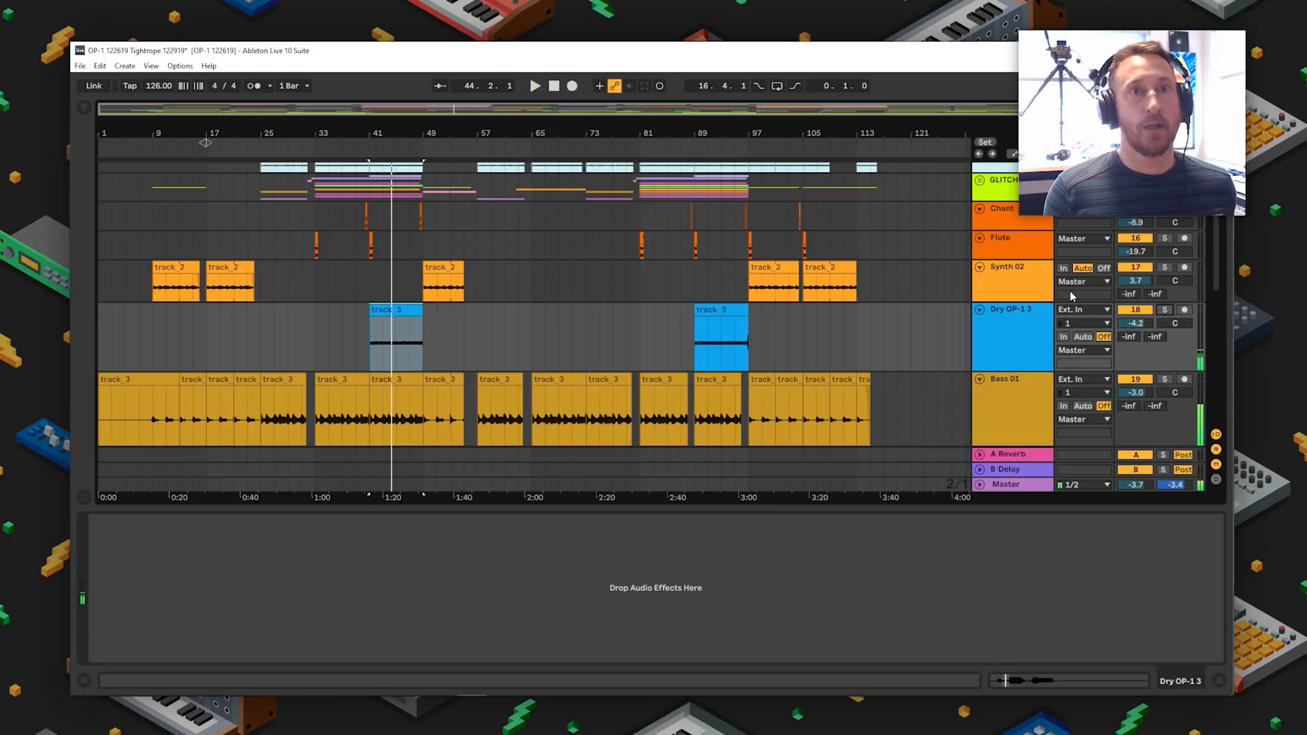
{"action": "key", "text": "ctrl+s"}
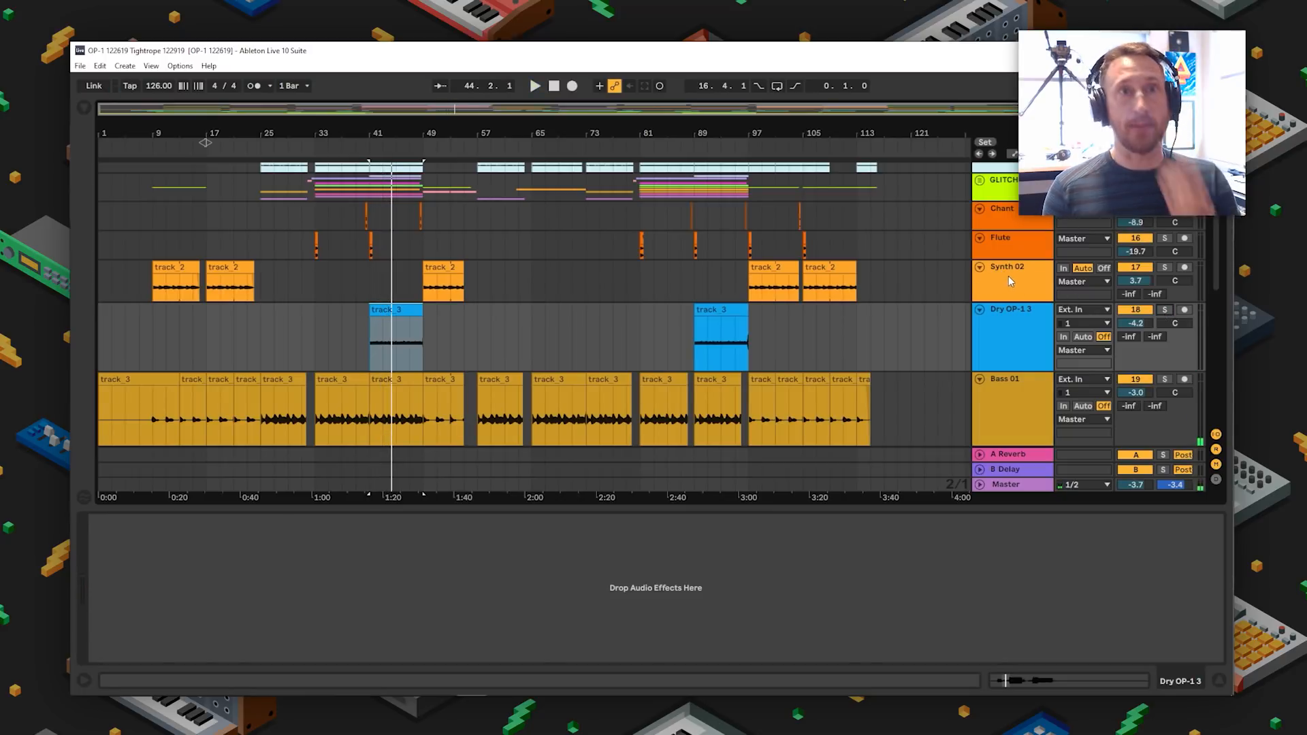
- Show the Synth 02 track's effect chain and play its clip at bar 49 soloed
{"action": "left_click", "coordinate": [1007, 276]}
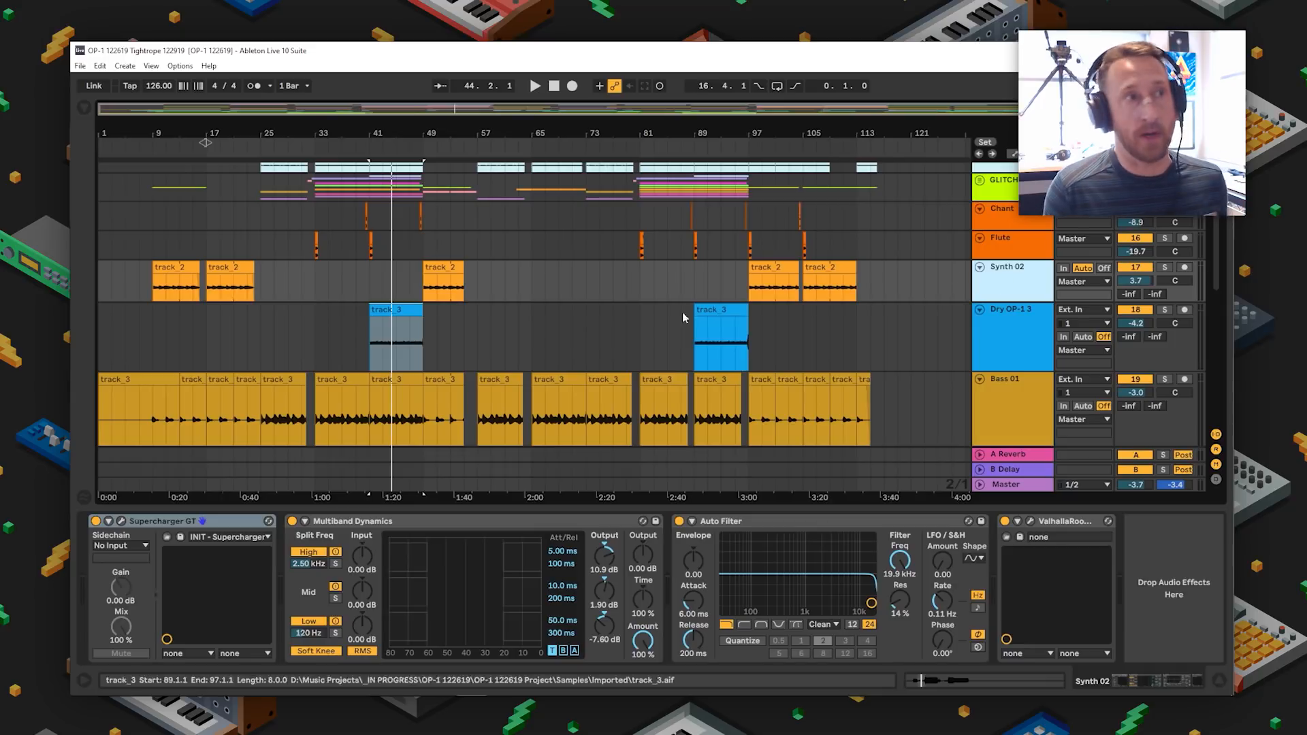
{"action": "left_click", "coordinate": [427, 270]}
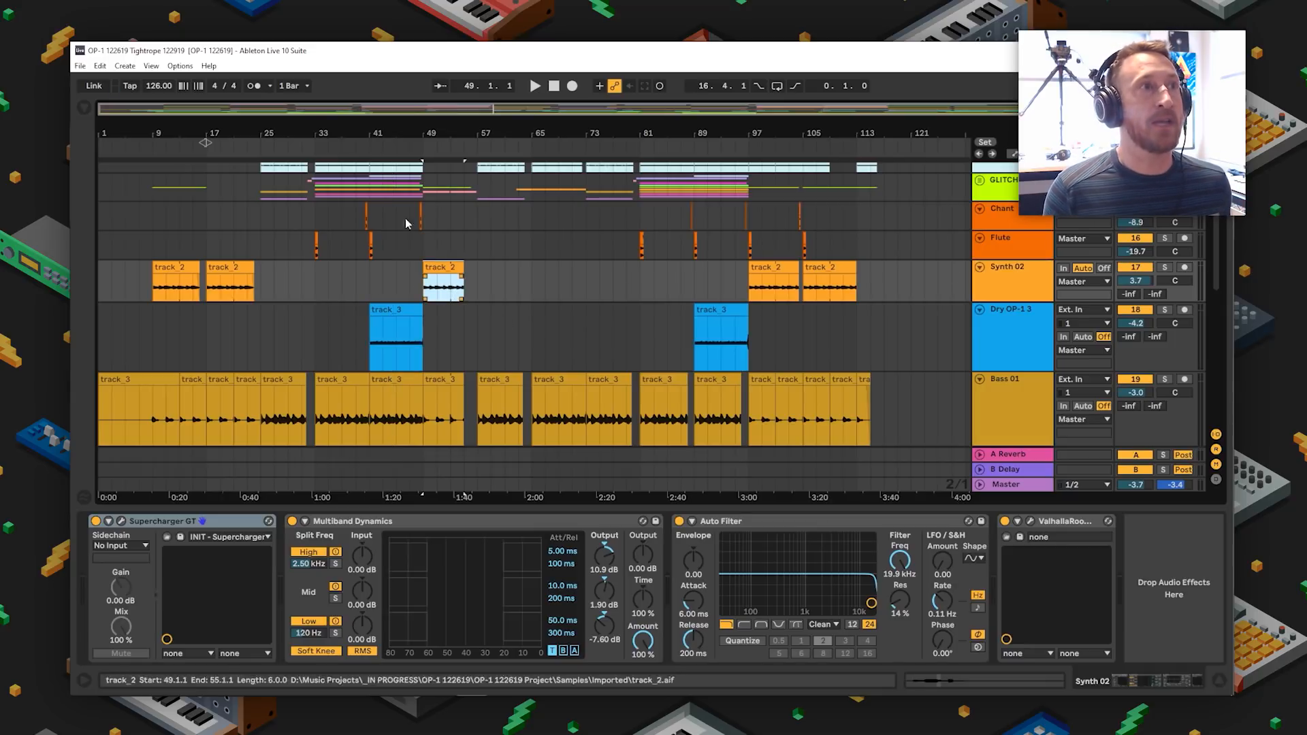
{"action": "left_click", "coordinate": [1165, 267]}
{"action": "key", "text": "space"}
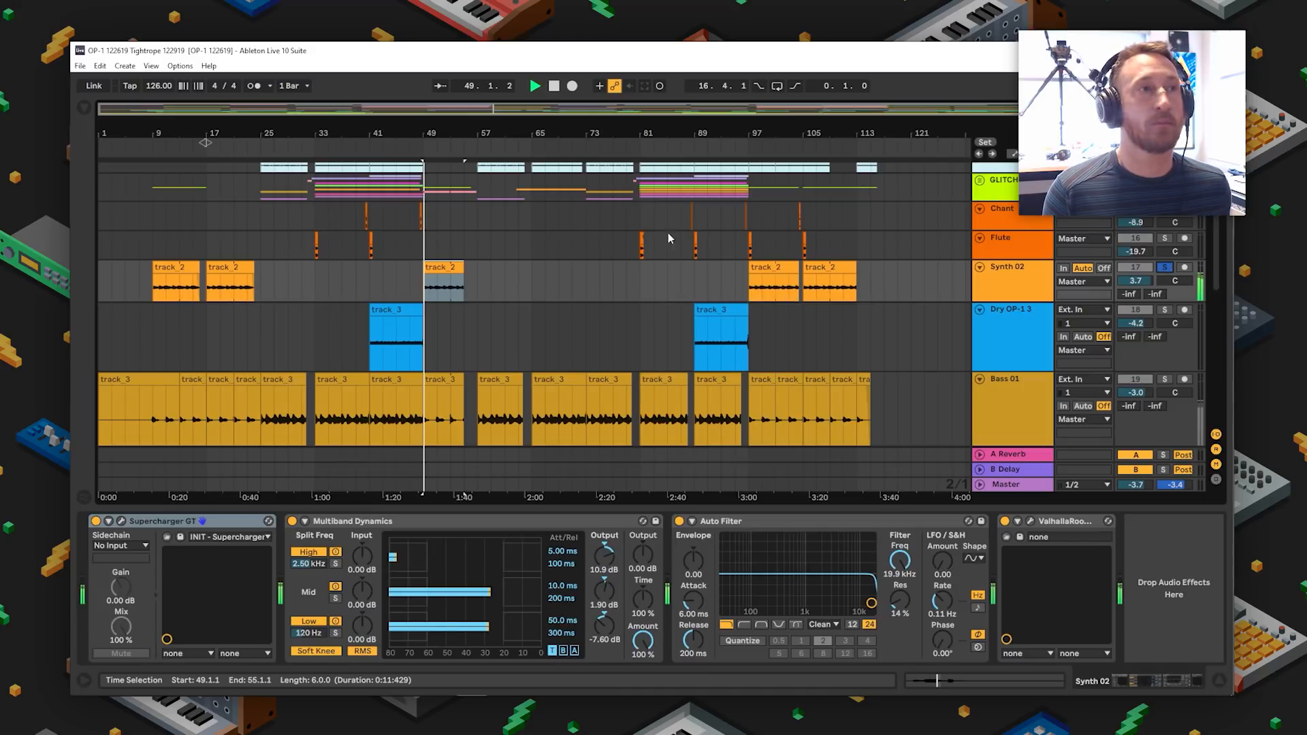
{"action": "double_click", "coordinate": [1034, 277]}
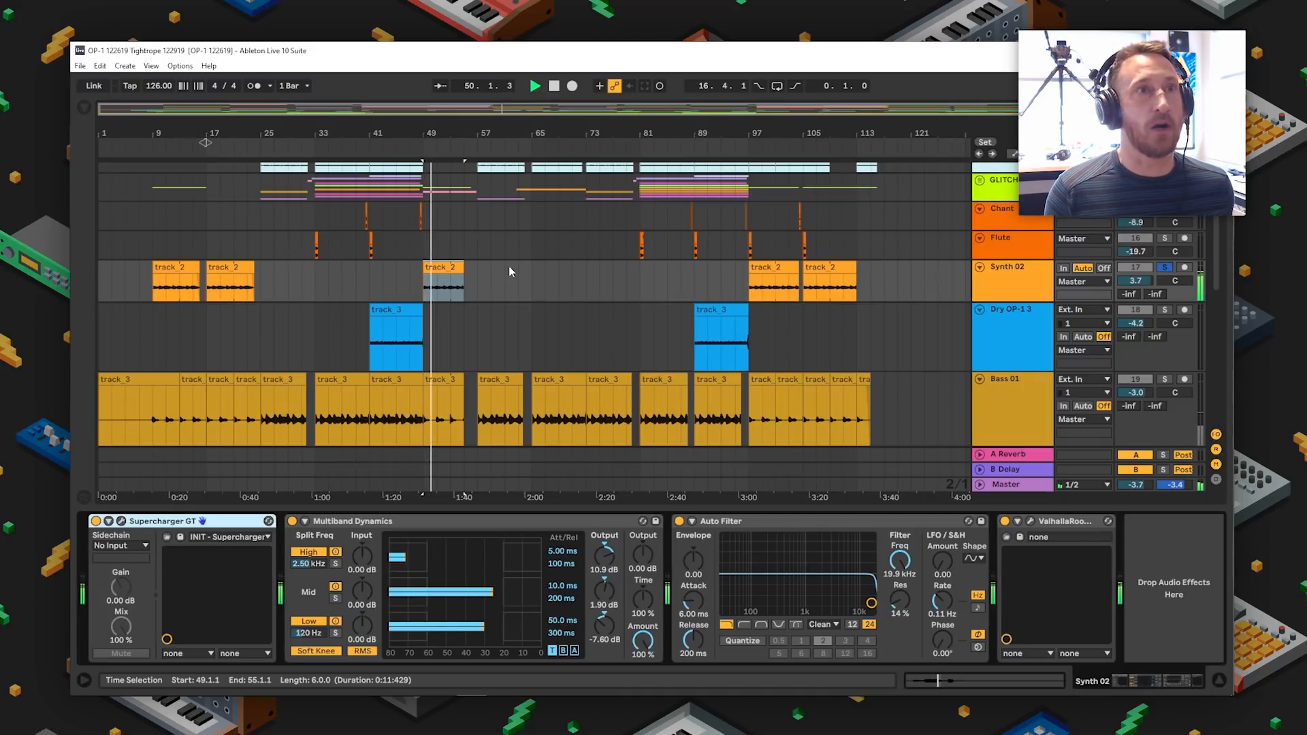
{"action": "key", "text": "space"}
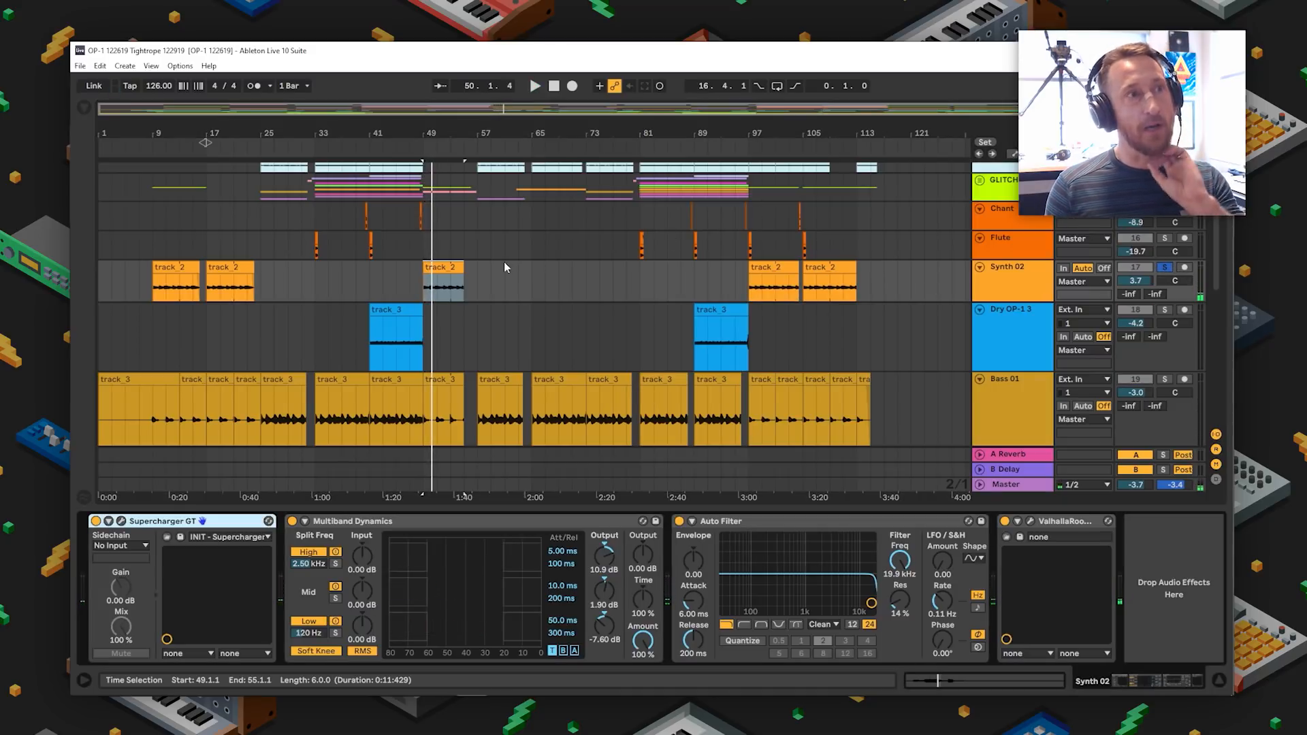
- Play the Synth 02 clip at bar 17 to examine how its Multiband Dynamics output levels shape the sound
{"action": "left_click", "coordinate": [223, 266]}
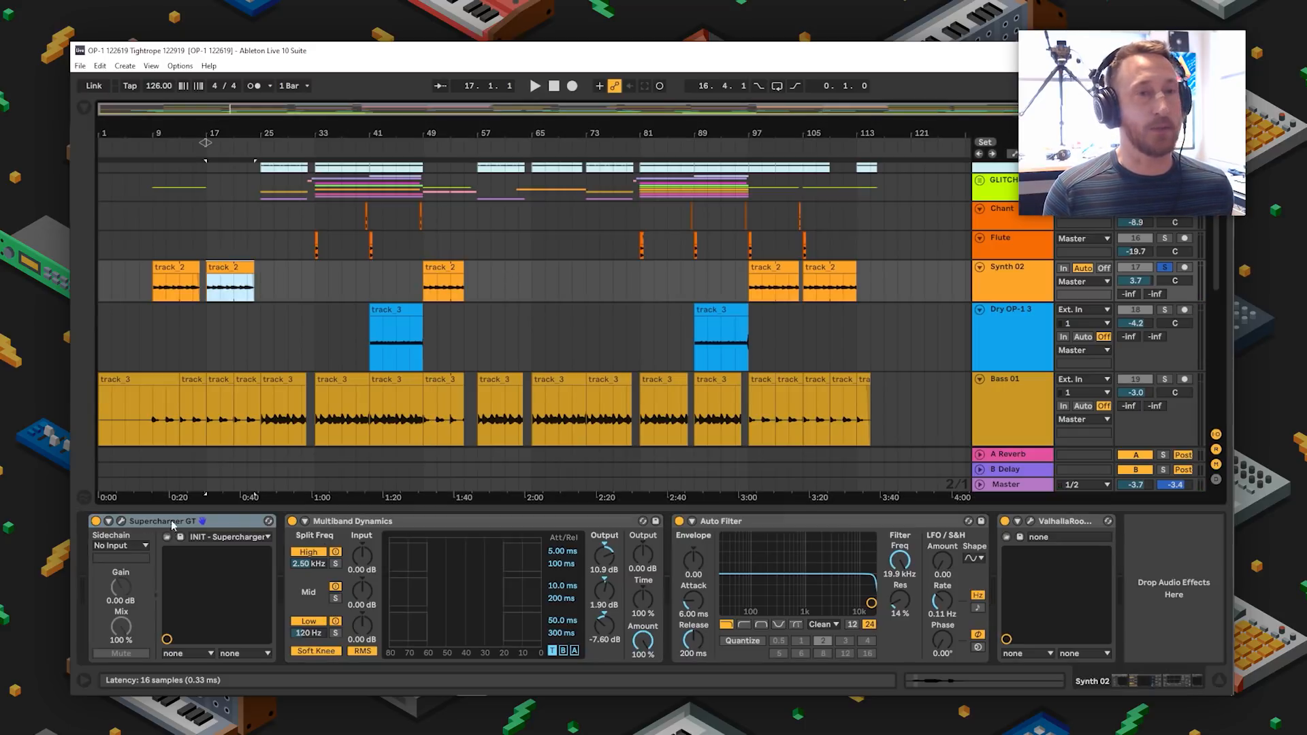
{"action": "left_click", "coordinate": [330, 521]}
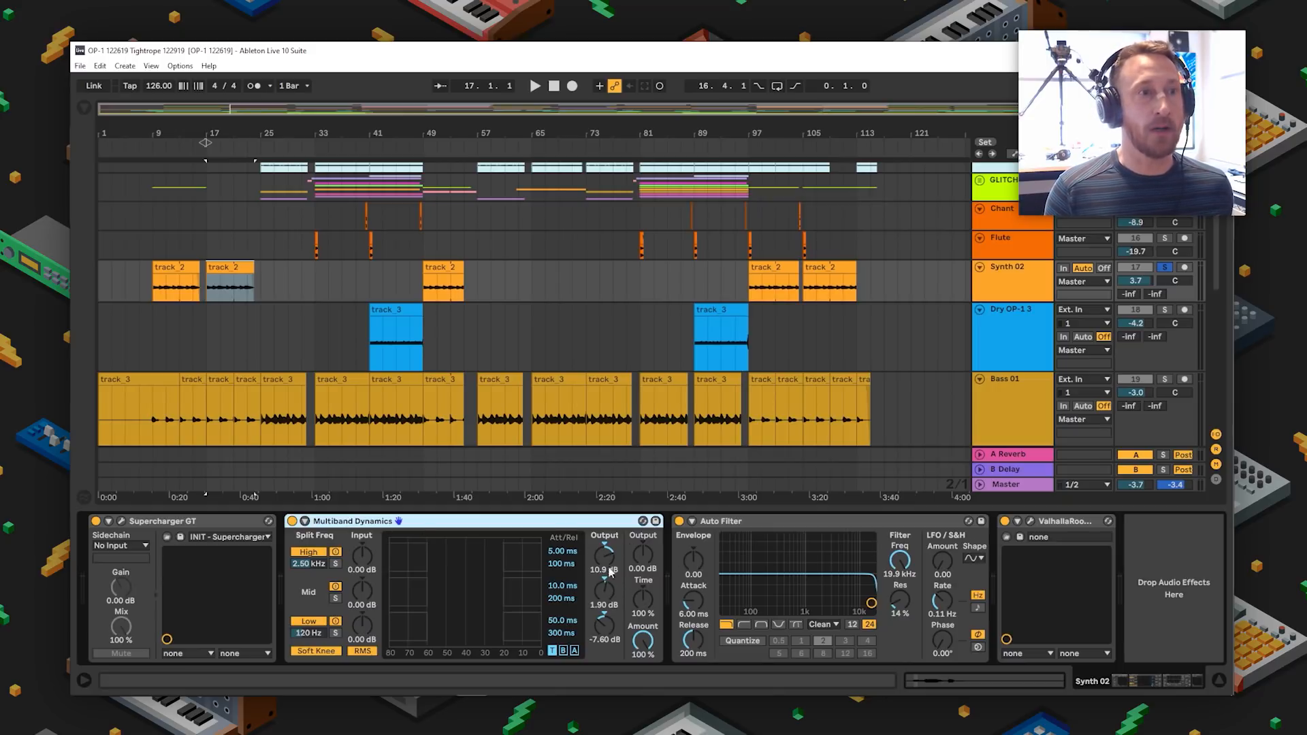
{"action": "key", "text": "space"}
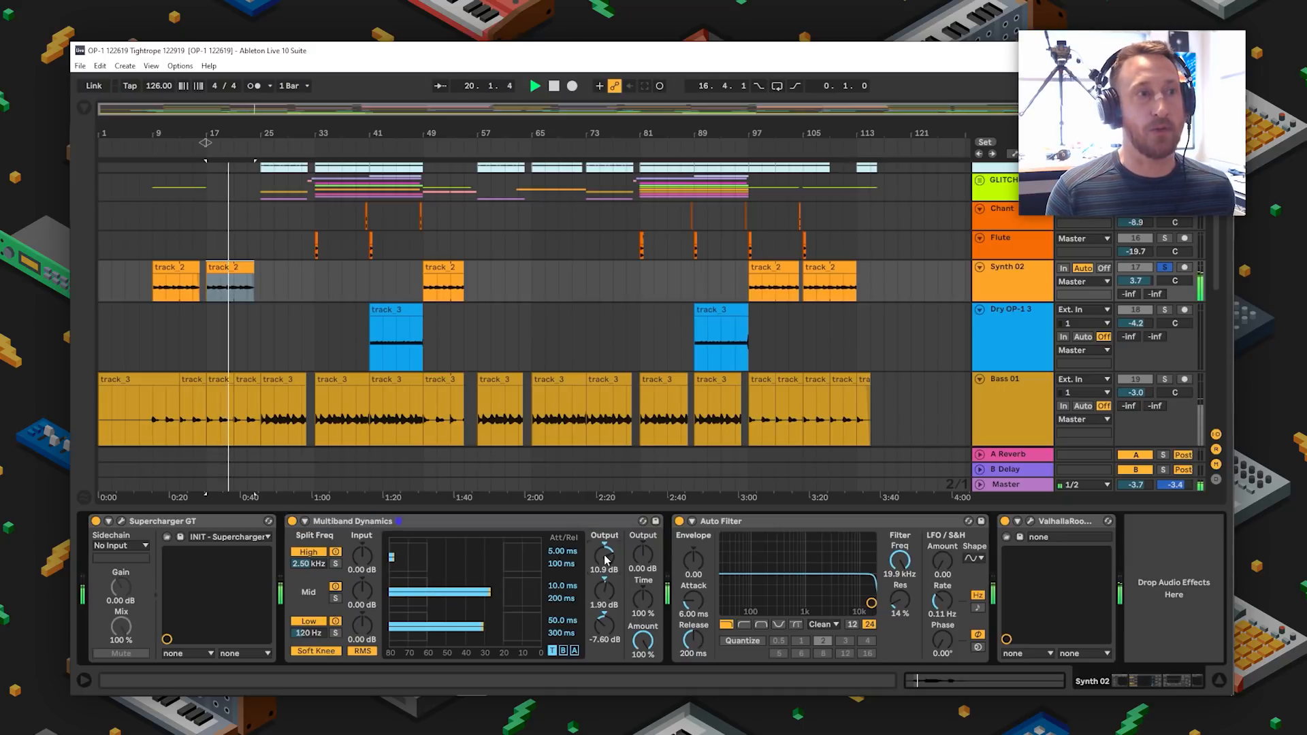
{"action": "key", "text": "space"}
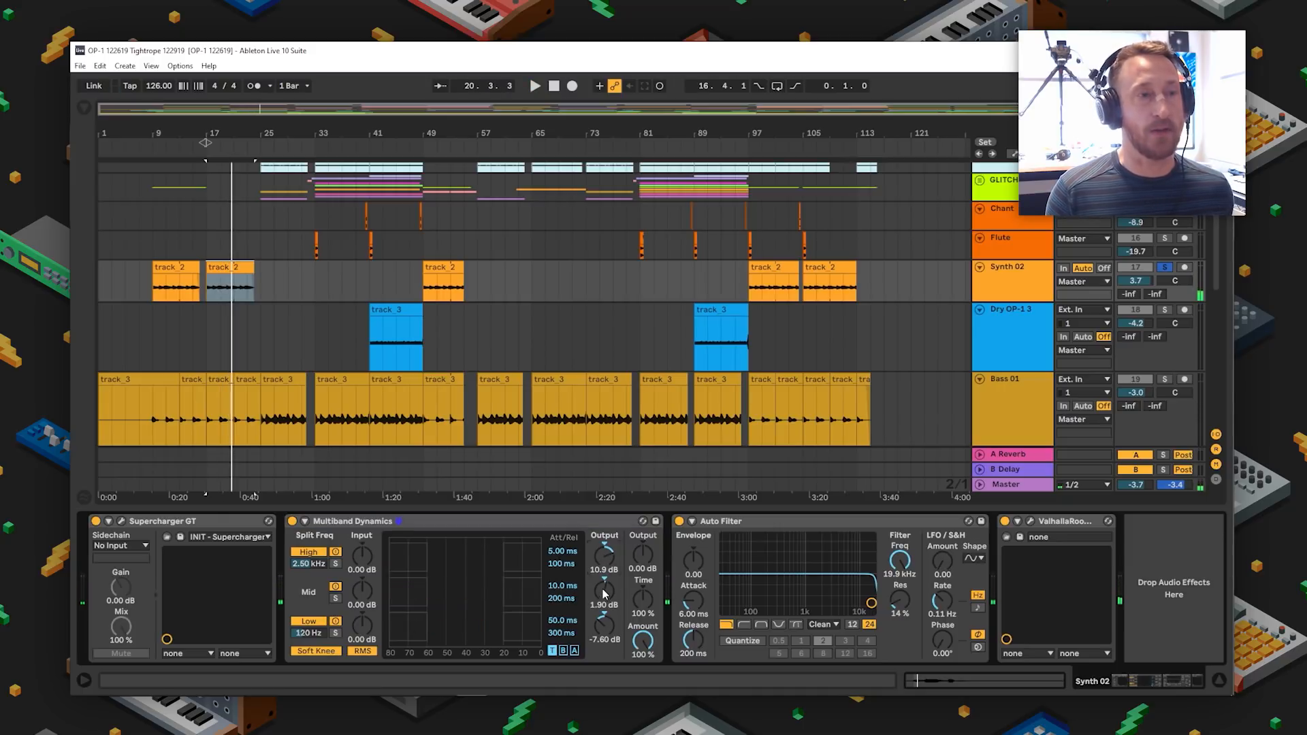
- Compare Synth 02 from bar 17 with Multiband Dynamics bypassed and active, leaving the effect on
{"action": "left_click", "coordinate": [292, 521]}
{"action": "key", "text": "space"}
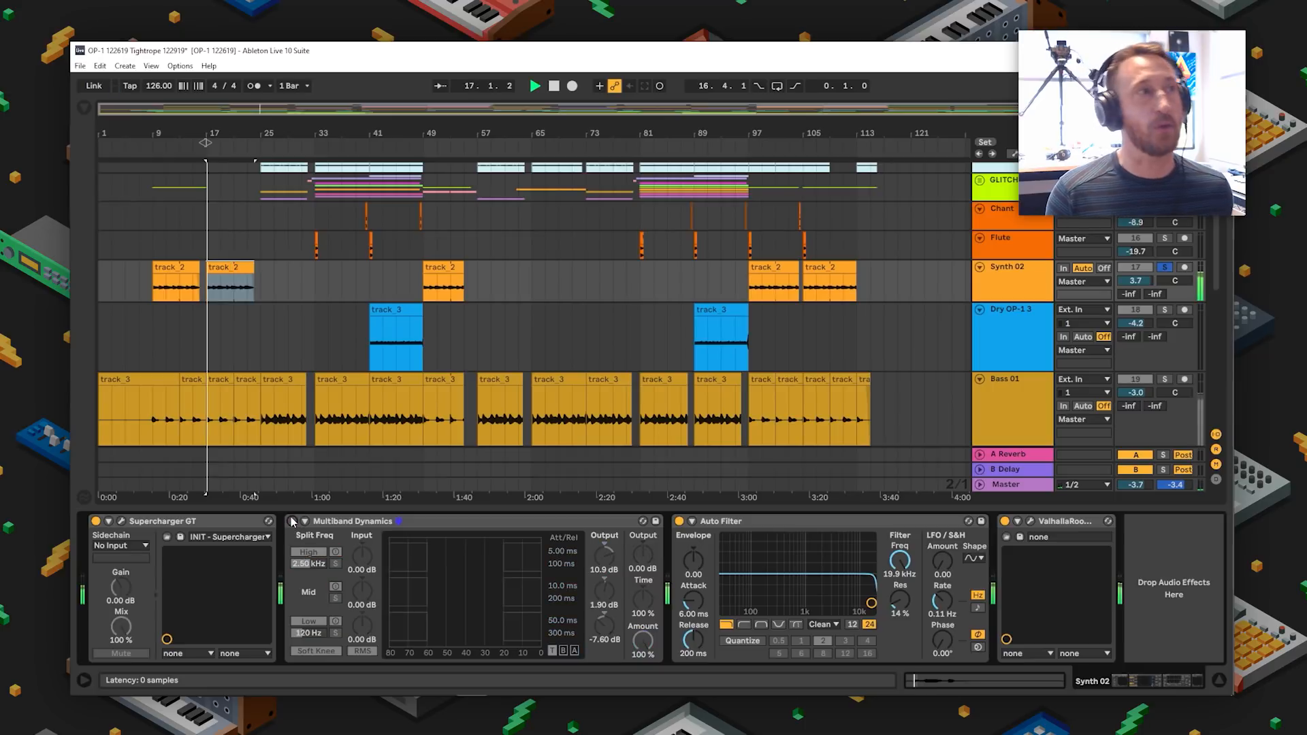
{"action": "left_click", "coordinate": [293, 521]}
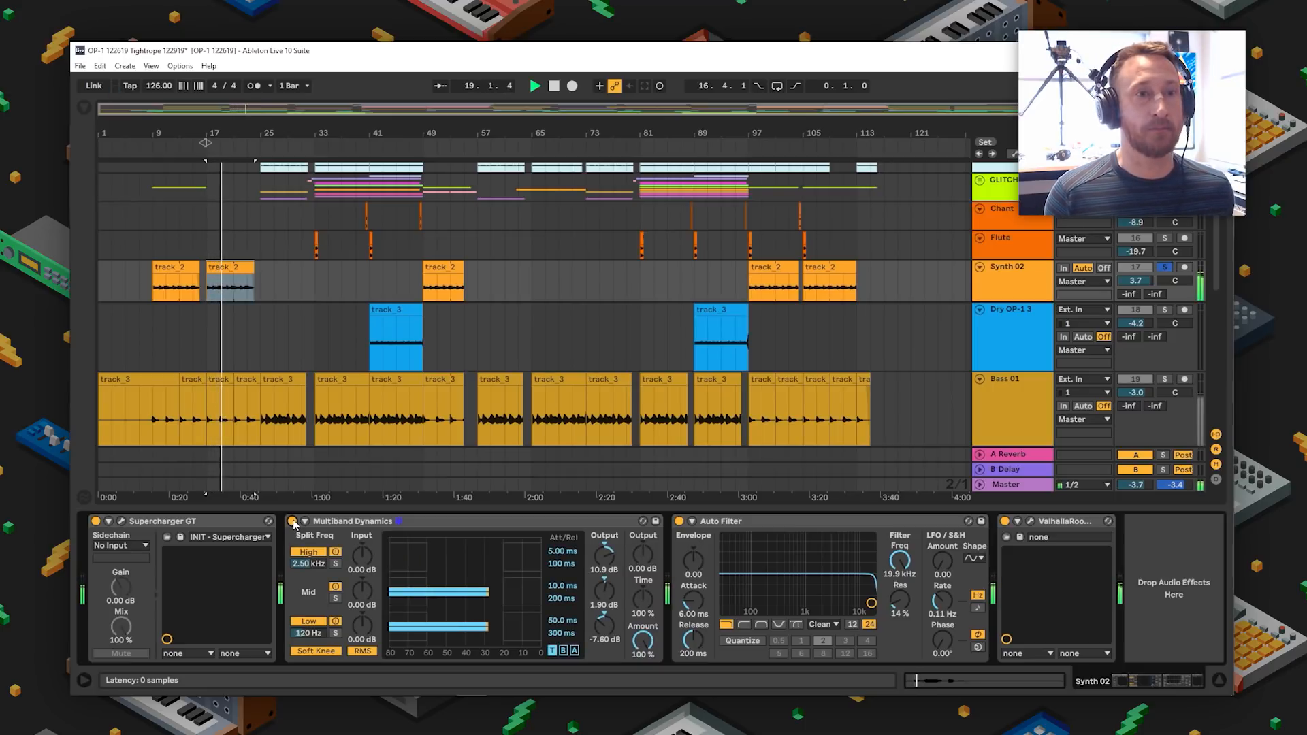
{"action": "key", "text": "space"}
- Delete the Auto Filter from the Synth 02 effect chain and open the ValhallaRoom reverb's window
{"action": "left_click", "coordinate": [790, 532]}
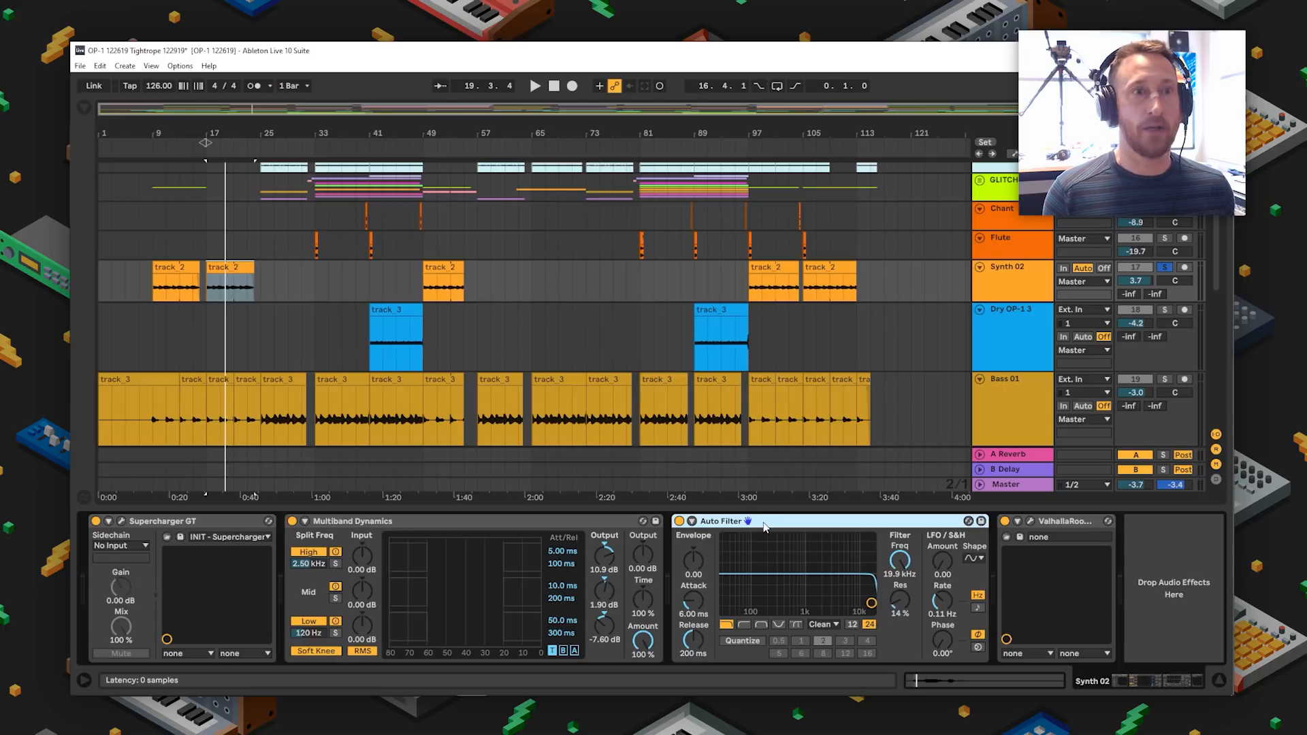
{"action": "key", "text": "Delete"}
{"action": "left_click", "coordinate": [705, 521]}
{"action": "left_click_drag", "start_coordinate": [298, 292], "coordinate": [707, 200]}
- Compare Synth 02 from bar 17 with ValhallaRoom bypassed and active, leave it on, and close its window
{"action": "key", "text": "space"}
{"action": "left_click", "coordinate": [680, 522]}
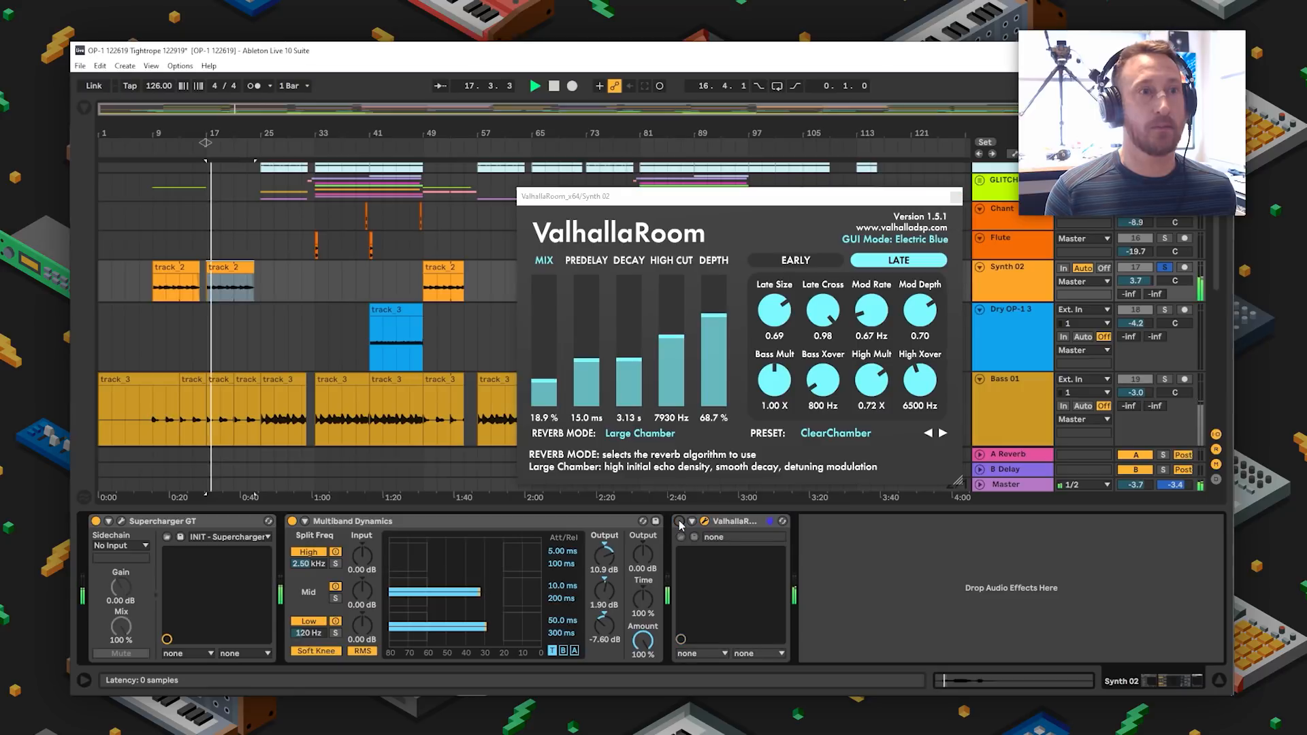
{"action": "left_click", "coordinate": [679, 522]}
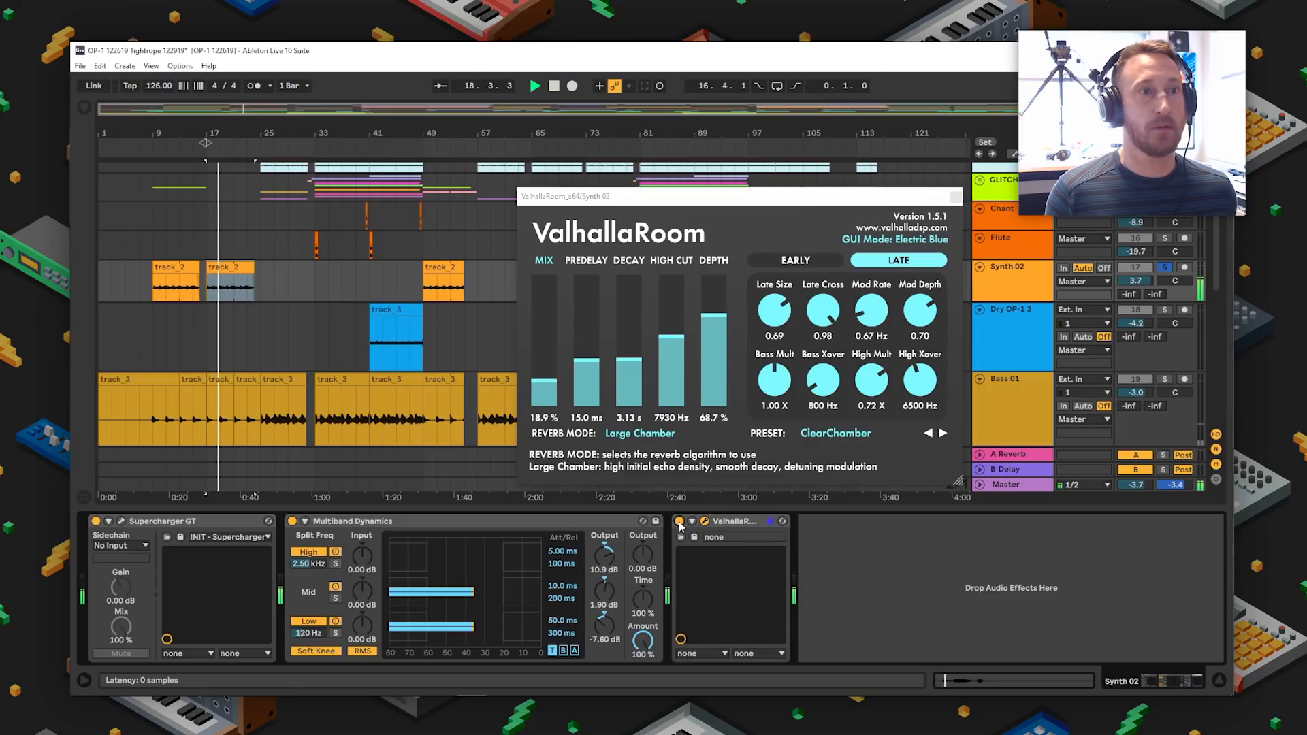
{"action": "key", "text": "space"}
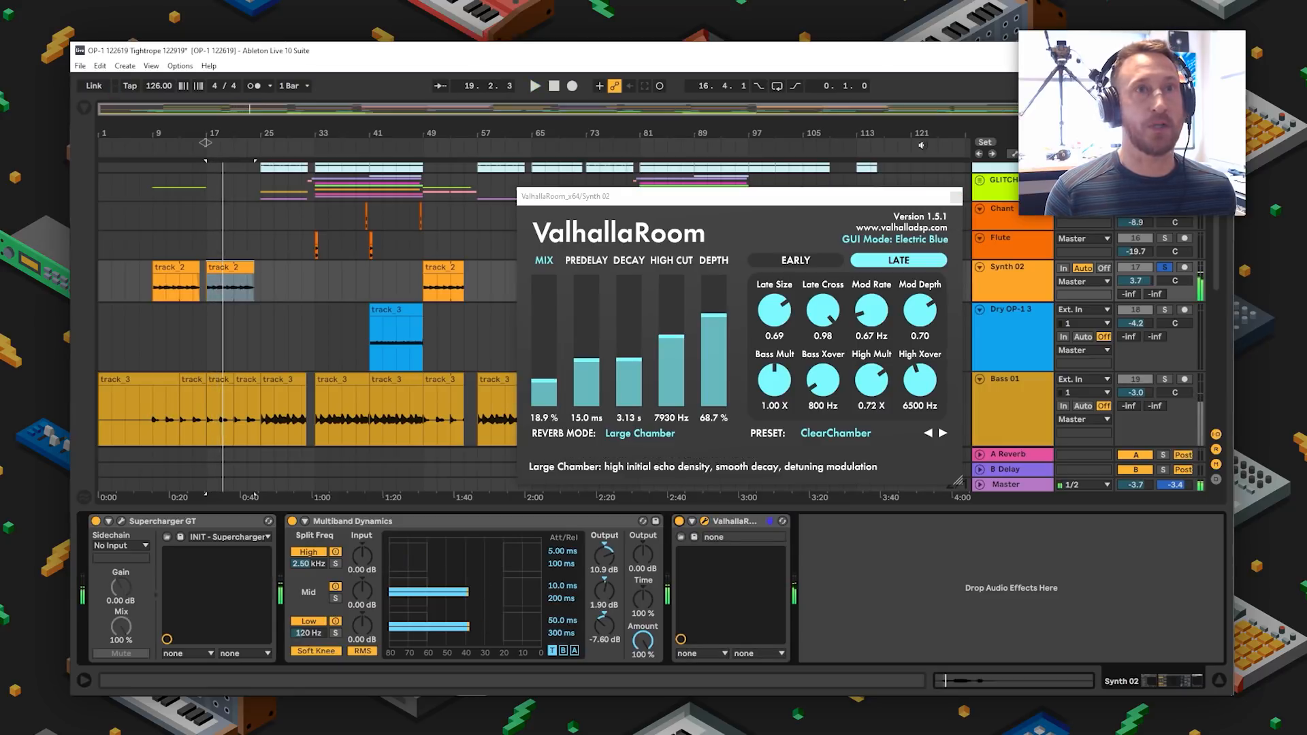
{"action": "left_click", "coordinate": [956, 198]}
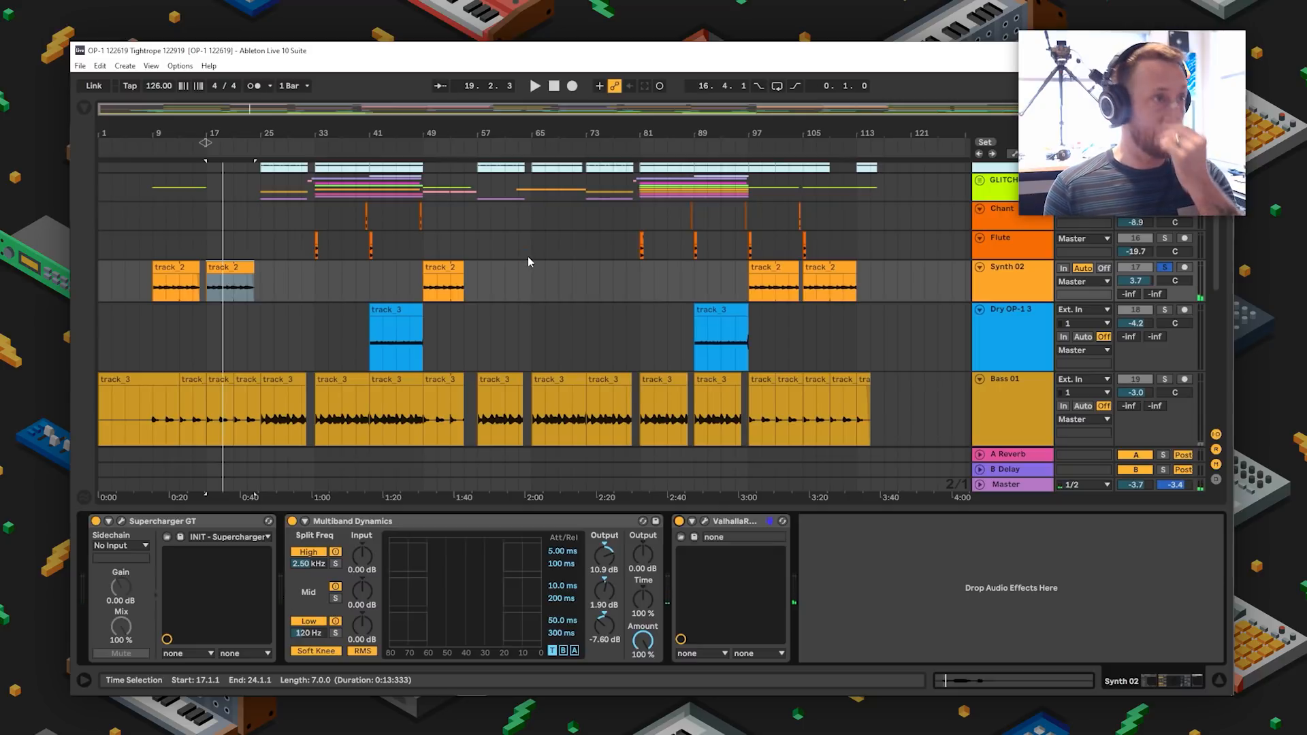
- Play the Flute track soloed from bar 33
{"action": "left_click", "coordinate": [316, 245]}
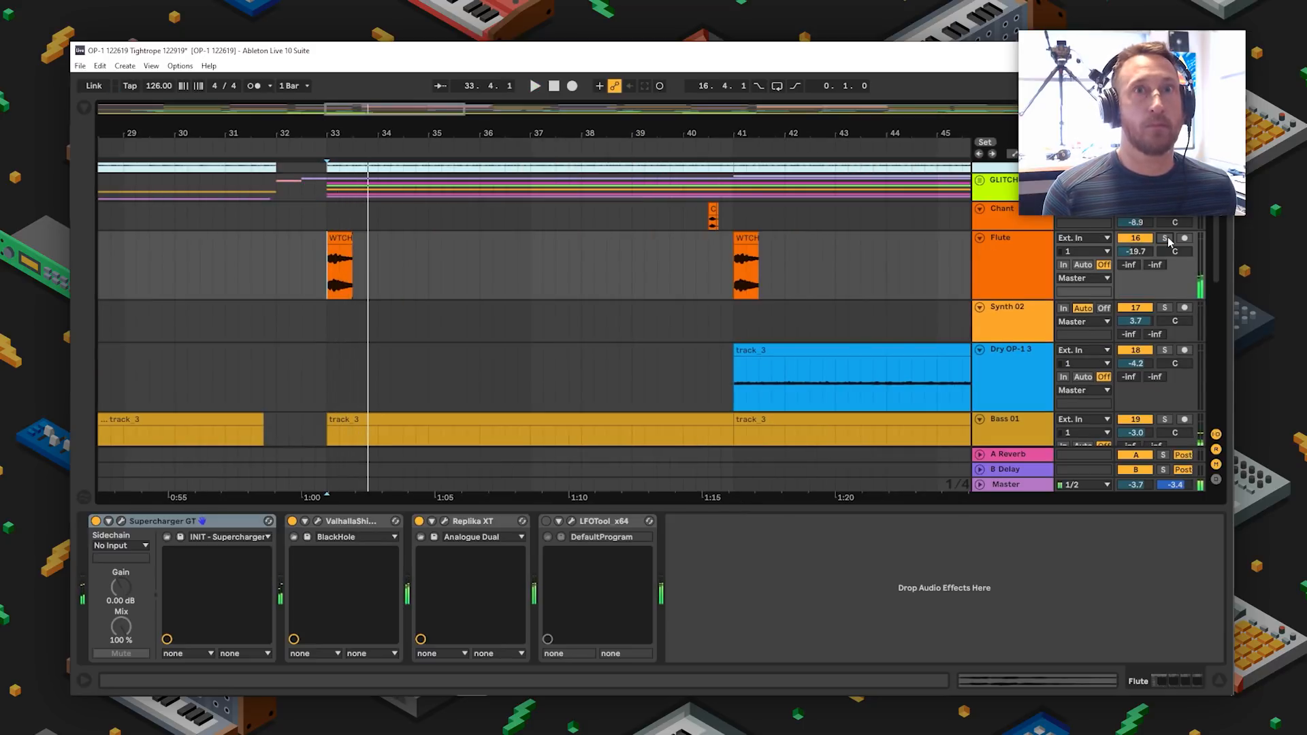
{"action": "left_click", "coordinate": [1166, 239]}
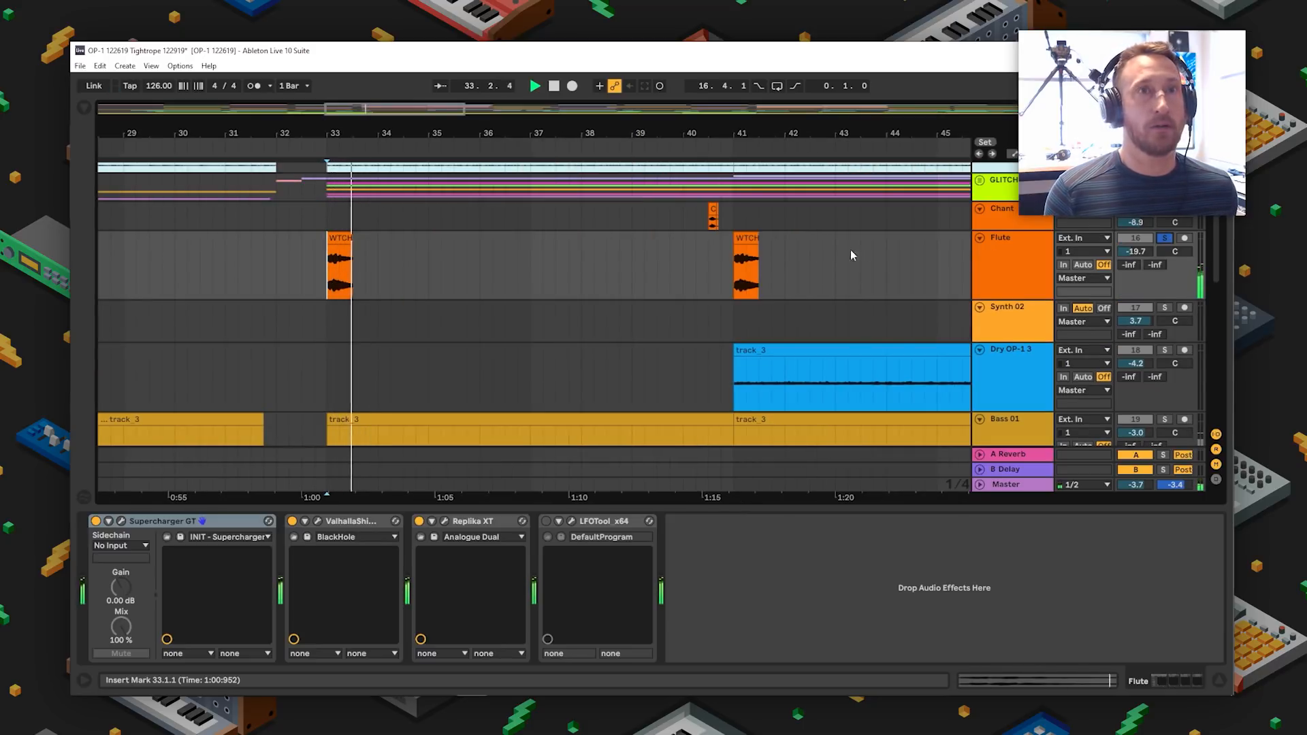
{"action": "key", "text": "minus"}
{"action": "key", "text": "minus"}
{"action": "key", "text": "space"}
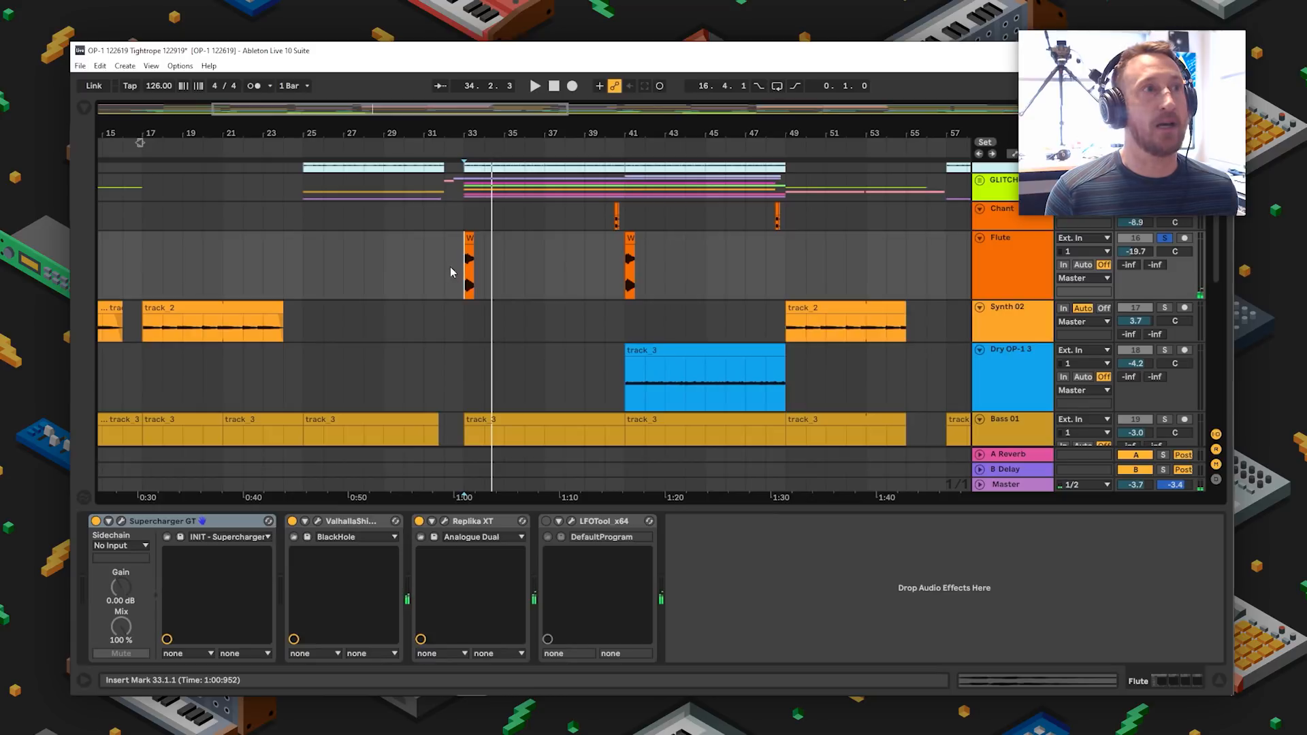
- Unsolo the Flute track, play it within the full mix from bar 33, and save the set
{"action": "left_click", "coordinate": [1163, 240]}
{"action": "key", "text": "space"}
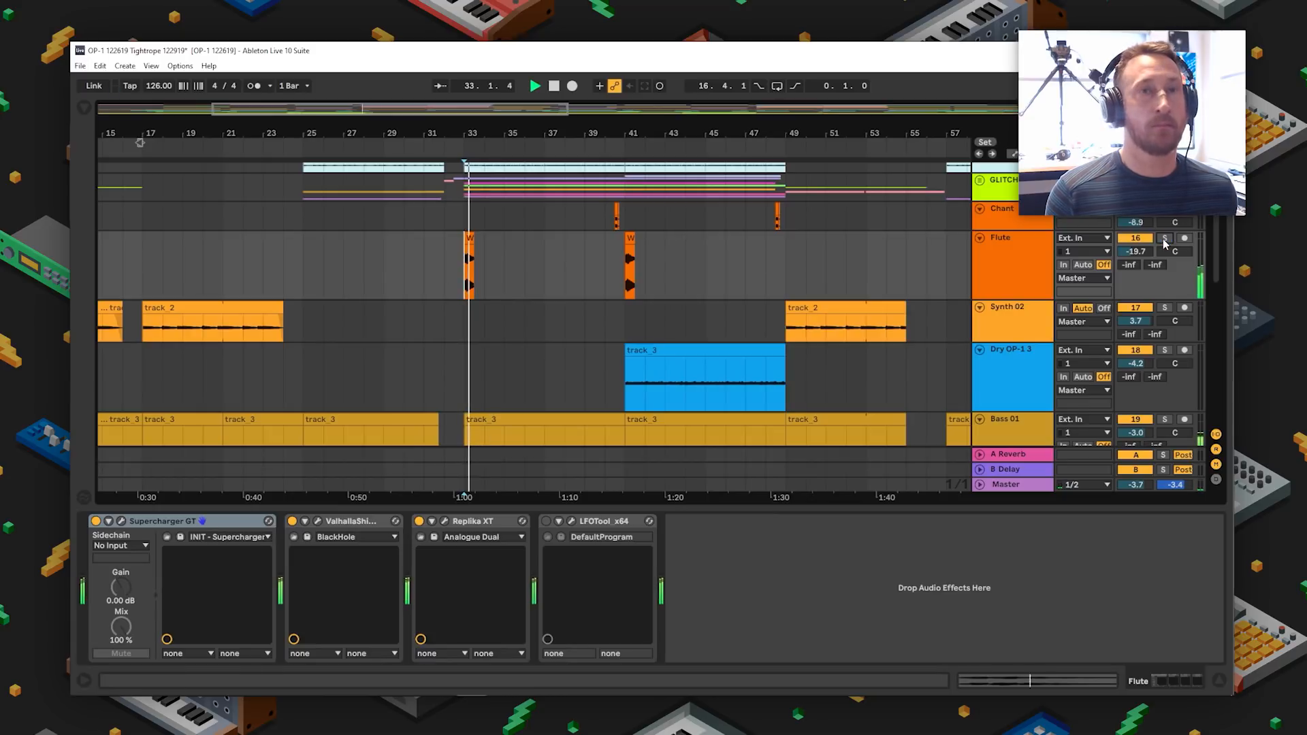
{"action": "key", "text": "space"}
{"action": "key", "text": "ctrl+s"}
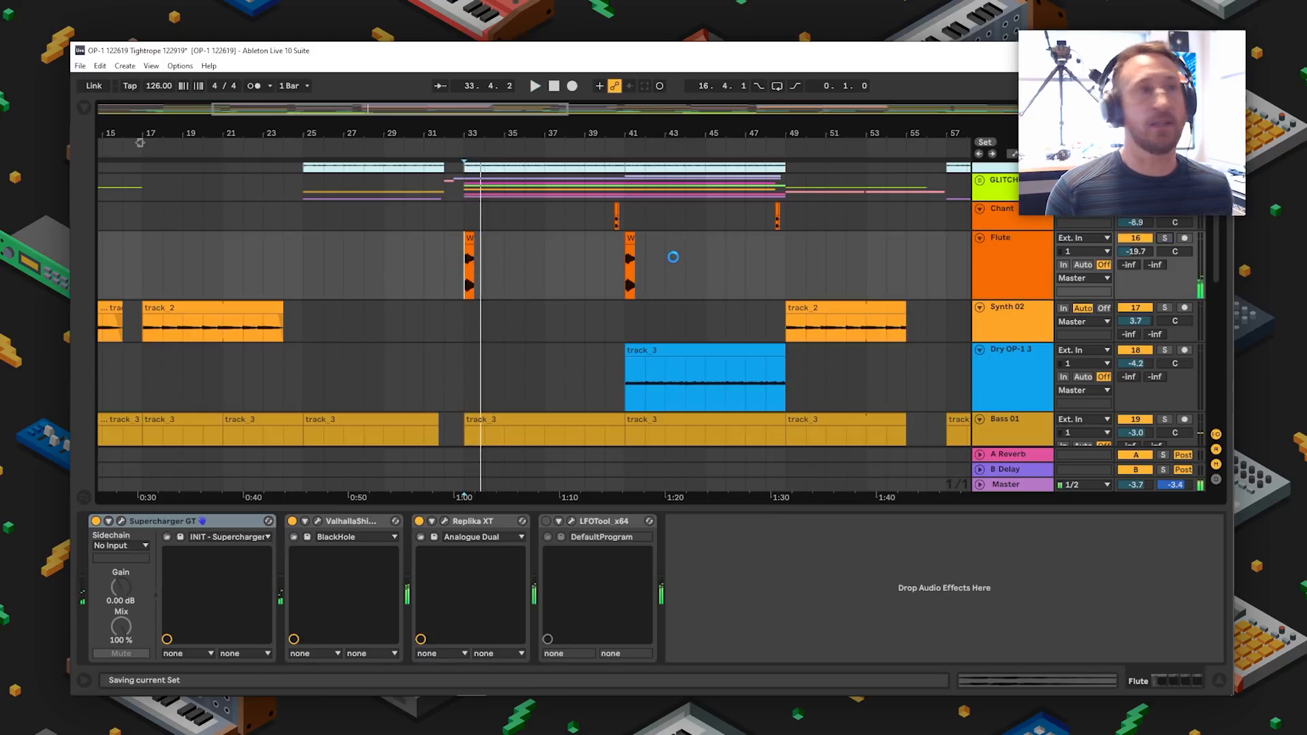
- Group the Chant track's effects from Supercharger GT through LFOTool into one audio effect rack and switch the rack off
{"action": "left_click", "coordinate": [605, 216]}
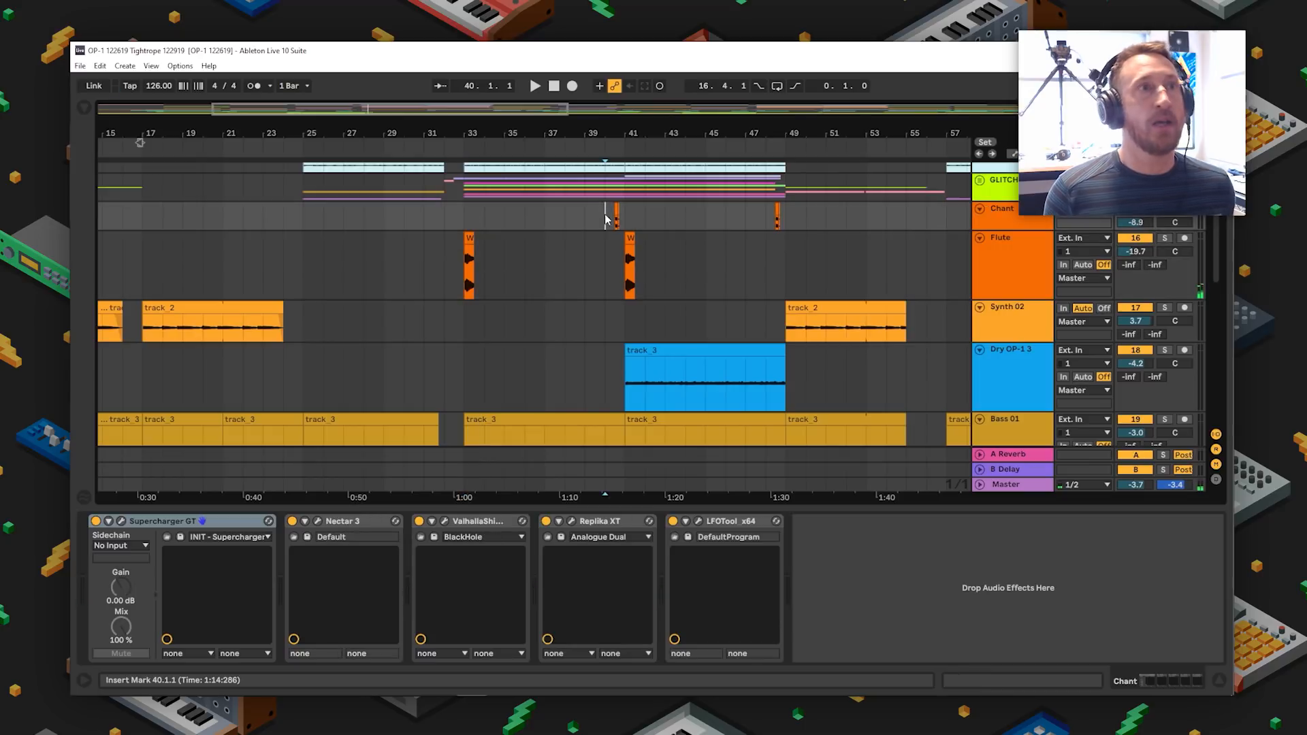
{"action": "left_click_drag", "start_coordinate": [703, 133], "coordinate": [703, 88]}
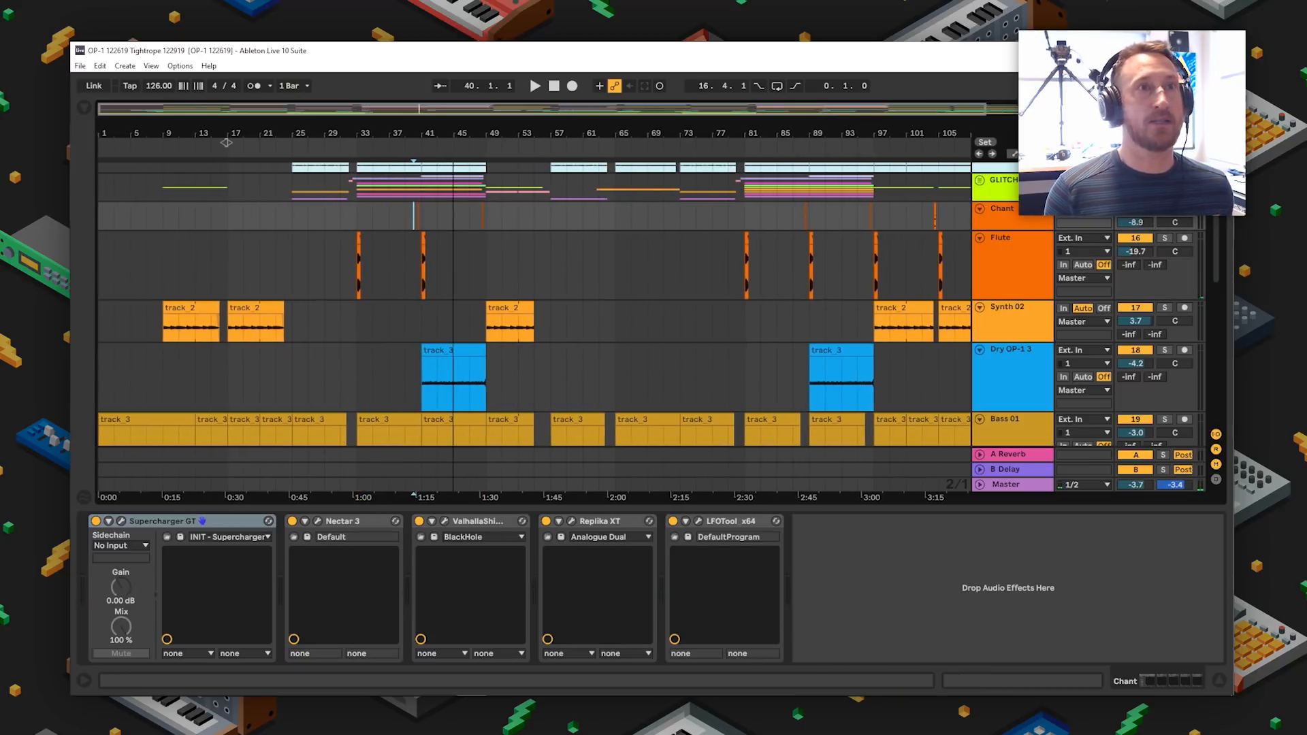
{"action": "left_click_drag", "start_coordinate": [453, 89], "coordinate": [609, 138]}
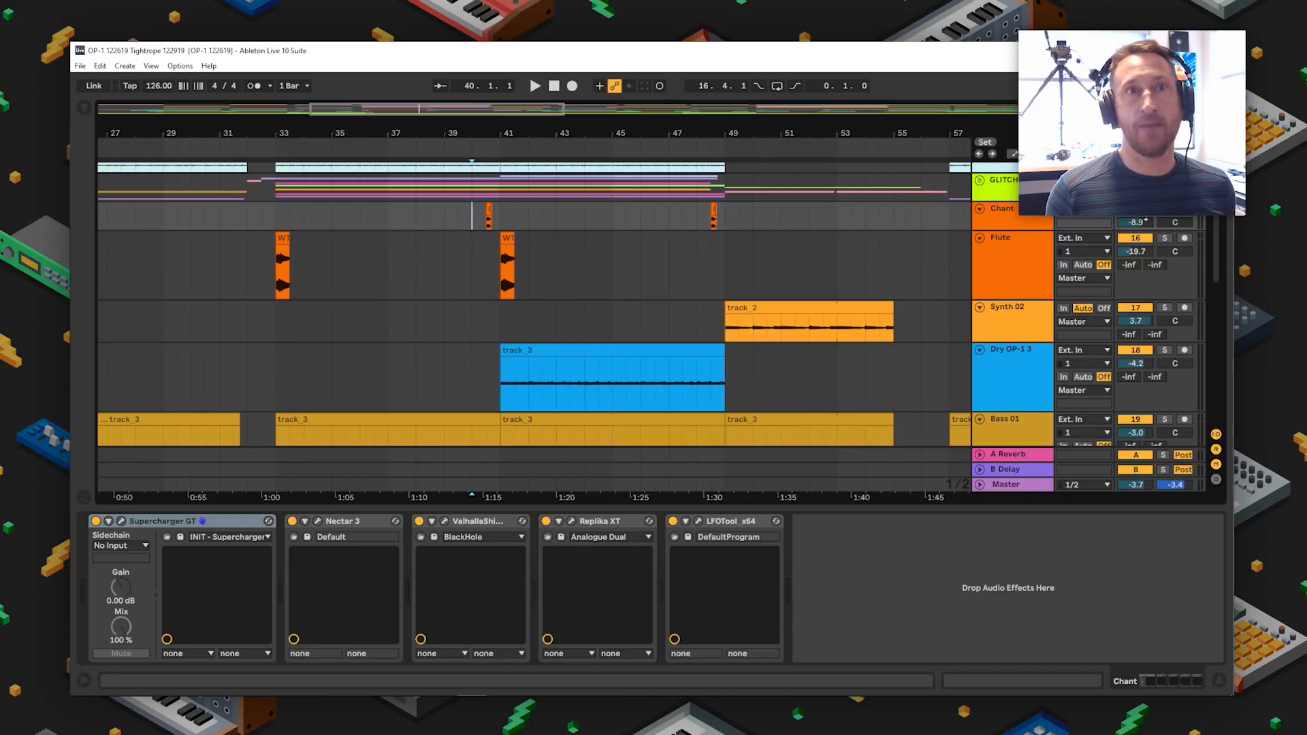
{"action": "left_click", "coordinate": [989, 217]}
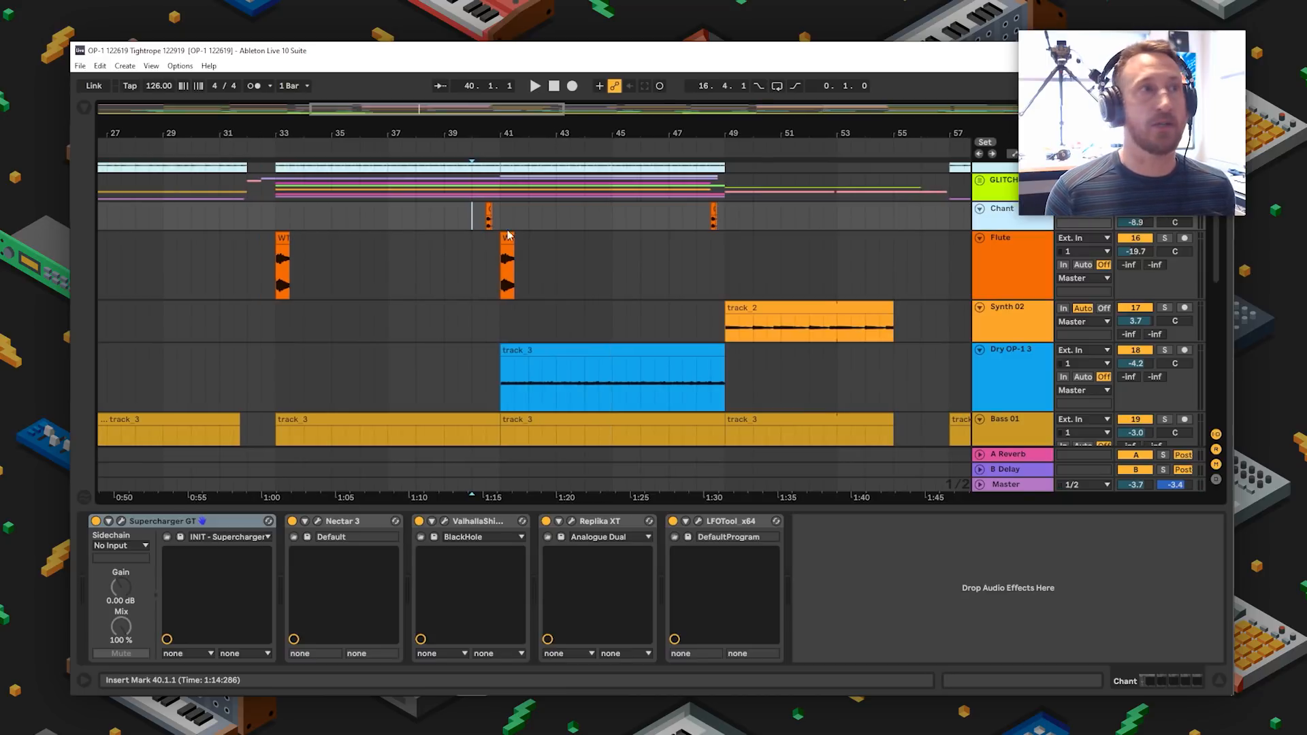
{"action": "left_click", "coordinate": [218, 521]}
{"action": "left_click", "coordinate": [699, 522]}
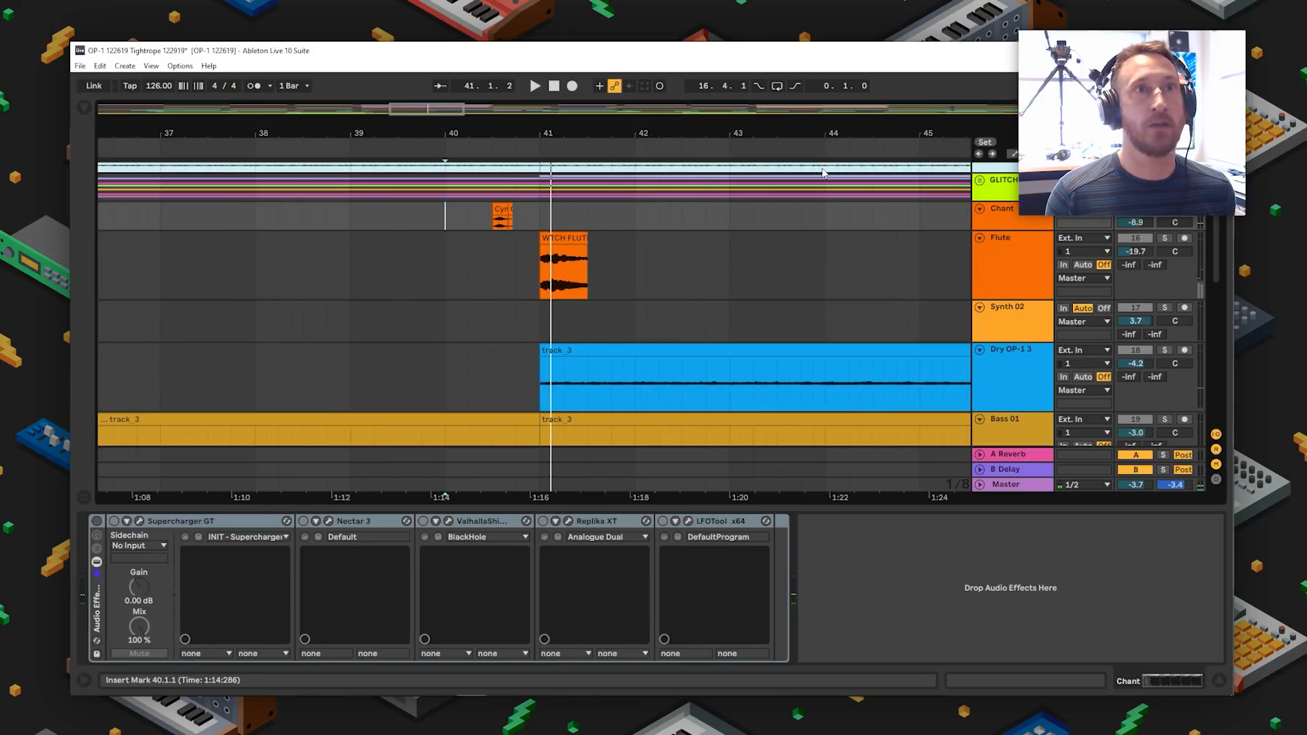
- Play the Chant clip in the mix from 48.3.1 with its effect rack bypassed
{"action": "left_click_drag", "start_coordinate": [841, 134], "coordinate": [626, 99]}
{"action": "left_click", "coordinate": [837, 220]}
{"action": "key", "text": "space"}
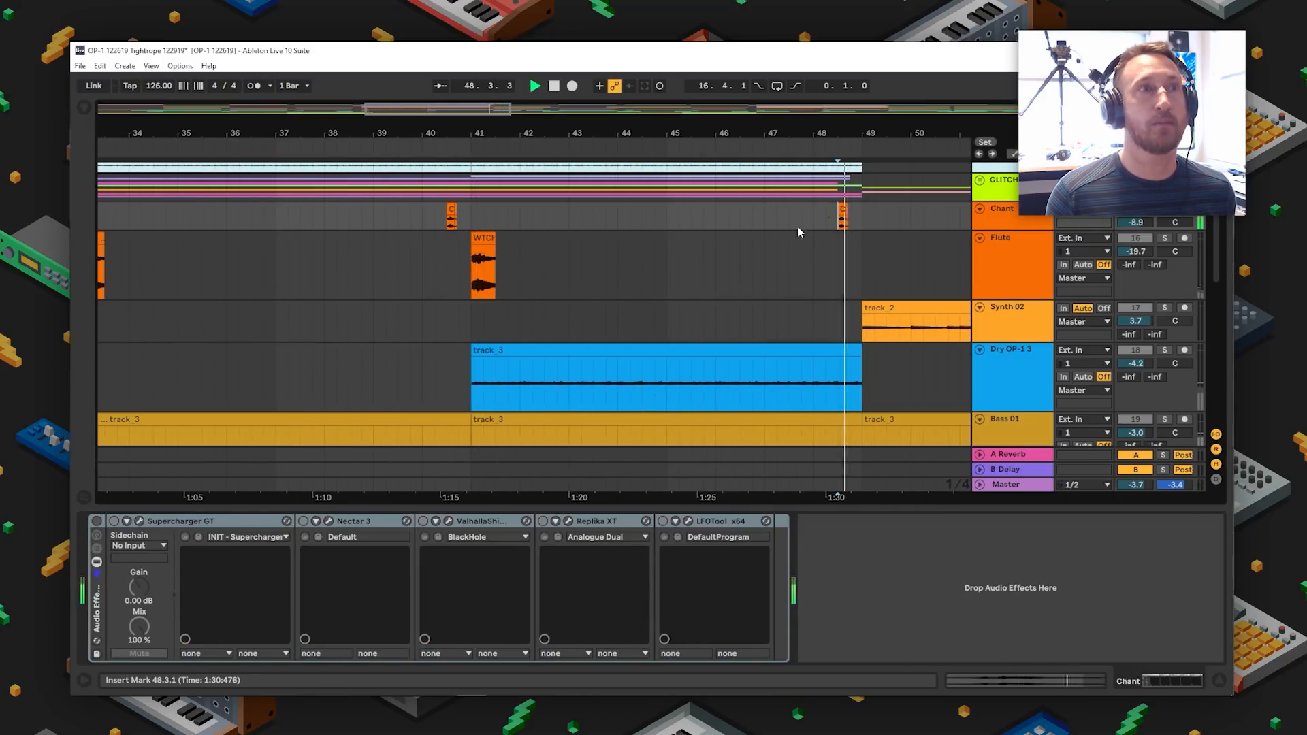
{"action": "key", "text": "space"}
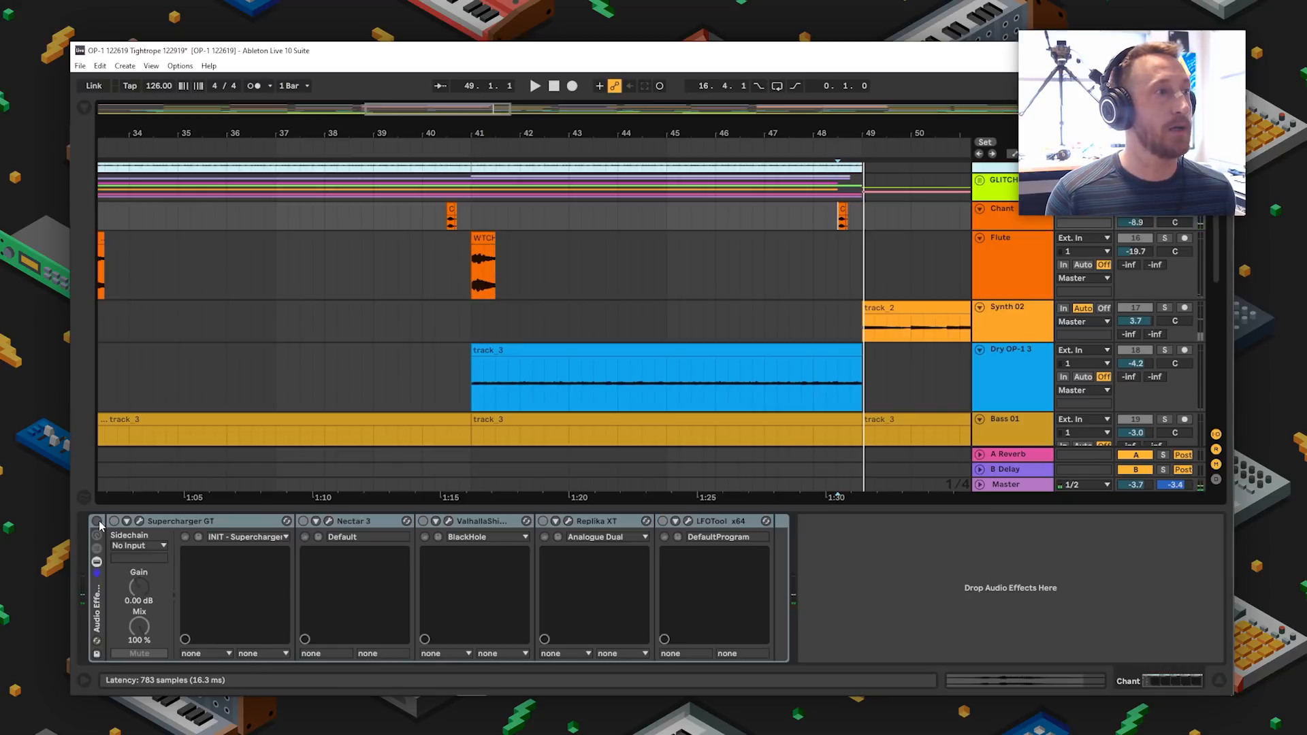
- Switch the Chant track's effect rack back on and play the soloed Chant clip from 48.3.1
{"action": "left_click", "coordinate": [129, 537]}
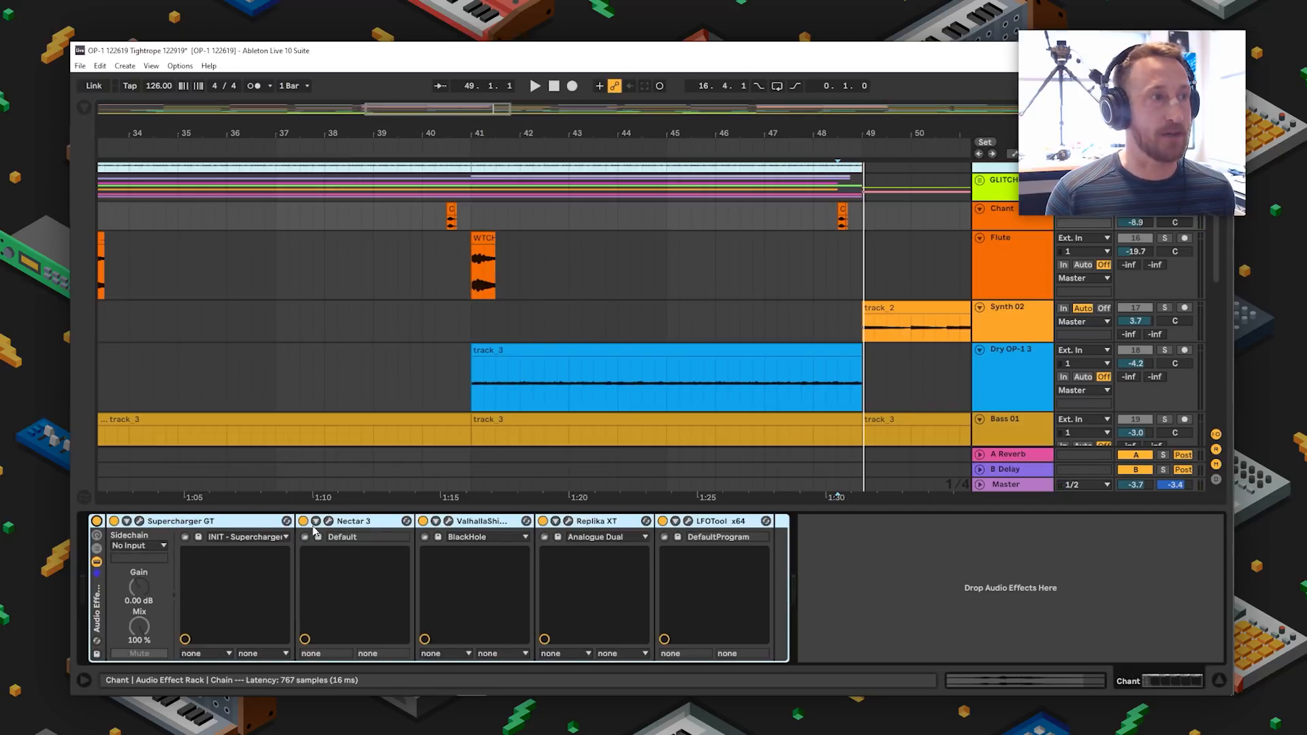
{"action": "left_click", "coordinate": [358, 521]}
{"action": "key", "text": "space"}
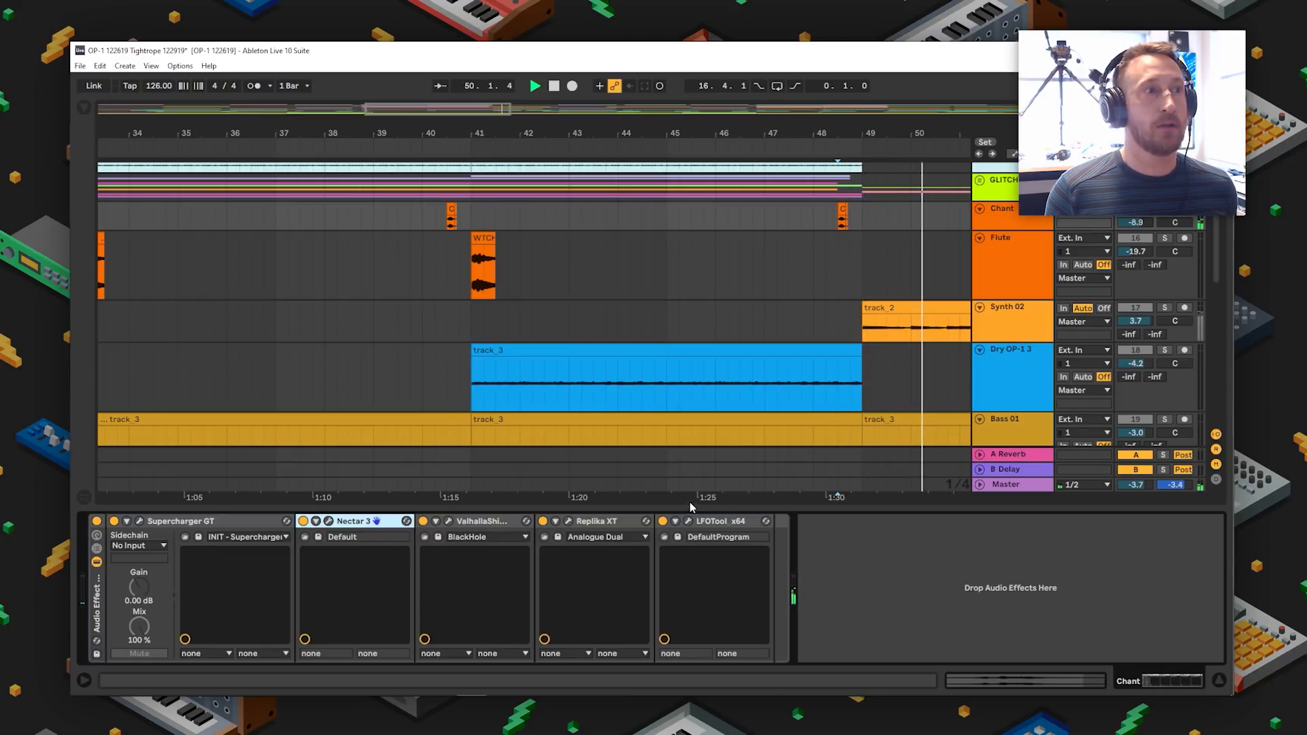
- Inspect the Nectar 3 and ValhallaShimmer plug-in settings on the Chant track, closing each window again
{"action": "left_click", "coordinate": [329, 521]}
{"action": "left_click", "coordinate": [678, 120]}
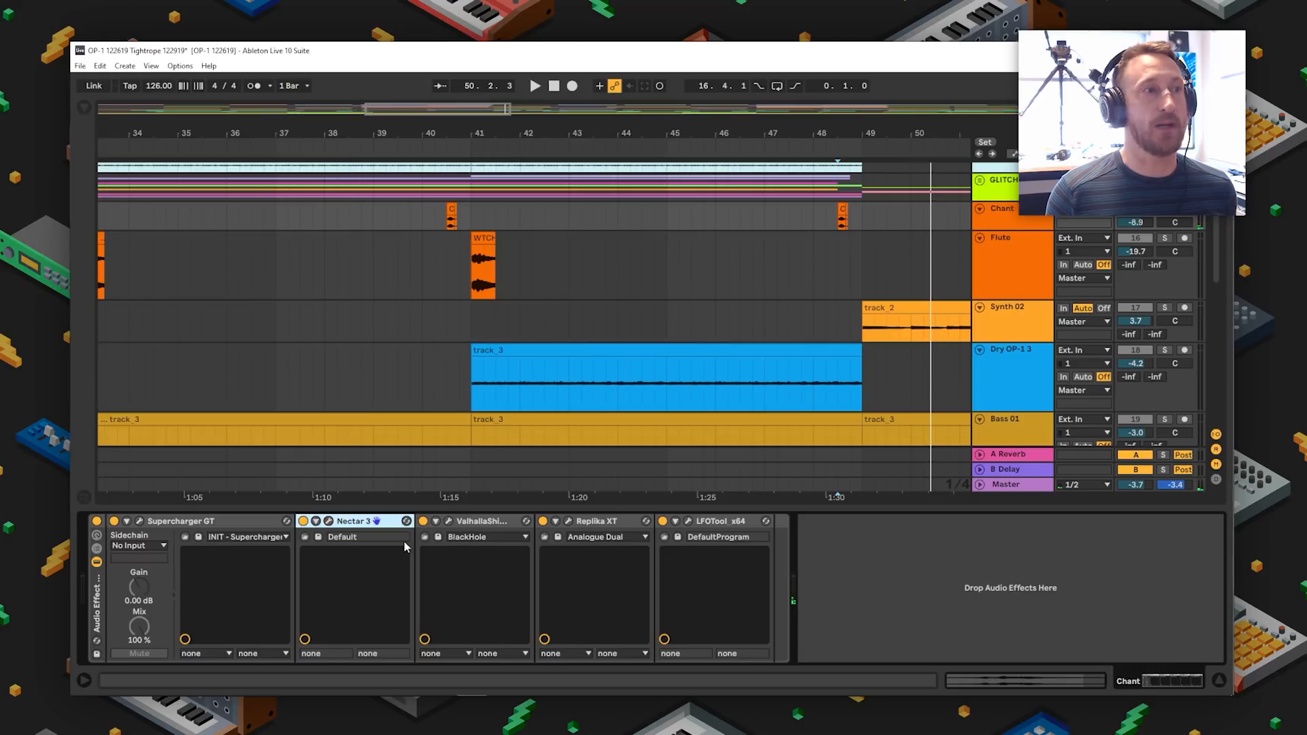
{"action": "left_click", "coordinate": [449, 522]}
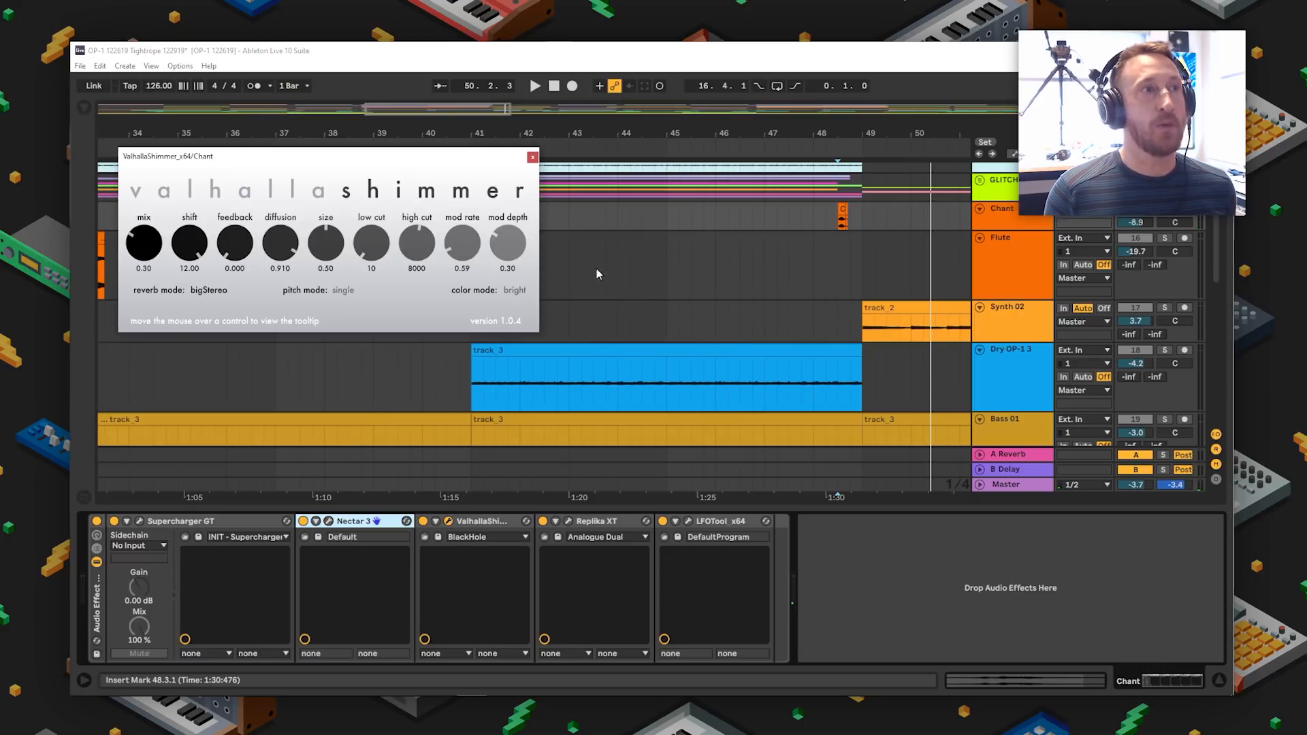
{"action": "left_click", "coordinate": [532, 157]}
- Play the soloed Chant clip through its effects from 40.3.1
{"action": "left_click", "coordinate": [448, 218]}
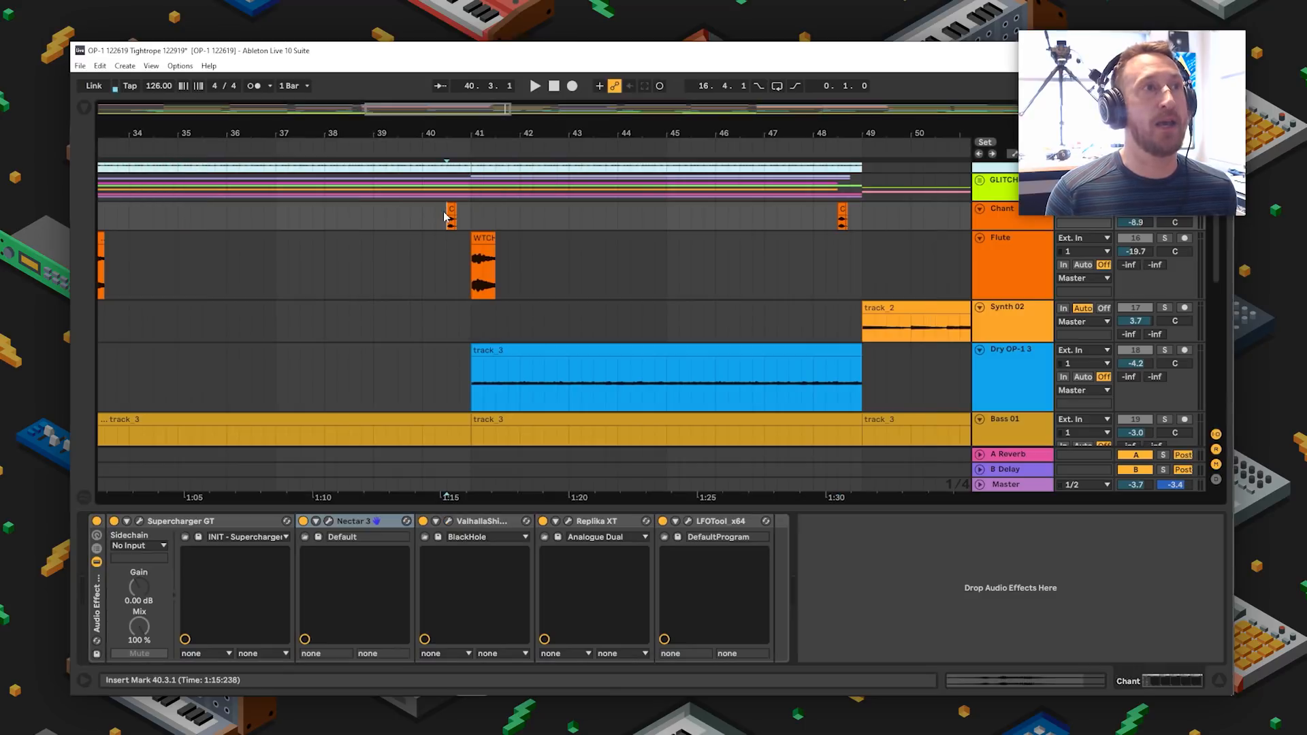
{"action": "key", "text": "space"}
{"action": "left_click", "coordinate": [451, 213]}
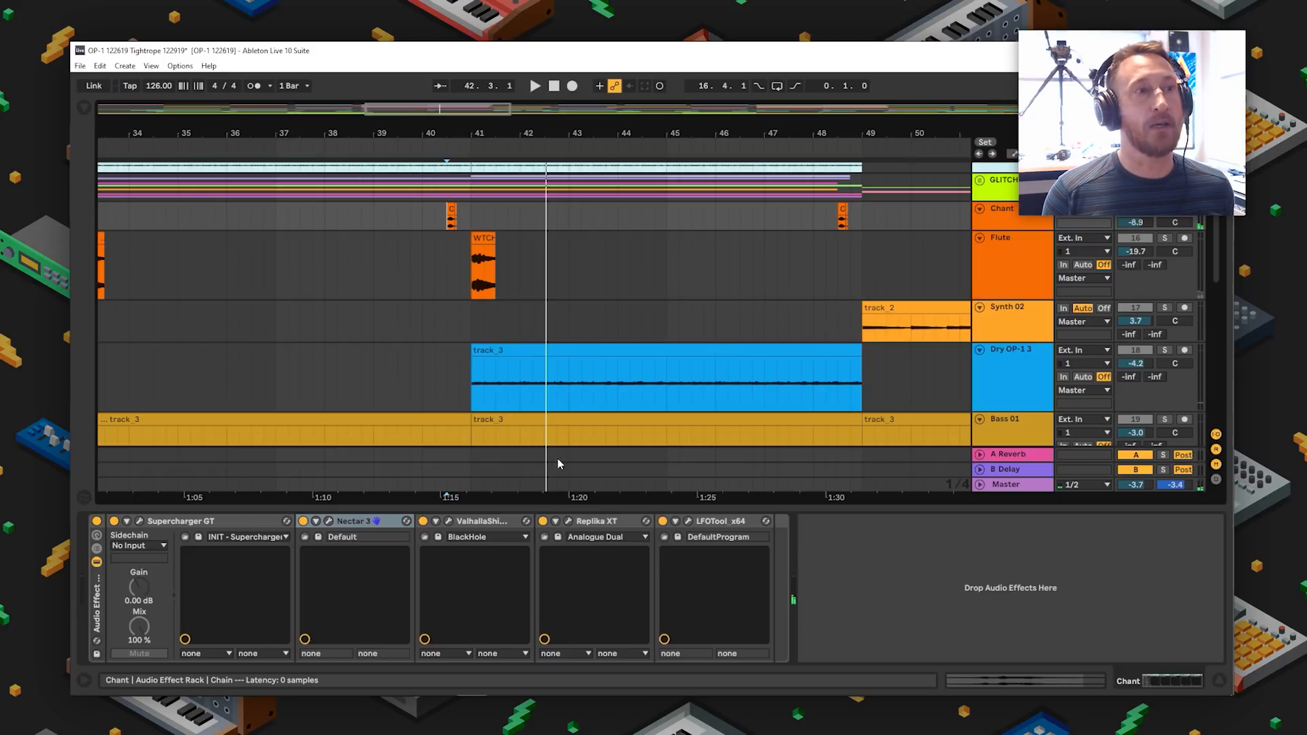
- View the Chant track's Replika XT delay settings while playing from 40.3.1, and close the plug-in window
{"action": "left_click", "coordinate": [568, 520]}
{"action": "left_click_drag", "start_coordinate": [330, 140], "coordinate": [422, 324]}
{"action": "left_click", "coordinate": [448, 265]}
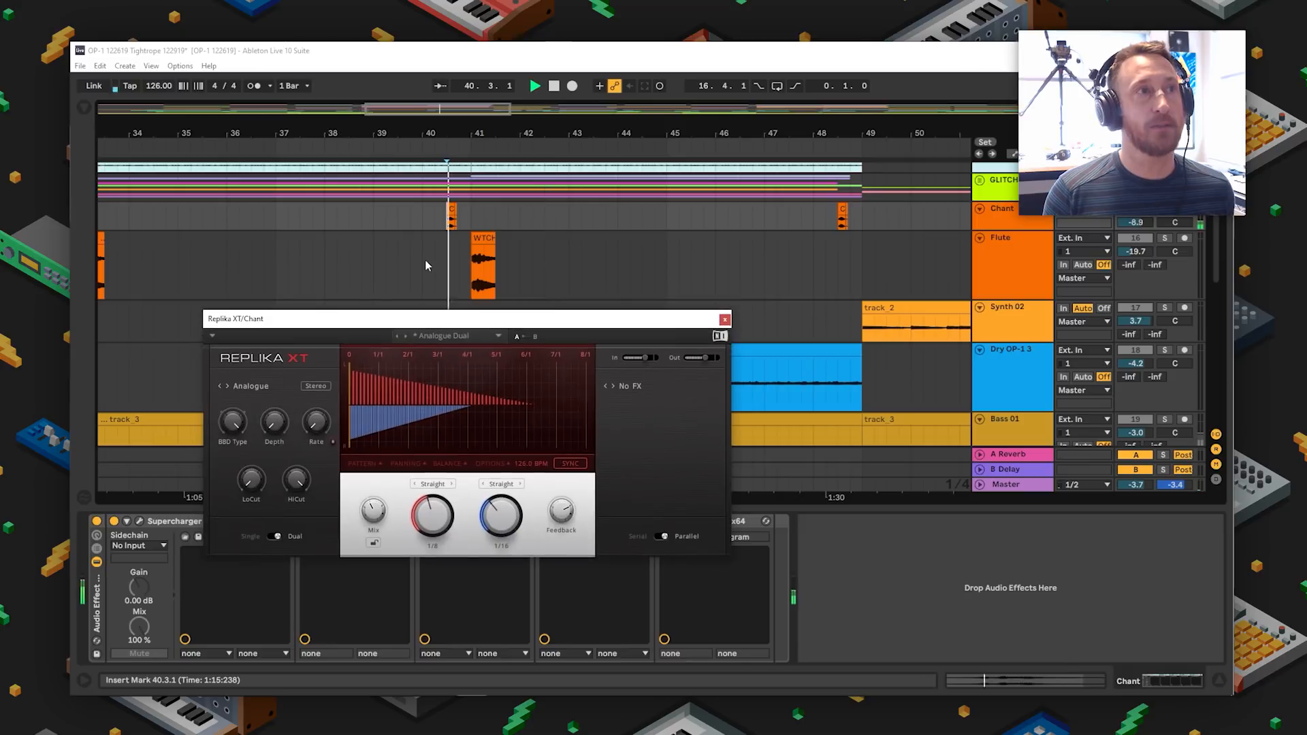
{"action": "left_click", "coordinate": [726, 320]}
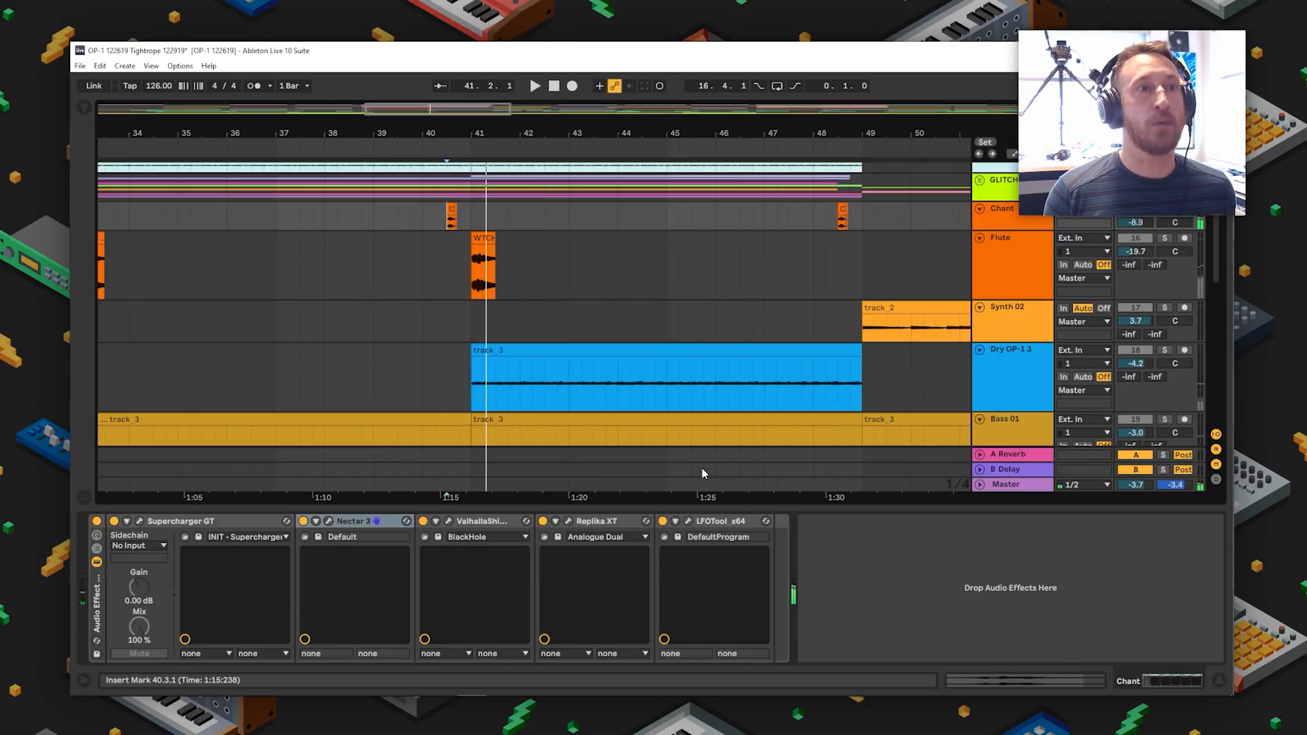
- View the Chant track's LFOTool volume curve during playback, close the plug-in window, and stop playback
{"action": "left_click", "coordinate": [688, 521]}
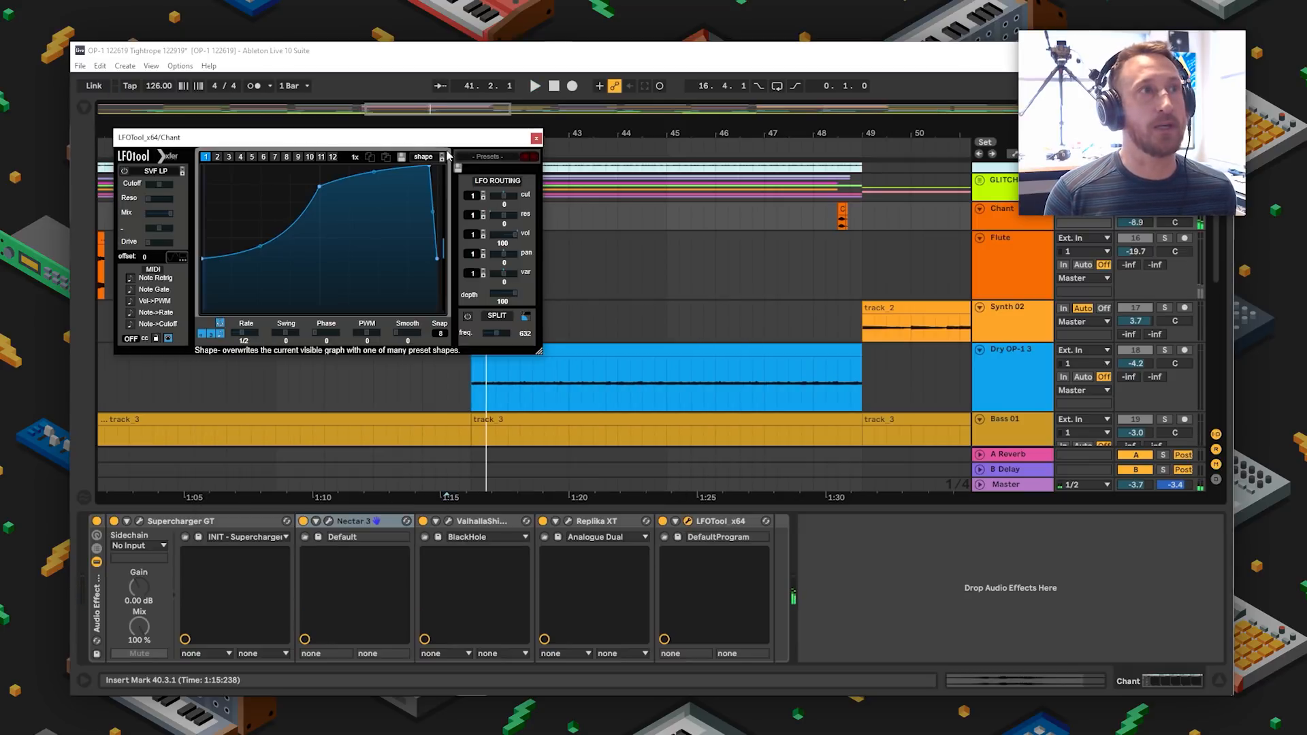
{"action": "left_click_drag", "start_coordinate": [441, 139], "coordinate": [602, 282]}
{"action": "key", "text": "space"}
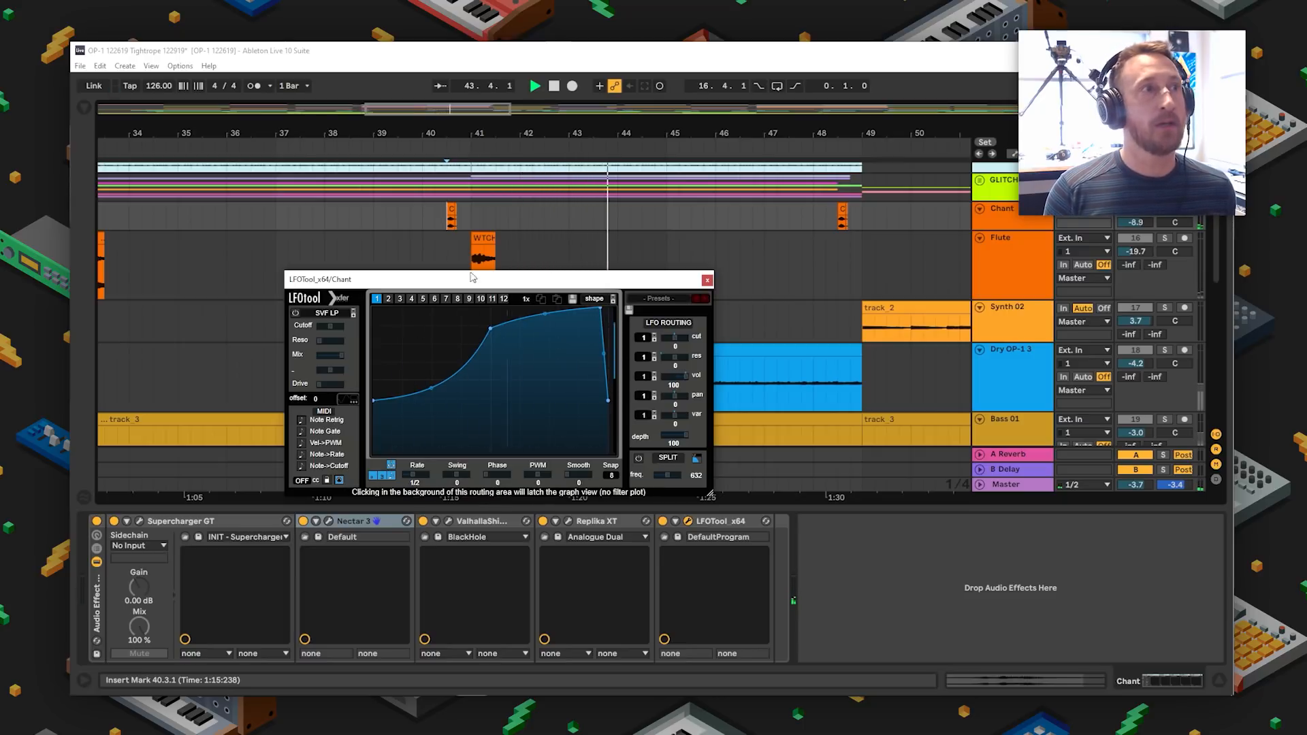
{"action": "left_click", "coordinate": [707, 280]}
{"action": "key", "text": "space"}
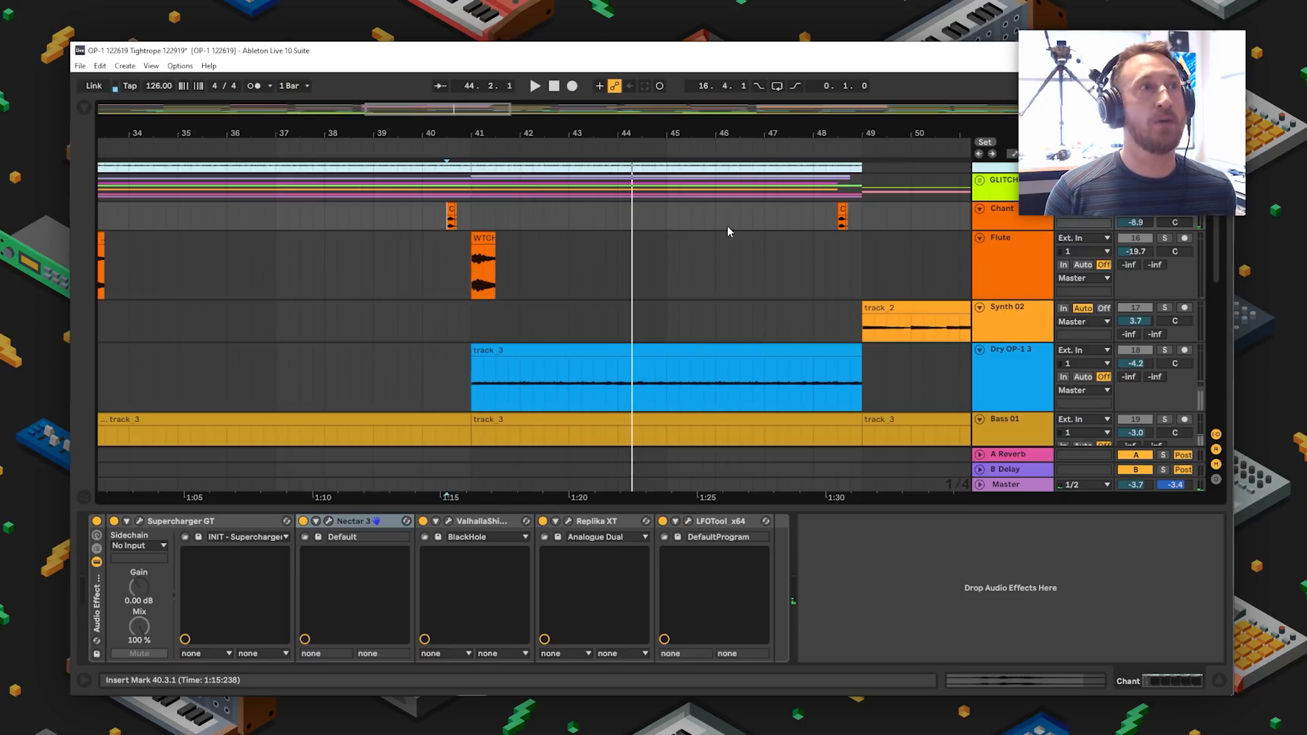
- Unsolo the Chant track, play it within the full mix from 40.1.1, and save the set
{"action": "left_click", "coordinate": [1166, 209]}
{"action": "left_click_drag", "start_coordinate": [494, 133], "coordinate": [530, 104]}
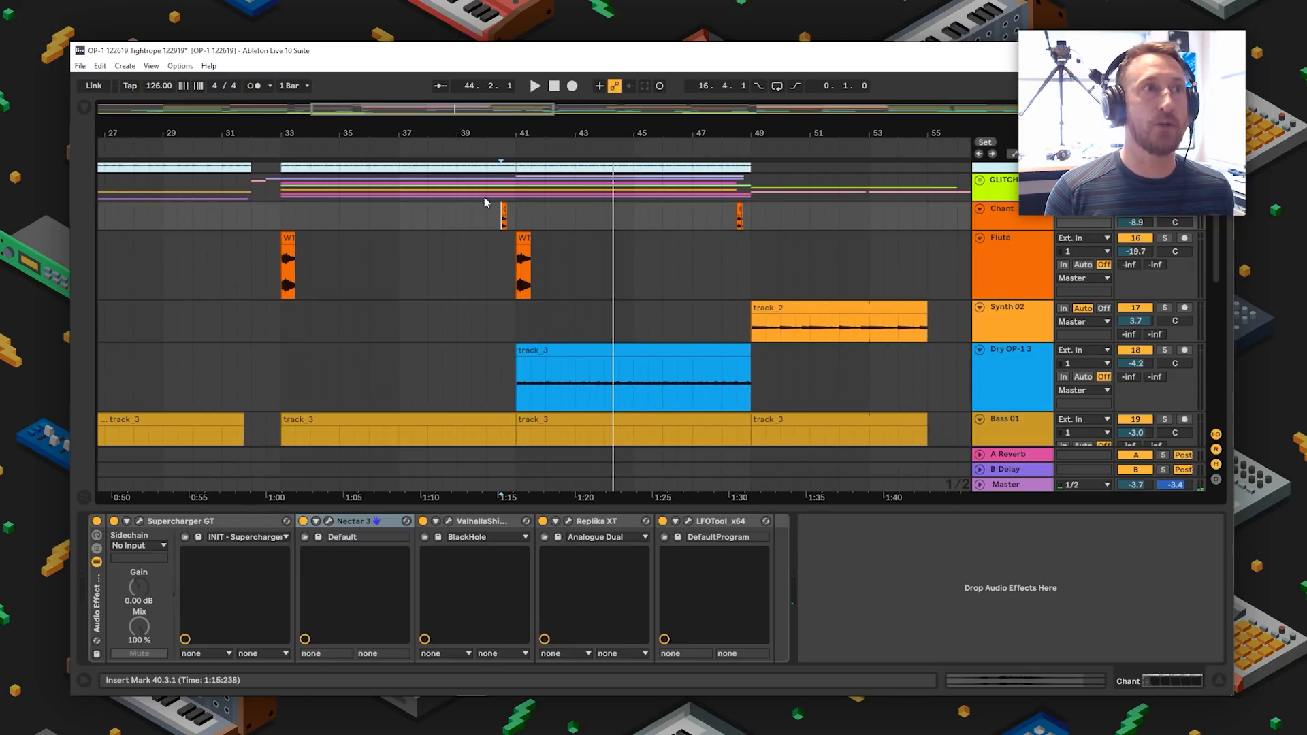
{"action": "left_click", "coordinate": [486, 217]}
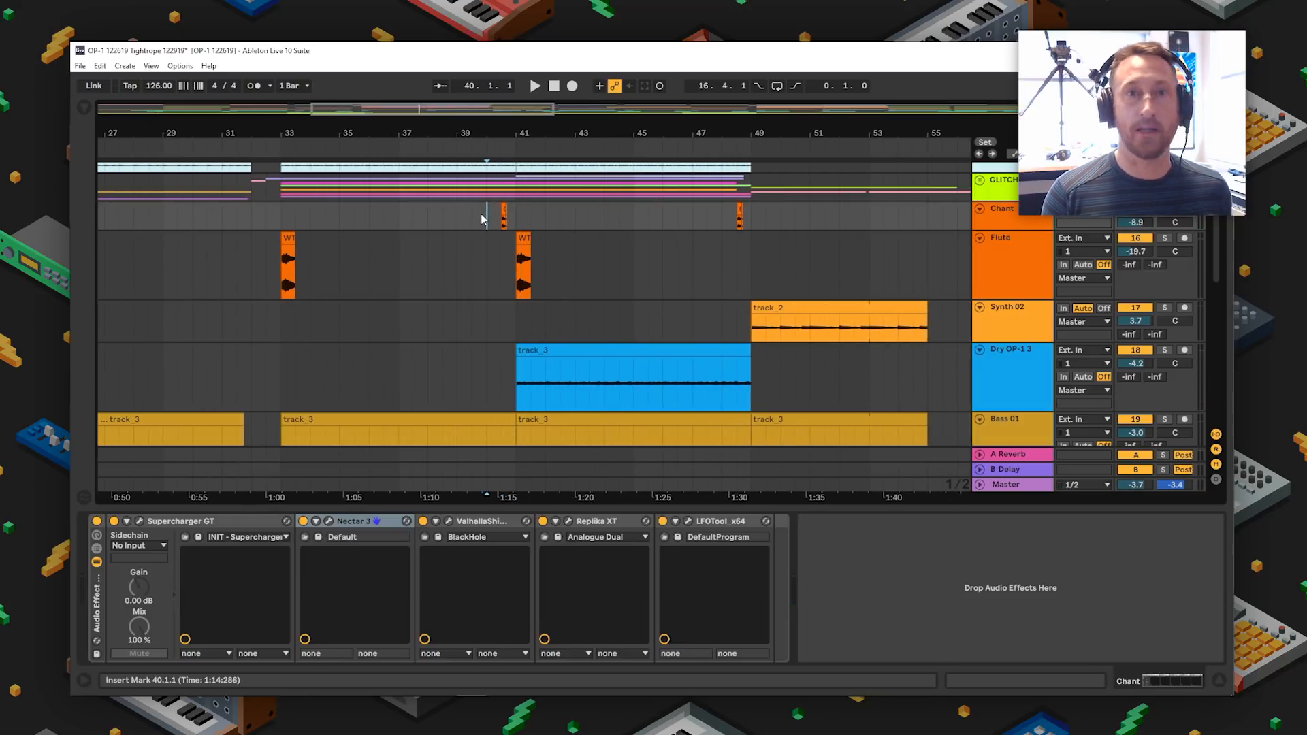
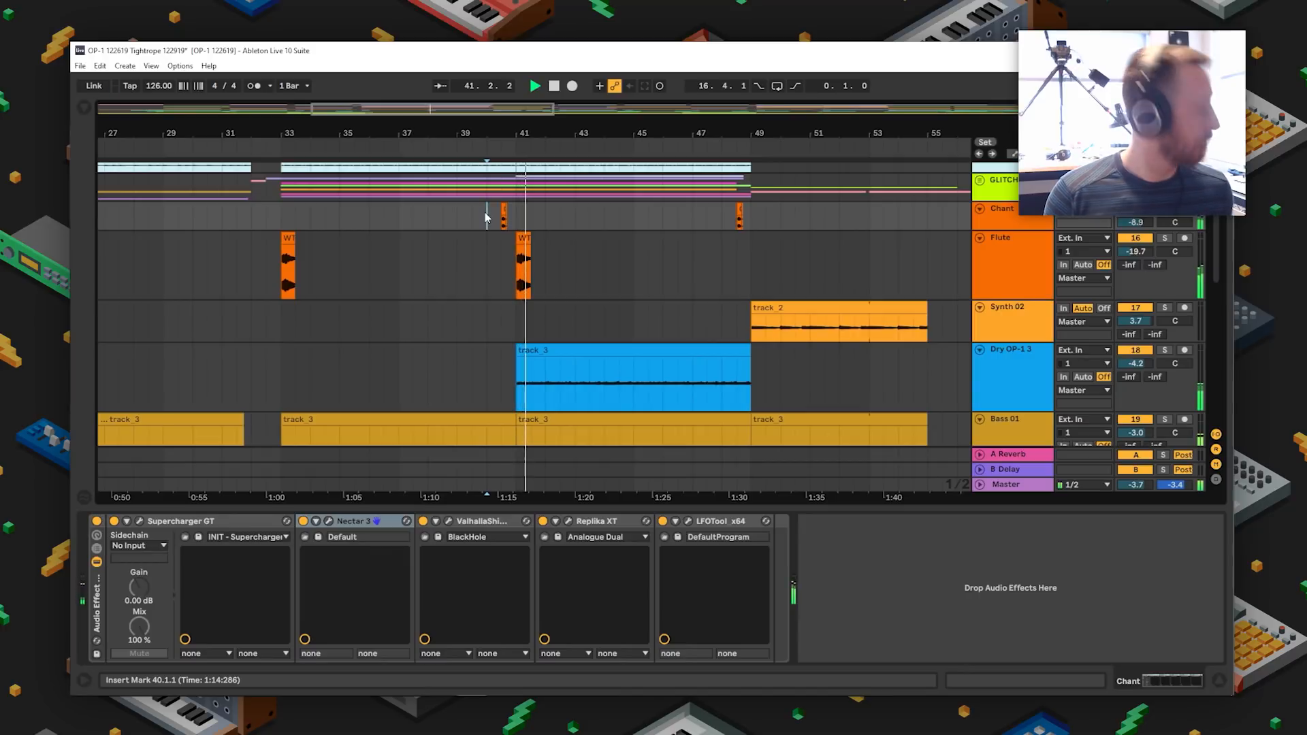
{"action": "key", "text": "space"}
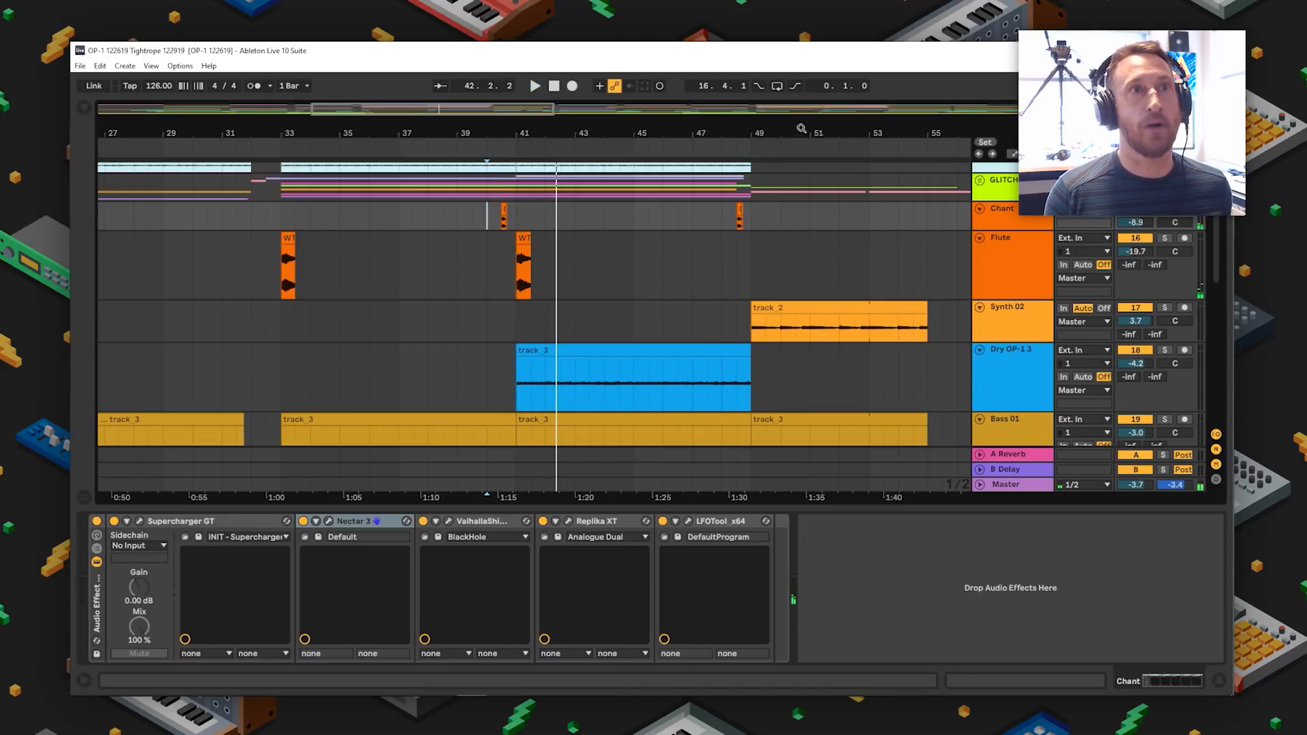
- Unfold the GLITCH group and reduce the heights of its 6 Cymatics and ARP tracks
{"action": "left_click_drag", "start_coordinate": [801, 128], "coordinate": [801, 54]}
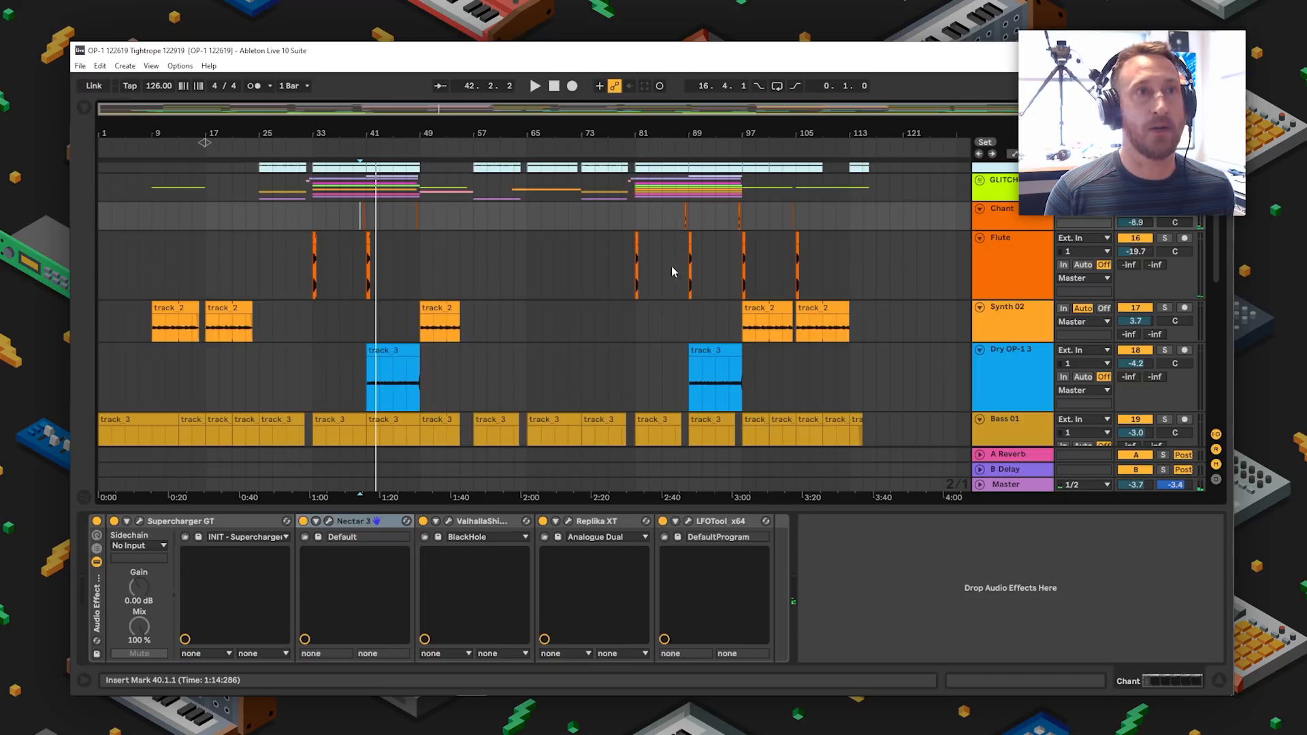
{"action": "left_click", "coordinate": [980, 181]}
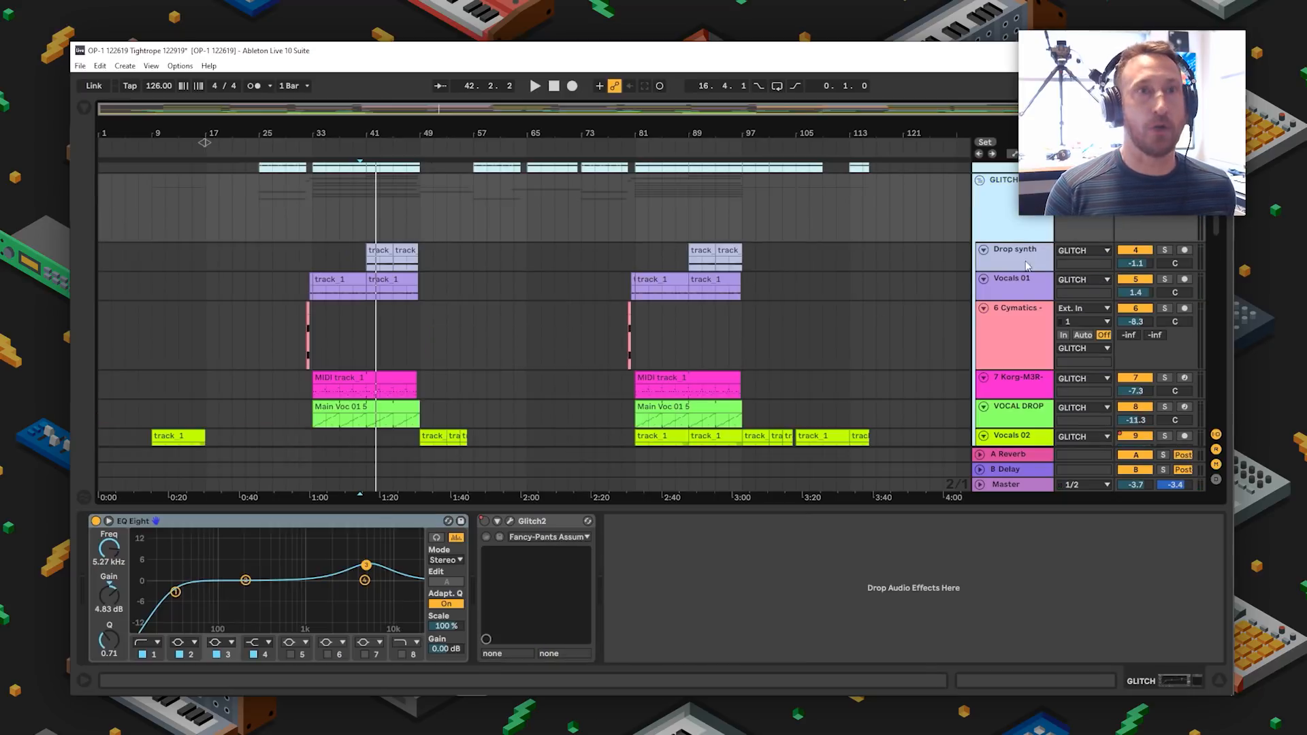
{"action": "left_click_drag", "start_coordinate": [1012, 370], "coordinate": [1012, 335]}
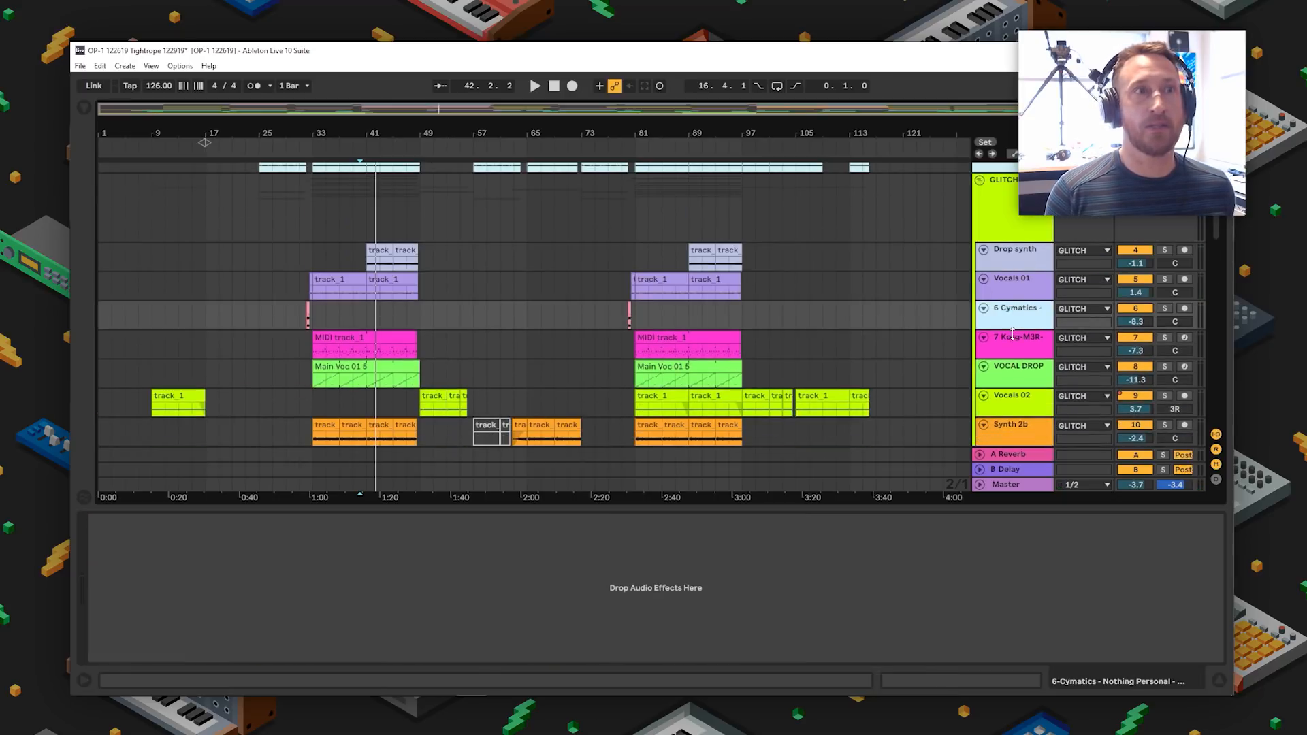
{"action": "scroll", "coordinate": [764, 341], "scroll_direction": "down", "scroll_amount": 5}
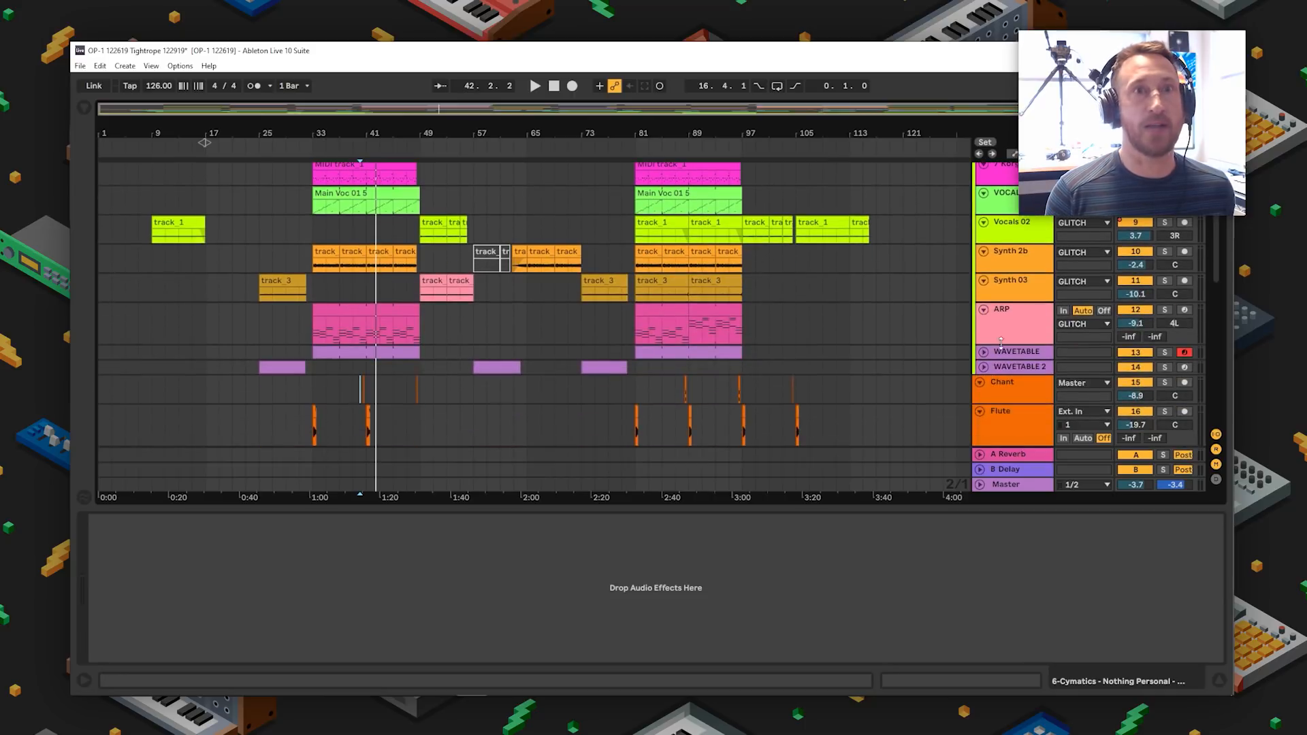
{"action": "left_click", "coordinate": [1026, 345]}
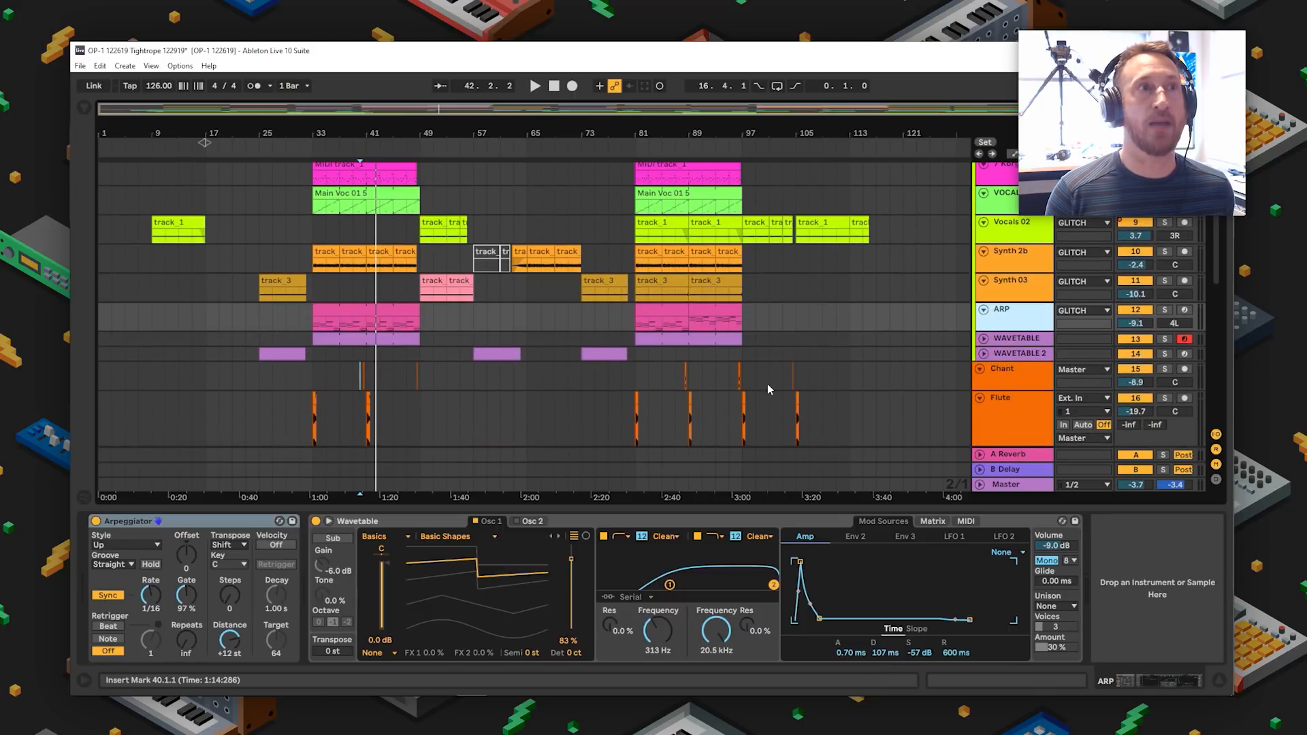
- Examine the GLITCH group's EQ Eight and Glitch2 devices, closing the Glitch2 window again
{"action": "scroll", "coordinate": [768, 385], "scroll_direction": "up", "scroll_amount": 5}
{"action": "scroll", "coordinate": [771, 386], "scroll_direction": "up", "scroll_amount": 2}
{"action": "left_click", "coordinate": [1007, 233]}
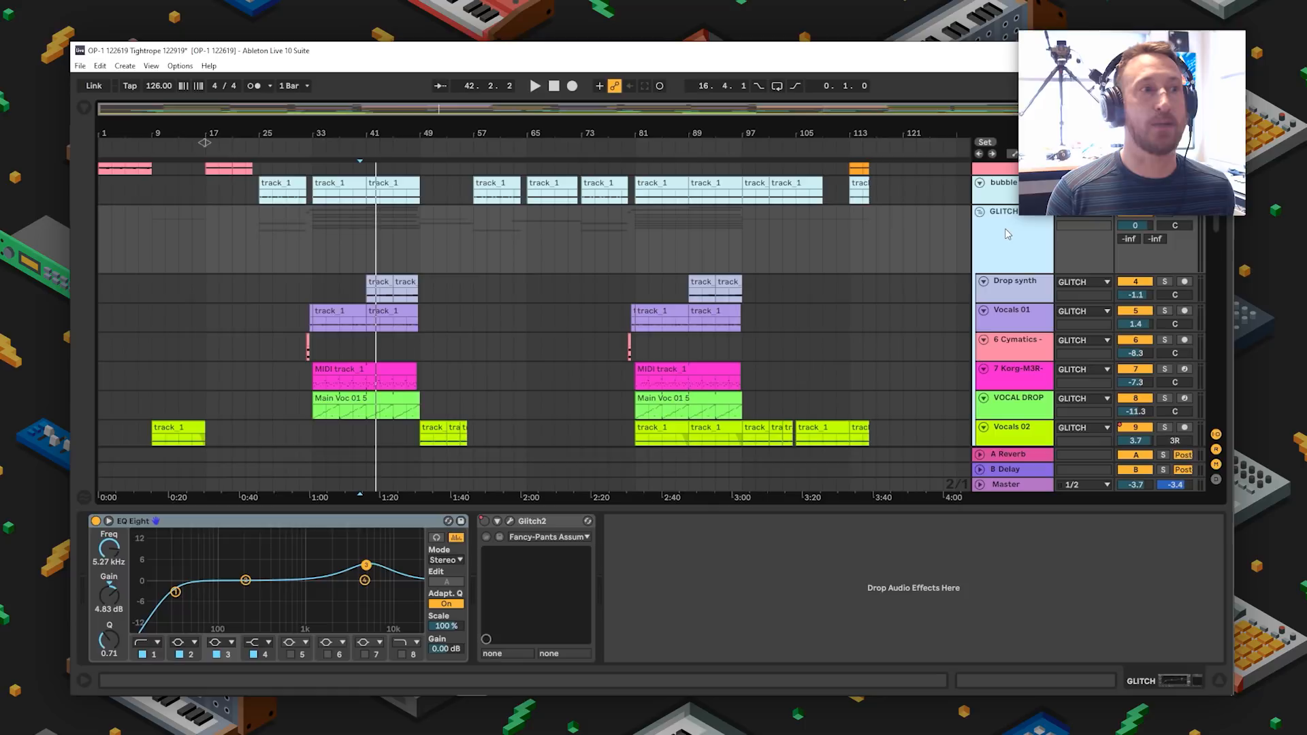
{"action": "left_click", "coordinate": [151, 523]}
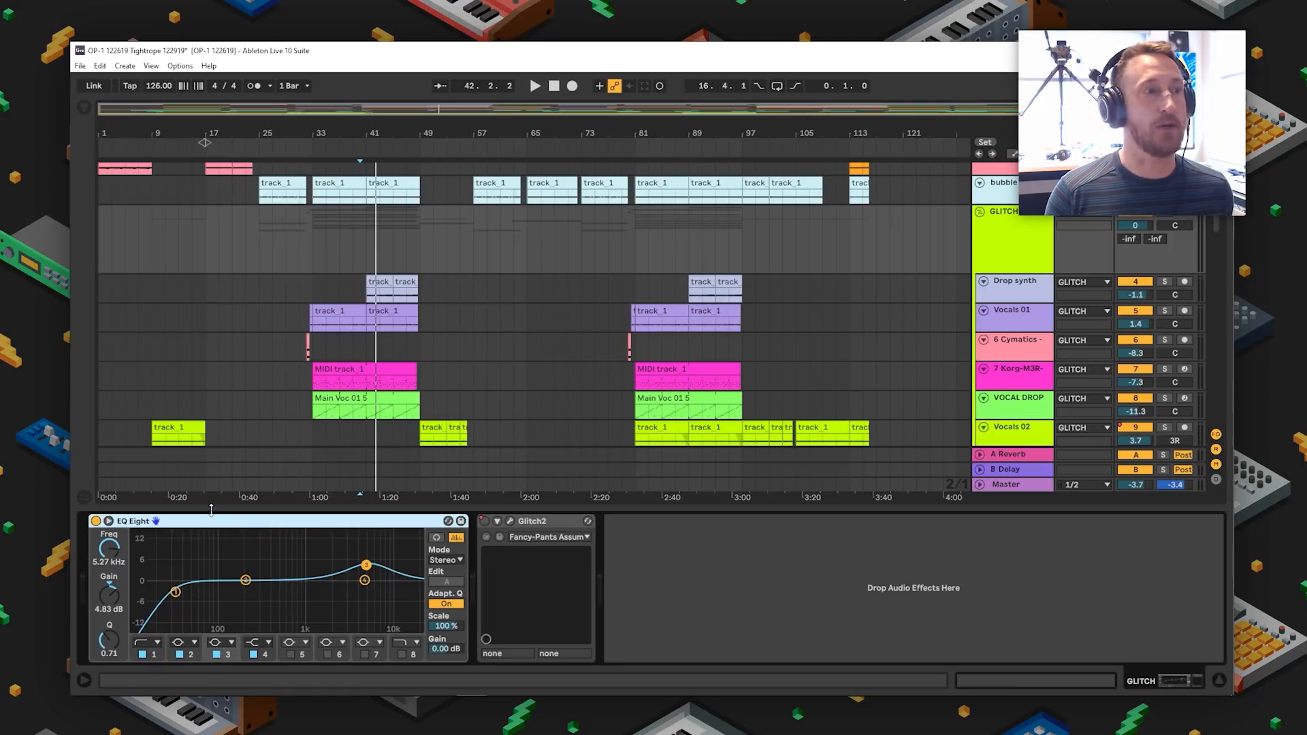
{"action": "left_click", "coordinate": [510, 520]}
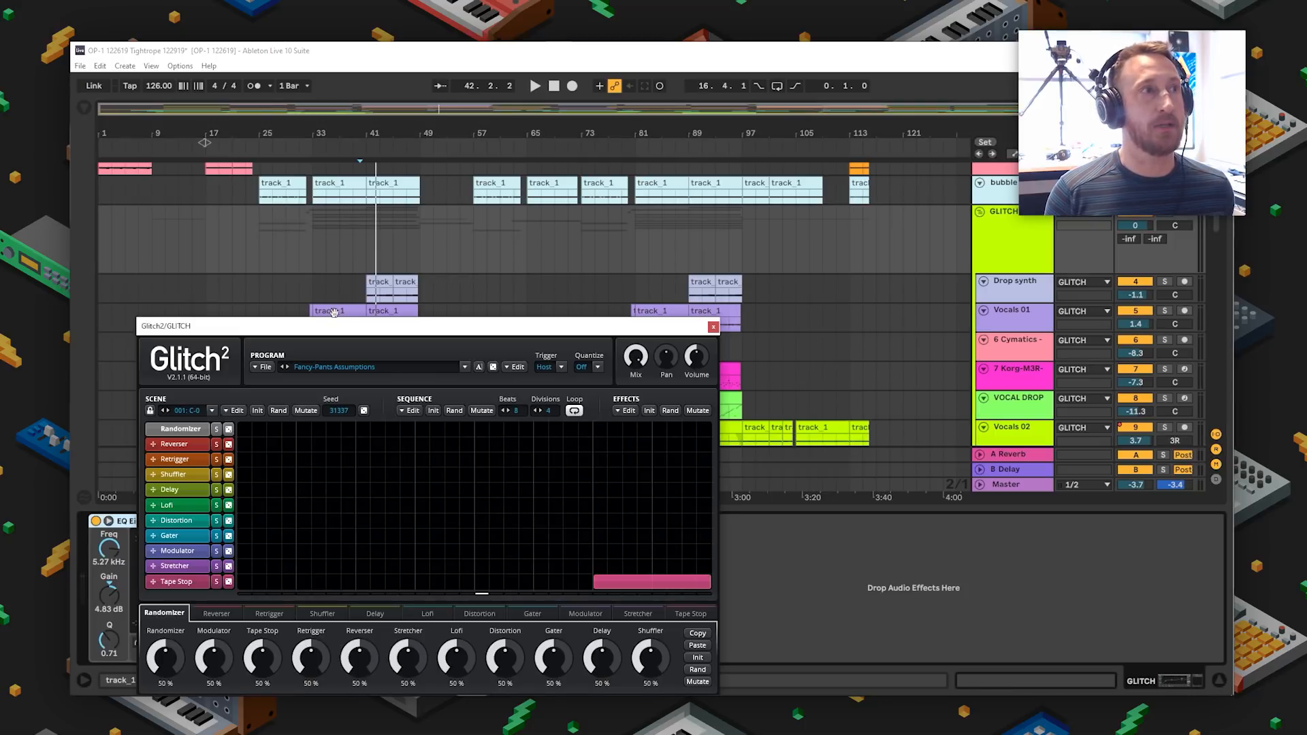
{"action": "left_click_drag", "start_coordinate": [338, 327], "coordinate": [544, 168]}
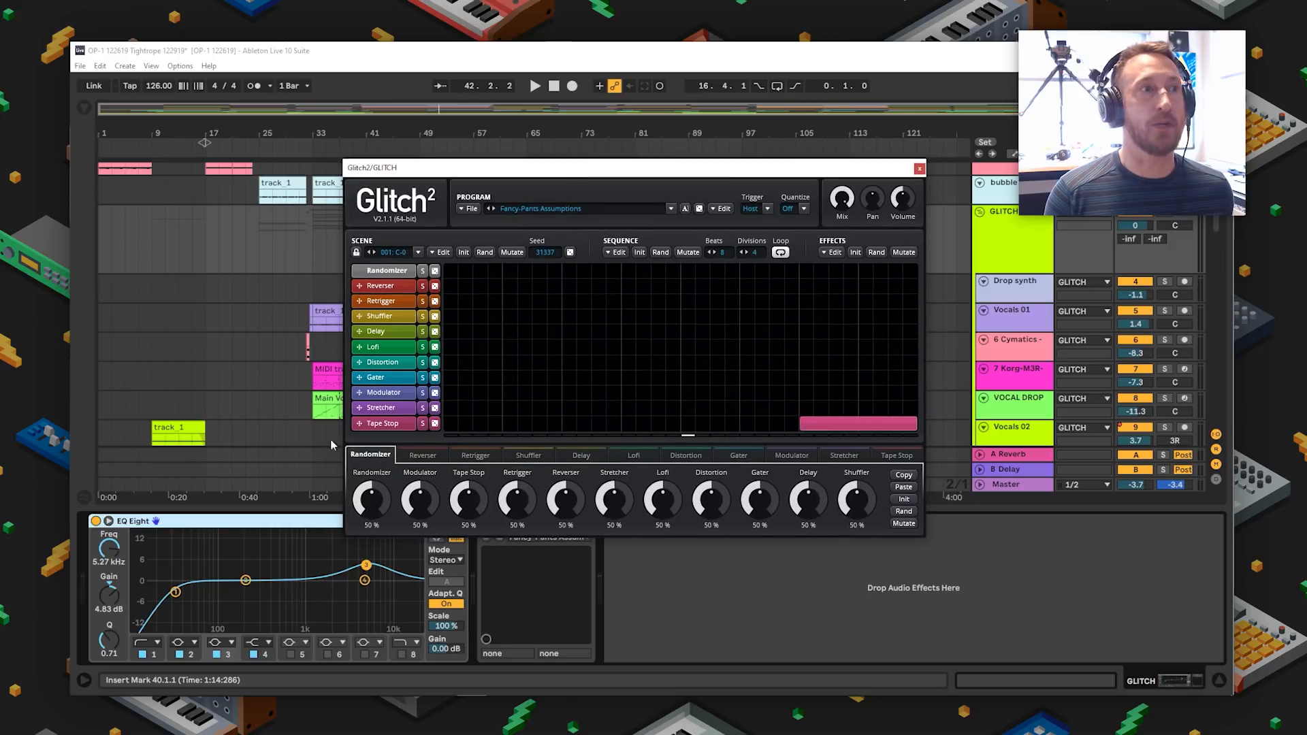
{"action": "left_click", "coordinate": [919, 169]}
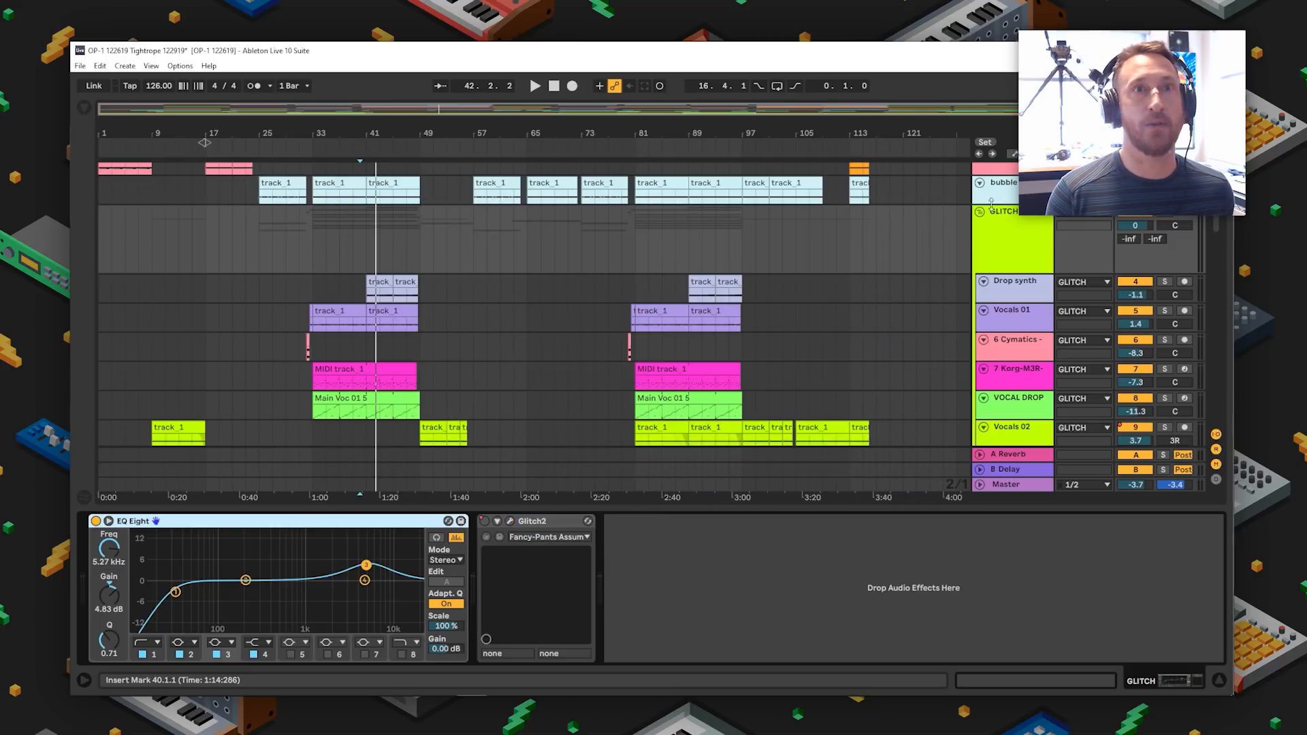
- Show the GLITCH group's Glitch2 Device On automation and play the soloed group from 39.1.1
{"action": "key", "text": "a"}
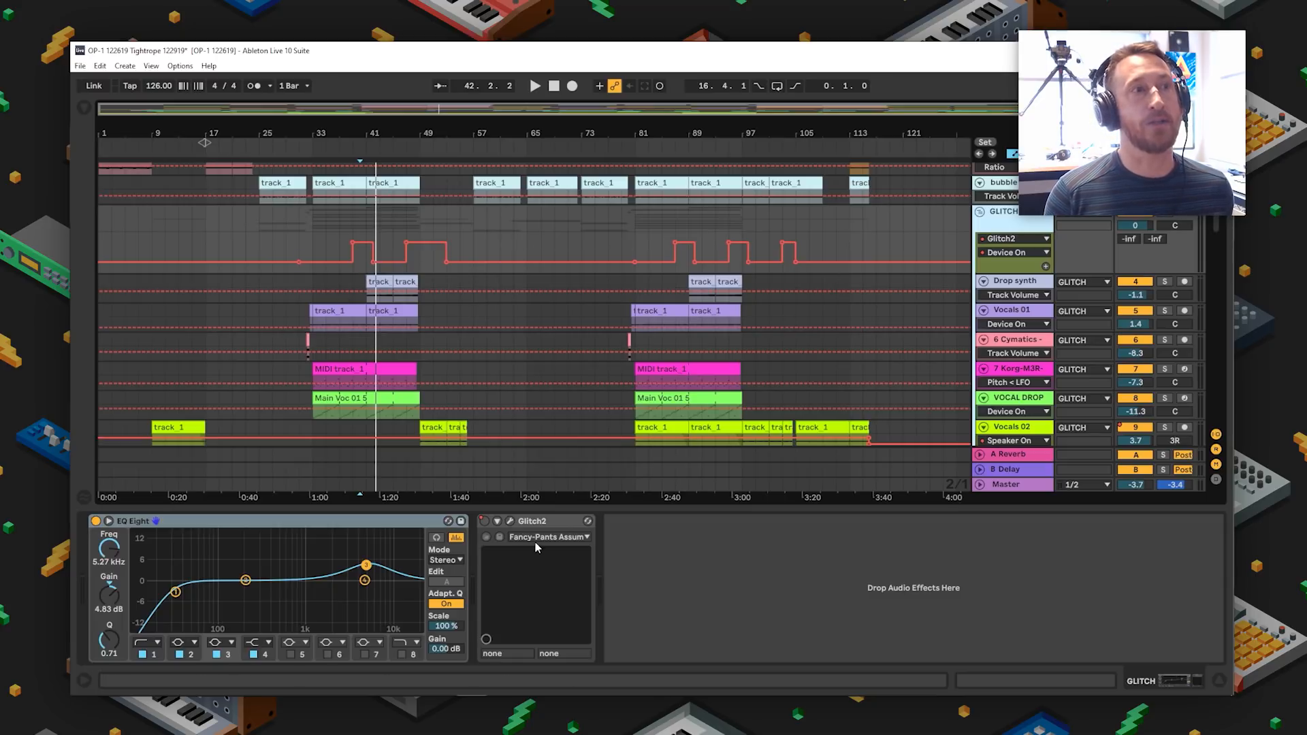
{"action": "left_click_drag", "start_coordinate": [361, 133], "coordinate": [393, 245]}
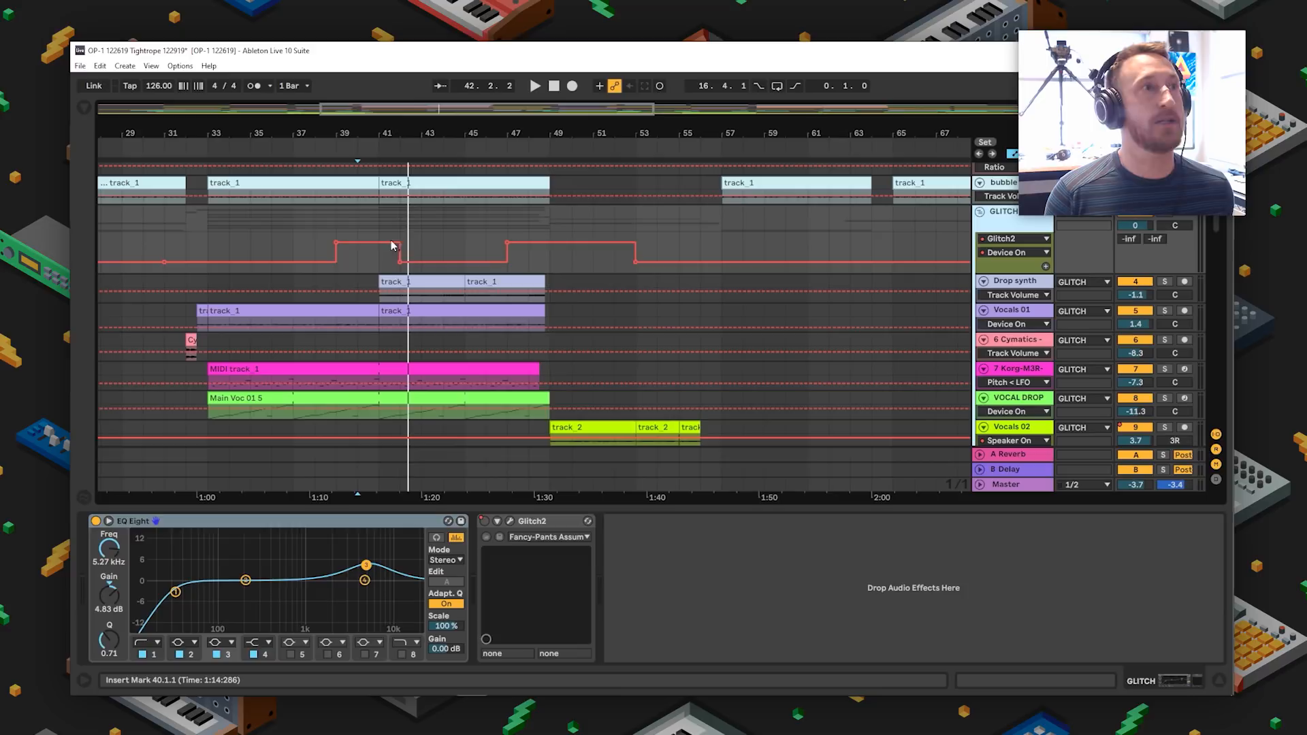
{"action": "left_click", "coordinate": [1165, 214]}
{"action": "left_click", "coordinate": [336, 271]}
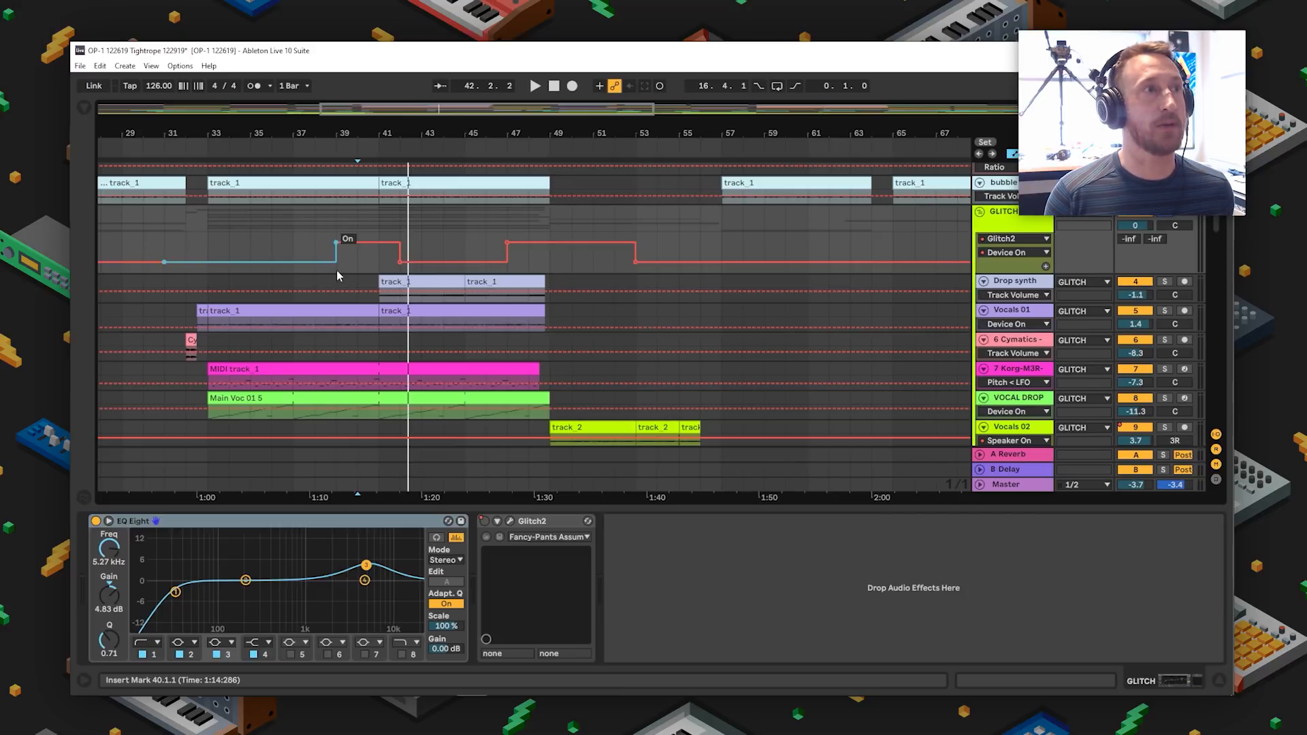
{"action": "key", "text": "space"}
- View the Glitch2 sequencer during playback beside its automation, and close the plug-in window
{"action": "left_click", "coordinate": [509, 521]}
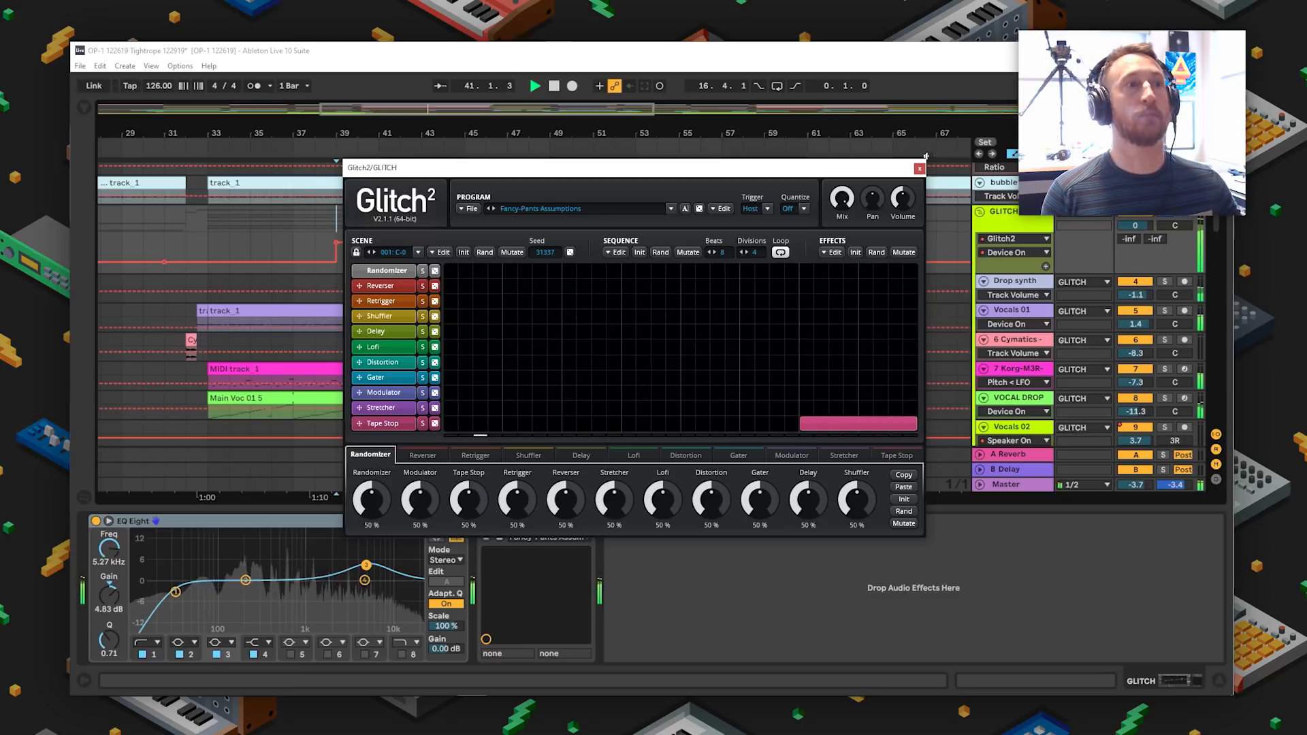
{"action": "left_click_drag", "start_coordinate": [551, 170], "coordinate": [370, 315]}
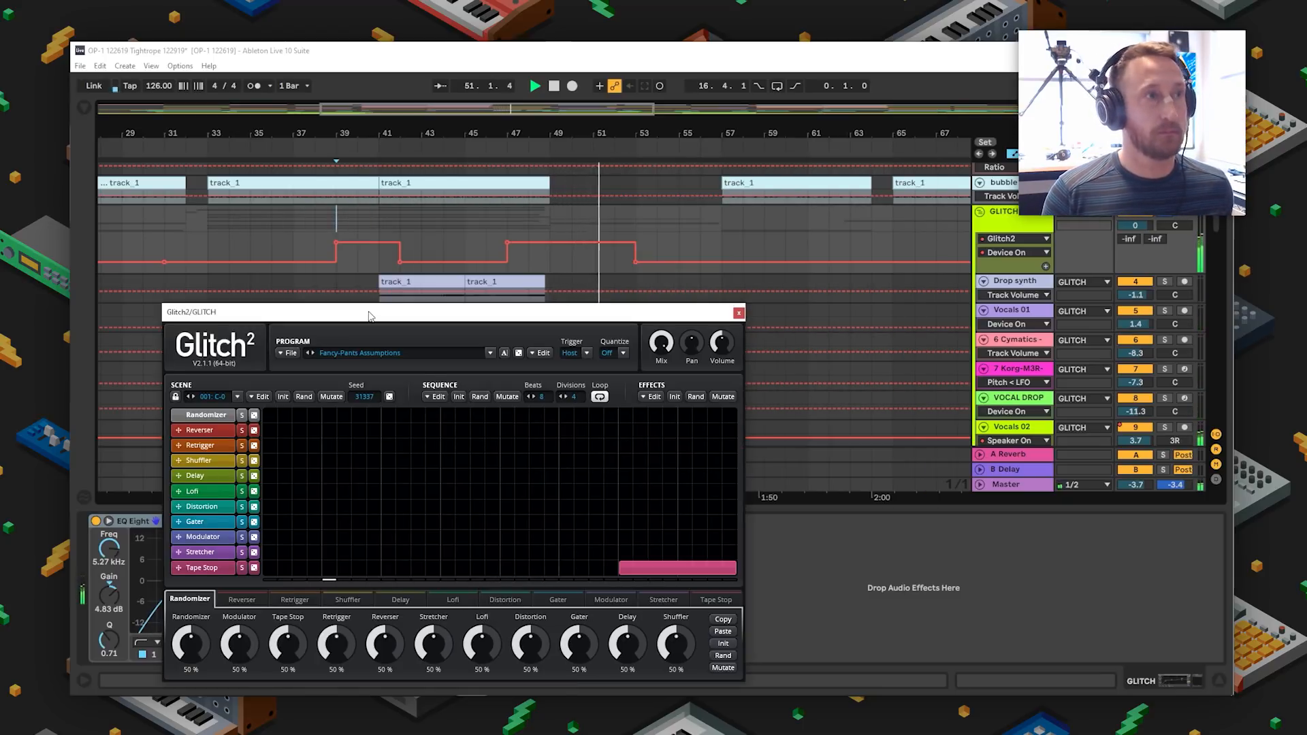
{"action": "left_click_drag", "start_coordinate": [370, 316], "coordinate": [392, 231]}
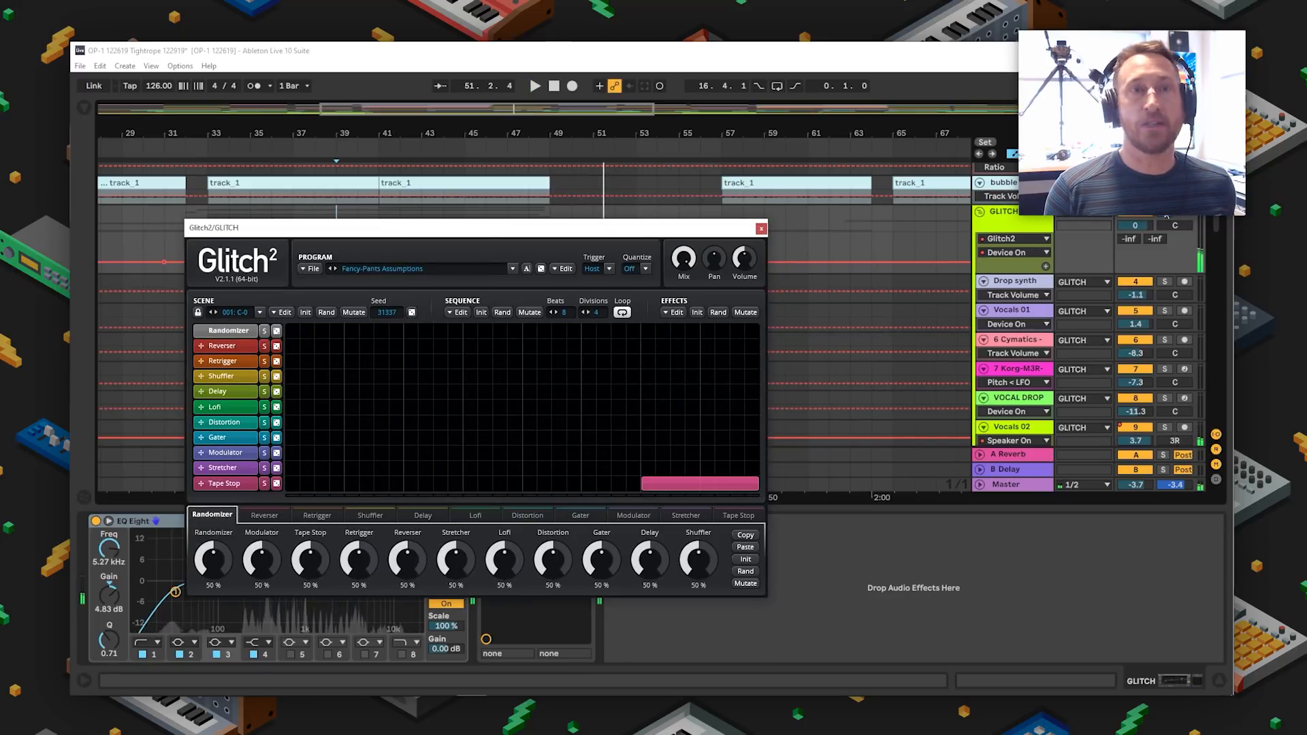
{"action": "left_click", "coordinate": [761, 229]}
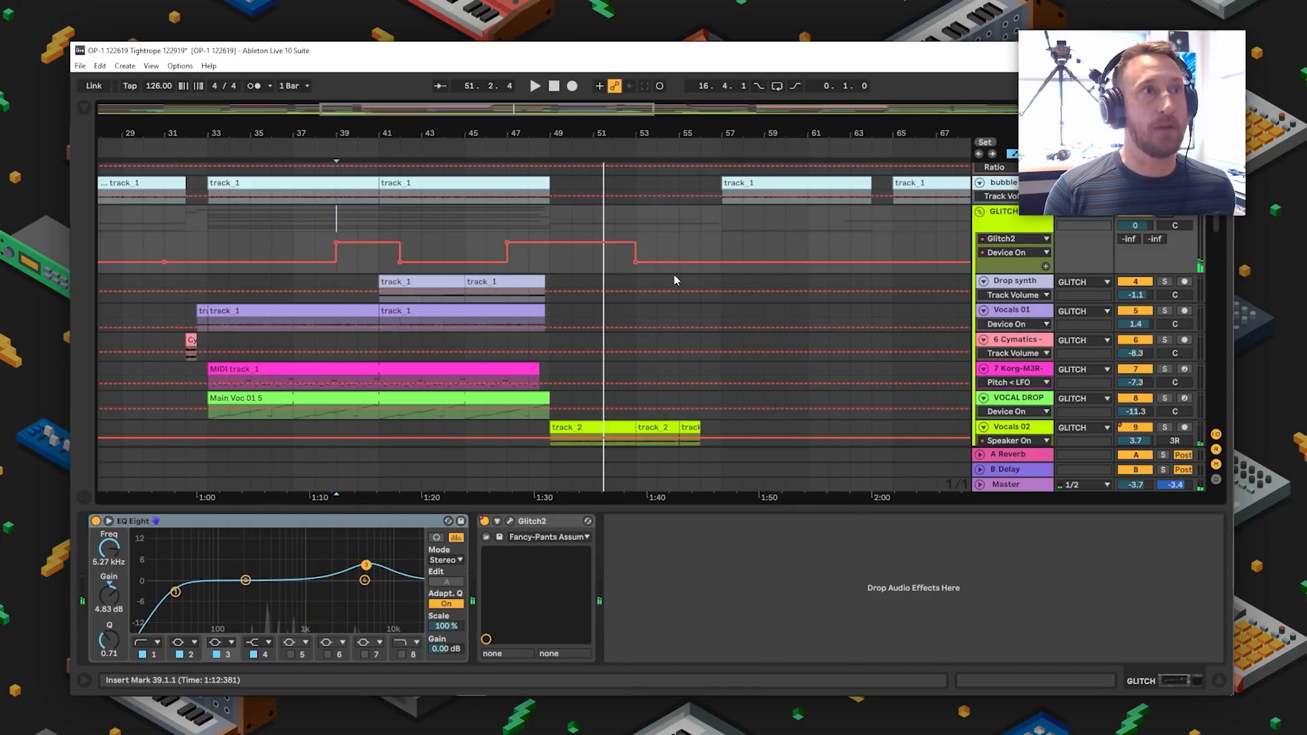
- Show the Clip Transposition envelope of the second Drop synth clip, which starts at 45.1.1
{"action": "scroll", "coordinate": [503, 286], "scroll_direction": "down", "scroll_amount": 3}
{"action": "left_click", "coordinate": [501, 252]}
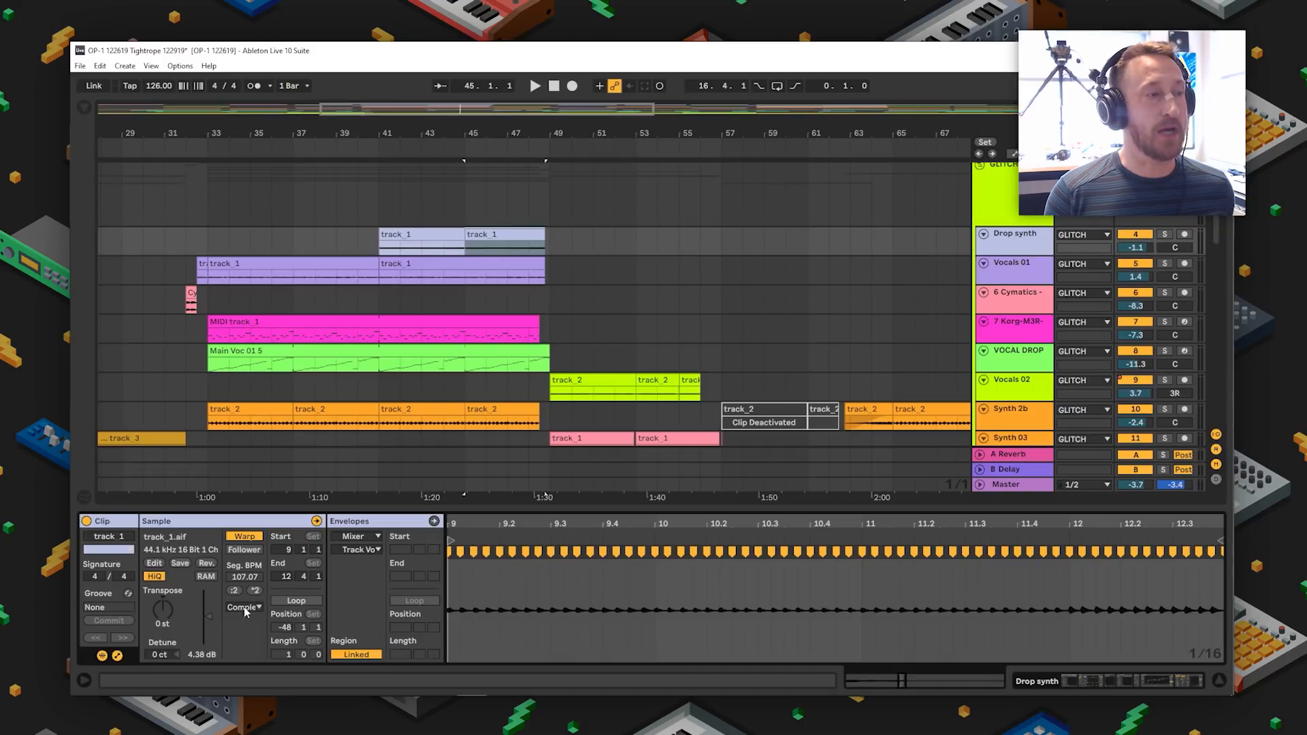
{"action": "left_click", "coordinate": [117, 659]}
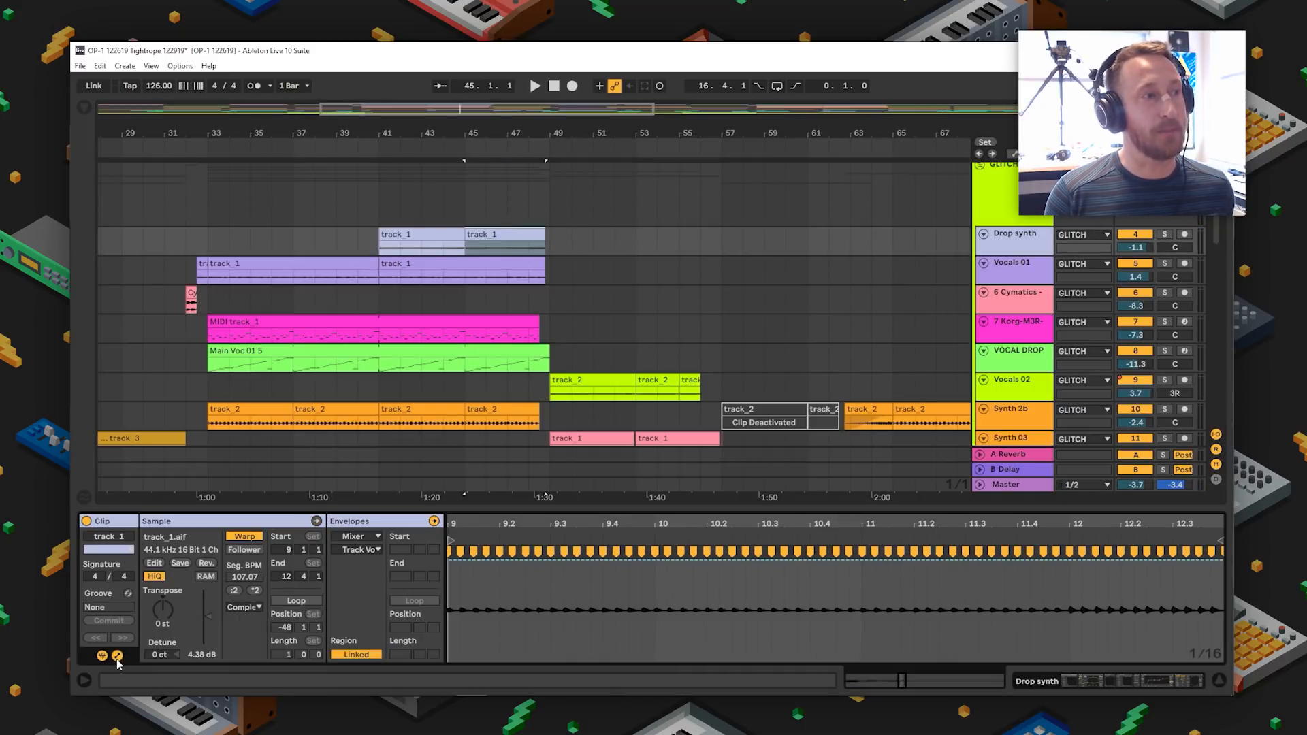
{"action": "left_click", "coordinate": [354, 537]}
{"action": "left_click", "coordinate": [357, 531]}
{"action": "left_click", "coordinate": [357, 549]}
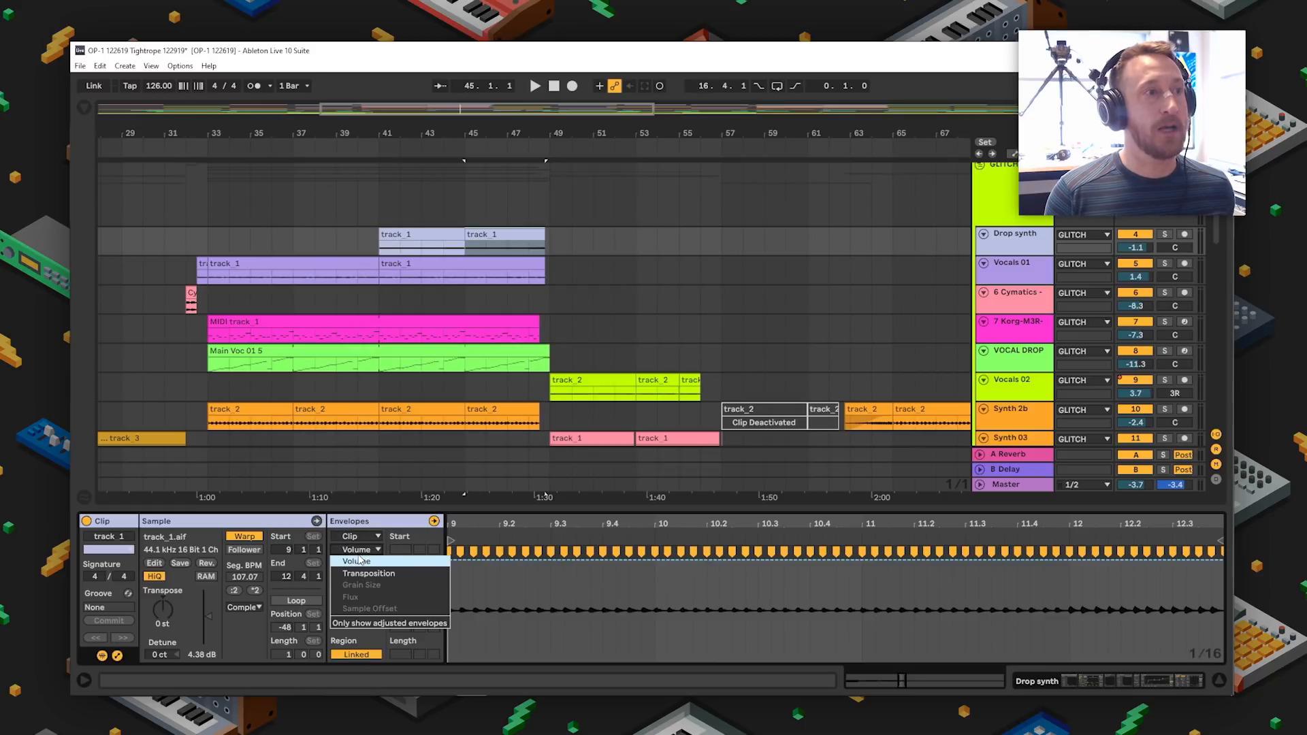
{"action": "left_click", "coordinate": [374, 571]}
{"action": "left_click_drag", "start_coordinate": [787, 523], "coordinate": [787, 463]}
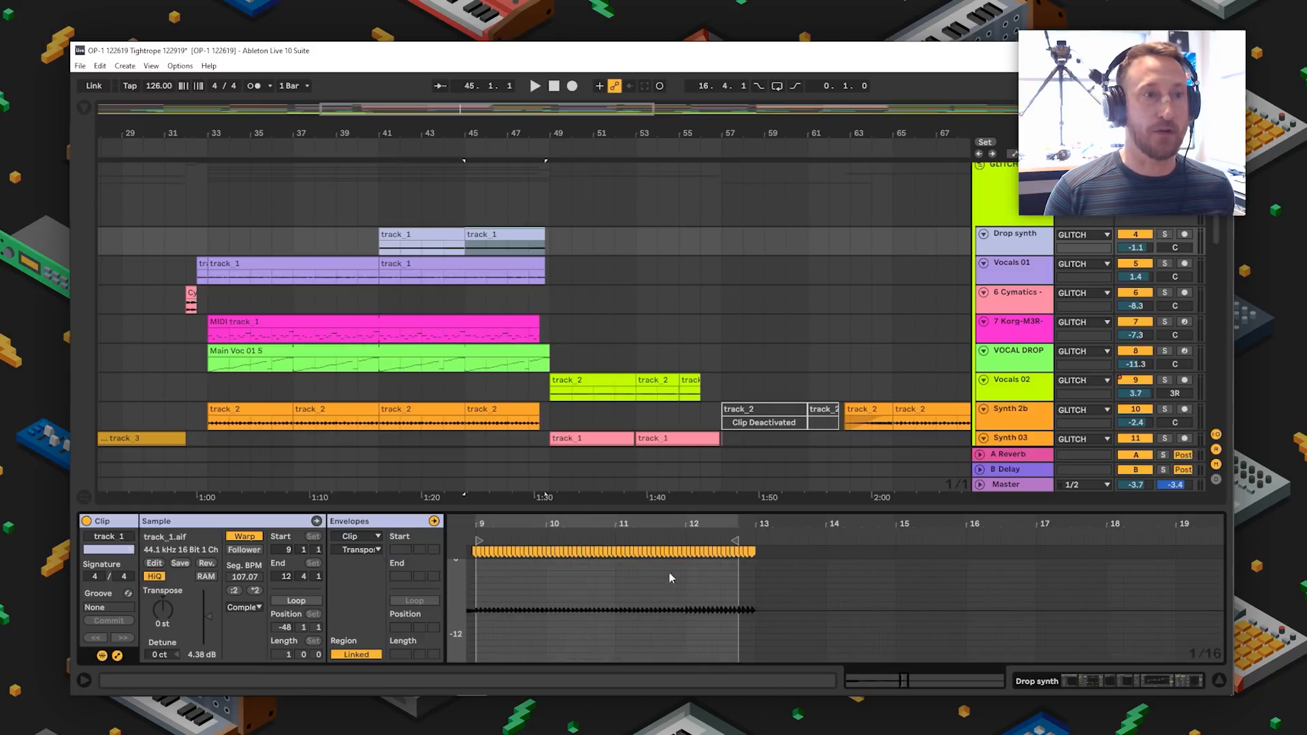
- Try drawing a transposition dip near the Drop synth clip's end, from 0 to -24 st and back to 0
{"action": "scroll", "coordinate": [581, 646], "scroll_direction": "up", "scroll_amount": 3}
{"action": "left_click", "coordinate": [707, 637]}
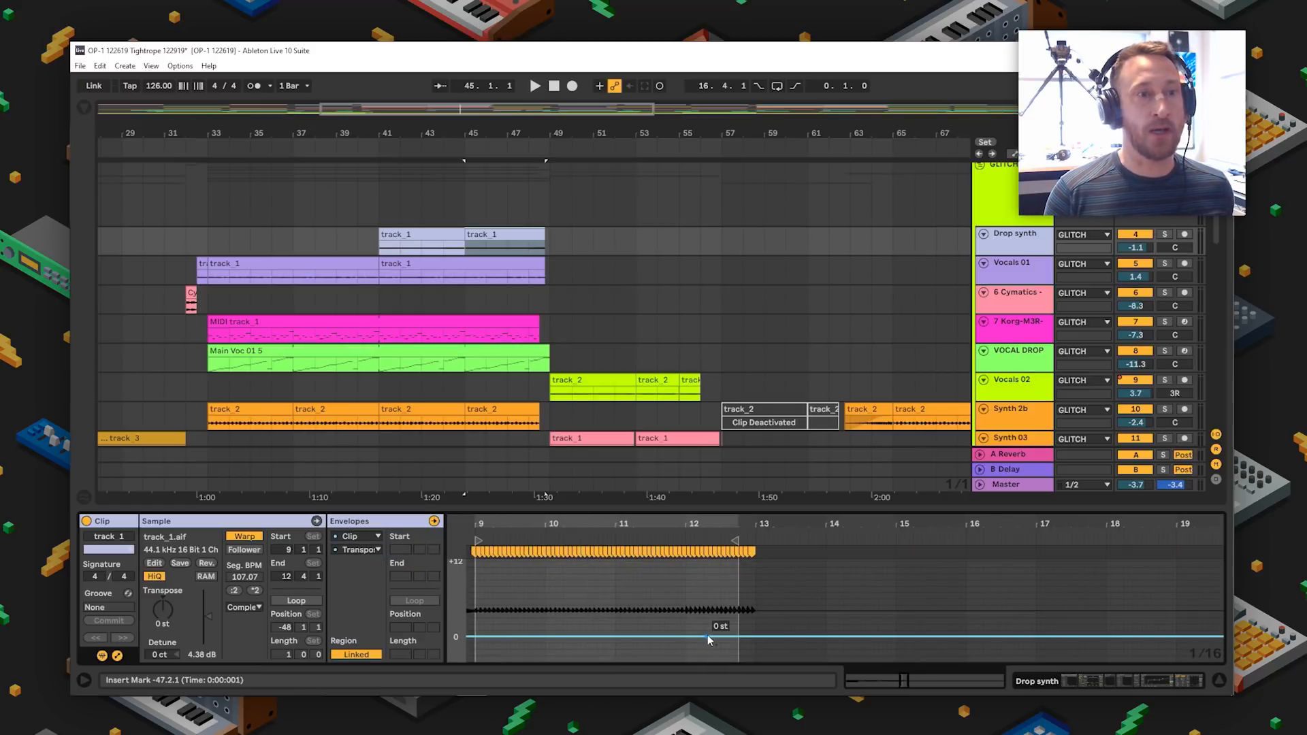
{"action": "left_click_drag", "start_coordinate": [739, 638], "coordinate": [738, 667]}
{"action": "scroll", "coordinate": [765, 613], "scroll_direction": "up", "scroll_amount": 5}
{"action": "scroll", "coordinate": [765, 613], "scroll_direction": "down", "scroll_amount": 4}
{"action": "scroll", "coordinate": [765, 613], "scroll_direction": "up", "scroll_amount": 4}
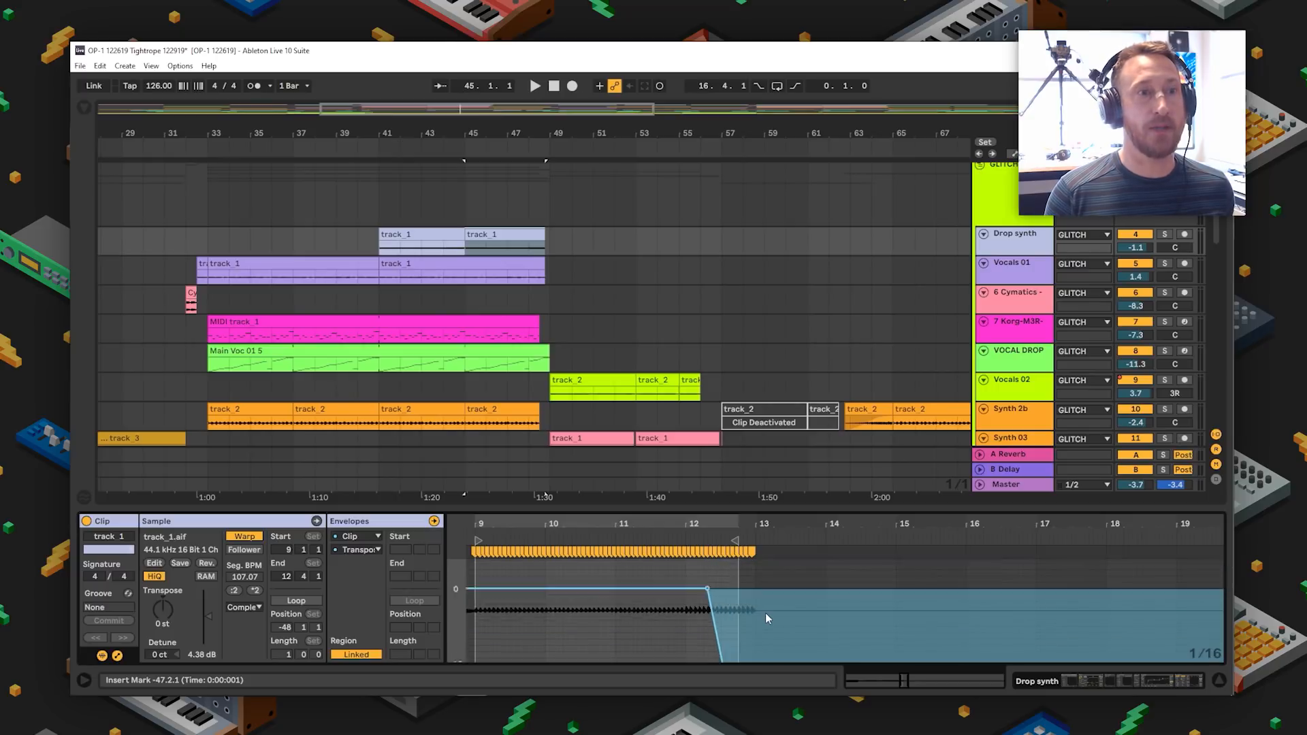
{"action": "scroll", "coordinate": [765, 612], "scroll_direction": "down", "scroll_amount": 3}
{"action": "scroll", "coordinate": [765, 613], "scroll_direction": "up", "scroll_amount": 3}
{"action": "scroll", "coordinate": [765, 612], "scroll_direction": "down", "scroll_amount": 6}
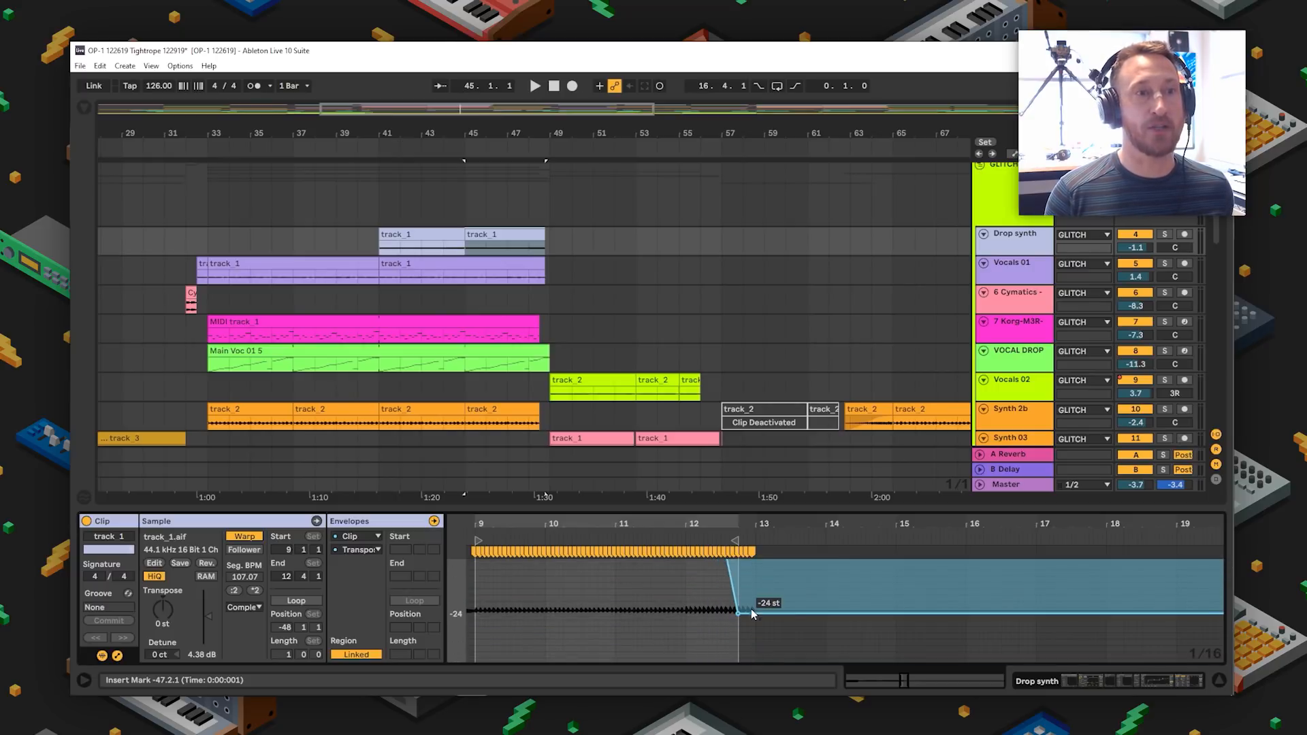
{"action": "mouse_move", "coordinate": [751, 613]}
{"action": "left_mouse_down"}
{"action": "mouse_move", "coordinate": [751, 589]}
{"action": "mouse_move", "coordinate": [778, 659]}
{"action": "mouse_move", "coordinate": [782, 564]}
{"action": "mouse_move", "coordinate": [769, 565]}
{"action": "mouse_move", "coordinate": [770, 595]}
{"action": "left_mouse_up"}
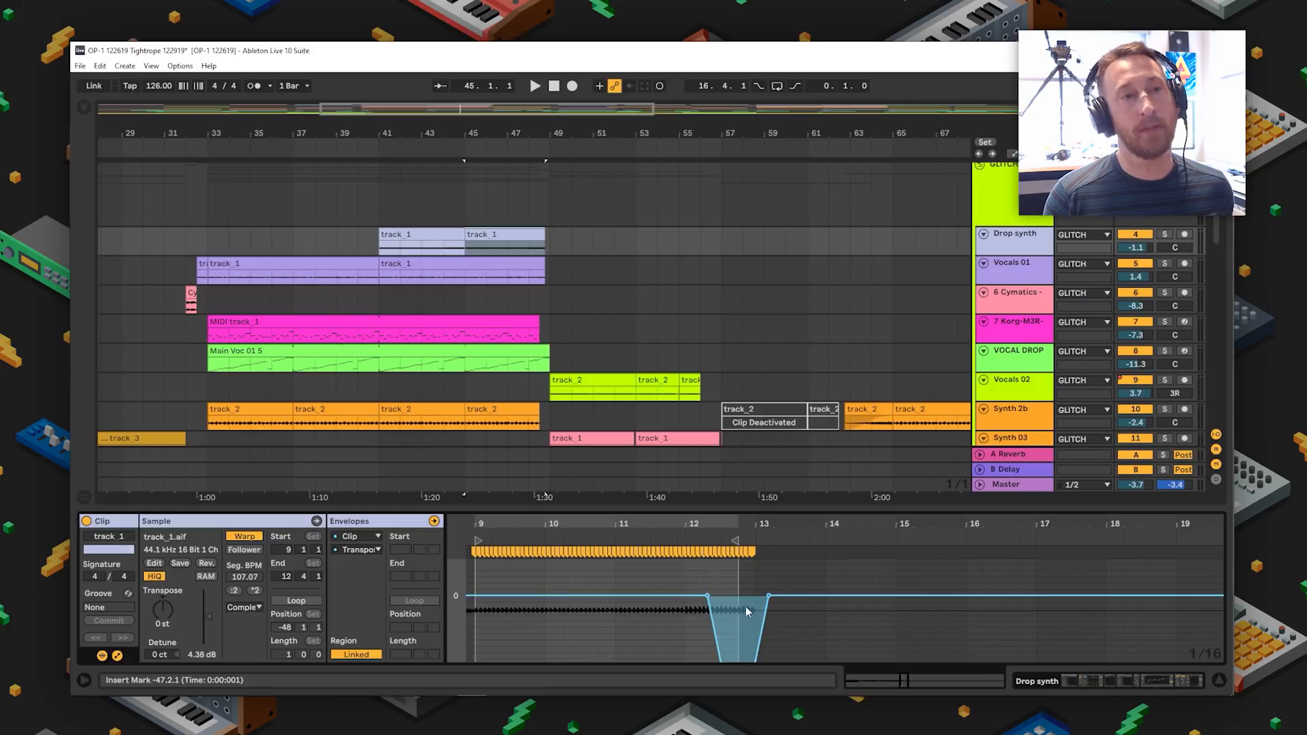
- Undo the transposition envelope edits on the Drop synth clip
{"action": "key", "text": "ctrl+z"}
{"action": "key", "text": "ctrl+z"}
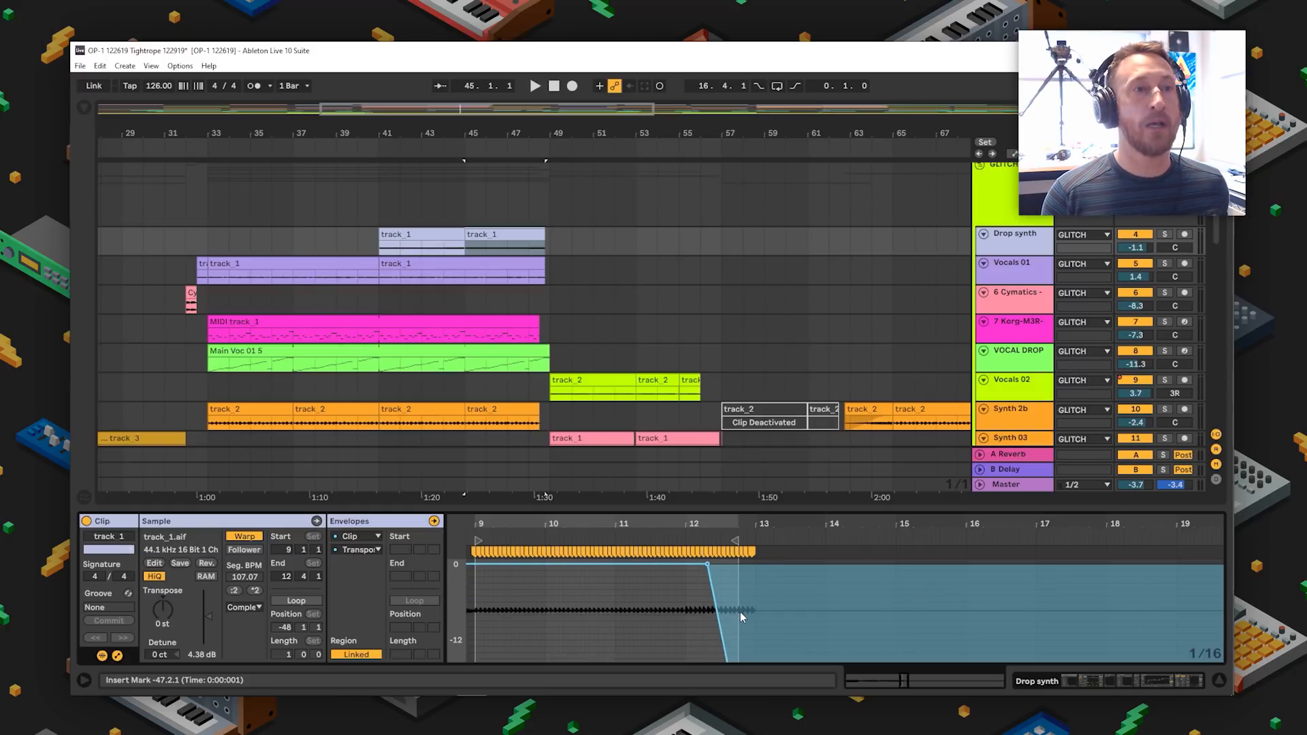
{"action": "key", "text": "ctrl+z"}
- Show the GLITCH group's devices again, briefly opening and closing the Glitch2 window
{"action": "scroll", "coordinate": [509, 340], "scroll_direction": "down", "scroll_amount": 3}
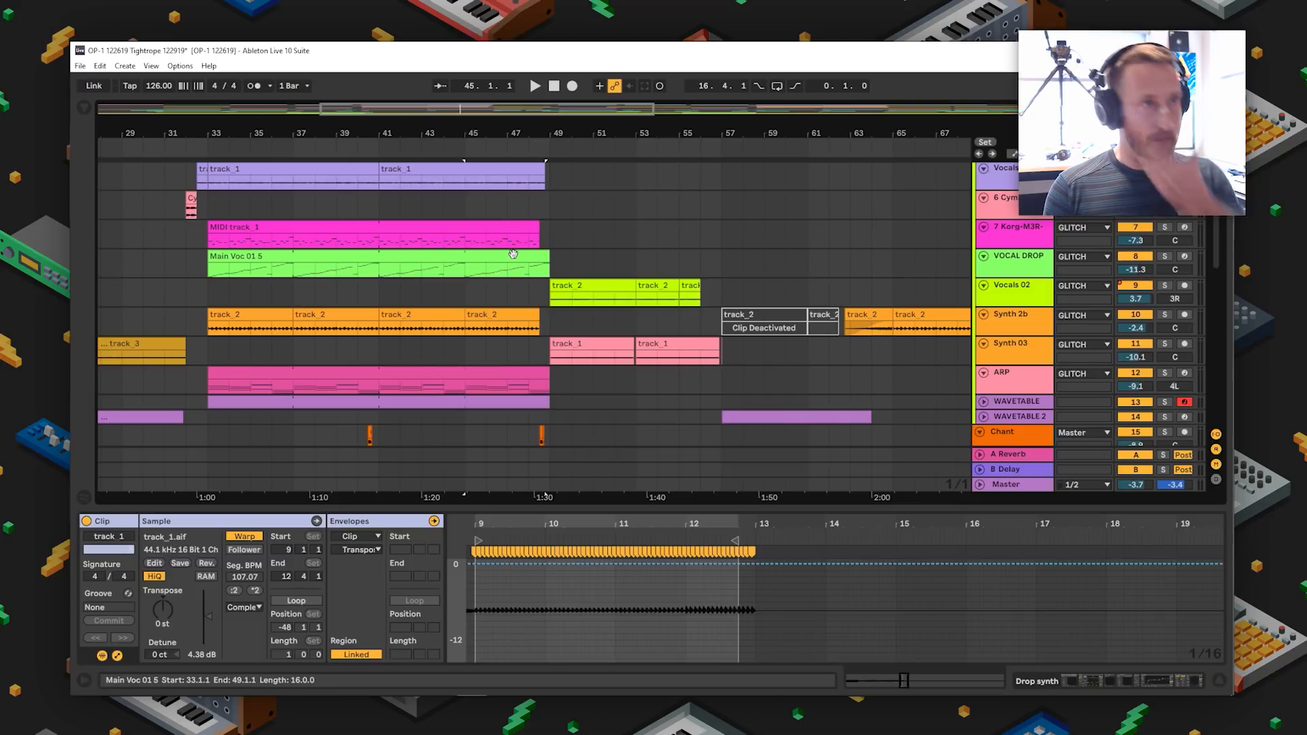
{"action": "scroll", "coordinate": [572, 320], "scroll_direction": "up", "scroll_amount": 3}
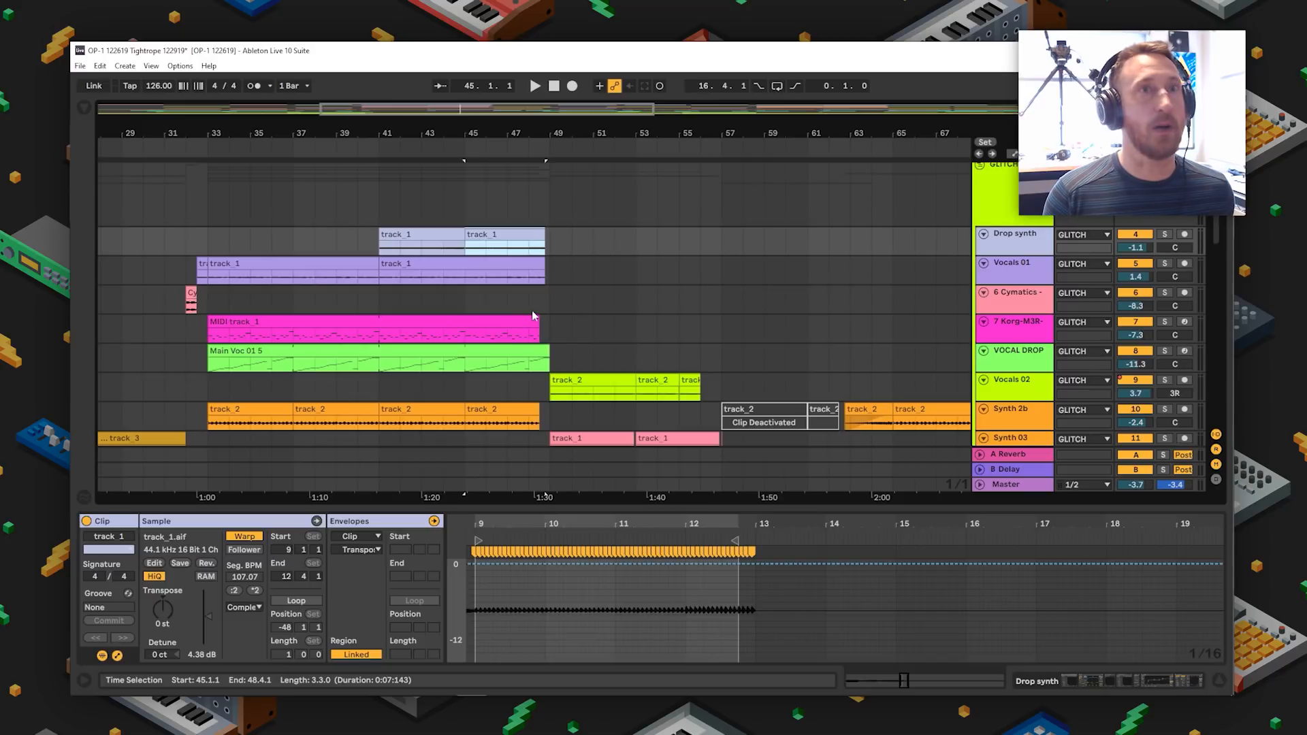
{"action": "scroll", "coordinate": [533, 310], "scroll_direction": "up", "scroll_amount": 2}
{"action": "left_click", "coordinate": [1028, 234]}
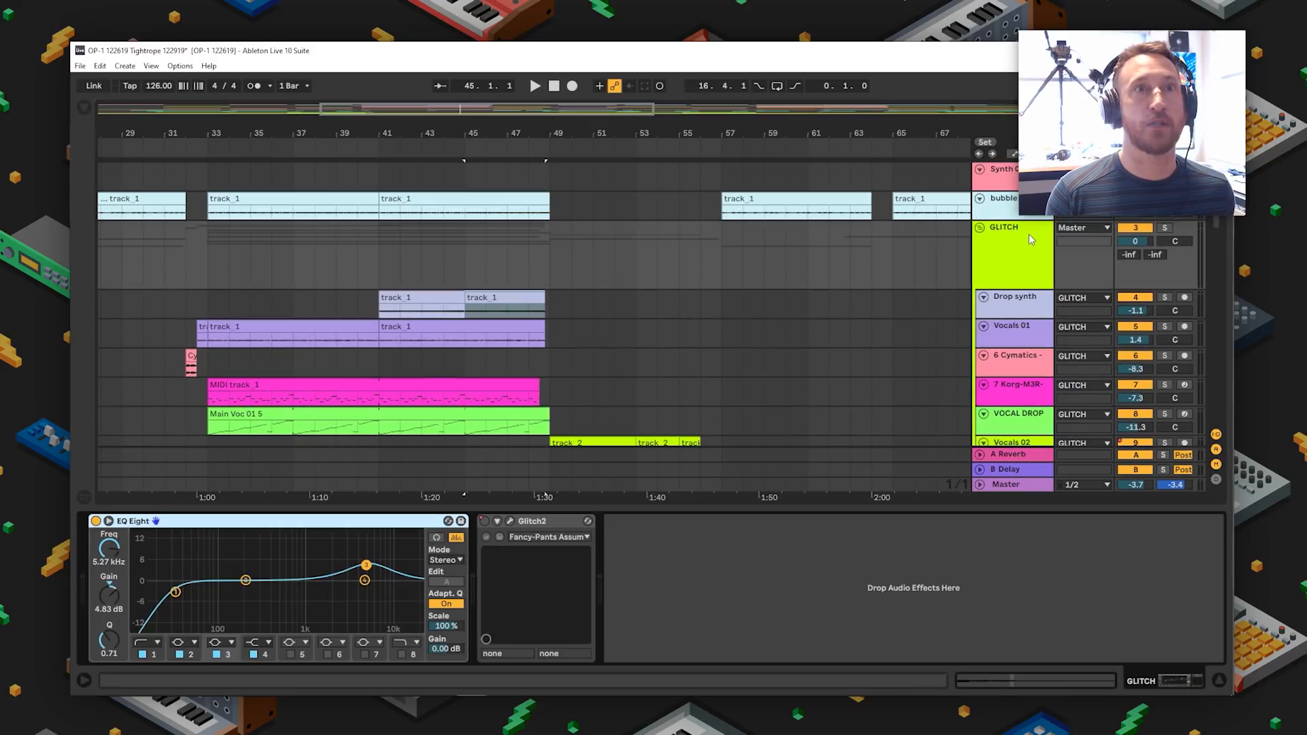
{"action": "left_click", "coordinate": [511, 522]}
{"action": "left_click", "coordinate": [761, 230]}
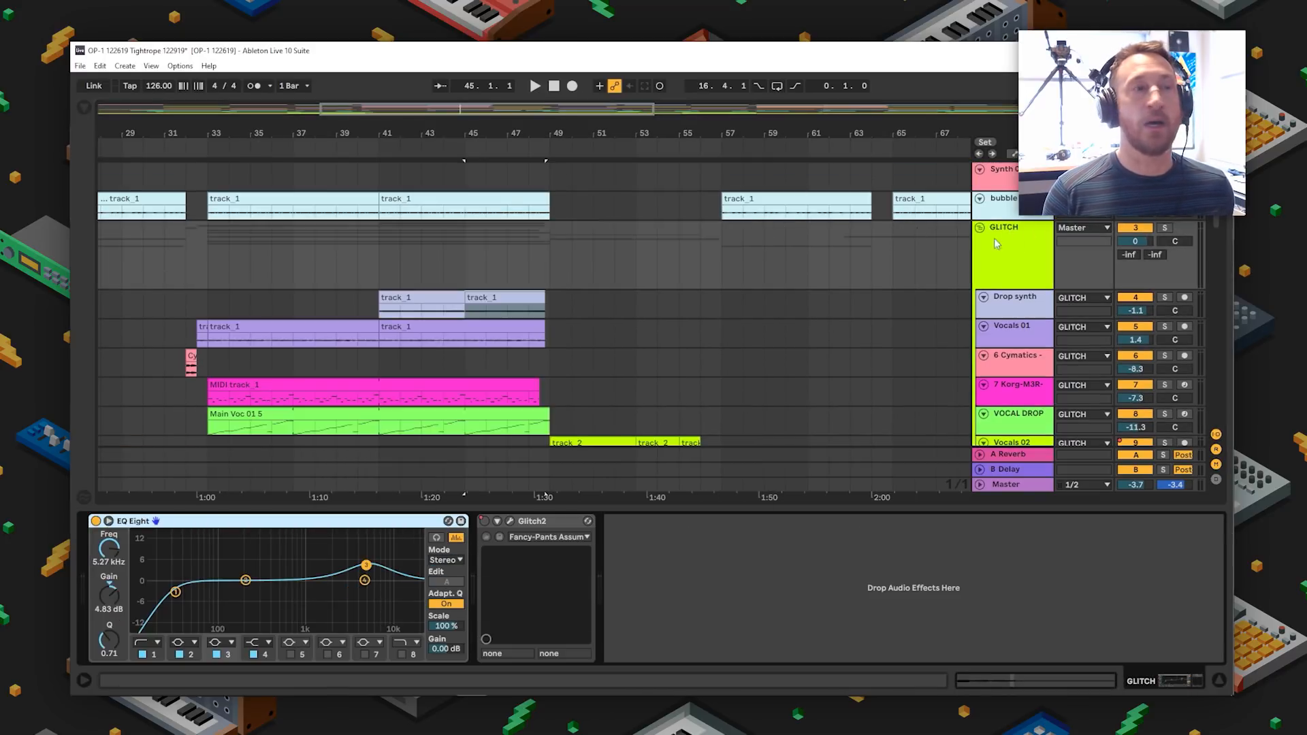
- Delete the inactive Reaktor 6 FX and bit-reduction devices from the Drop synth track
{"action": "scroll", "coordinate": [618, 297], "scroll_direction": "down", "scroll_amount": 3}
{"action": "left_click", "coordinate": [412, 202]}
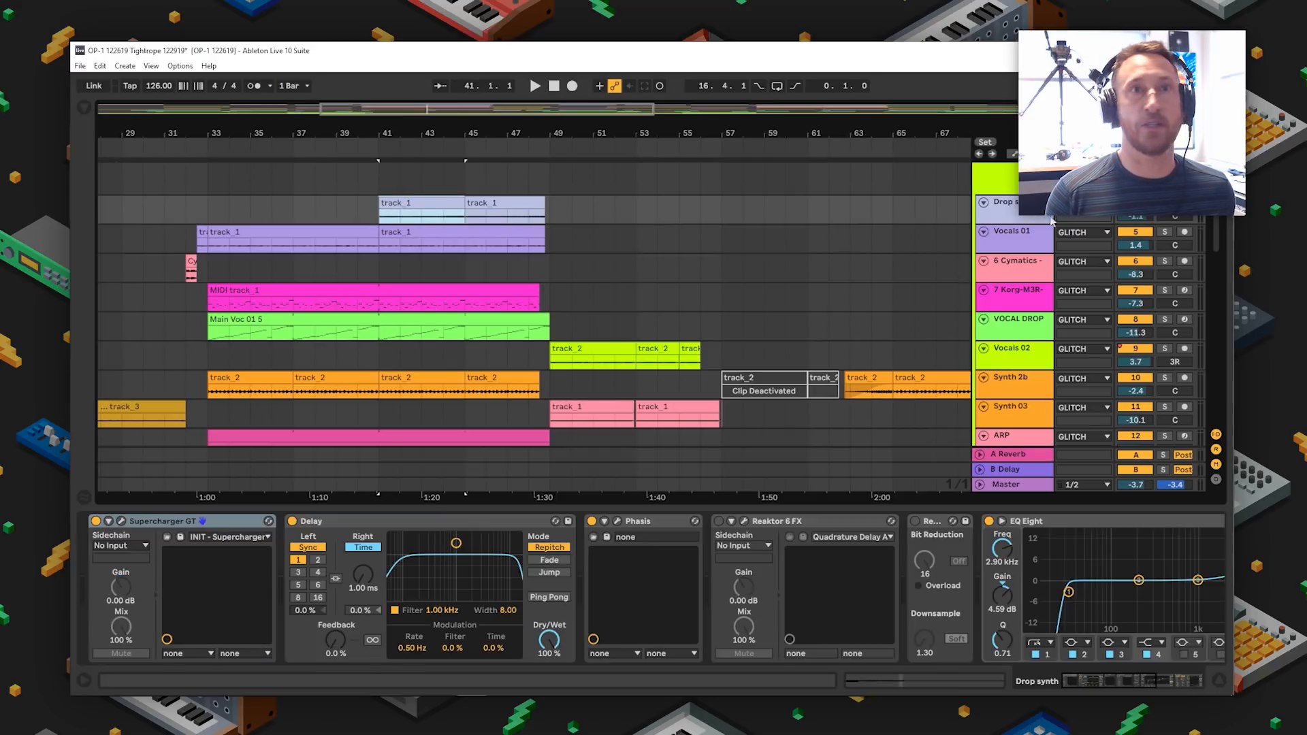
{"action": "left_click", "coordinate": [1022, 212]}
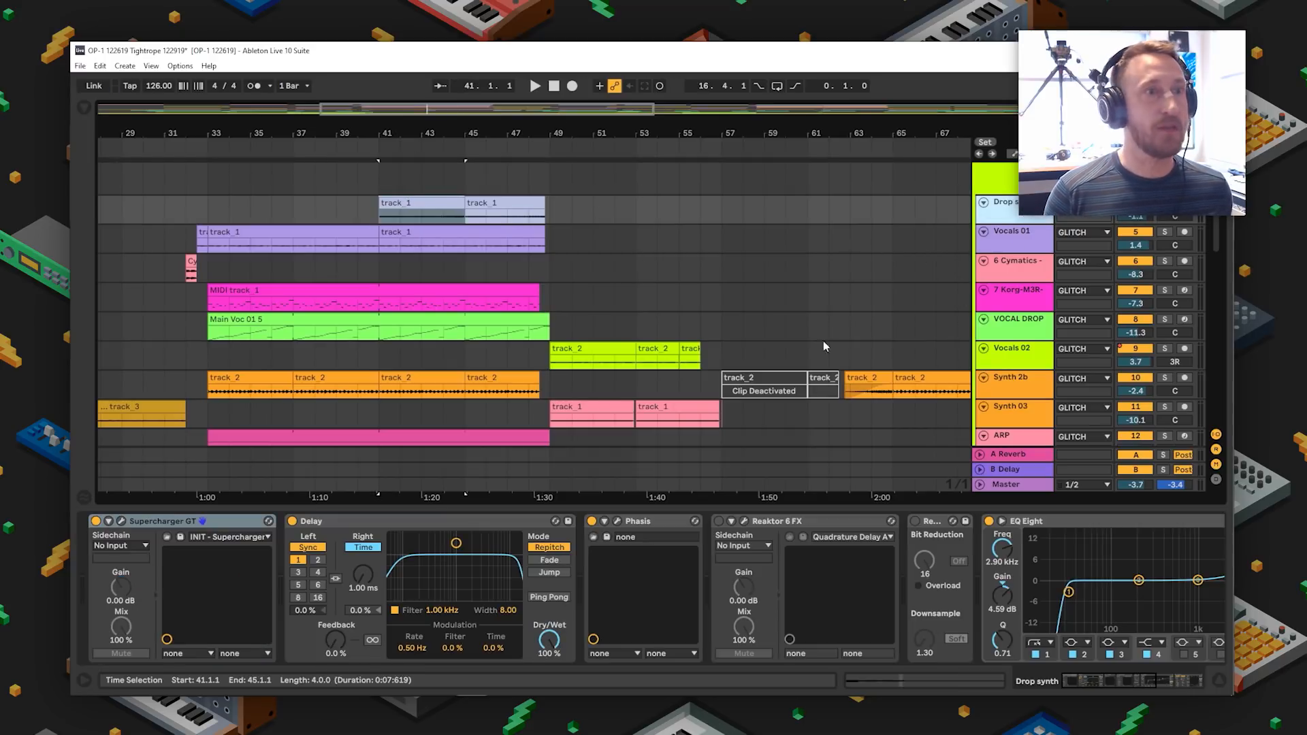
{"action": "left_click", "coordinate": [785, 522]}
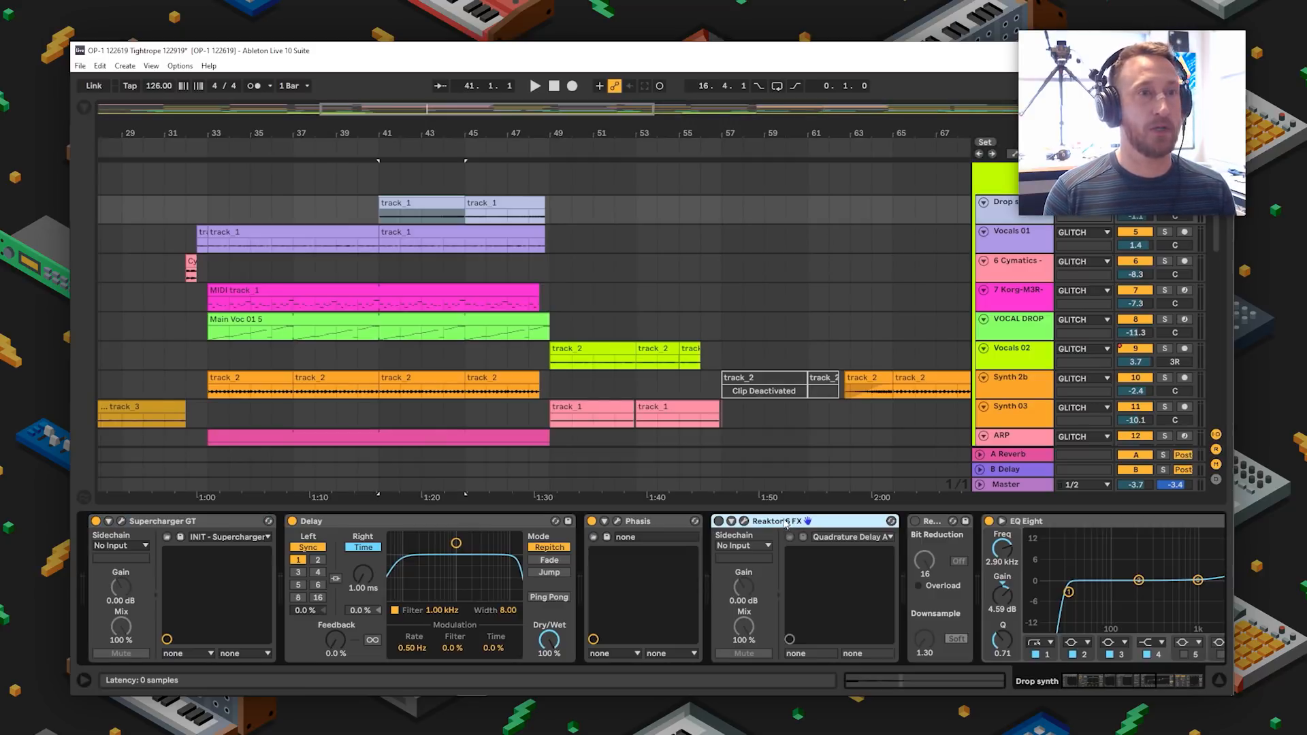
{"action": "key", "text": "Delete"}
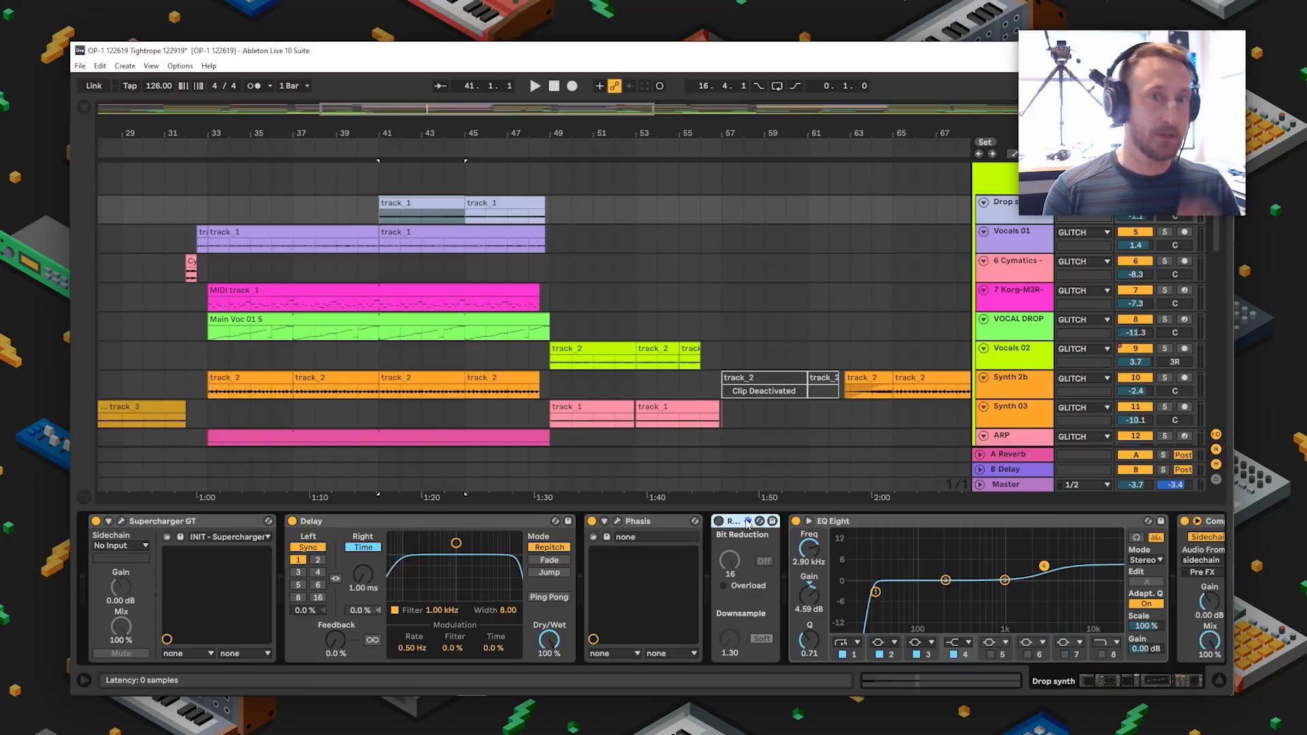
{"action": "key", "text": "Delete"}
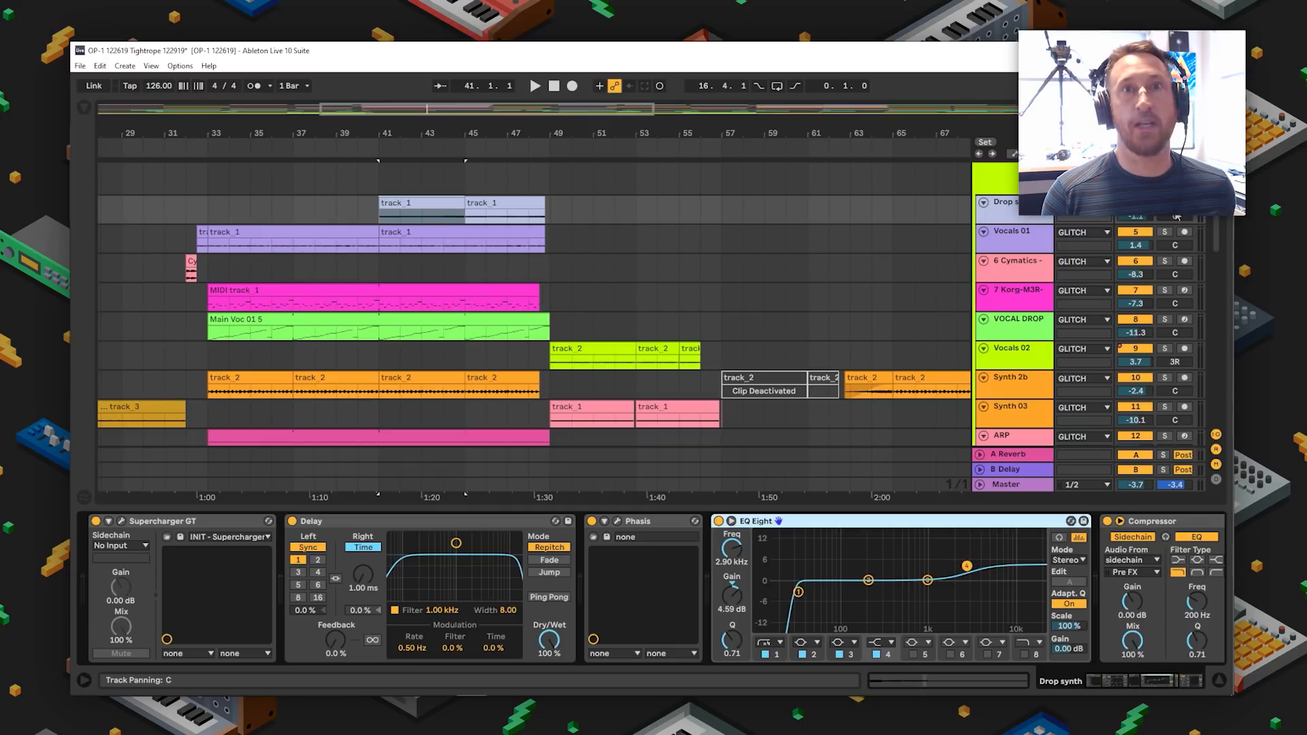
- Play the soloed Drop synth track from 41.1.1 and examine its Delay device
{"action": "left_click", "coordinate": [404, 202]}
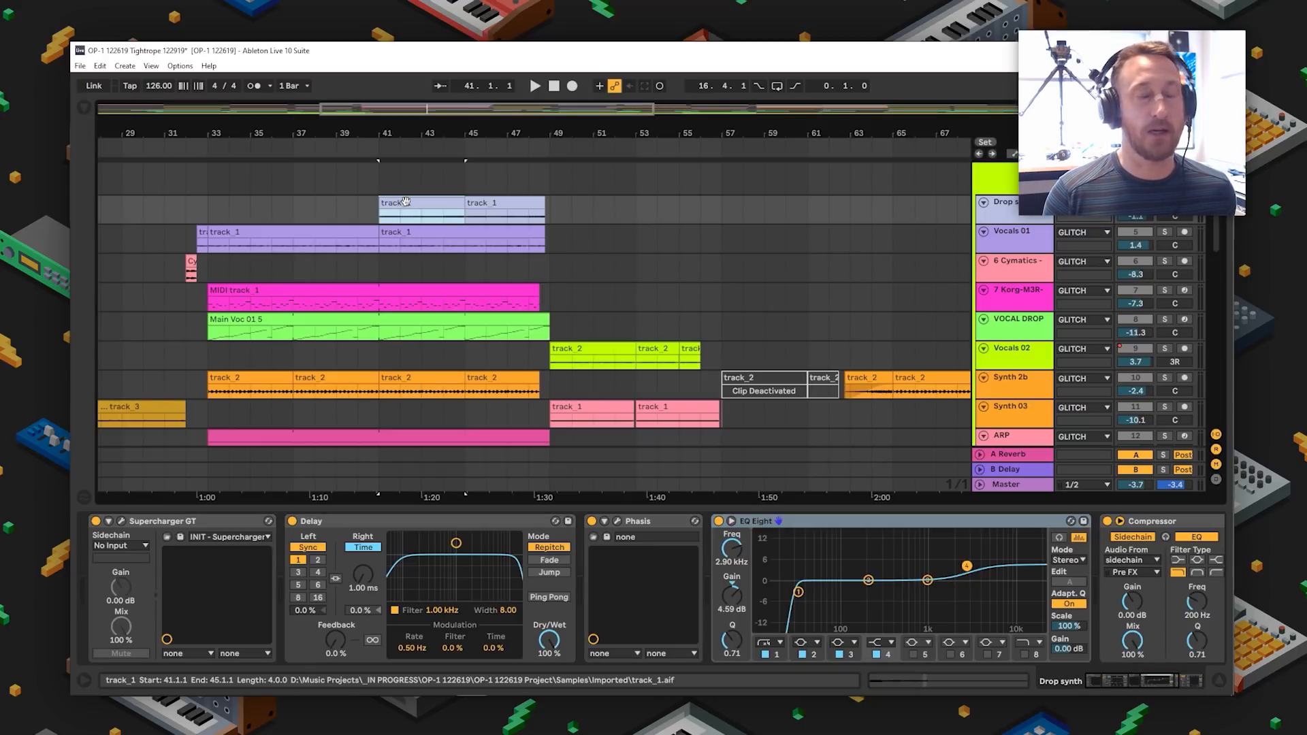
{"action": "key", "text": "space"}
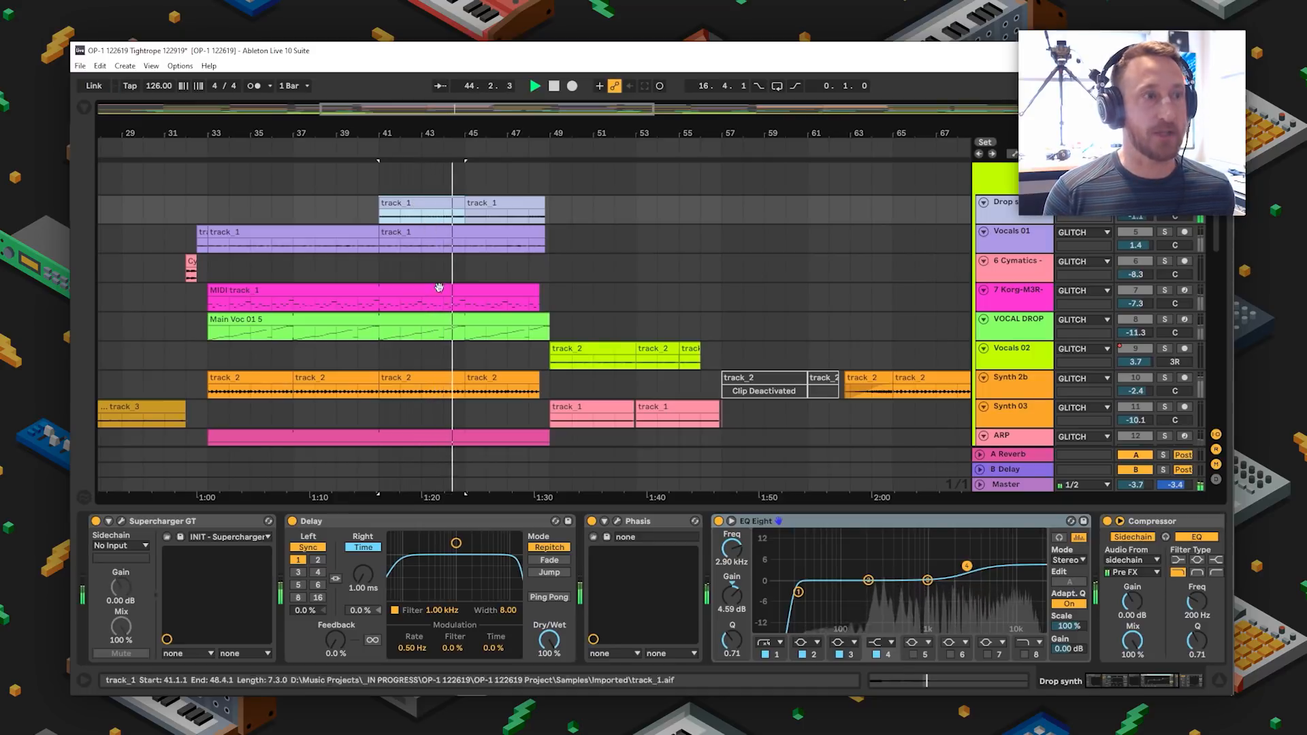
{"action": "key", "text": "space"}
{"action": "left_click", "coordinate": [382, 524]}
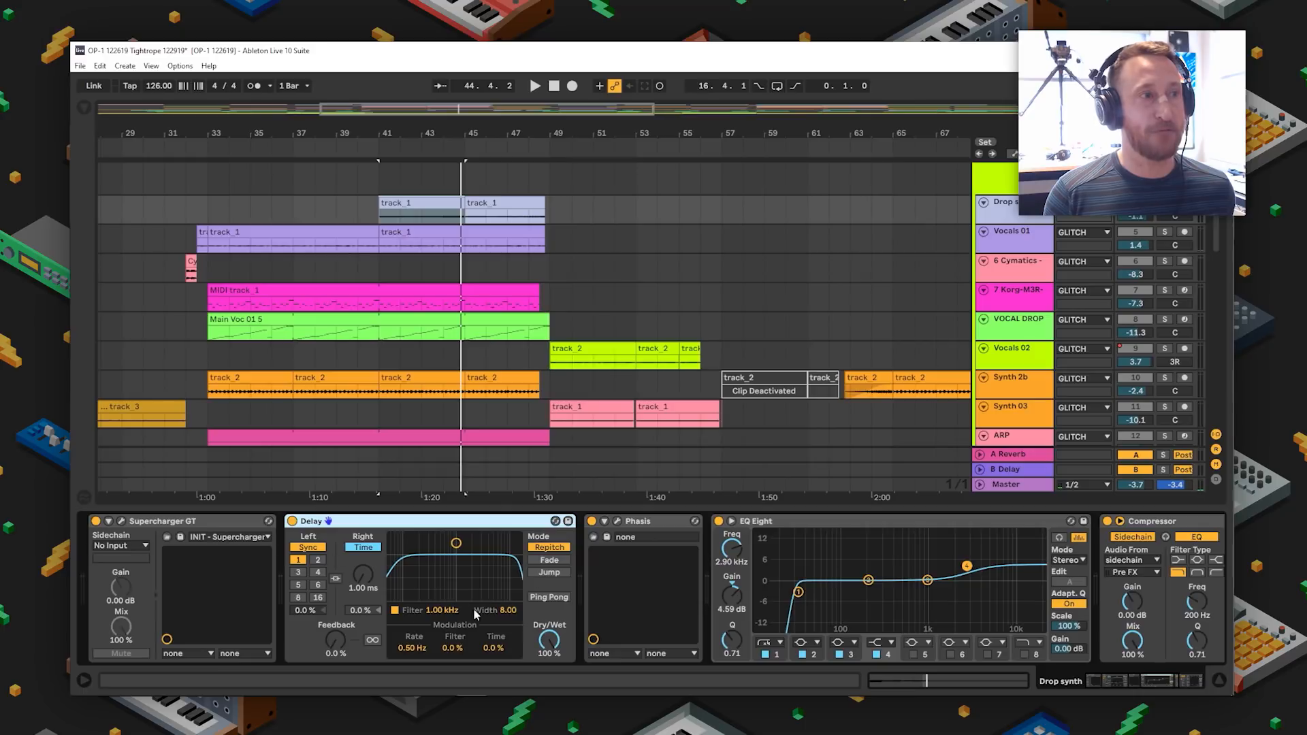
{"action": "key", "text": "space"}
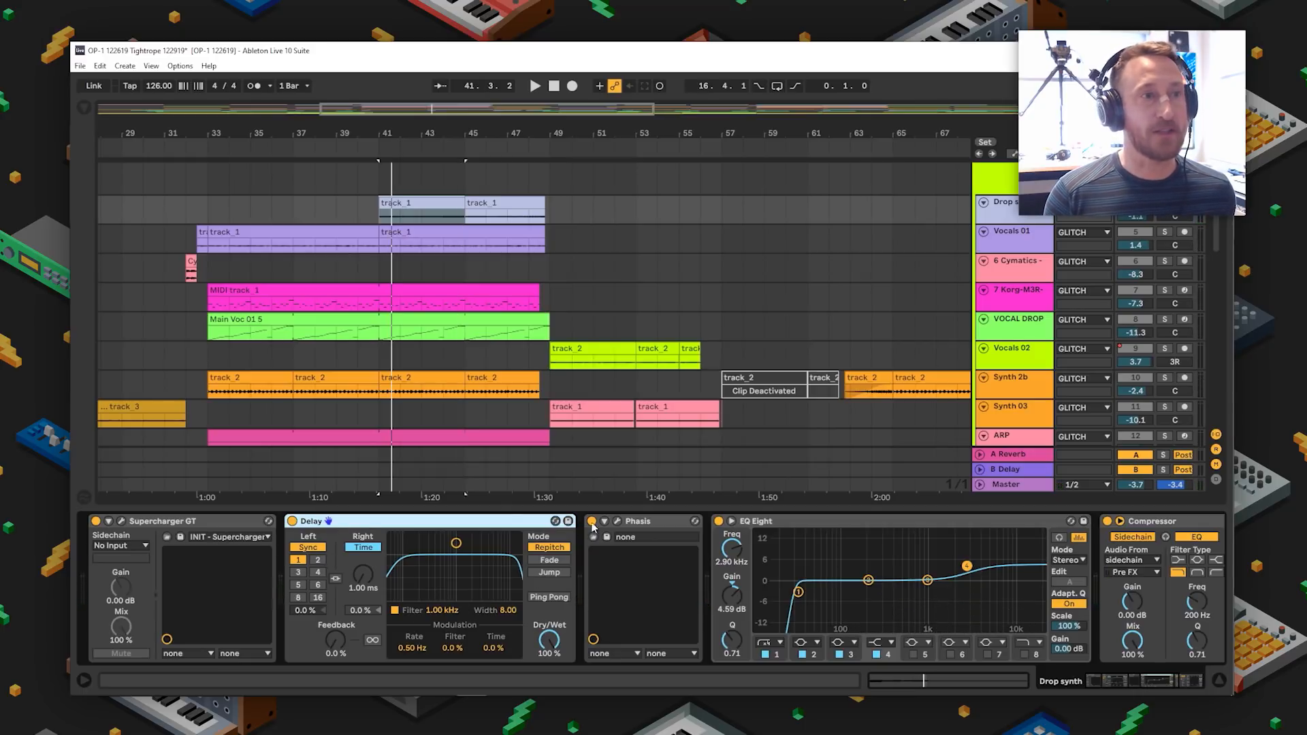
- View the Drop synth track's Phasis plug-in window and close it again
{"action": "left_click", "coordinate": [617, 521]}
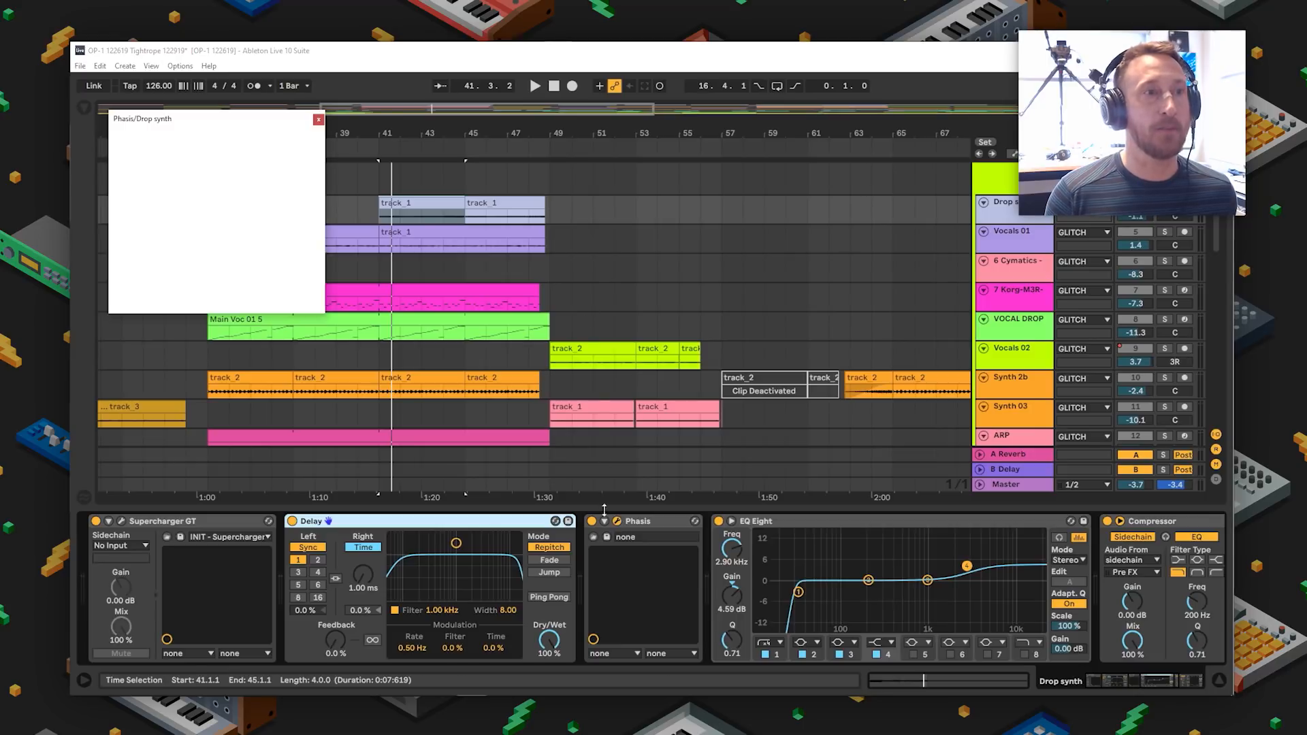
{"action": "left_click_drag", "start_coordinate": [211, 121], "coordinate": [647, 245]}
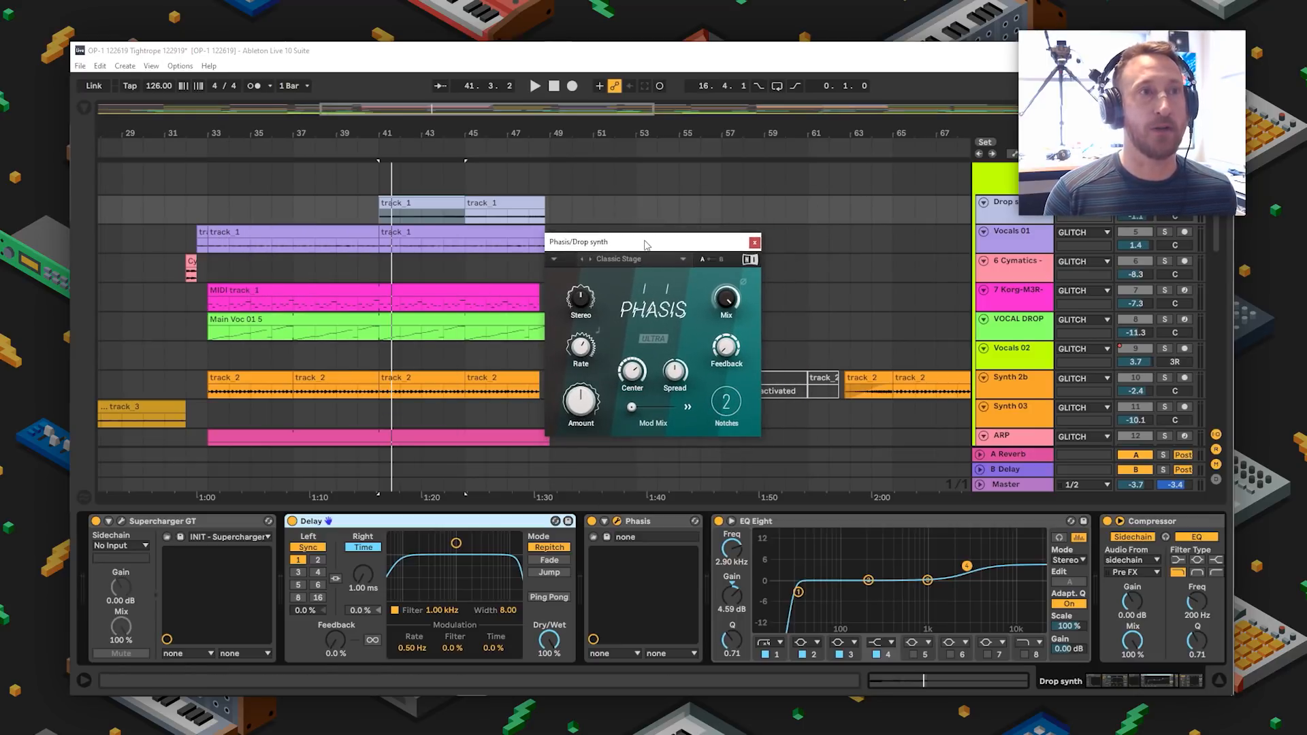
{"action": "left_click", "coordinate": [754, 242]}
- Play the soloed Drop synth while examining its EQ Eight and sidechained Compressor
{"action": "left_click_drag", "start_coordinate": [1151, 680], "coordinate": [1193, 679]}
{"action": "key", "text": "space"}
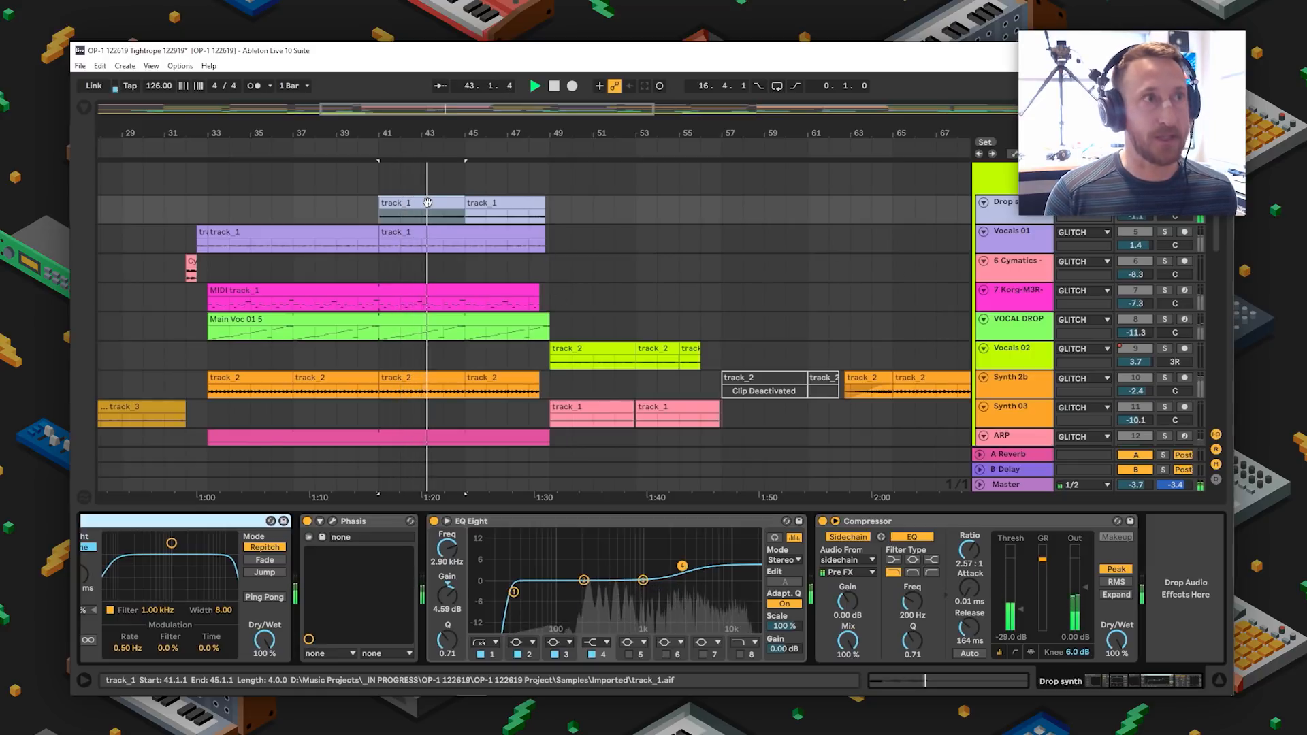
{"action": "key", "text": "space"}
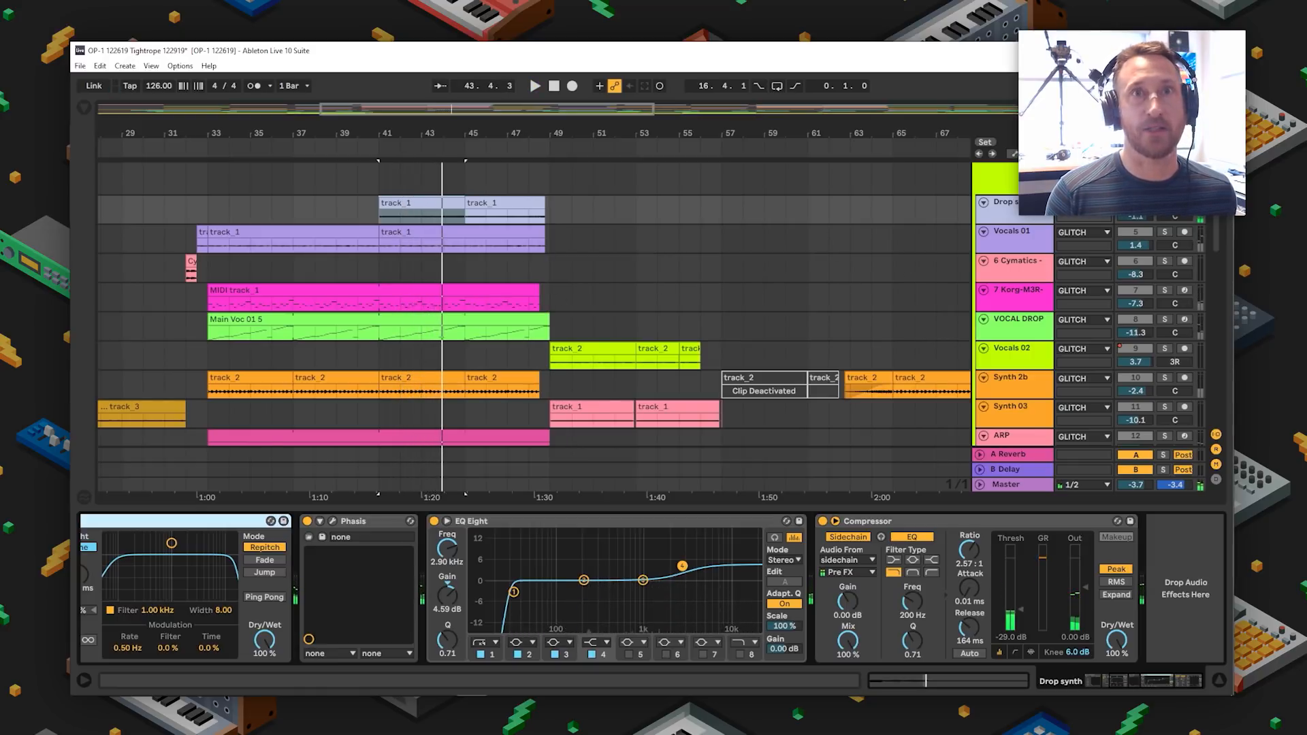
- Unsolo the Drop synth track and play it together with the other tracks from 41.1.1
{"action": "left_click", "coordinate": [1165, 203]}
{"action": "key", "text": "space"}
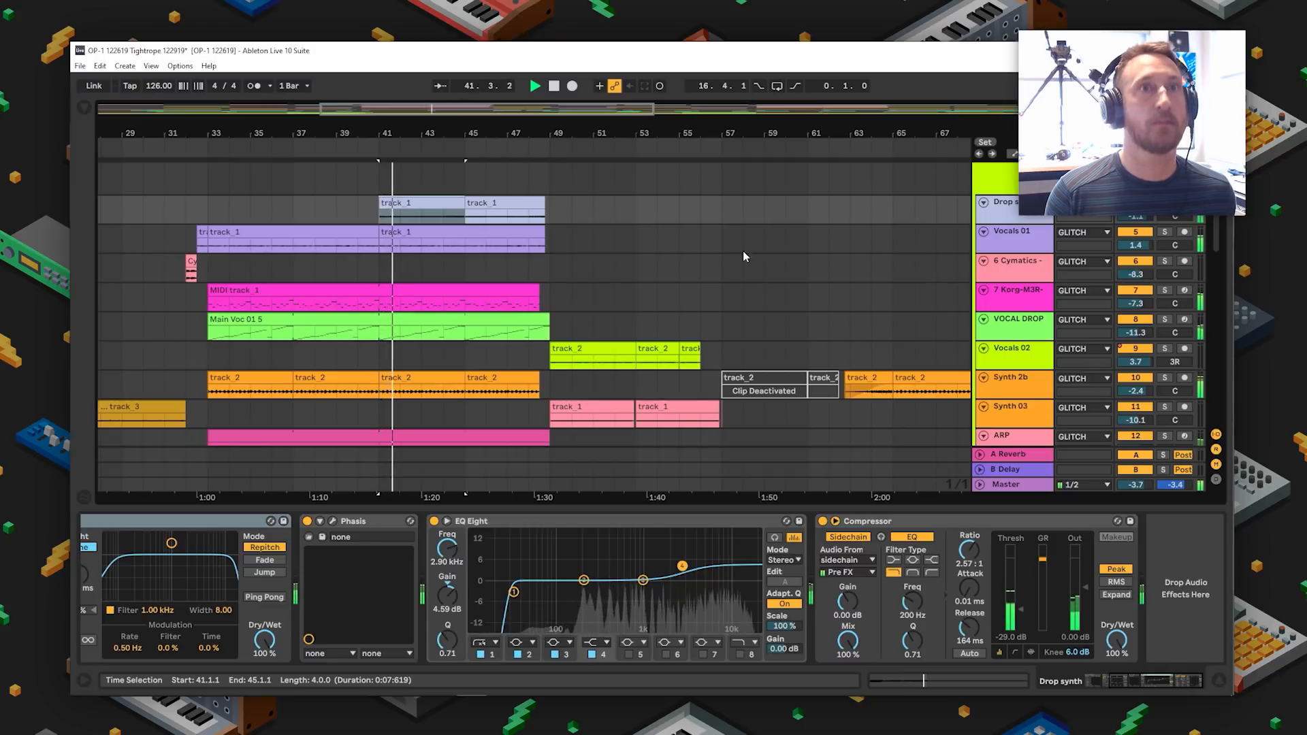
{"action": "key", "text": "space"}
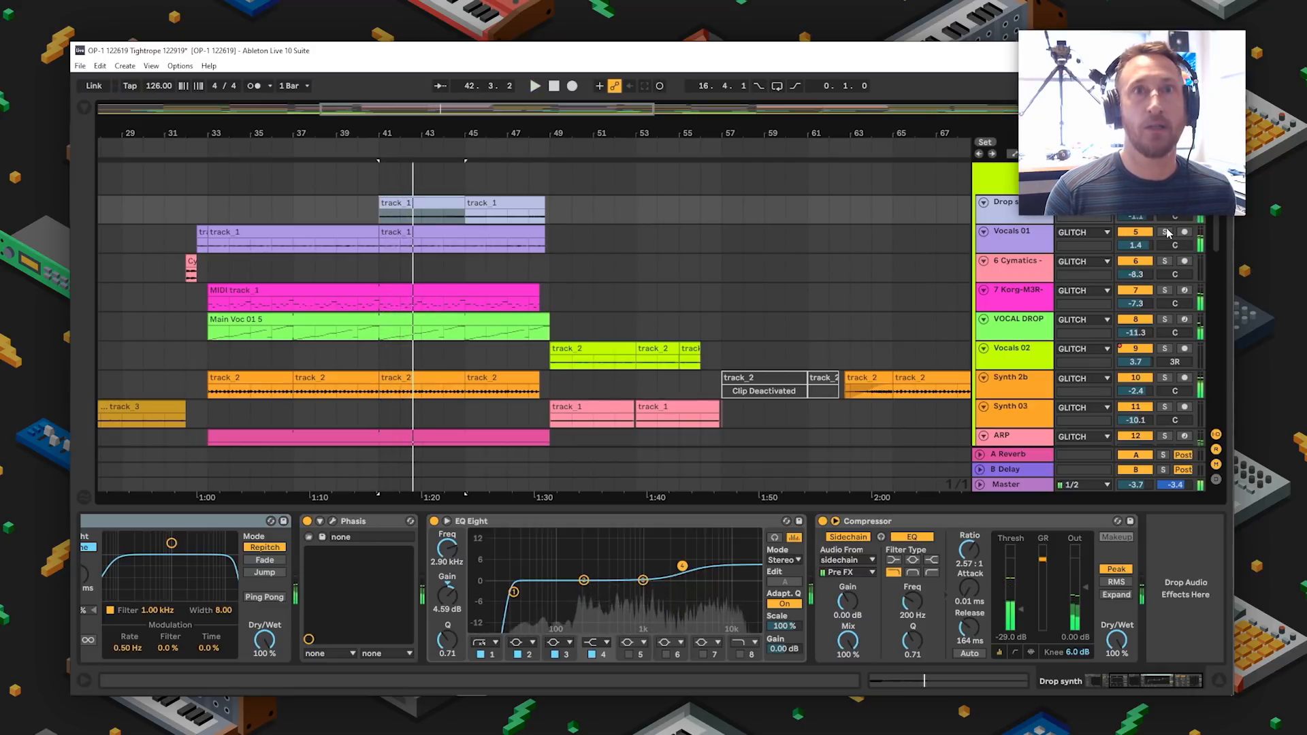
- Solo the Vocals 01 track and play its clip from 33.1.1
{"action": "left_click", "coordinate": [1165, 232]}
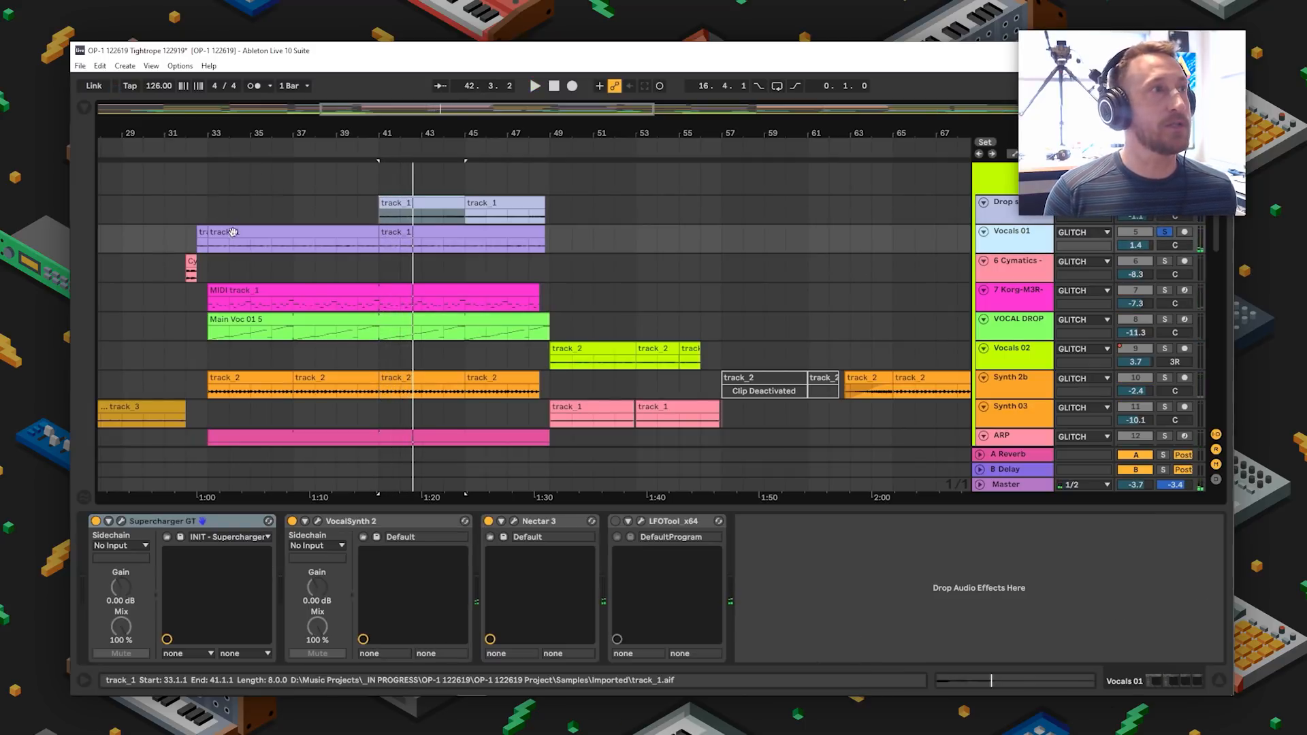
{"action": "left_click", "coordinate": [293, 238]}
{"action": "key", "text": "space"}
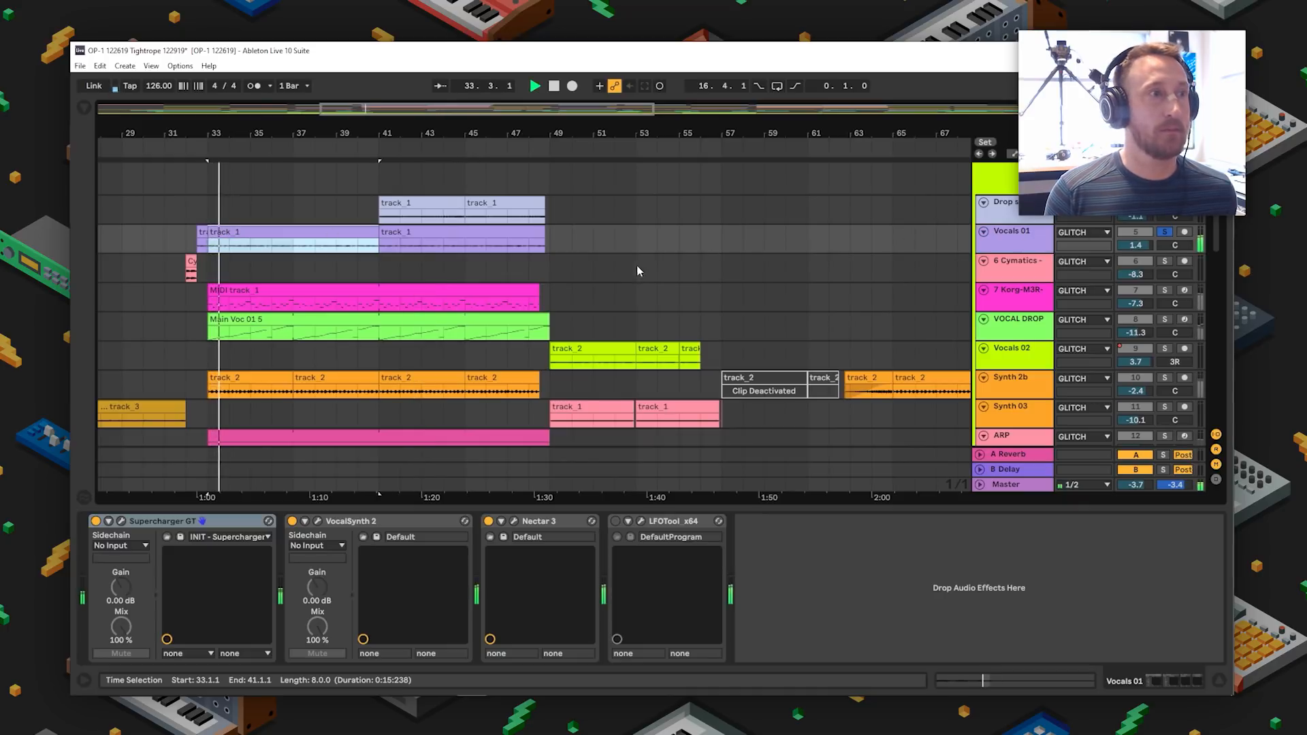
- Review the Vocals 01 effects during playback and turn off VocalSynth 2 and Nectar 3
{"action": "left_click", "coordinate": [651, 520]}
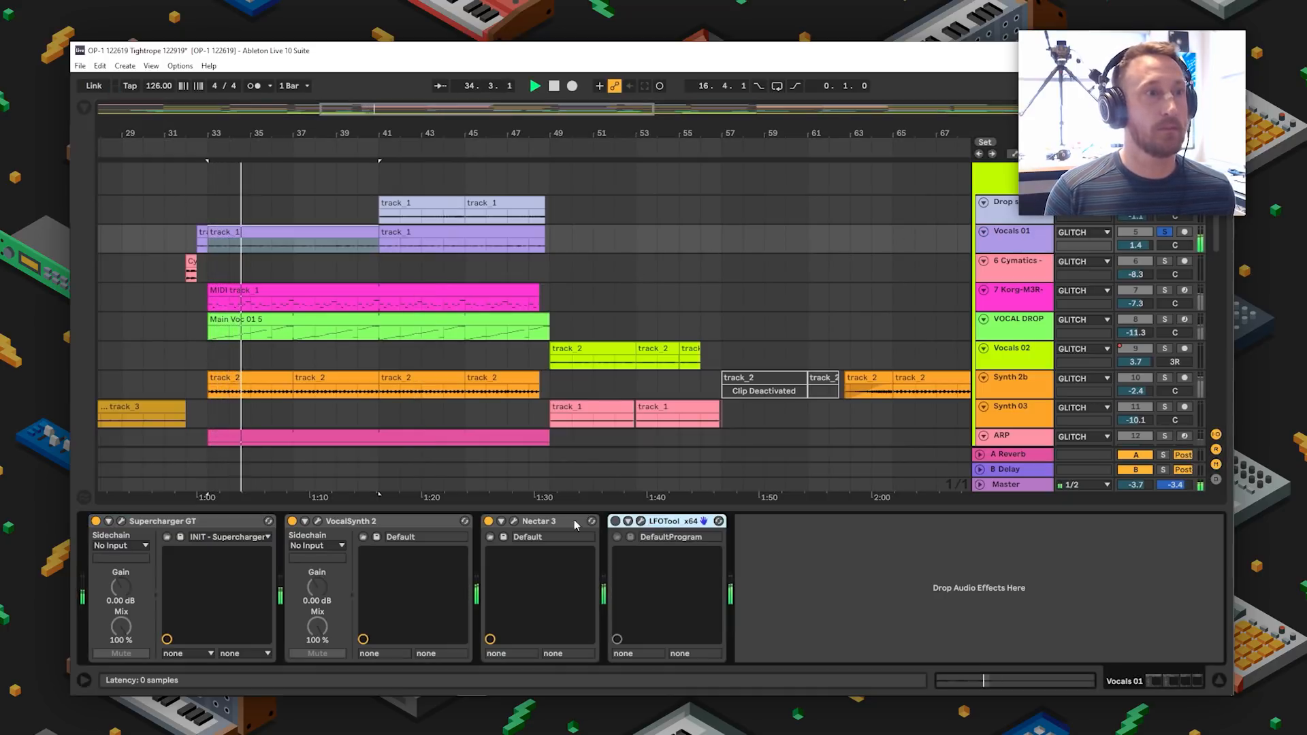
{"action": "left_click", "coordinate": [574, 521]}
{"action": "key", "text": "space"}
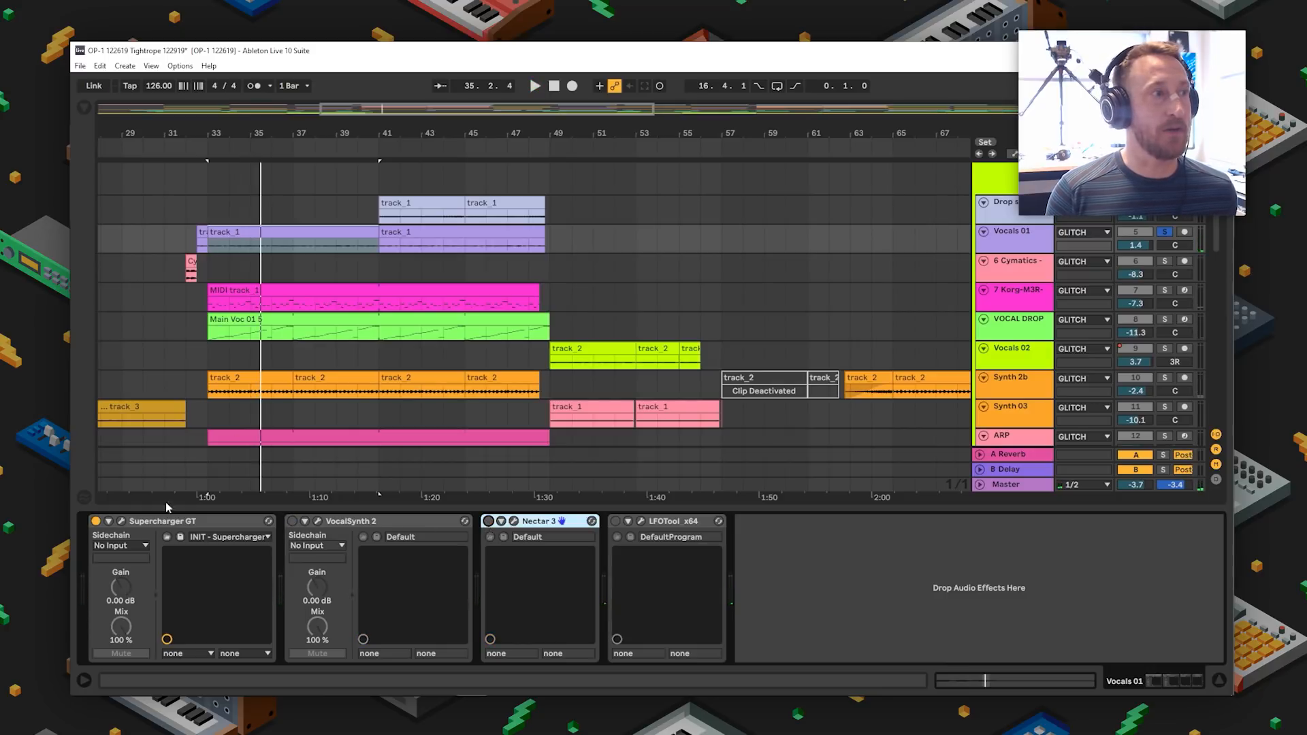
- Audition Vocals 01 without VocalSynth 2 and Nectar 3, and select its clip at 41.1.1
{"action": "key", "text": "space"}
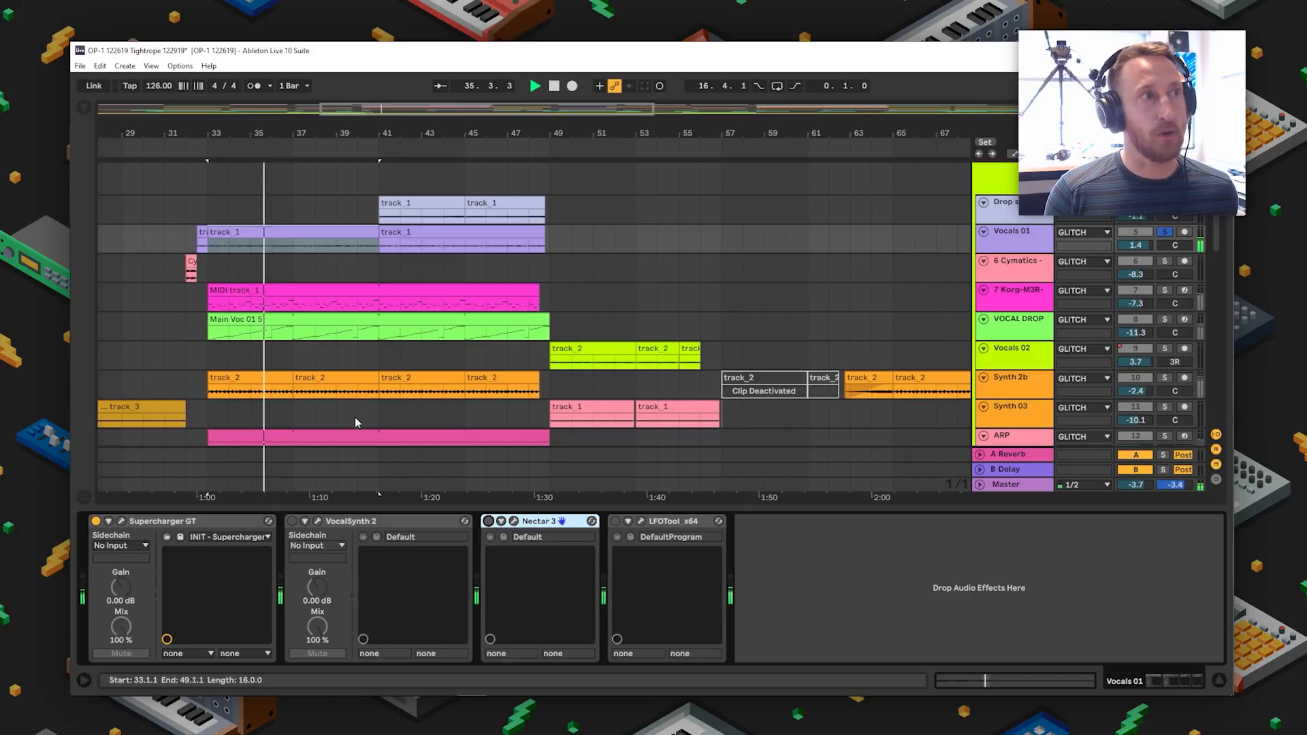
{"action": "key", "text": "space"}
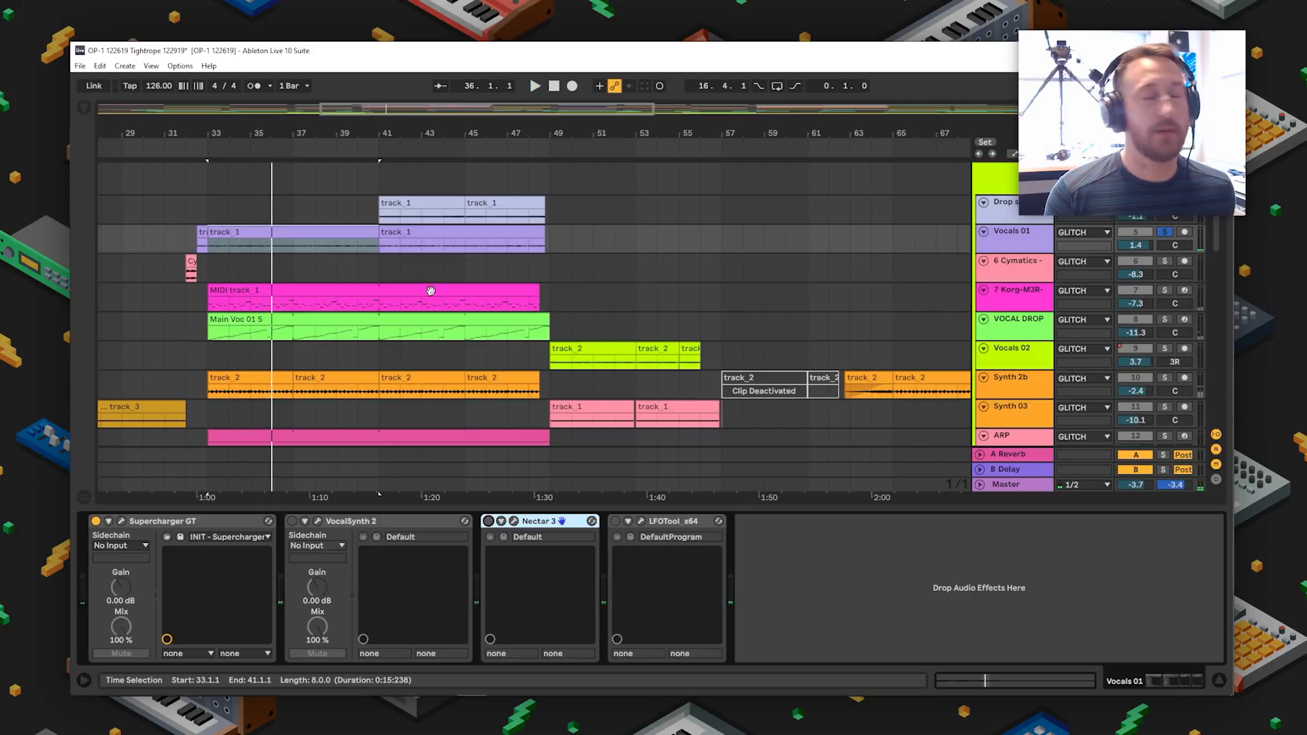
{"action": "left_click", "coordinate": [427, 230]}
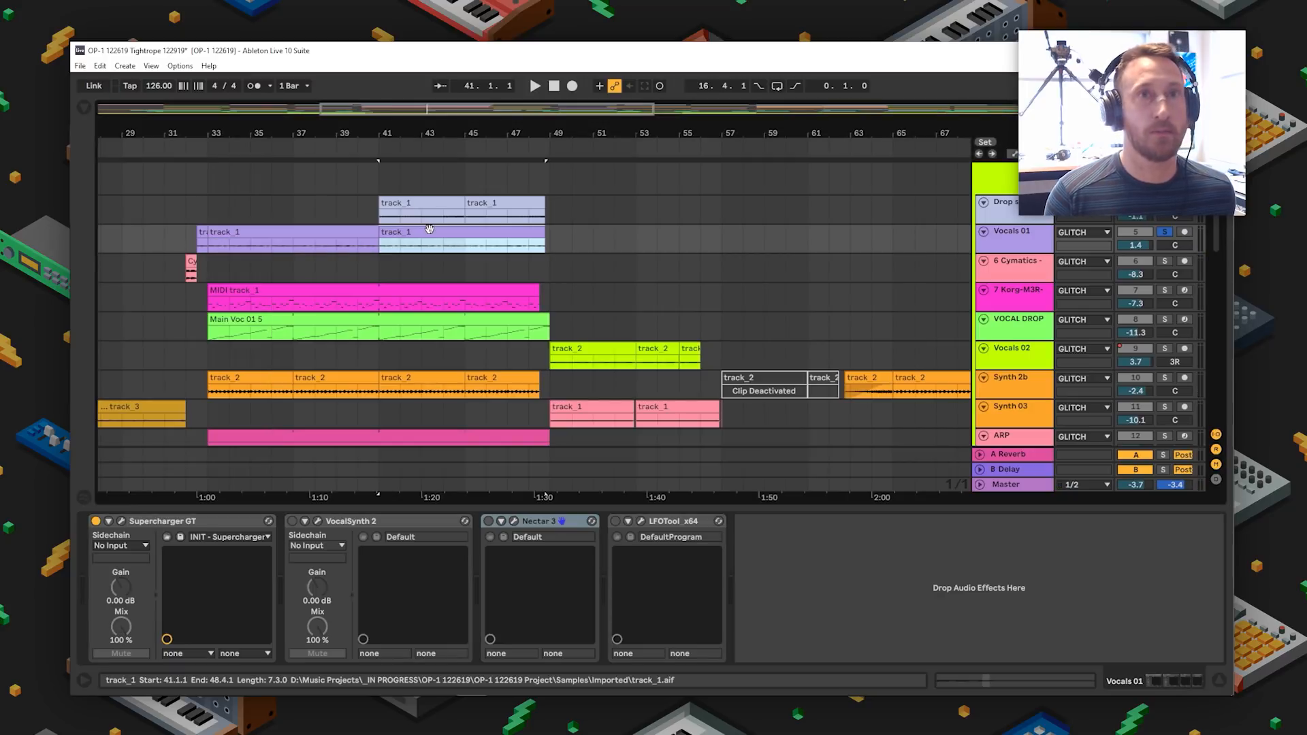
- Play the soloed Vocals 01 clip from 41.1.1 to hear it without VocalSynth 2 and Nectar 3
{"action": "key", "text": "space"}
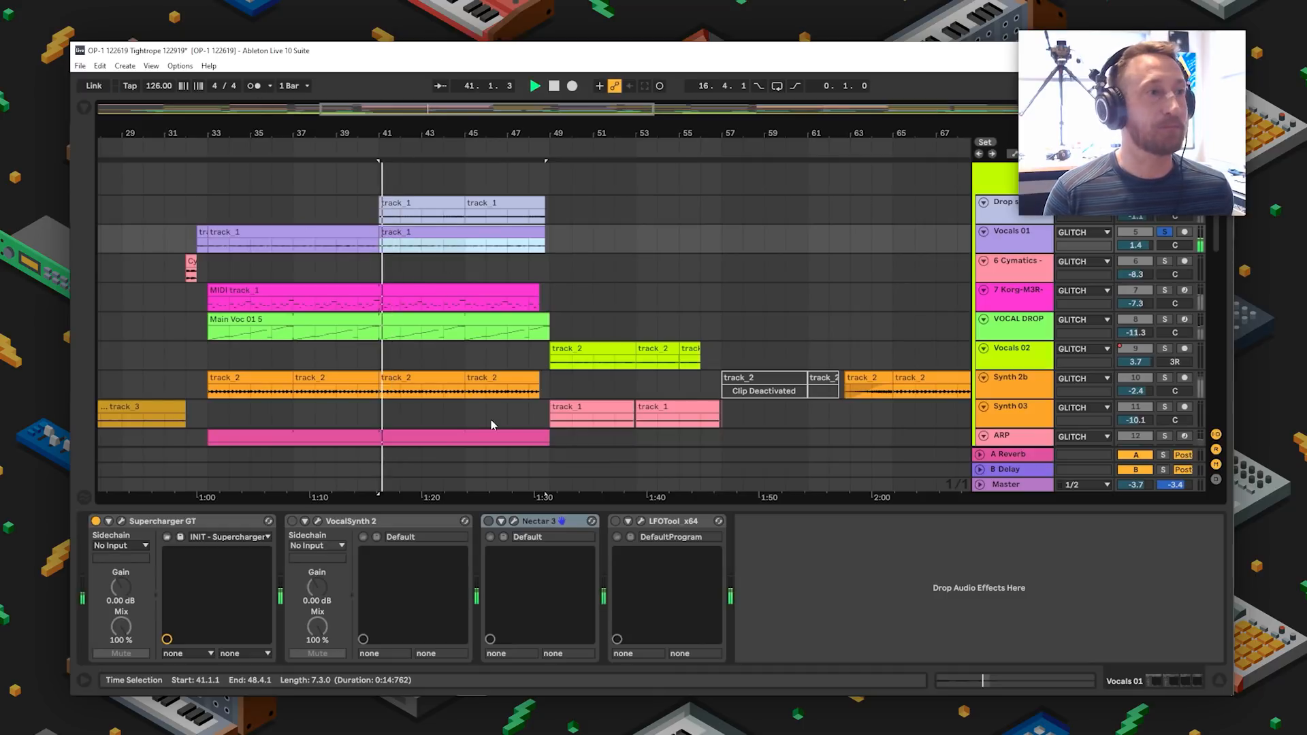
{"action": "key", "text": "space"}
{"action": "key", "text": "space"}
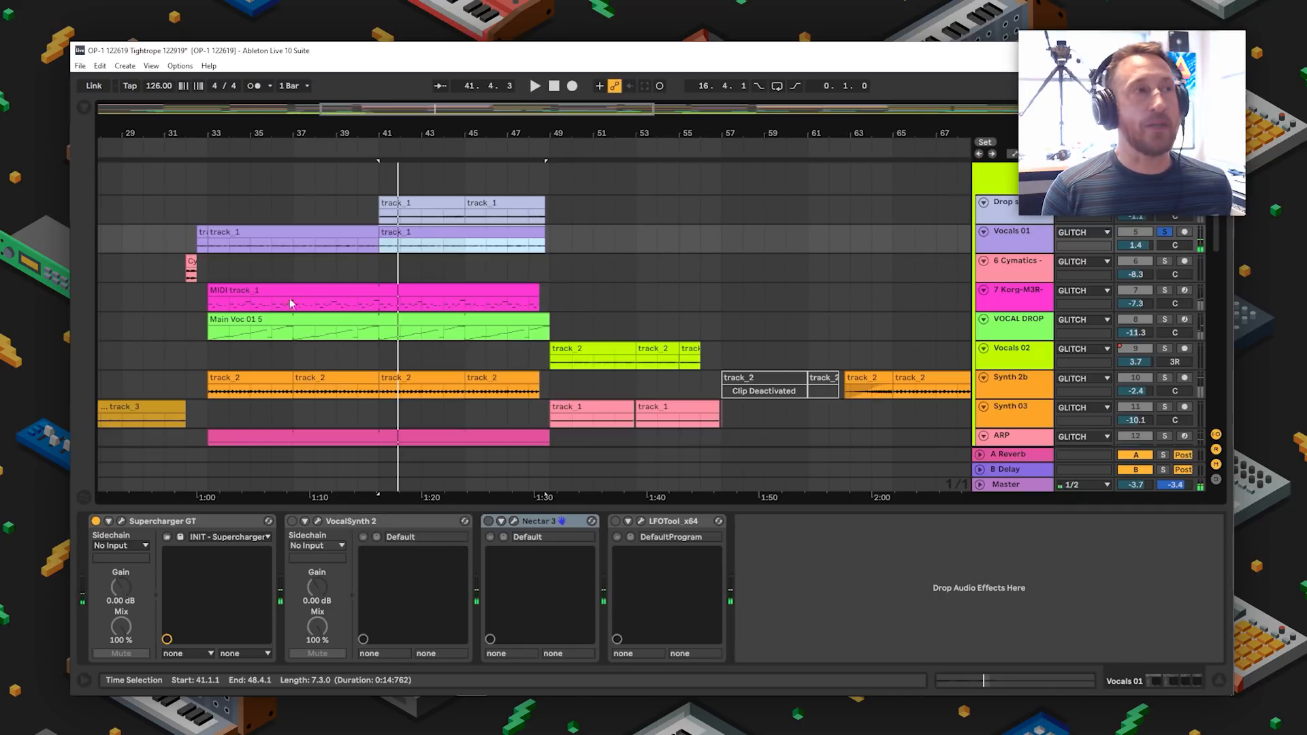
- Select the Vocals 01 clip at 33.1.1, open the VocalSynth 2 window, close its preset list and move the window clear of the device chain
{"action": "left_click", "coordinate": [282, 228]}
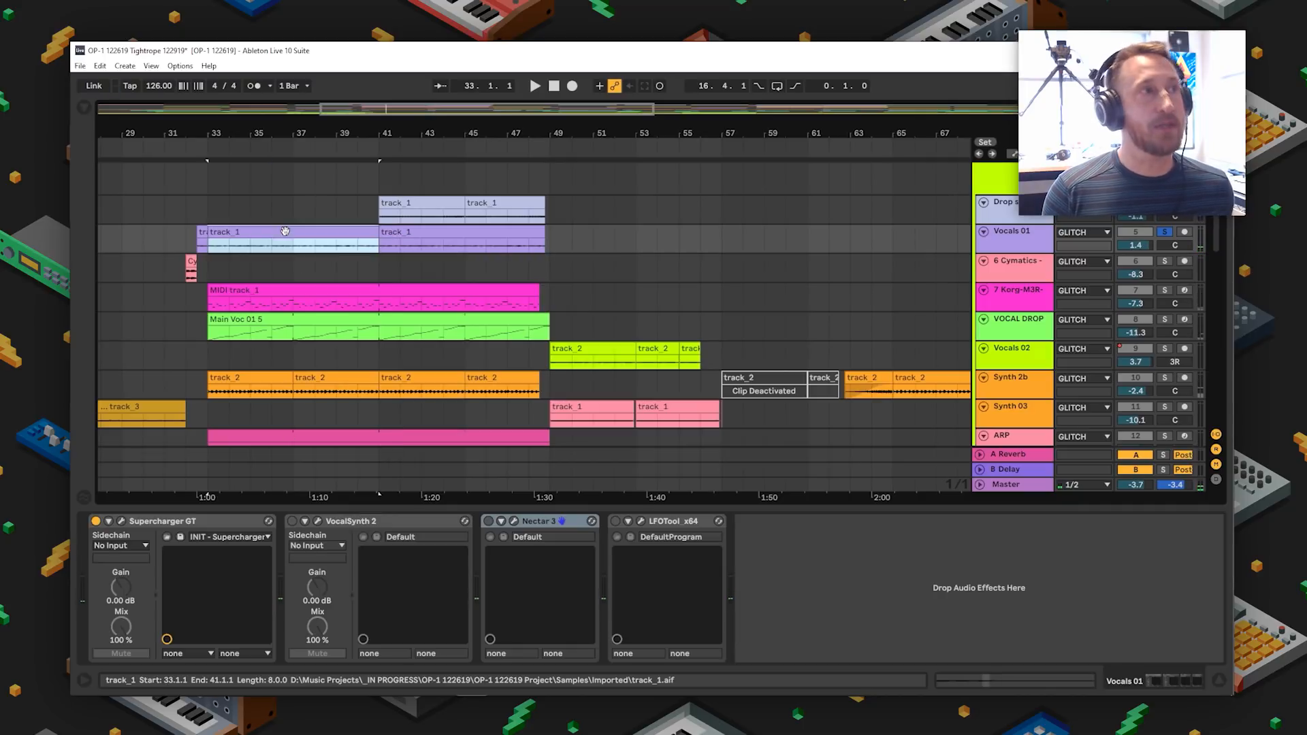
{"action": "left_click", "coordinate": [318, 523]}
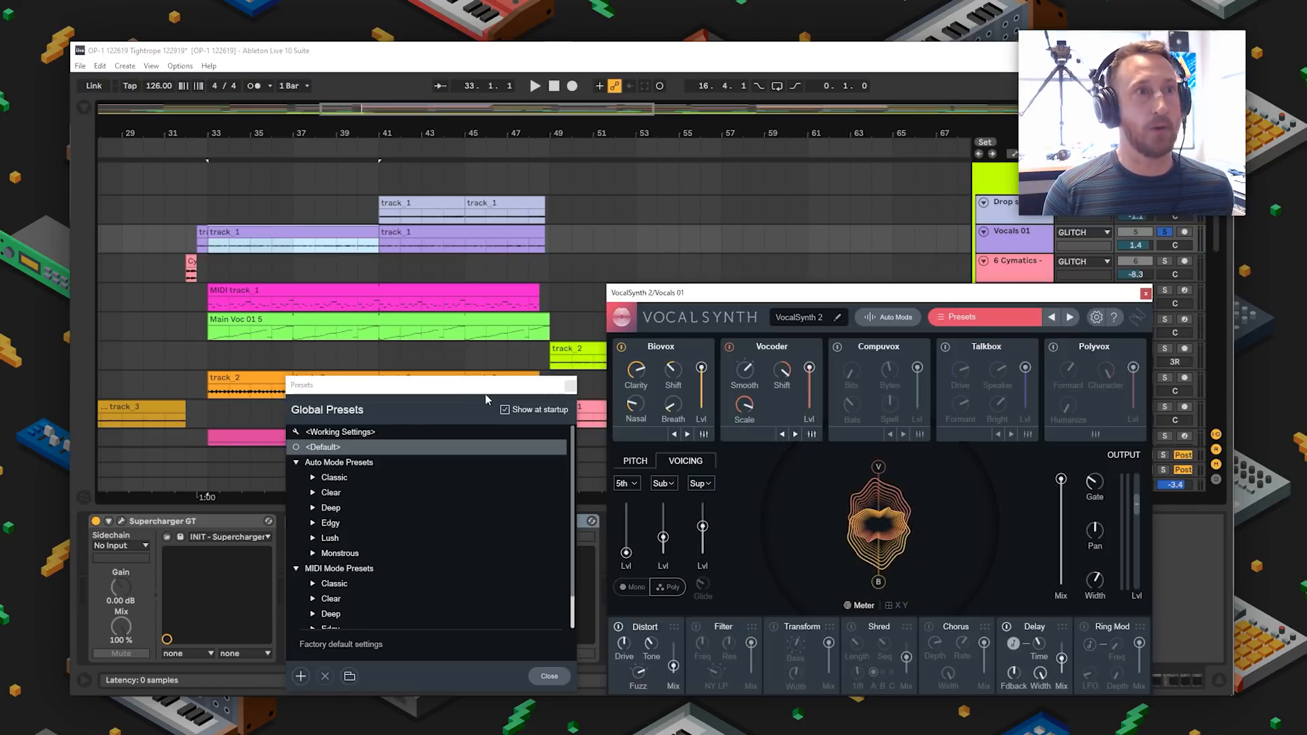
{"action": "left_click", "coordinate": [570, 386]}
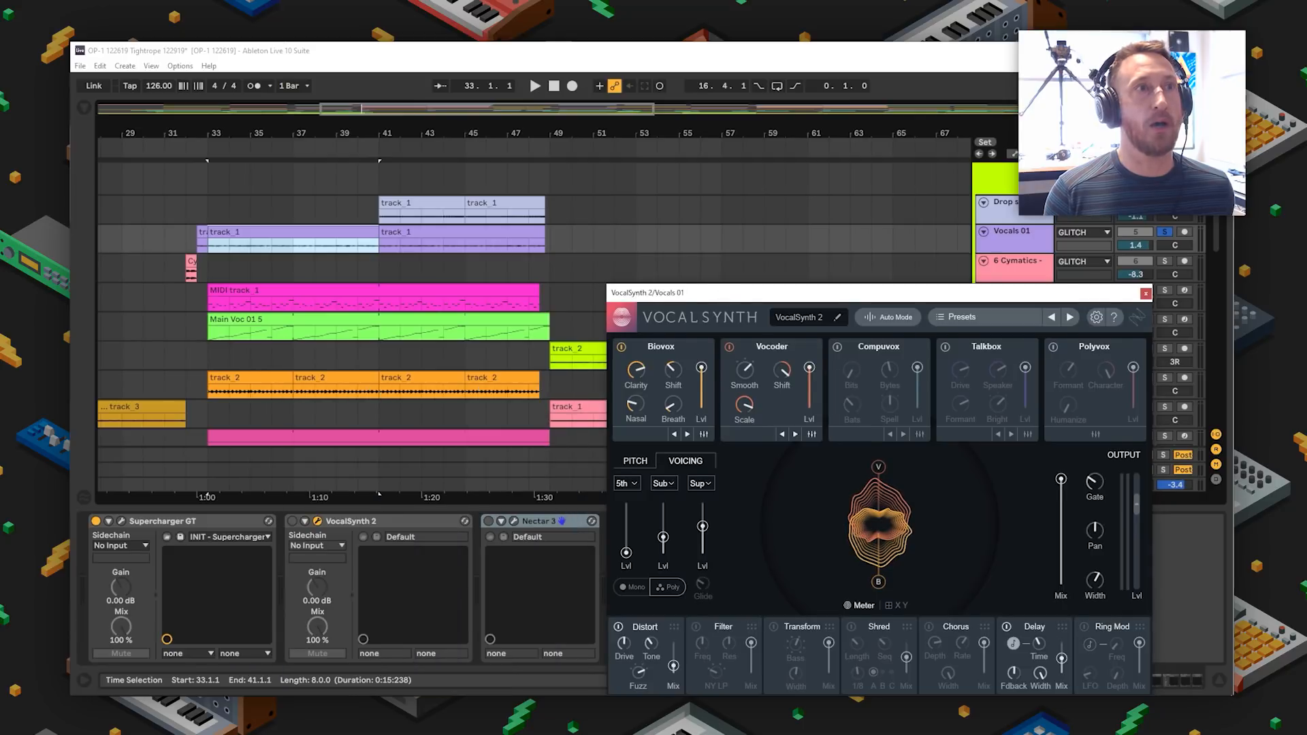
{"action": "left_click_drag", "start_coordinate": [723, 293], "coordinate": [667, 170]}
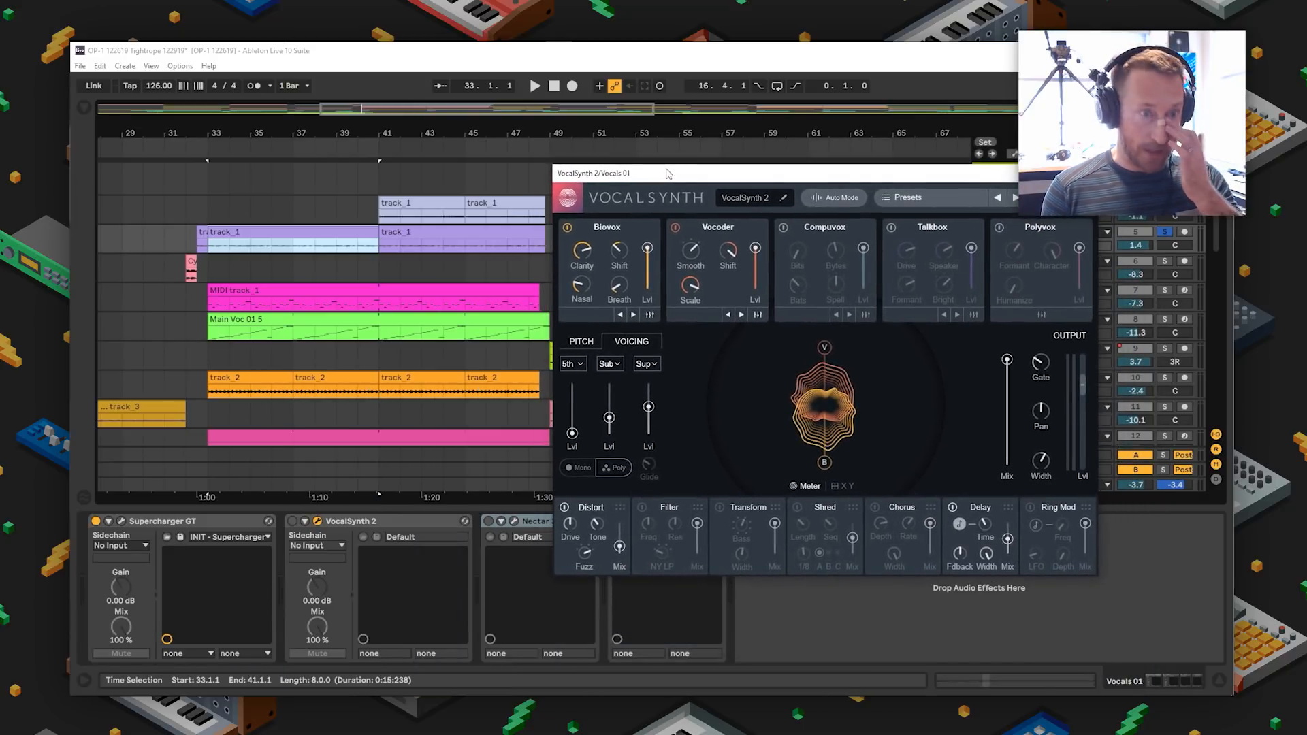
{"action": "mouse_move", "coordinate": [672, 180]}
{"action": "left_mouse_down"}
{"action": "mouse_move", "coordinate": [641, 196]}
{"action": "mouse_move", "coordinate": [600, 174]}
{"action": "mouse_move", "coordinate": [652, 189]}
{"action": "mouse_move", "coordinate": [672, 178]}
{"action": "left_mouse_up"}
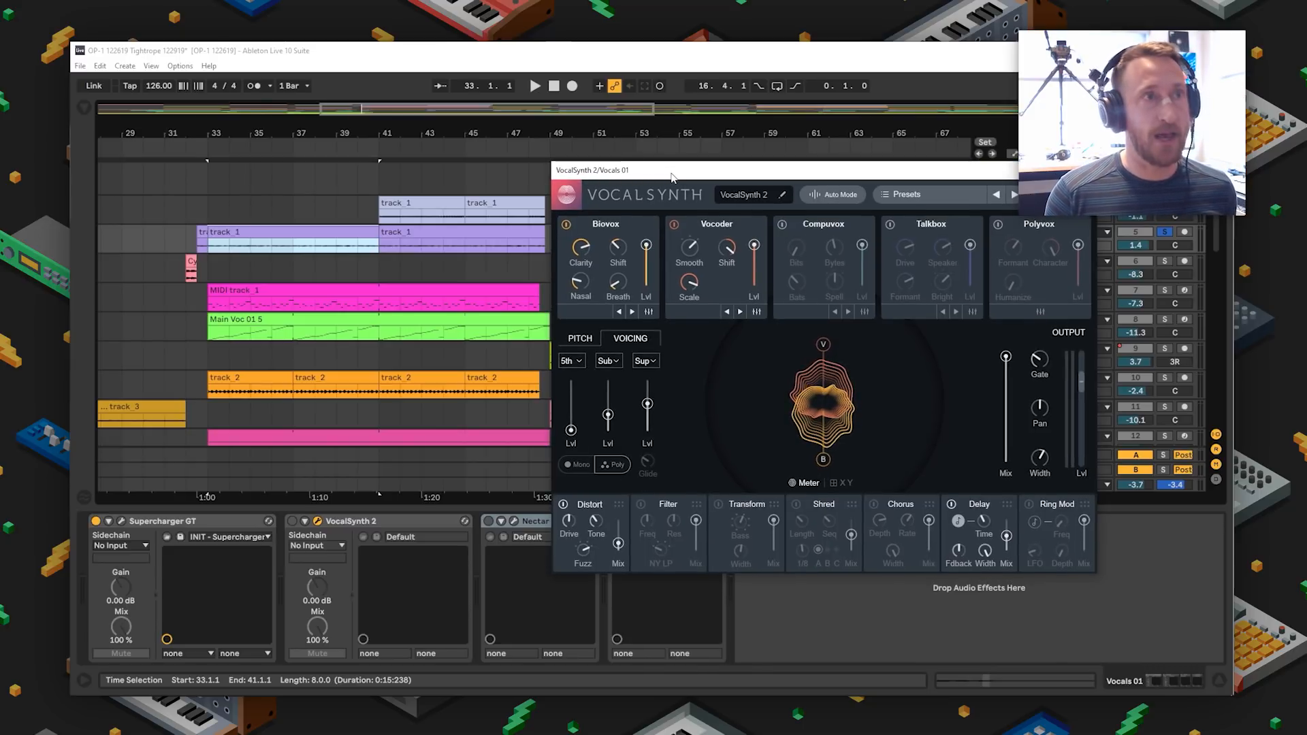
{"action": "left_click_drag", "start_coordinate": [671, 176], "coordinate": [669, 161]}
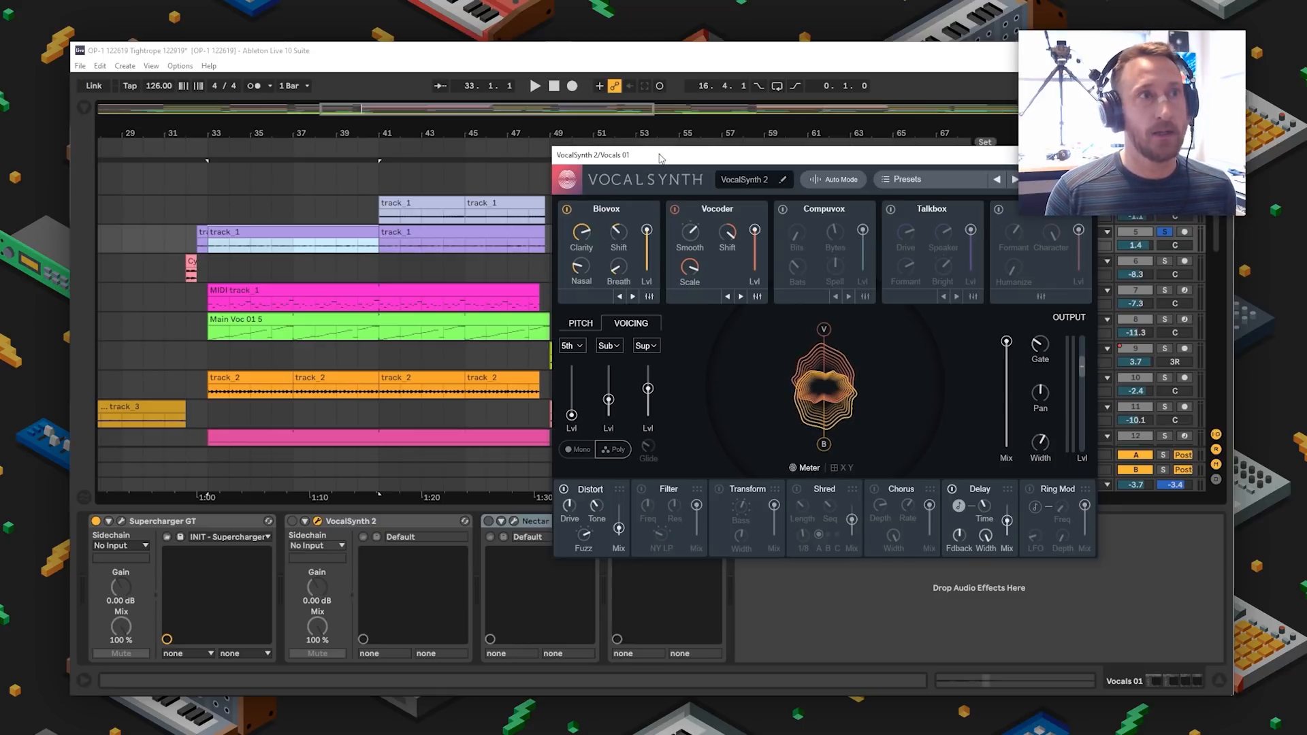
{"action": "left_click_drag", "start_coordinate": [660, 159], "coordinate": [660, 152]}
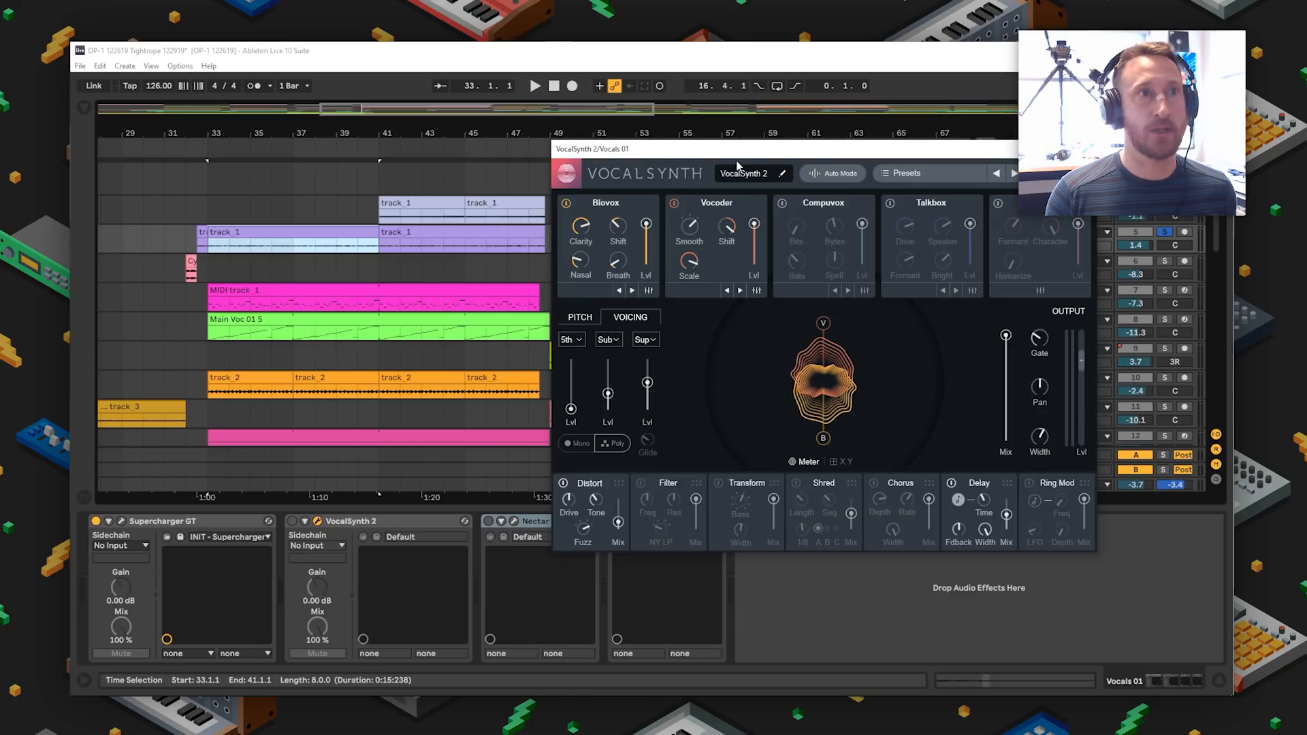
{"action": "mouse_move", "coordinate": [741, 153]}
{"action": "left_mouse_down"}
{"action": "mouse_move", "coordinate": [757, 173]}
{"action": "mouse_move", "coordinate": [741, 143]}
{"action": "left_mouse_up"}
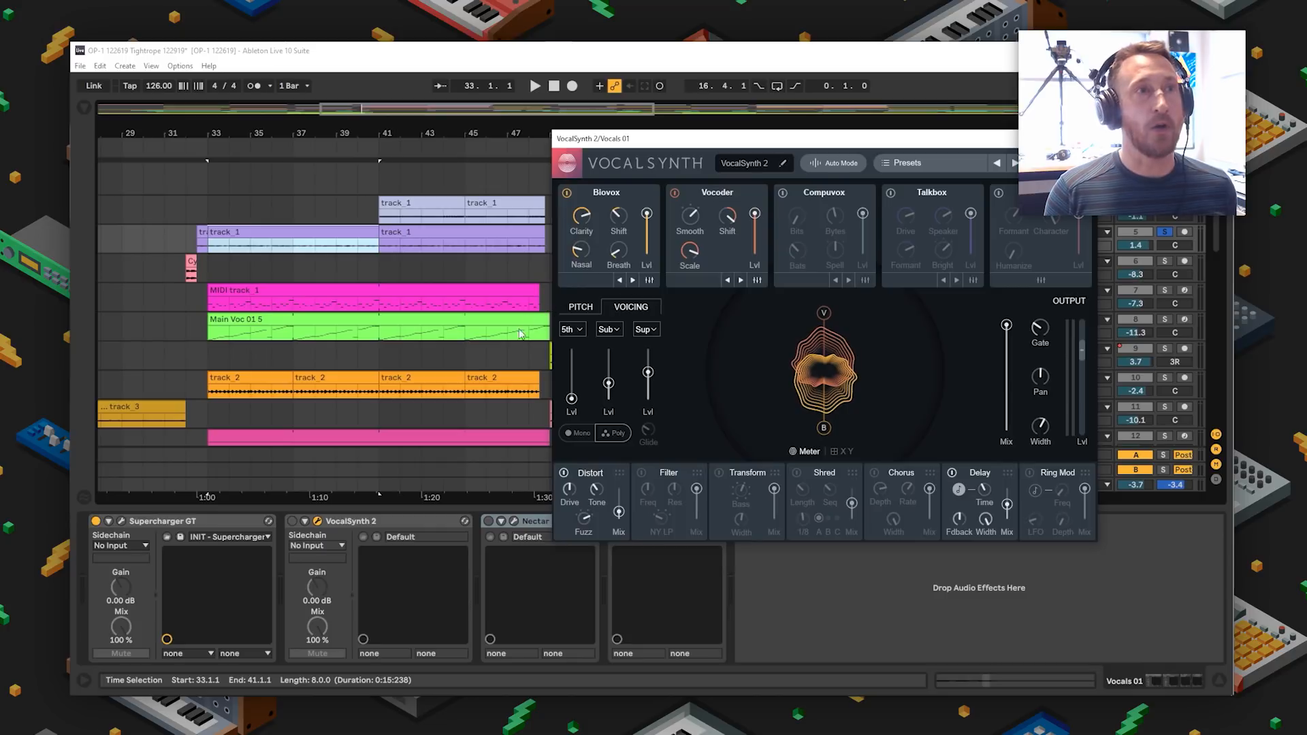
- Play the Vocals 01 clip from 33.1.1 and turn VocalSynth 2 back on during playback
{"action": "key", "text": "space"}
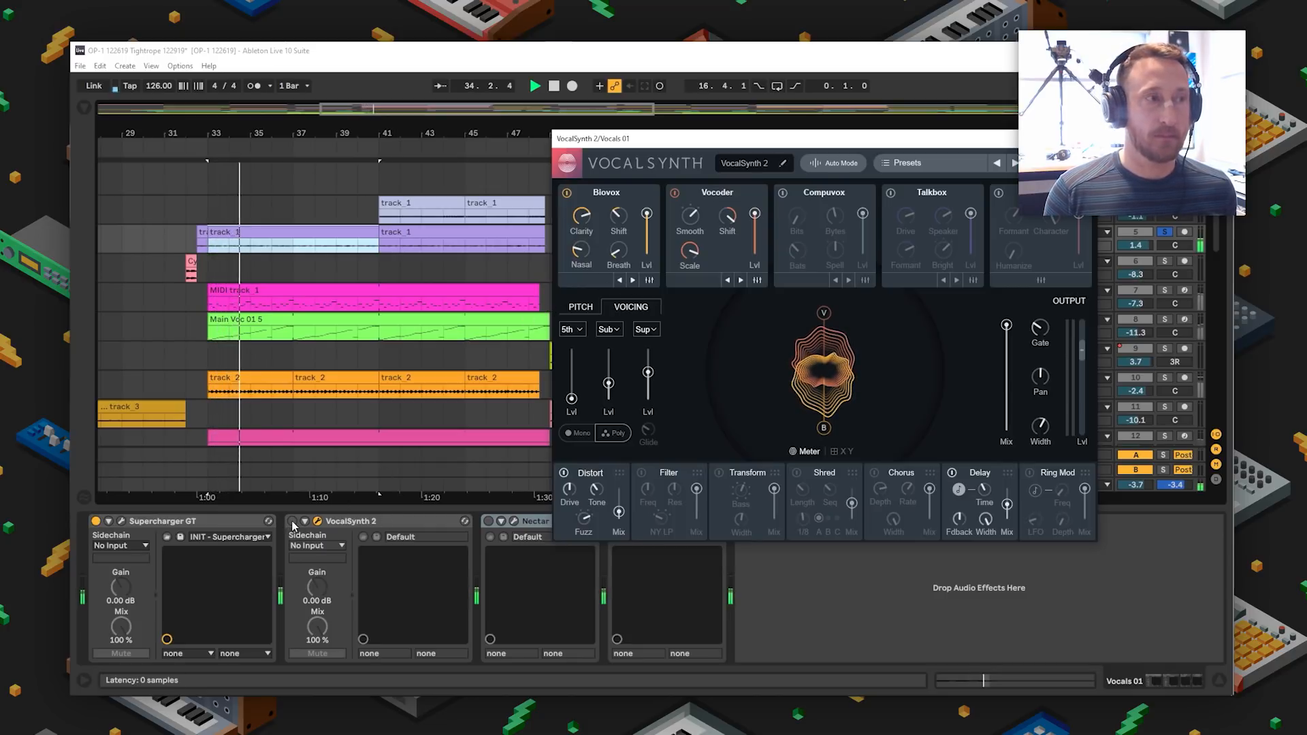
{"action": "left_click", "coordinate": [292, 522]}
{"action": "left_click", "coordinate": [293, 521]}
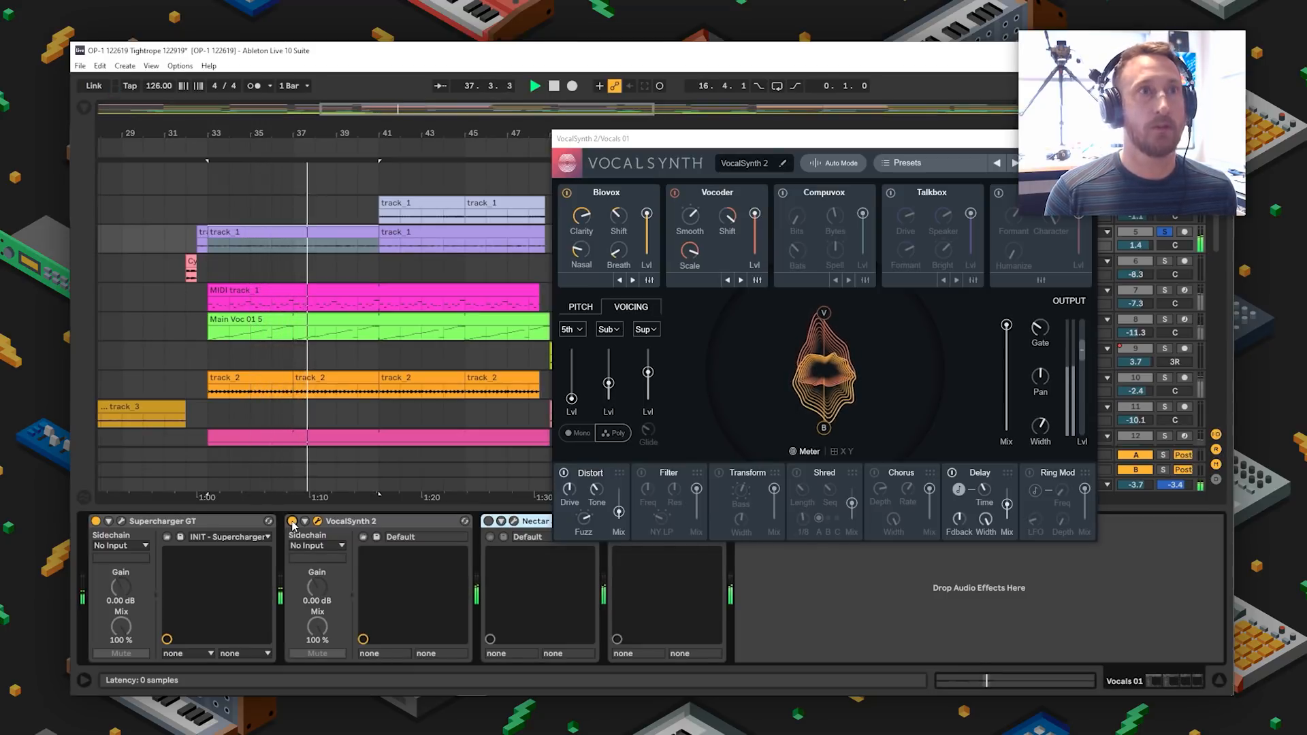
- Audition the clip with VocalSynth 2's Vocoder and Biovox modules bypassed in turn, re-enable both and close the plug-in window
{"action": "left_click", "coordinate": [675, 192]}
{"action": "key", "text": "space"}
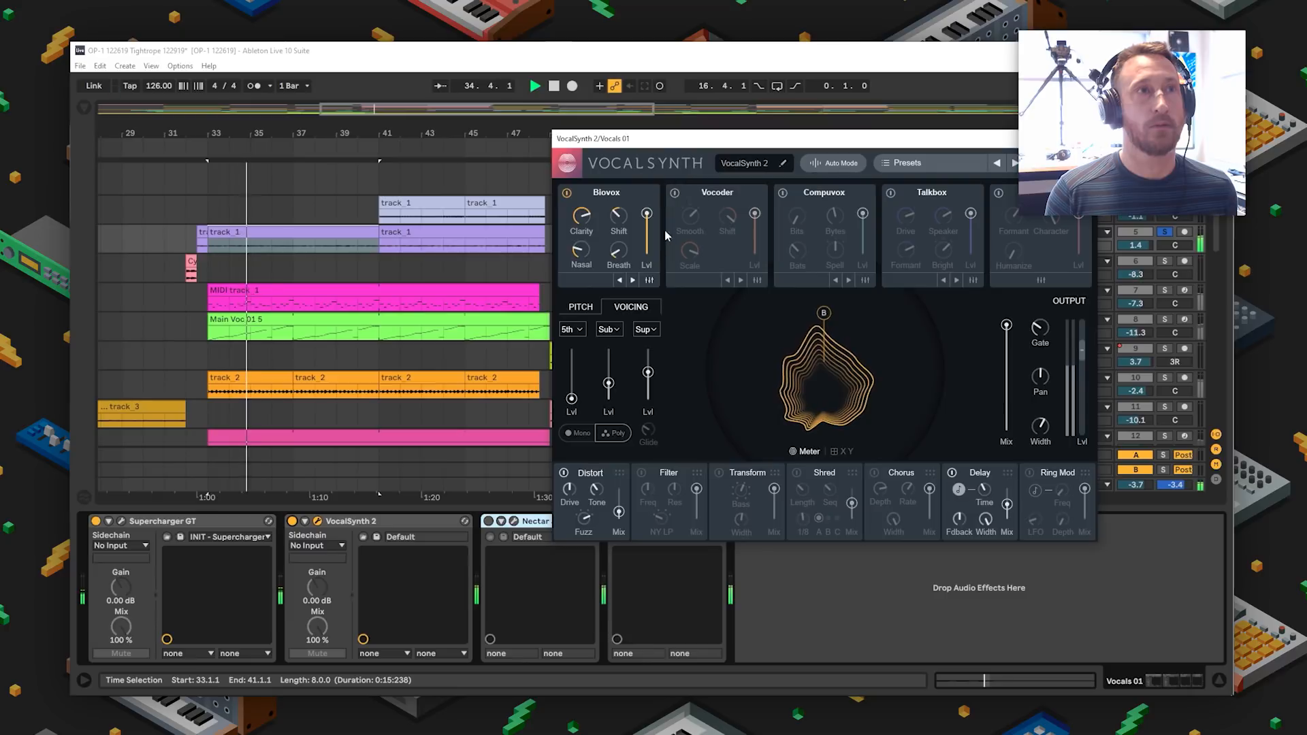
{"action": "left_click", "coordinate": [675, 192]}
{"action": "key", "text": "space"}
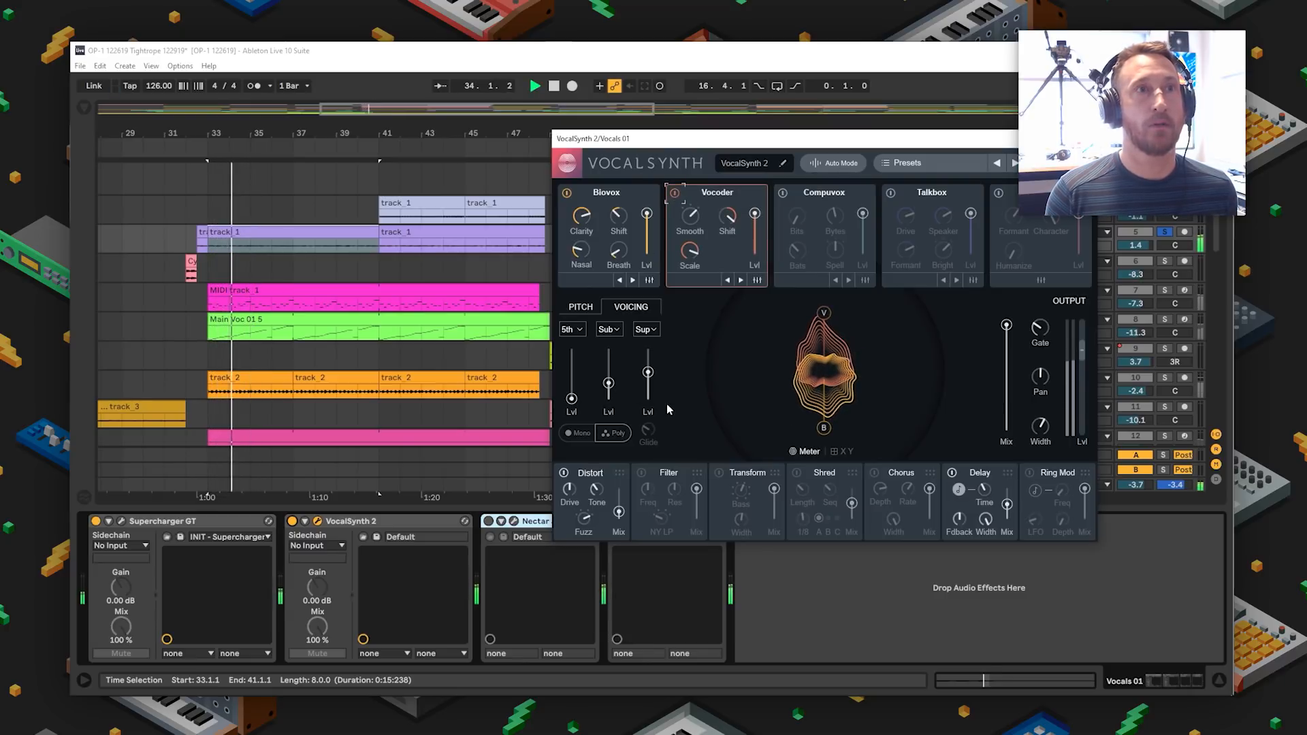
{"action": "left_click", "coordinate": [566, 194]}
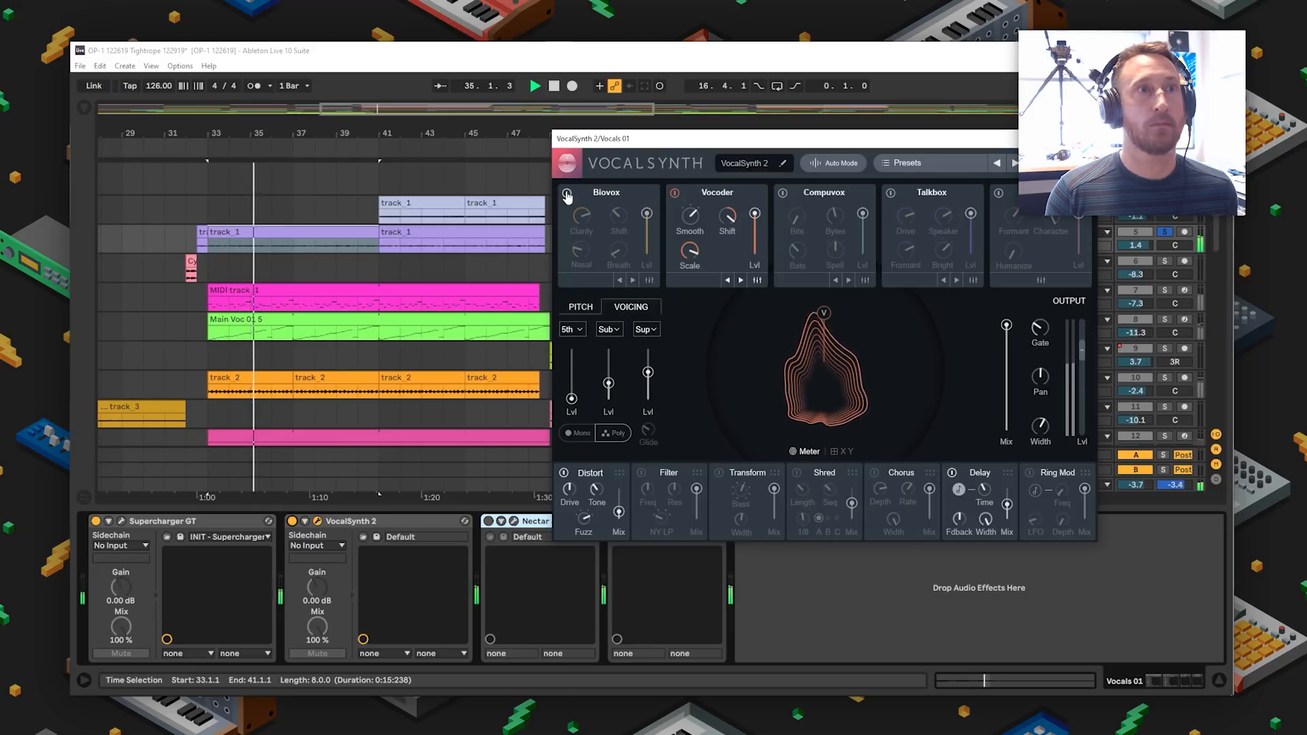
{"action": "left_click", "coordinate": [567, 193]}
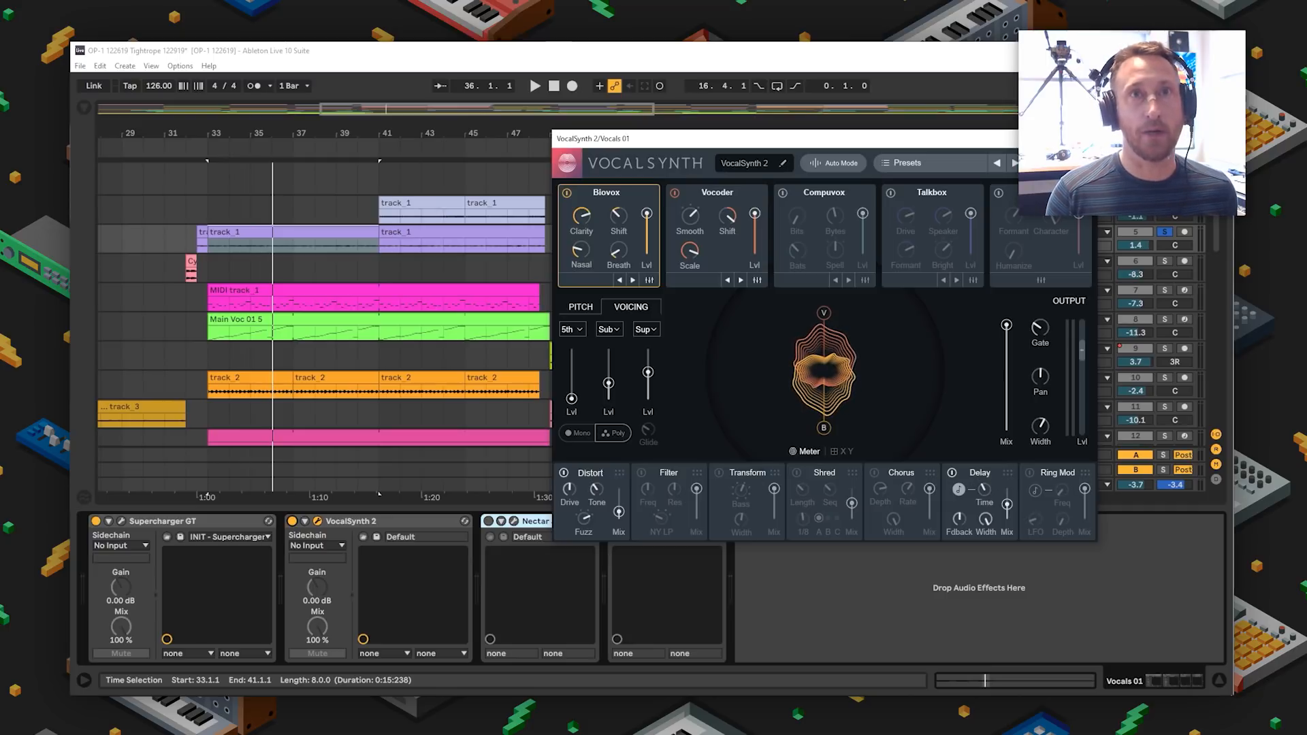
{"action": "left_click", "coordinate": [1084, 138]}
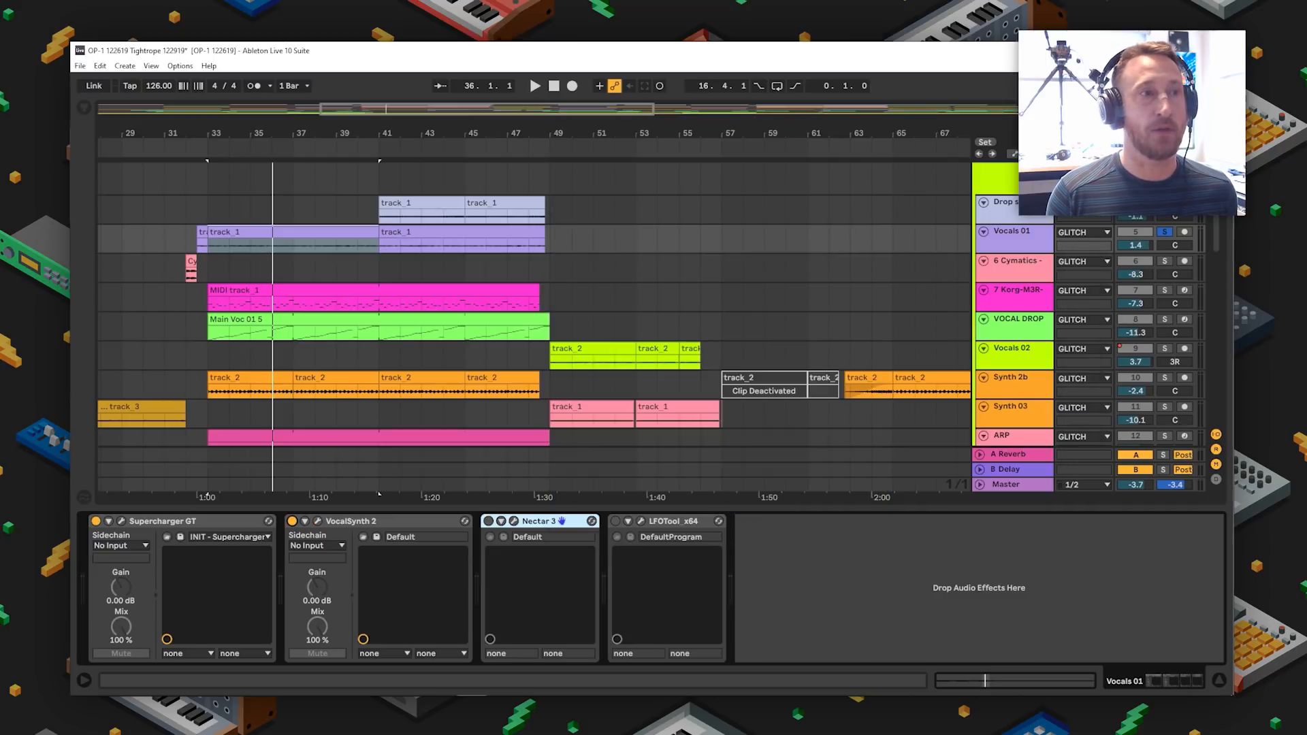
- Turn on Nectar 3 on Vocals 01, open its window beside the clips and play the vocal through it
{"action": "left_click", "coordinate": [489, 522]}
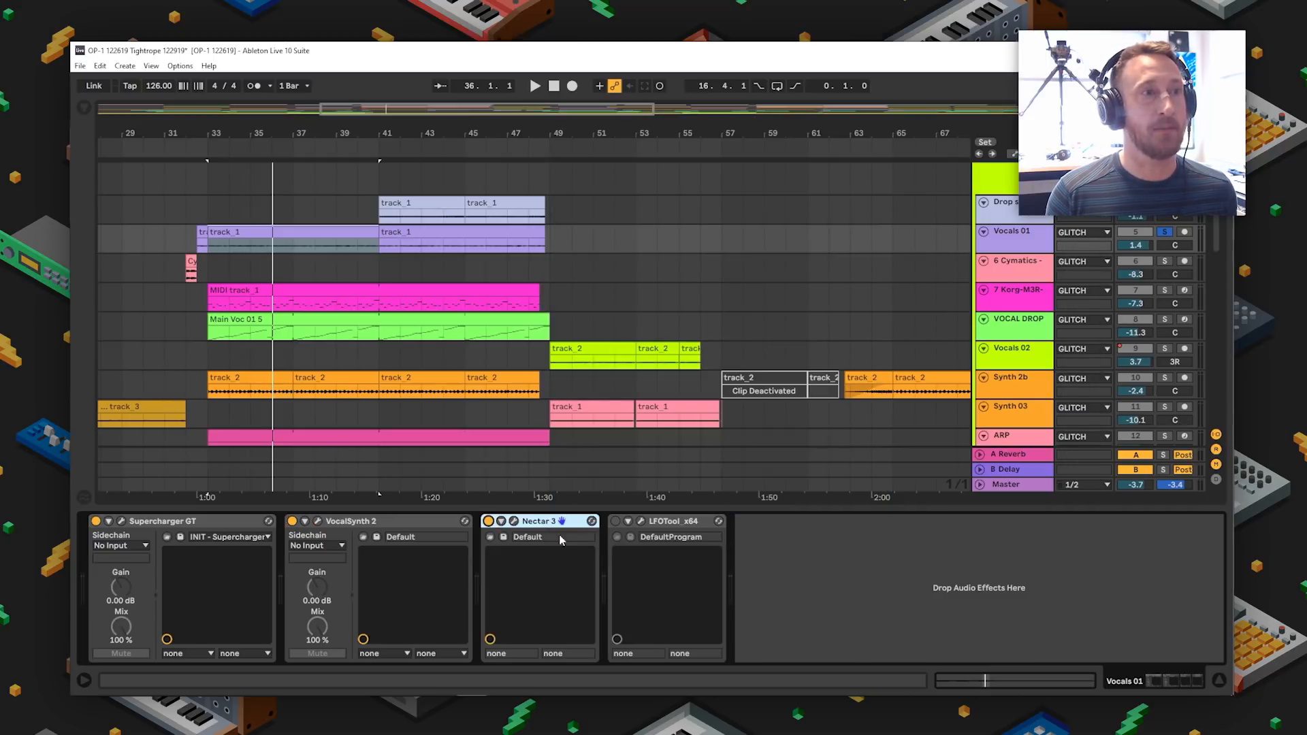
{"action": "left_click", "coordinate": [515, 522]}
{"action": "left_click_drag", "start_coordinate": [454, 130], "coordinate": [860, 145]}
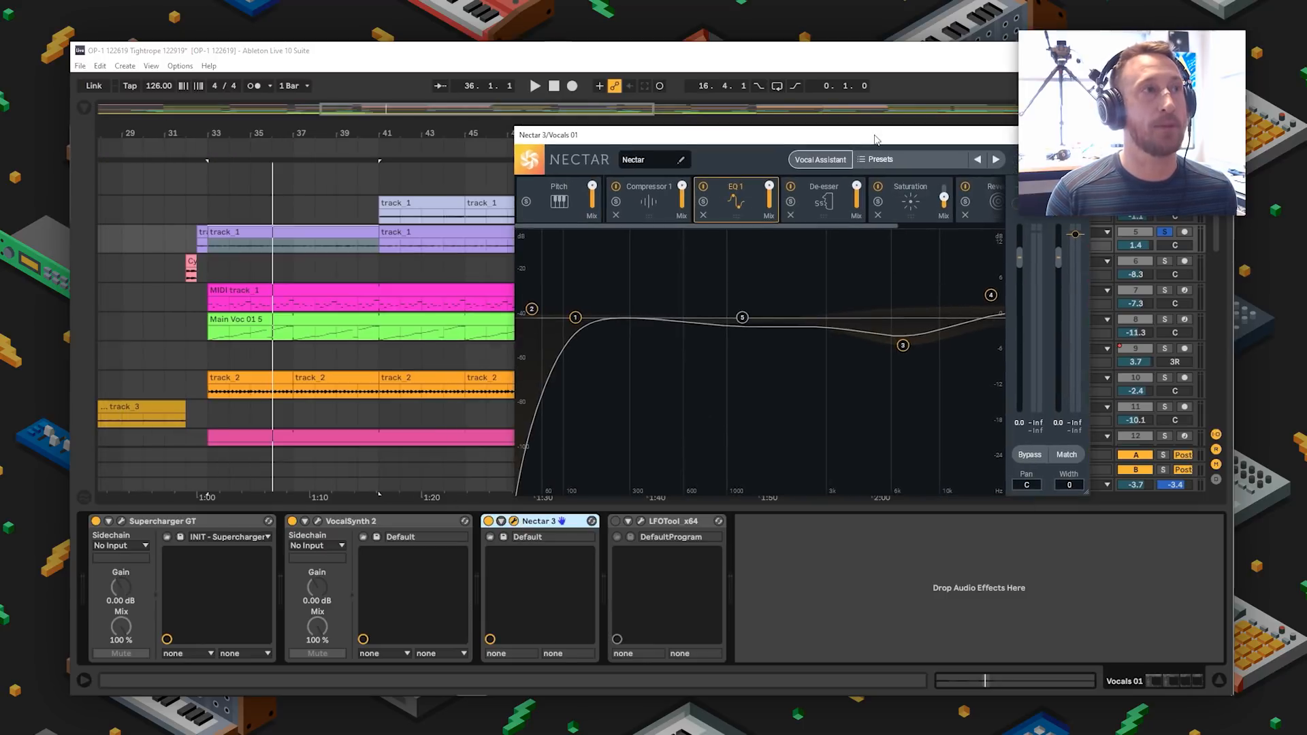
{"action": "key", "text": "space"}
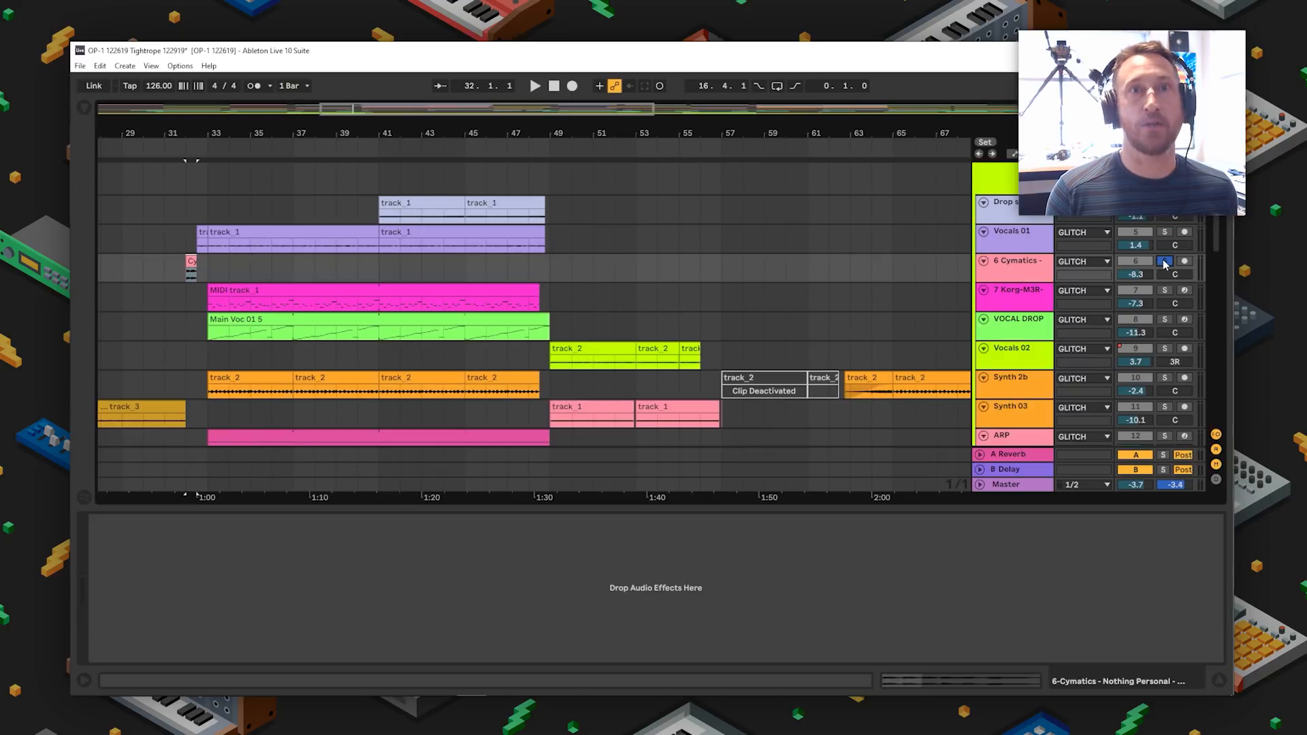
- Audition the 6 Cymatics clip from 32.1.1 with all tracks and soloed, leaving the track unsoloed
{"action": "left_click", "coordinate": [1165, 262]}
{"action": "key", "text": "space"}
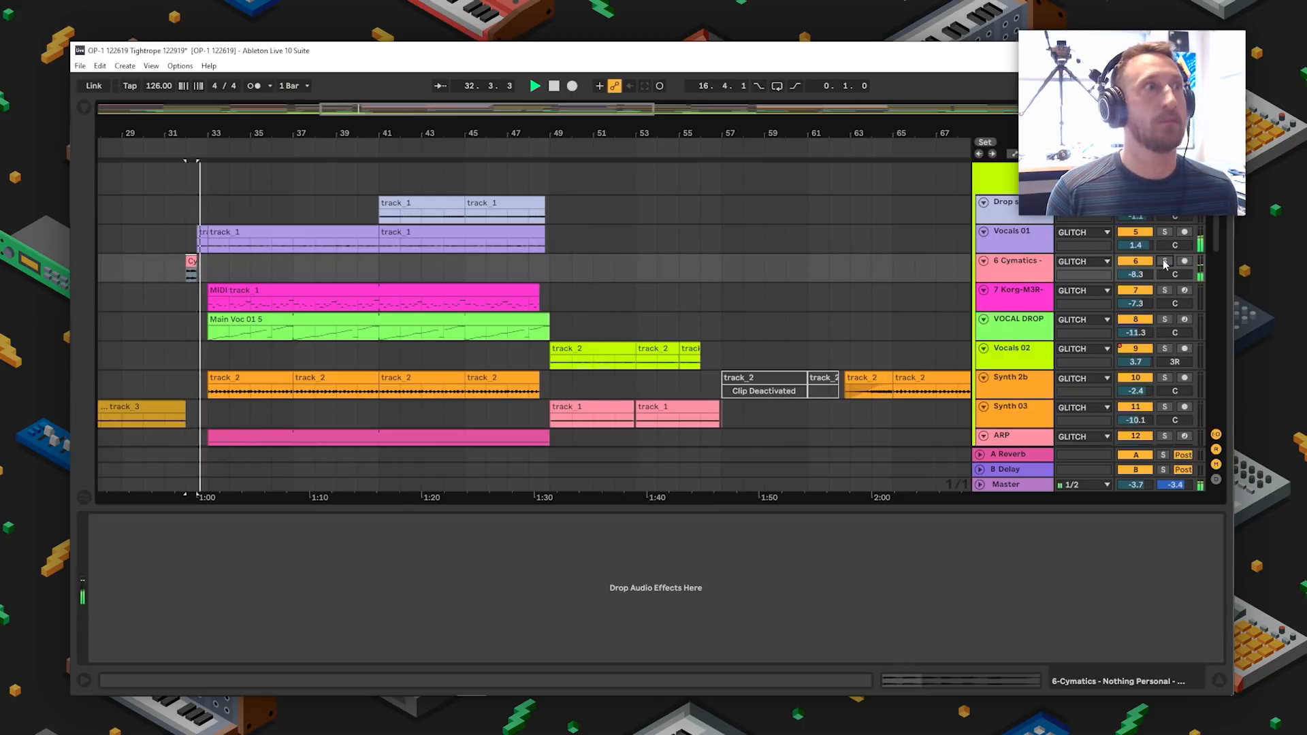
{"action": "left_click", "coordinate": [1164, 262]}
{"action": "key", "text": "space"}
{"action": "key", "text": "space"}
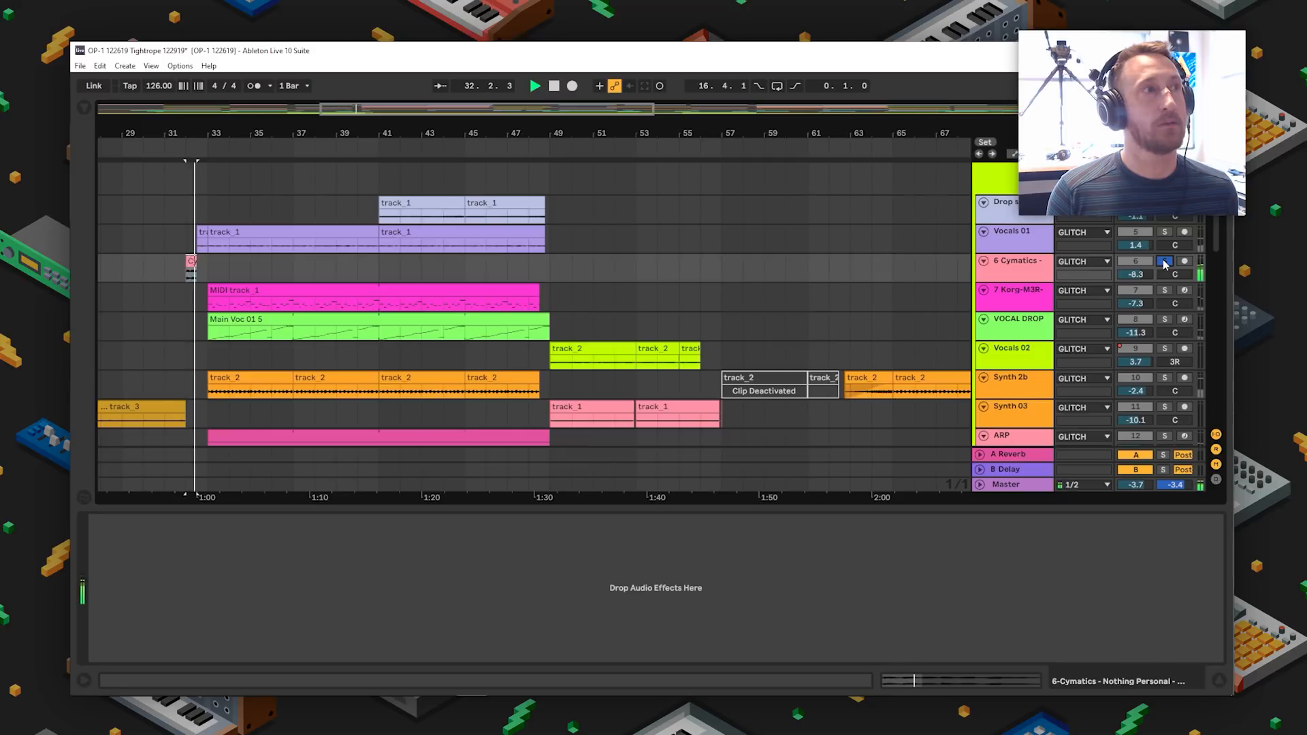
{"action": "left_click", "coordinate": [1164, 262]}
{"action": "key", "text": "space"}
- Solo the 7 Korg-M3R track, play its MIDI clip from 33.1.1 and show the Pan Pipes Simpler's controls
{"action": "left_click", "coordinate": [295, 290]}
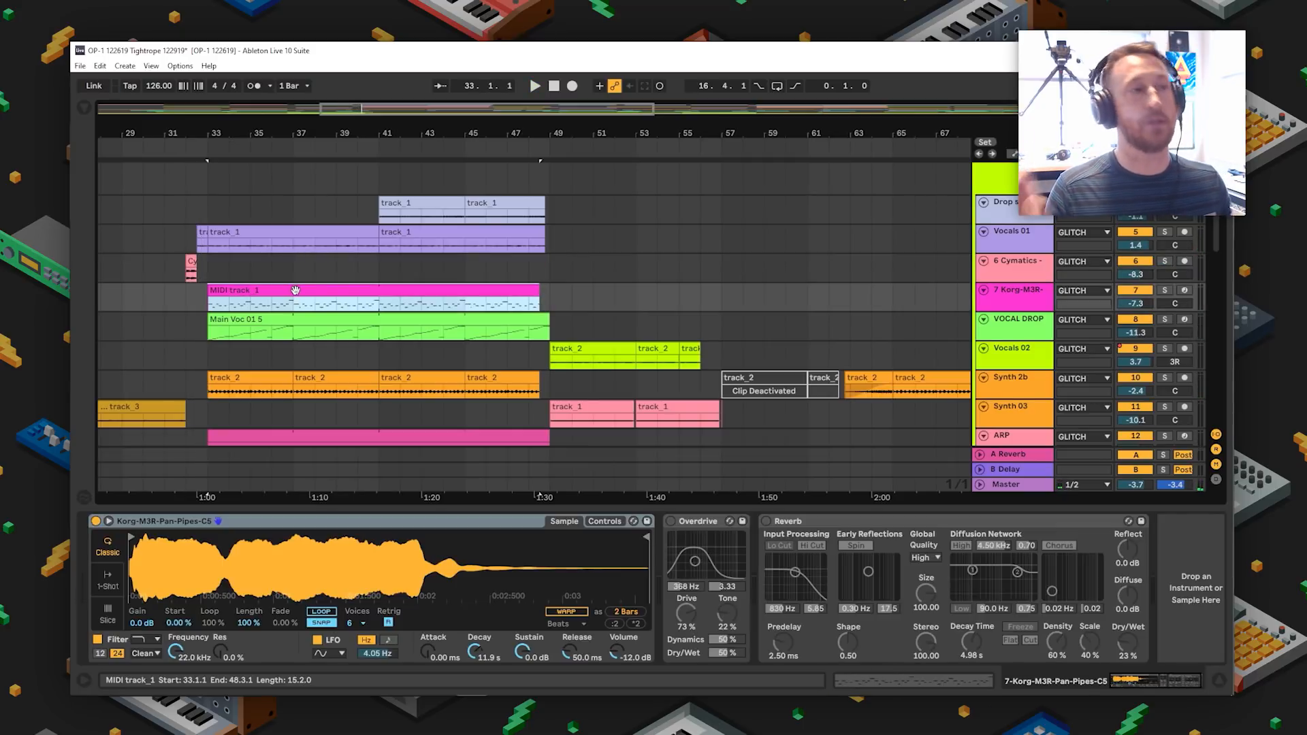
{"action": "scroll", "coordinate": [559, 281], "scroll_direction": "down", "scroll_amount": 1}
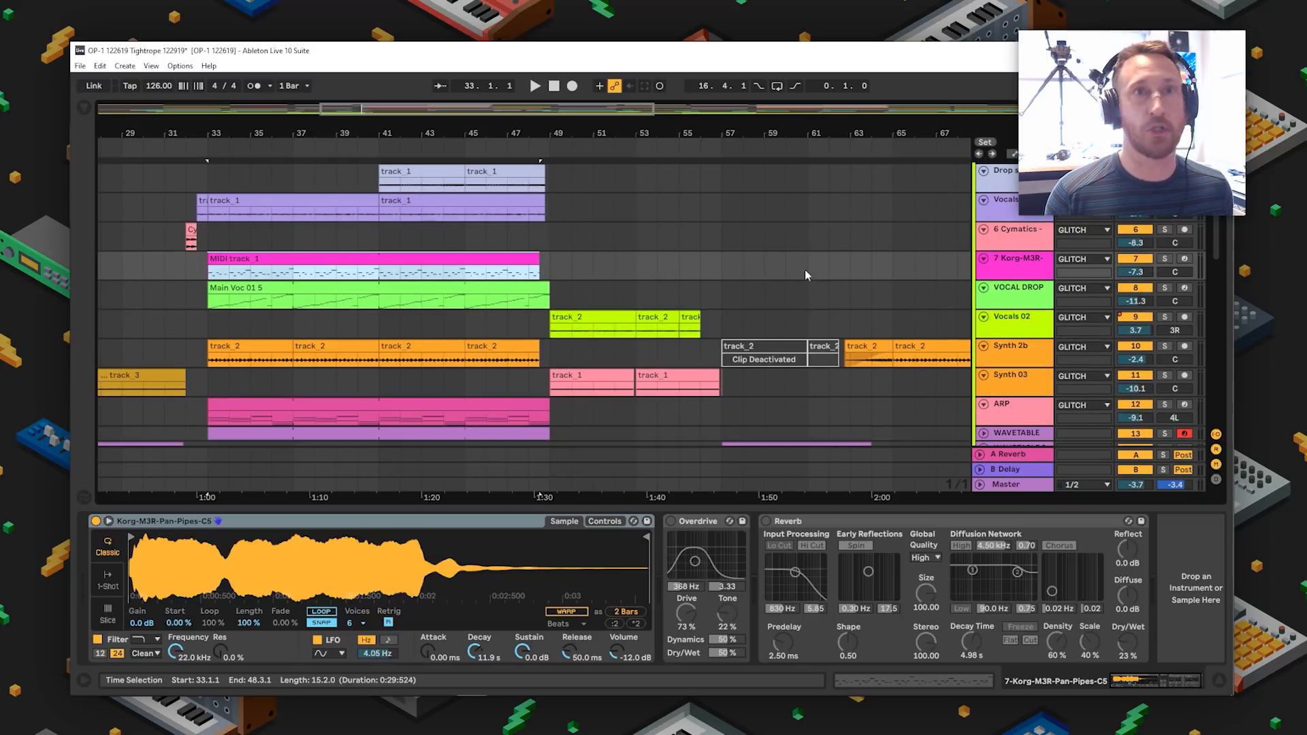
{"action": "left_click", "coordinate": [1165, 259]}
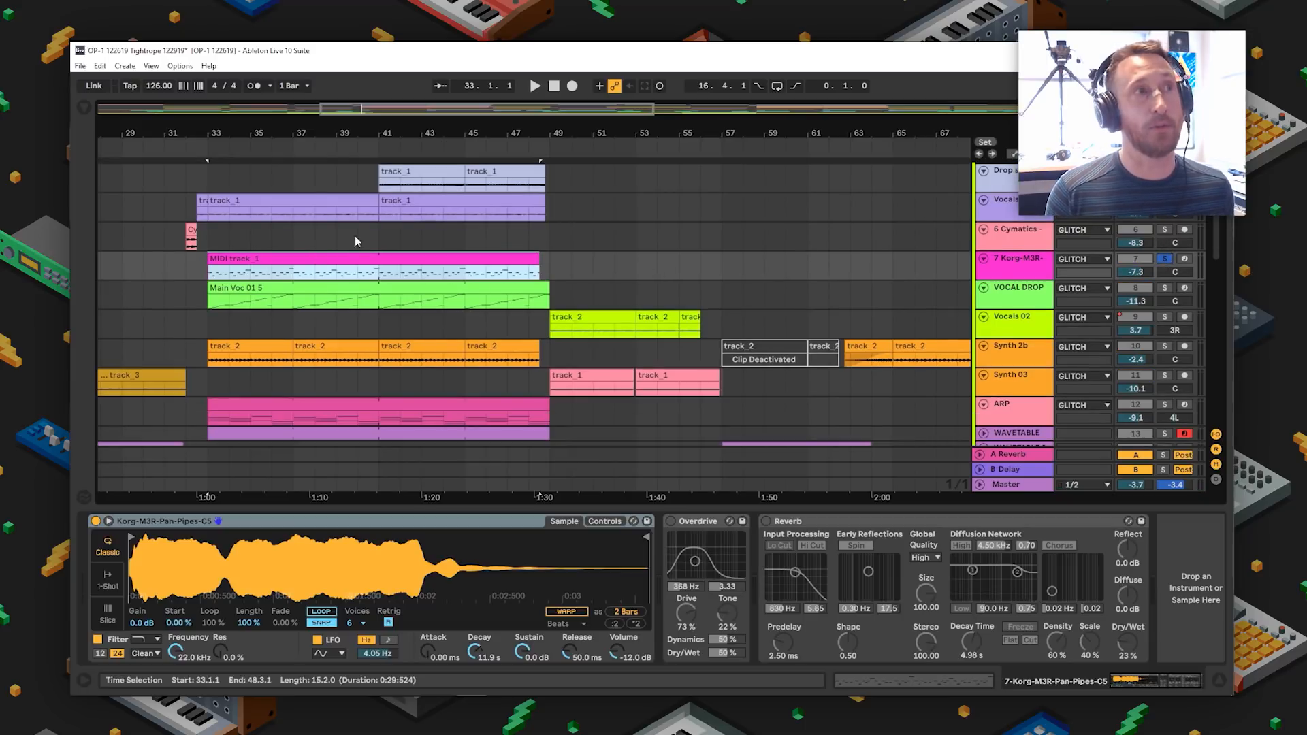
{"action": "key", "text": "space"}
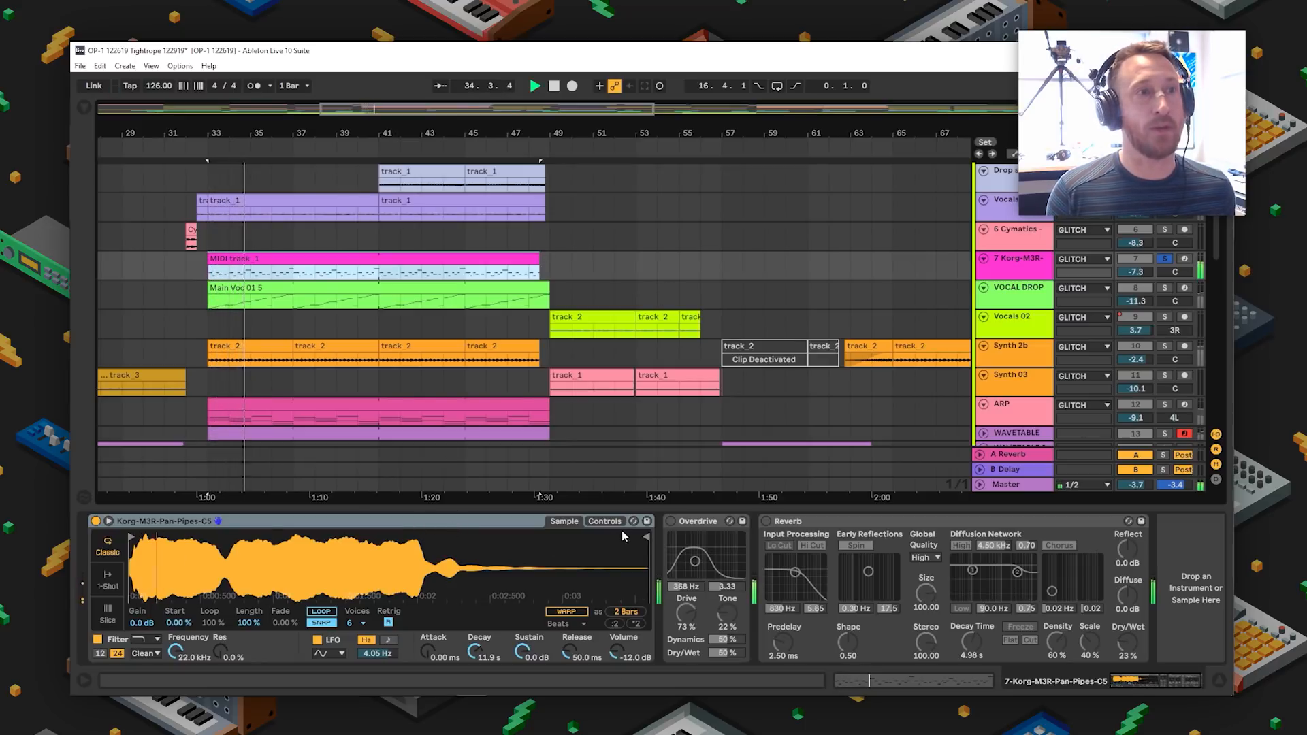
{"action": "left_click", "coordinate": [605, 521]}
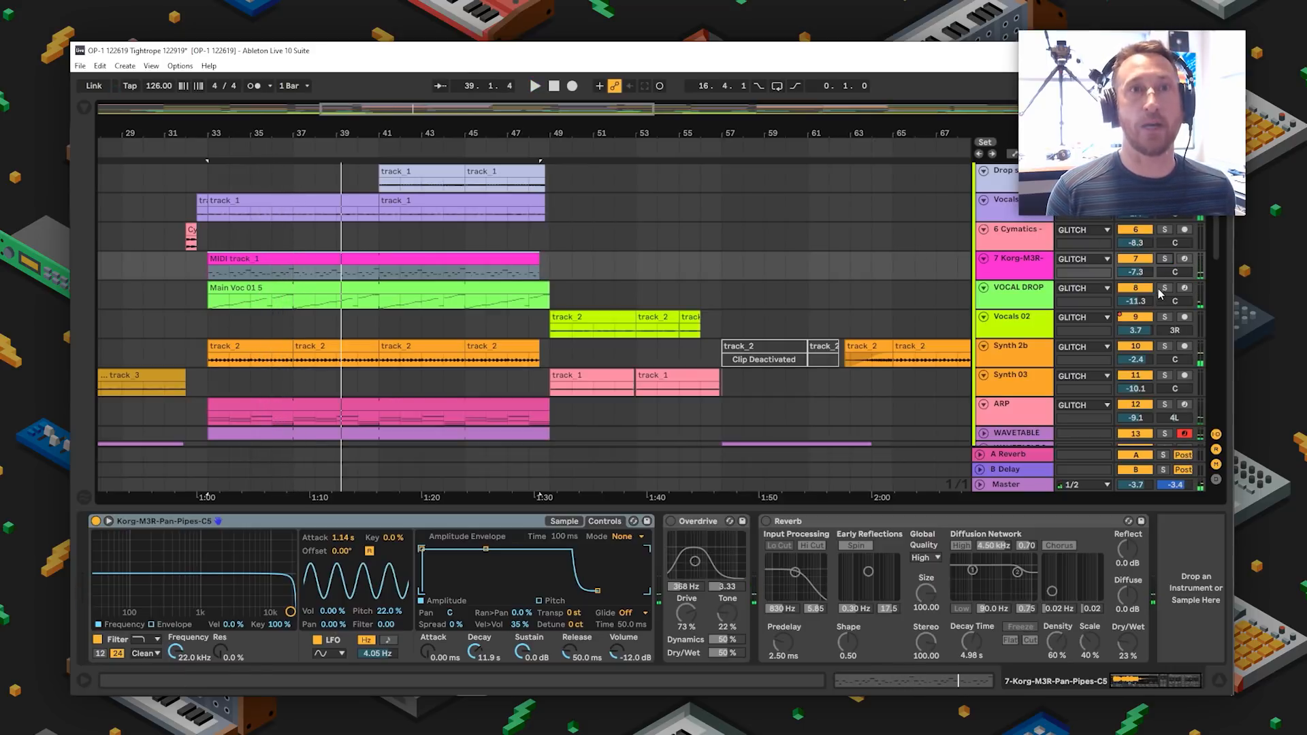
- Solo the VOCAL DROP track, show its devices and play its Main Voc 01 5 clip from 33.1.1
{"action": "left_click", "coordinate": [1164, 289]}
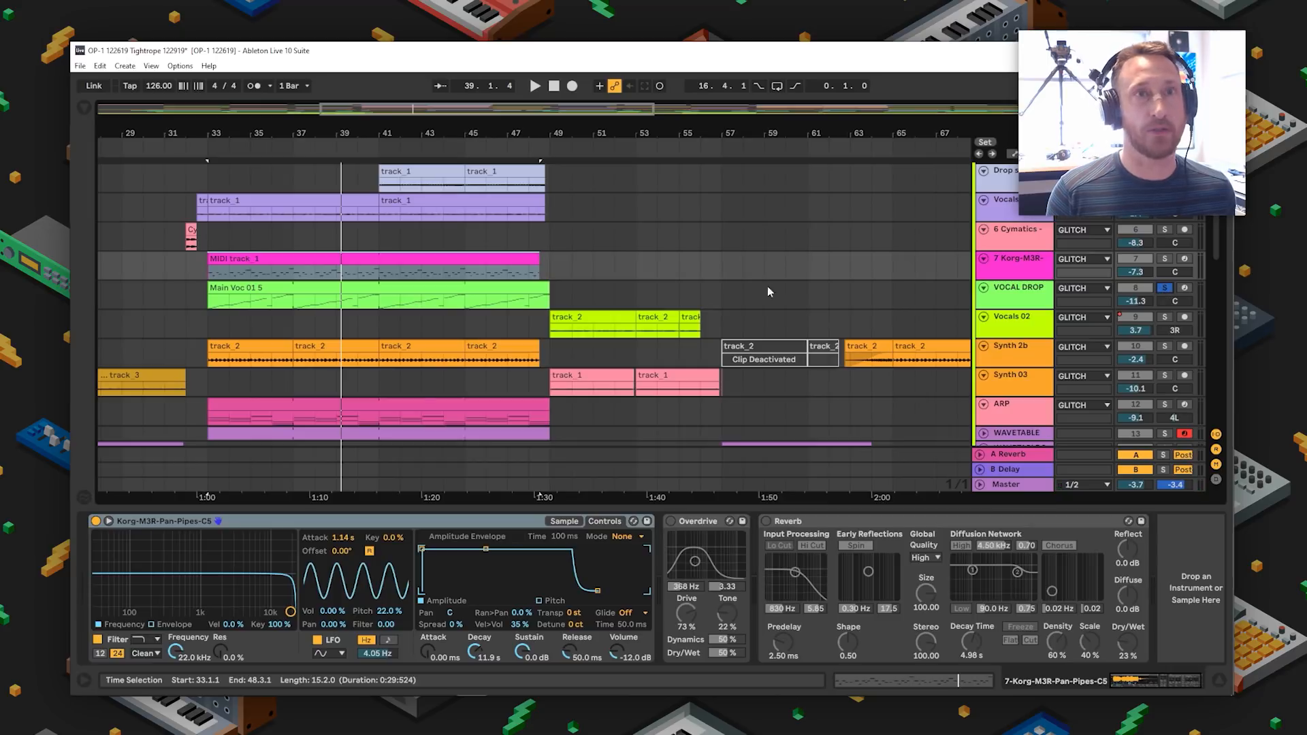
{"action": "left_click", "coordinate": [1008, 296]}
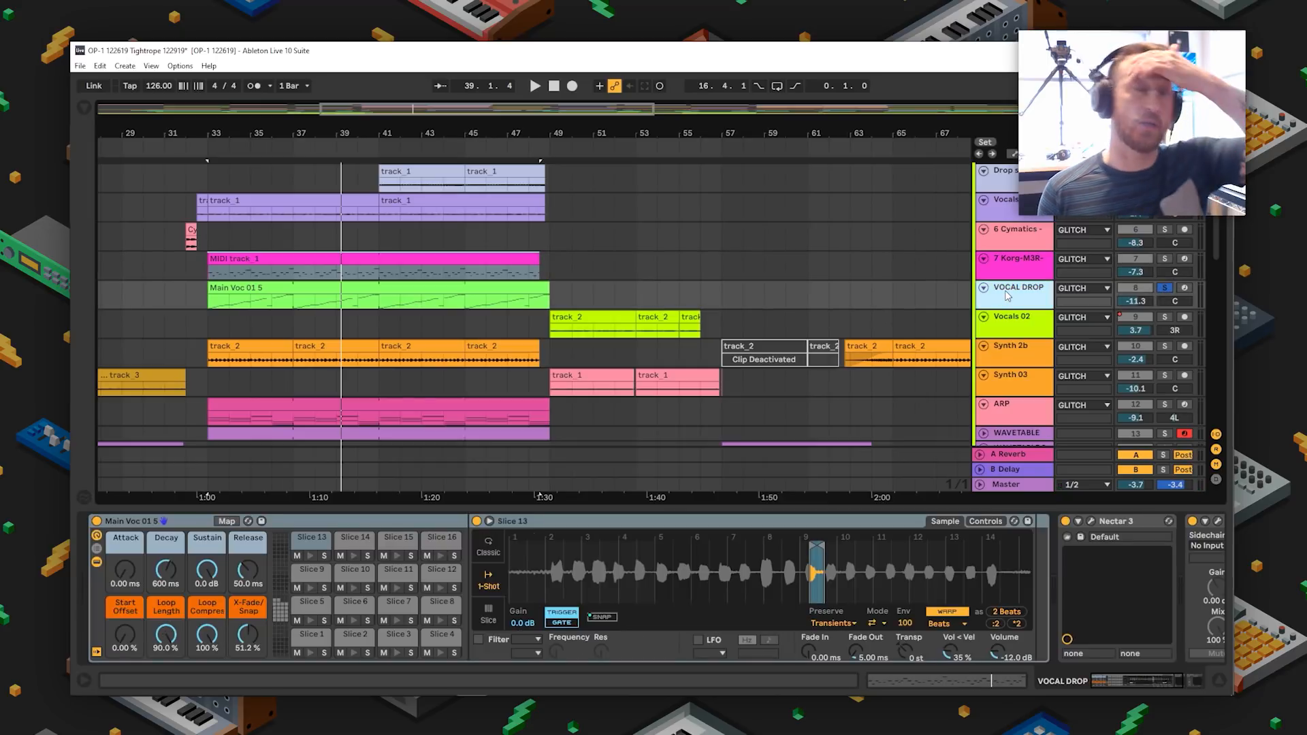
{"action": "left_click", "coordinate": [444, 287]}
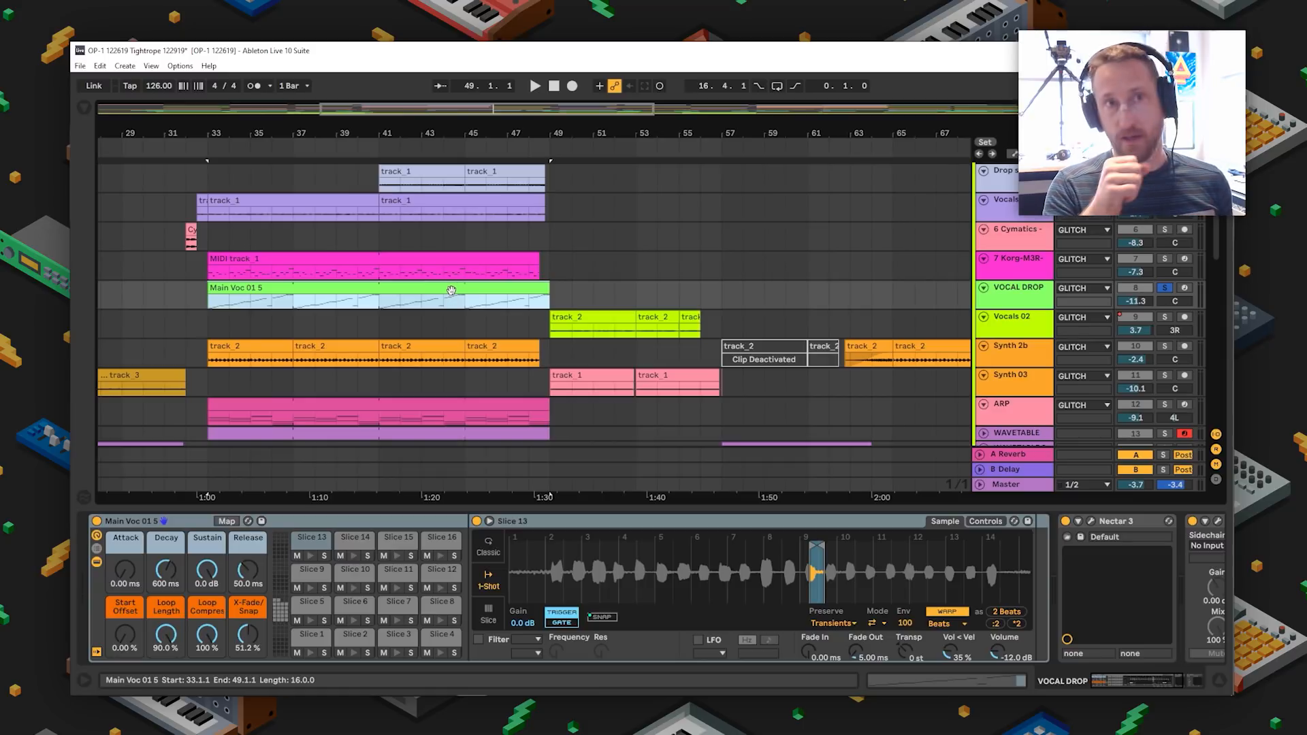
{"action": "scroll", "coordinate": [453, 293], "scroll_direction": "down", "scroll_amount": 1}
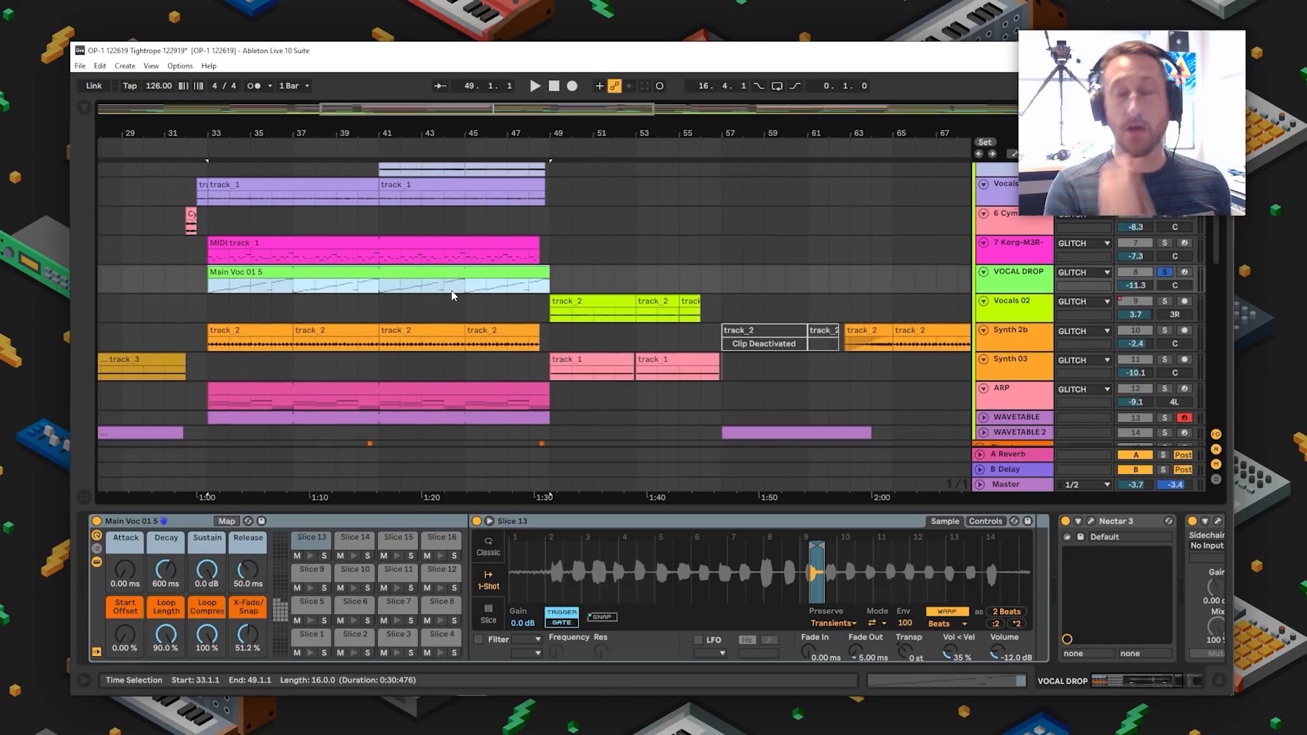
{"action": "key", "text": "space"}
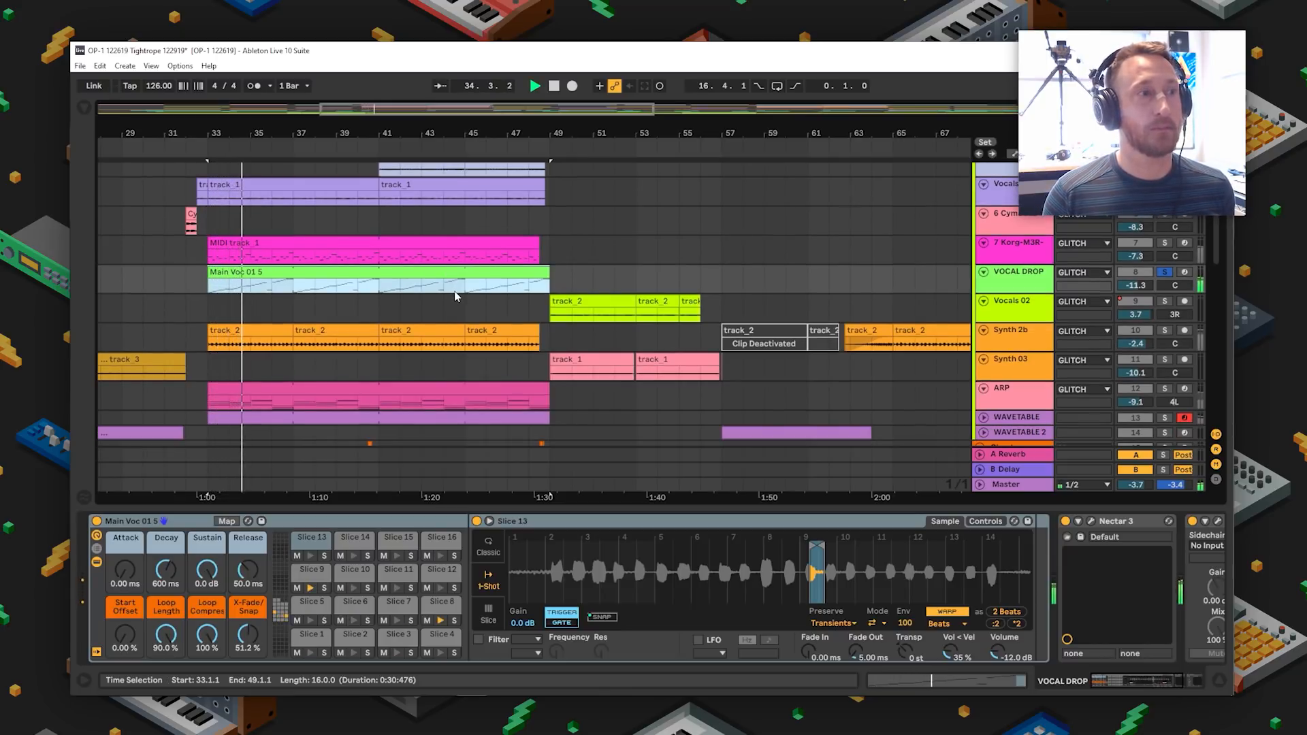
- Unsolo VOCAL DROP and play it in the full mix from 33.1.1, and solo it together with 7 Korg-M3R
{"action": "left_click", "coordinate": [1165, 273]}
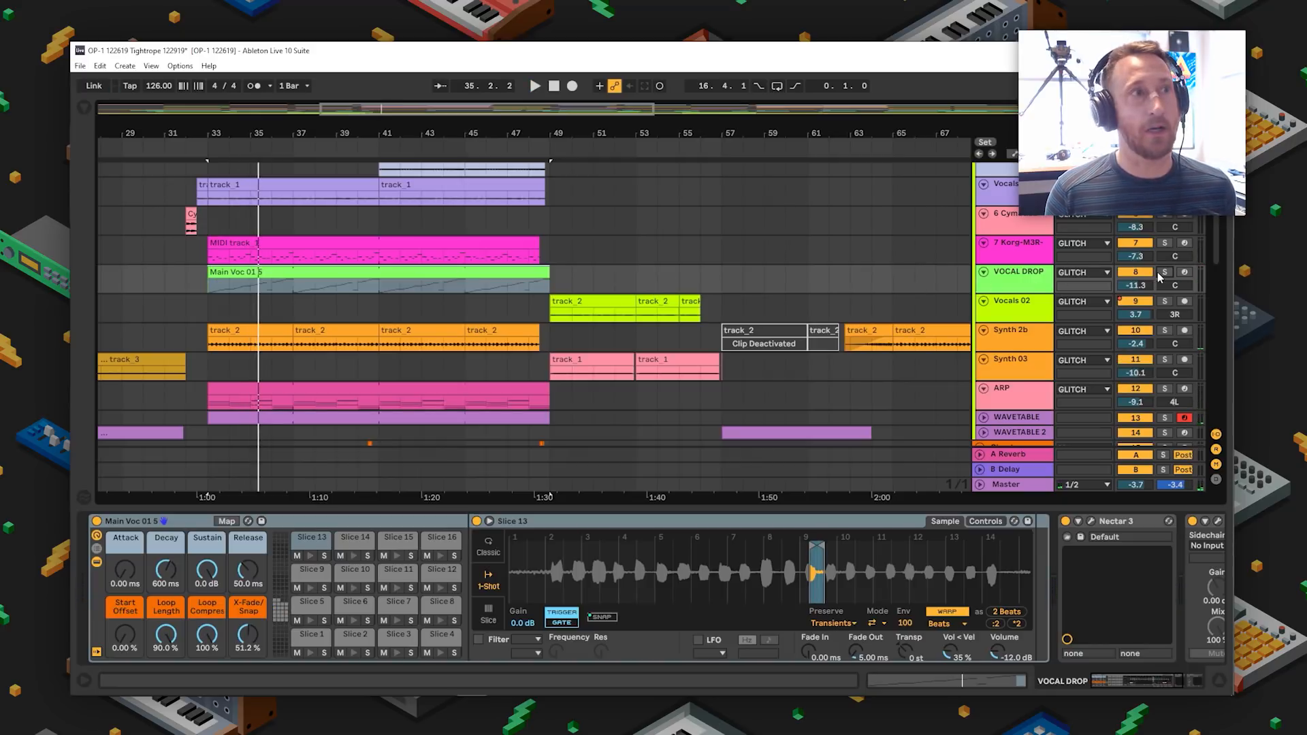
{"action": "key", "text": "space"}
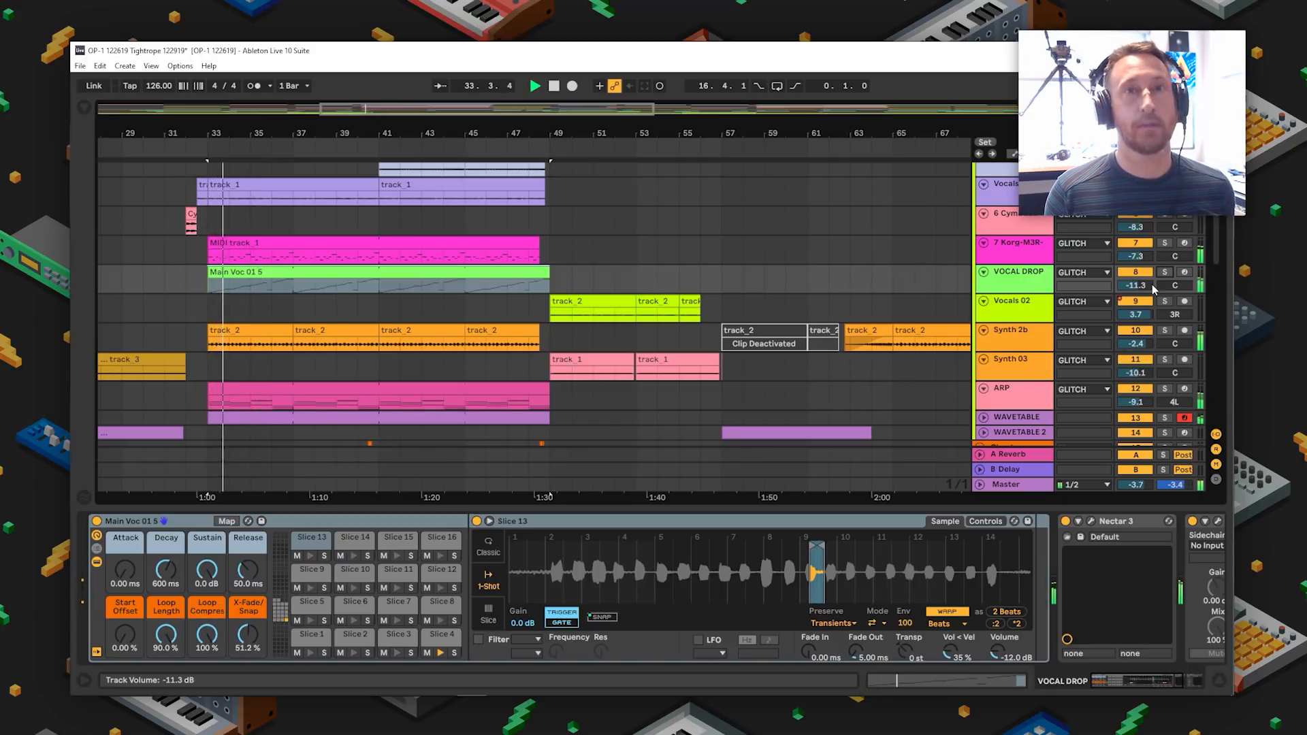
{"action": "left_click", "coordinate": [1165, 272]}
{"action": "left_click", "coordinate": [1165, 243], "text": "ctrl"}
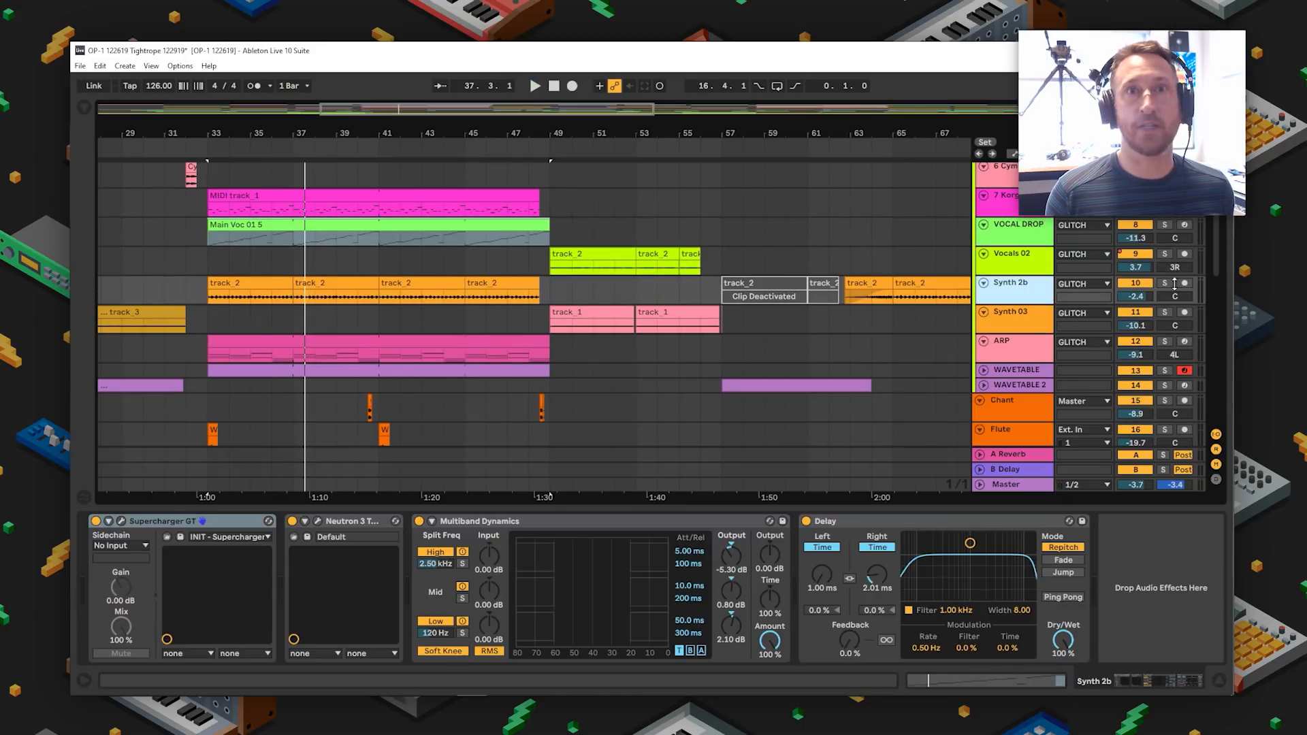
- Solo the Synth 2b track, play it and view its Neutron 3 Transient Shaper plug-in, closing its preset manager
{"action": "left_click", "coordinate": [1165, 284]}
{"action": "key", "text": "space"}
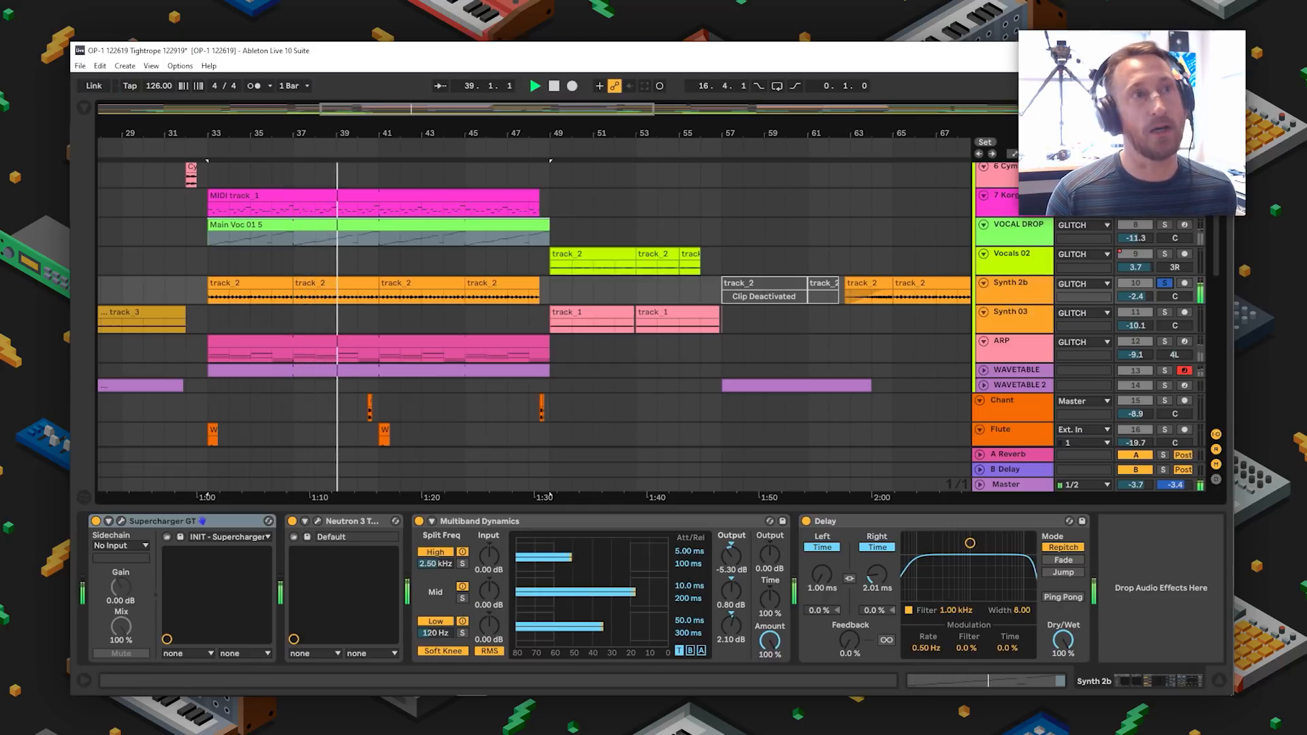
{"action": "left_click", "coordinate": [318, 521]}
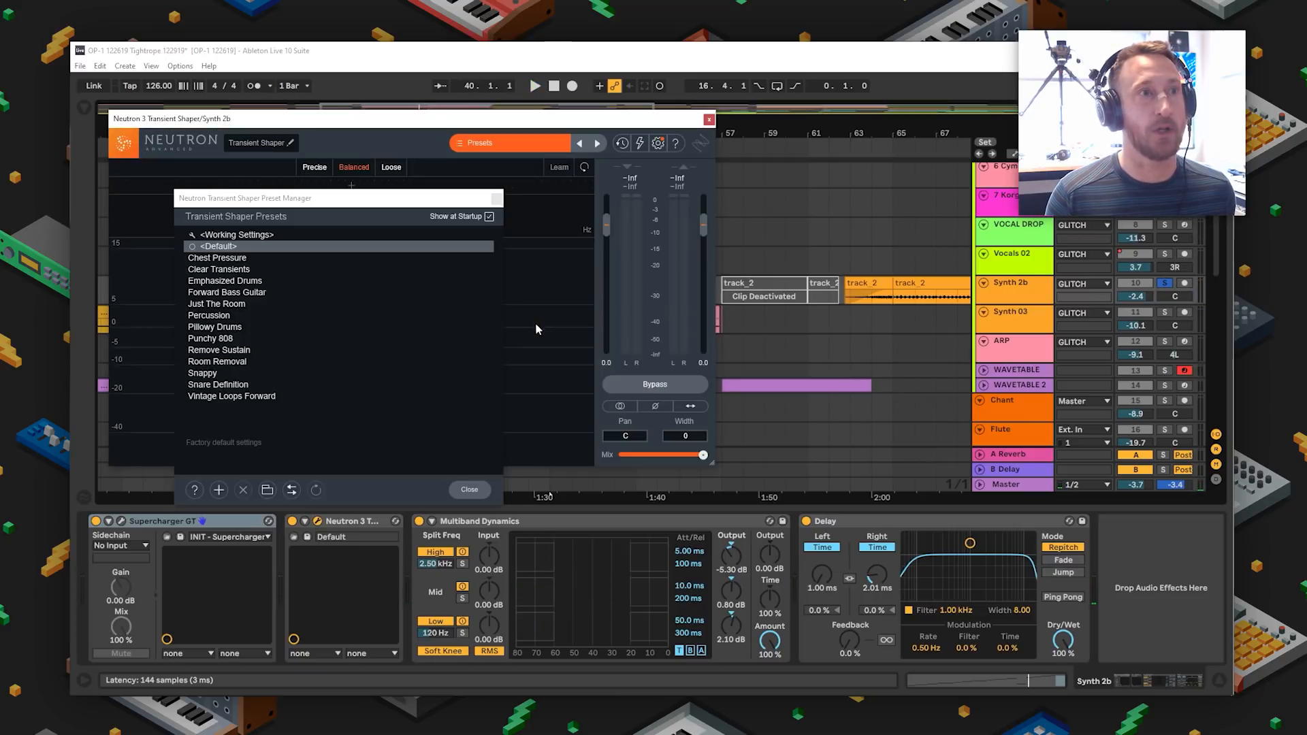
{"action": "left_click", "coordinate": [498, 200]}
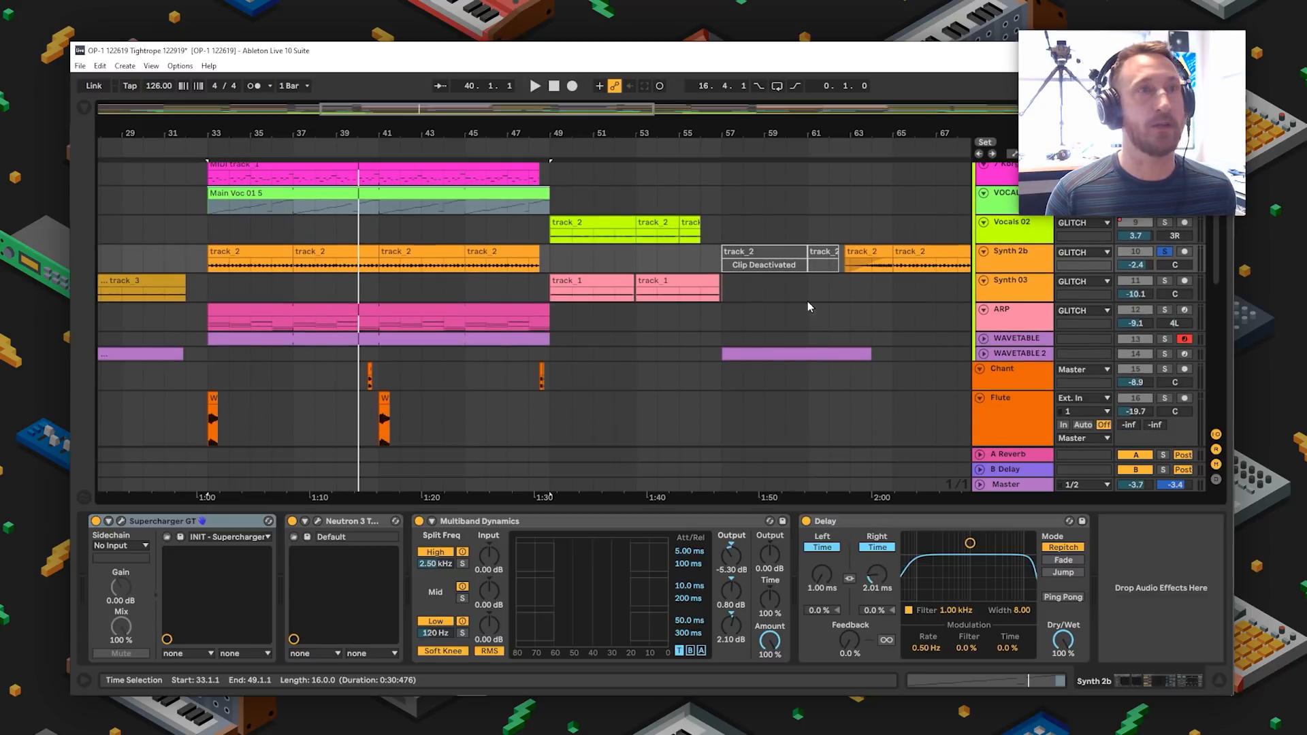
- Select the ARP clip from 33.1.1 to 49.1.1, solo the ARP track and save the set
{"action": "scroll", "coordinate": [807, 301], "scroll_direction": "down", "scroll_amount": 1}
{"action": "left_click", "coordinate": [317, 311]}
{"action": "key", "text": "ctrl+s"}
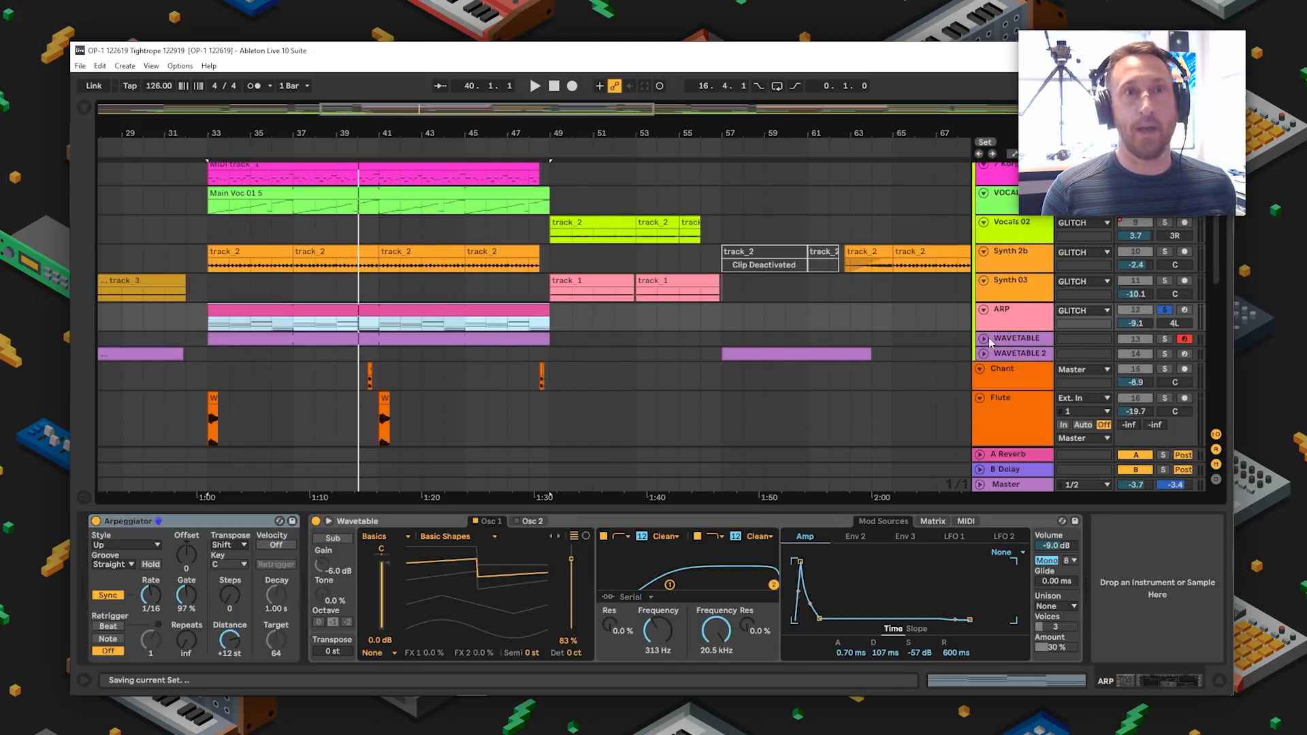
- Unfold the WAVETABLE and WAVETABLE 2 tracks and reduce the height of WAVETABLE 2
{"action": "left_click", "coordinate": [986, 340]}
{"action": "scroll", "coordinate": [599, 434], "scroll_direction": "down", "scroll_amount": 2}
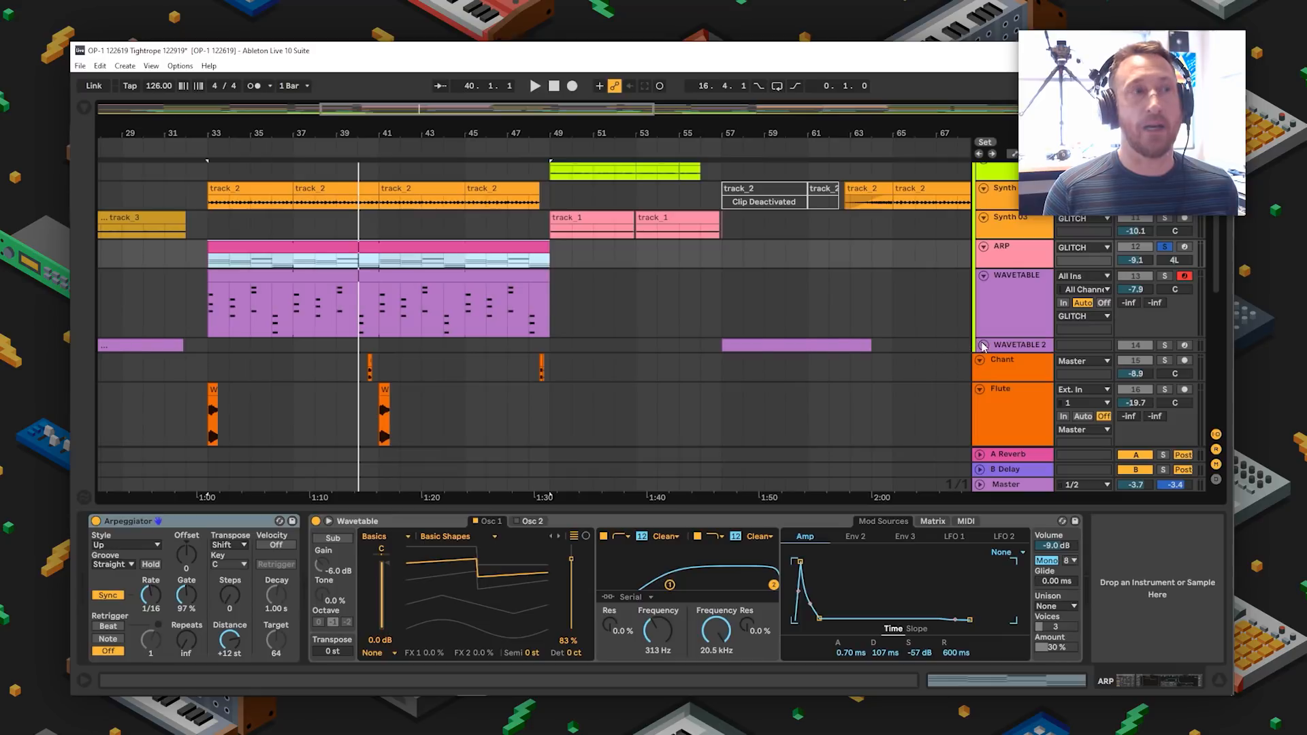
{"action": "left_click", "coordinate": [984, 346]}
{"action": "scroll", "coordinate": [488, 378], "scroll_direction": "up", "scroll_amount": 3}
{"action": "scroll", "coordinate": [749, 384], "scroll_direction": "down", "scroll_amount": 5}
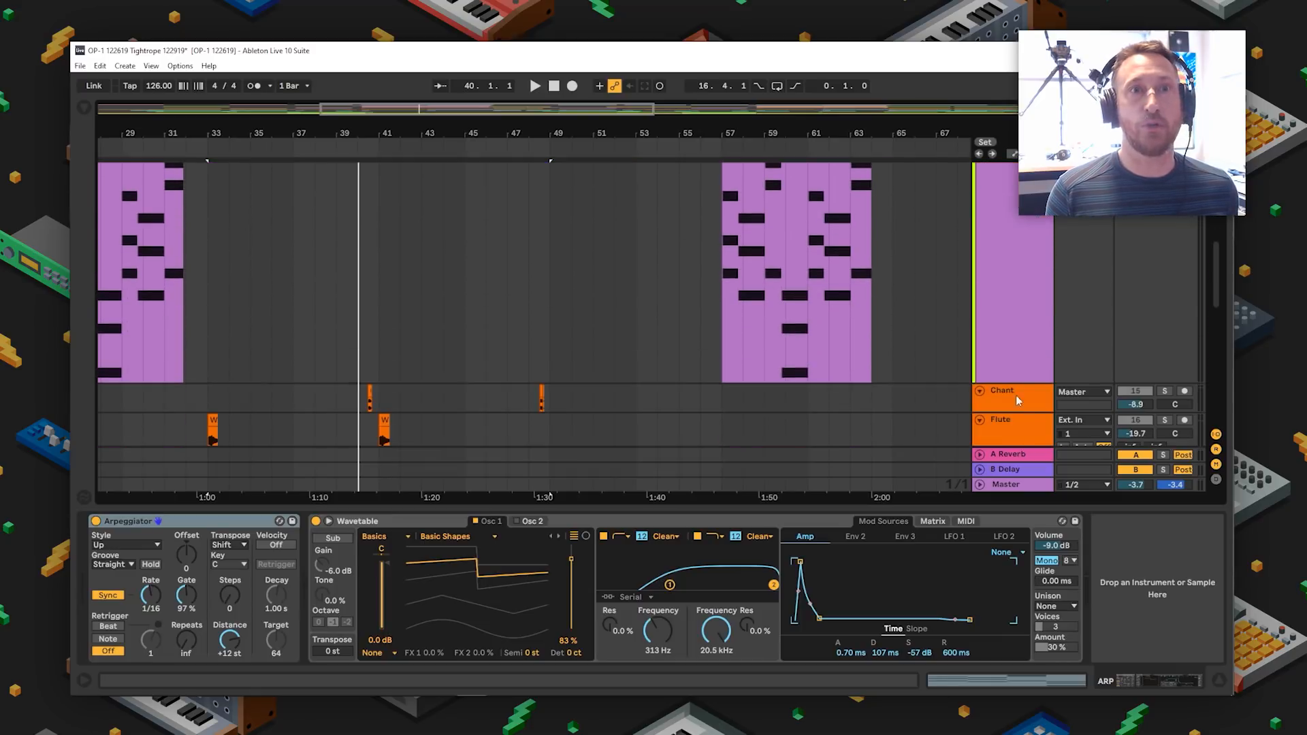
{"action": "left_click_drag", "start_coordinate": [1018, 381], "coordinate": [1029, 194]}
{"action": "scroll", "coordinate": [896, 376], "scroll_direction": "up", "scroll_amount": 4}
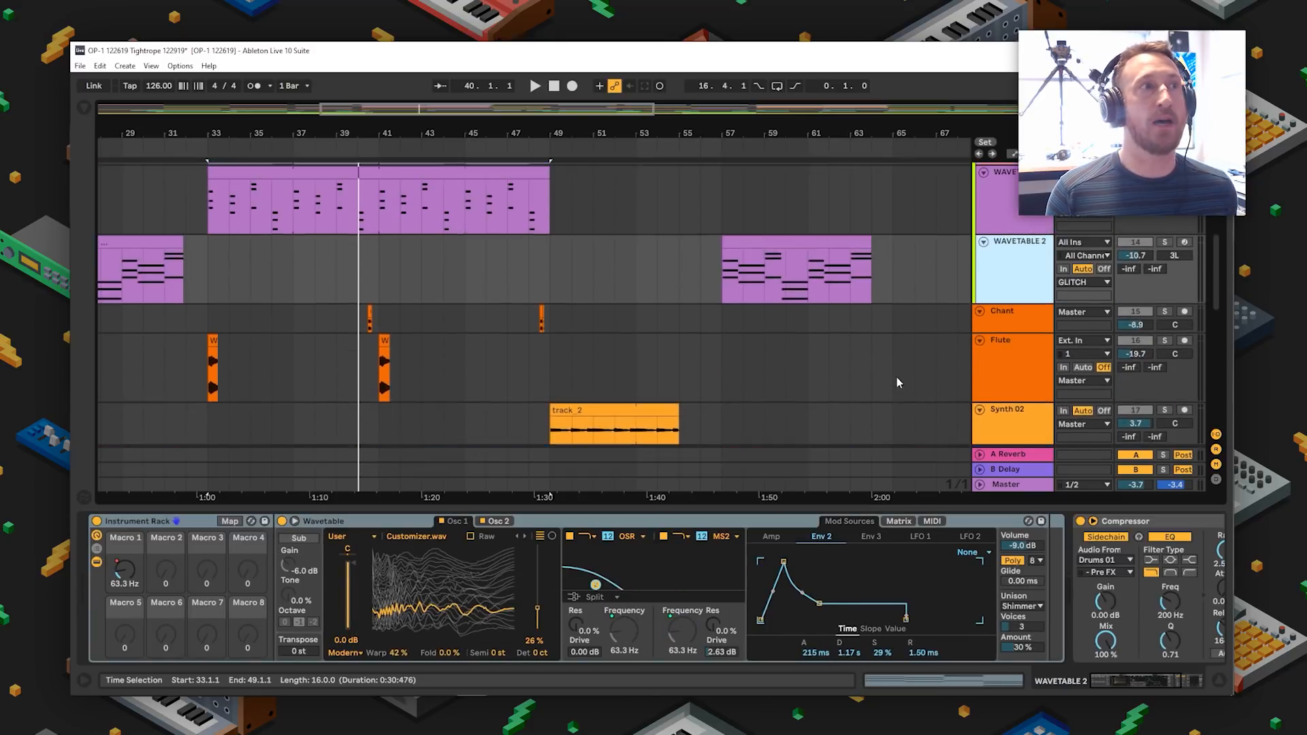
- Show the WAVETABLE track's devices and select its MIDI clip from 33.1.1 to 49.1.1
{"action": "scroll", "coordinate": [893, 358], "scroll_direction": "up", "scroll_amount": 2}
{"action": "left_click", "coordinate": [1032, 344]}
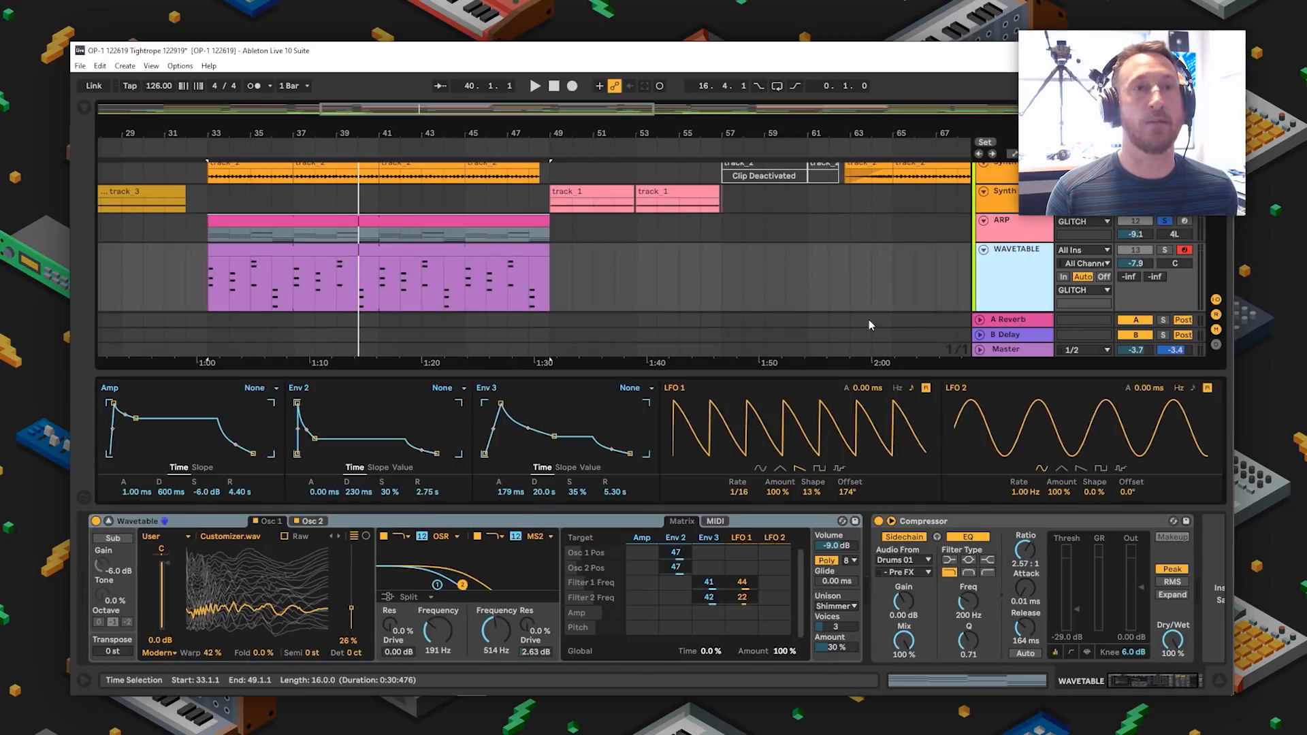
{"action": "left_click", "coordinate": [386, 245]}
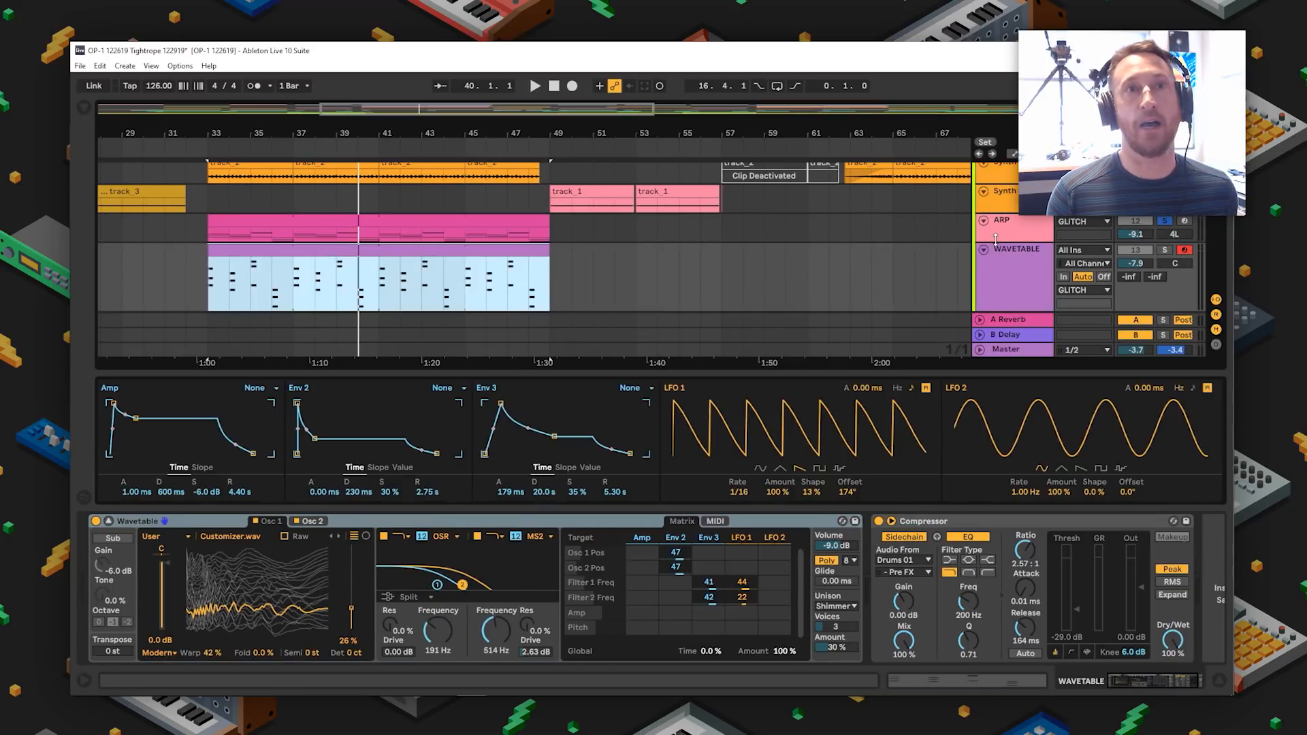
- Enlarge the ARP track, play it from 33.1.1 soloed and in the full mix, and show its Arpeggiator and Wavetable devices
{"action": "left_click_drag", "start_coordinate": [995, 241], "coordinate": [996, 280]}
{"action": "key", "text": "space"}
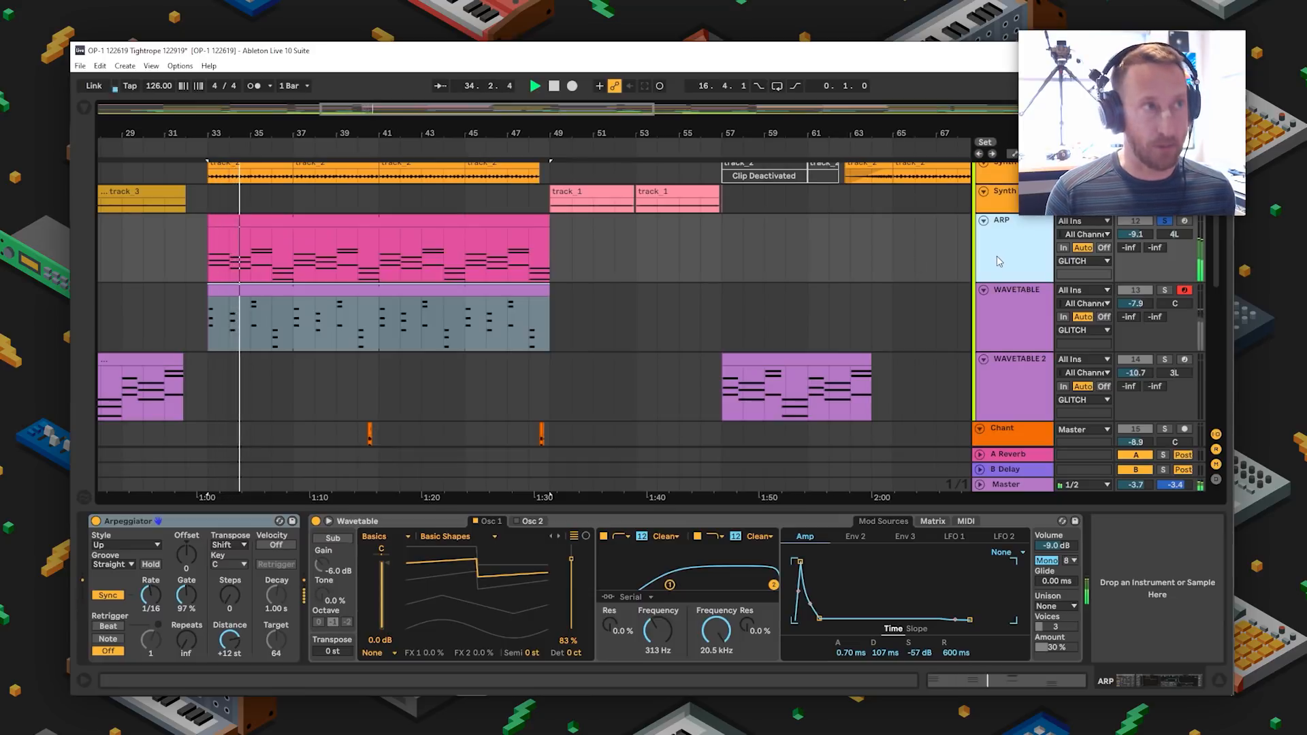
{"action": "left_click", "coordinate": [1166, 223]}
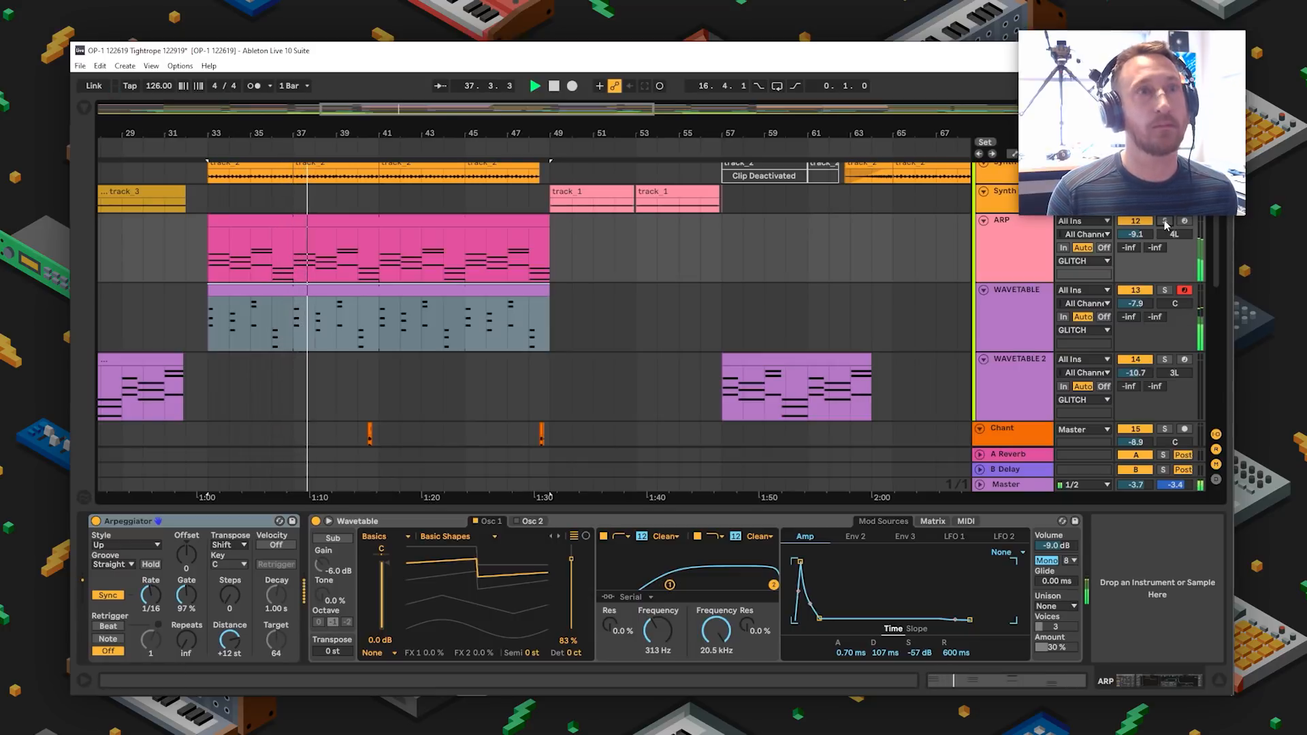
{"action": "key", "text": "space"}
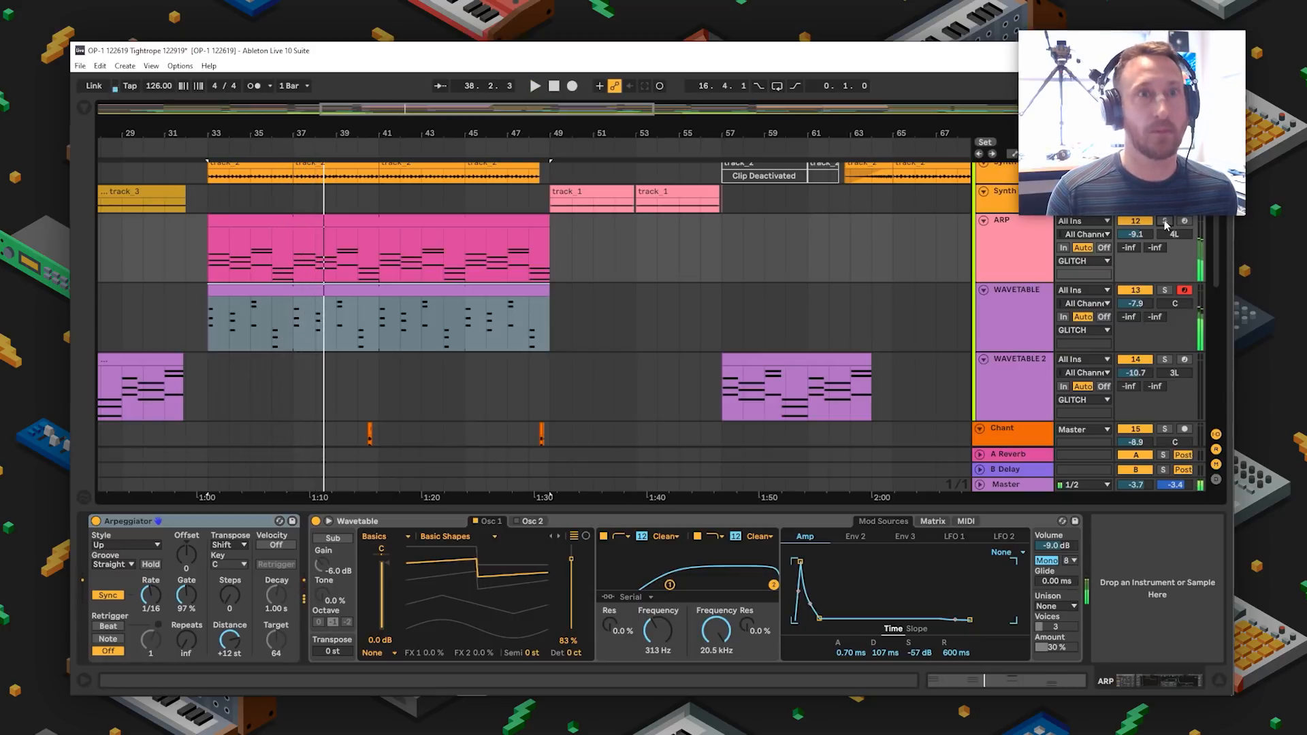
{"action": "left_click", "coordinate": [1039, 231]}
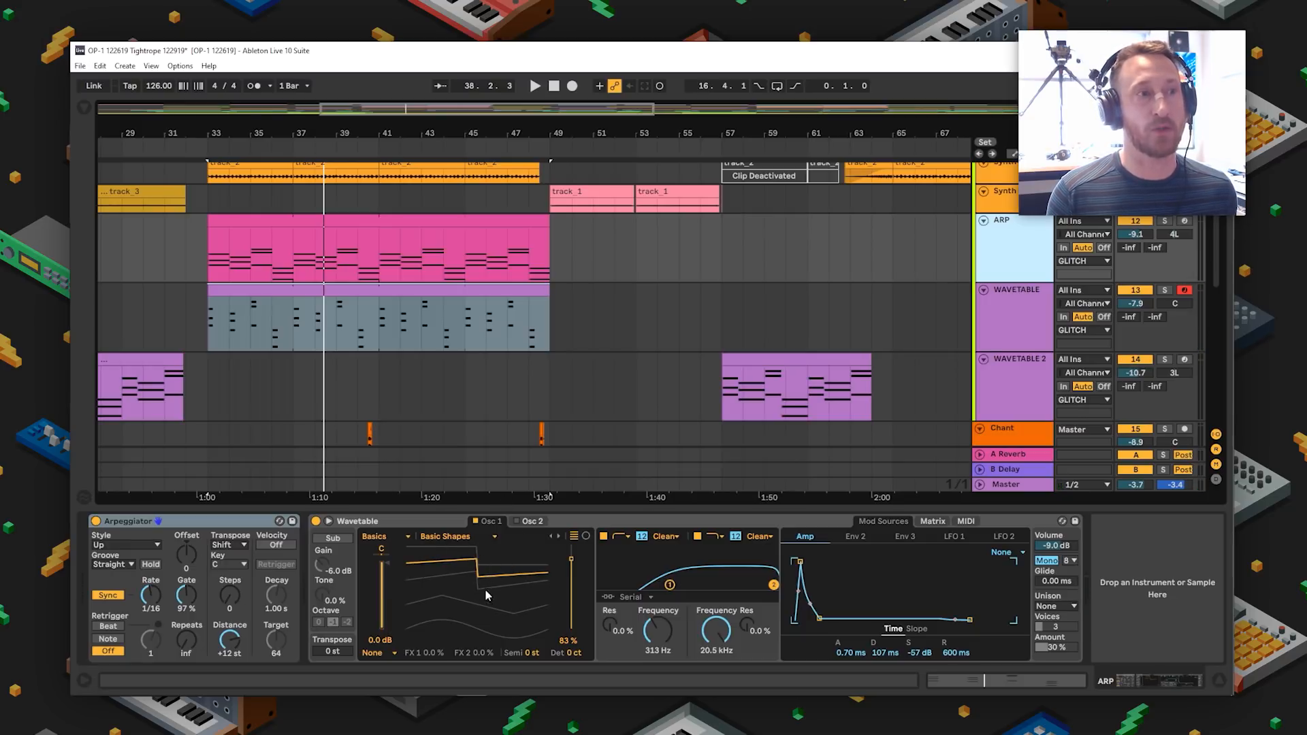
- Solo the WAVETABLE track, play it from 33.1.1 and enlarge the Wavetable editor to show both oscillators
{"action": "left_click", "coordinate": [1011, 303]}
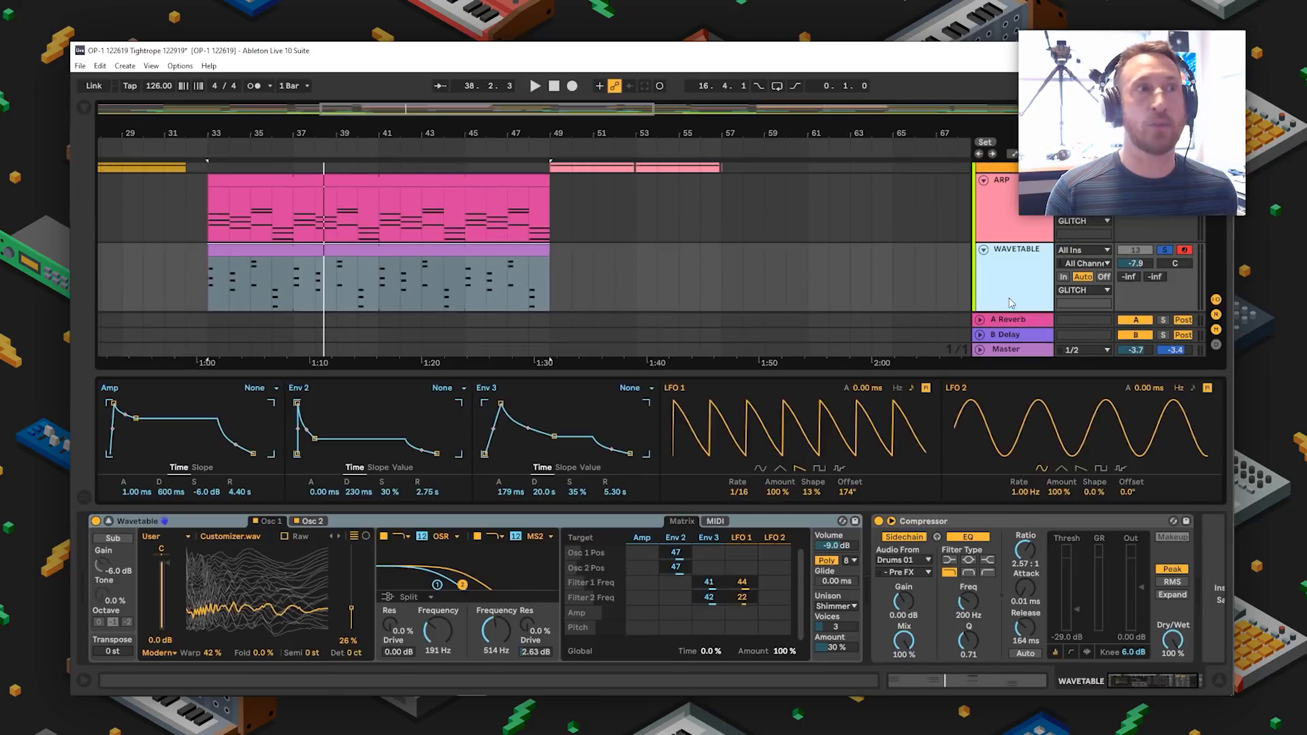
{"action": "key", "text": "space"}
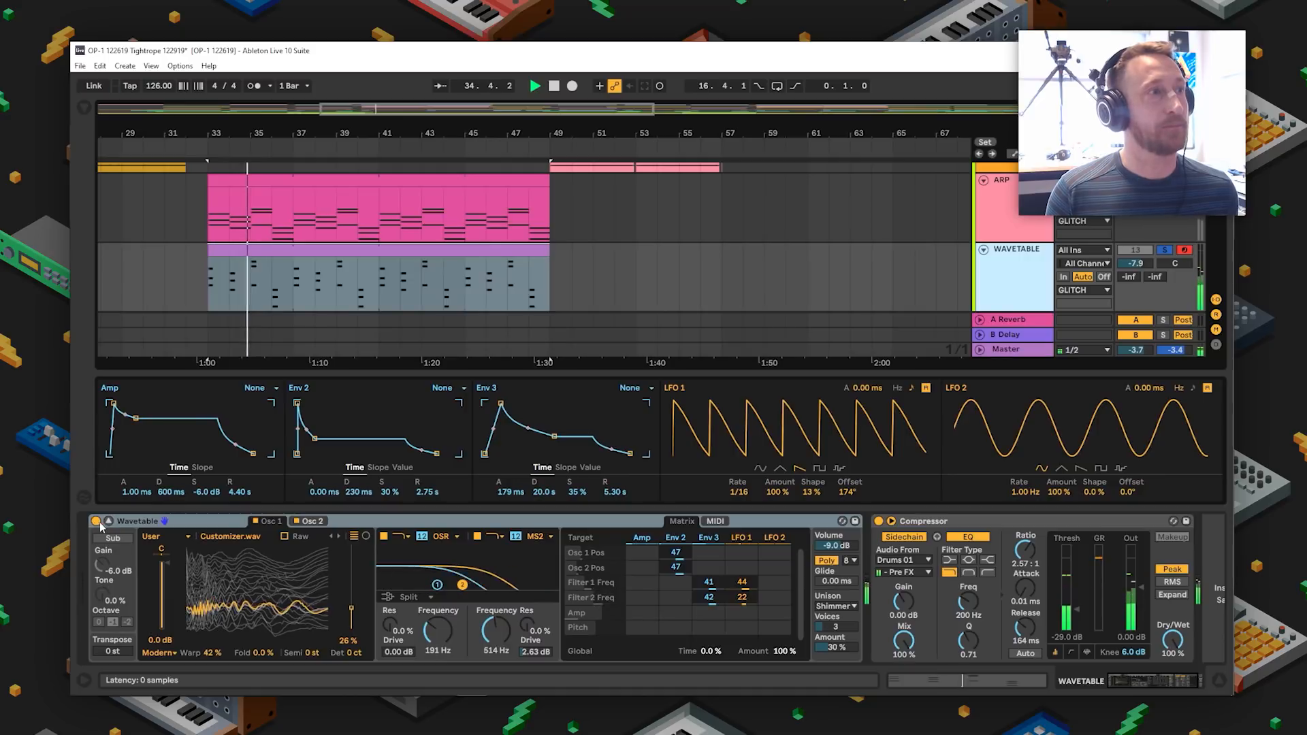
{"action": "left_click_drag", "start_coordinate": [197, 371], "coordinate": [194, 234]}
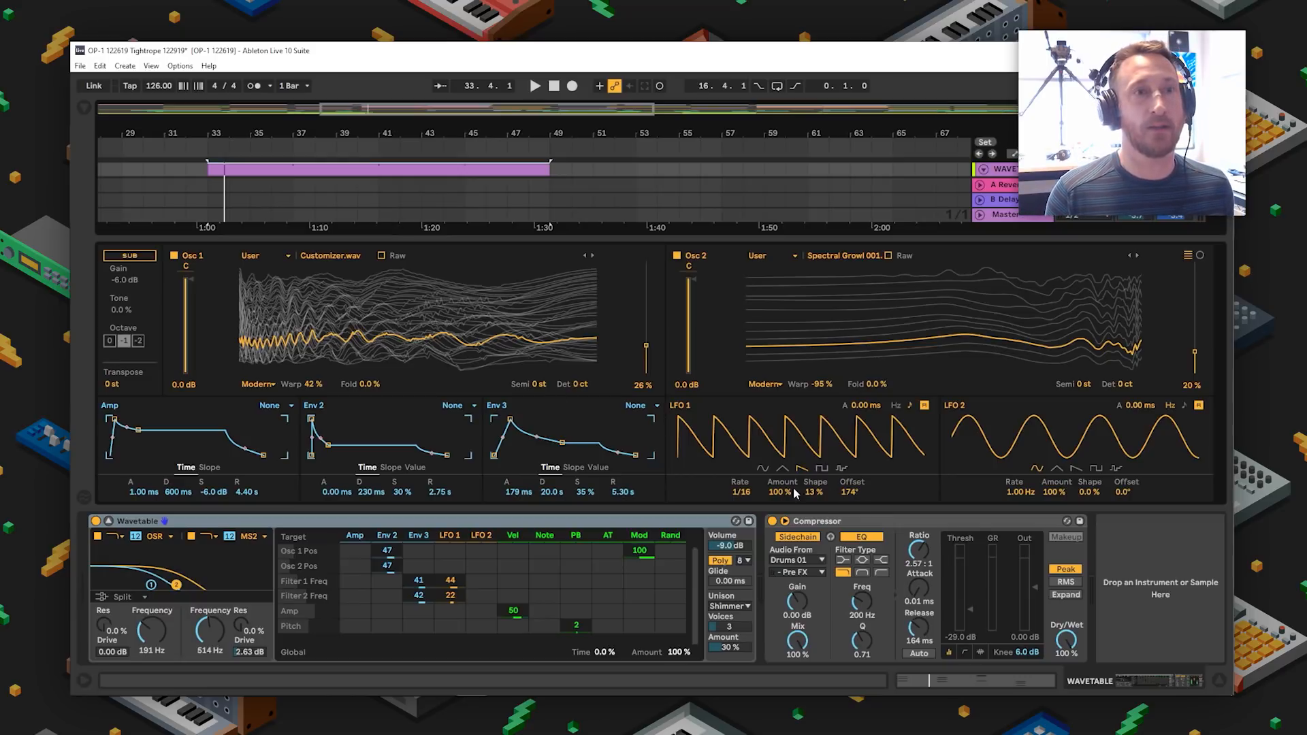
- Compare the soloed WAVETABLE part with LFO 1's amount at 0% and at 100%, leaving it at 100%
{"action": "key", "text": "space"}
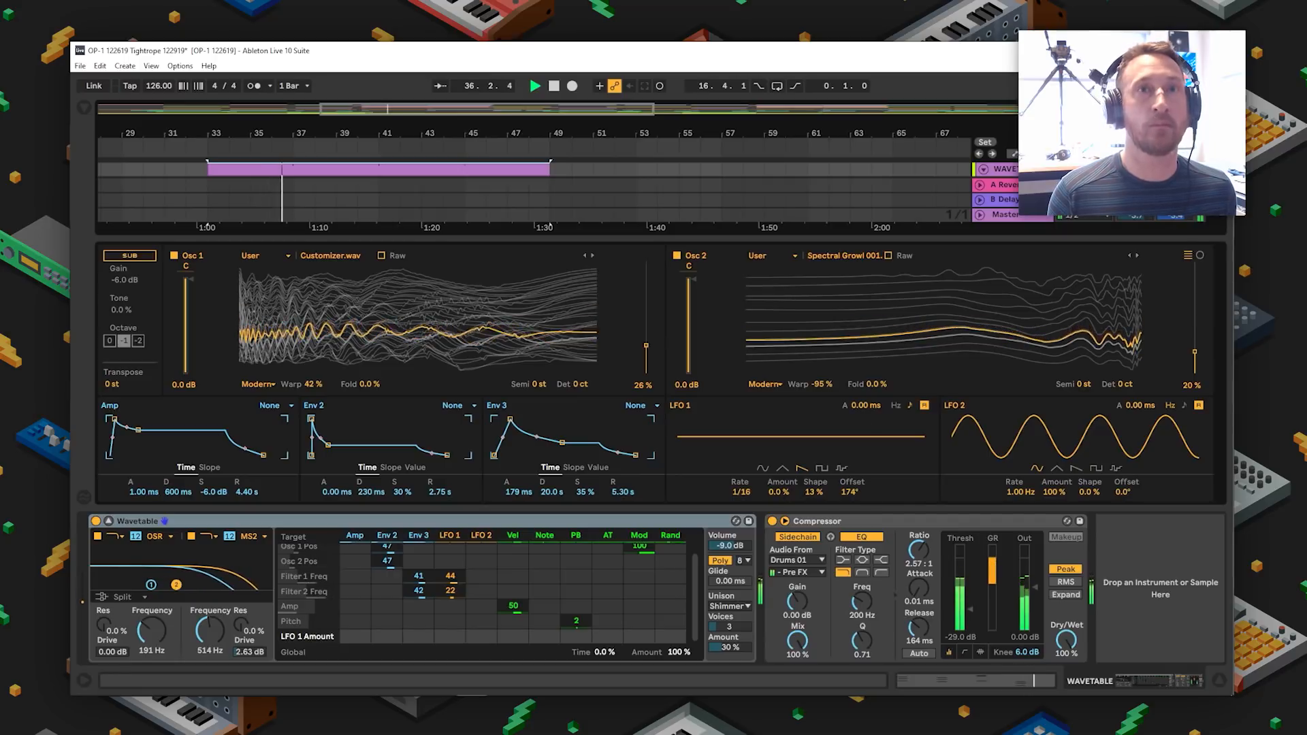
{"action": "key", "text": "space"}
{"action": "double_click", "coordinate": [769, 492]}
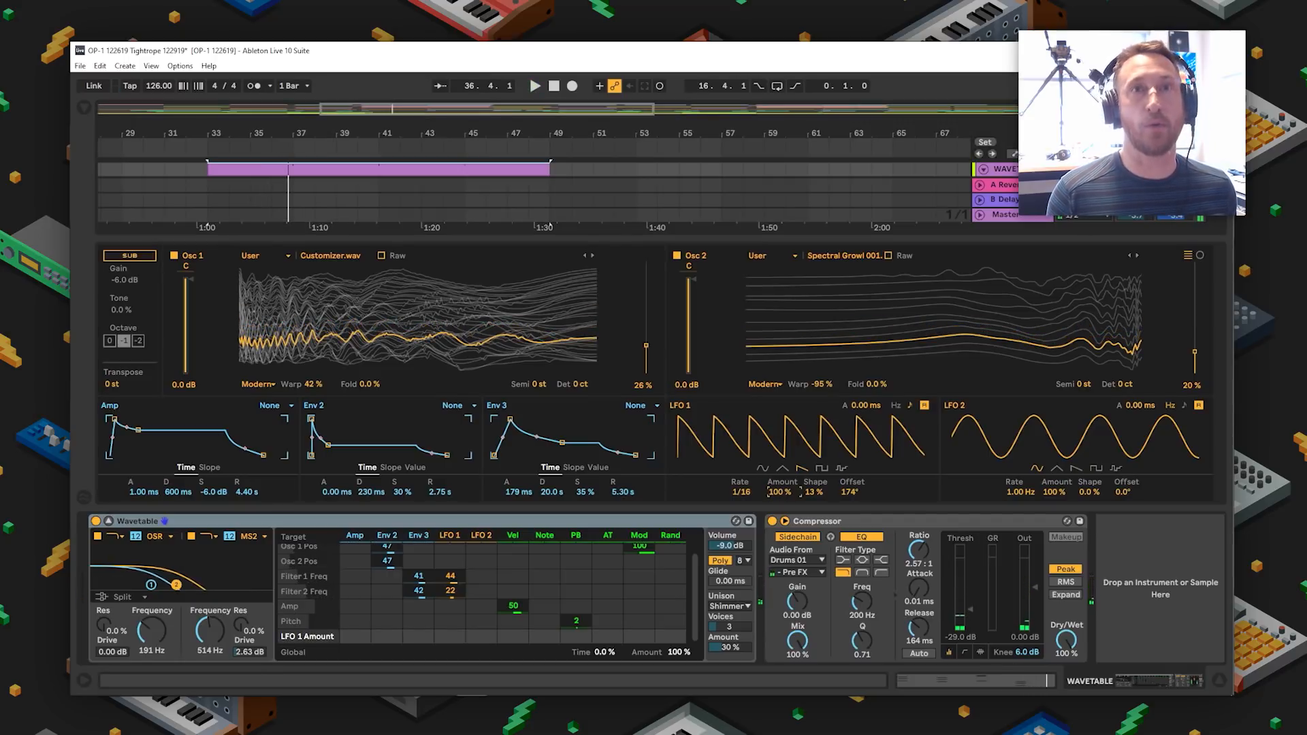
{"action": "key", "text": "space"}
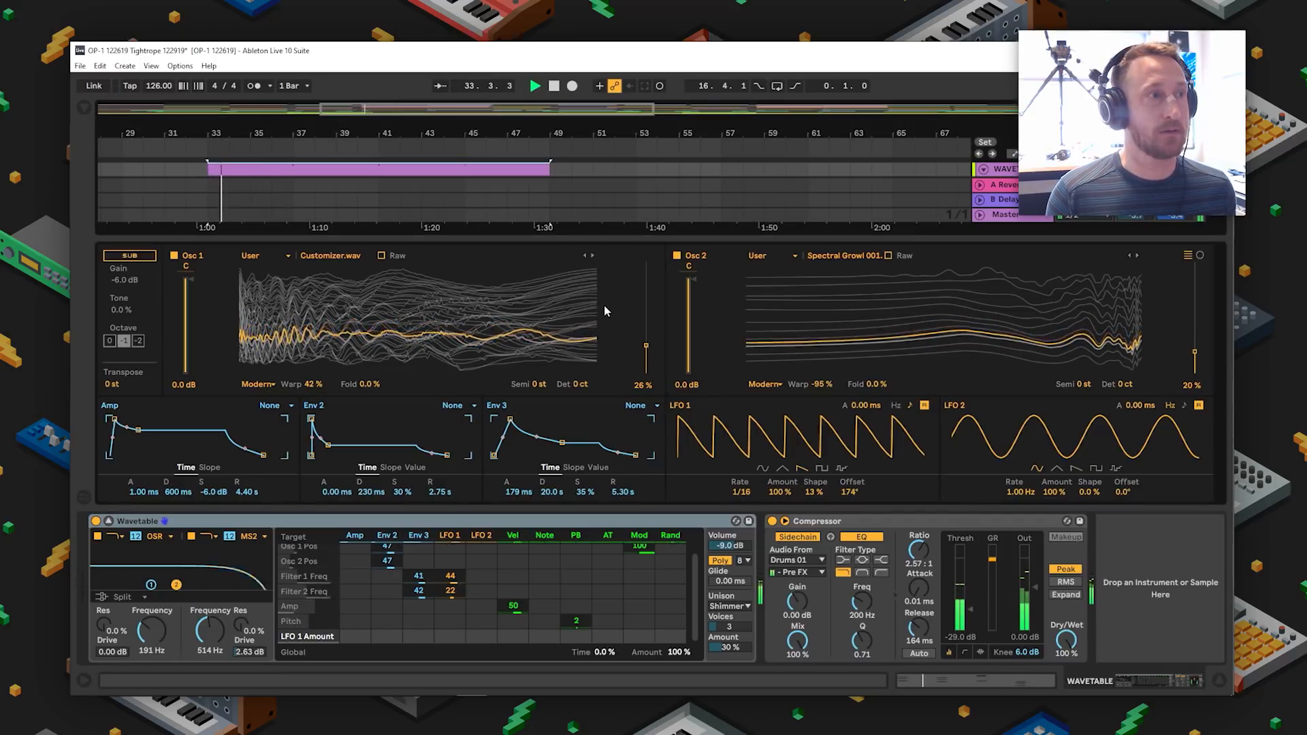
{"action": "key", "text": "space"}
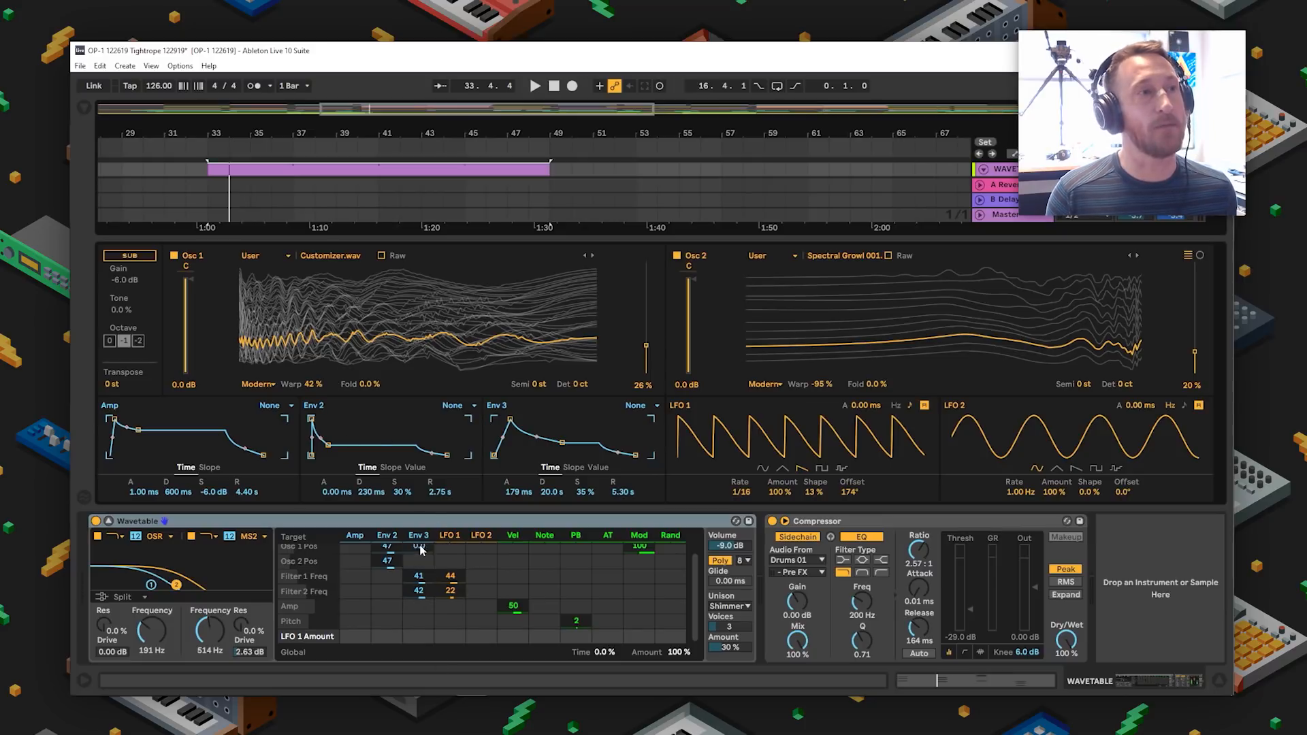
- Play the WAVETABLE part with Osc 2 and Osc 1 switched off in turn, re-enable both and shrink the device editor
{"action": "key", "text": "space"}
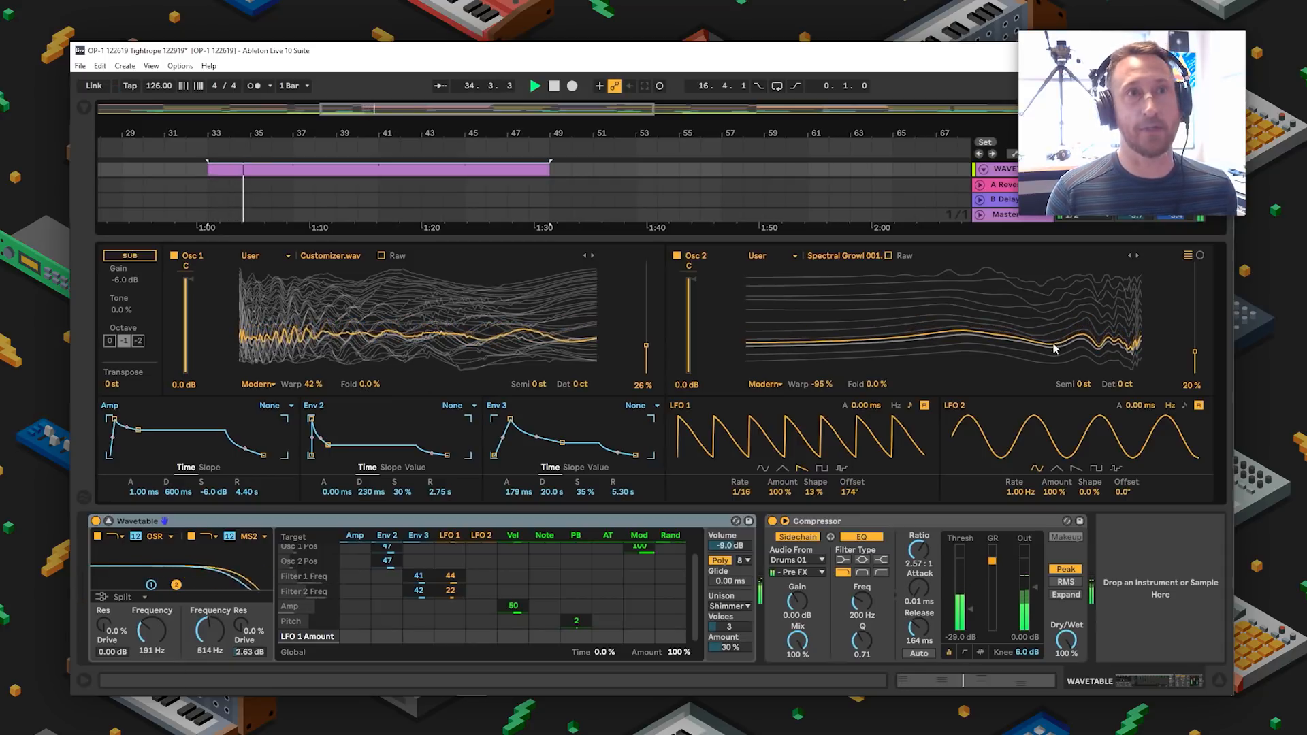
{"action": "left_click", "coordinate": [678, 256]}
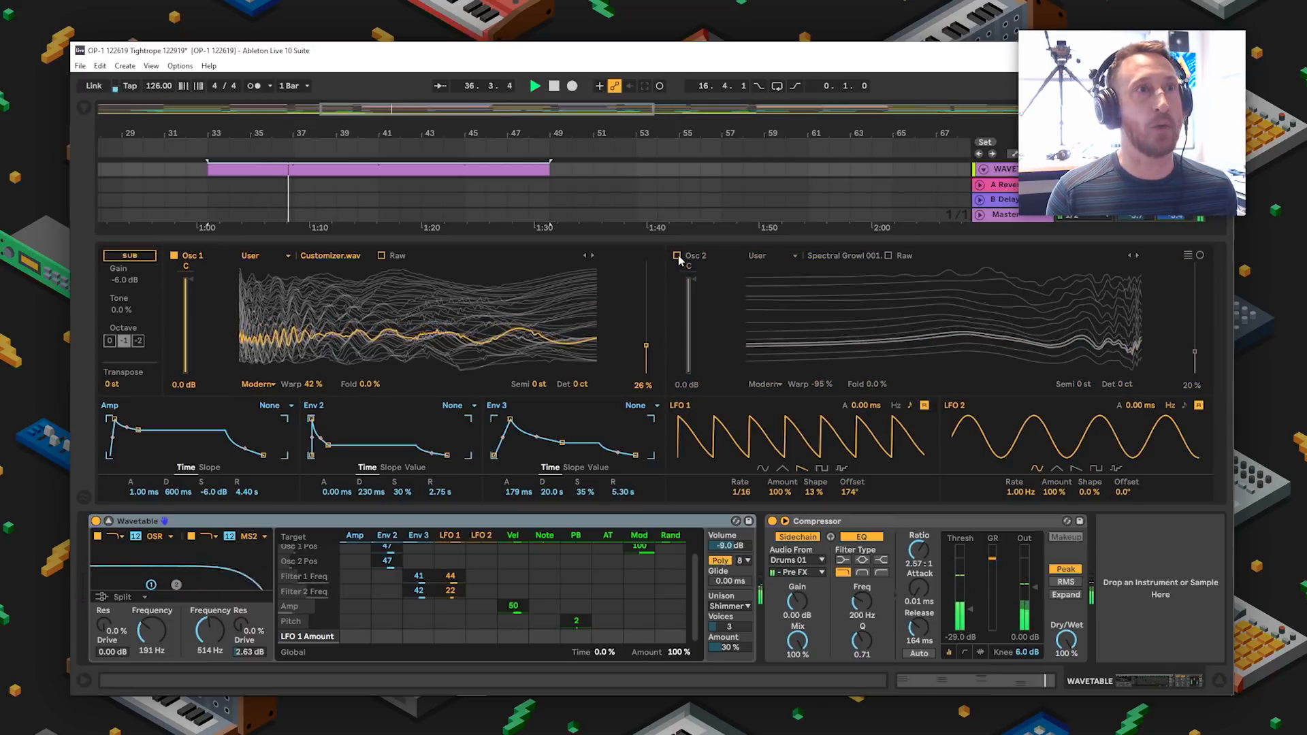
{"action": "left_click", "coordinate": [677, 256]}
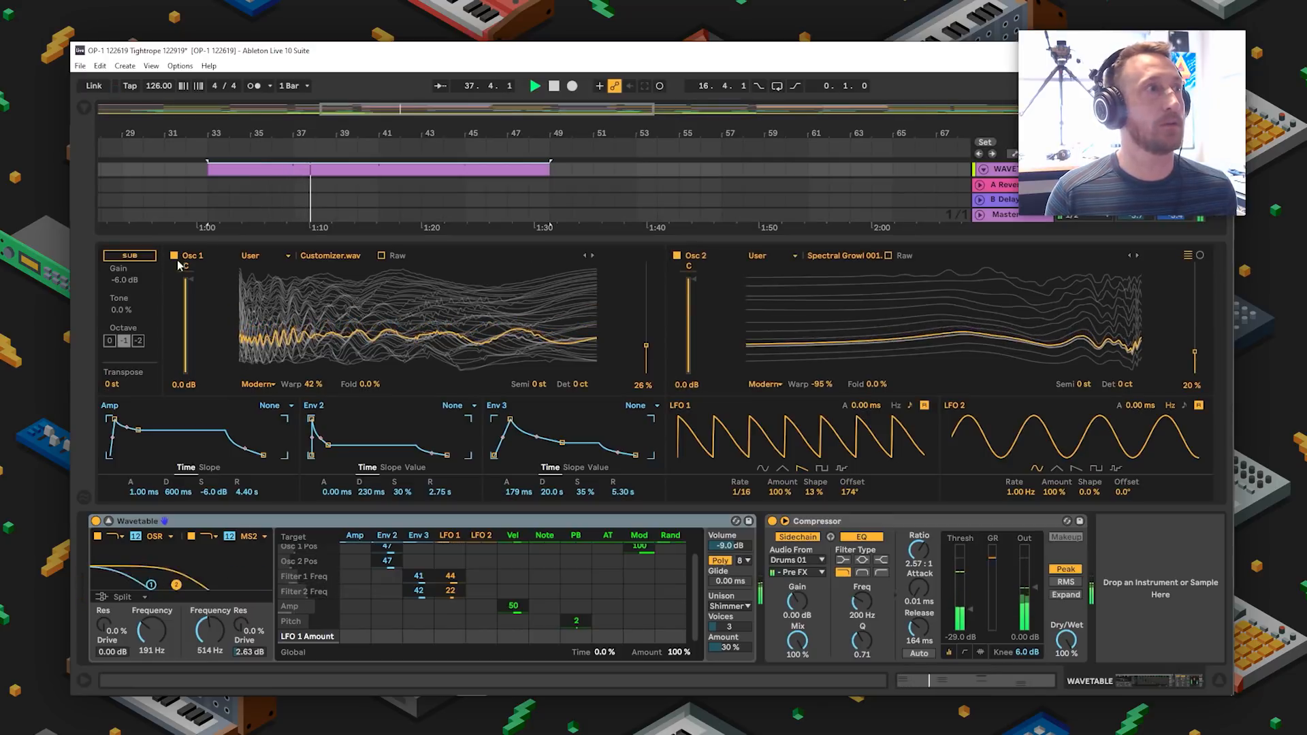
{"action": "left_click", "coordinate": [174, 256]}
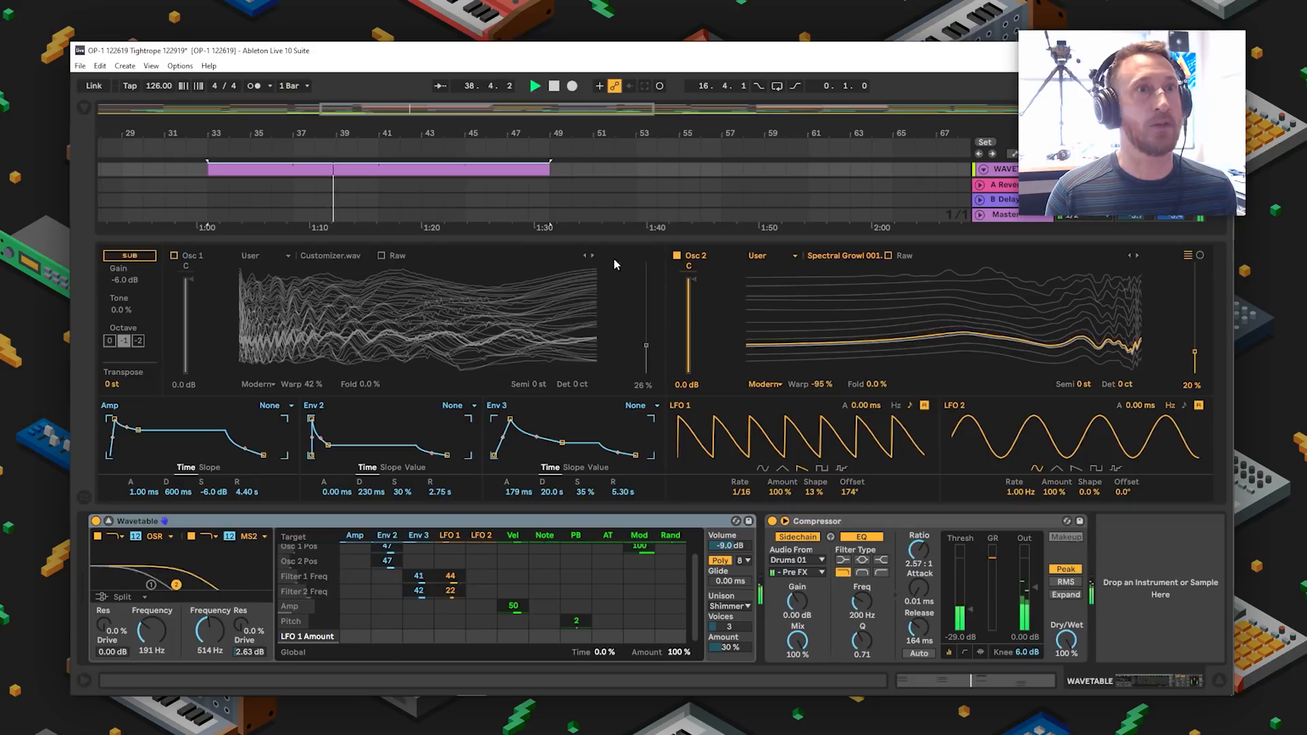
{"action": "left_click", "coordinate": [174, 256]}
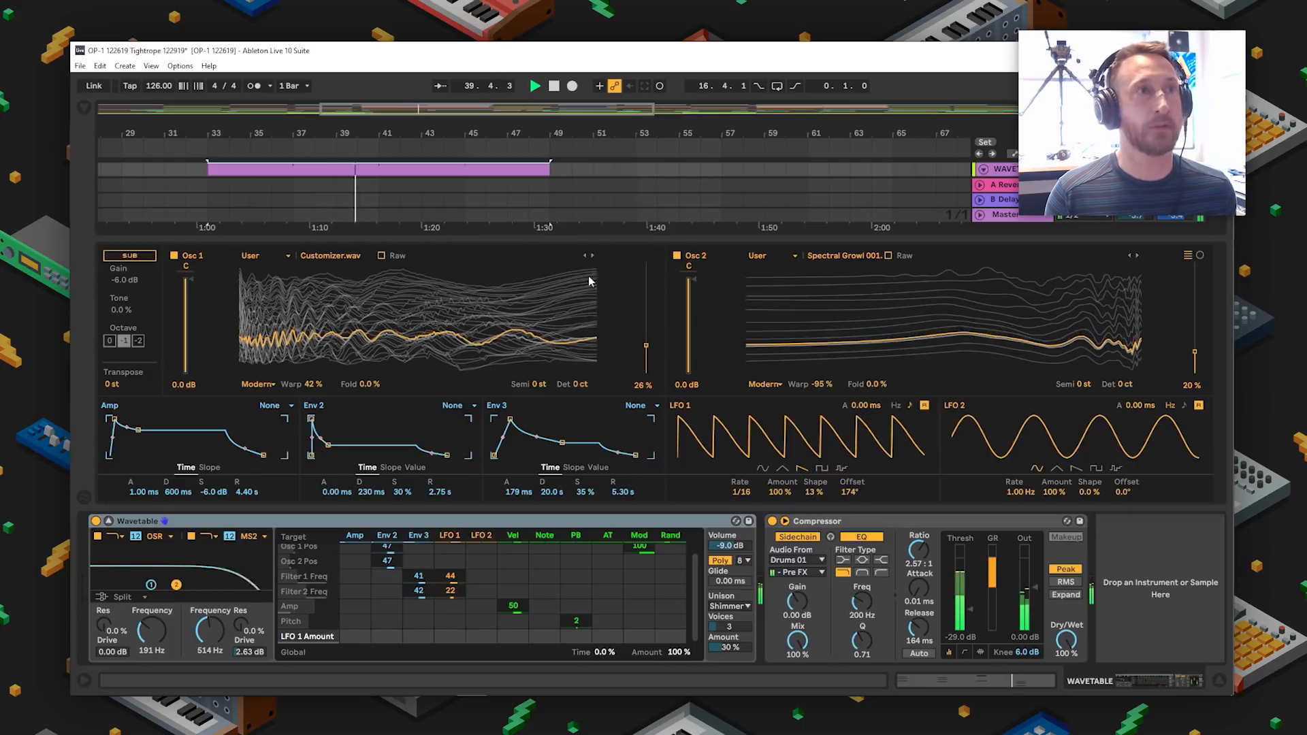
{"action": "left_click_drag", "start_coordinate": [610, 238], "coordinate": [618, 403]}
{"action": "key", "text": "space"}
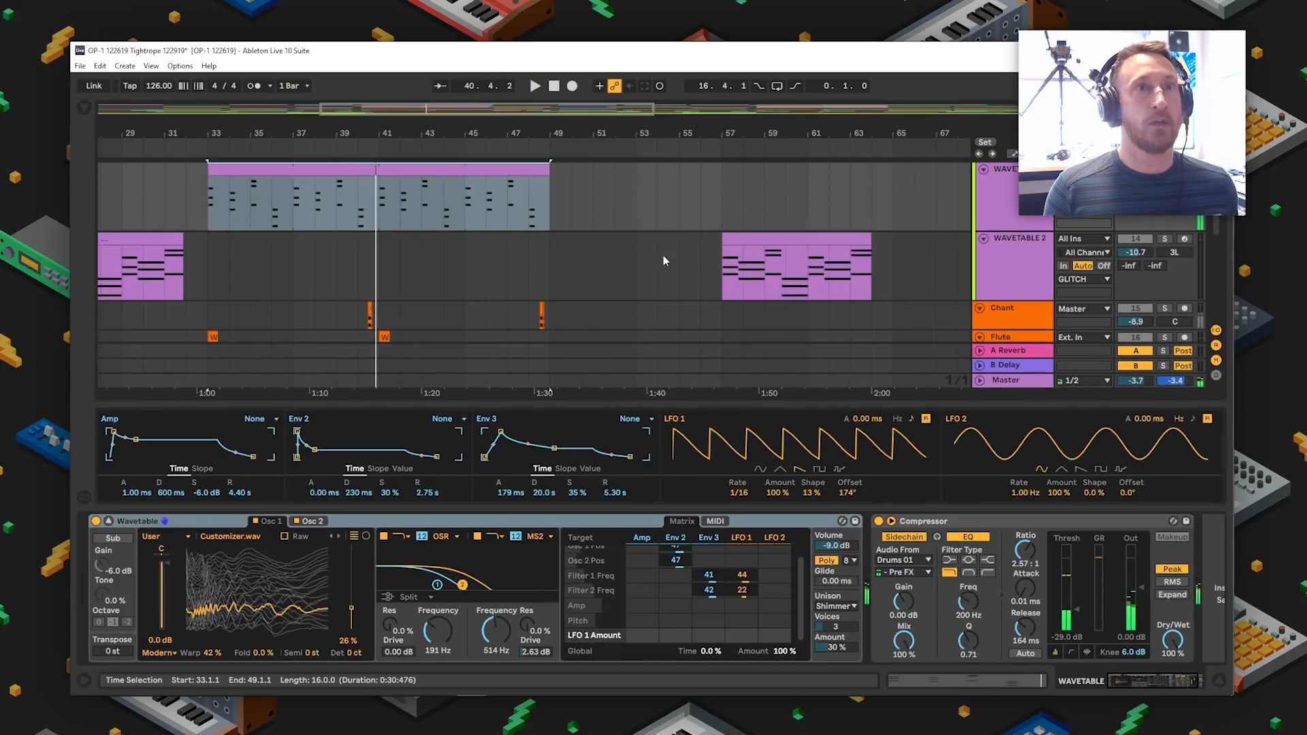
- Select the WAVETABLE 2 clip at 25.1.1 and play it in the mix with its track deactivated, leaving the track active
{"action": "left_click_drag", "start_coordinate": [952, 109], "coordinate": [812, 101]}
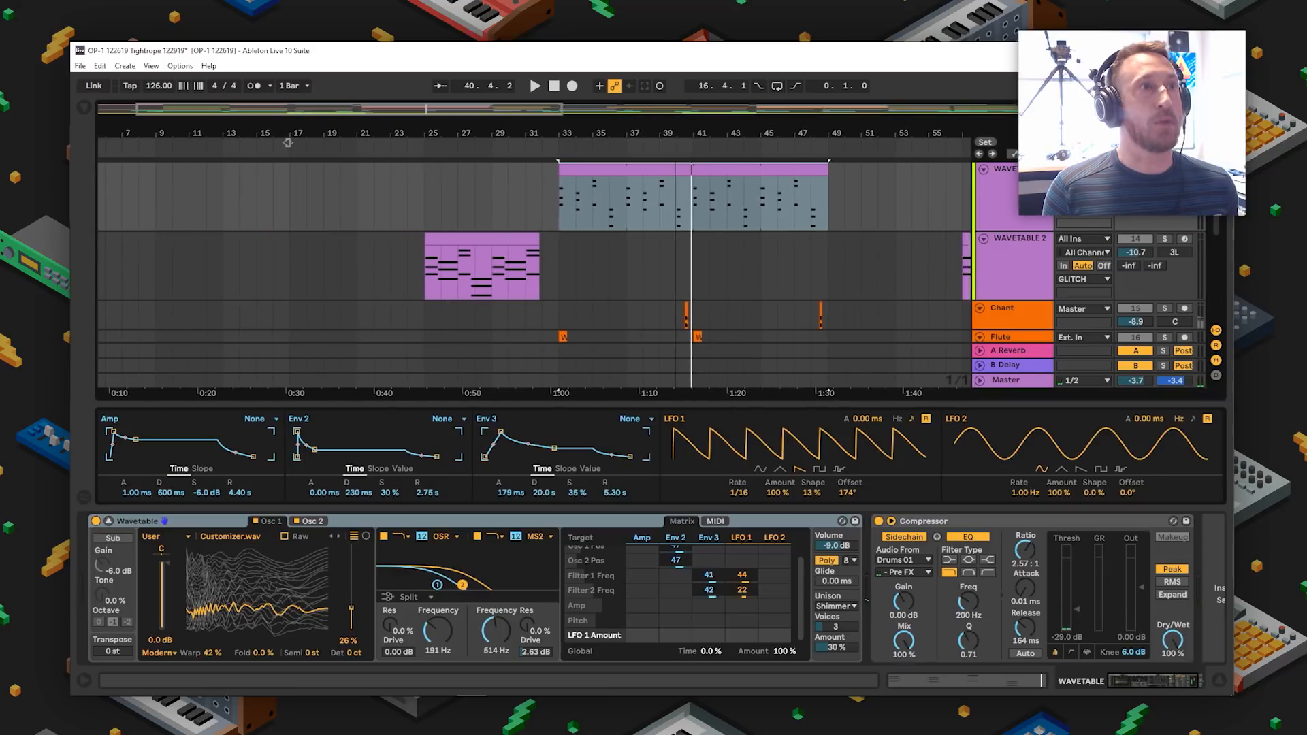
{"action": "left_click", "coordinate": [490, 241]}
{"action": "left_click", "coordinate": [448, 284]}
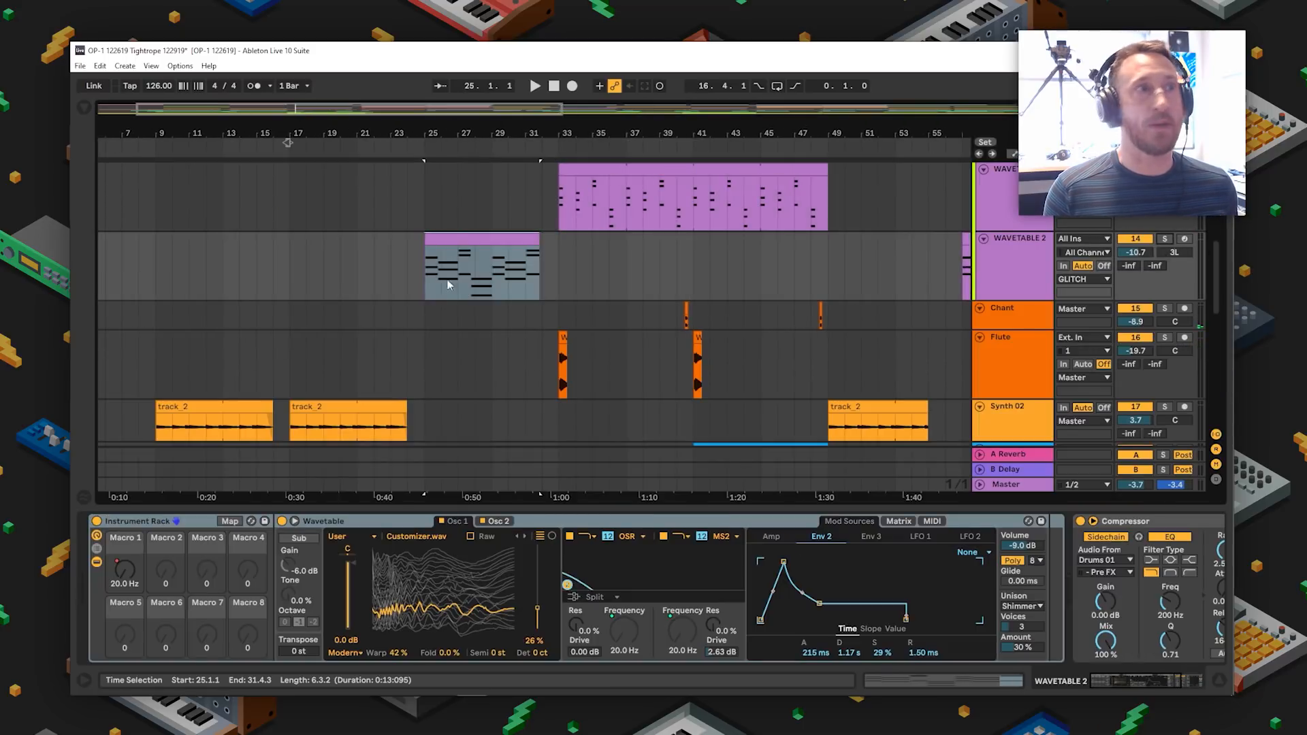
{"action": "left_click", "coordinate": [1135, 240]}
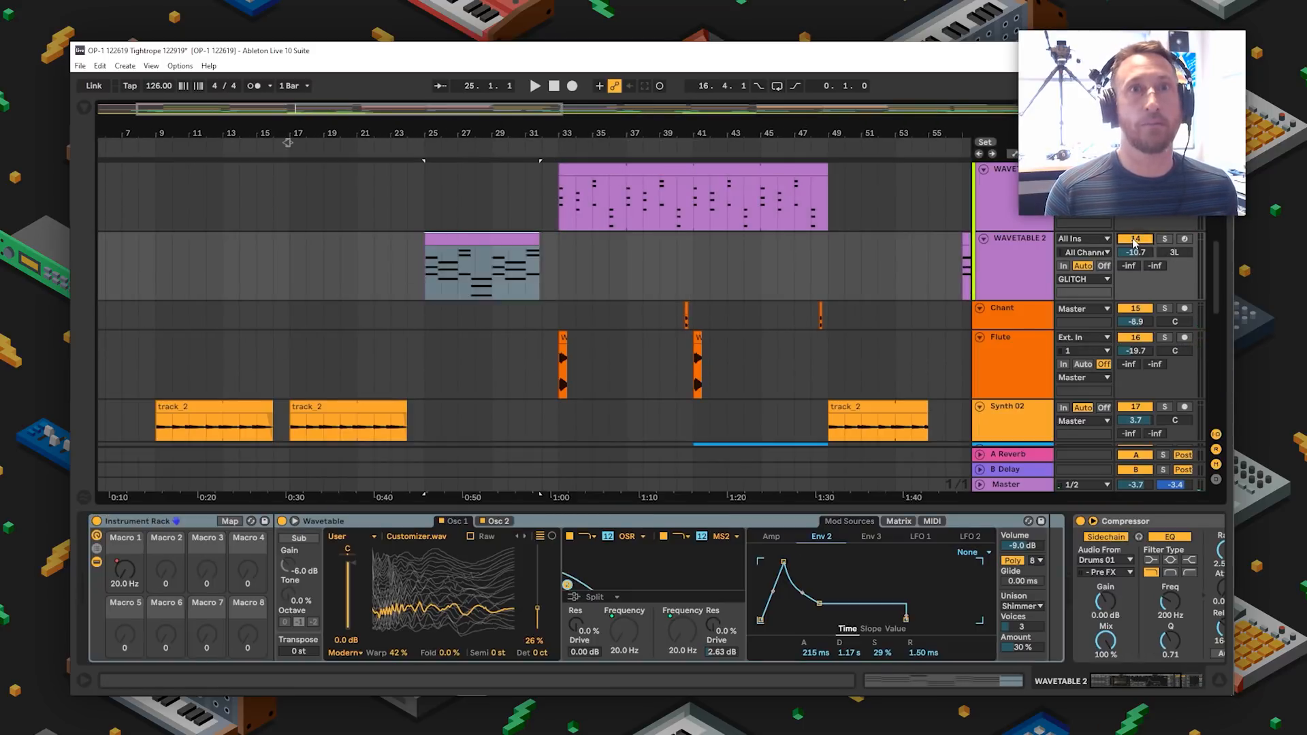
{"action": "key", "text": "space"}
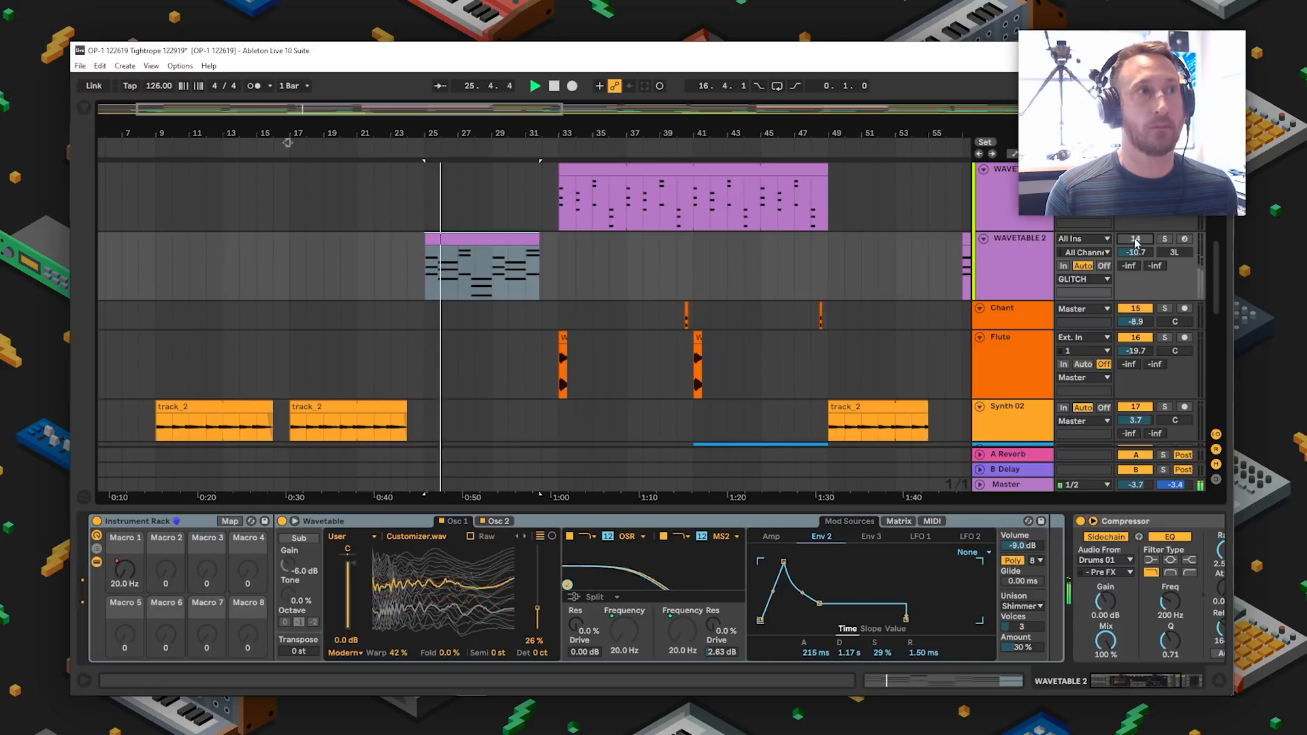
{"action": "left_click", "coordinate": [1135, 239]}
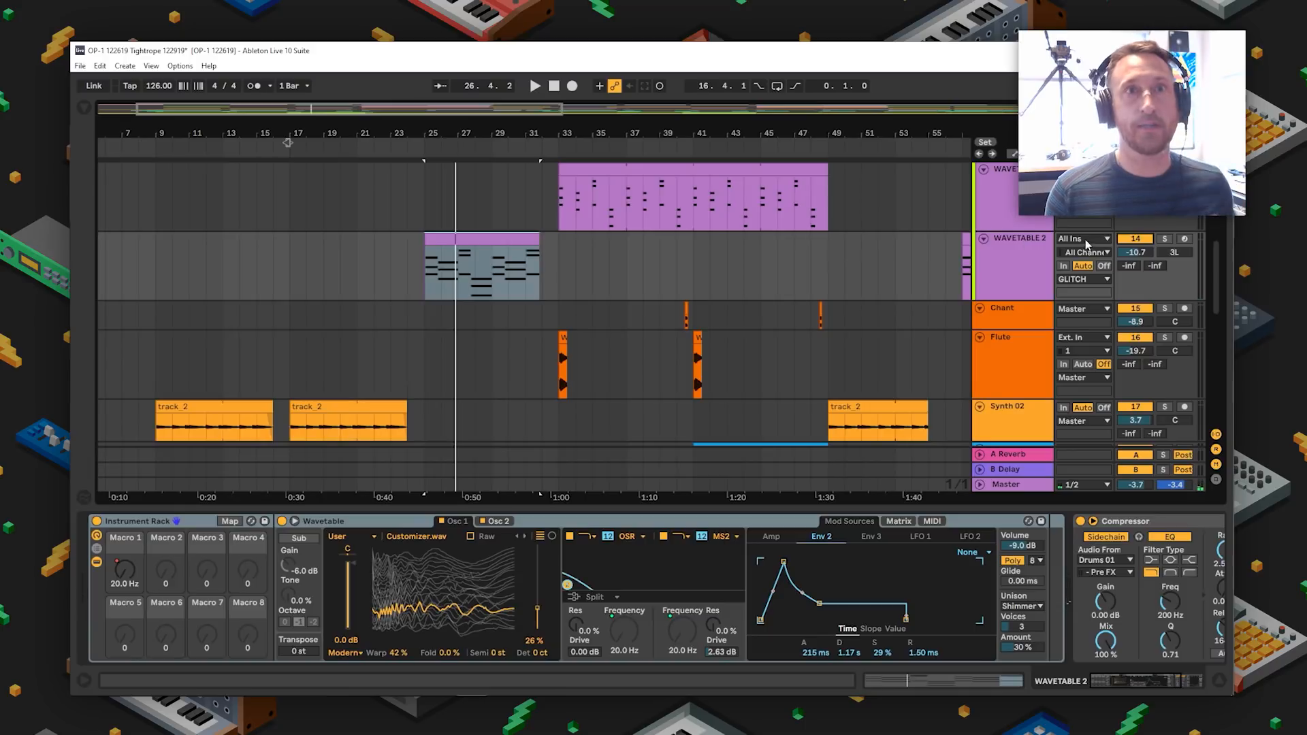
- Expand the WAVETABLE 2 track's Wavetable editor and enlarge it to show both oscillators, the envelopes and LFOs
{"action": "left_click", "coordinate": [1047, 247]}
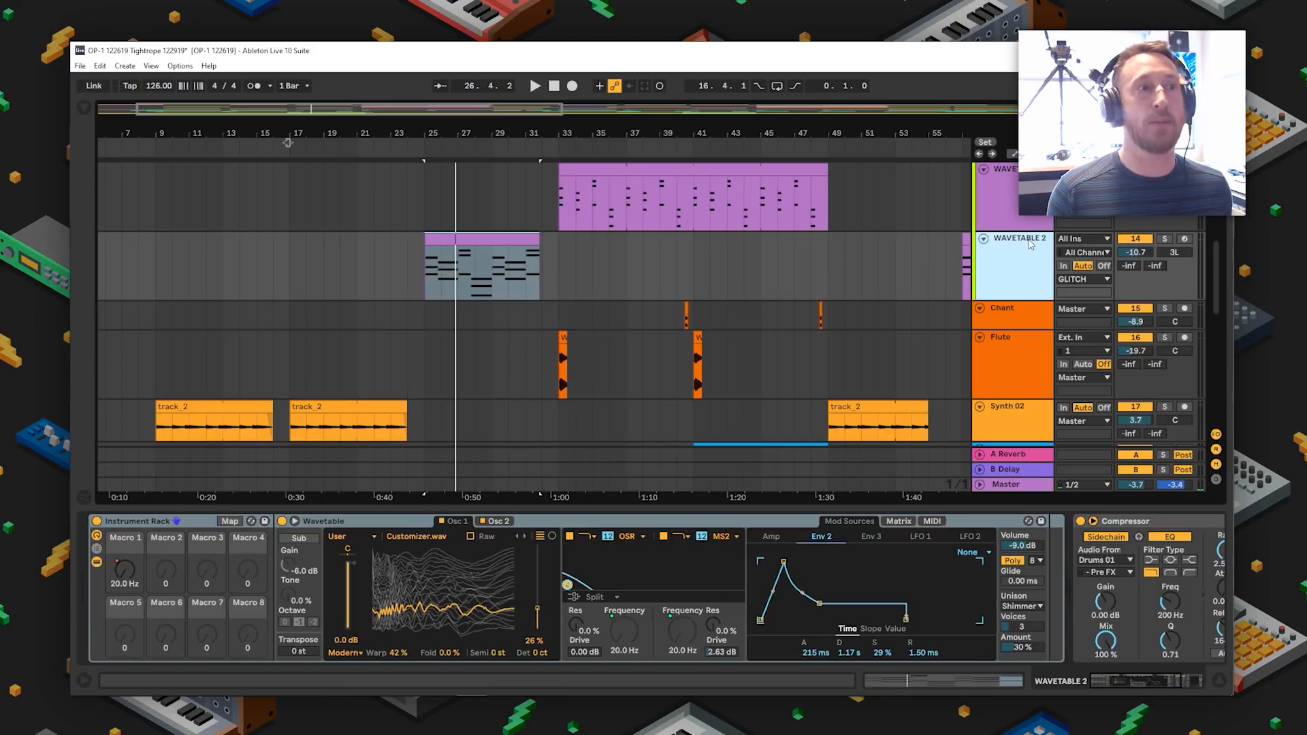
{"action": "left_click", "coordinate": [294, 522]}
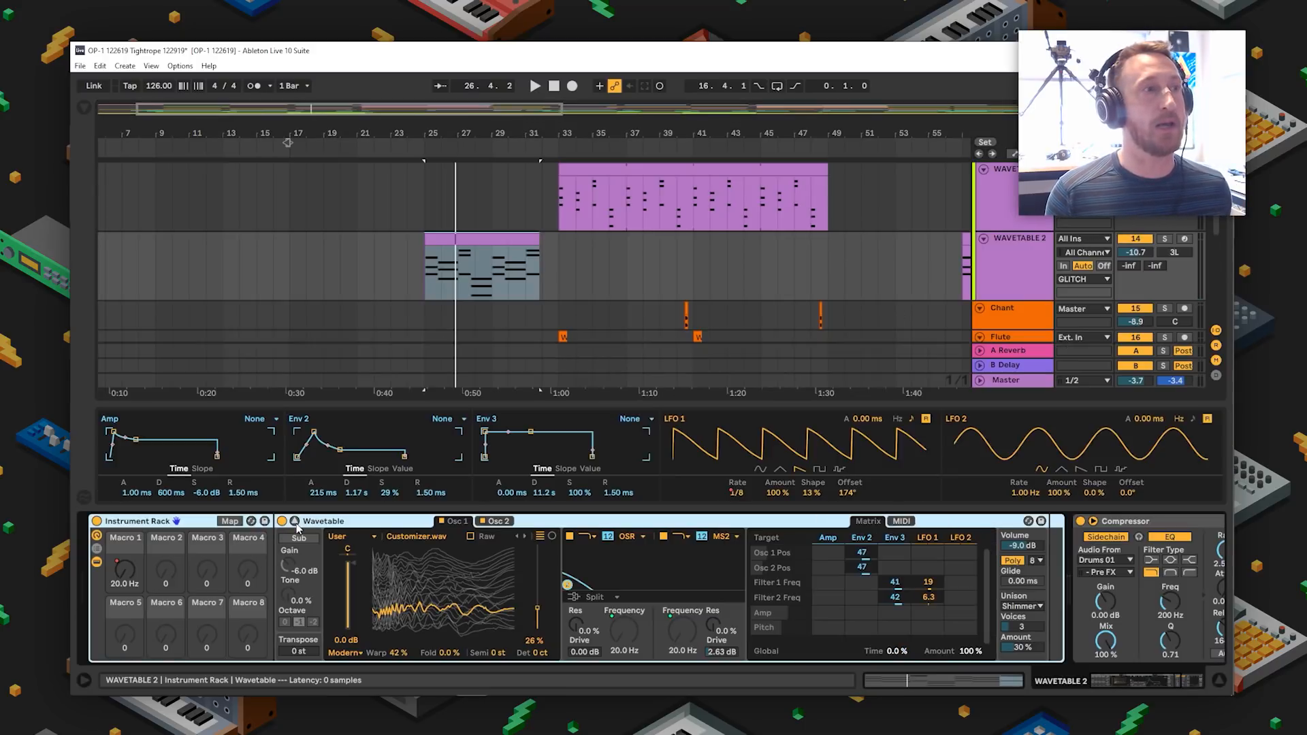
{"action": "left_click_drag", "start_coordinate": [410, 401], "coordinate": [379, 200]}
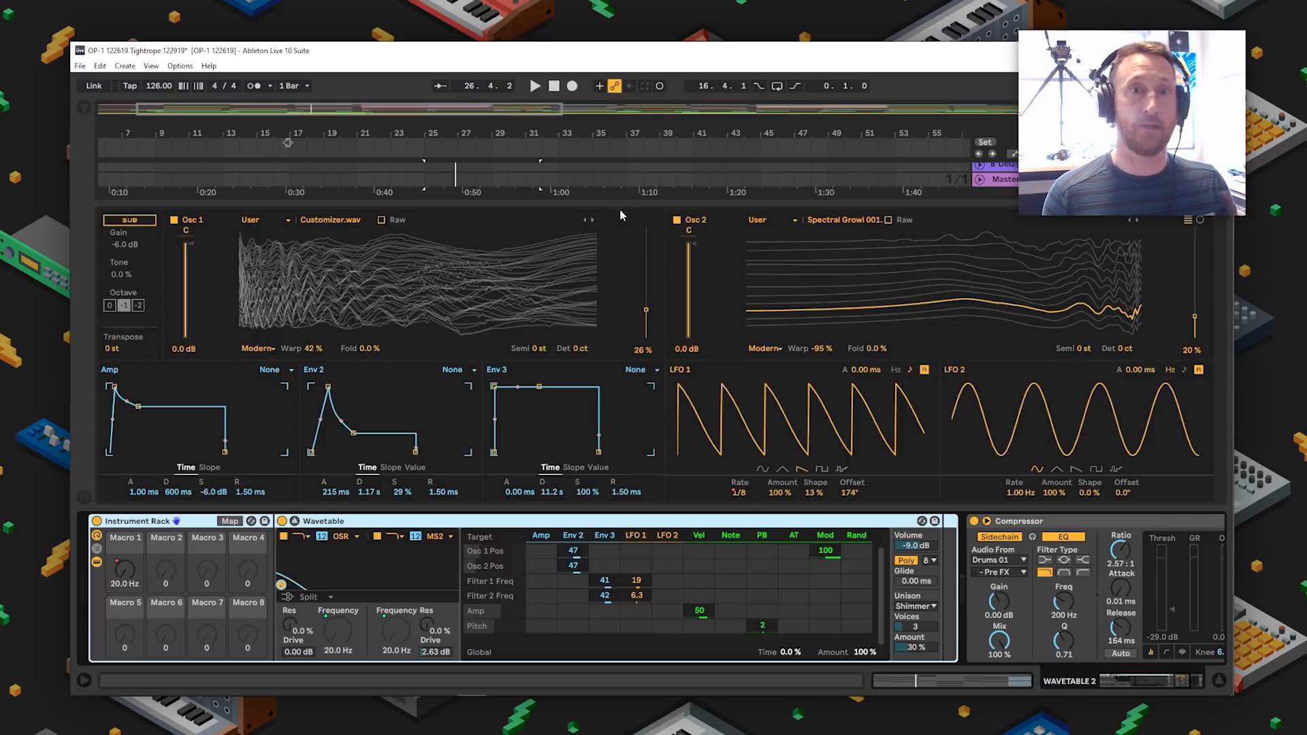
{"action": "left_click_drag", "start_coordinate": [642, 202], "coordinate": [642, 168]}
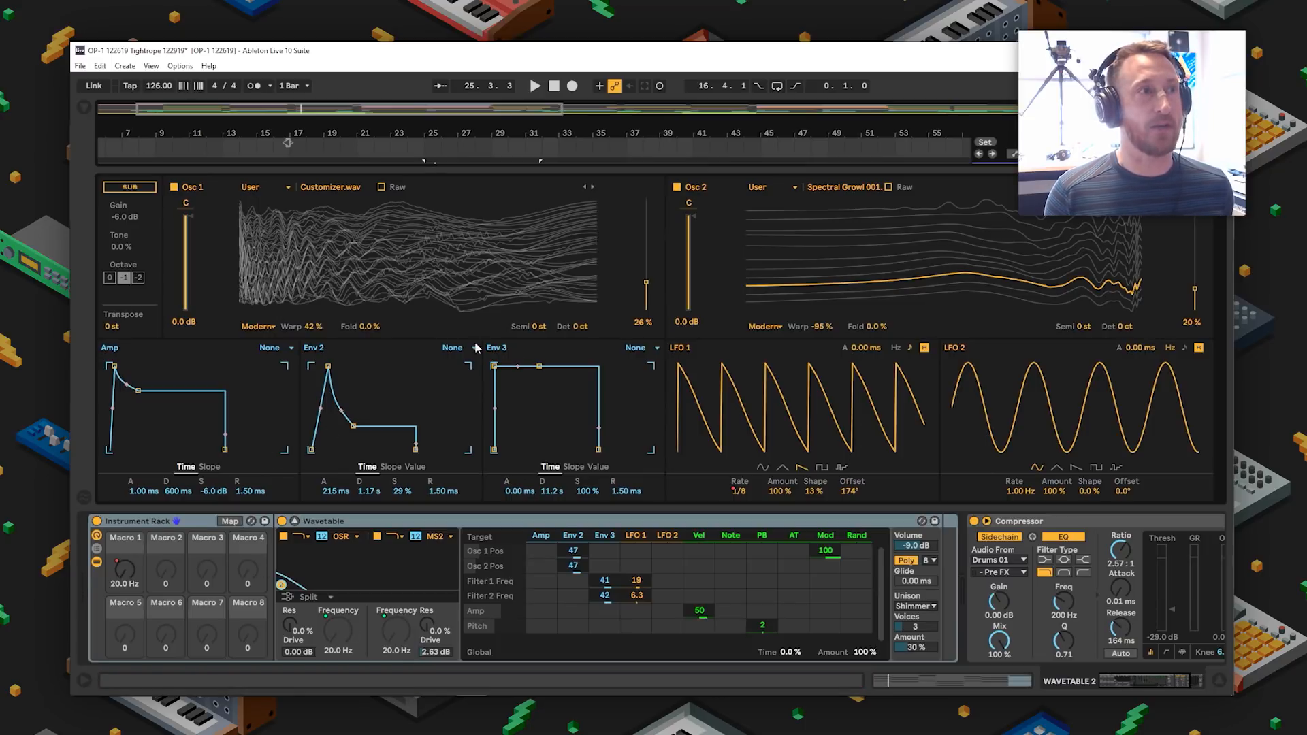
- Play the WAVETABLE 2 part soloed with its enlarged Wavetable editor, shrink the editor and replay the part in the mix
{"action": "key", "text": "space"}
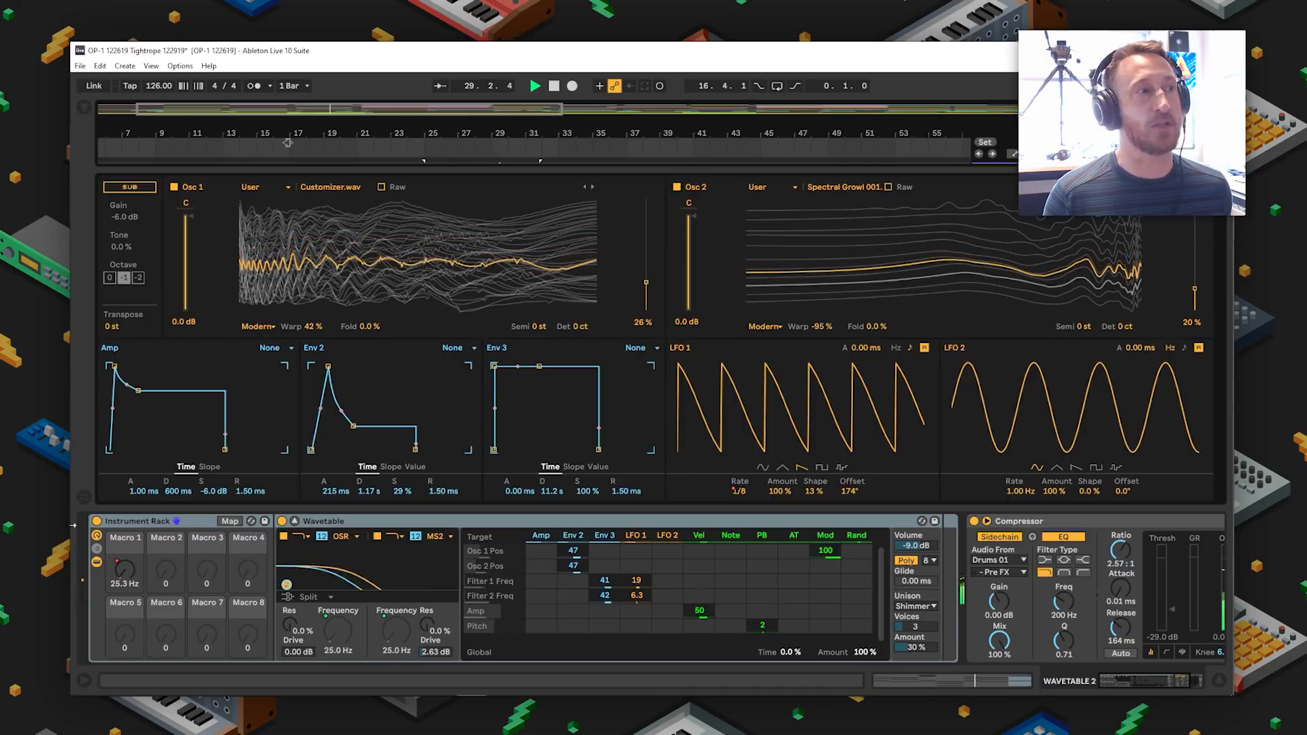
{"action": "left_click_drag", "start_coordinate": [129, 583], "coordinate": [130, 569]}
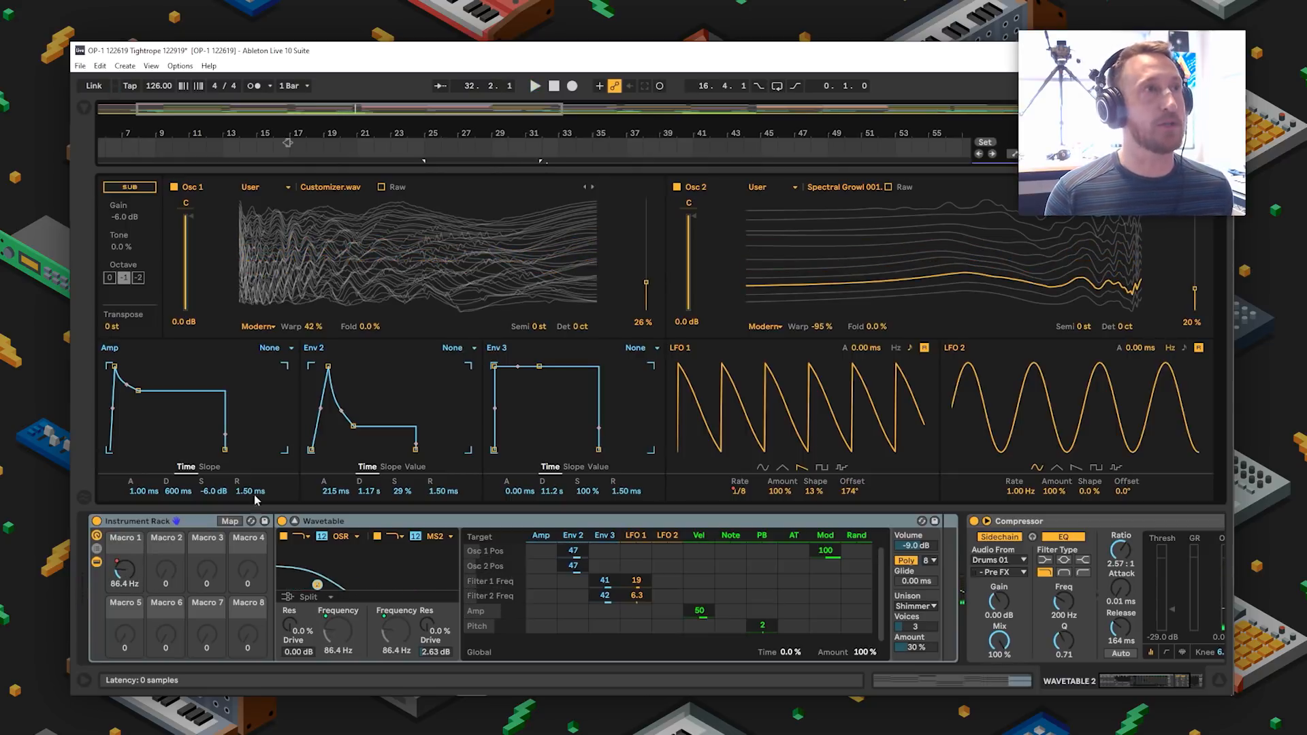
{"action": "left_click_drag", "start_coordinate": [489, 169], "coordinate": [485, 418]}
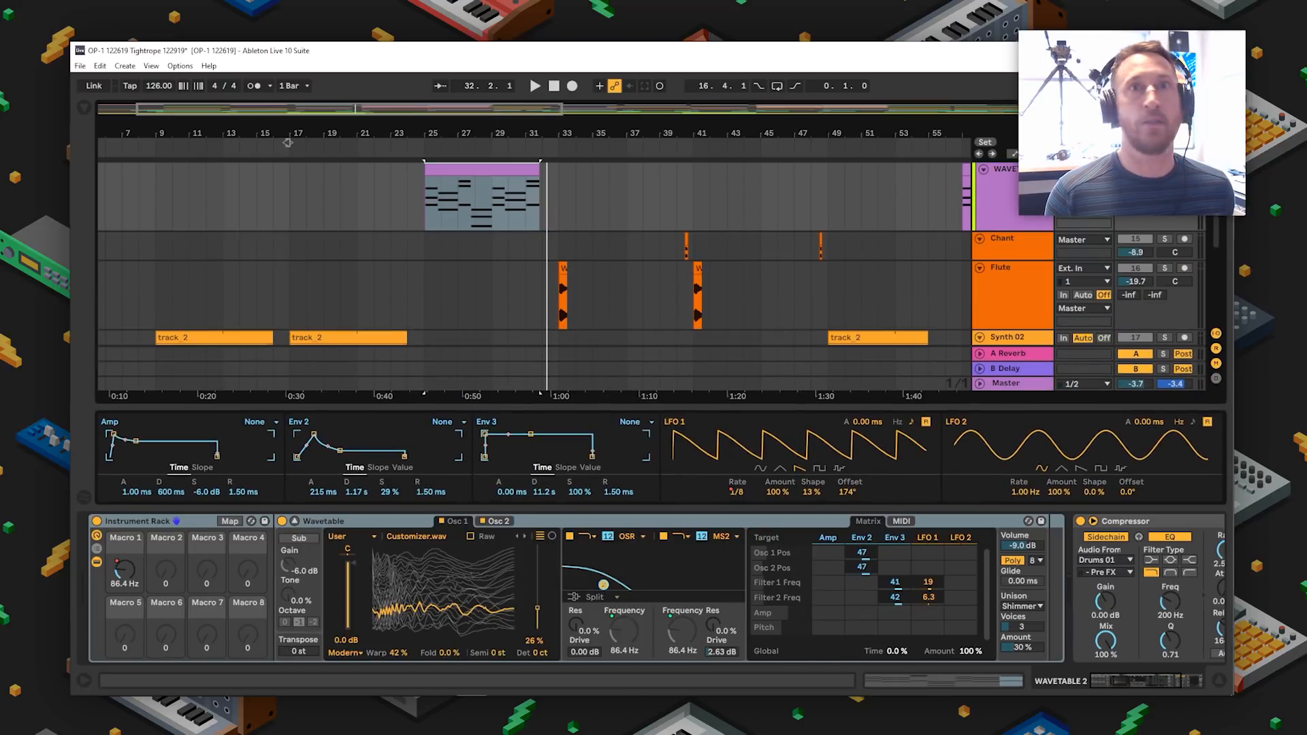
{"action": "key", "text": "space"}
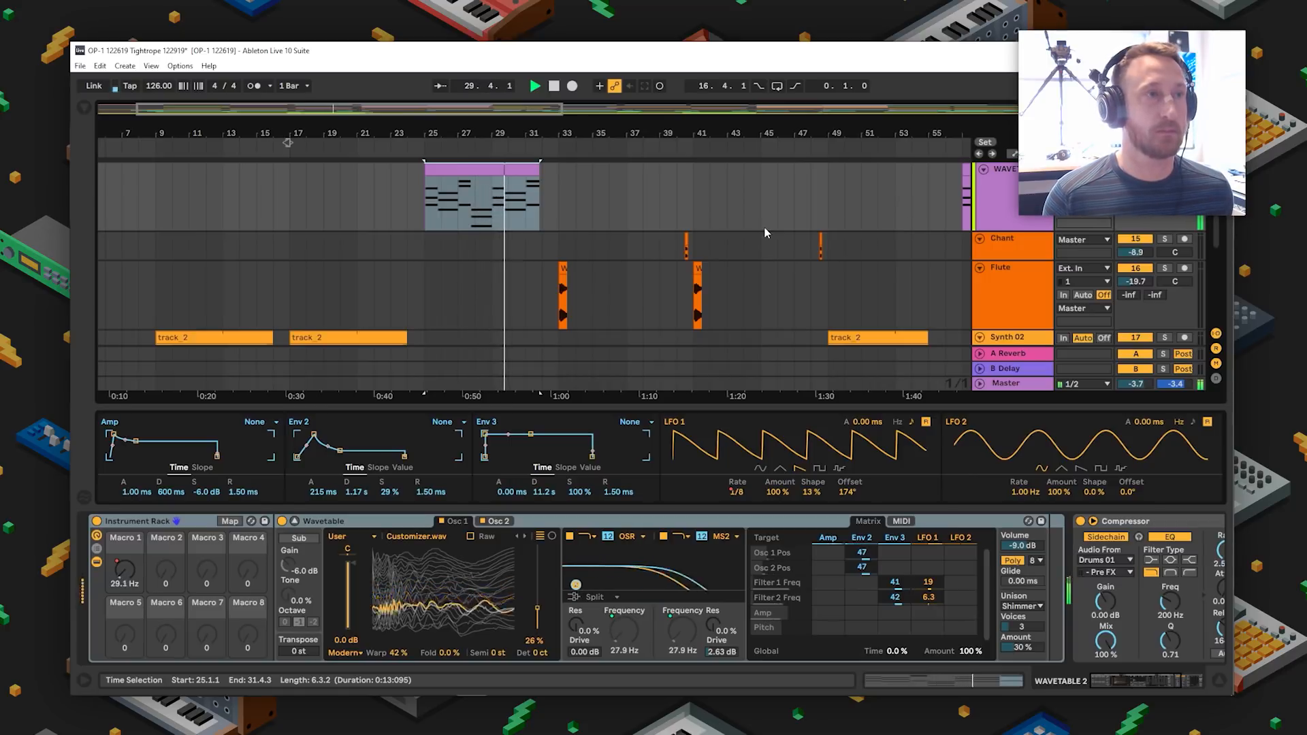
{"action": "scroll", "coordinate": [766, 215], "scroll_direction": "up", "scroll_amount": 3}
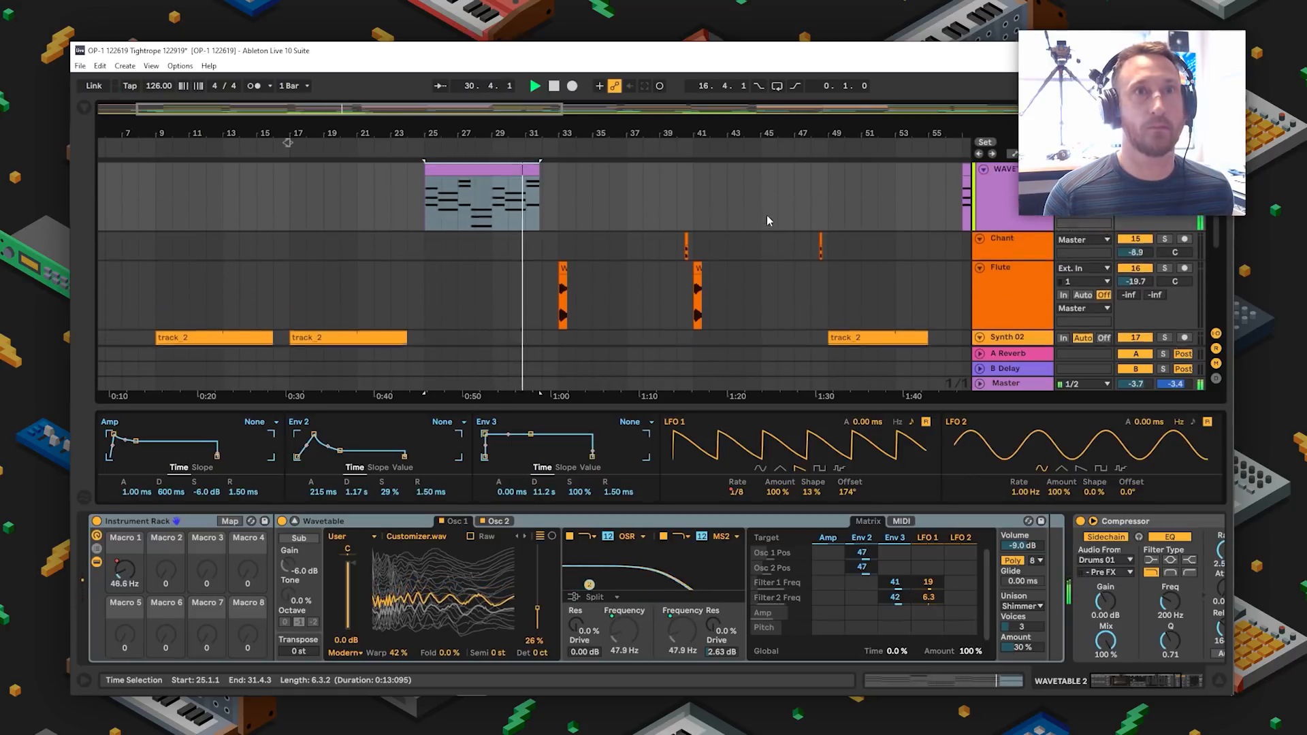
{"action": "scroll", "coordinate": [1011, 243], "scroll_direction": "up", "scroll_amount": 1}
- Solo the bubble track, enlarge its lane and select its clip at 33.1.1
{"action": "left_click_drag", "start_coordinate": [840, 134], "coordinate": [424, 134]}
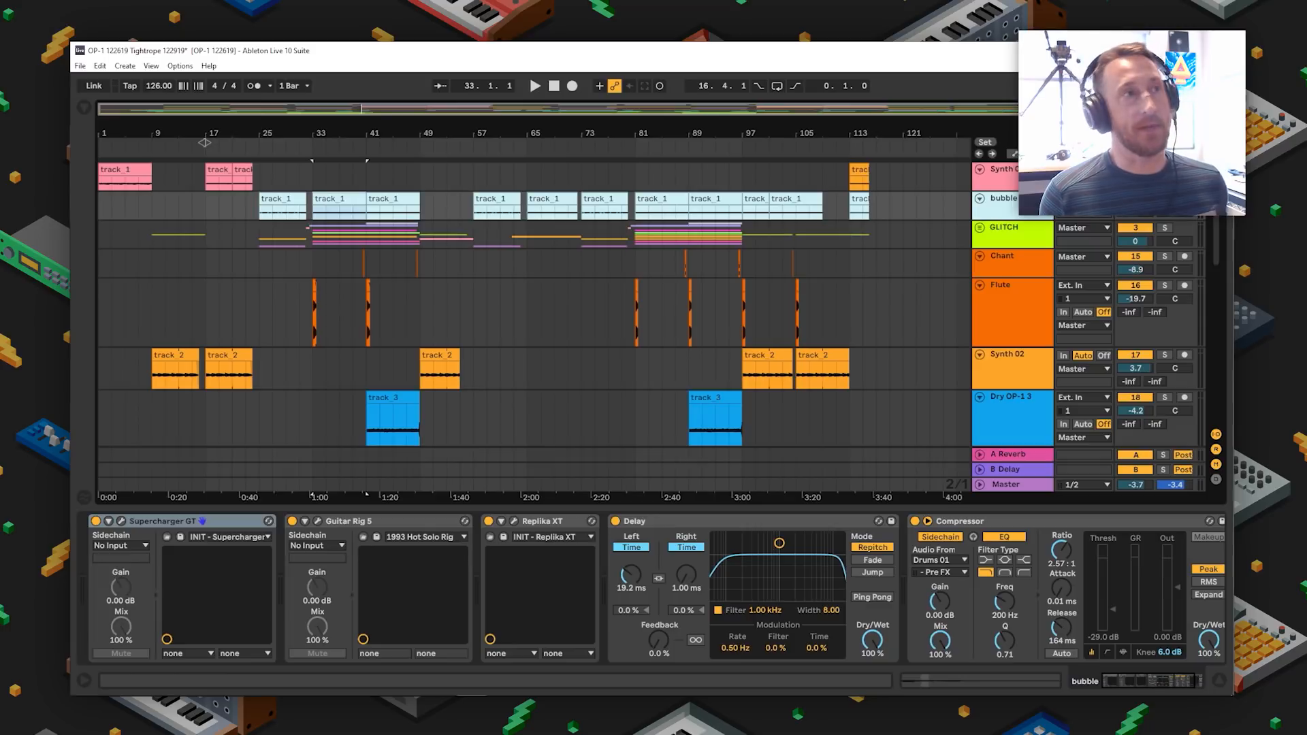
{"action": "key", "text": "s"}
{"action": "left_click_drag", "start_coordinate": [1026, 220], "coordinate": [1026, 274]}
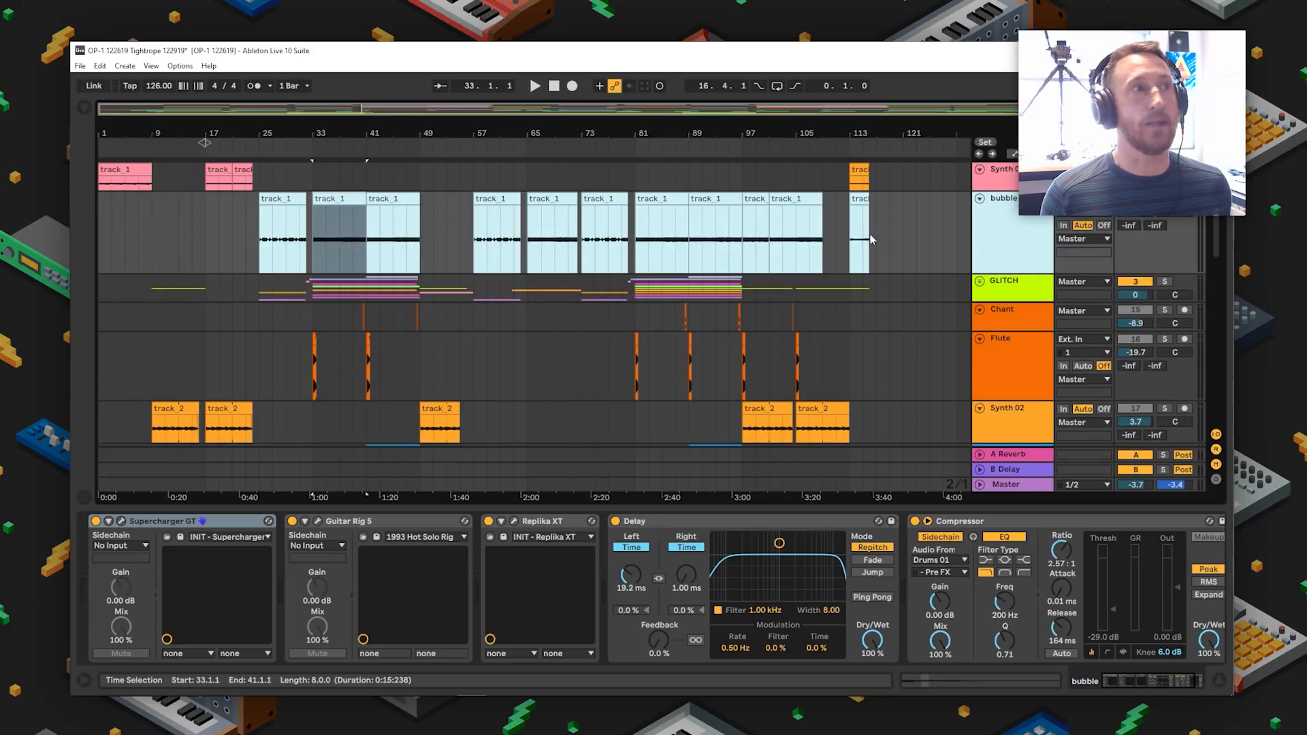
{"action": "left_click_drag", "start_coordinate": [320, 132], "coordinate": [350, 128]}
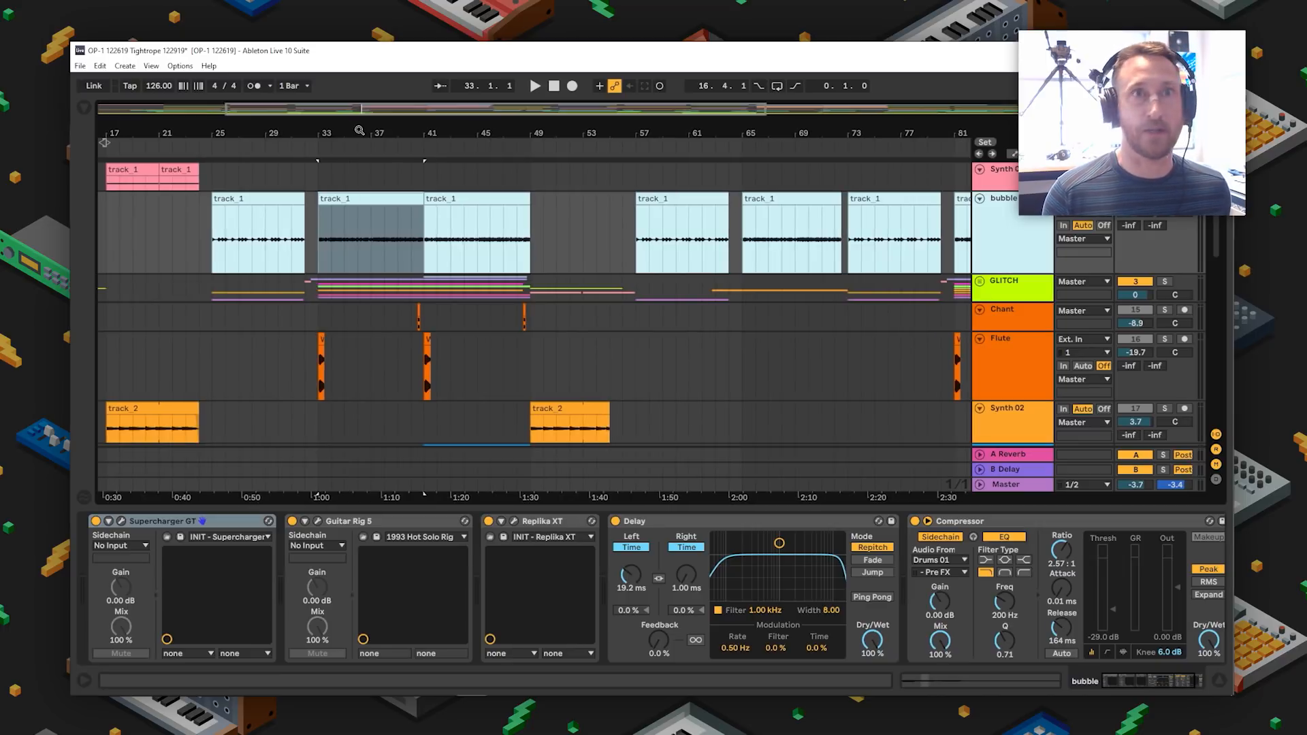
{"action": "left_click", "coordinate": [386, 198]}
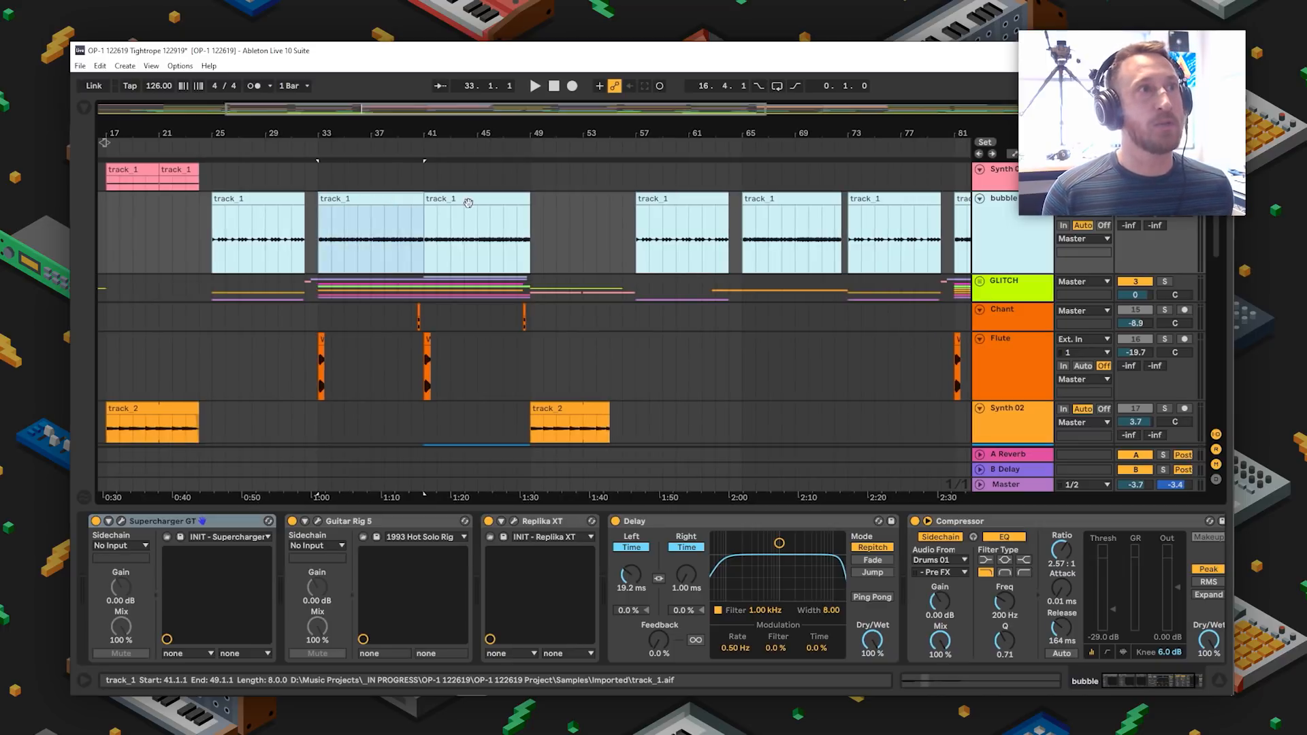
{"action": "left_click_drag", "start_coordinate": [469, 202], "coordinate": [363, 195]}
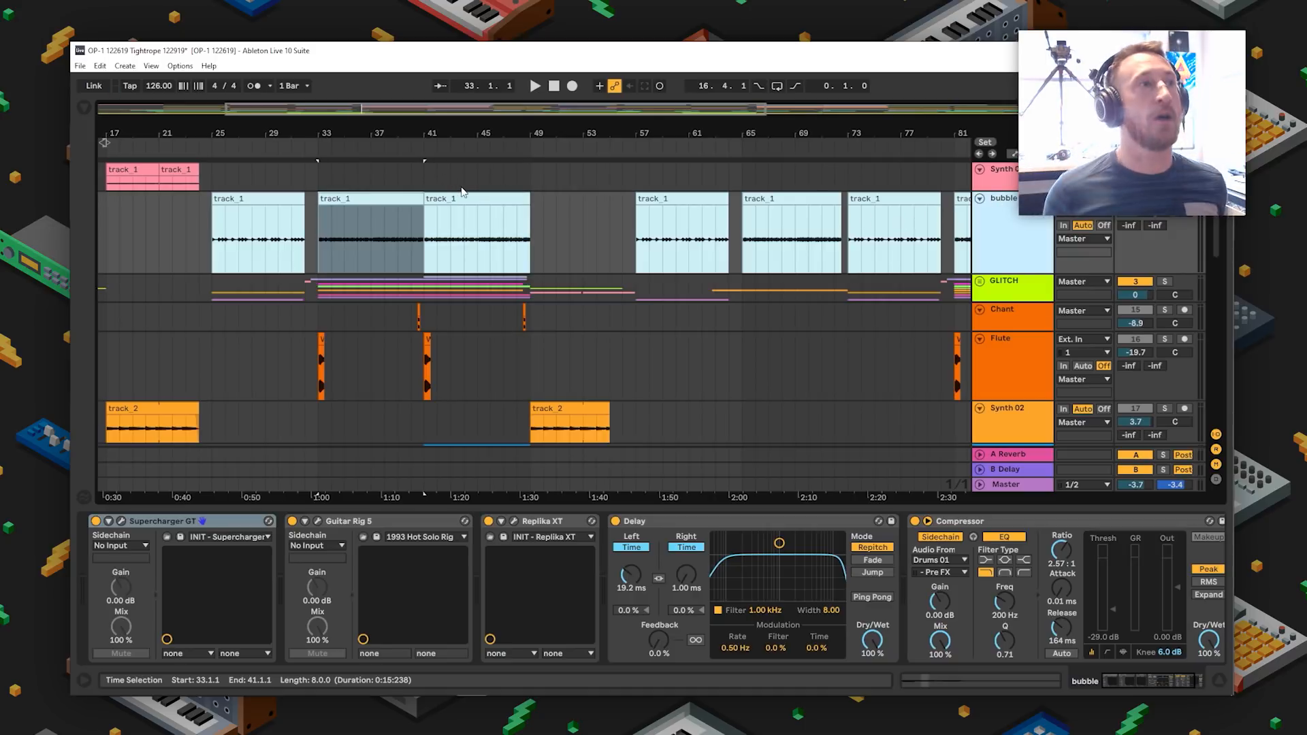
- Play the soloed bubble clip at 33.1.1, go through the track's other clips and play the one at 41.1.1
{"action": "key", "text": "space"}
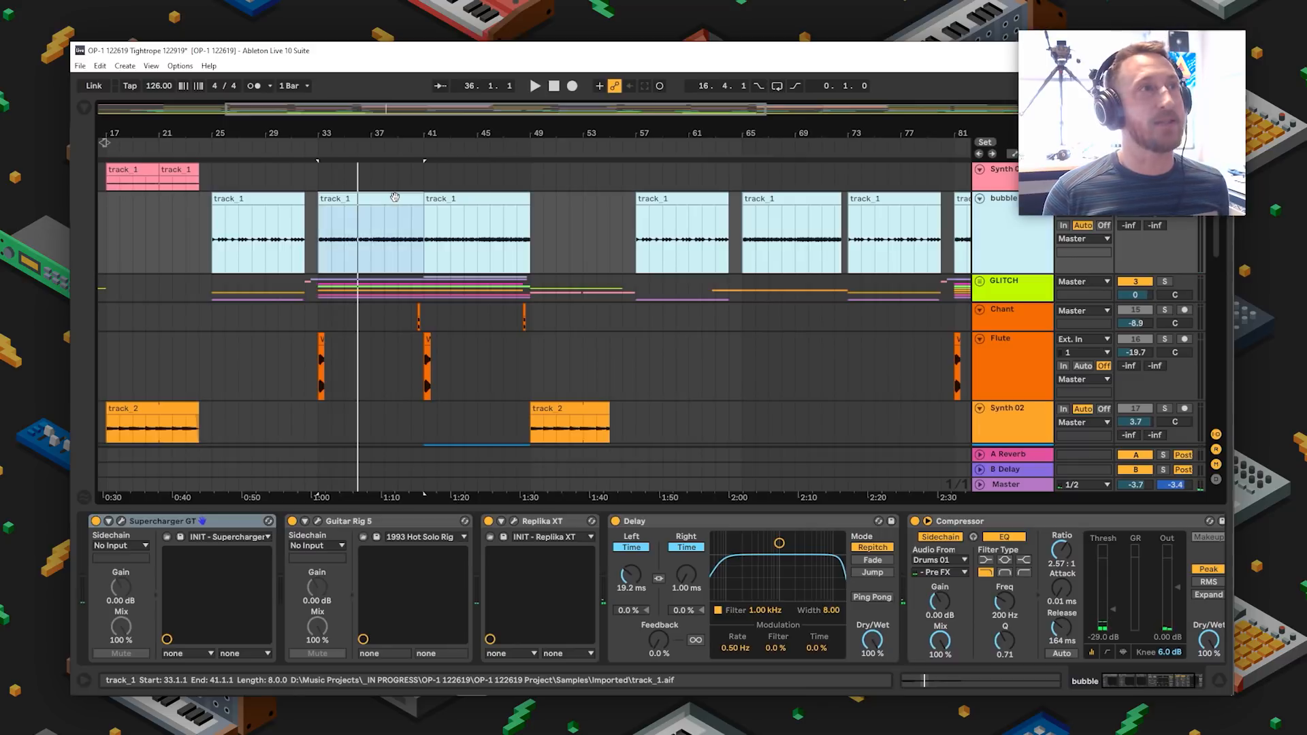
{"action": "left_click", "coordinate": [487, 198]}
{"action": "left_click", "coordinate": [701, 196]}
{"action": "left_click", "coordinate": [750, 199]}
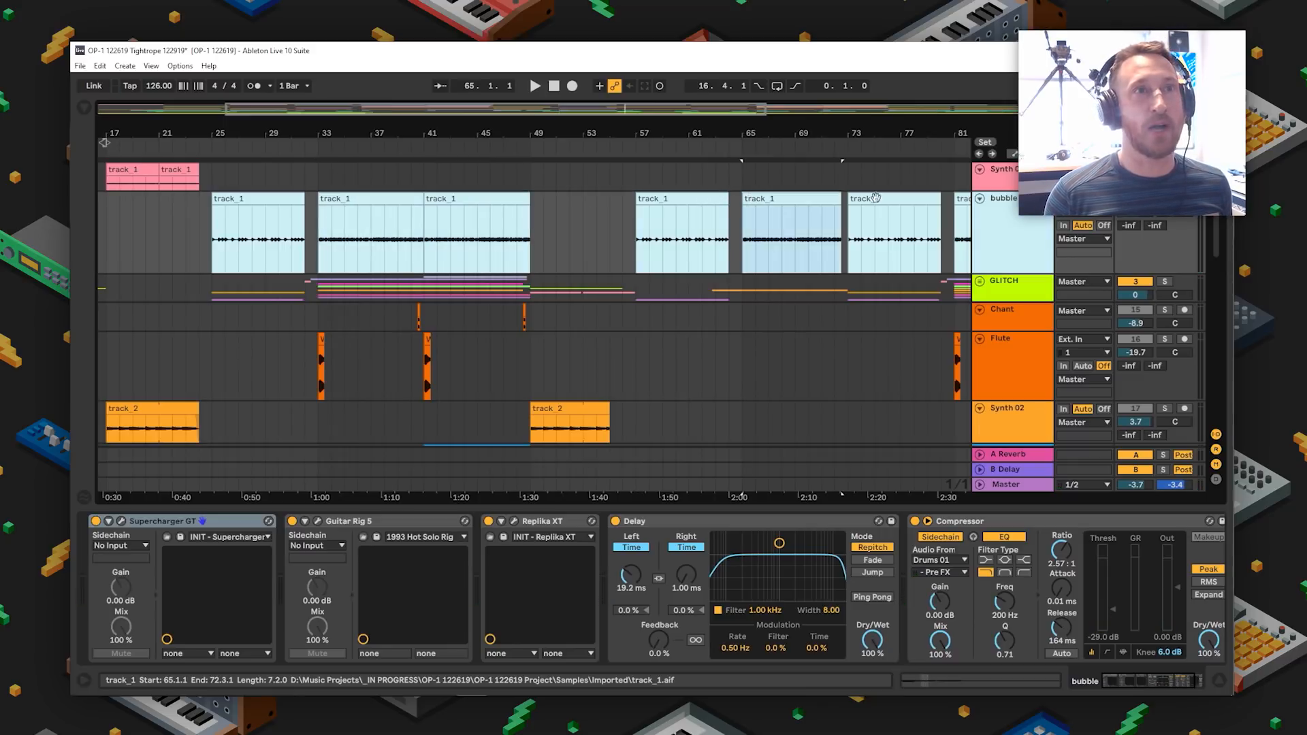
{"action": "left_click", "coordinate": [880, 198]}
{"action": "left_click", "coordinate": [279, 198]}
{"action": "left_click", "coordinate": [371, 199]}
{"action": "left_click", "coordinate": [465, 199]}
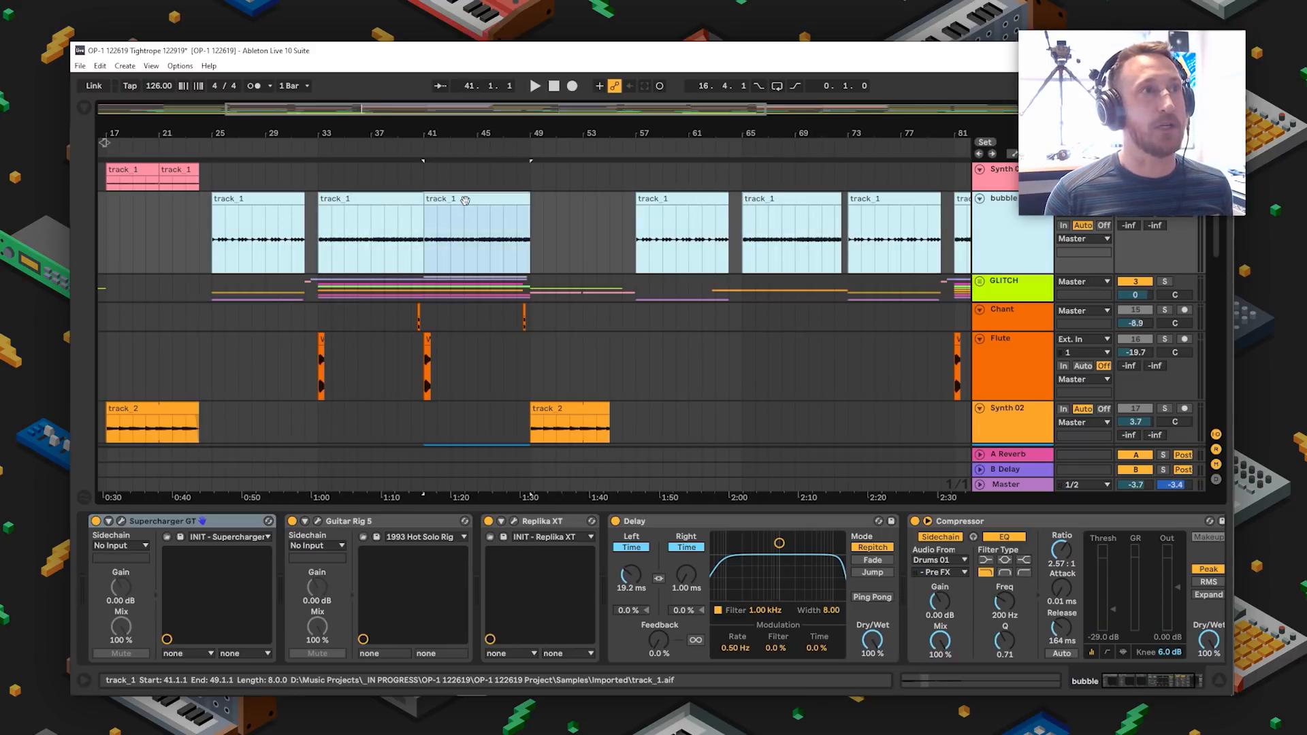
{"action": "key", "text": "space"}
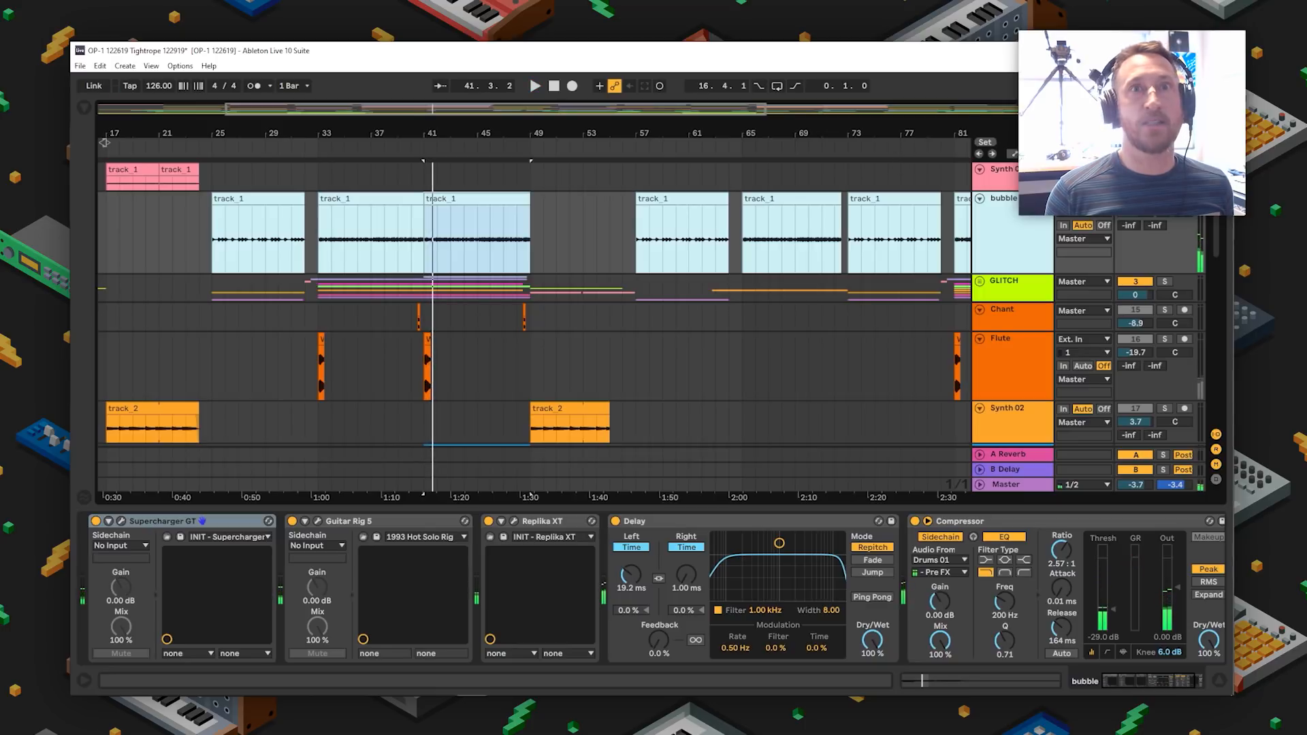
- Unsolo the bubble track and play its clips at 41.1.1 and 25.1.1 in the mix
{"action": "left_click", "coordinate": [1164, 199]}
{"action": "key", "text": "space"}
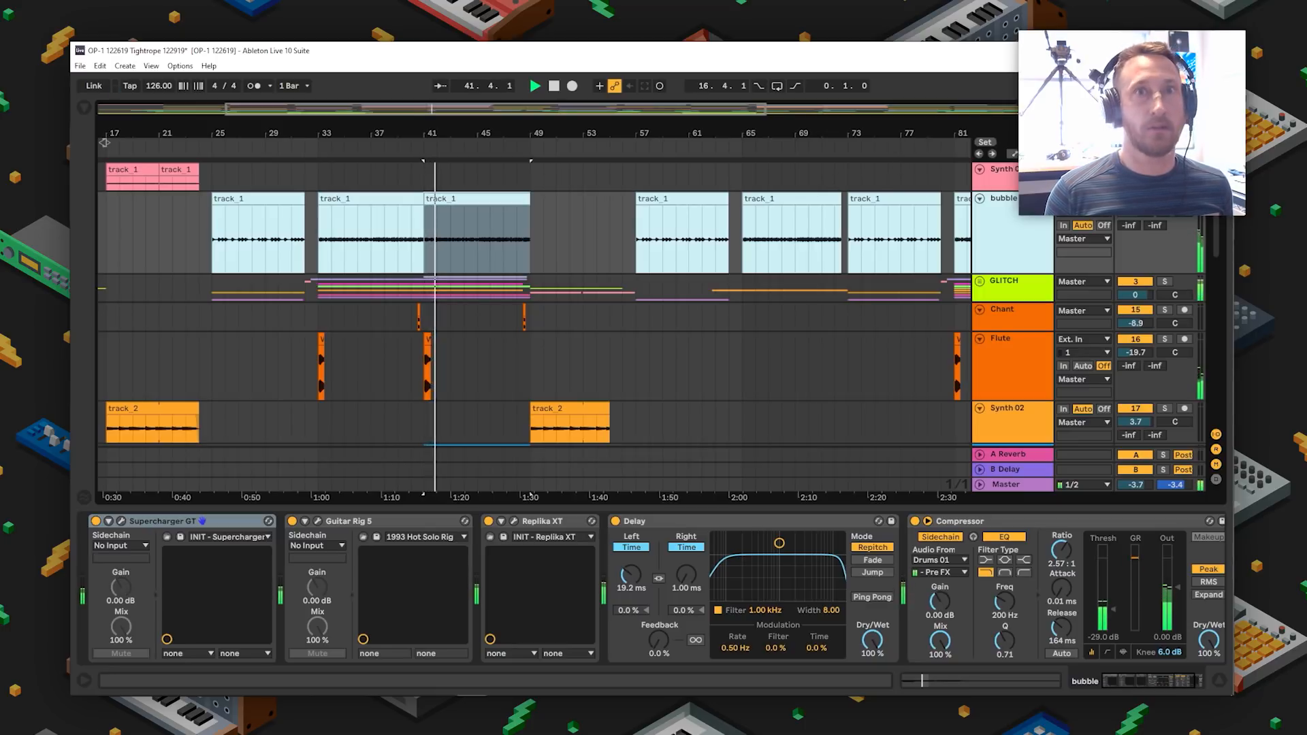
{"action": "left_click", "coordinate": [233, 198]}
{"action": "key", "text": "space"}
{"action": "key", "text": "space"}
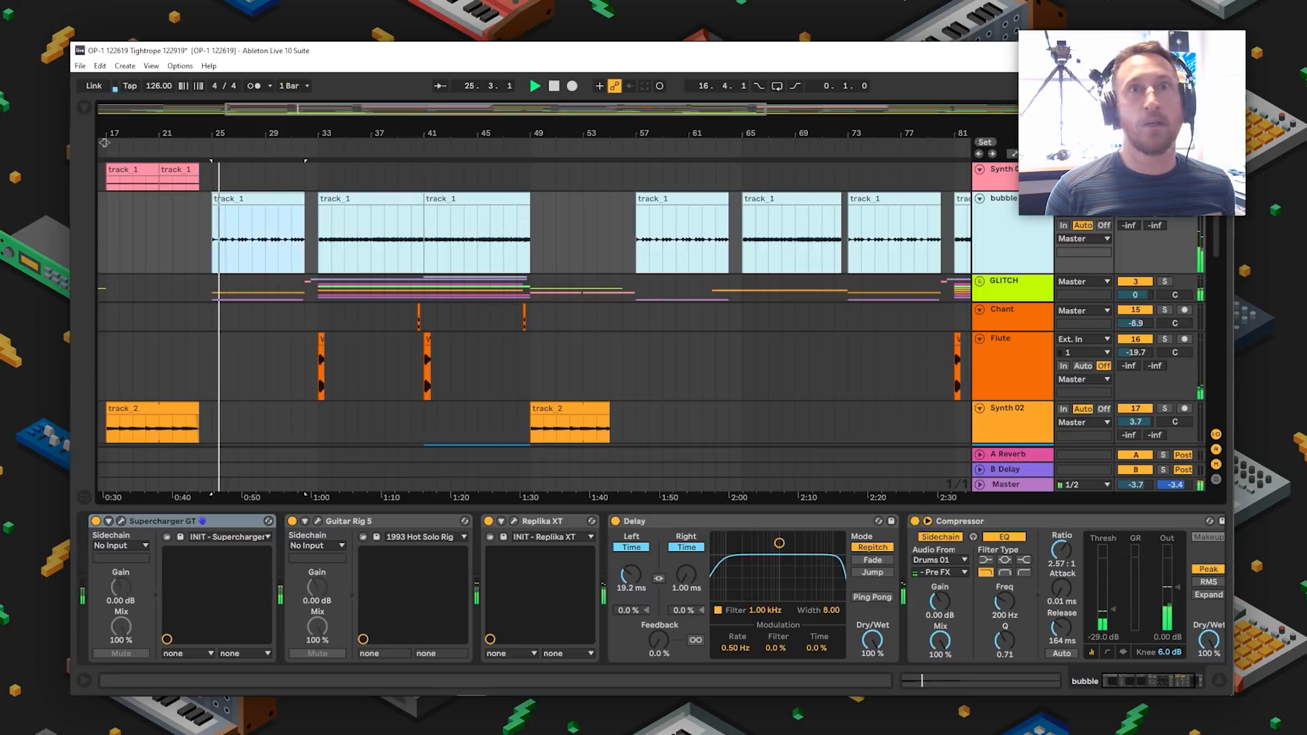
{"action": "left_click", "coordinate": [281, 200]}
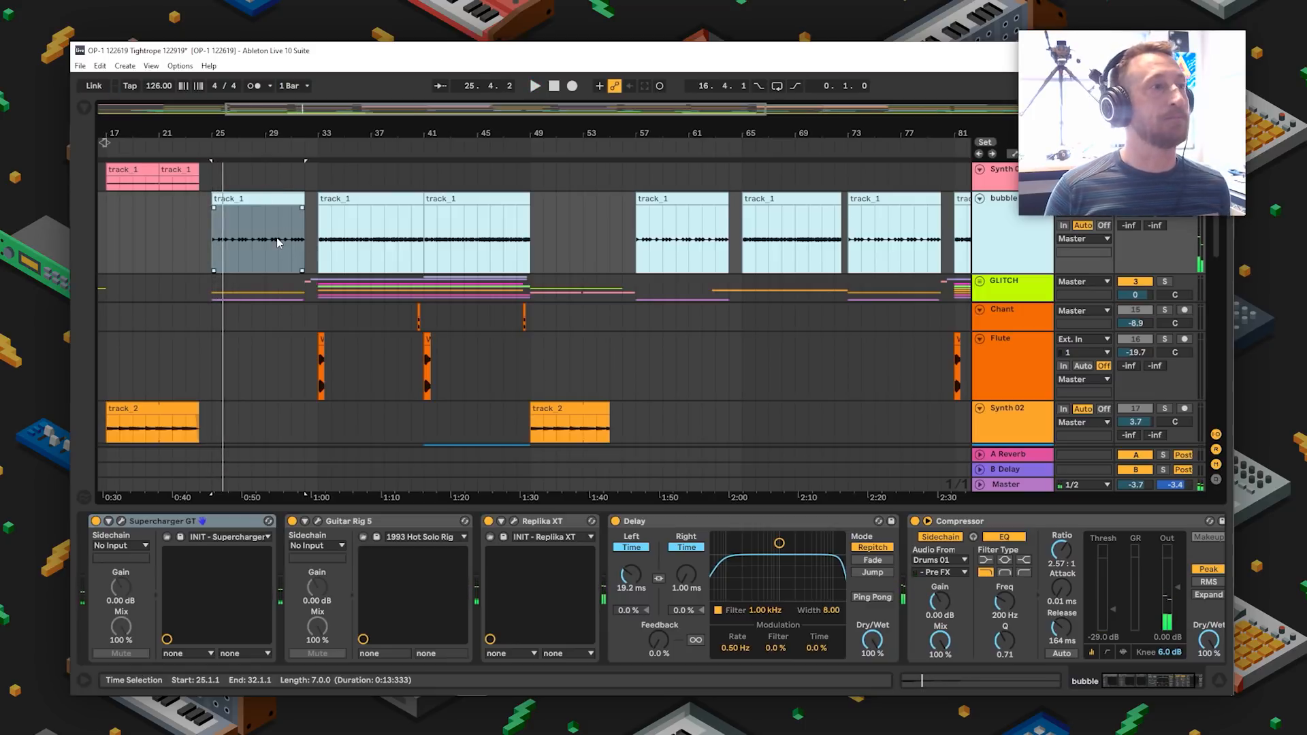
- Open the bubble track's Guitar Rig 5 plug-in, examine its Formant Filter and Mulholland Drive modules, and close it
{"action": "left_click", "coordinate": [317, 522]}
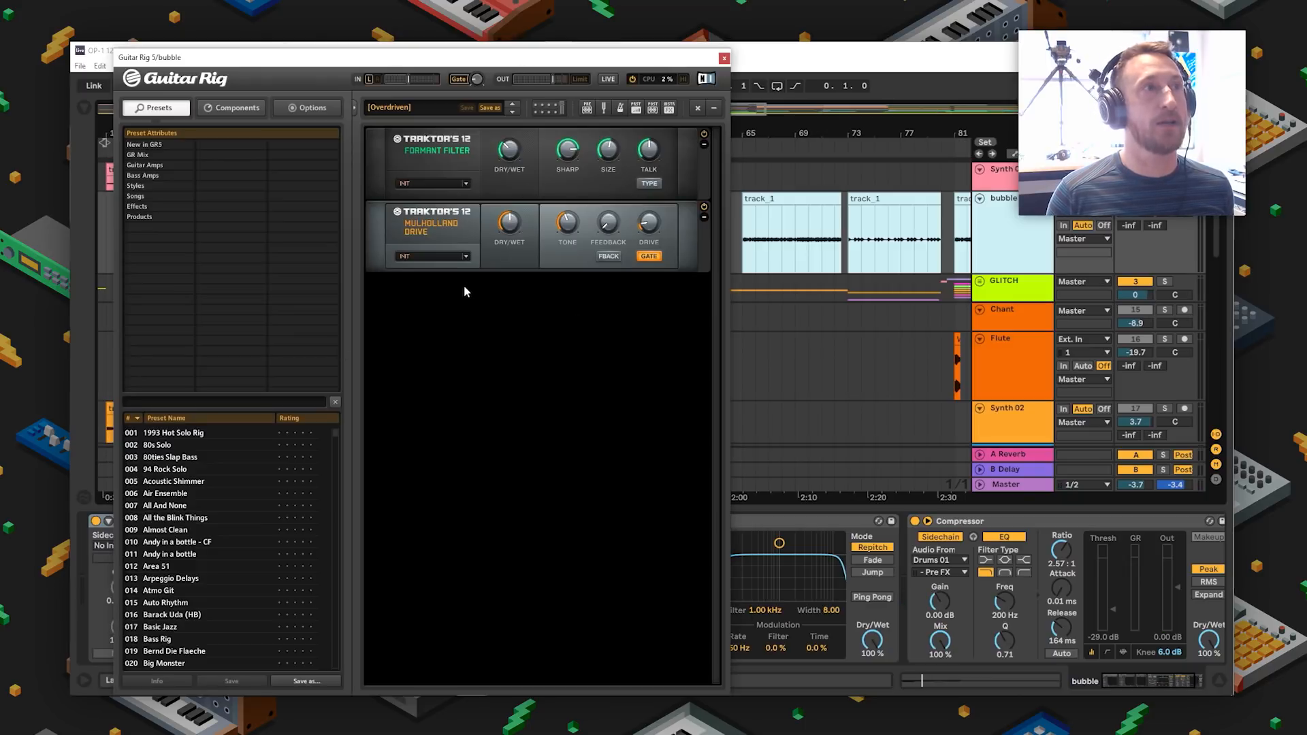
{"action": "left_click", "coordinate": [724, 58]}
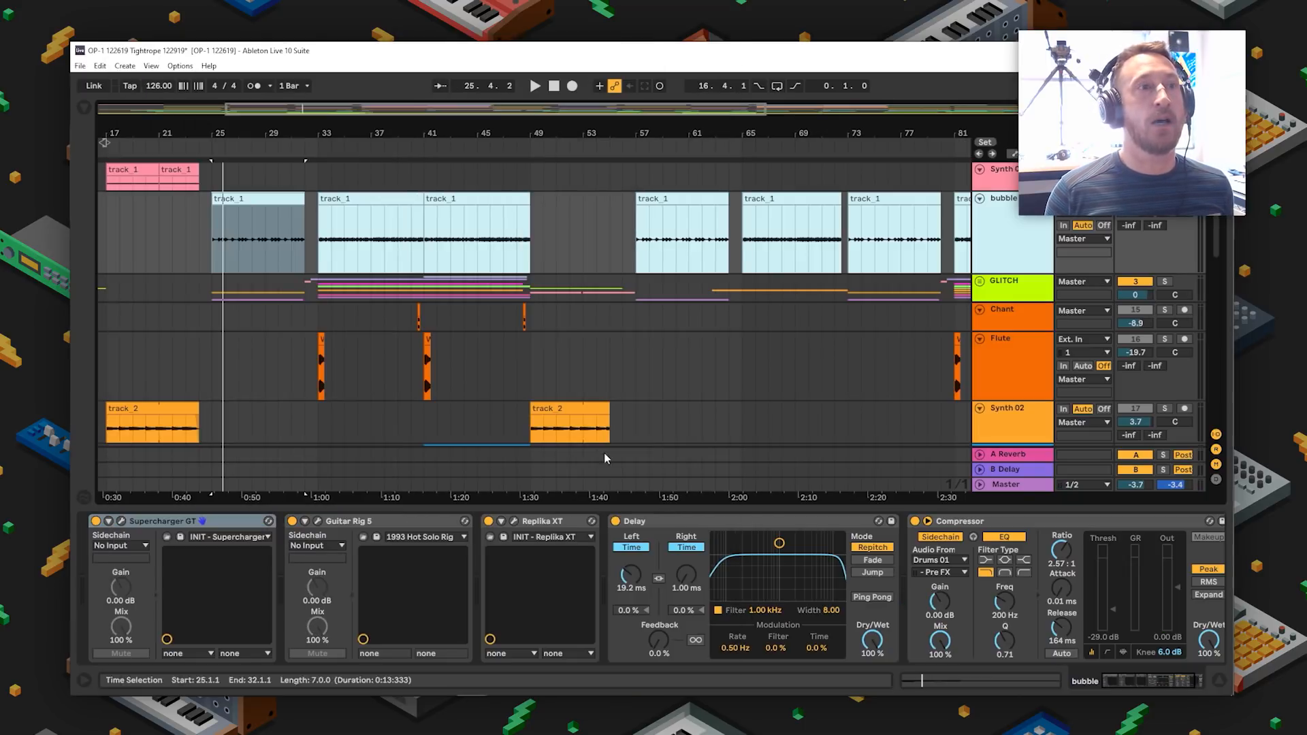
{"action": "left_click", "coordinate": [514, 521]}
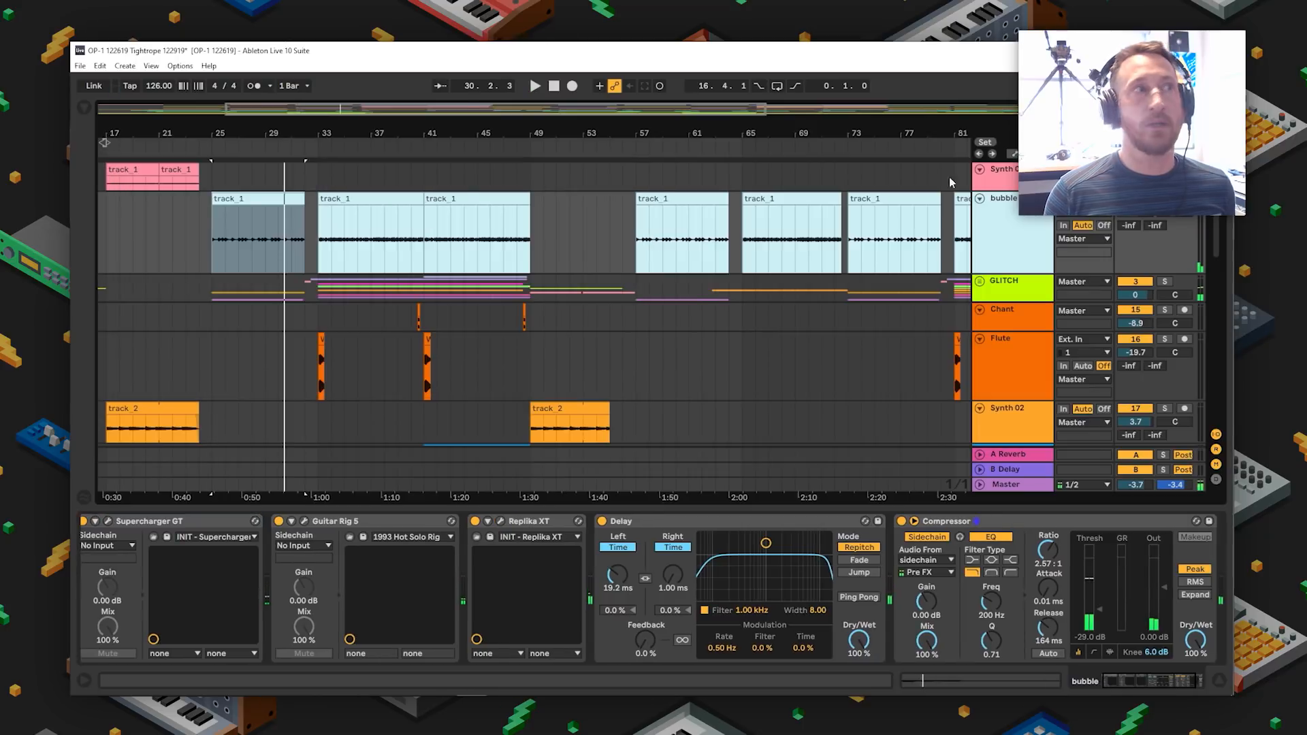
- Solo the Synth 01 track, play its opening clip at 1.1.1 and check its clips at 17.1.1 and 21.1.1
{"action": "left_click_drag", "start_coordinate": [299, 123], "coordinate": [301, 79]}
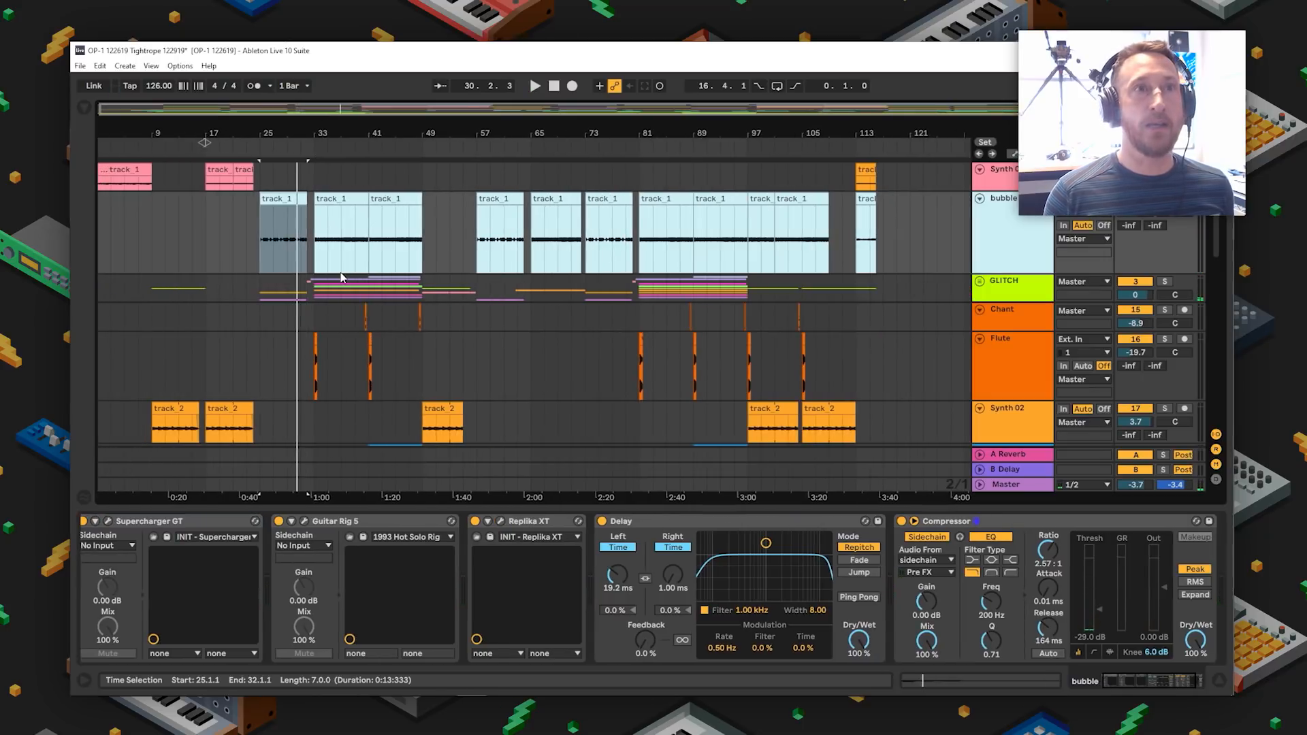
{"action": "left_click", "coordinate": [122, 170]}
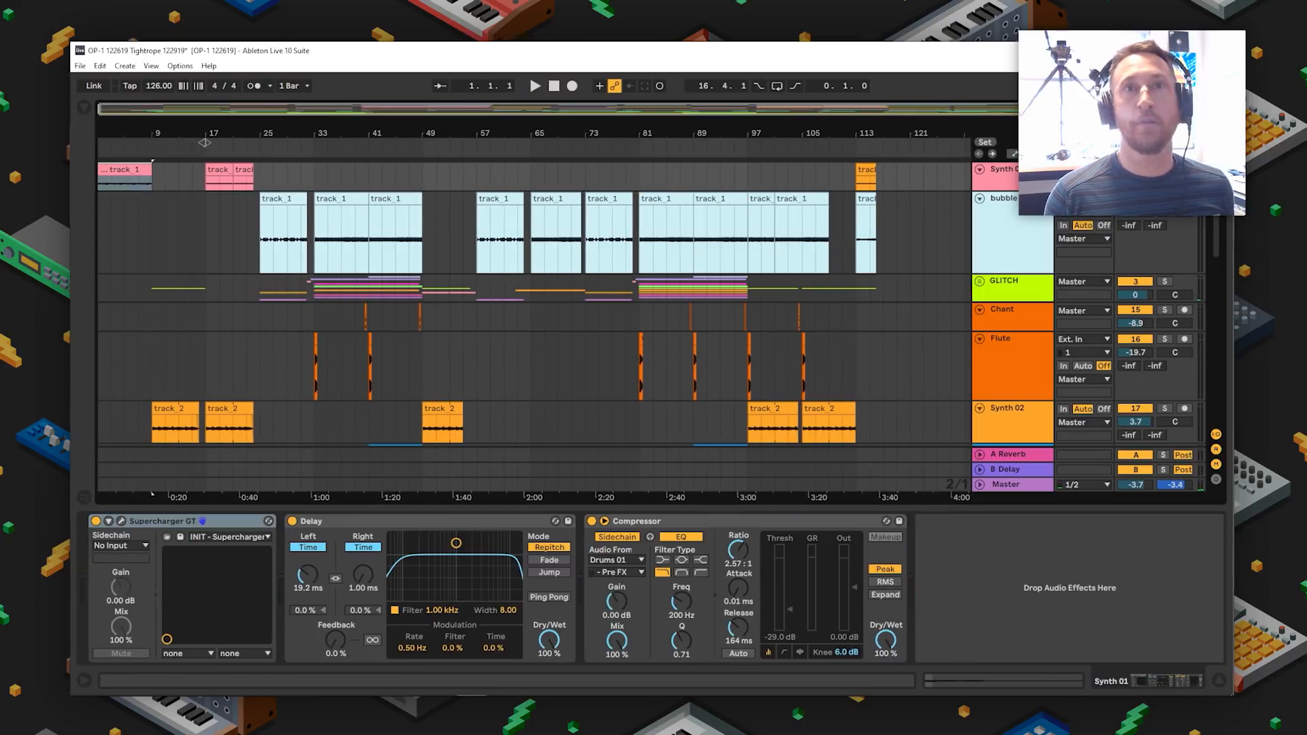
{"action": "key", "text": "space"}
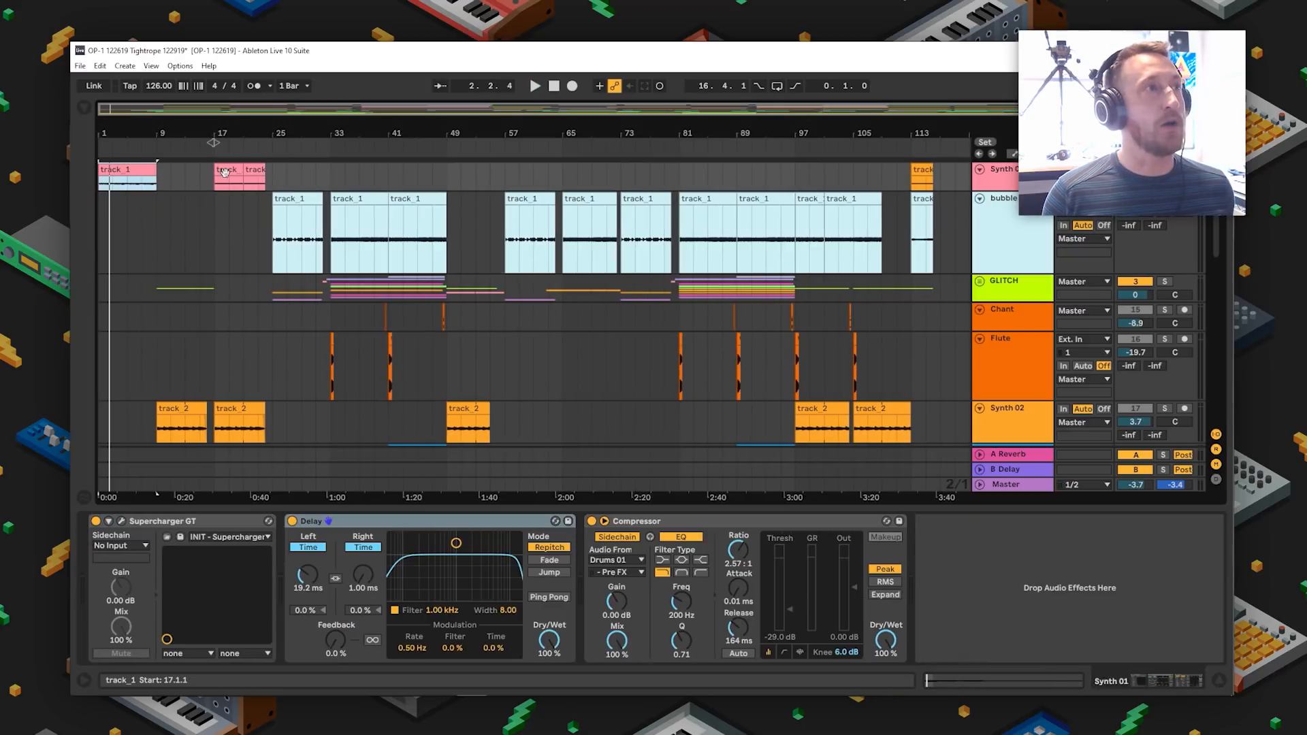
{"action": "left_click", "coordinate": [229, 170]}
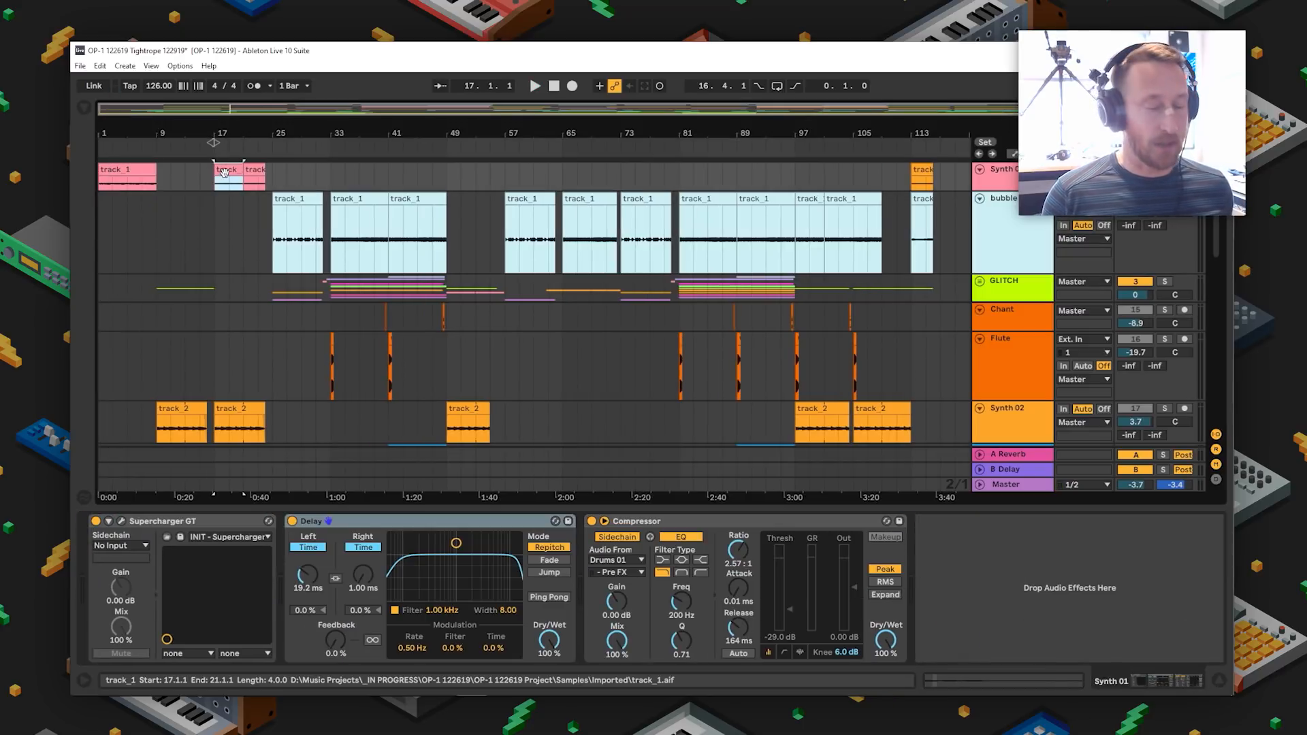
{"action": "left_click", "coordinate": [260, 175]}
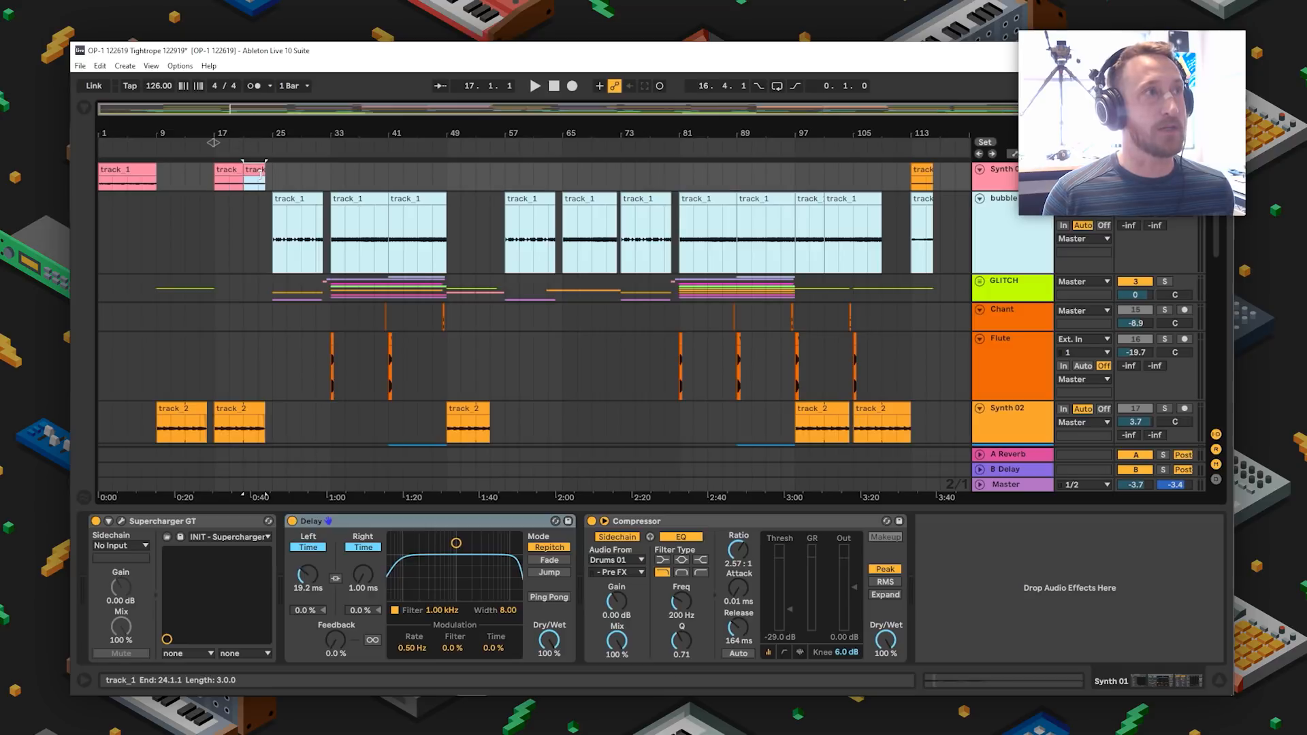
{"action": "left_click", "coordinate": [226, 174]}
{"action": "key", "text": "space"}
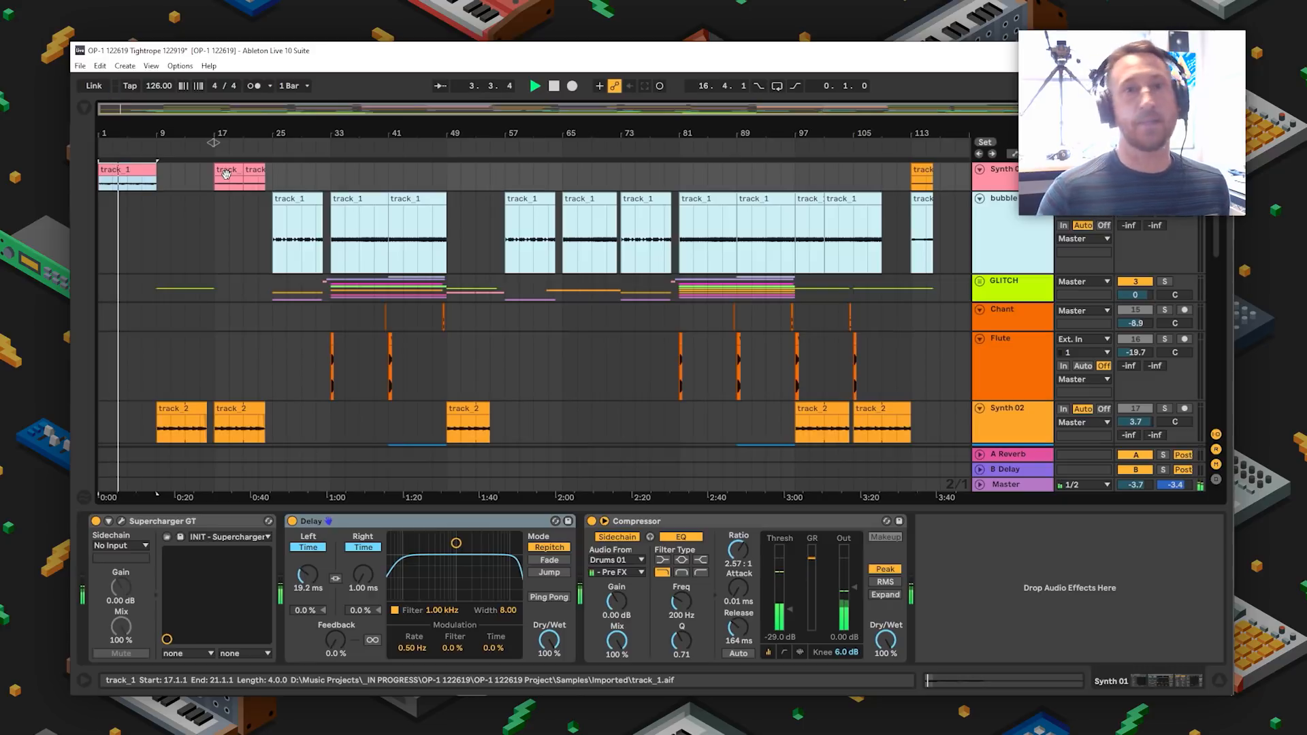
- Stop playback and play the soloed Synth 01 clip at 17.1.1
{"action": "key", "text": "space"}
{"action": "left_click", "coordinate": [226, 175]}
{"action": "key", "text": "space"}
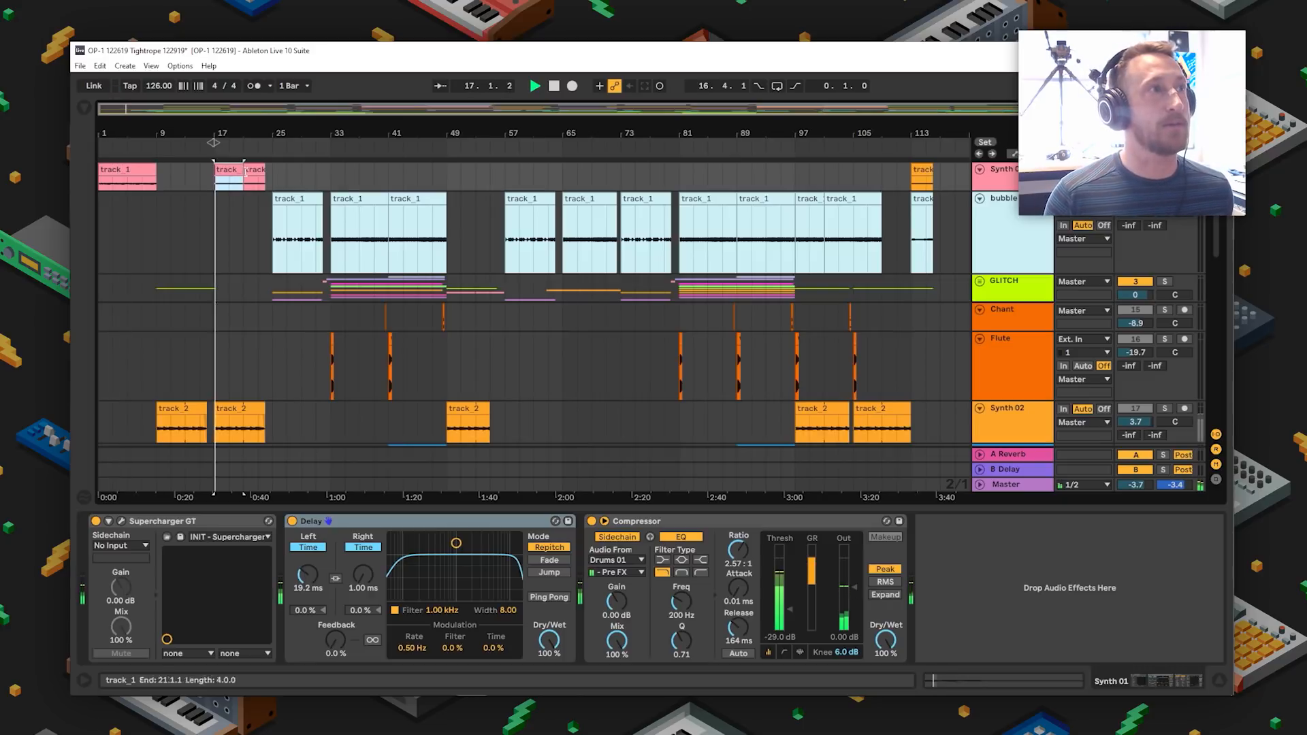
- Play the Synth 01 clip at 113.1.1 soloed, and unsolo the track to hear it in the mix
{"action": "left_click", "coordinate": [924, 173]}
{"action": "key", "text": "space"}
{"action": "key", "text": "space"}
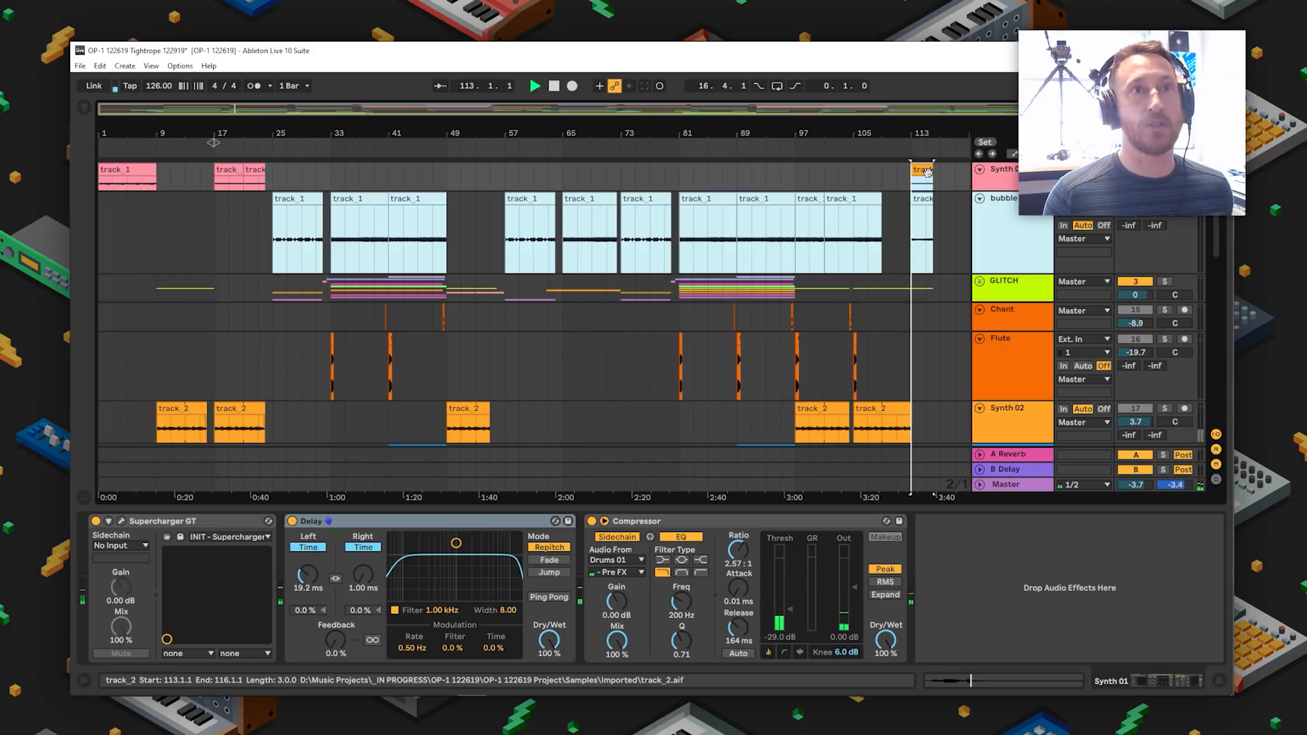
{"action": "left_click_drag", "start_coordinate": [935, 135], "coordinate": [874, 131]}
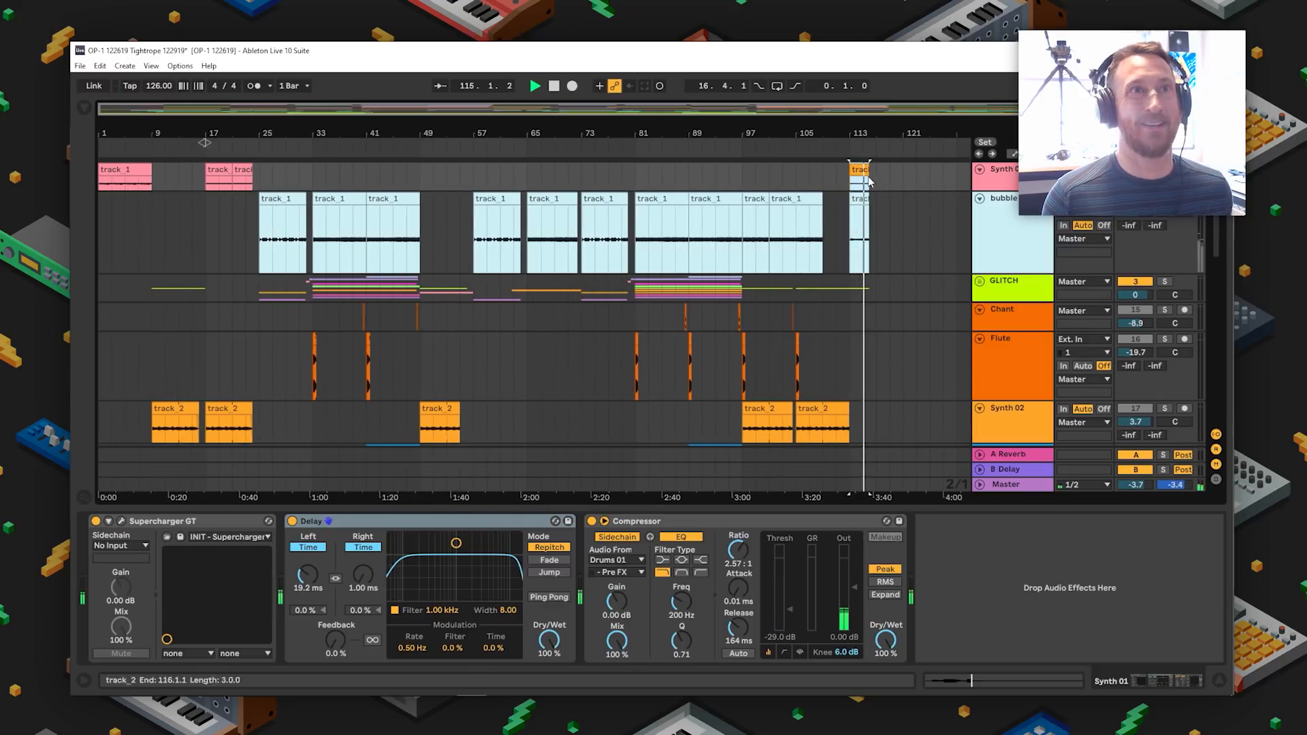
{"action": "key", "text": "space"}
{"action": "left_click", "coordinate": [1165, 170]}
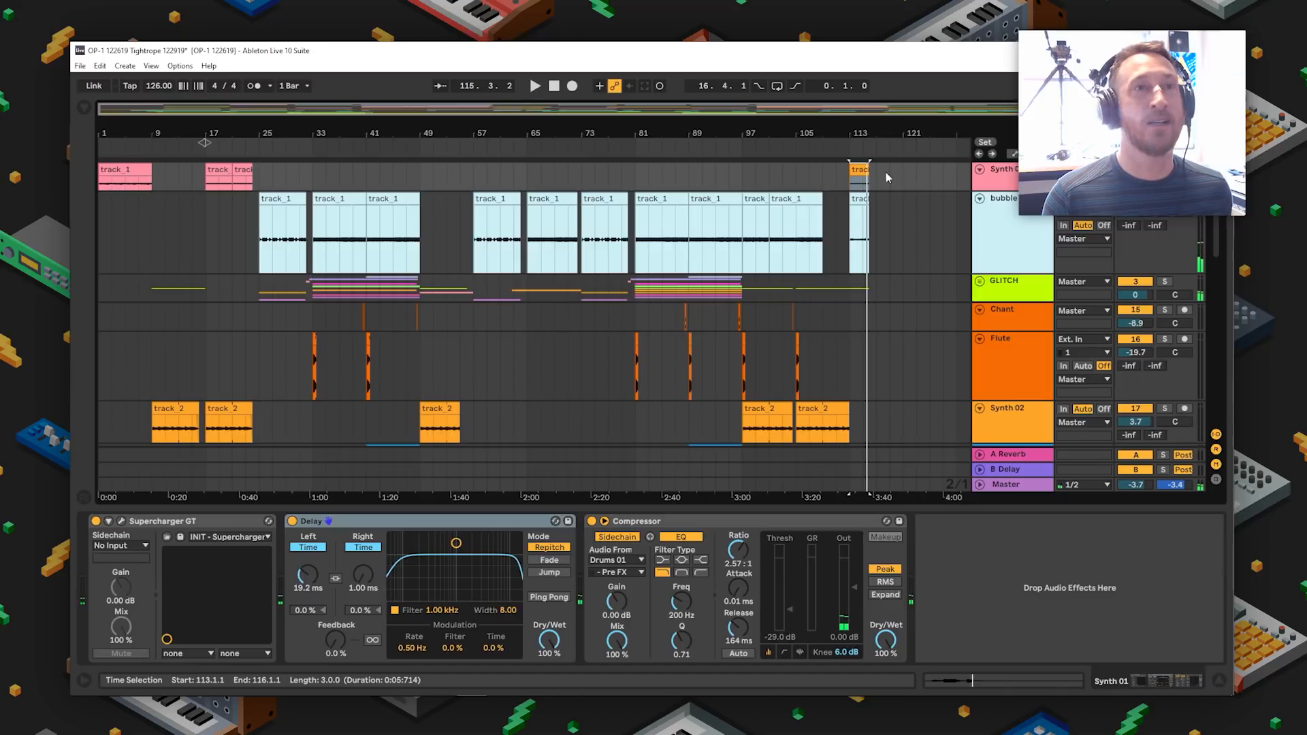
- Place the insert marker at 81.1.1 and reduce the bubble track's height to reveal the Dry OP-1 3 track
{"action": "left_click", "coordinate": [631, 180]}
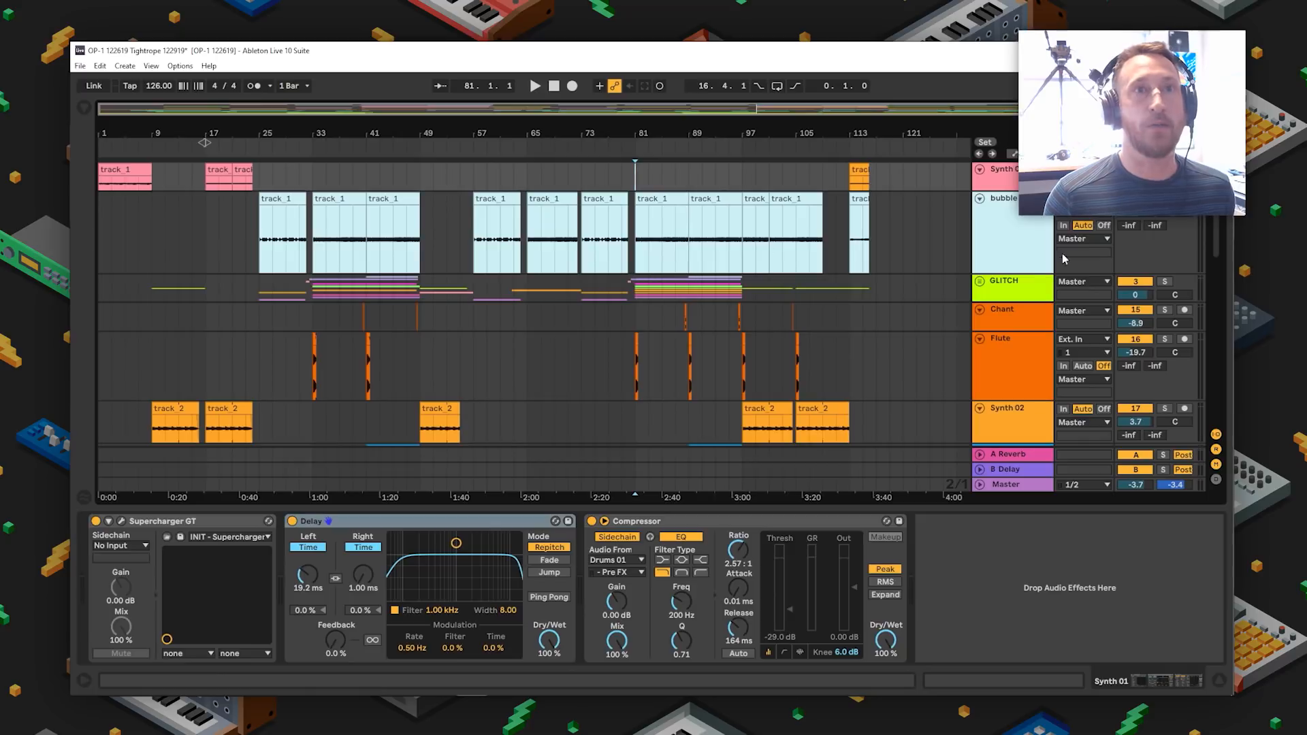
{"action": "mouse_move", "coordinate": [1021, 272]}
{"action": "left_mouse_down"}
{"action": "mouse_move", "coordinate": [1014, 224]}
{"action": "mouse_move", "coordinate": [1007, 262]}
{"action": "left_mouse_up"}
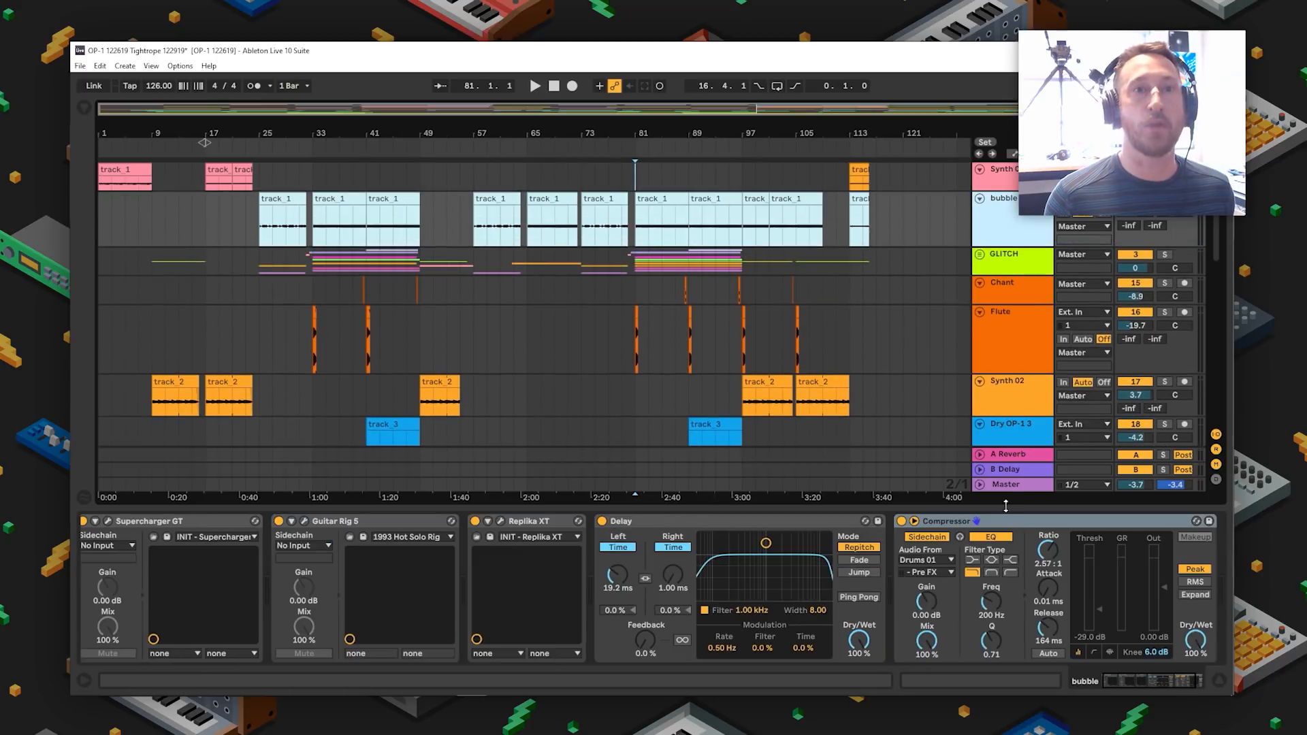
- Open the Ozone 9 plug-in on the Master track, move its window aside and show the Dynamic EQ module
{"action": "left_click", "coordinate": [1007, 485]}
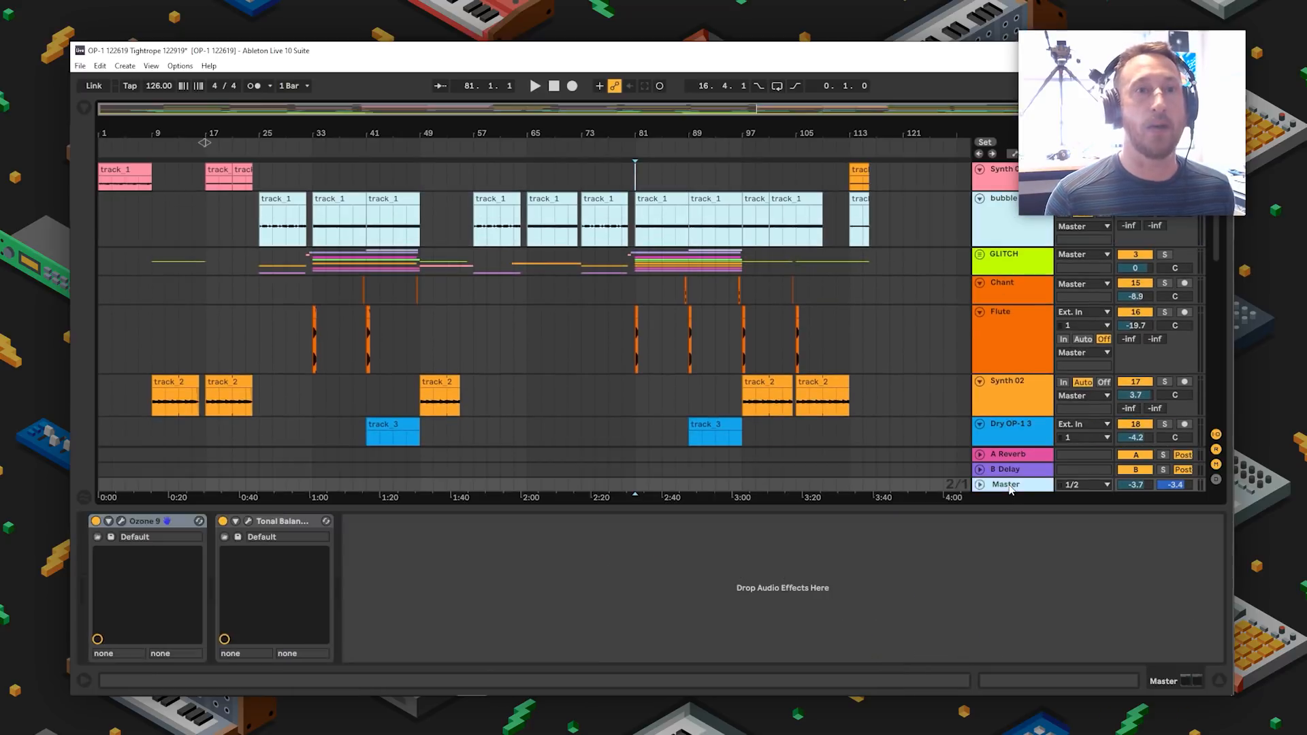
{"action": "left_click", "coordinate": [122, 522]}
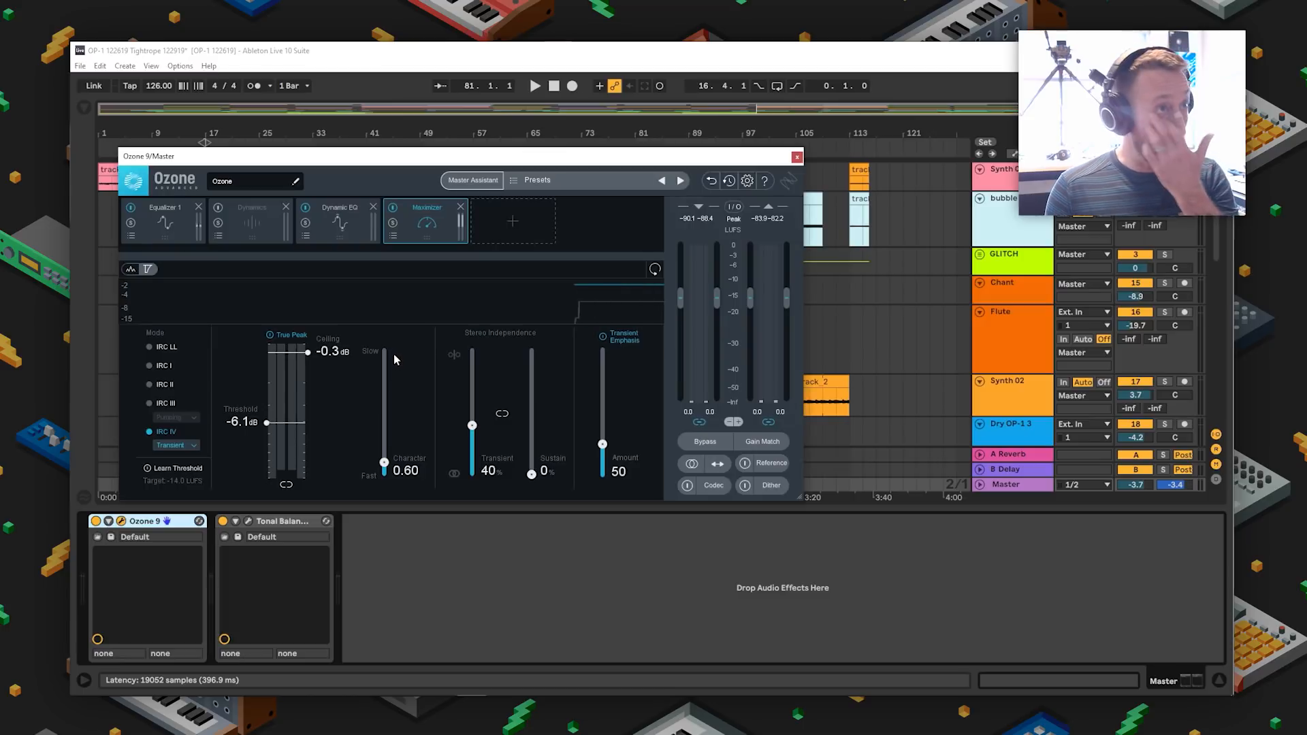
{"action": "left_click_drag", "start_coordinate": [405, 156], "coordinate": [557, 150]}
{"action": "left_click", "coordinate": [488, 211]}
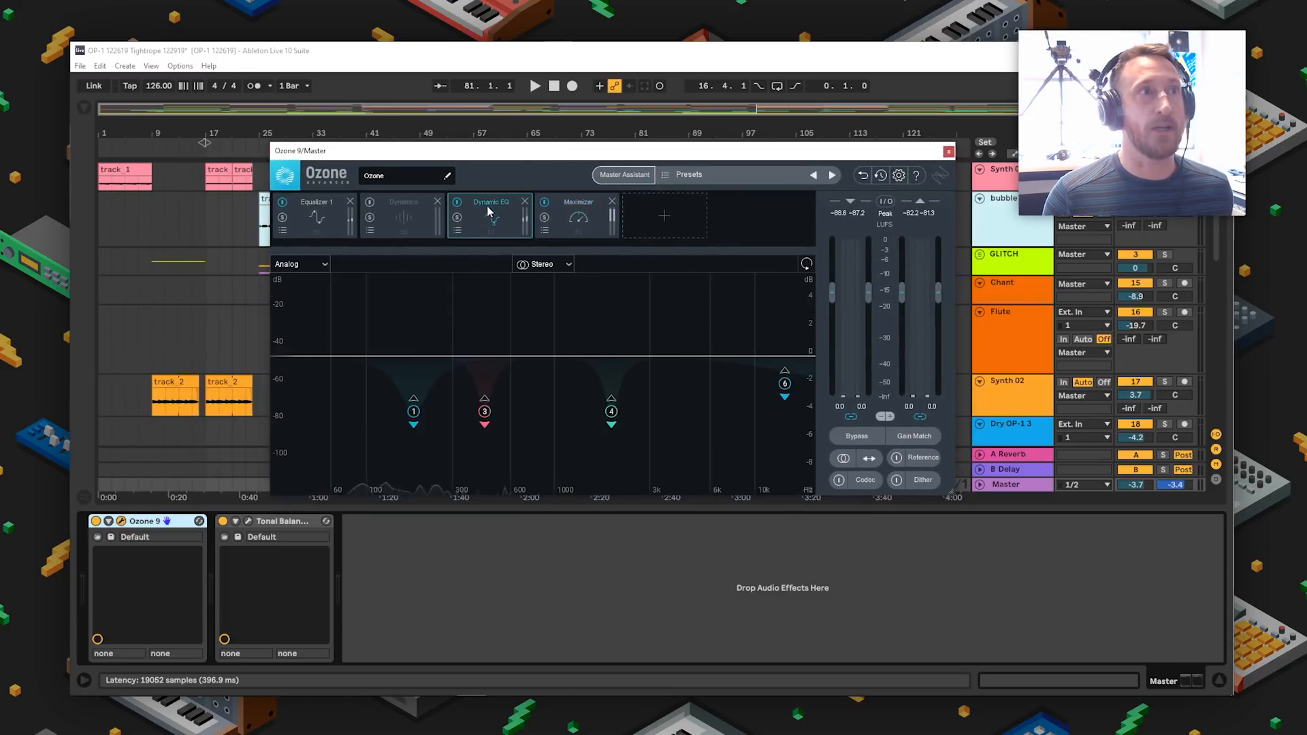
- View Ozone 9's Equalizer and Maximizer modules, and open the Master Assistant options and dismiss them without running it
{"action": "left_click", "coordinate": [305, 213]}
{"action": "left_click", "coordinate": [572, 221]}
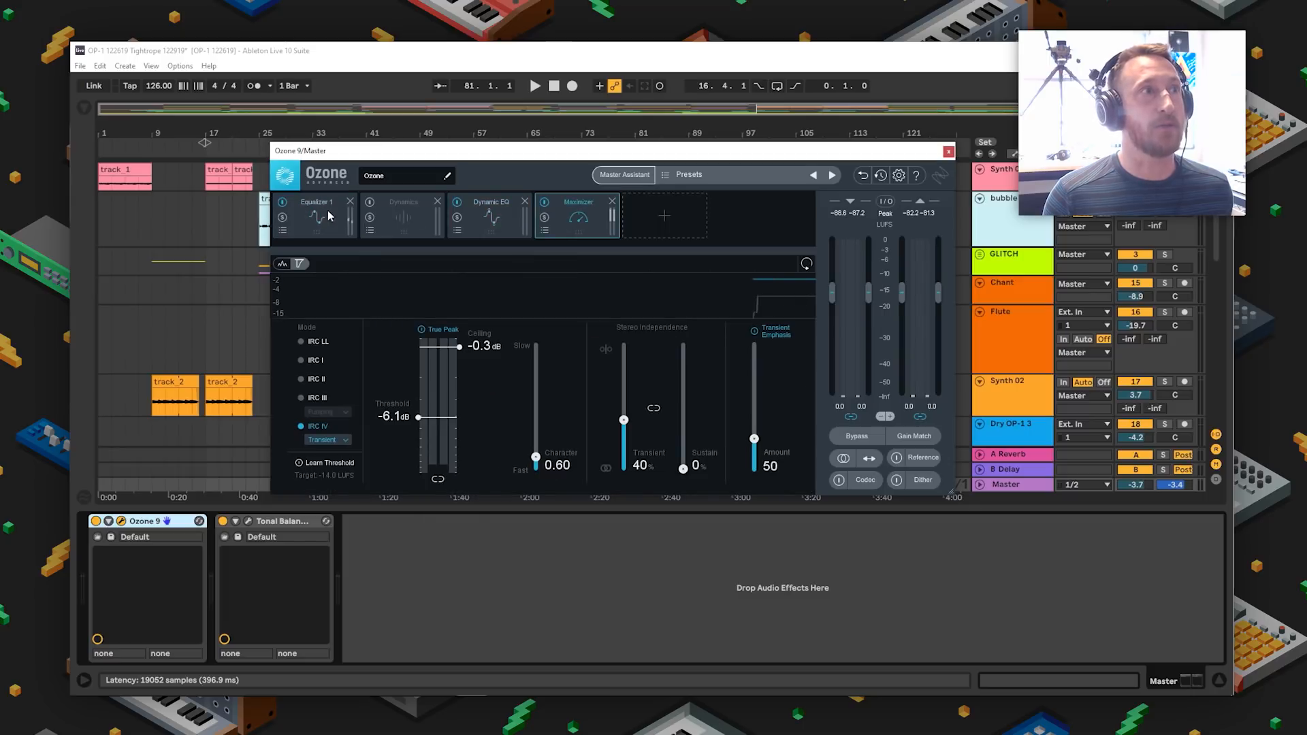
{"action": "left_click", "coordinate": [322, 216]}
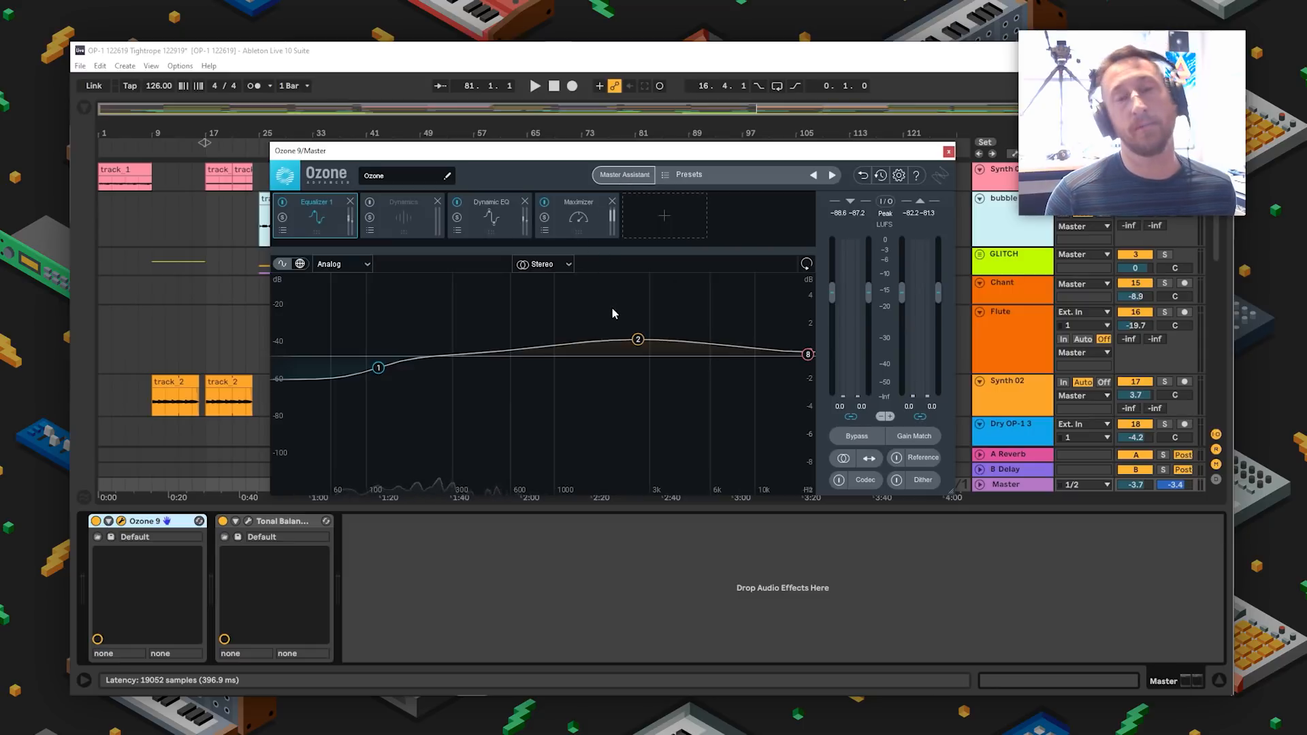
{"action": "left_click", "coordinate": [624, 175]}
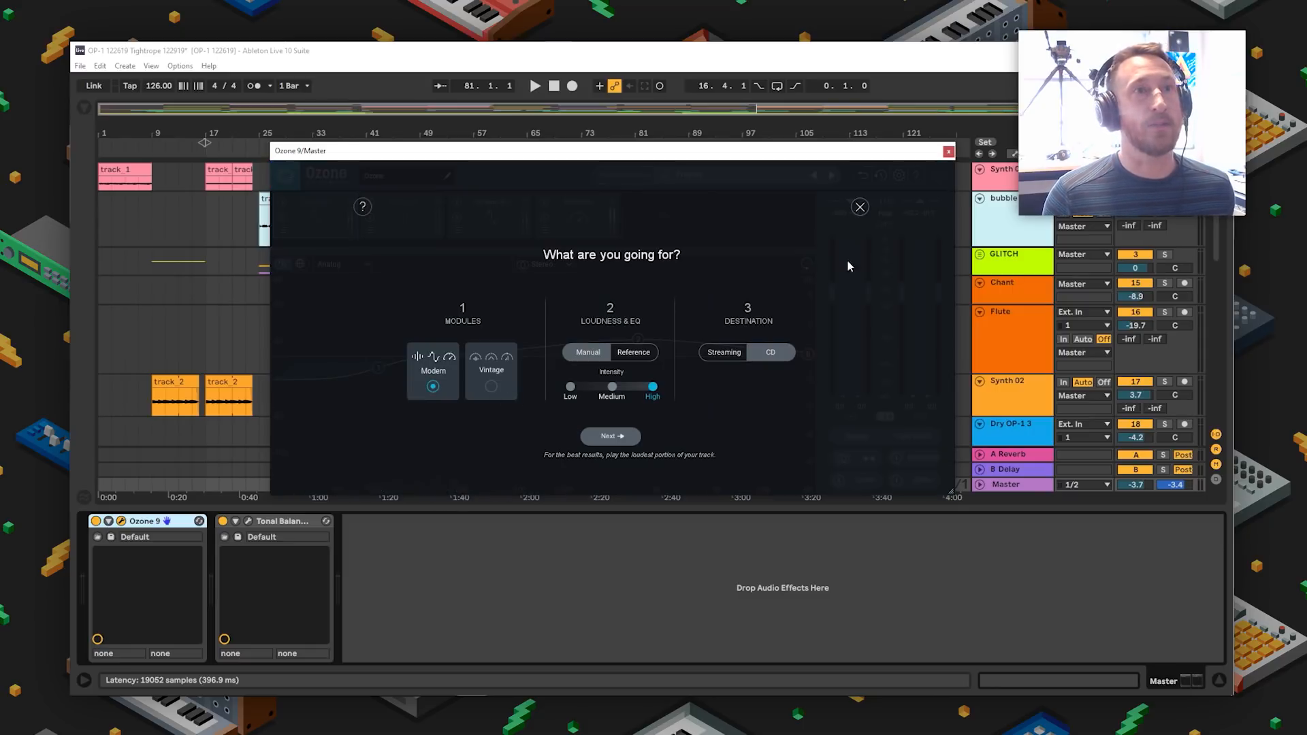
{"action": "left_click", "coordinate": [860, 208]}
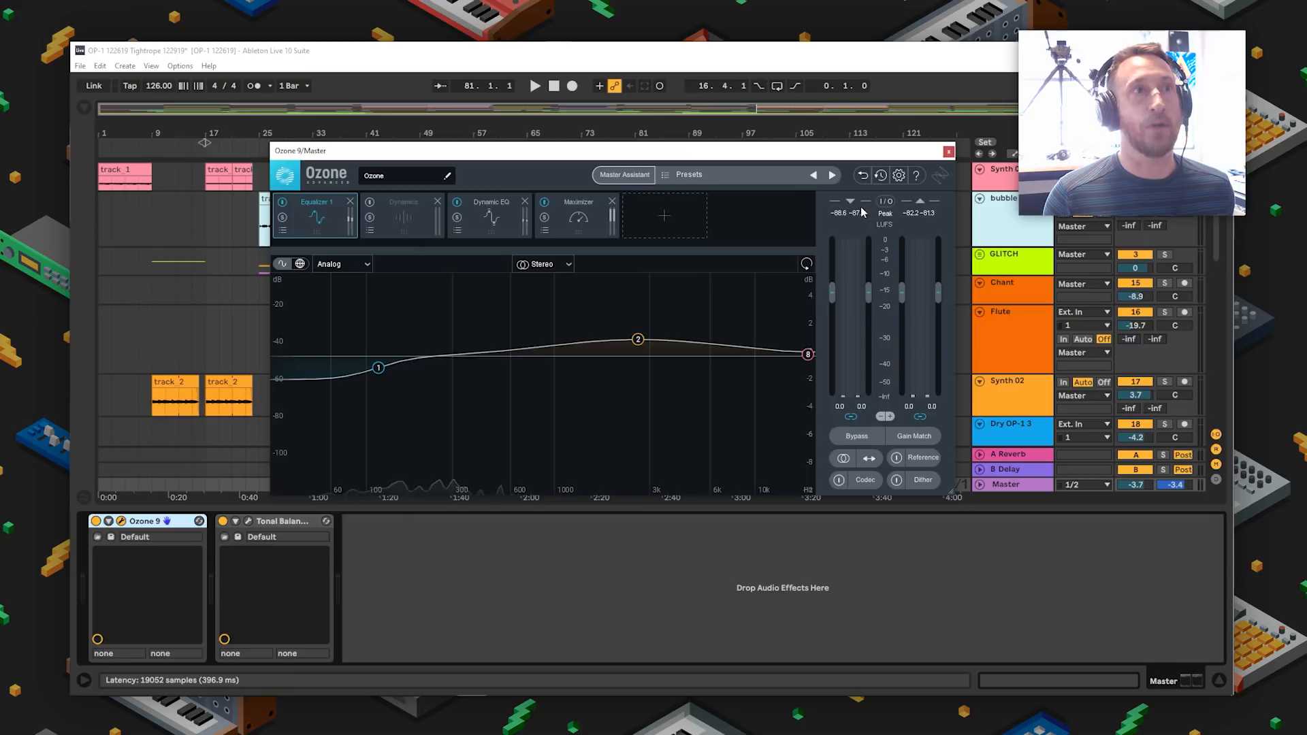
- Open the Tonal Balance Control plug-in on the Master track, close the Ozone 9 window and move the new window lower
{"action": "left_click", "coordinate": [249, 520]}
{"action": "left_click_drag", "start_coordinate": [867, 126], "coordinate": [571, 192]}
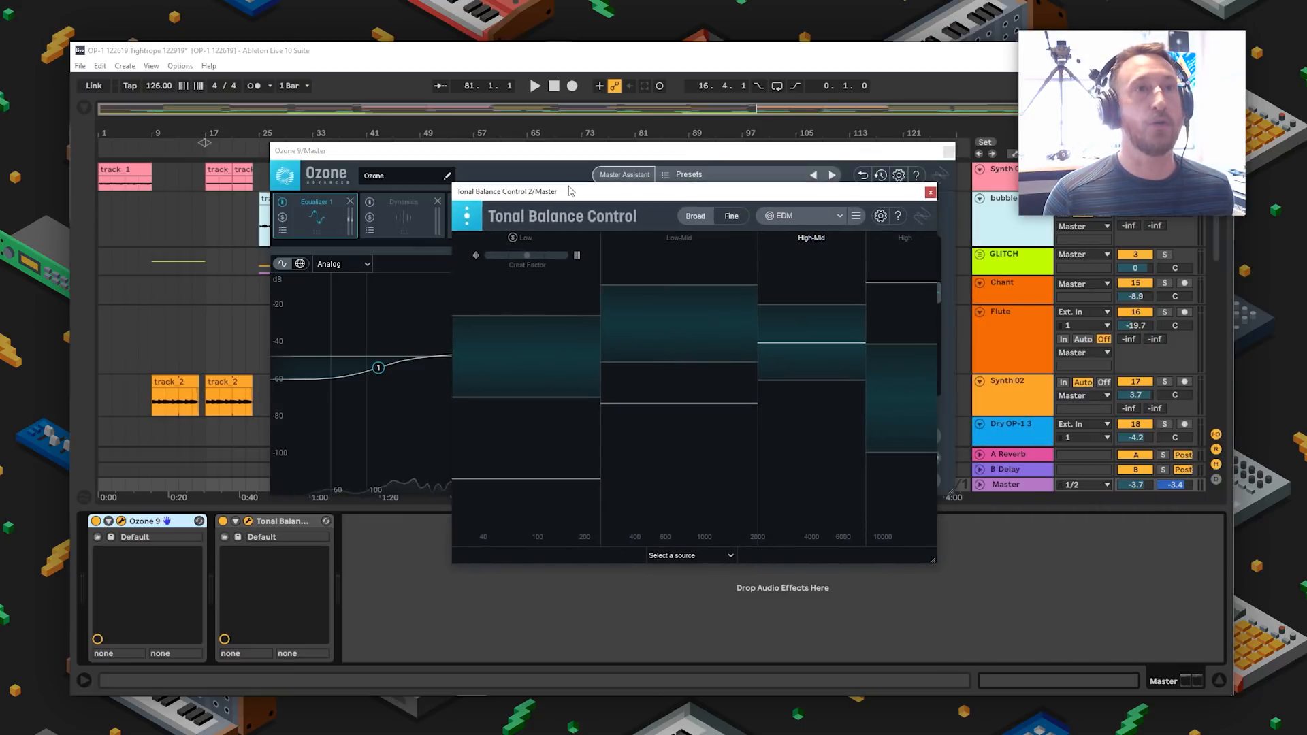
{"action": "left_click", "coordinate": [949, 152]}
{"action": "left_click_drag", "start_coordinate": [712, 195], "coordinate": [713, 238]}
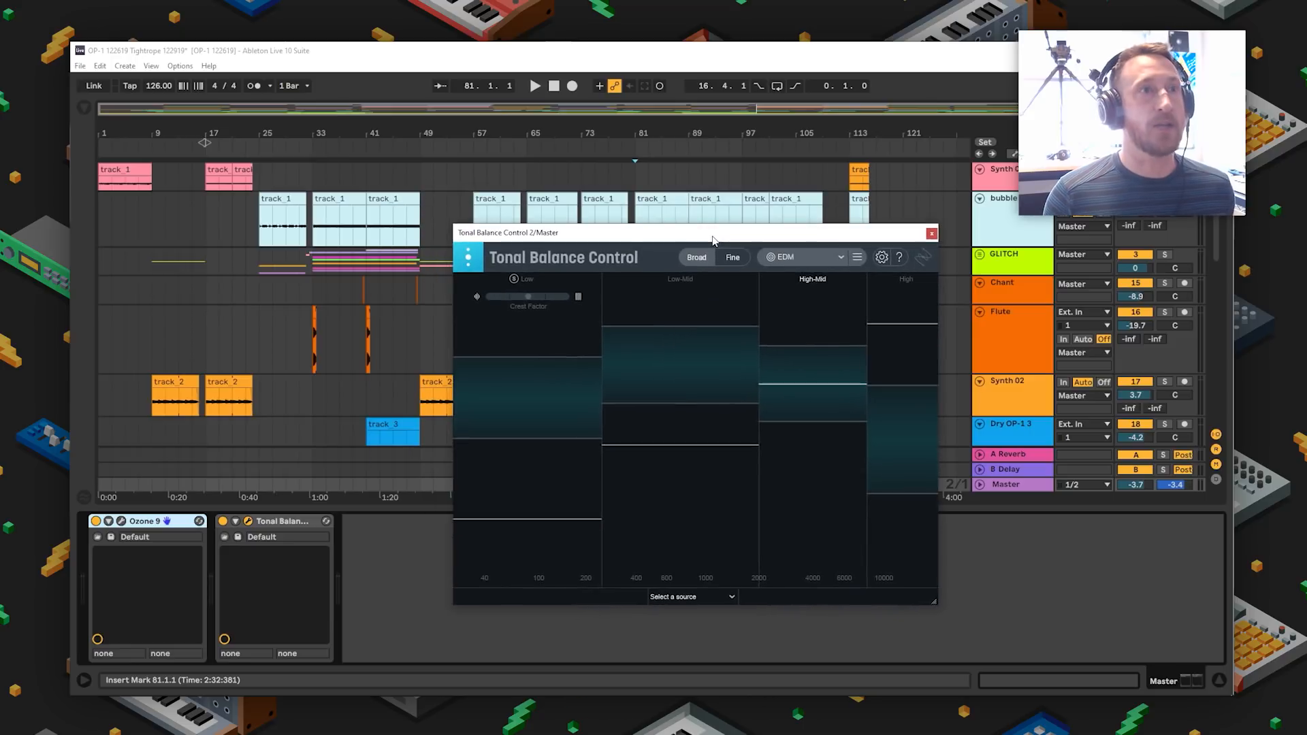
- Browse Tonal Balance Control's genre targets, keep EDM, and play the song to check its tonal balance
{"action": "left_click", "coordinate": [794, 259]}
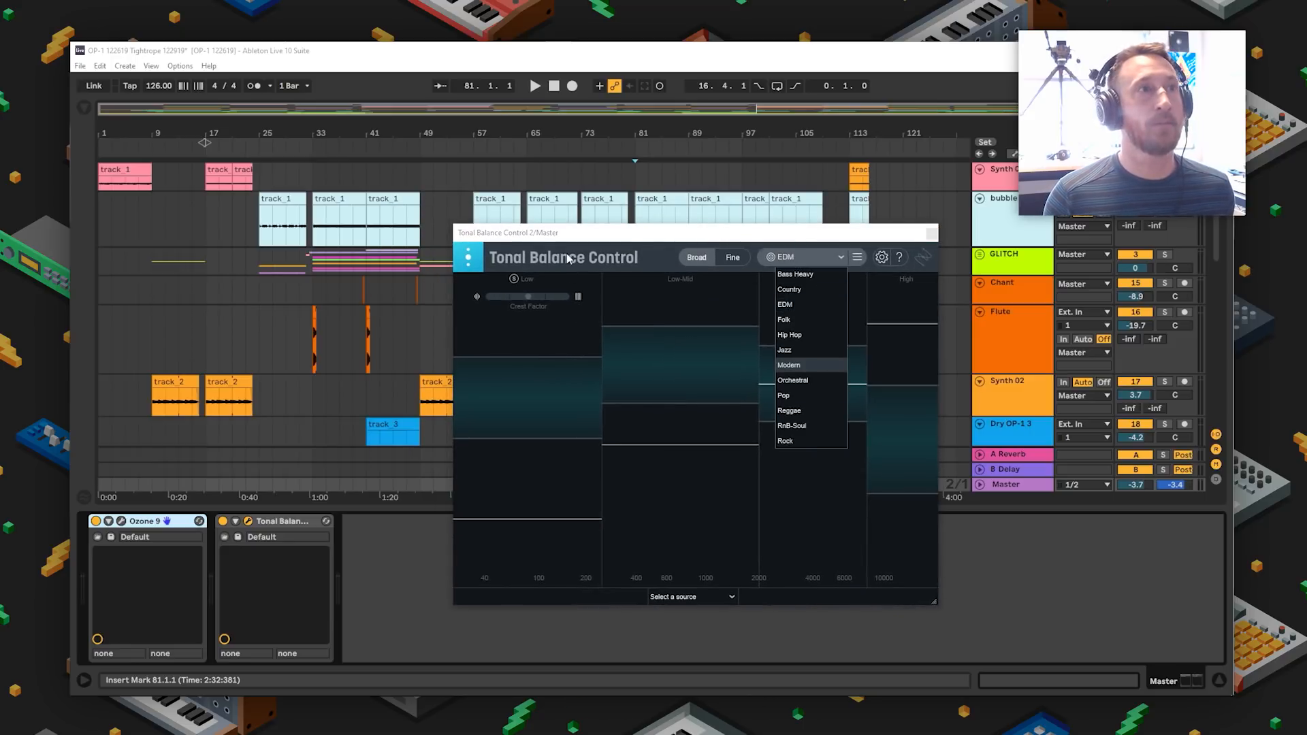
{"action": "left_click", "coordinate": [567, 258]}
{"action": "left_click", "coordinate": [802, 260]}
{"action": "left_click", "coordinate": [613, 243]}
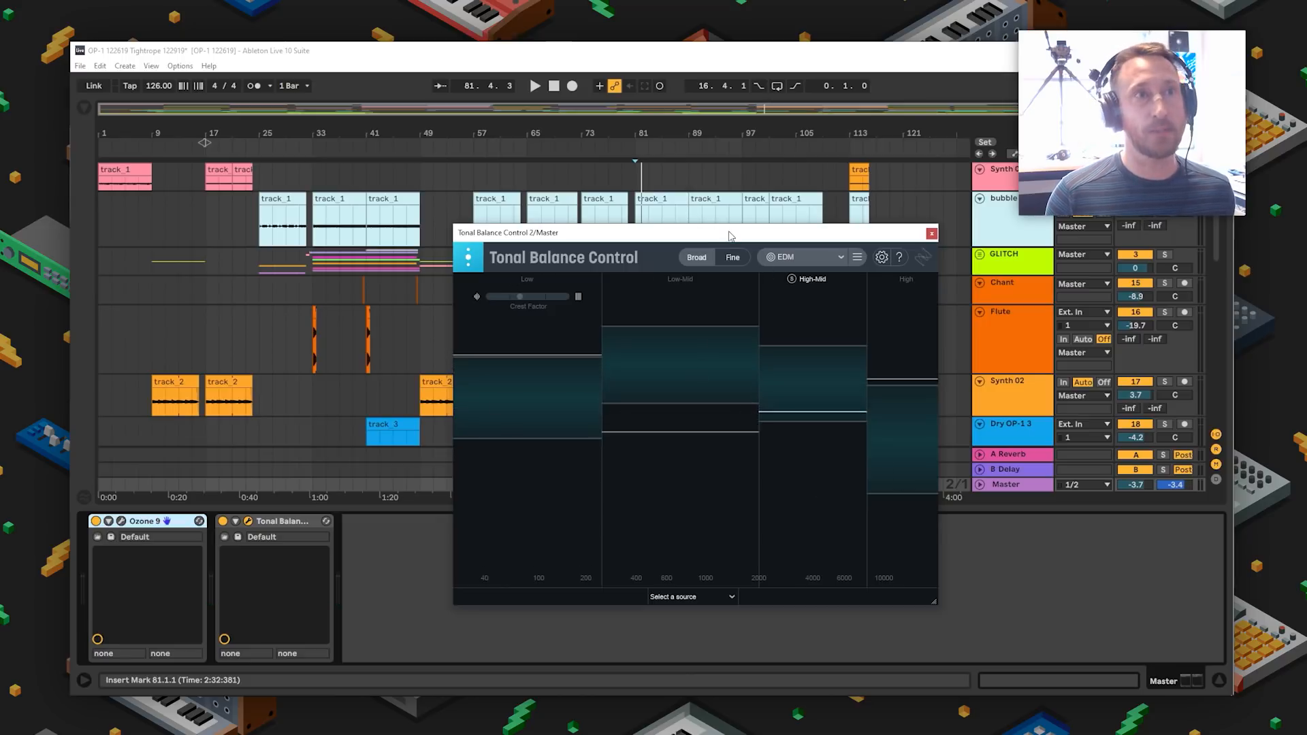
{"action": "left_click_drag", "start_coordinate": [726, 232], "coordinate": [705, 263]}
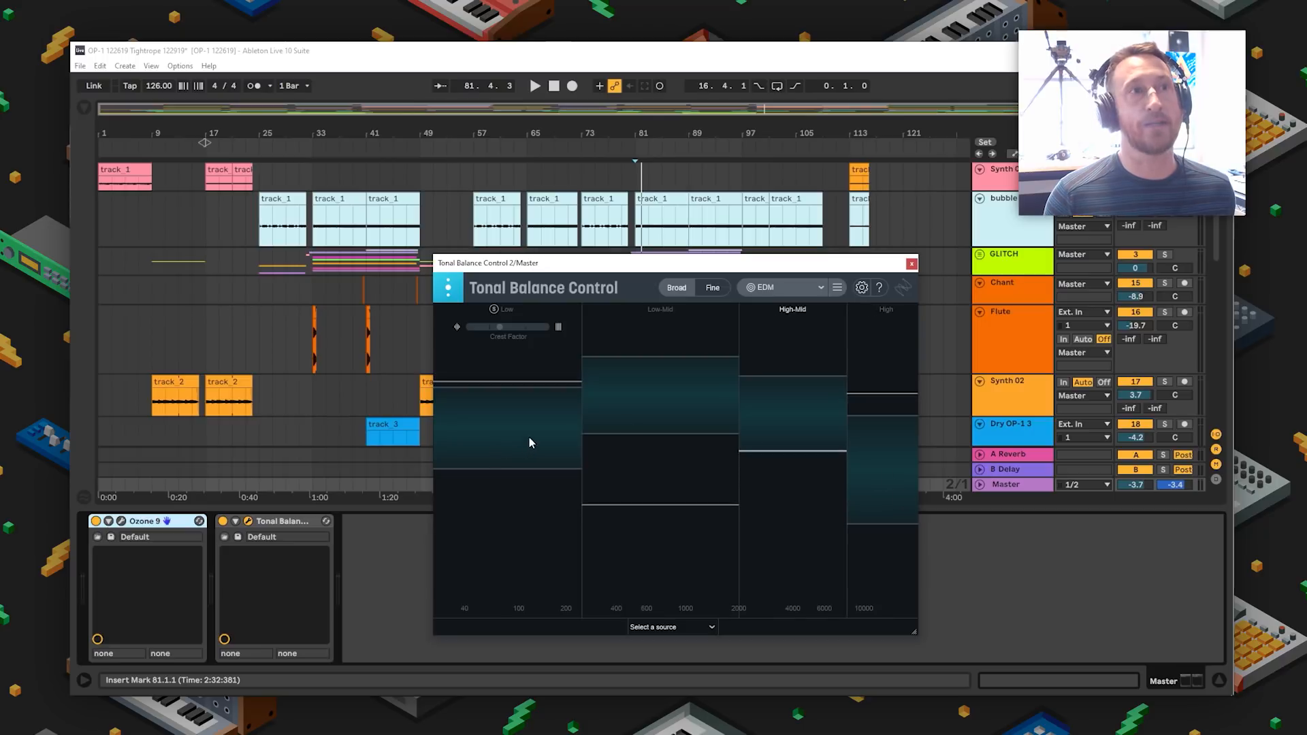
{"action": "key", "text": "space"}
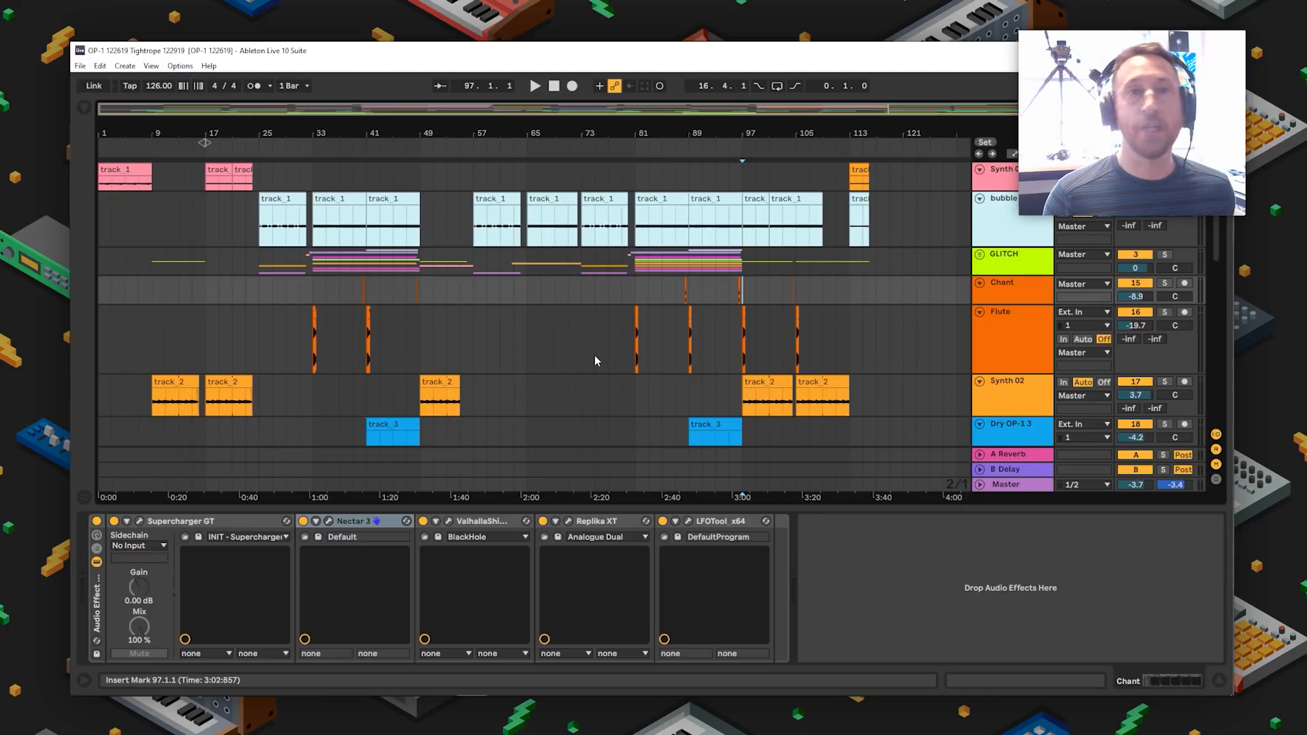
- Place the insert marker at 81.1.1 and look over the arrangement's tracks down to the riser and back up to Synth 01
{"action": "left_click_drag", "start_coordinate": [721, 134], "coordinate": [721, 137]}
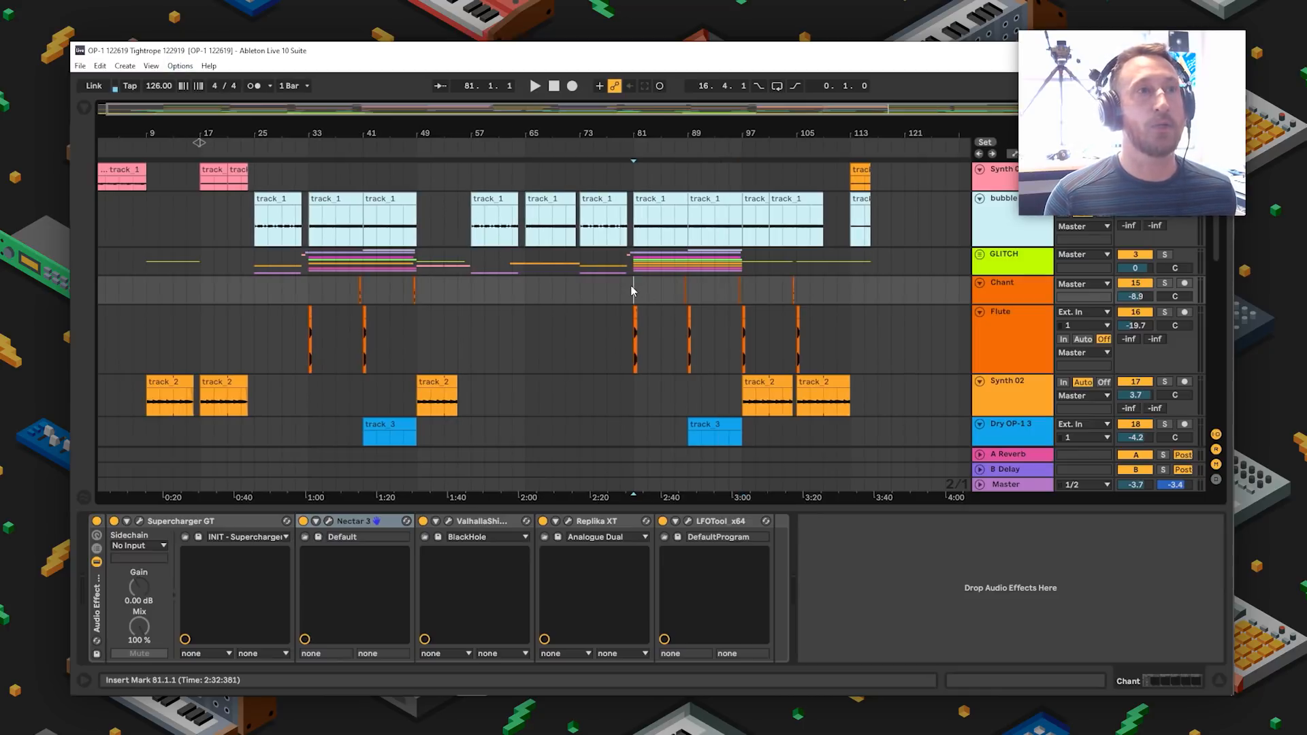
{"action": "scroll", "coordinate": [680, 350], "scroll_direction": "down", "scroll_amount": 10}
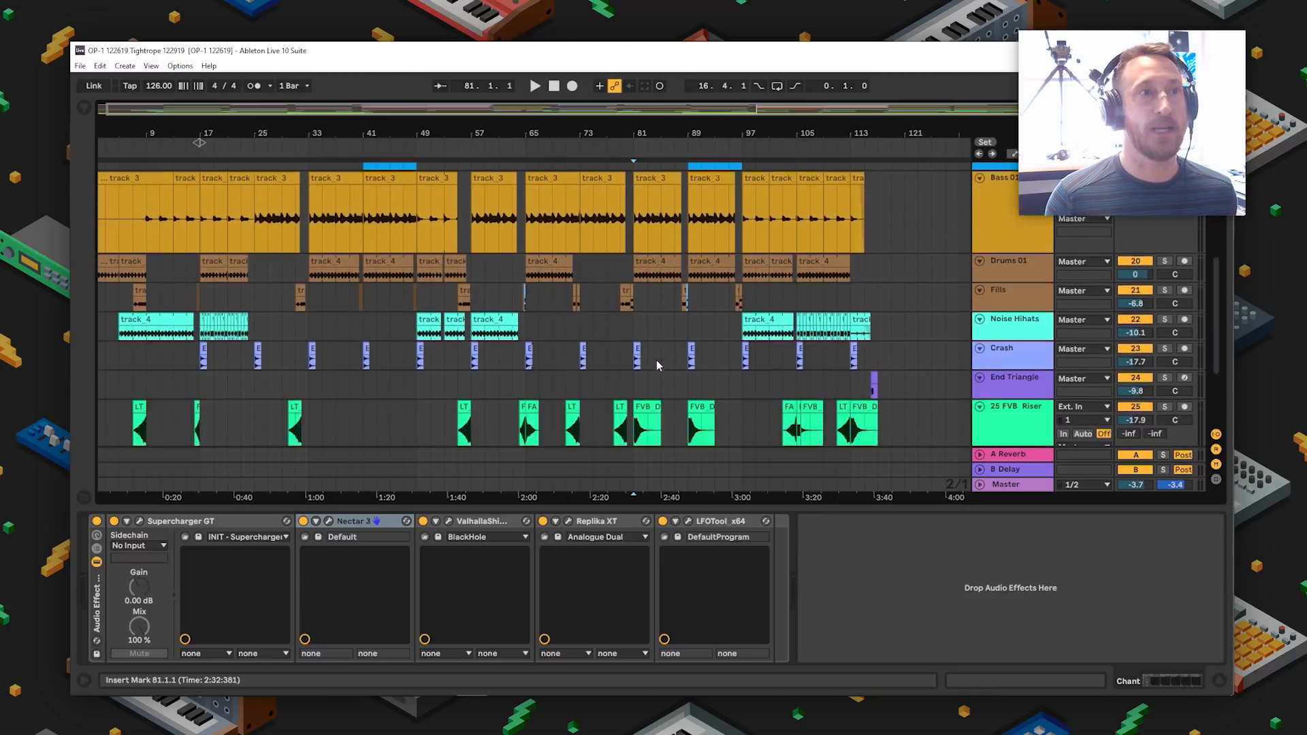
{"action": "scroll", "coordinate": [686, 356], "scroll_direction": "up", "scroll_amount": 10}
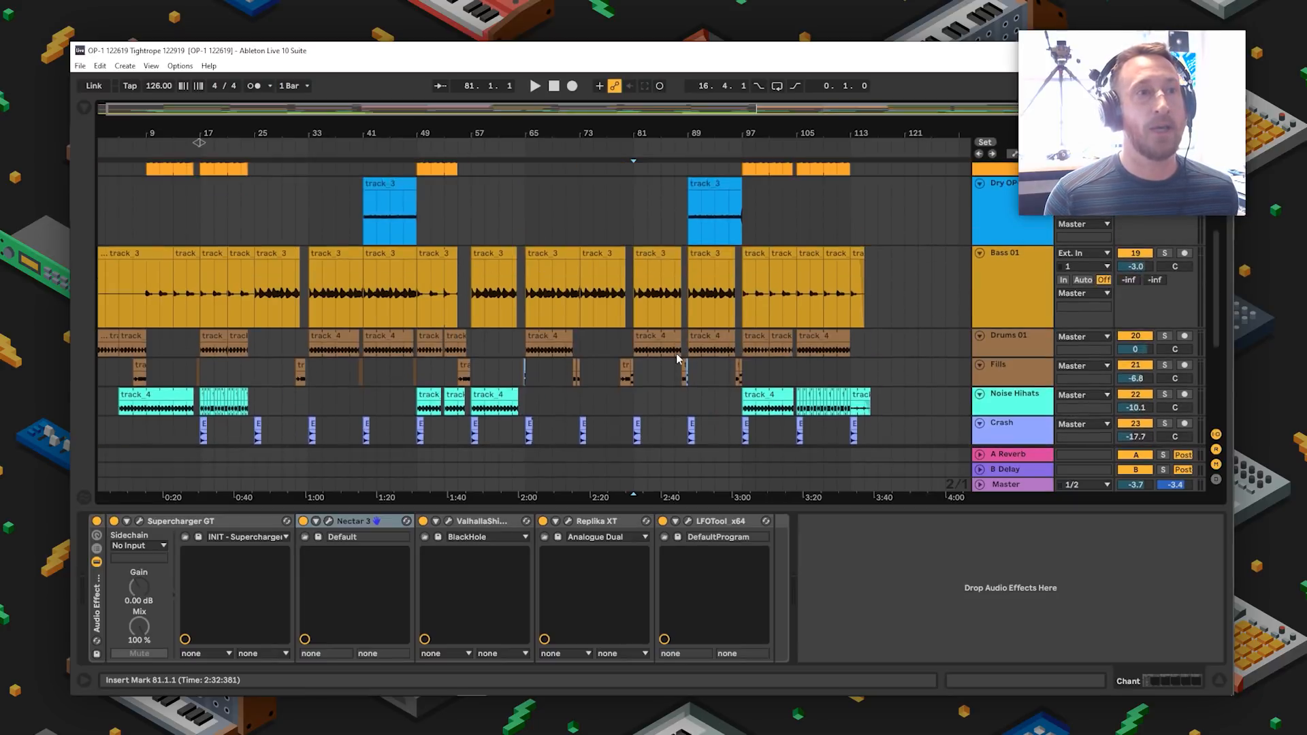
{"action": "scroll", "coordinate": [305, 429], "scroll_direction": "up", "scroll_amount": 5}
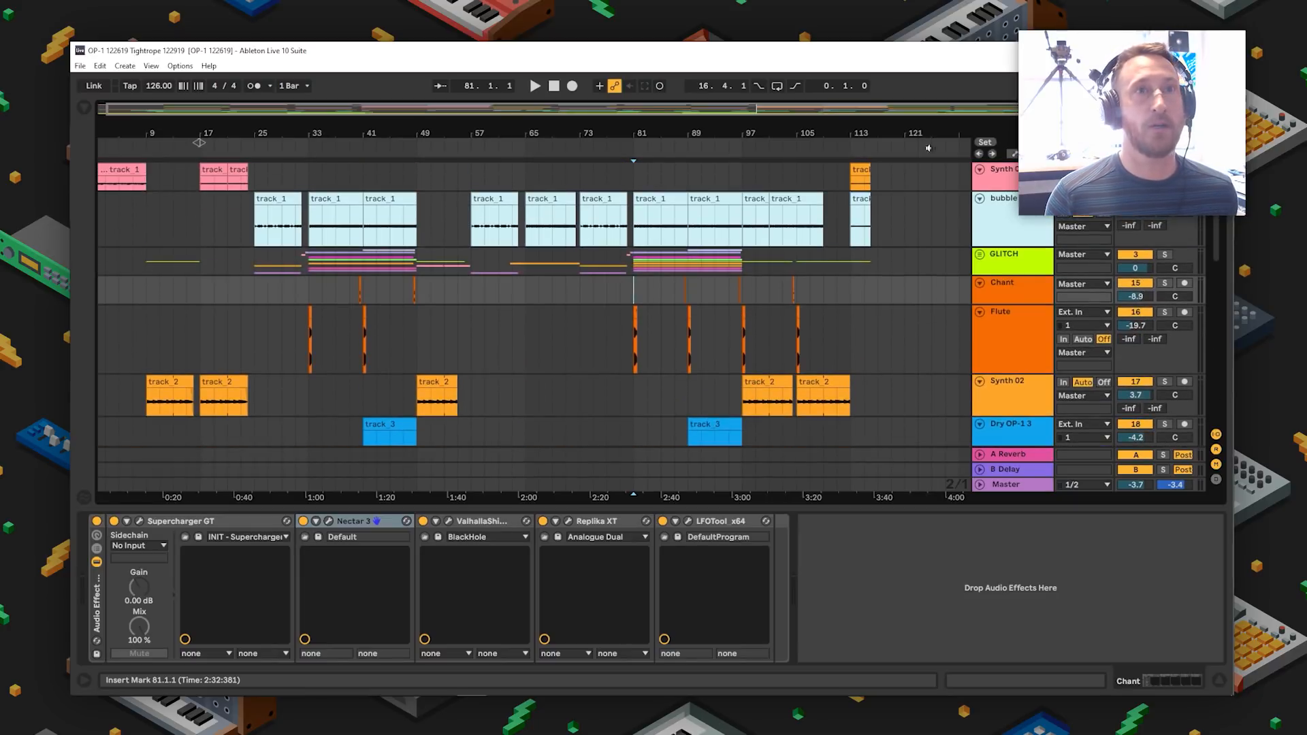
- Fold the bubble, Chant, Flute, Synth 02 and Dry OP-1 3 tracks in the arrangement
{"action": "left_click", "coordinate": [979, 202]}
{"action": "left_click", "coordinate": [979, 242]}
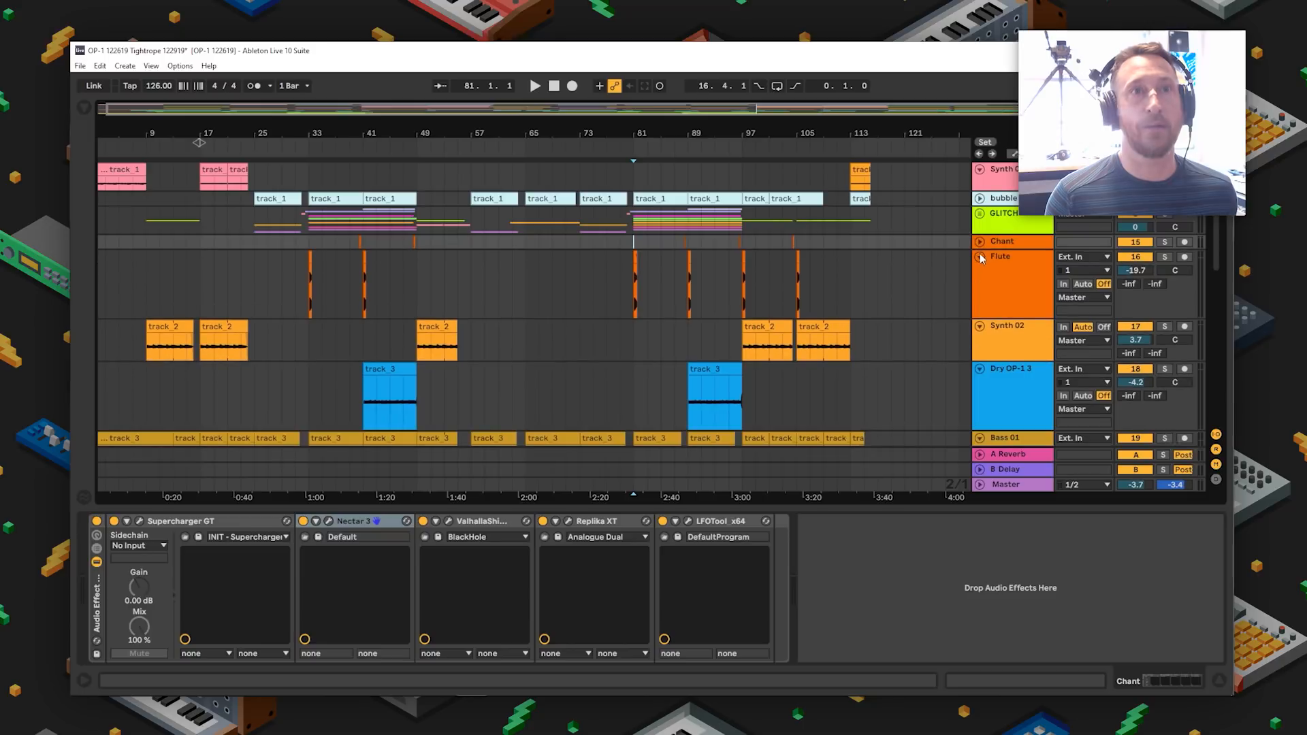
{"action": "left_click", "coordinate": [979, 256]}
{"action": "left_click", "coordinate": [980, 272]}
{"action": "left_click", "coordinate": [980, 286]}
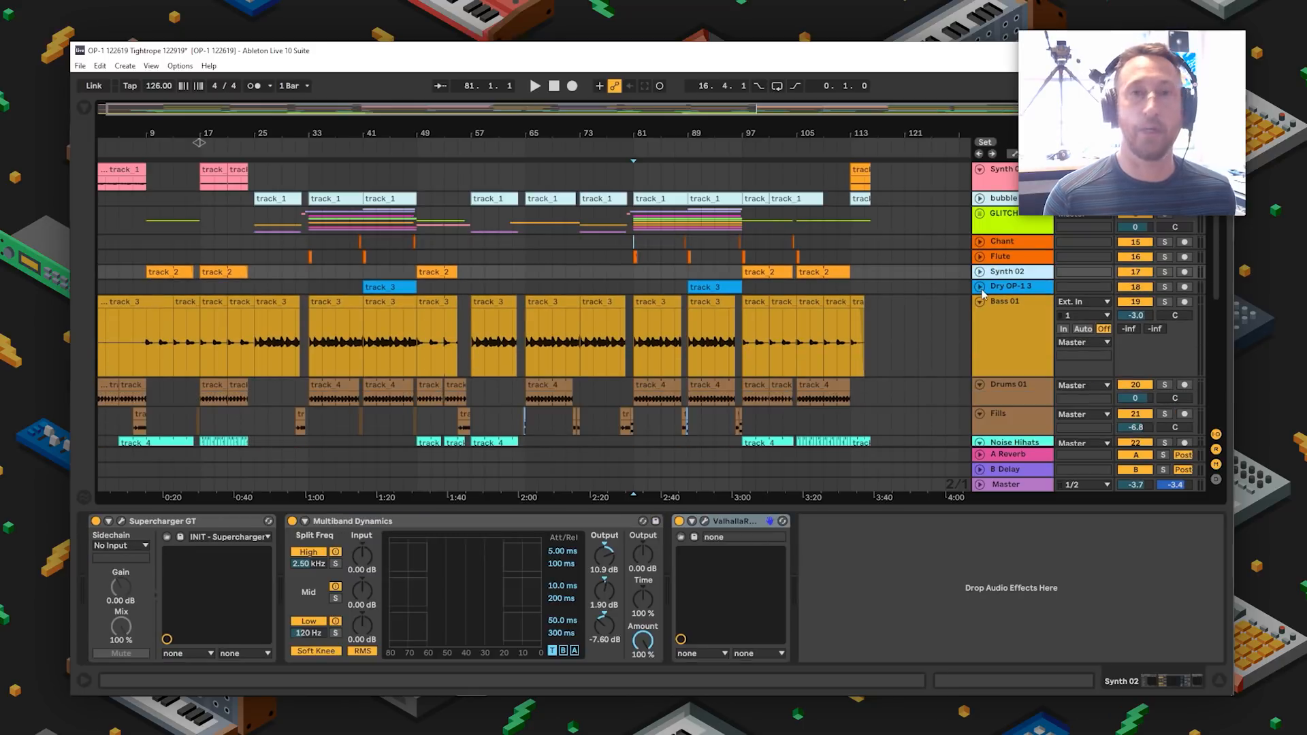